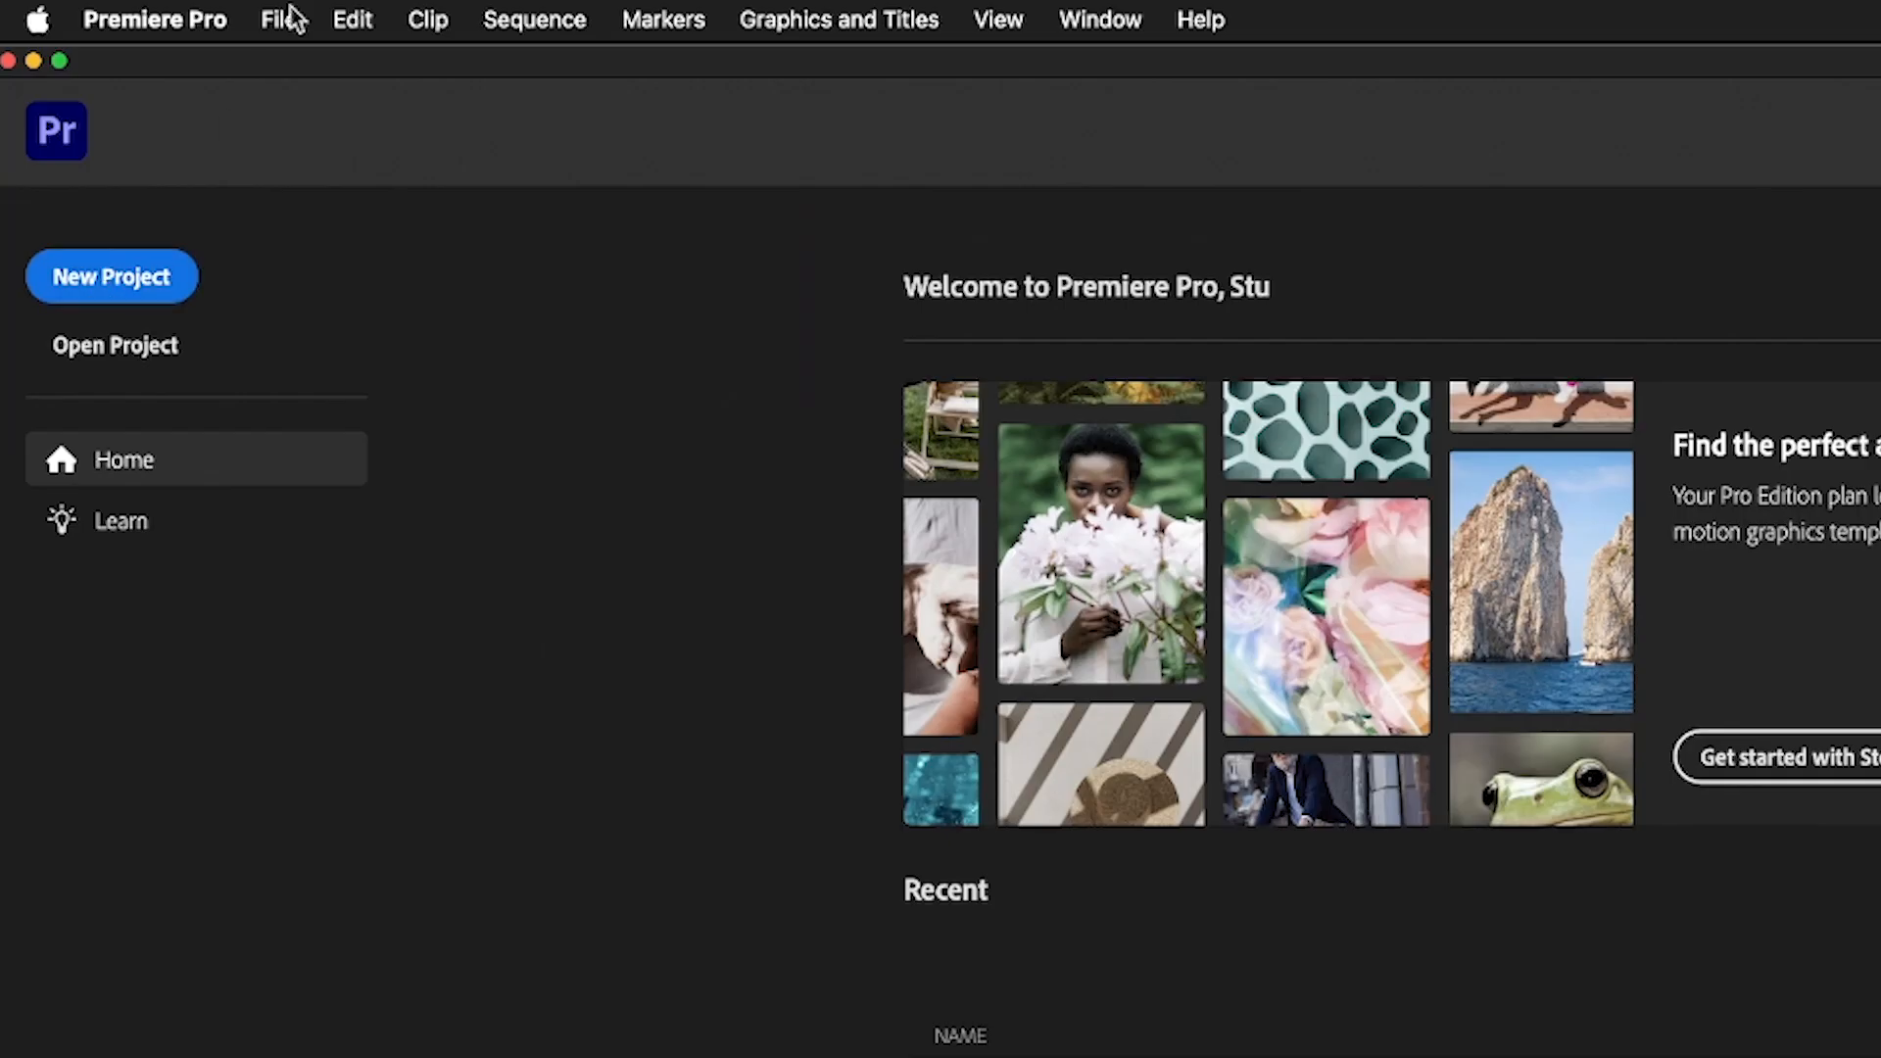
Start a new project and set its location to the folder /Volumes/monkfruit/obs24/motion2/intropremiere
left_click(280, 18)
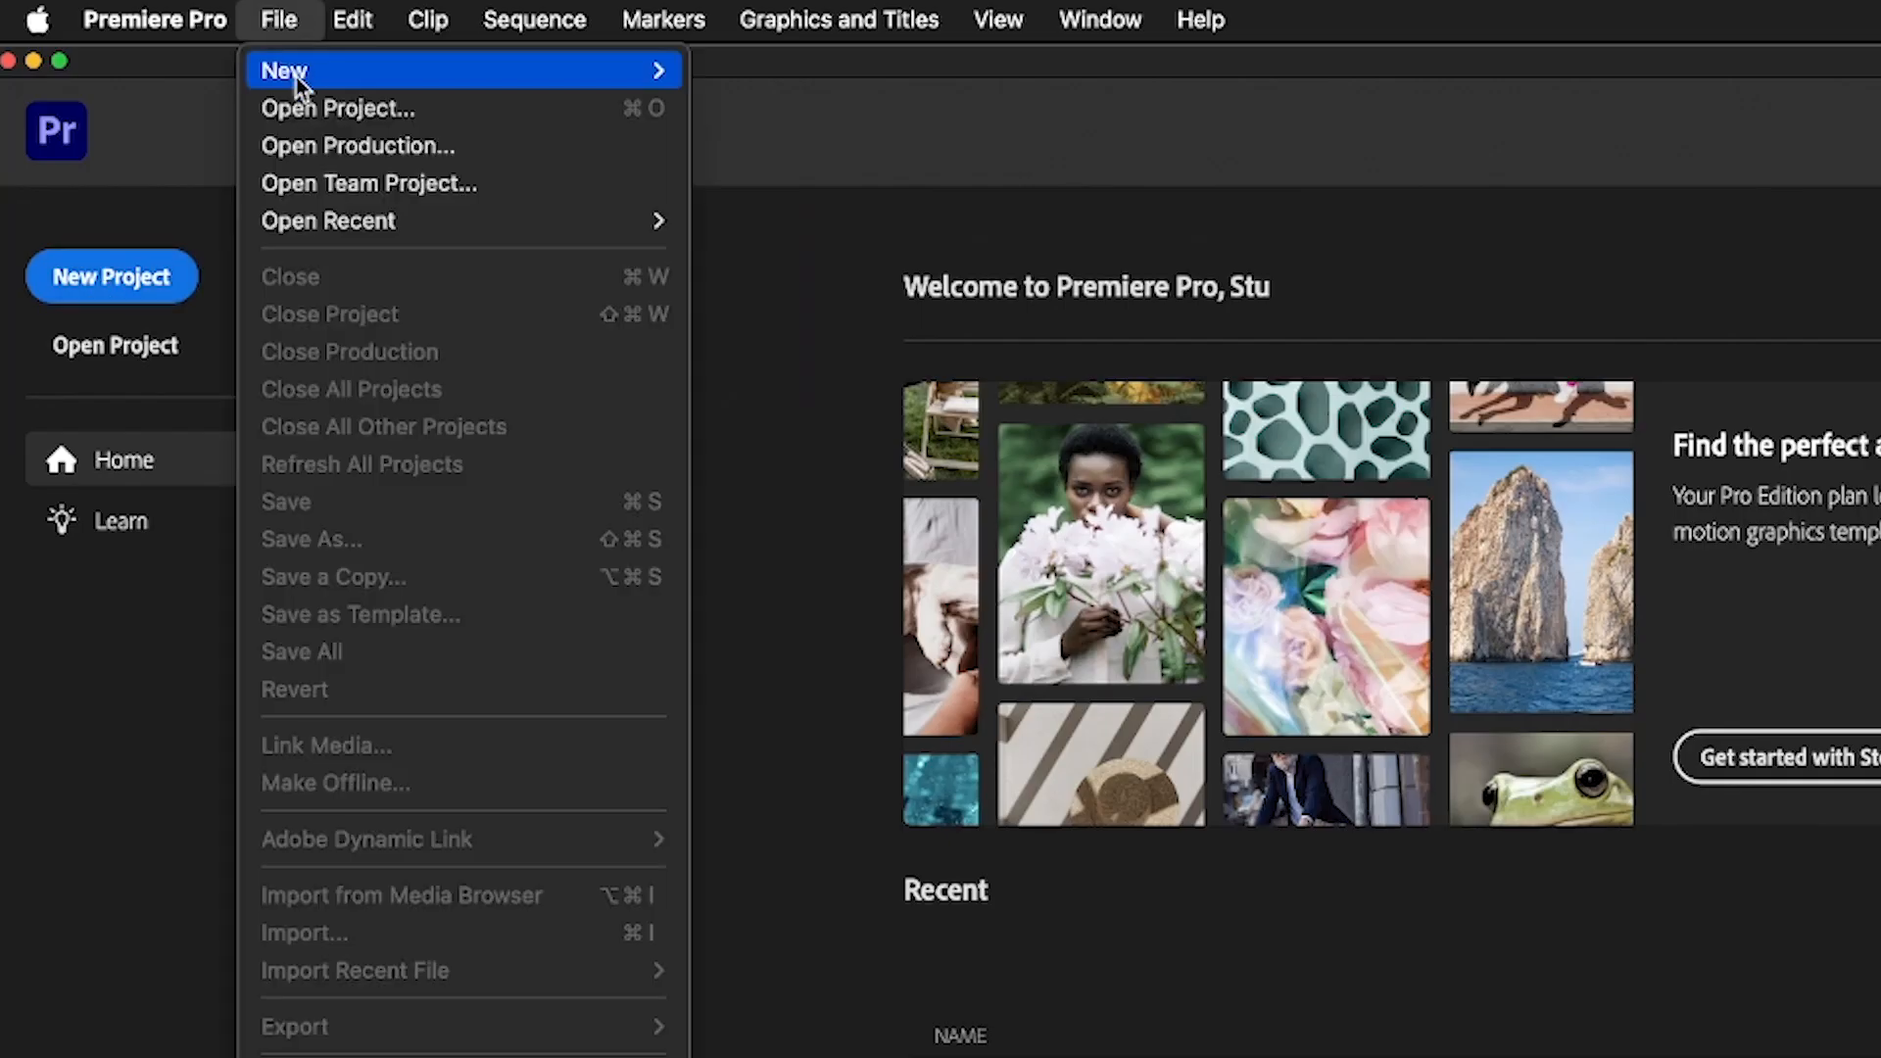
mouse_move(296, 74)
left_click(740, 72)
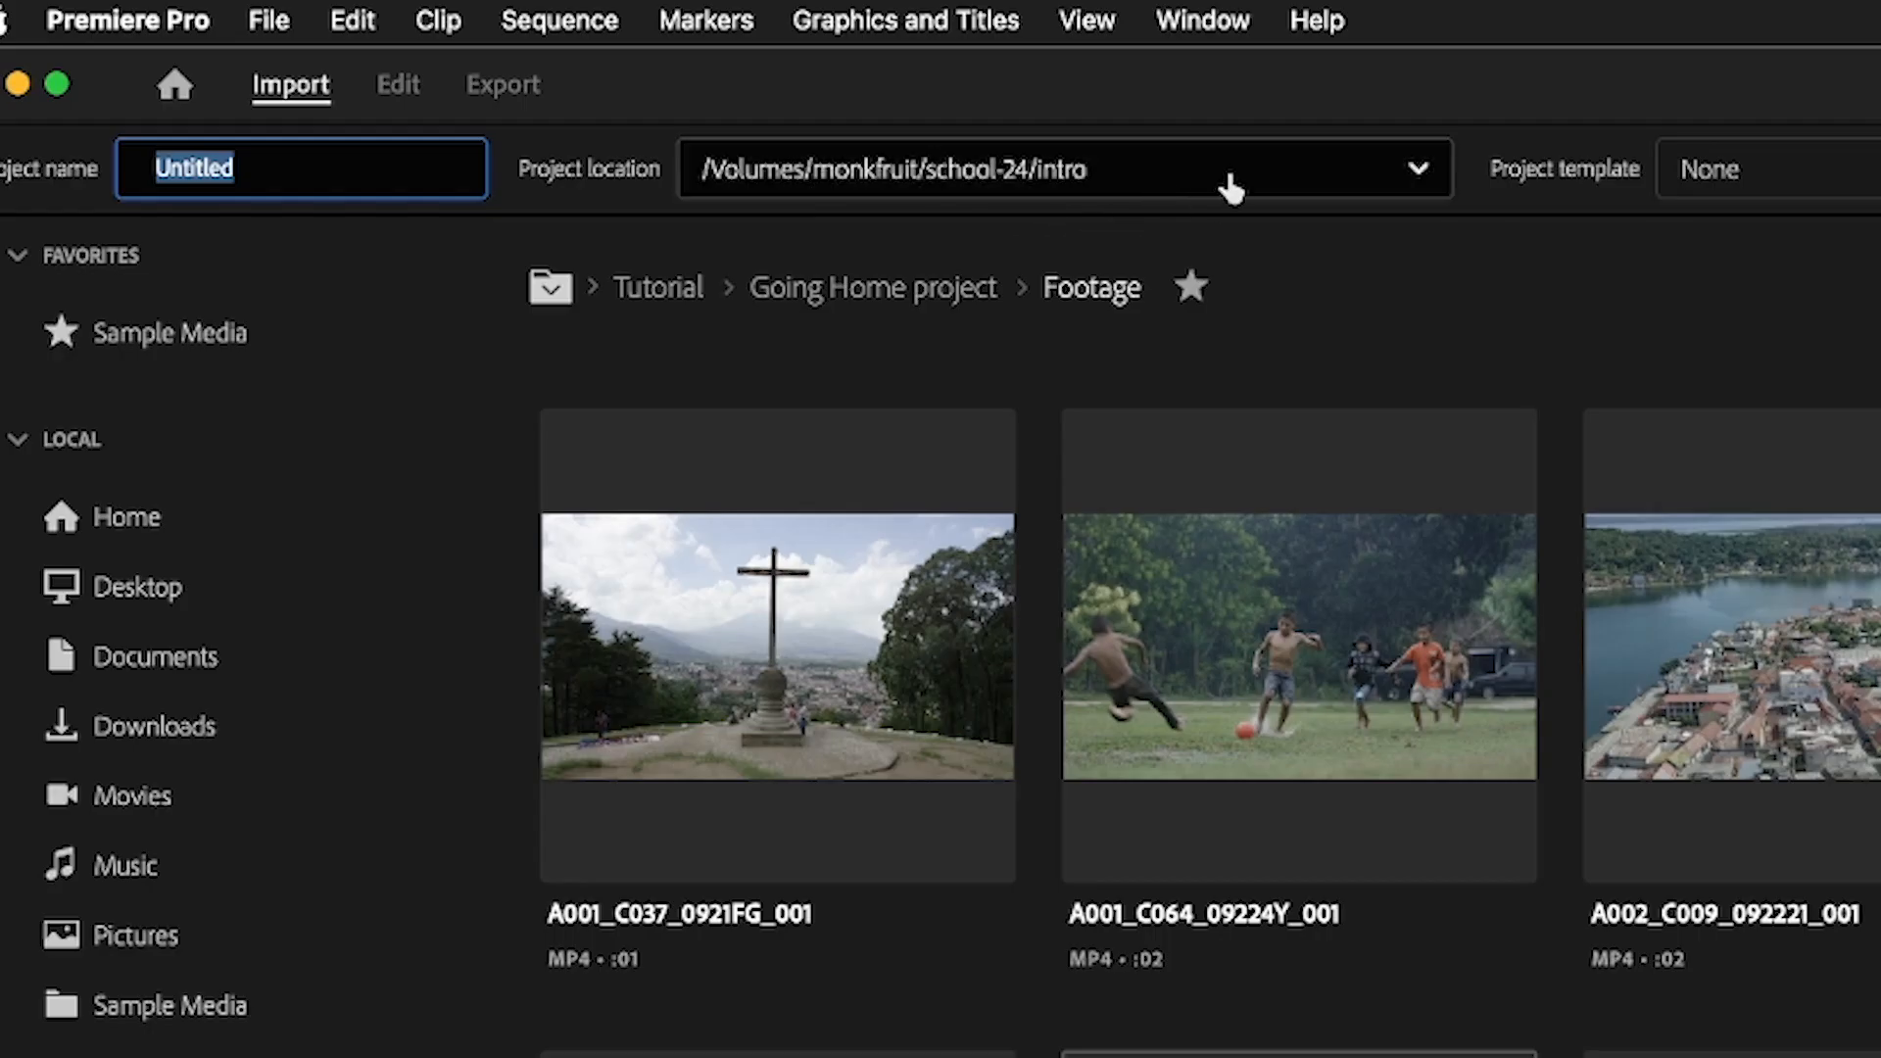
left_click(1254, 182)
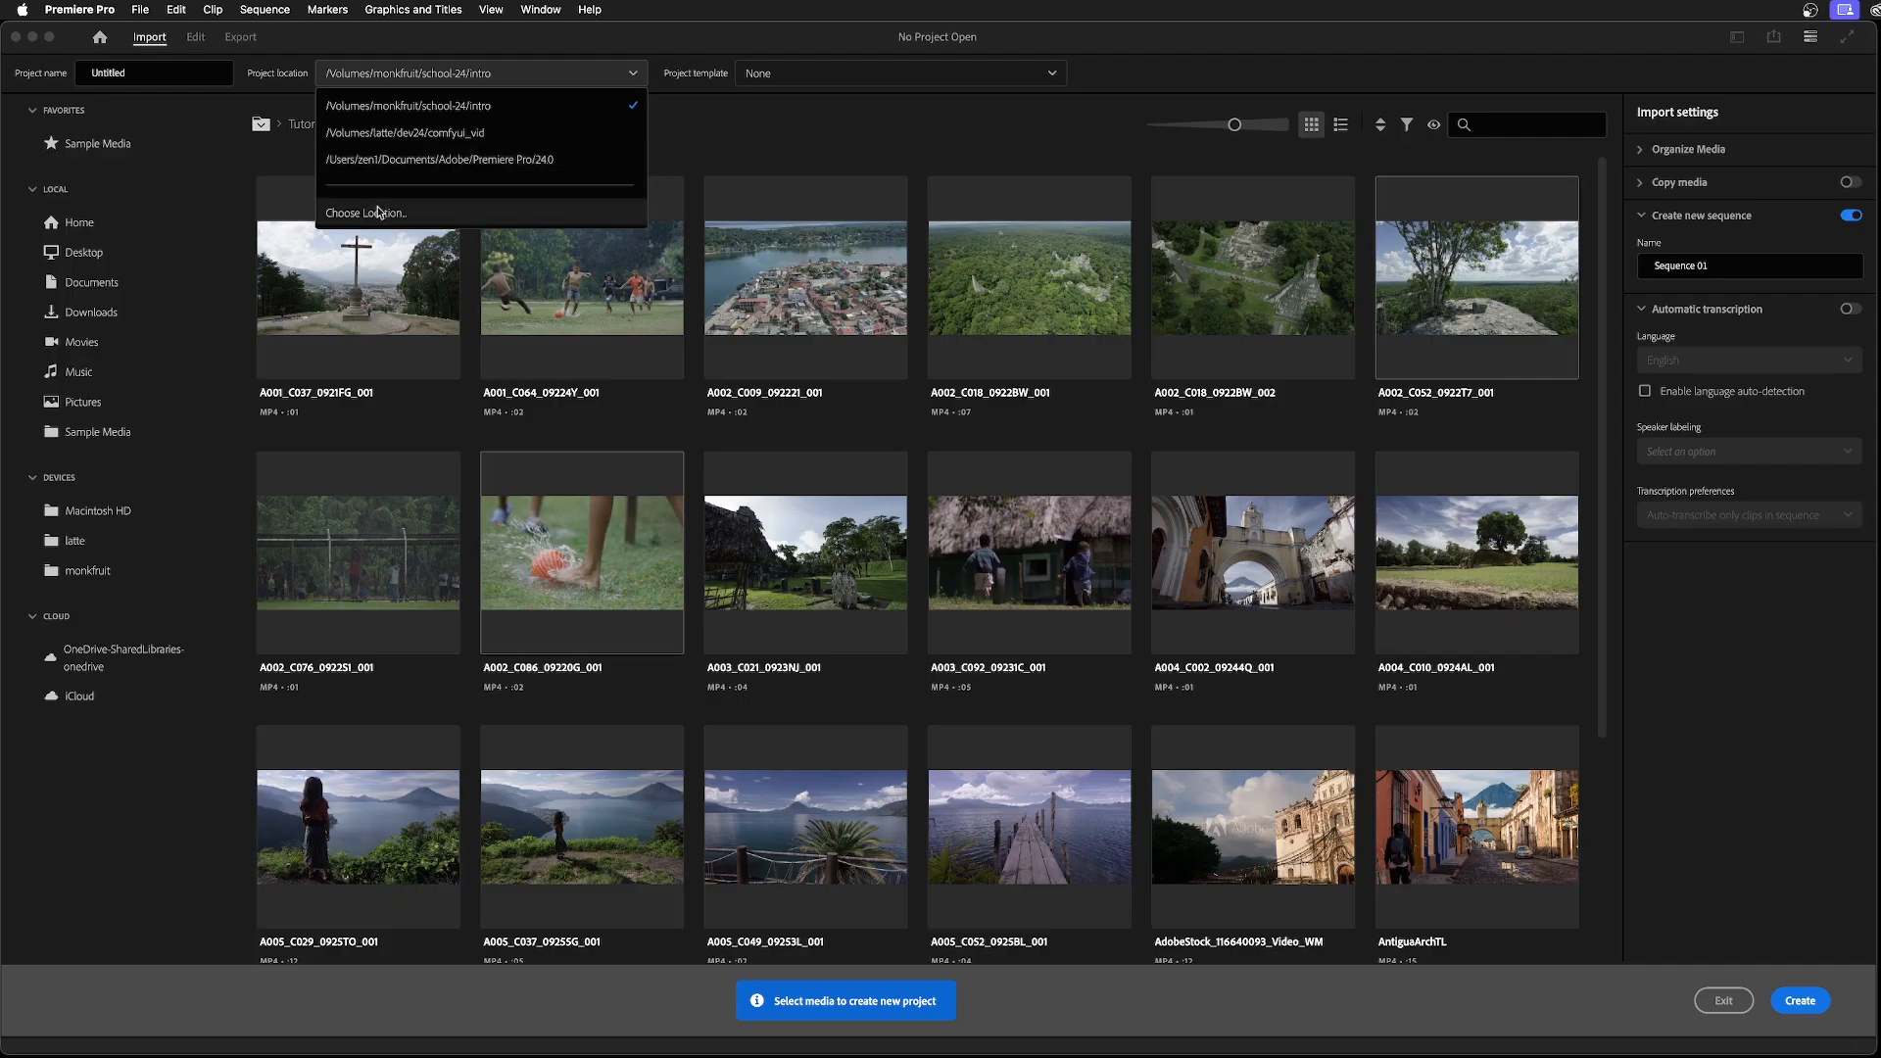
left_click(833, 496)
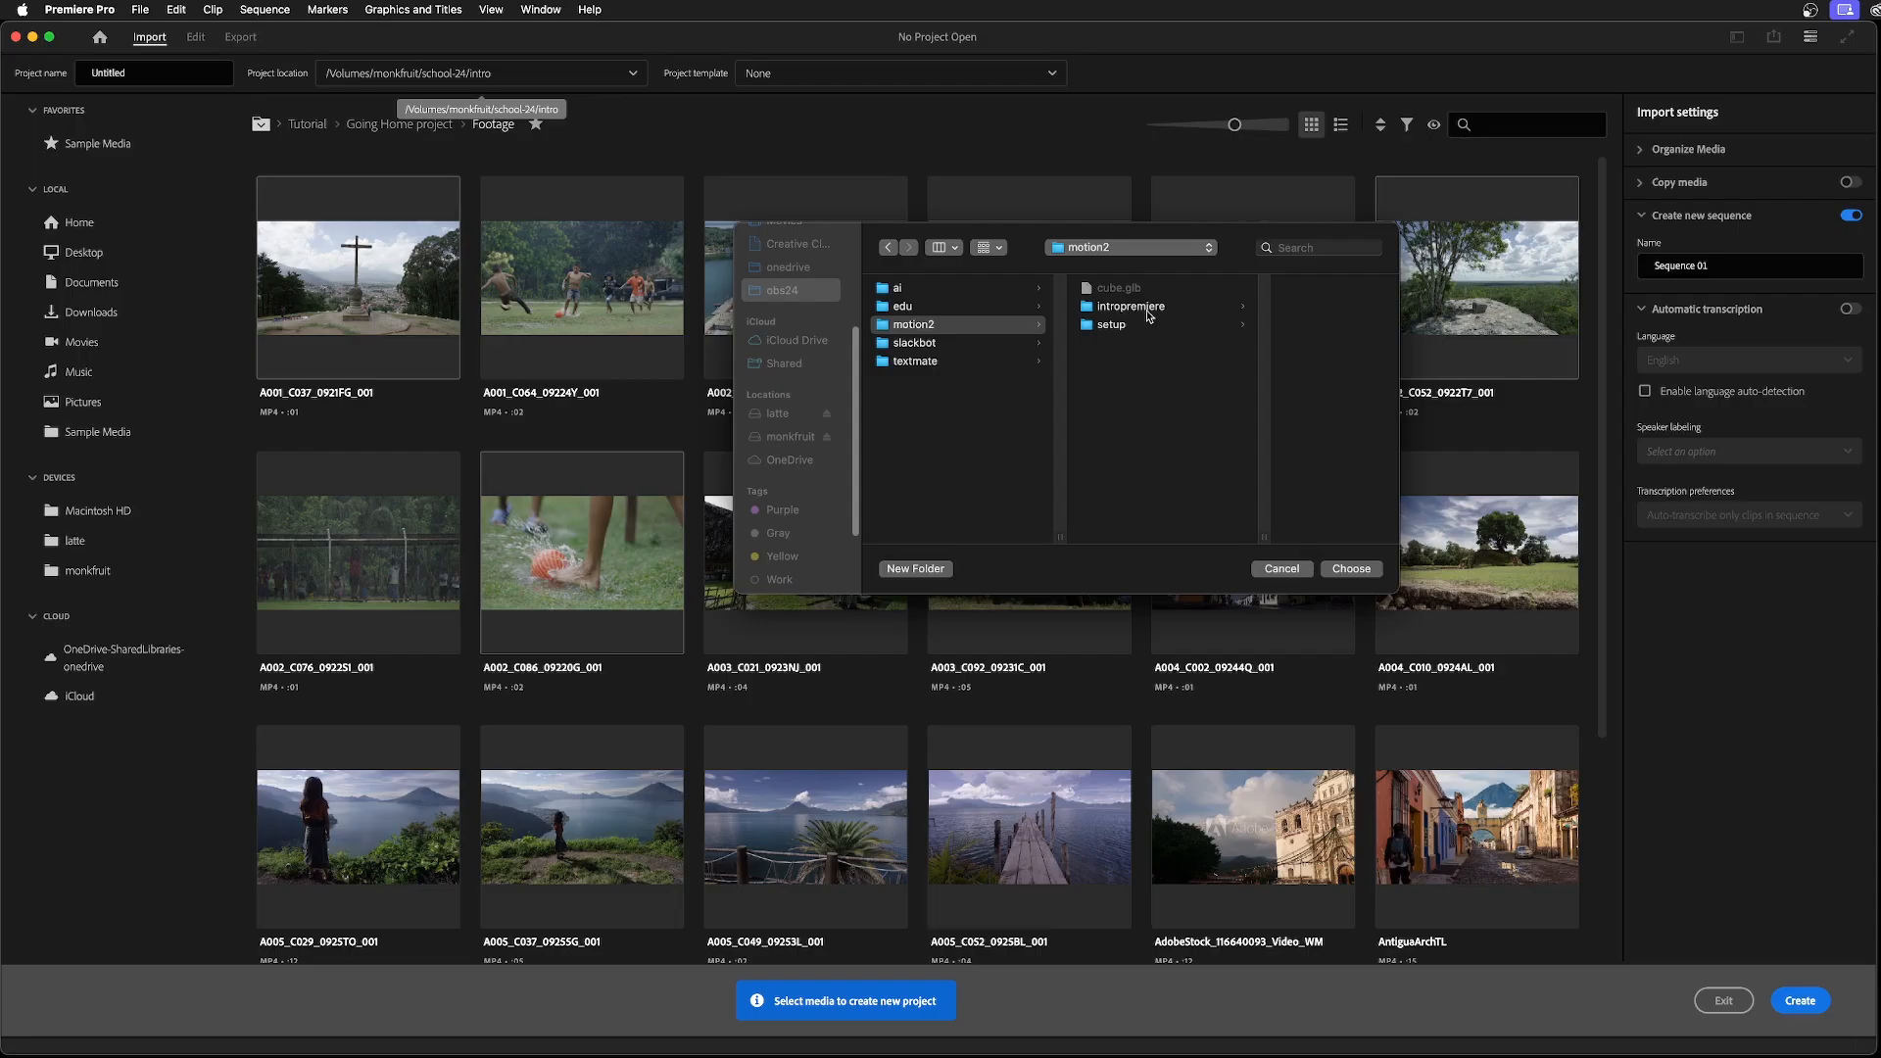
left_click(1148, 316)
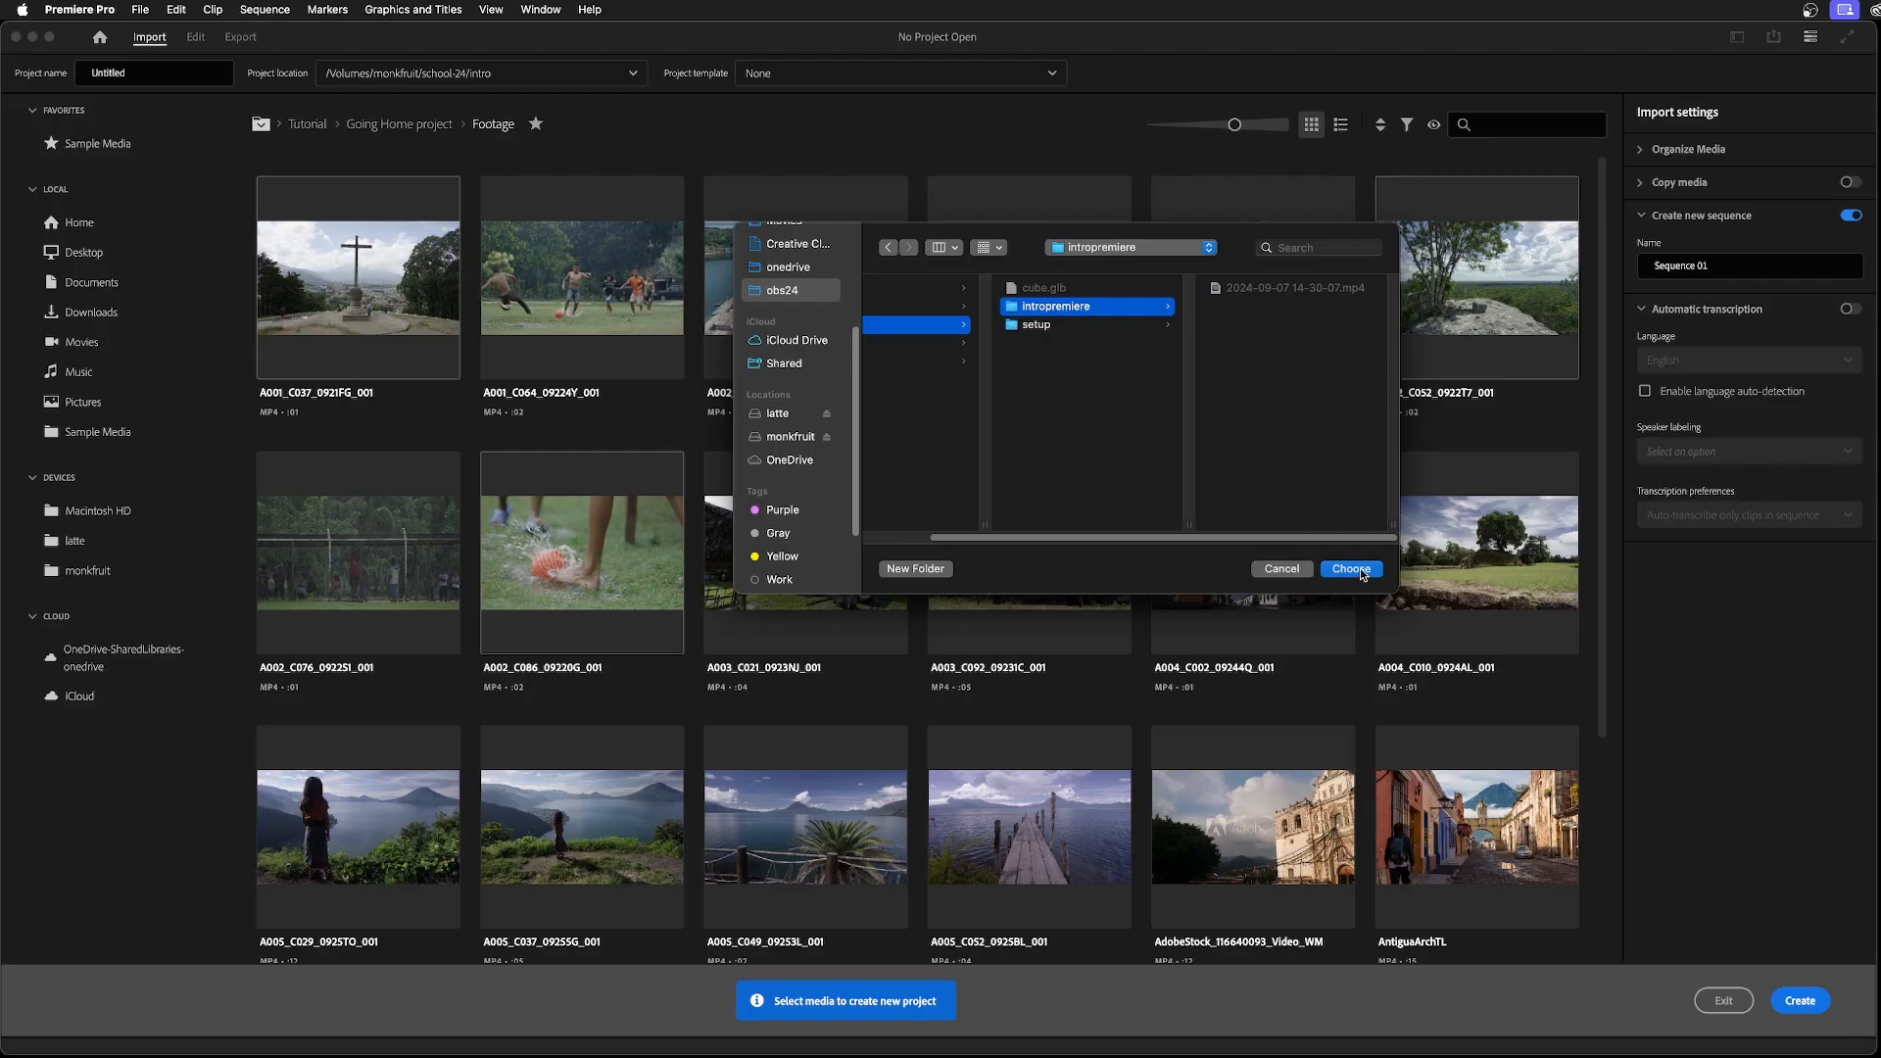
left_click(1351, 569)
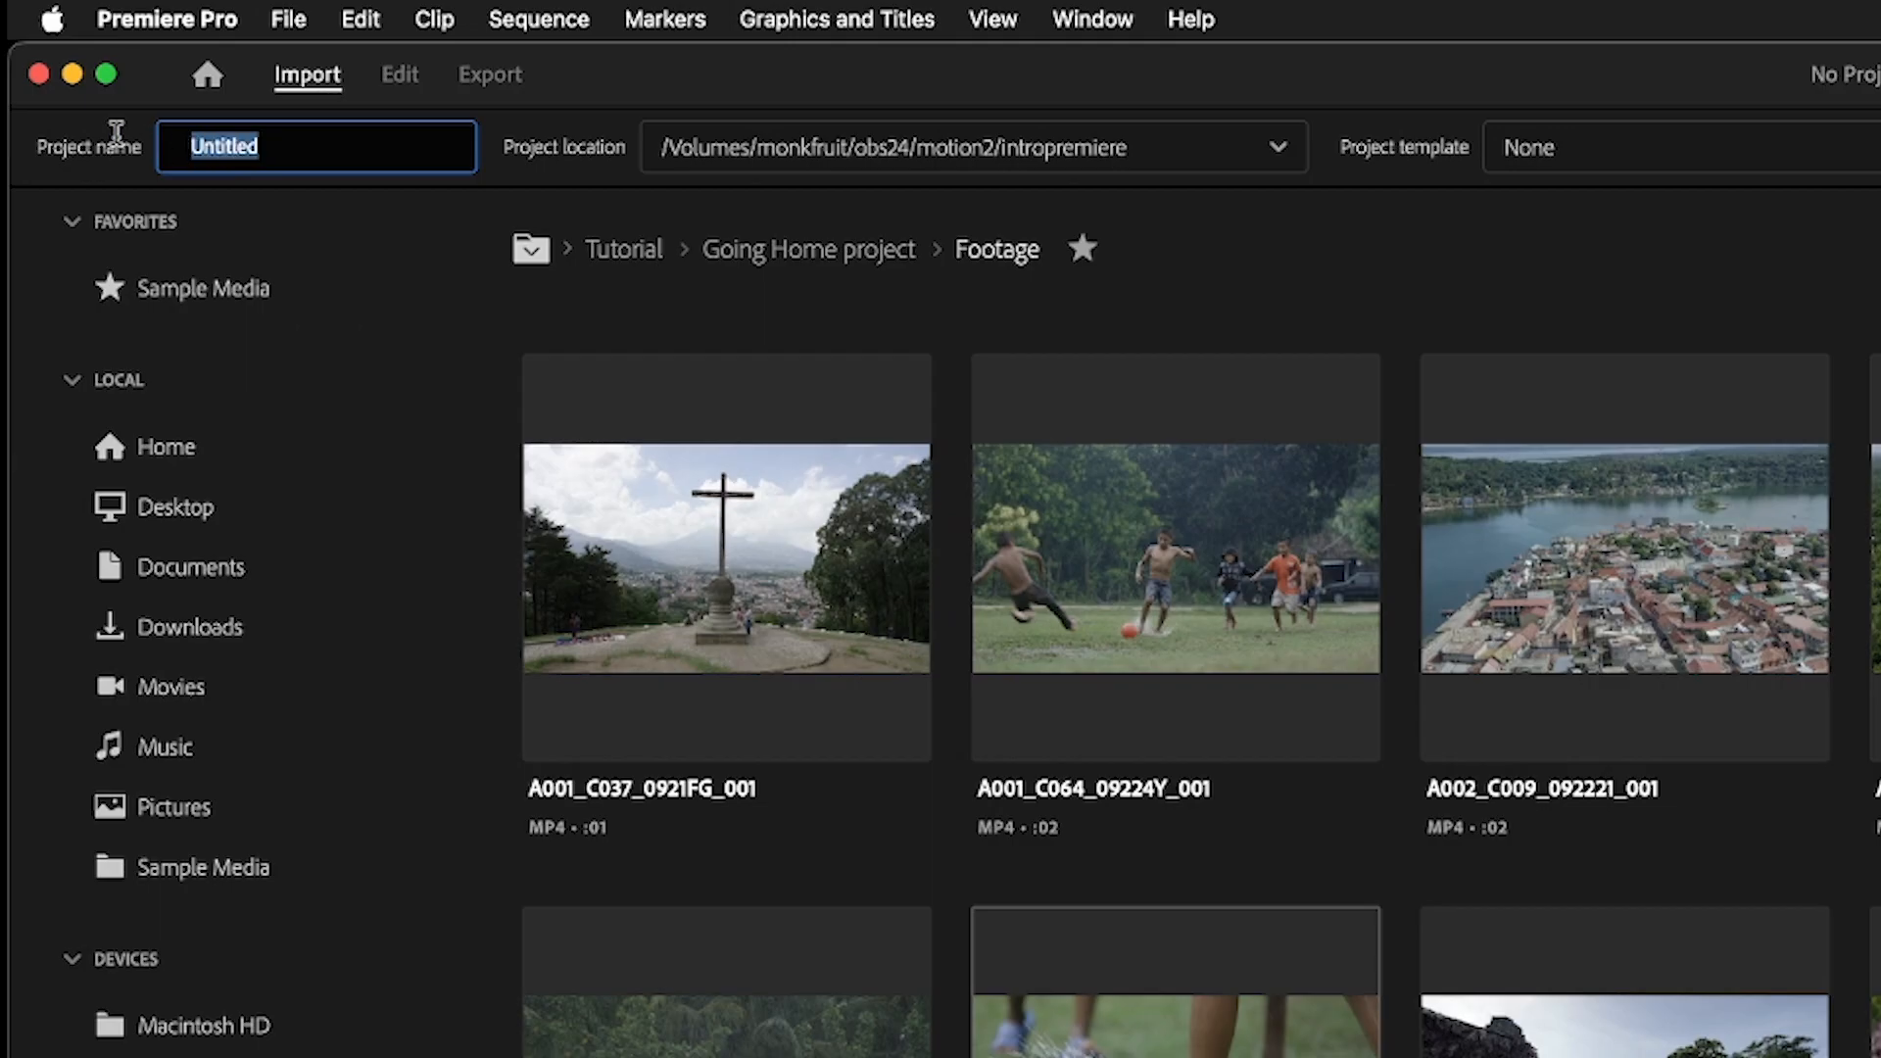
Create the project under the name "intro to premiere" and widen the Program monitor at the expense of Effect Controls
type("intro")
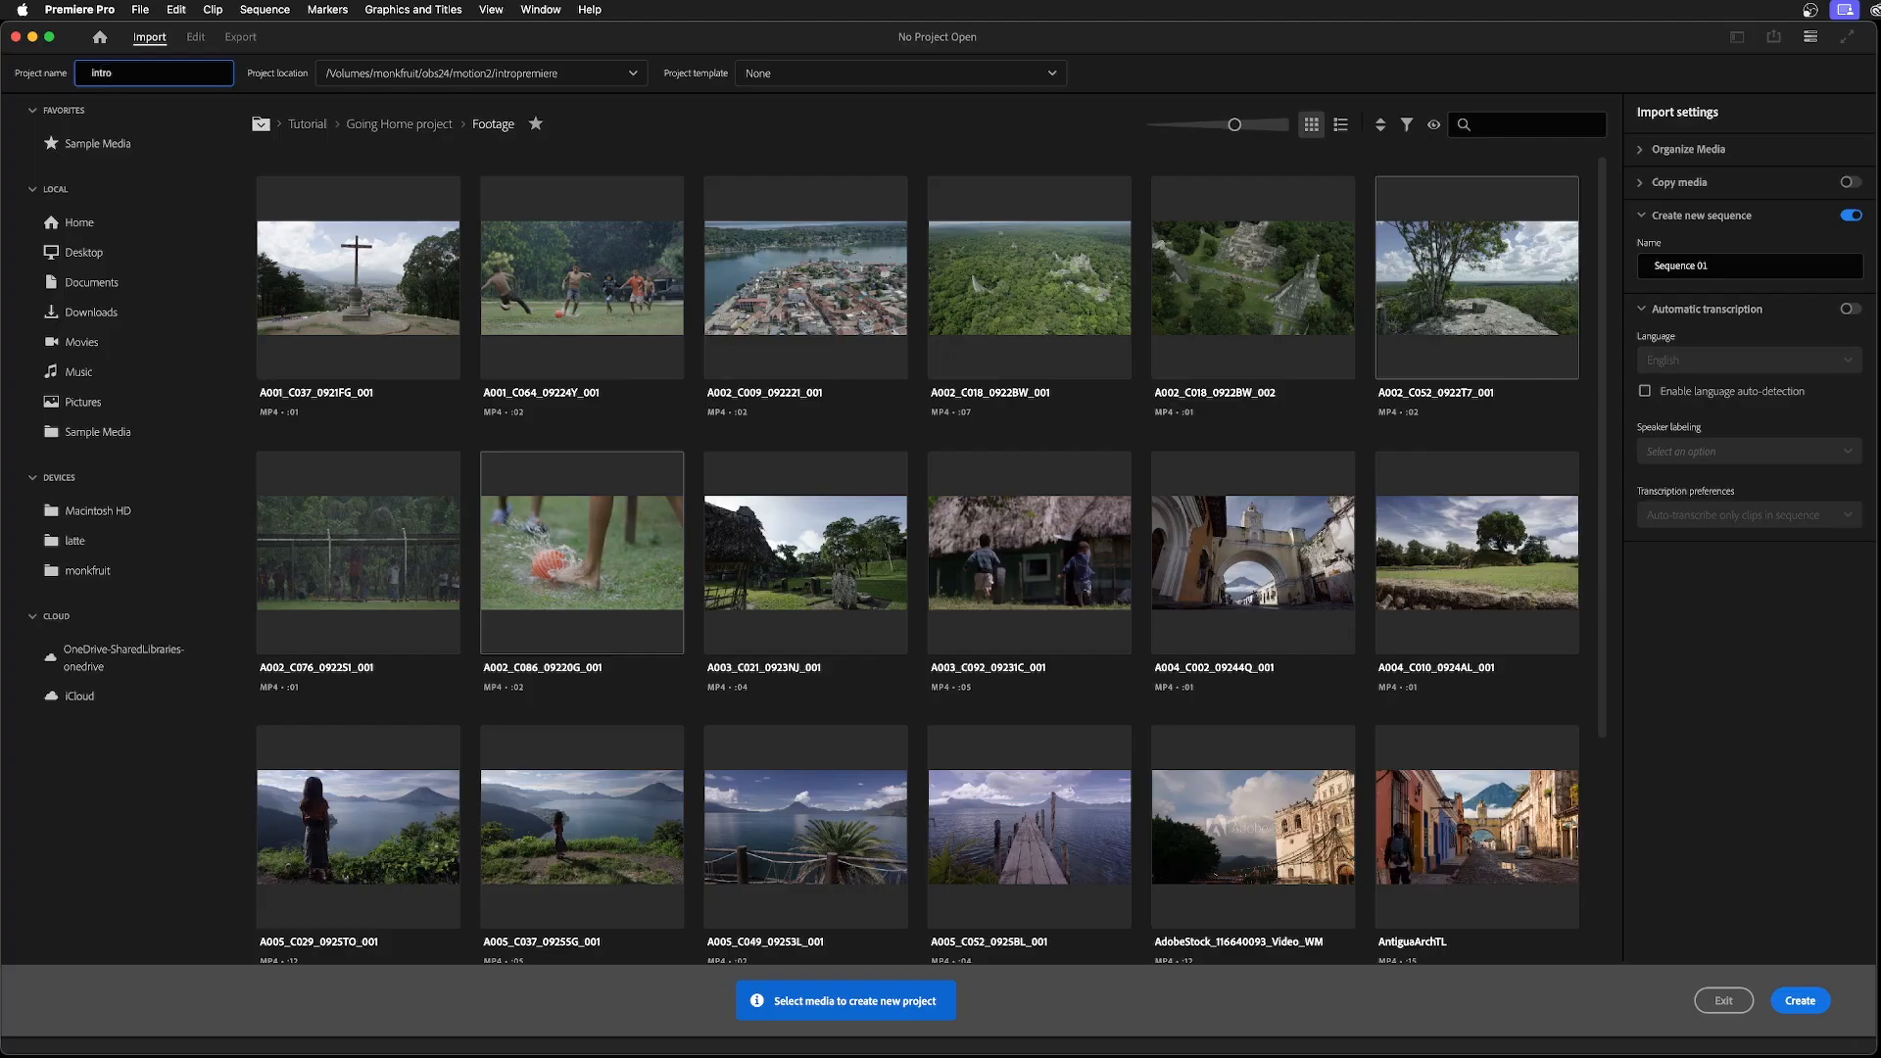
type(" to premiere")
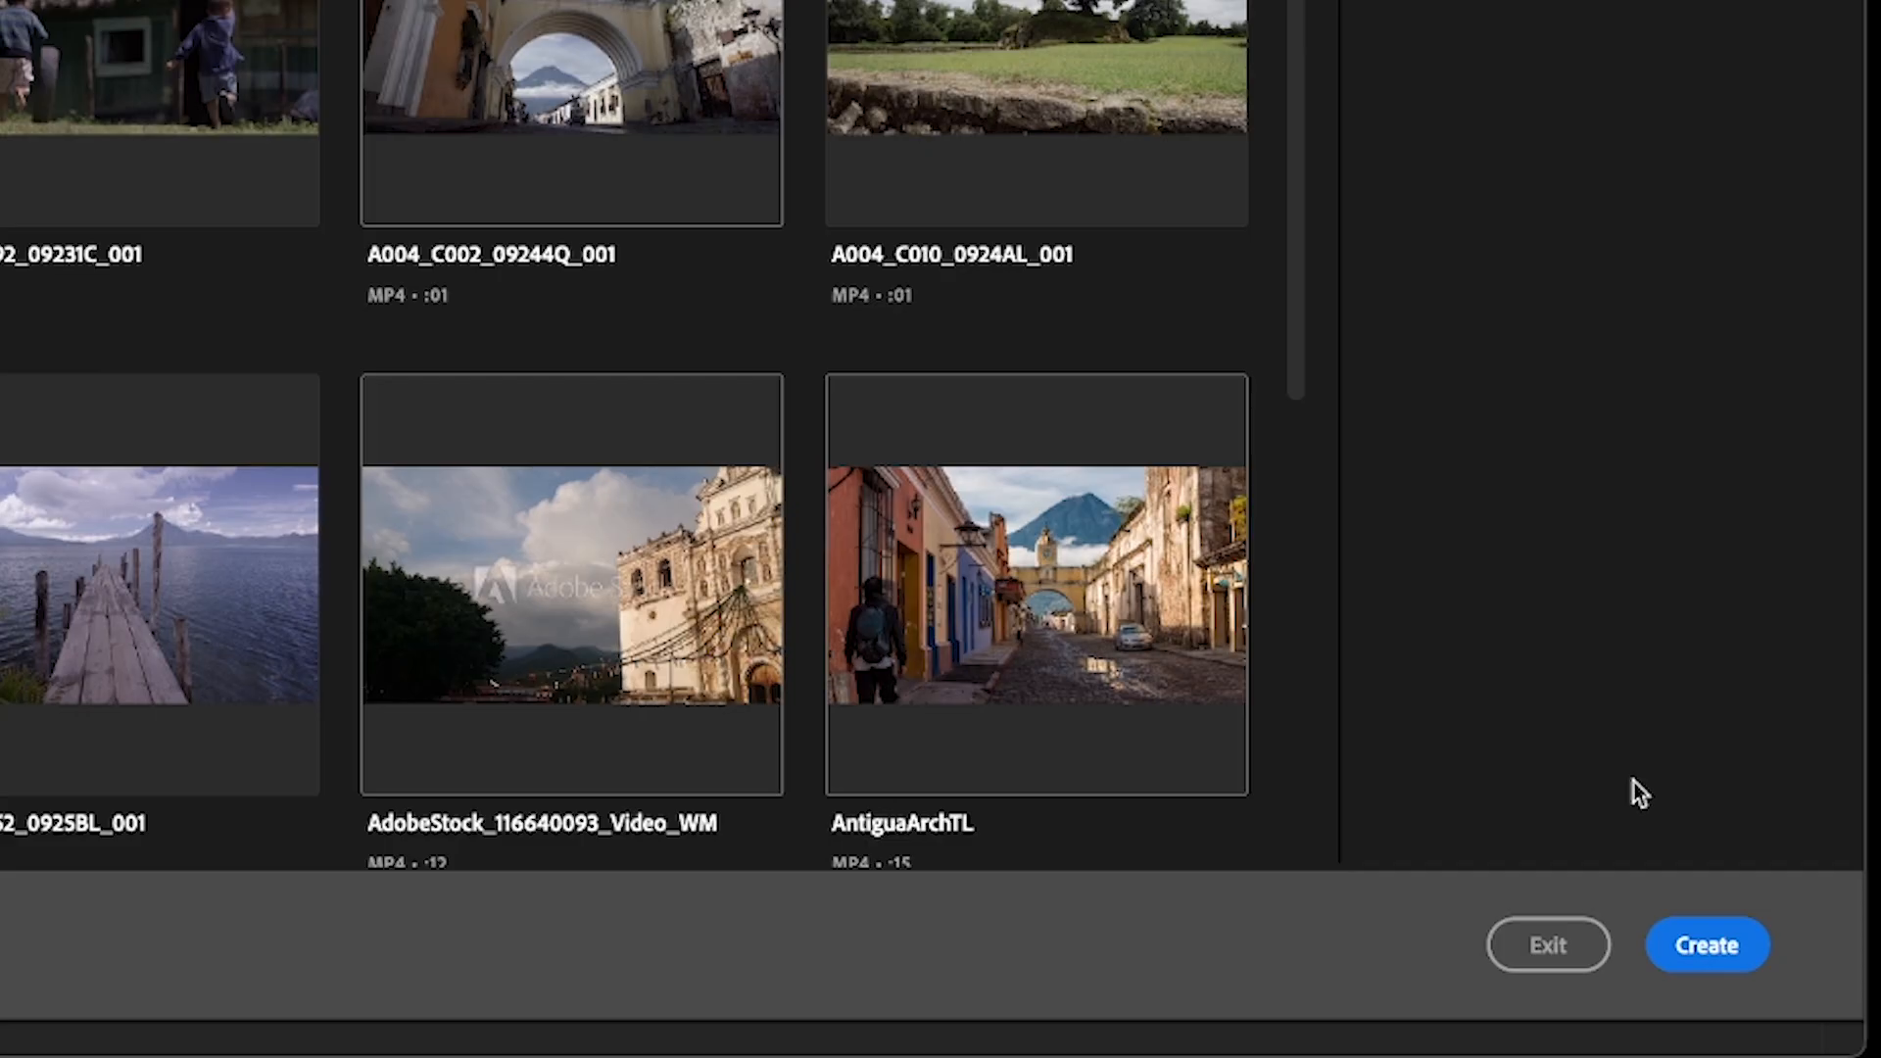
left_click(1799, 1000)
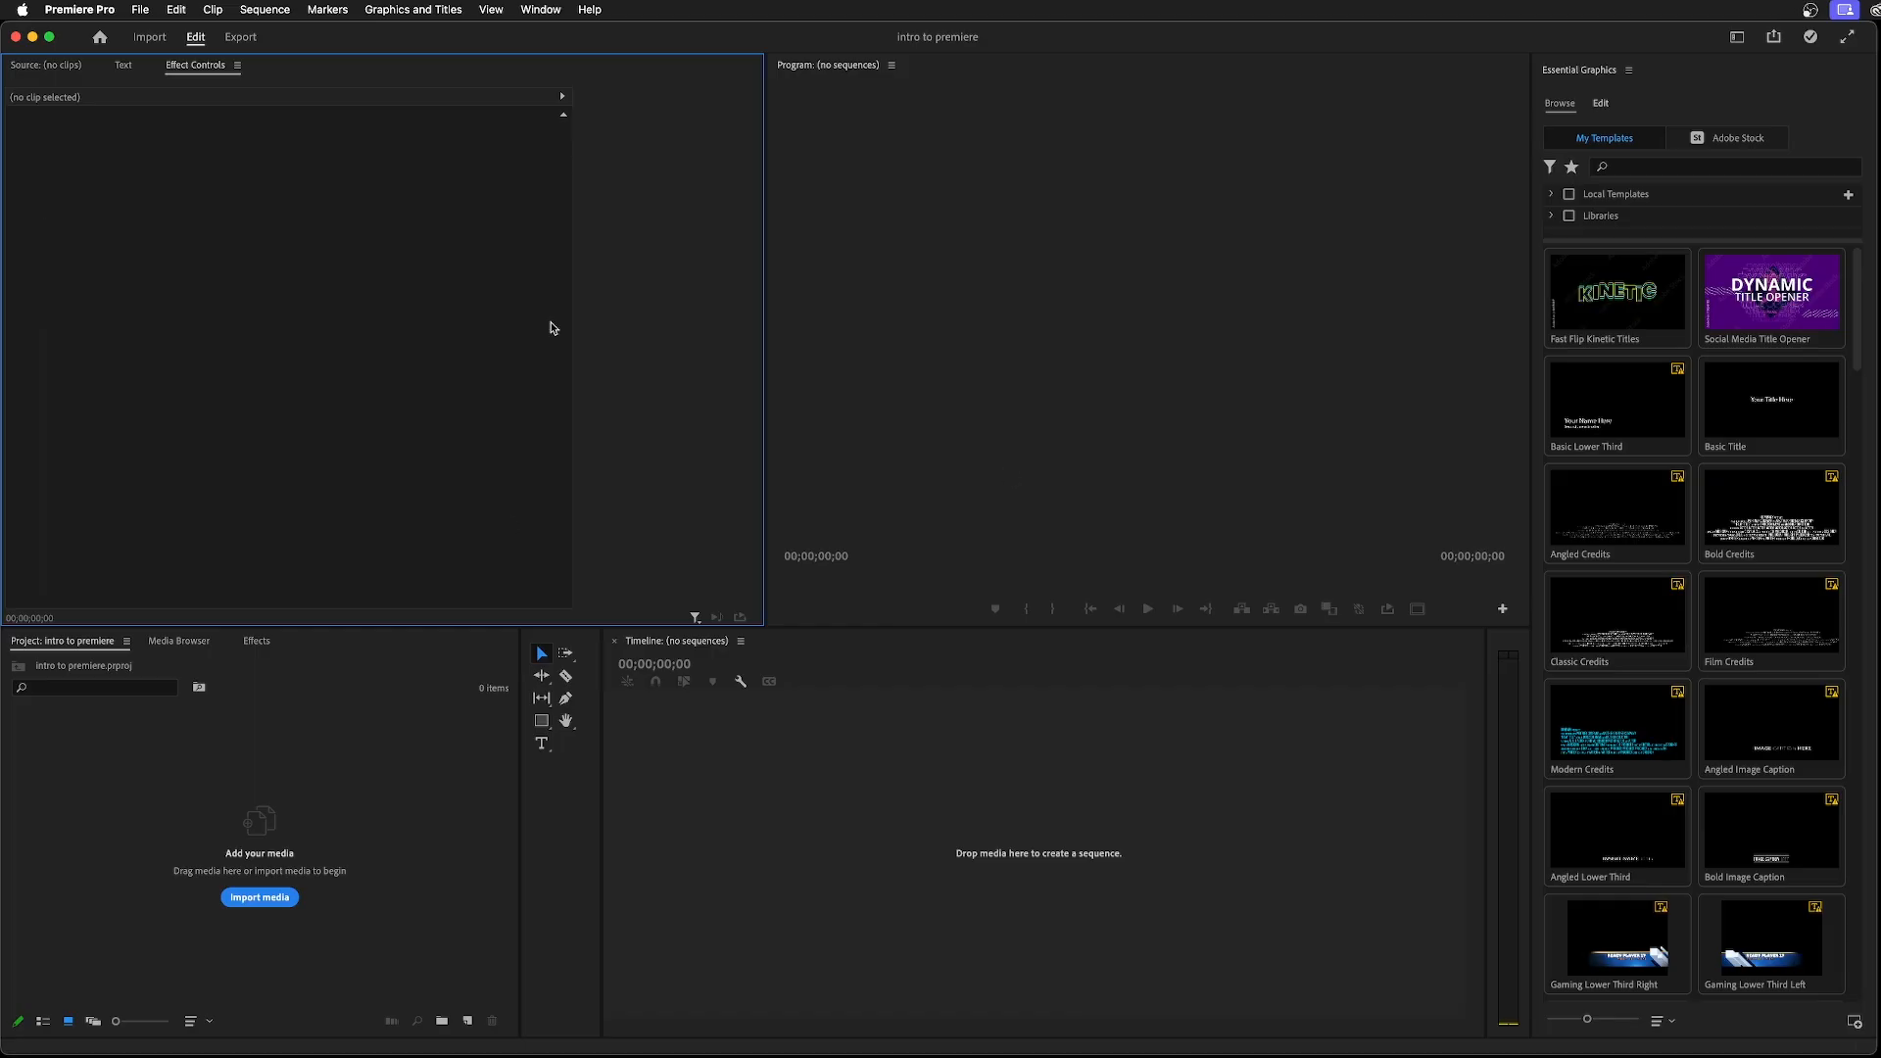
left_click_drag(764, 503, 526, 462)
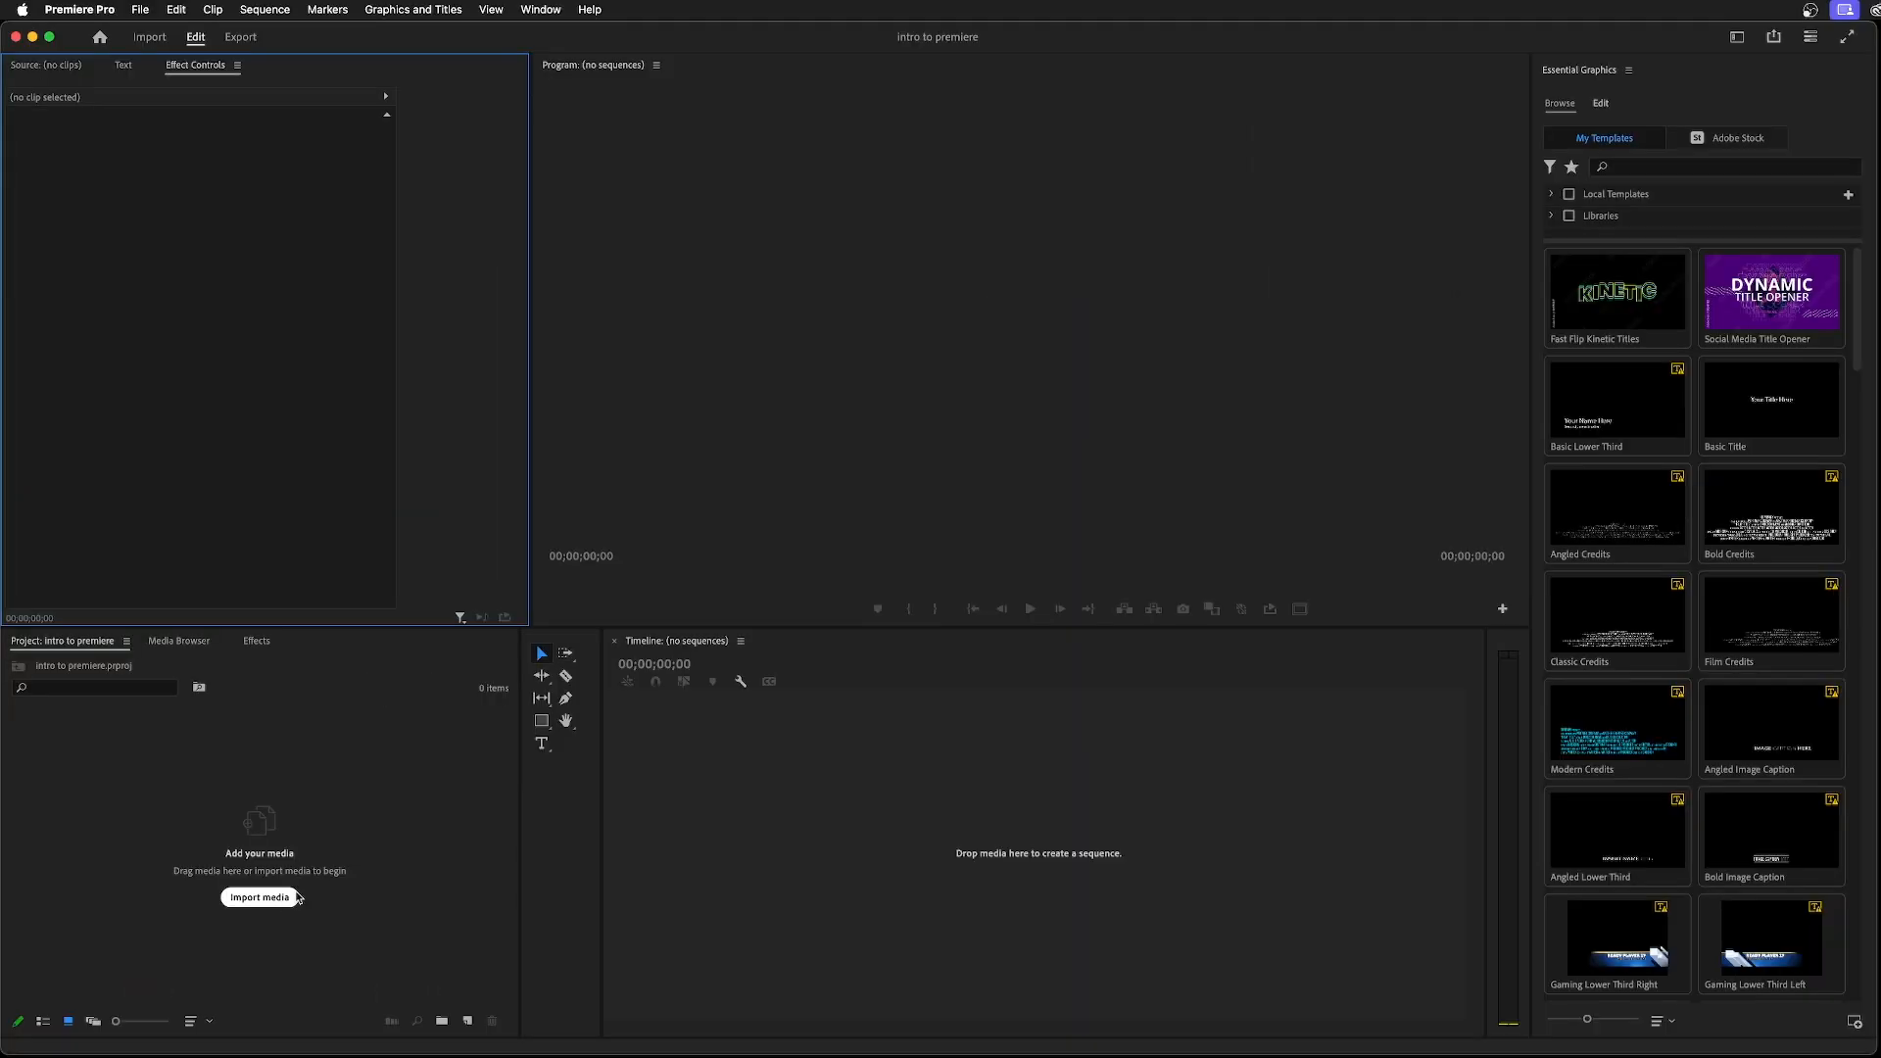
Switch to Finder, bring up the setup folder and select all of its contents
left_click(604, 991)
left_click(263, 11)
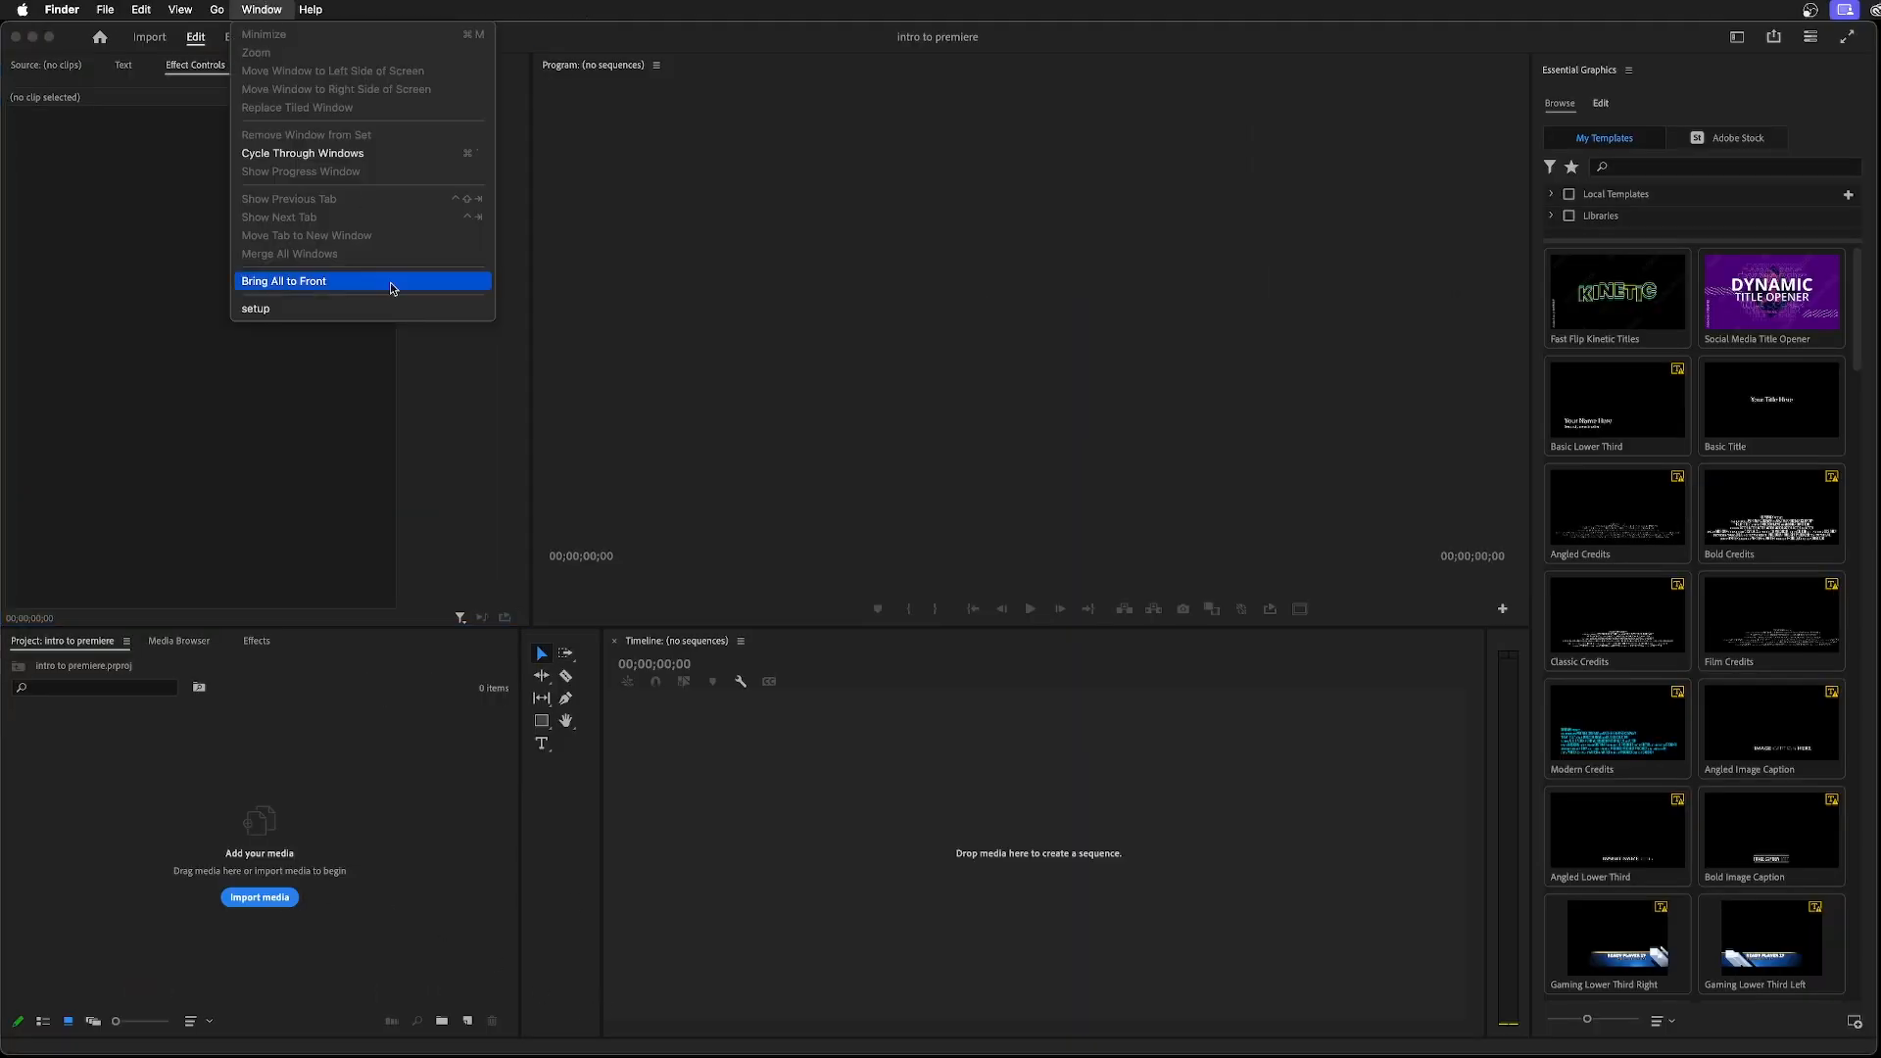
left_click(379, 310)
left_click_drag(1545, 914, 1140, 486)
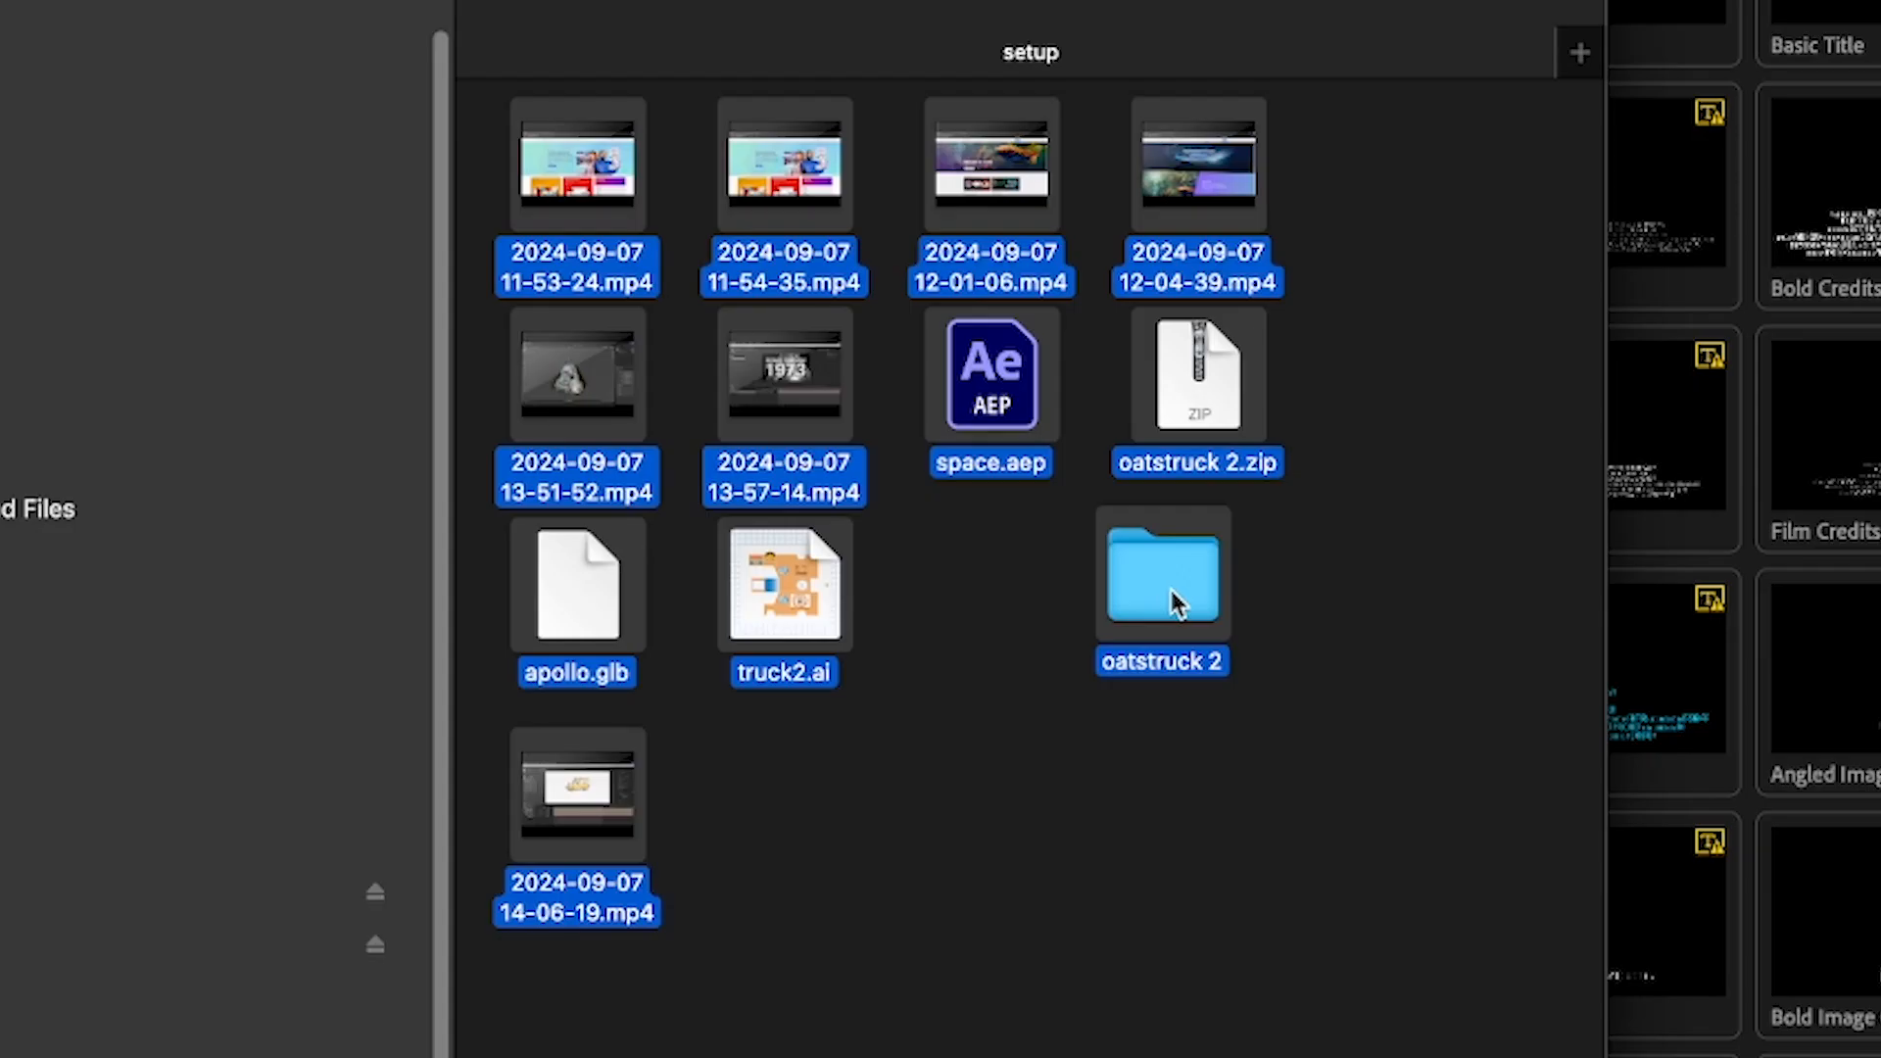
Remove the oatstruck 2 folder, truck2.ai, apollo.glb, oatstruck 2.zip and space.aep from the selection, leaving only the MP4 files
left_click(1177, 602, "super")
left_click(760, 601, "super")
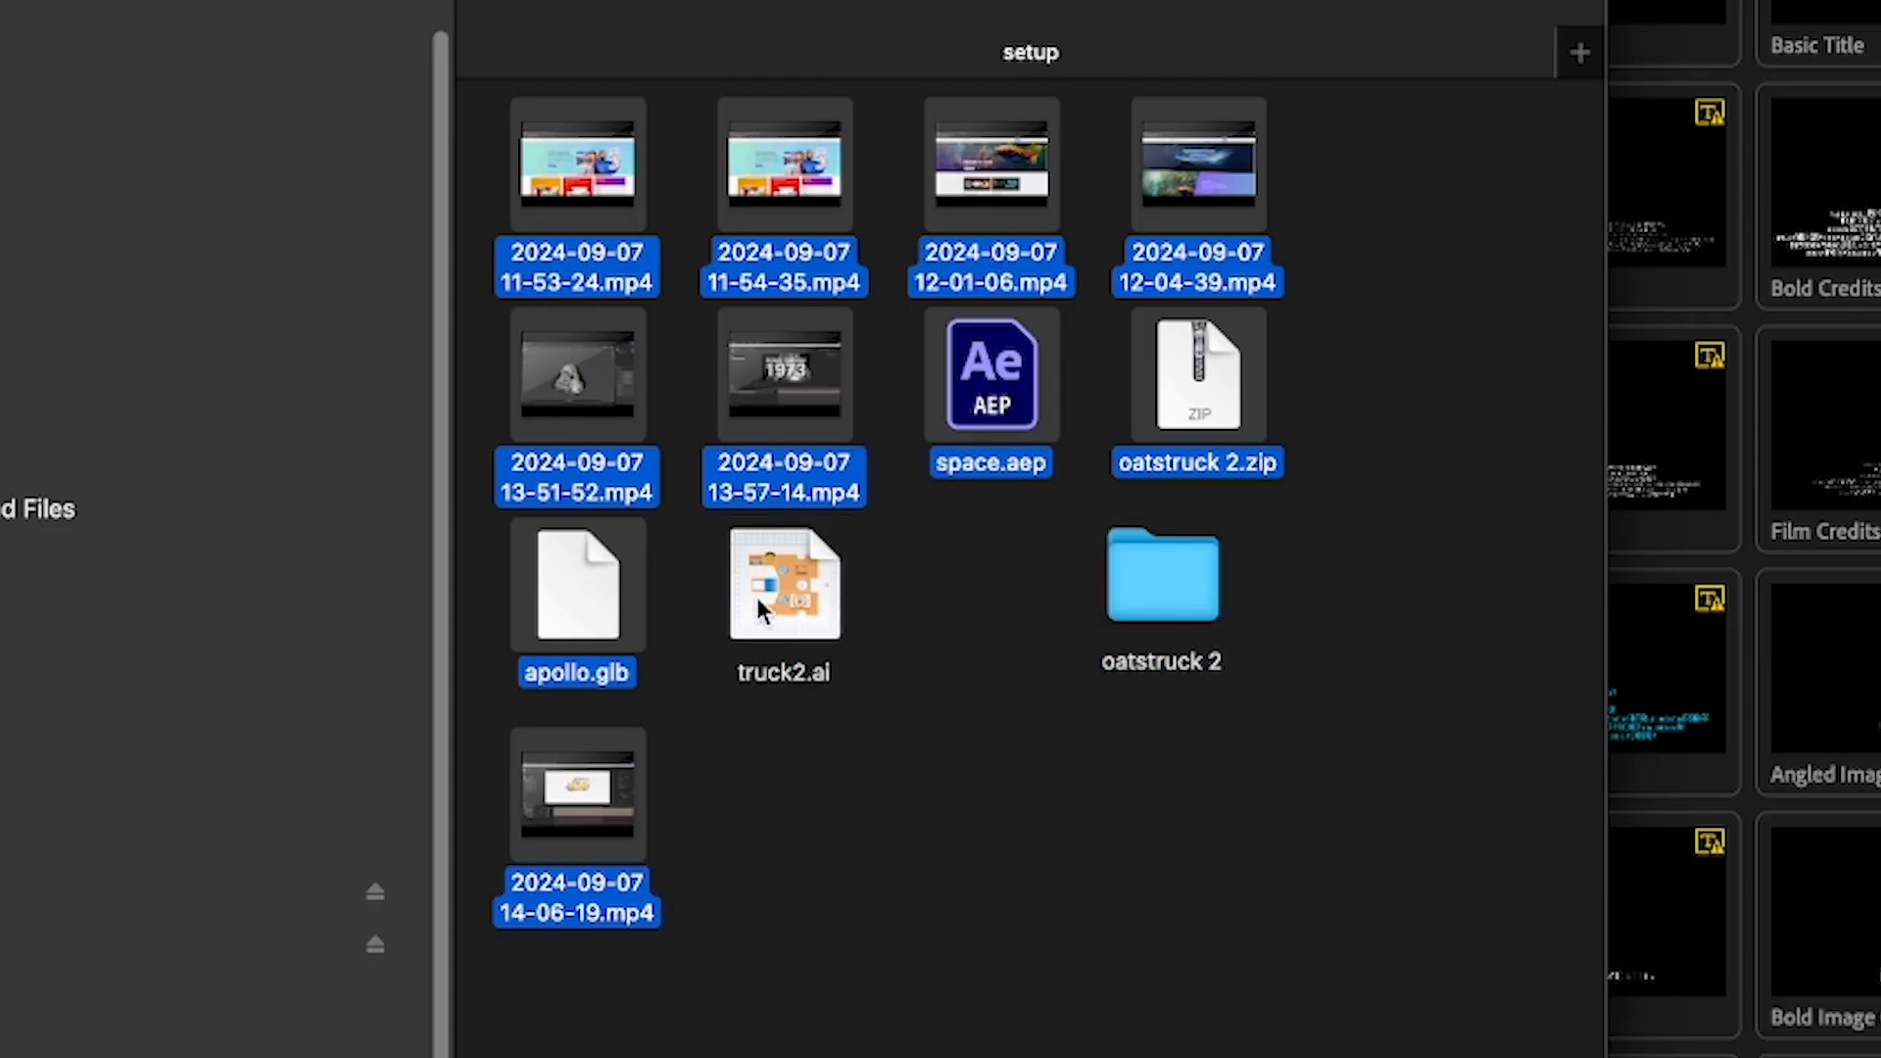
left_click(576, 602, "super")
left_click(1207, 439, "super")
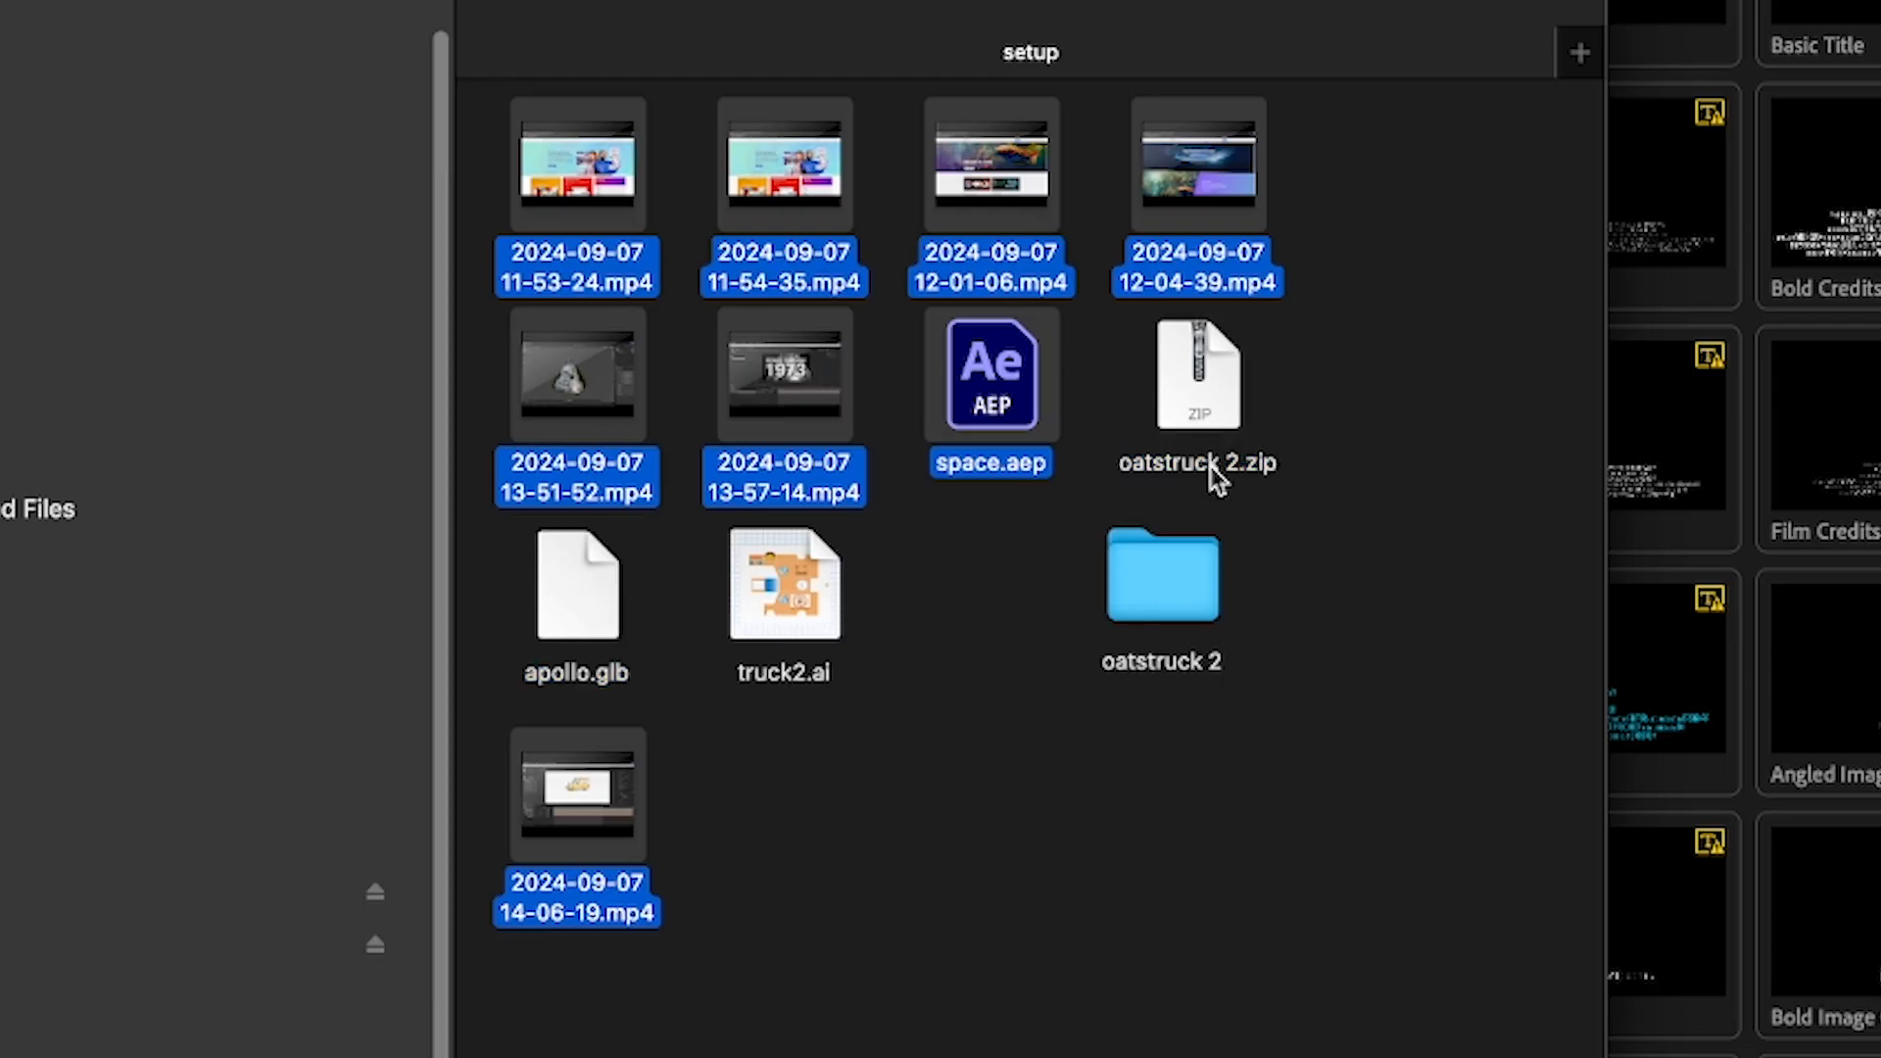
left_click(1026, 459, "super")
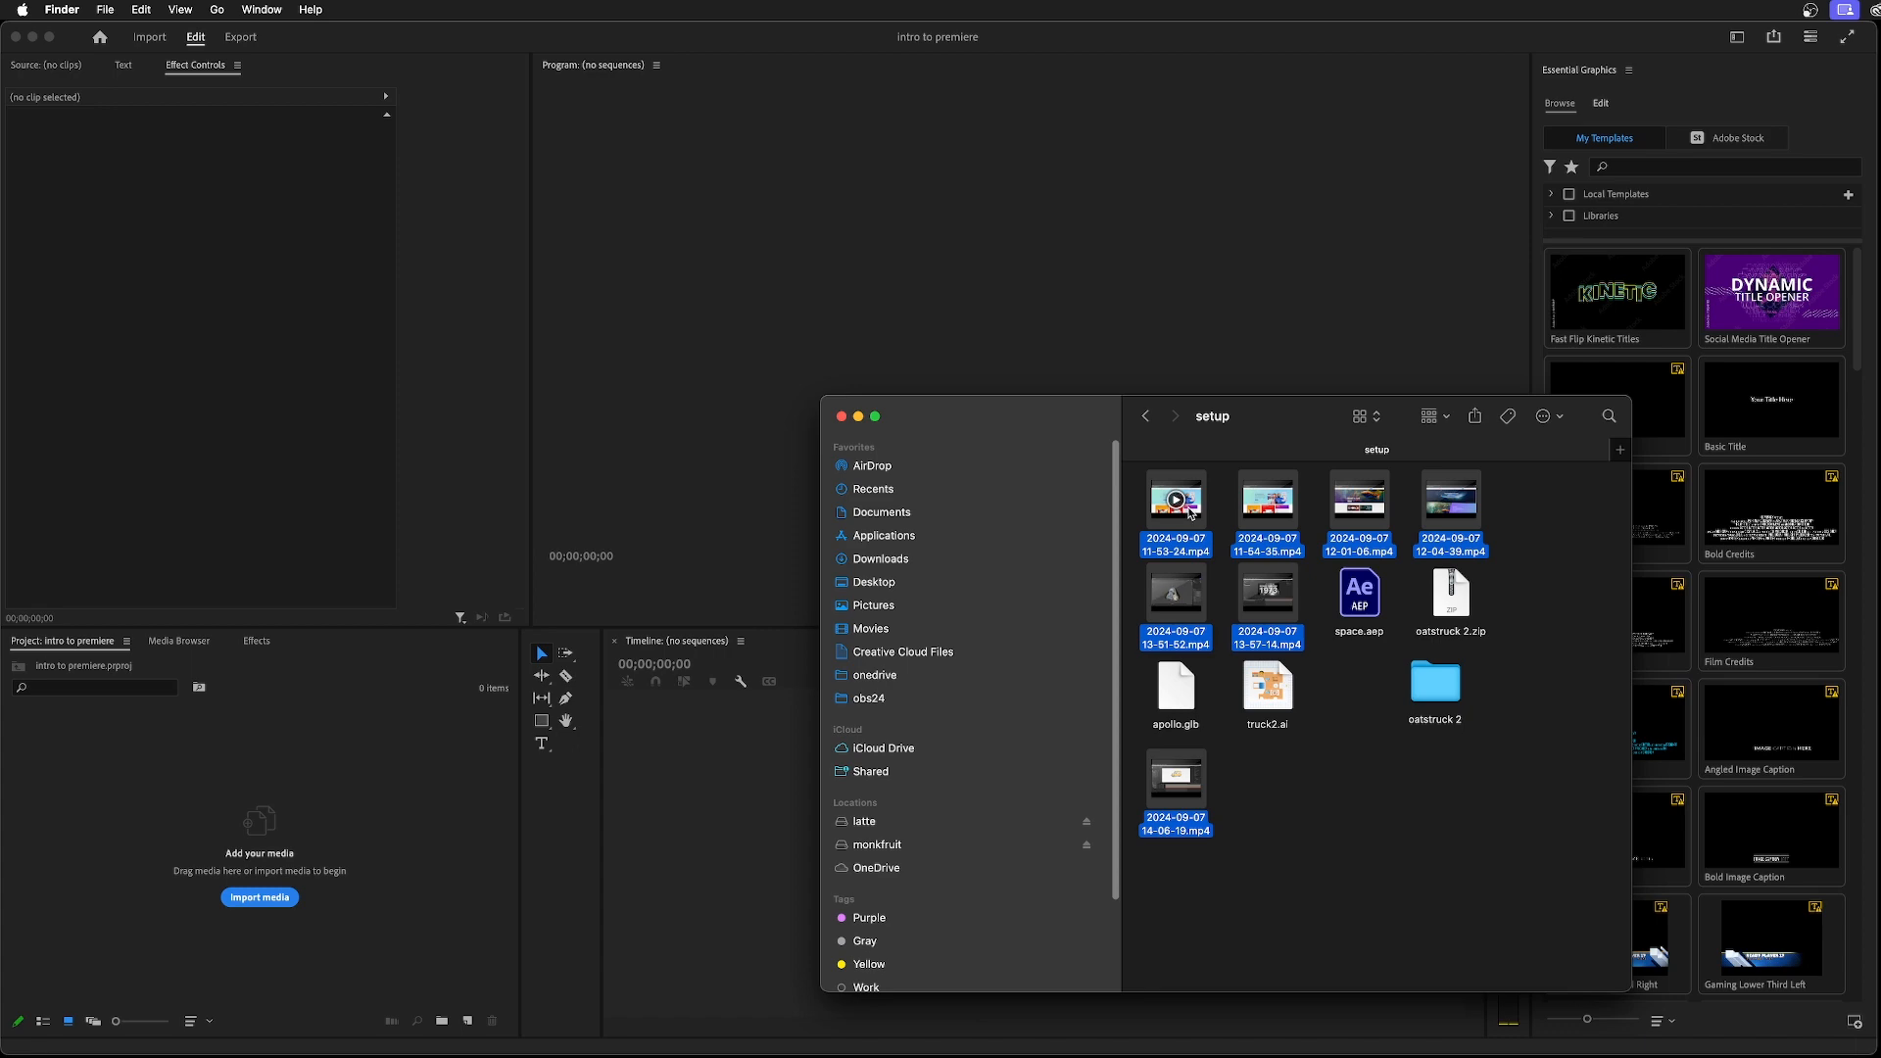
Import the selected MP4 files into the Premiere Pro project and close the Finder window
left_click_drag(1188, 510, 296, 804)
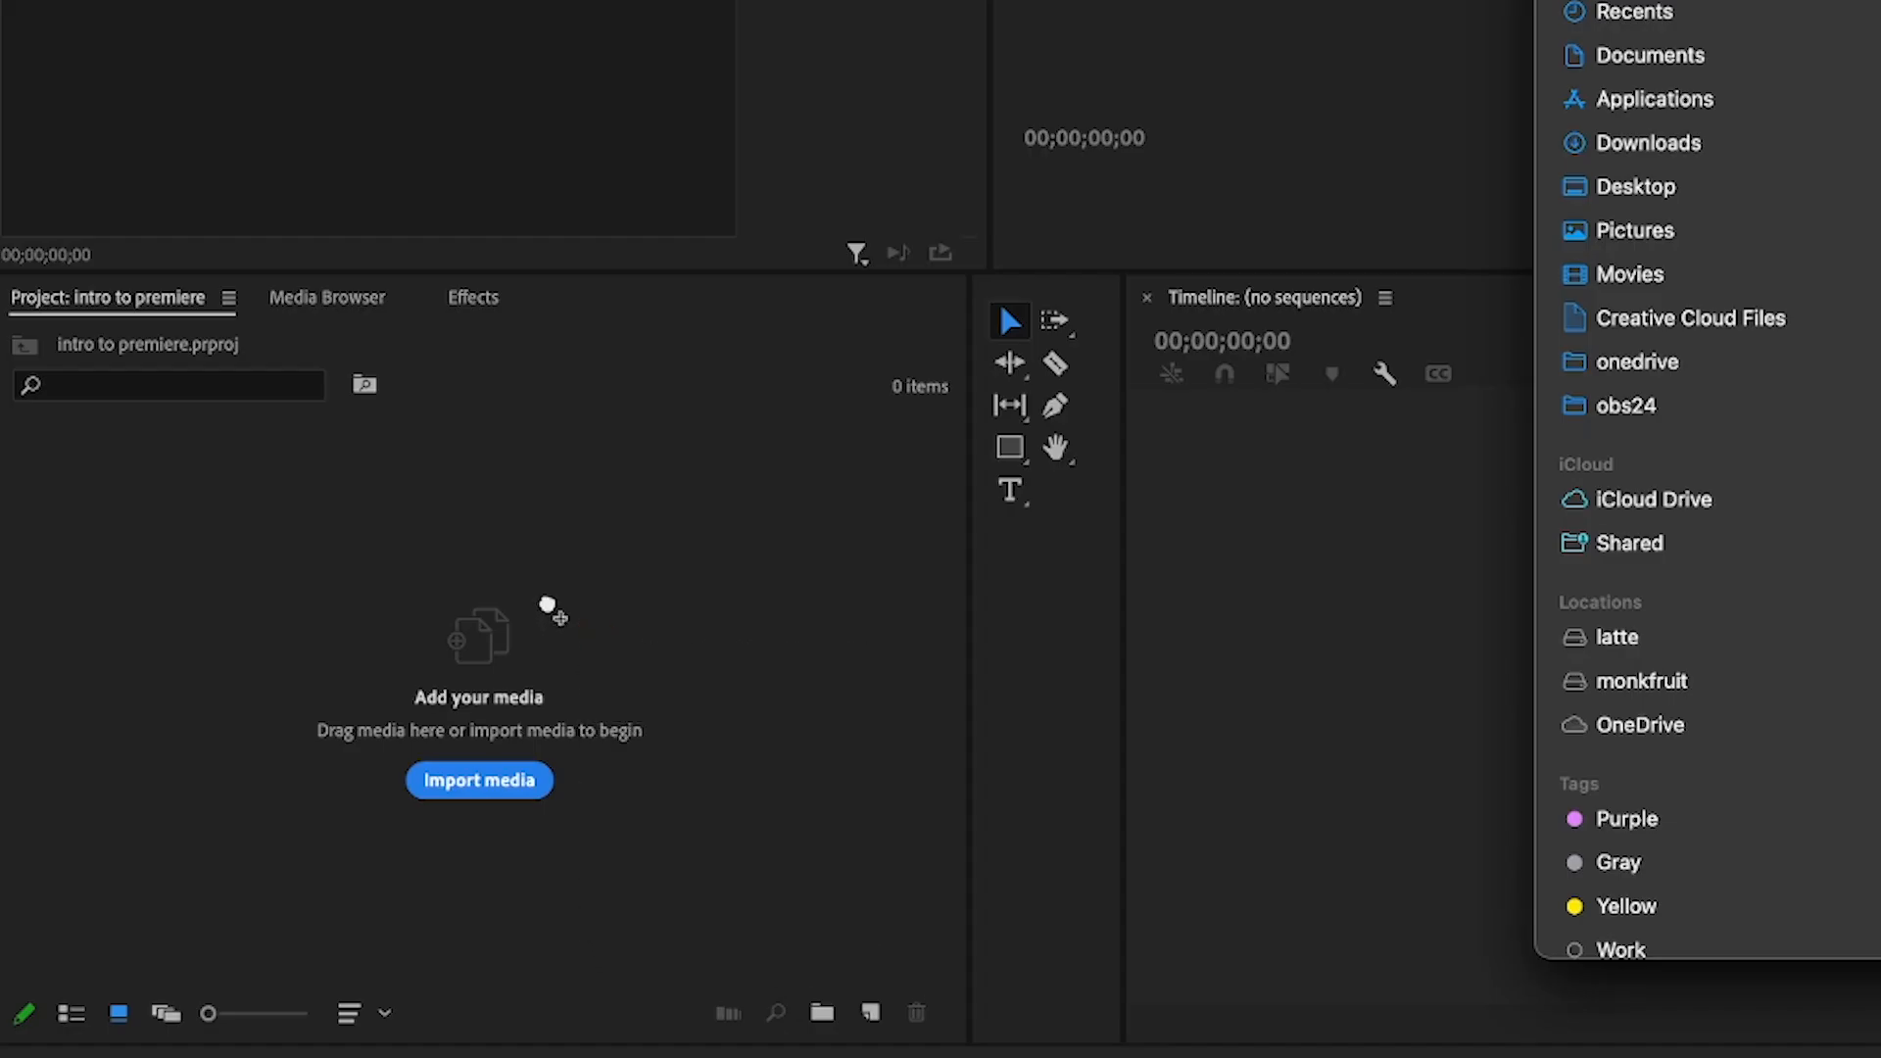
left_click_drag(548, 605, 548, 604)
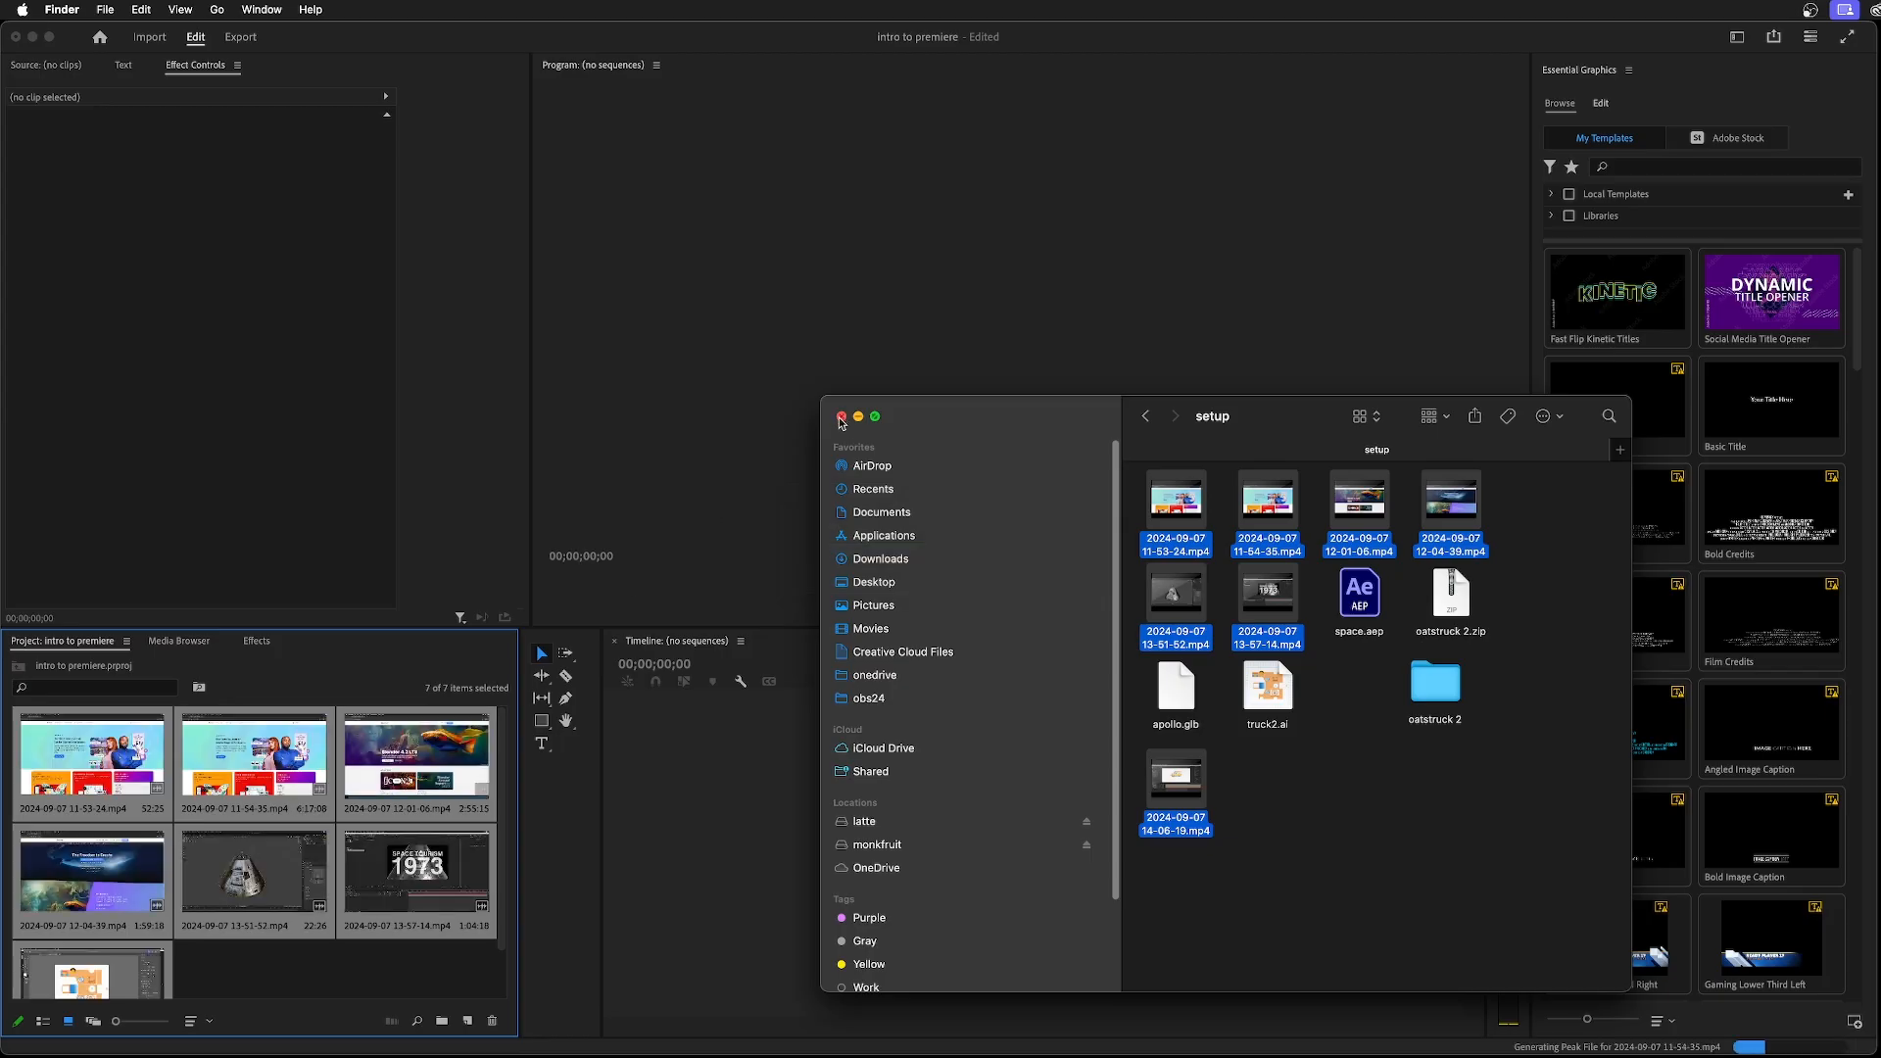
left_click(841, 417)
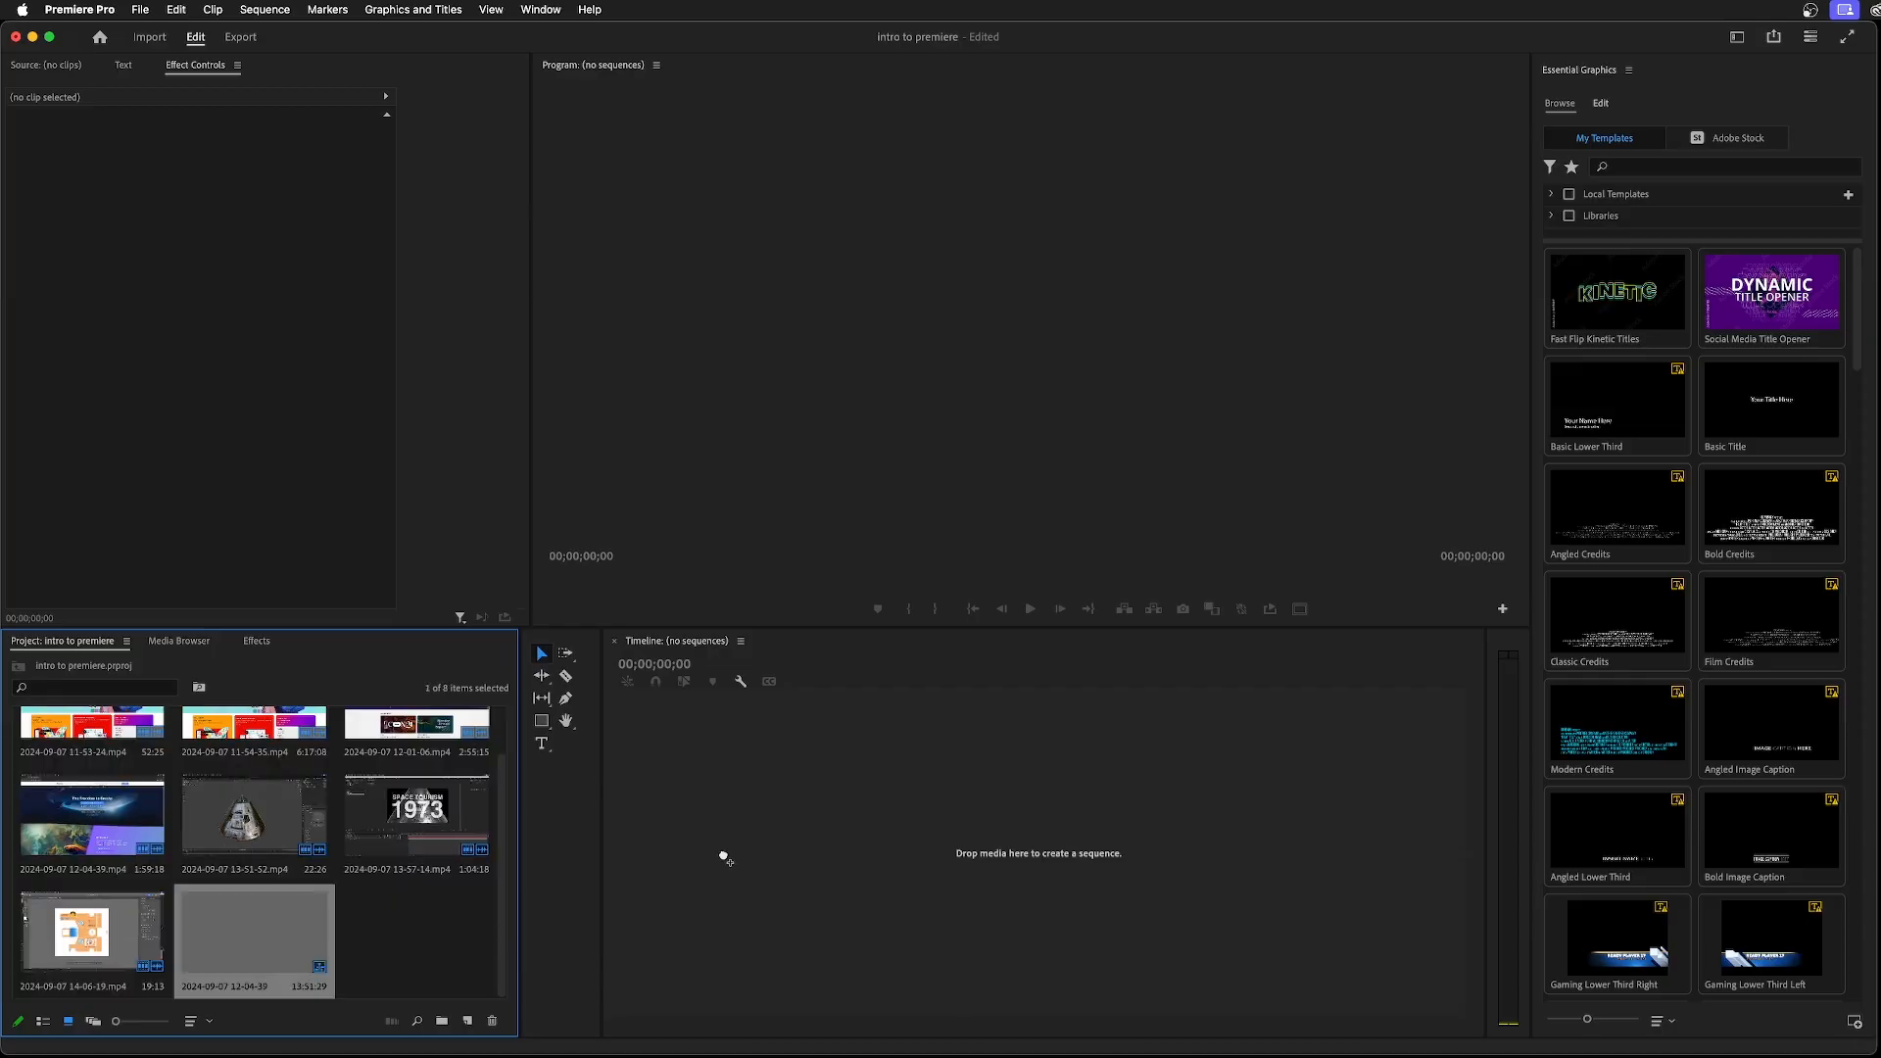
Try creating a sequence directly from all the imported clips, and remove its clips and the sequence again
left_click_drag(724, 858, 722, 850)
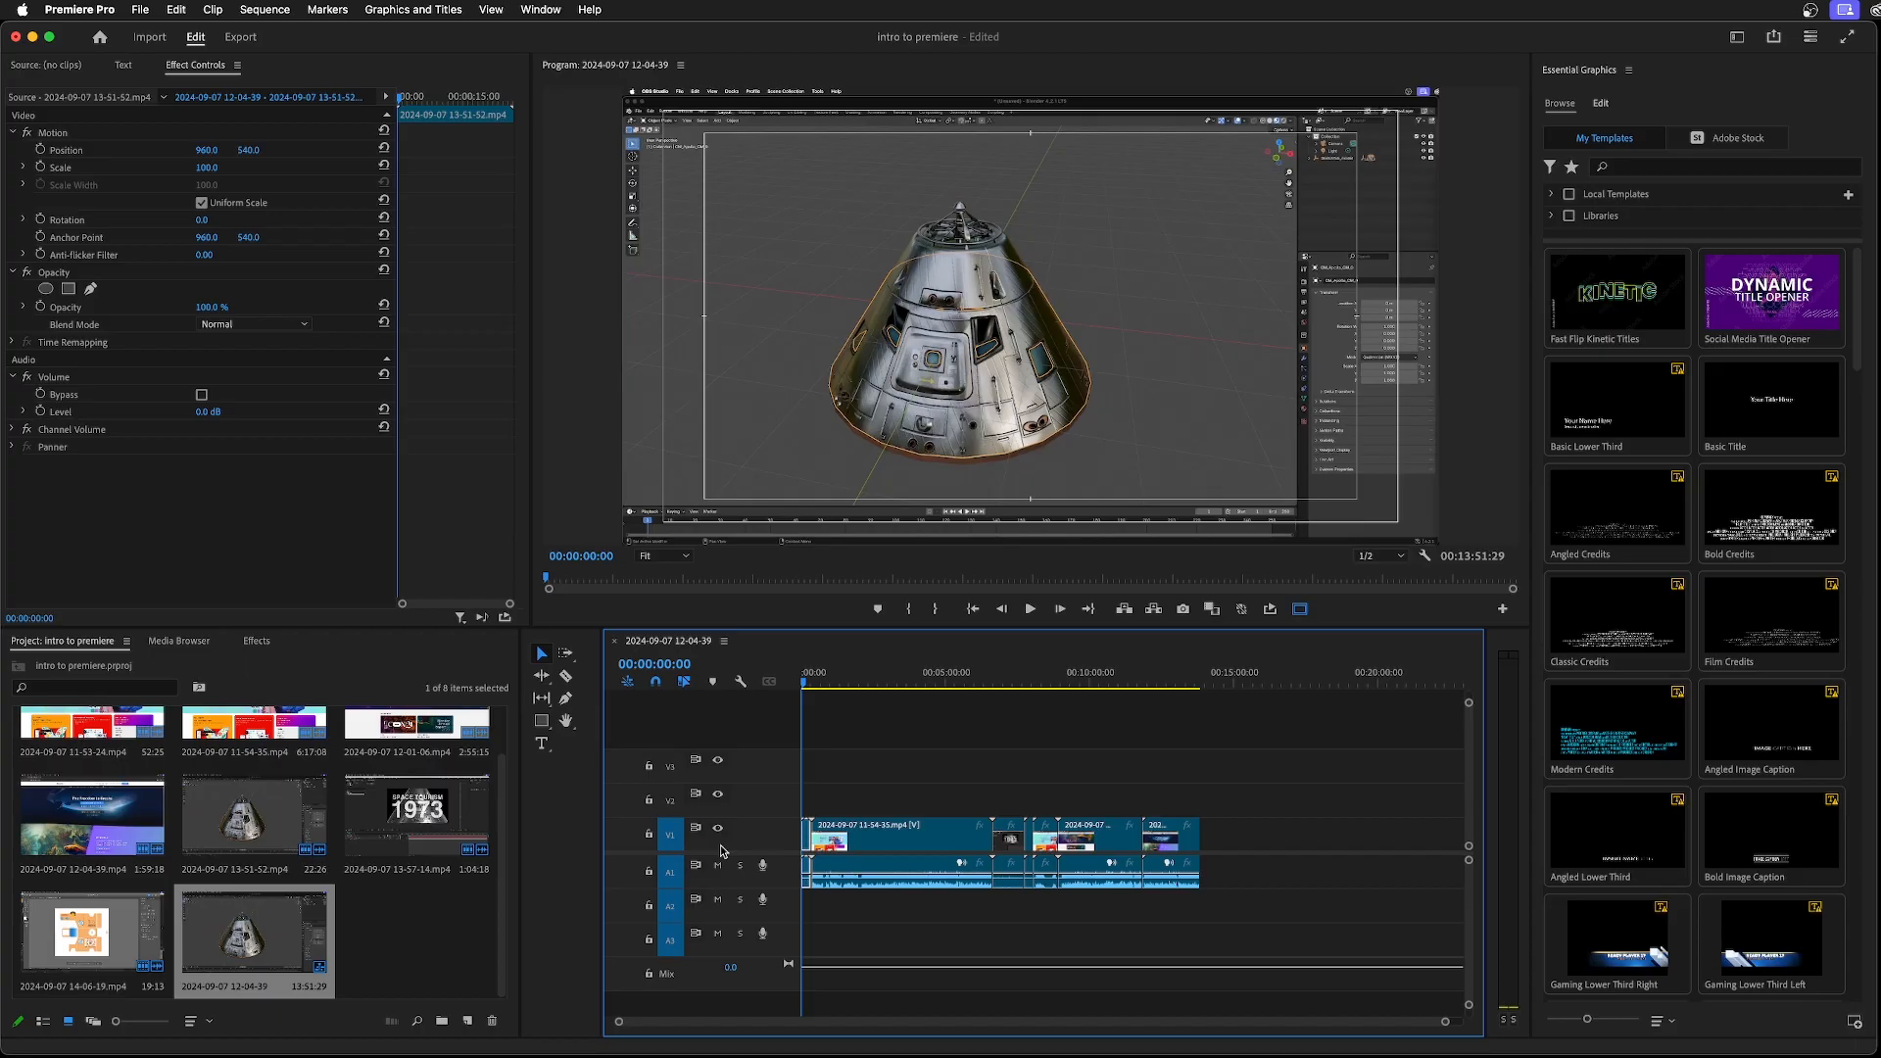
key("super+z")
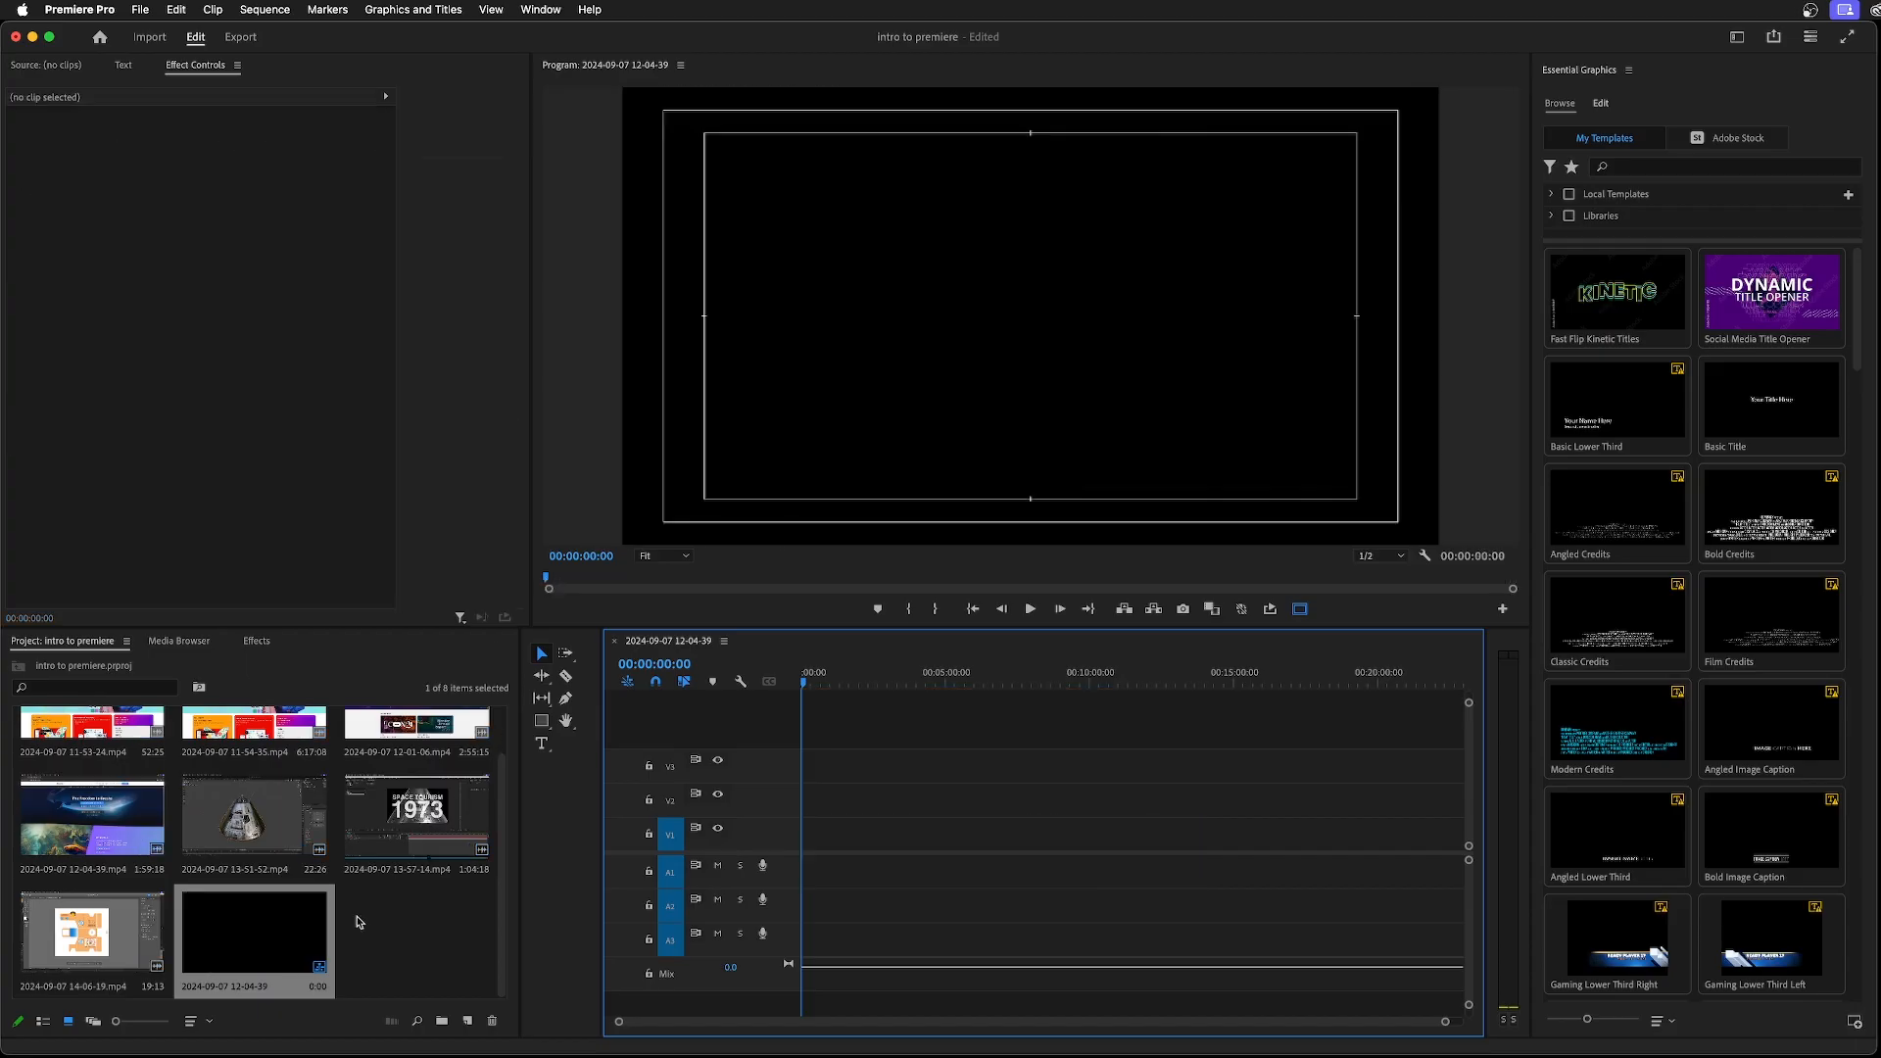
left_click(274, 942)
key("Delete")
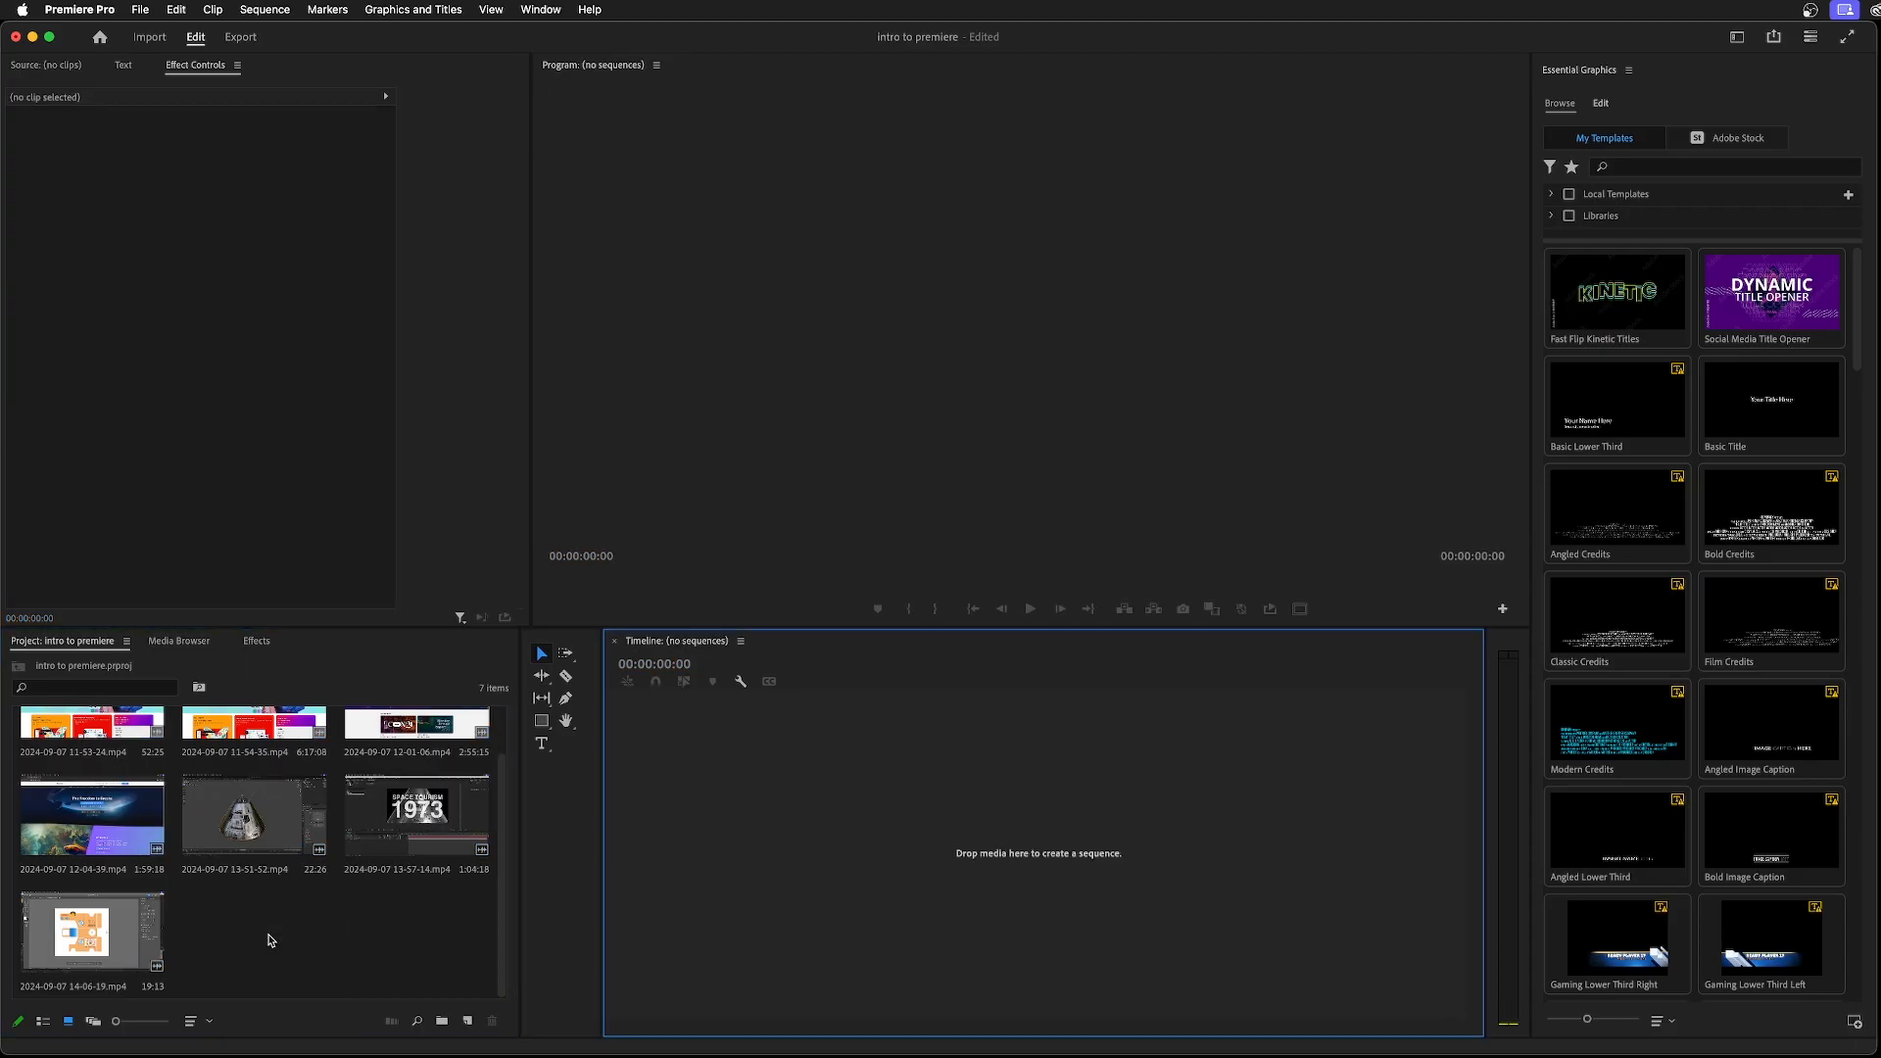
scroll(272, 941, "up", 2)
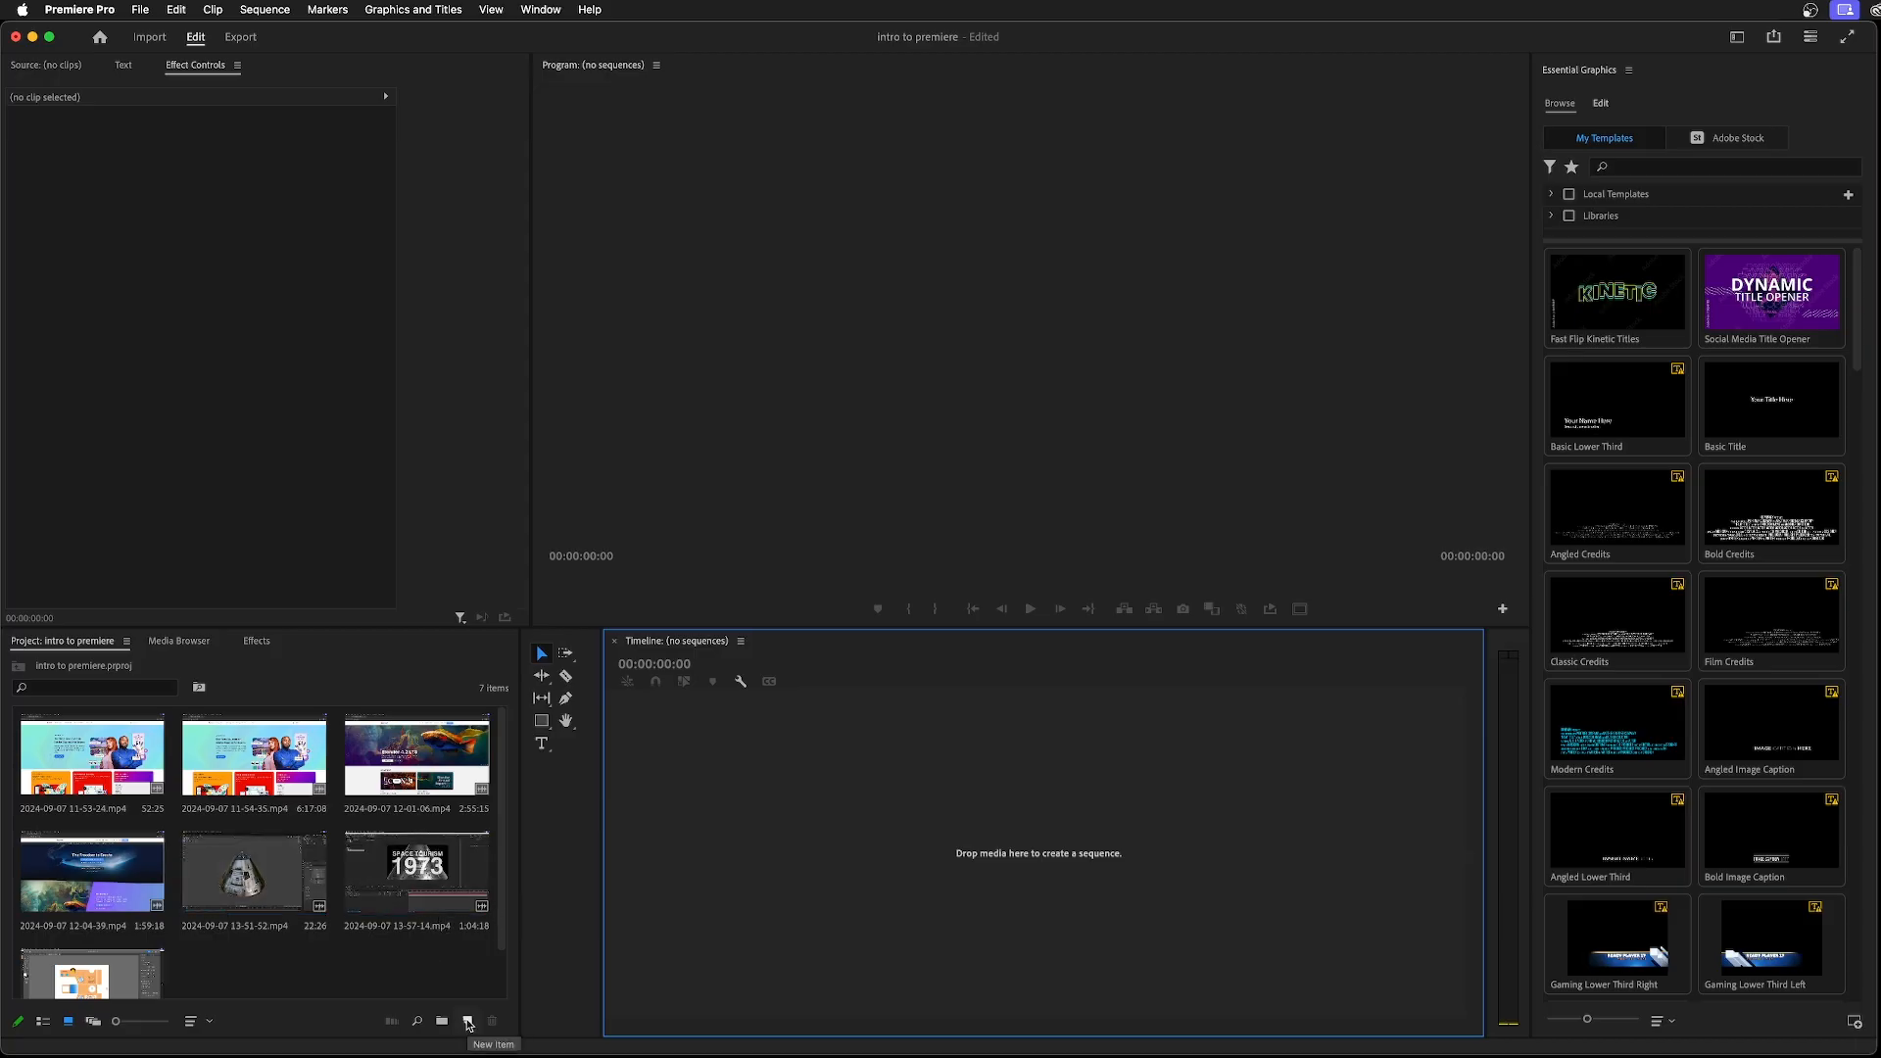
Create a new sequence named "intro" with the HD 1080p 29.97 fps preset
left_click(467, 1022)
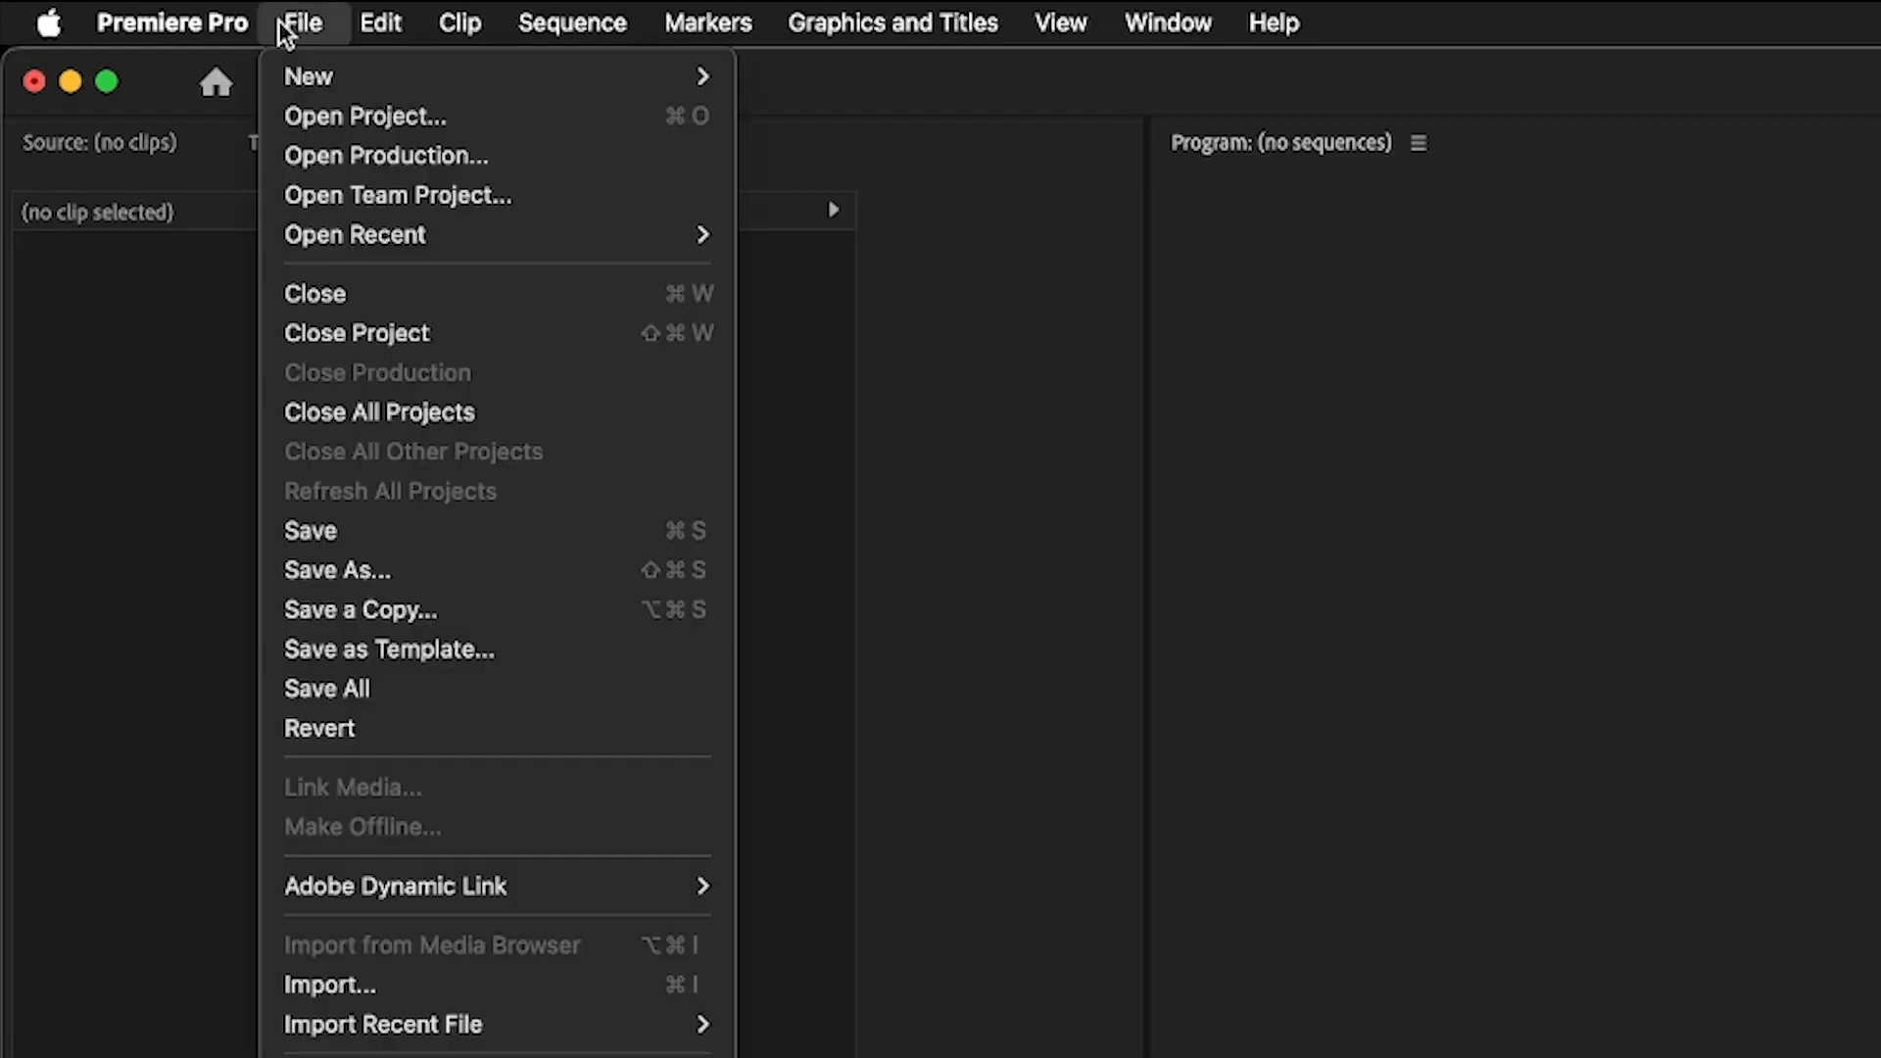
mouse_move(719, 91)
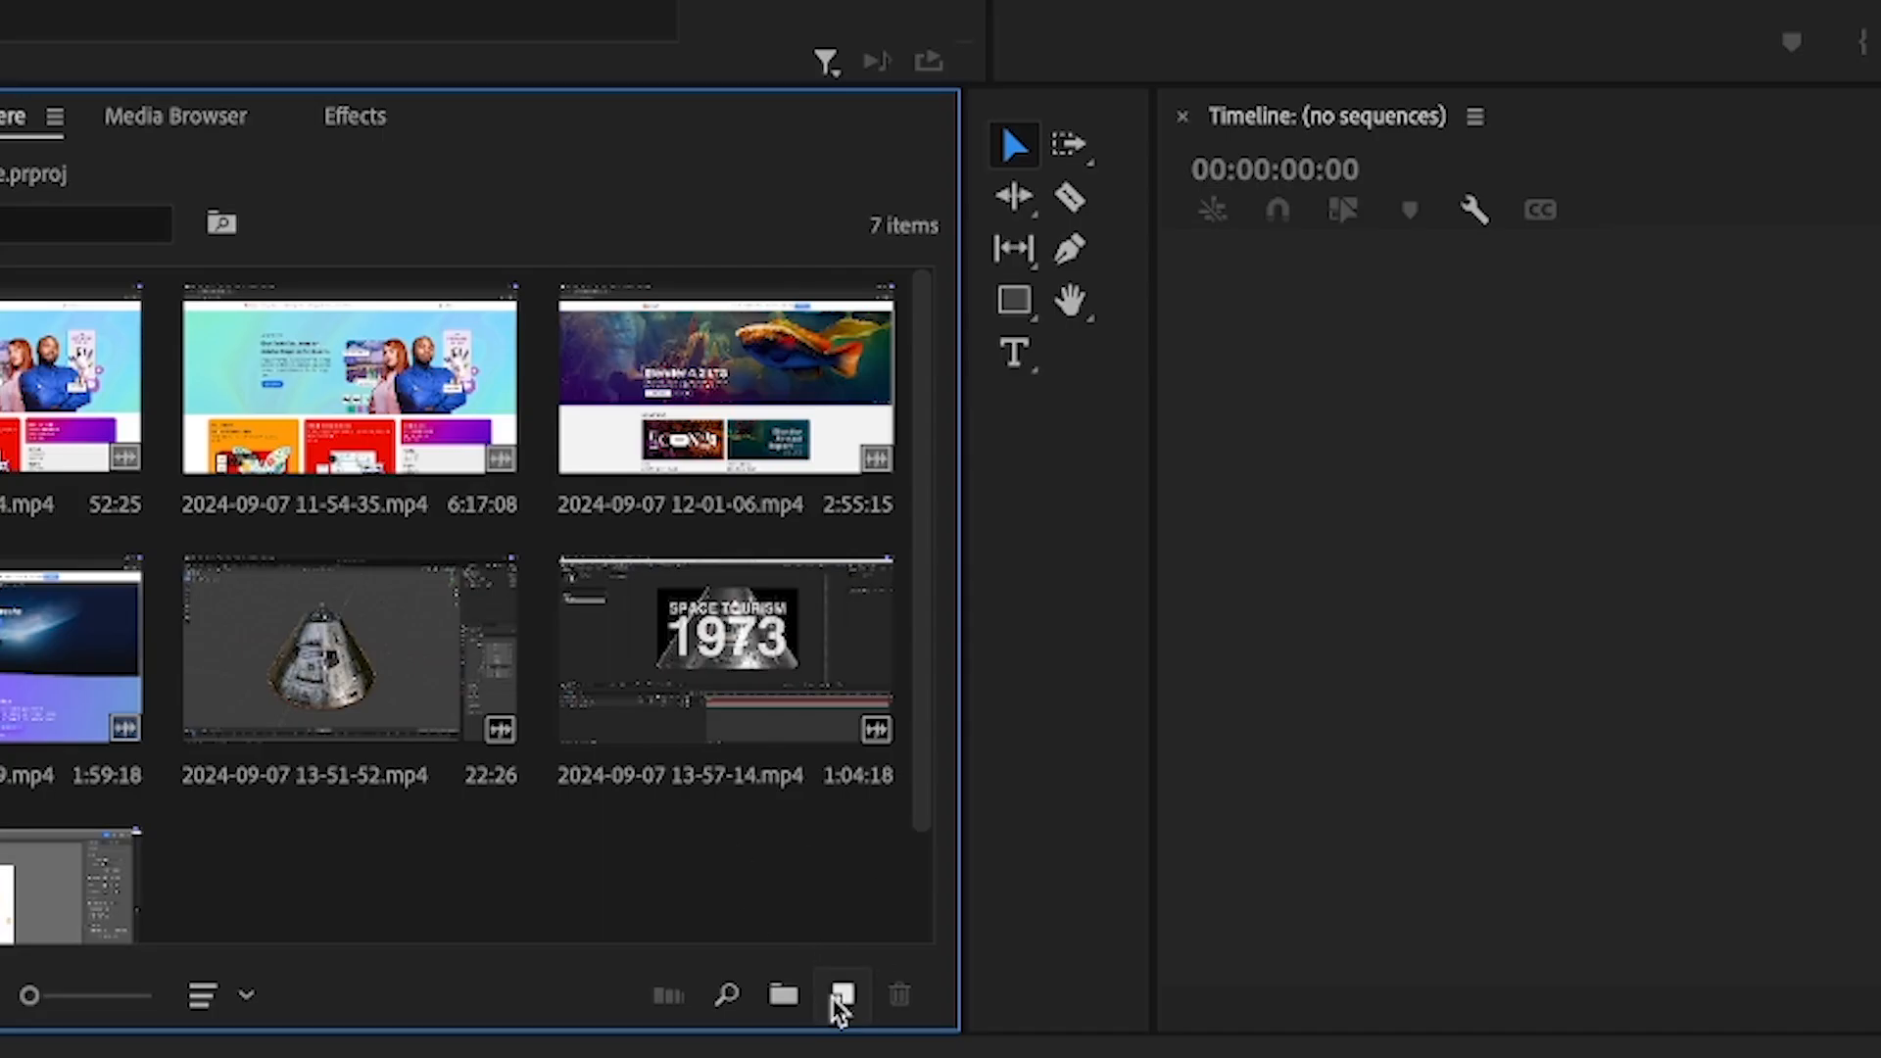
left_click(839, 994)
left_click(897, 608)
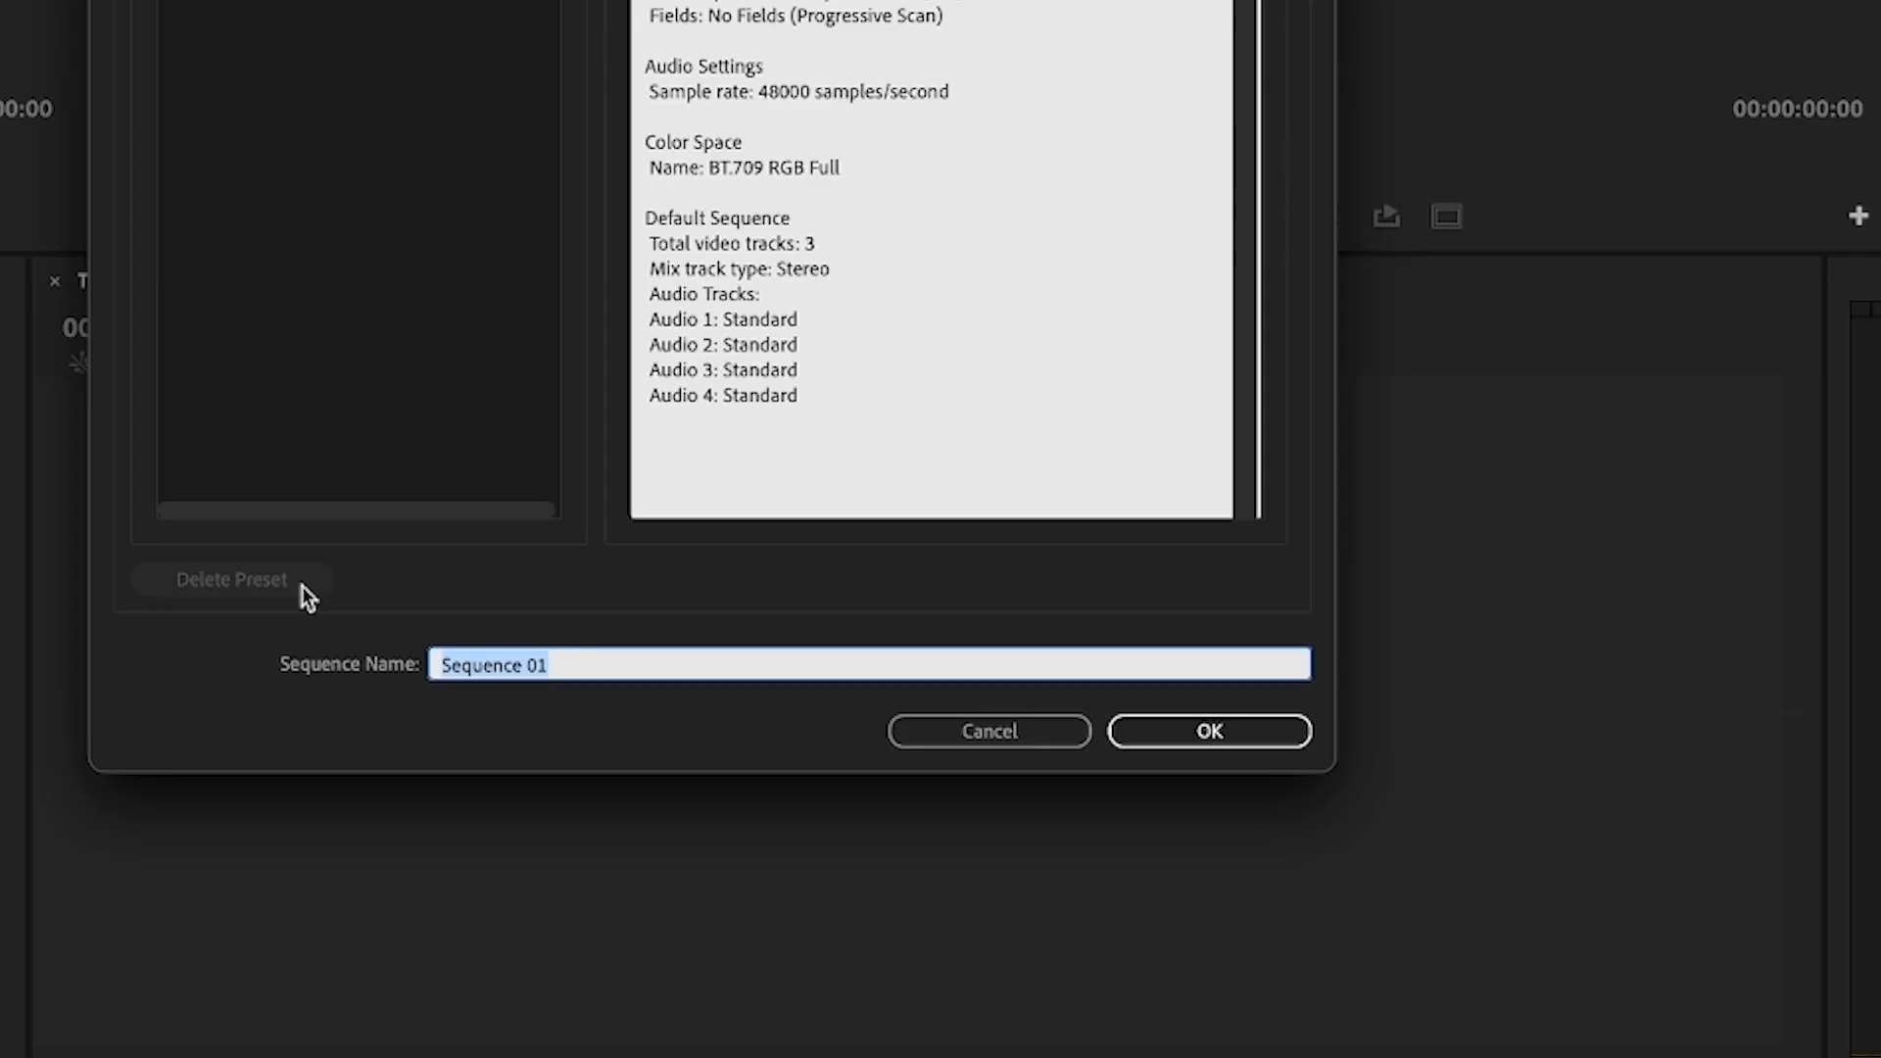
type("intro")
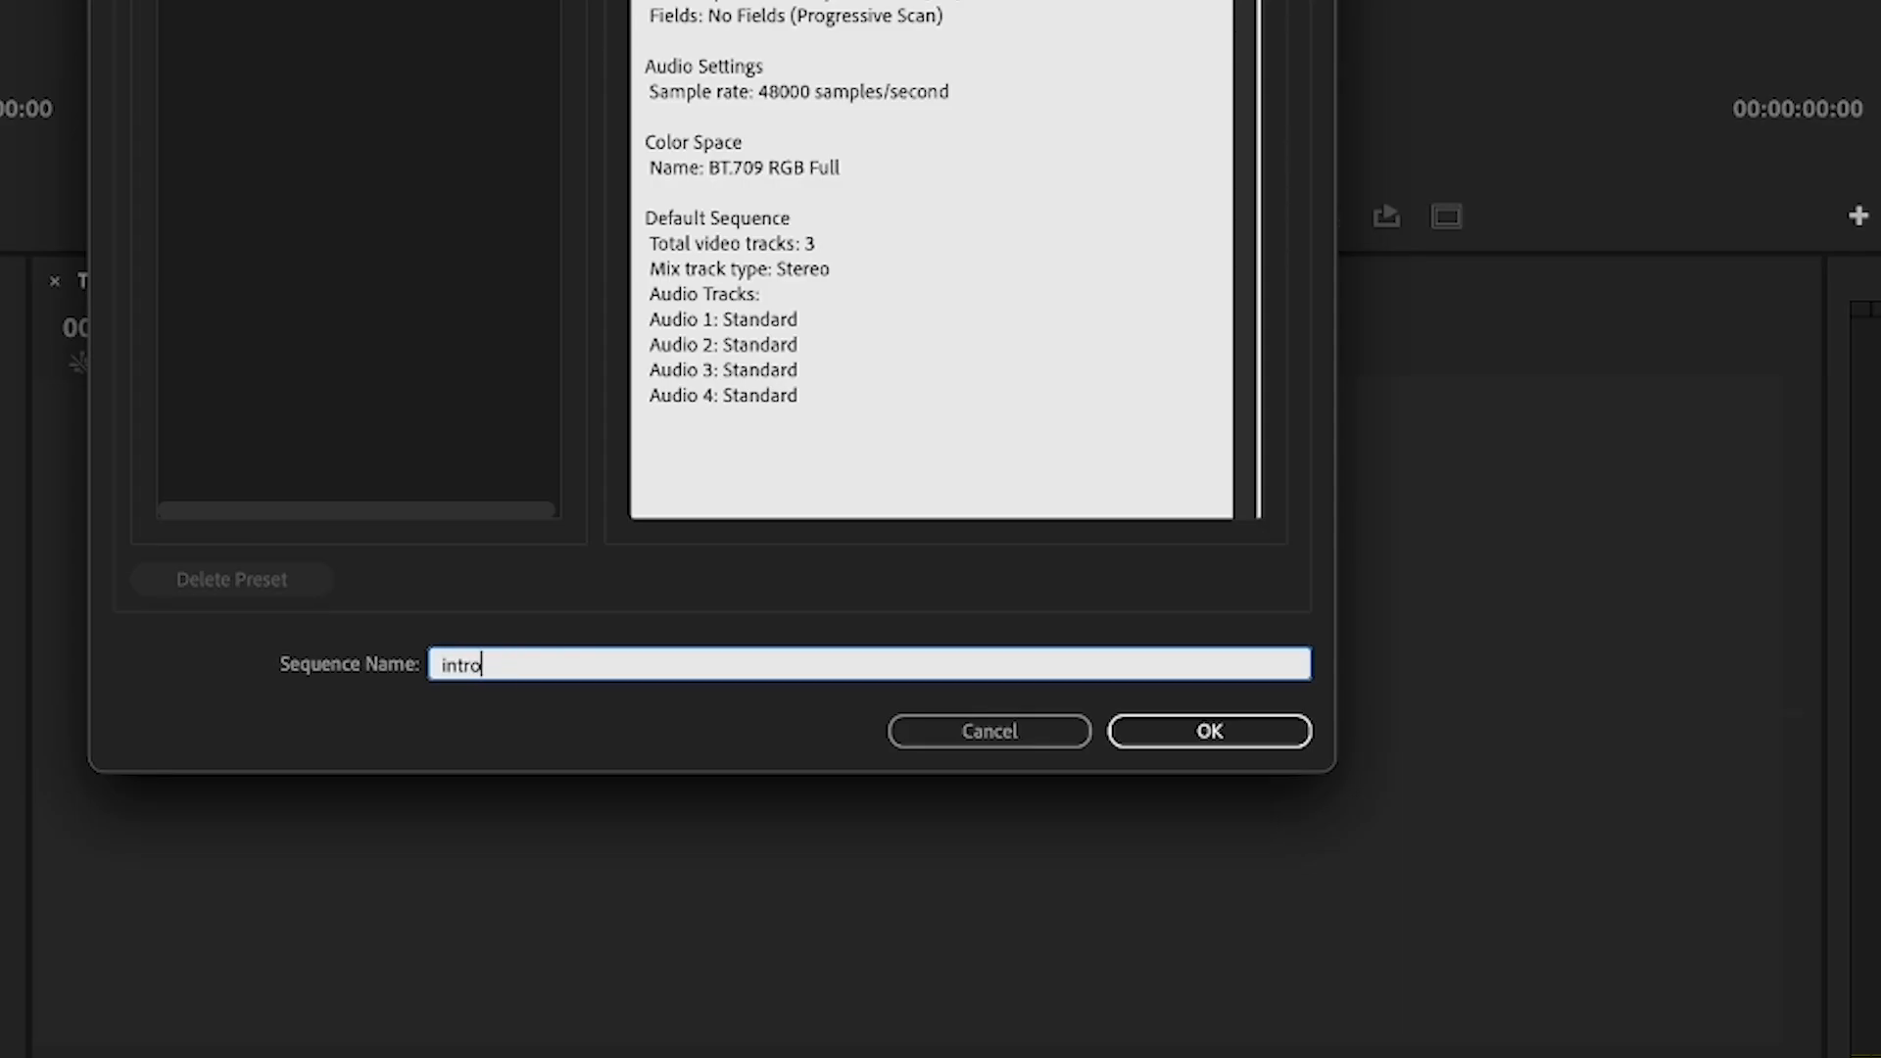
left_click(1141, 736)
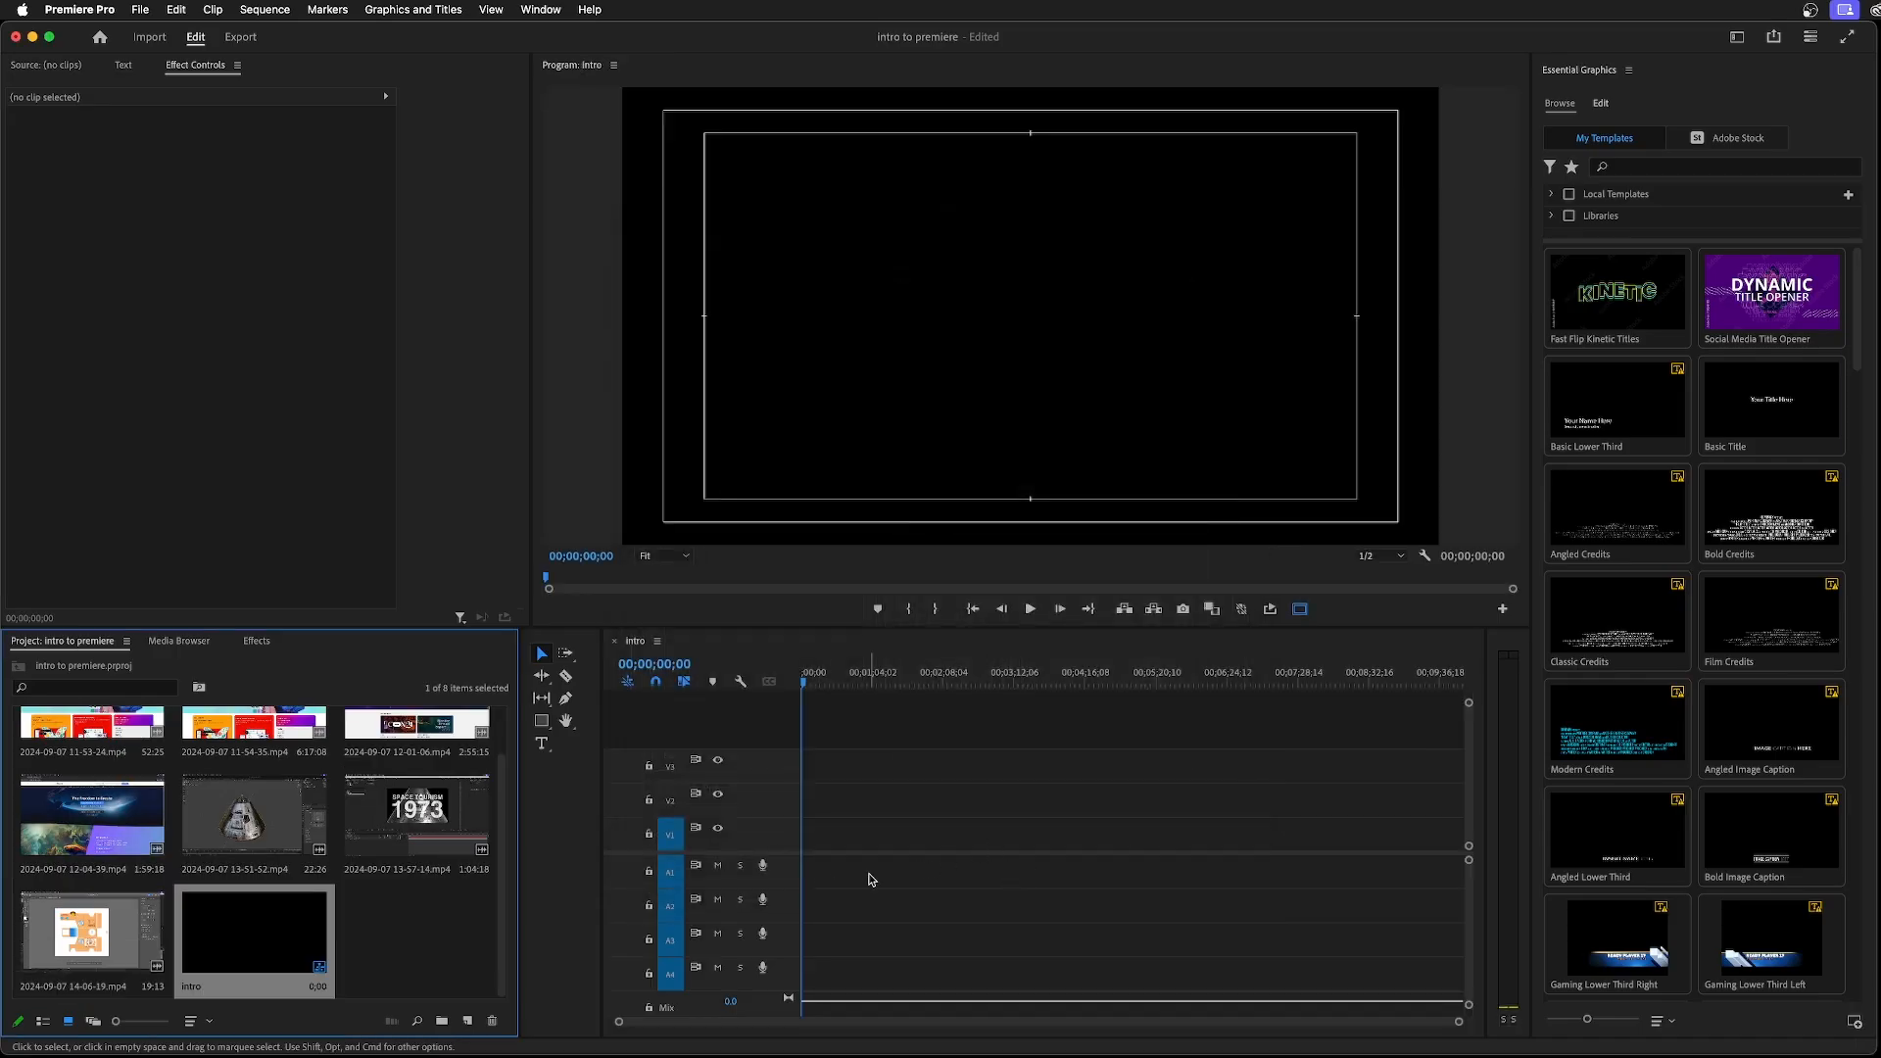
scroll(255, 842, "up", 2)
left_click_drag(96, 754, 790, 828)
left_click_drag(1558, 589, 1558, 589)
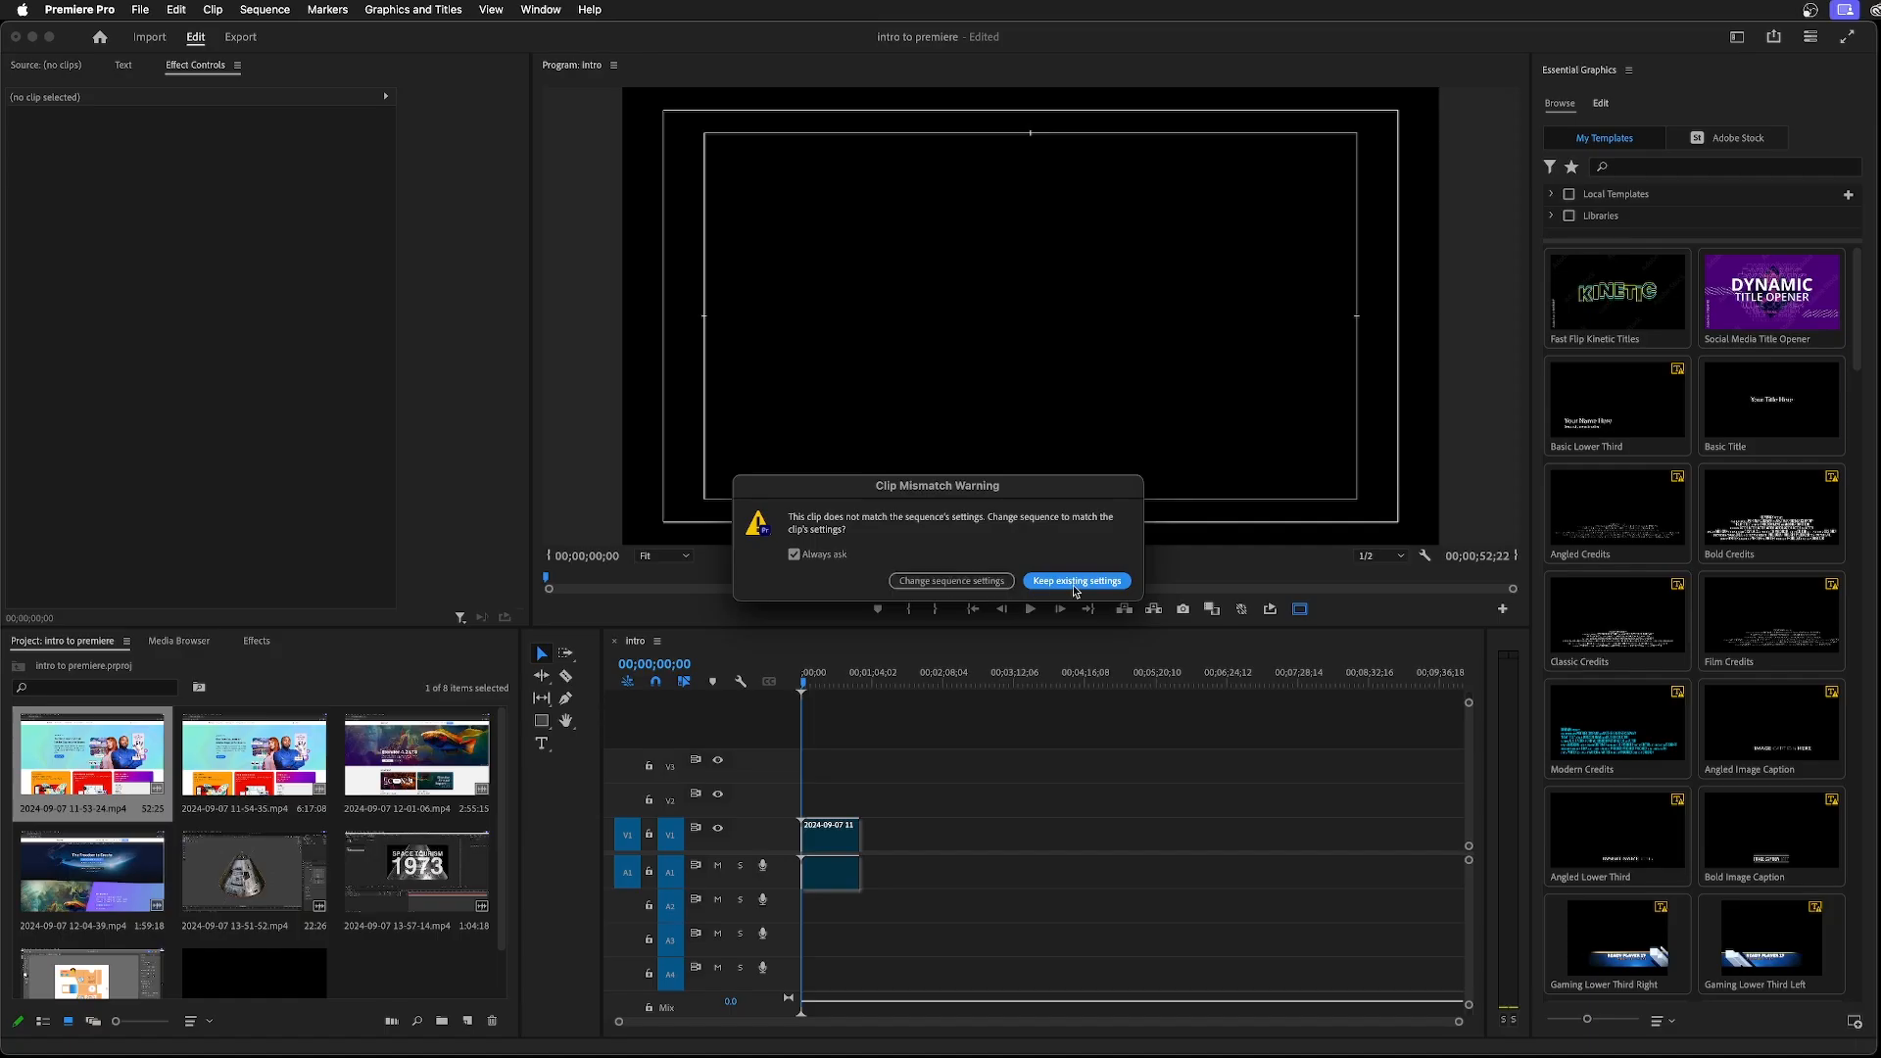
left_click(1072, 584)
left_click(826, 833)
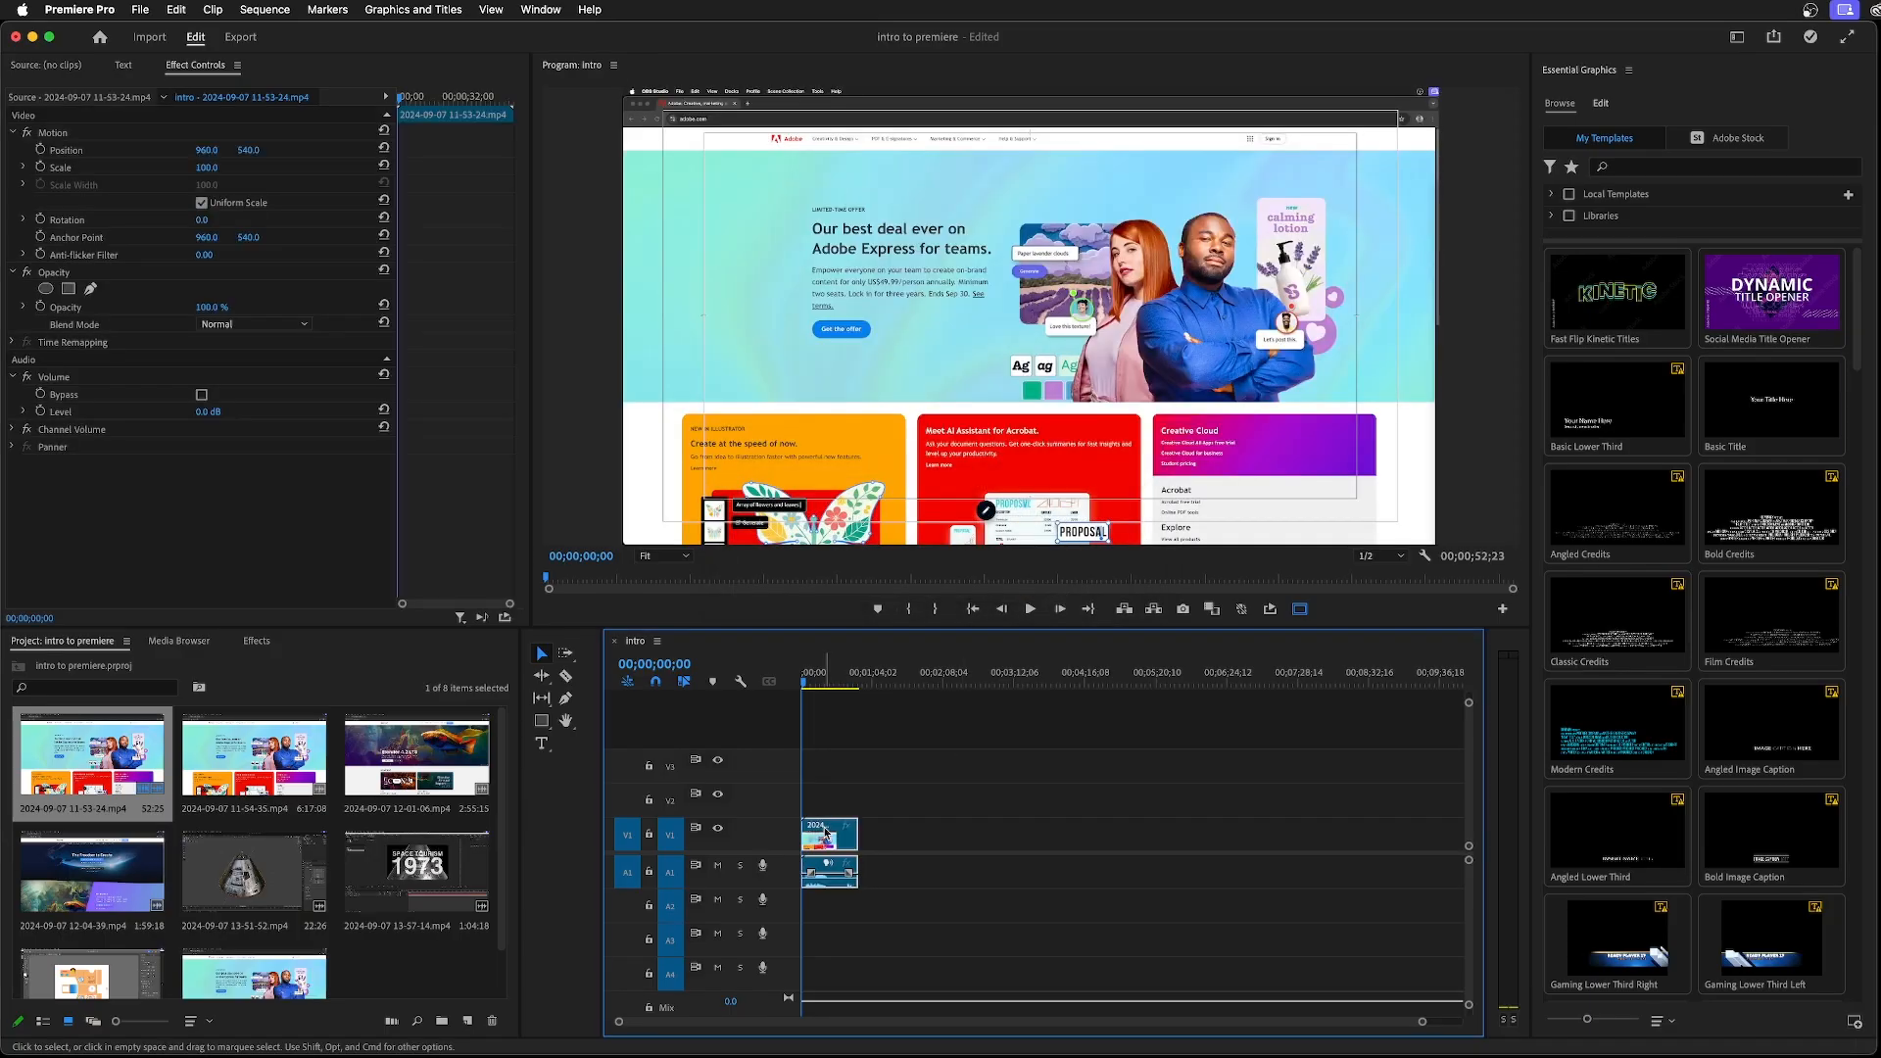
key("Delete")
left_click(134, 757)
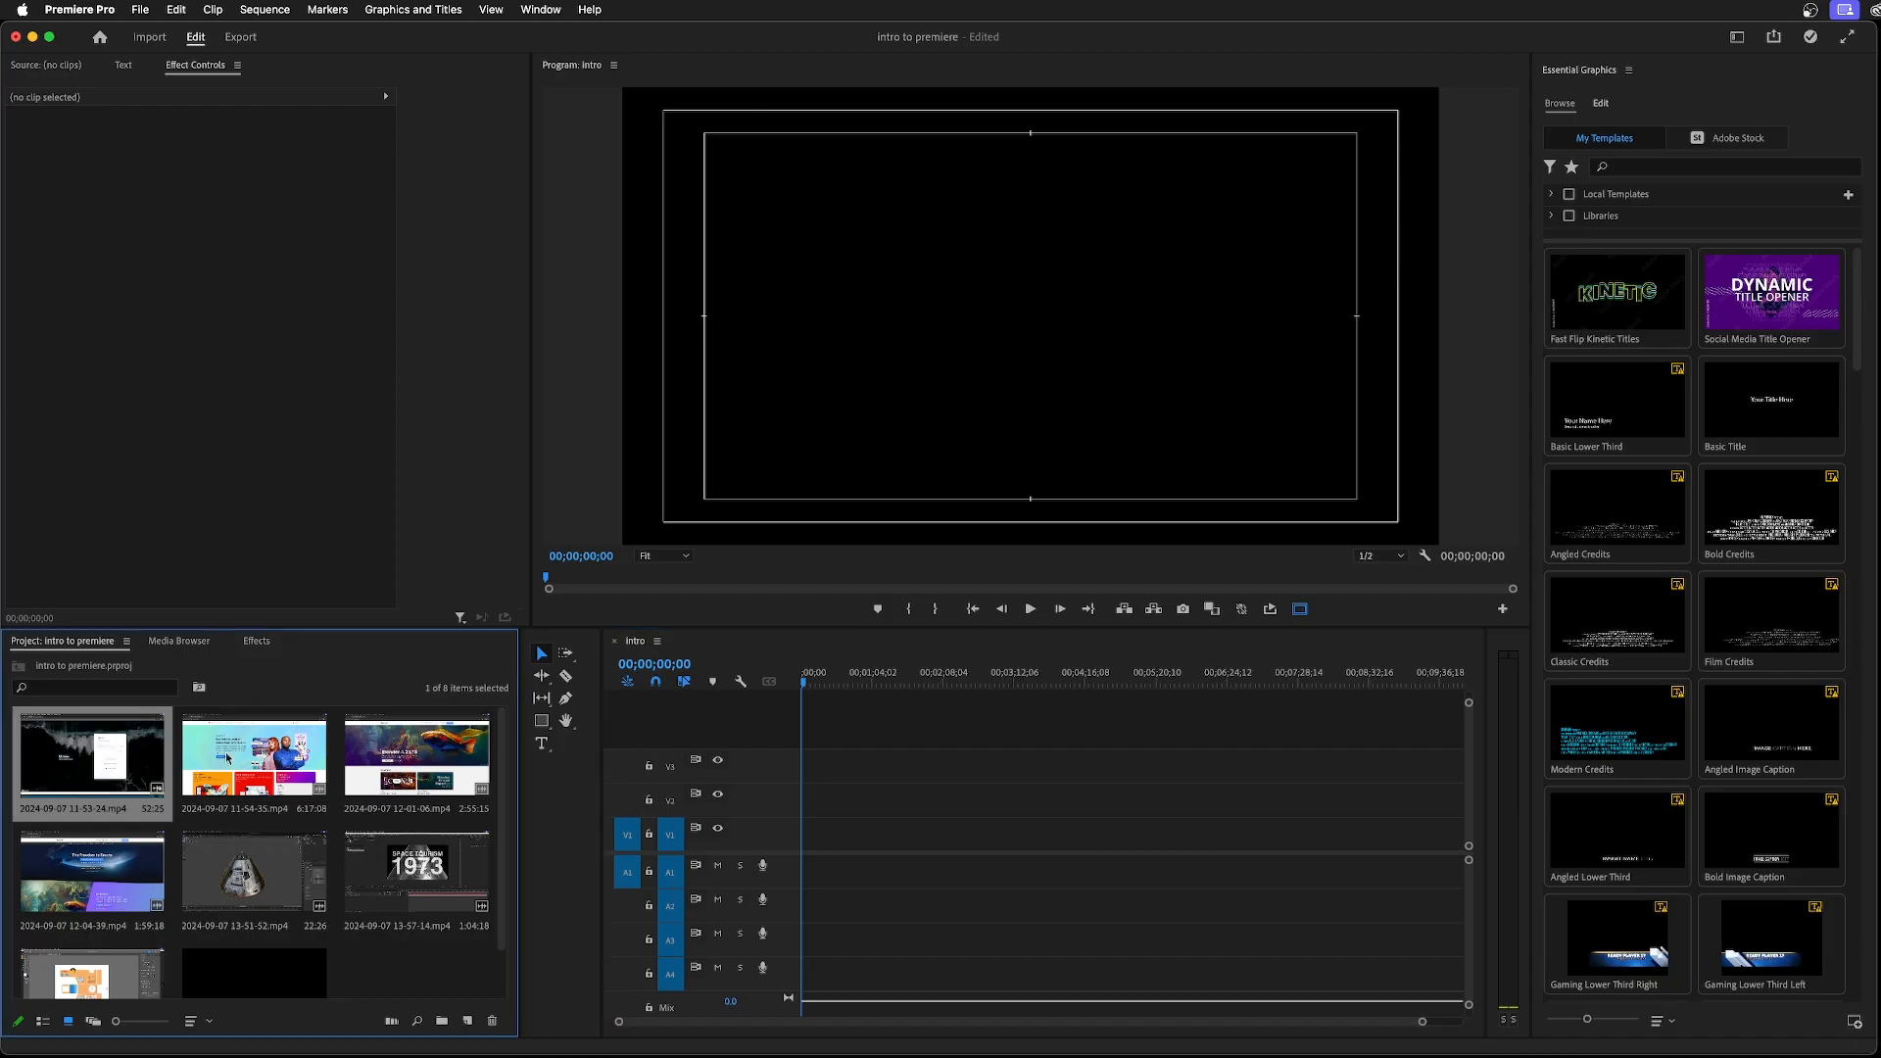
left_click(244, 757, "shift")
left_click(396, 759, "shift")
left_click(137, 867, "shift")
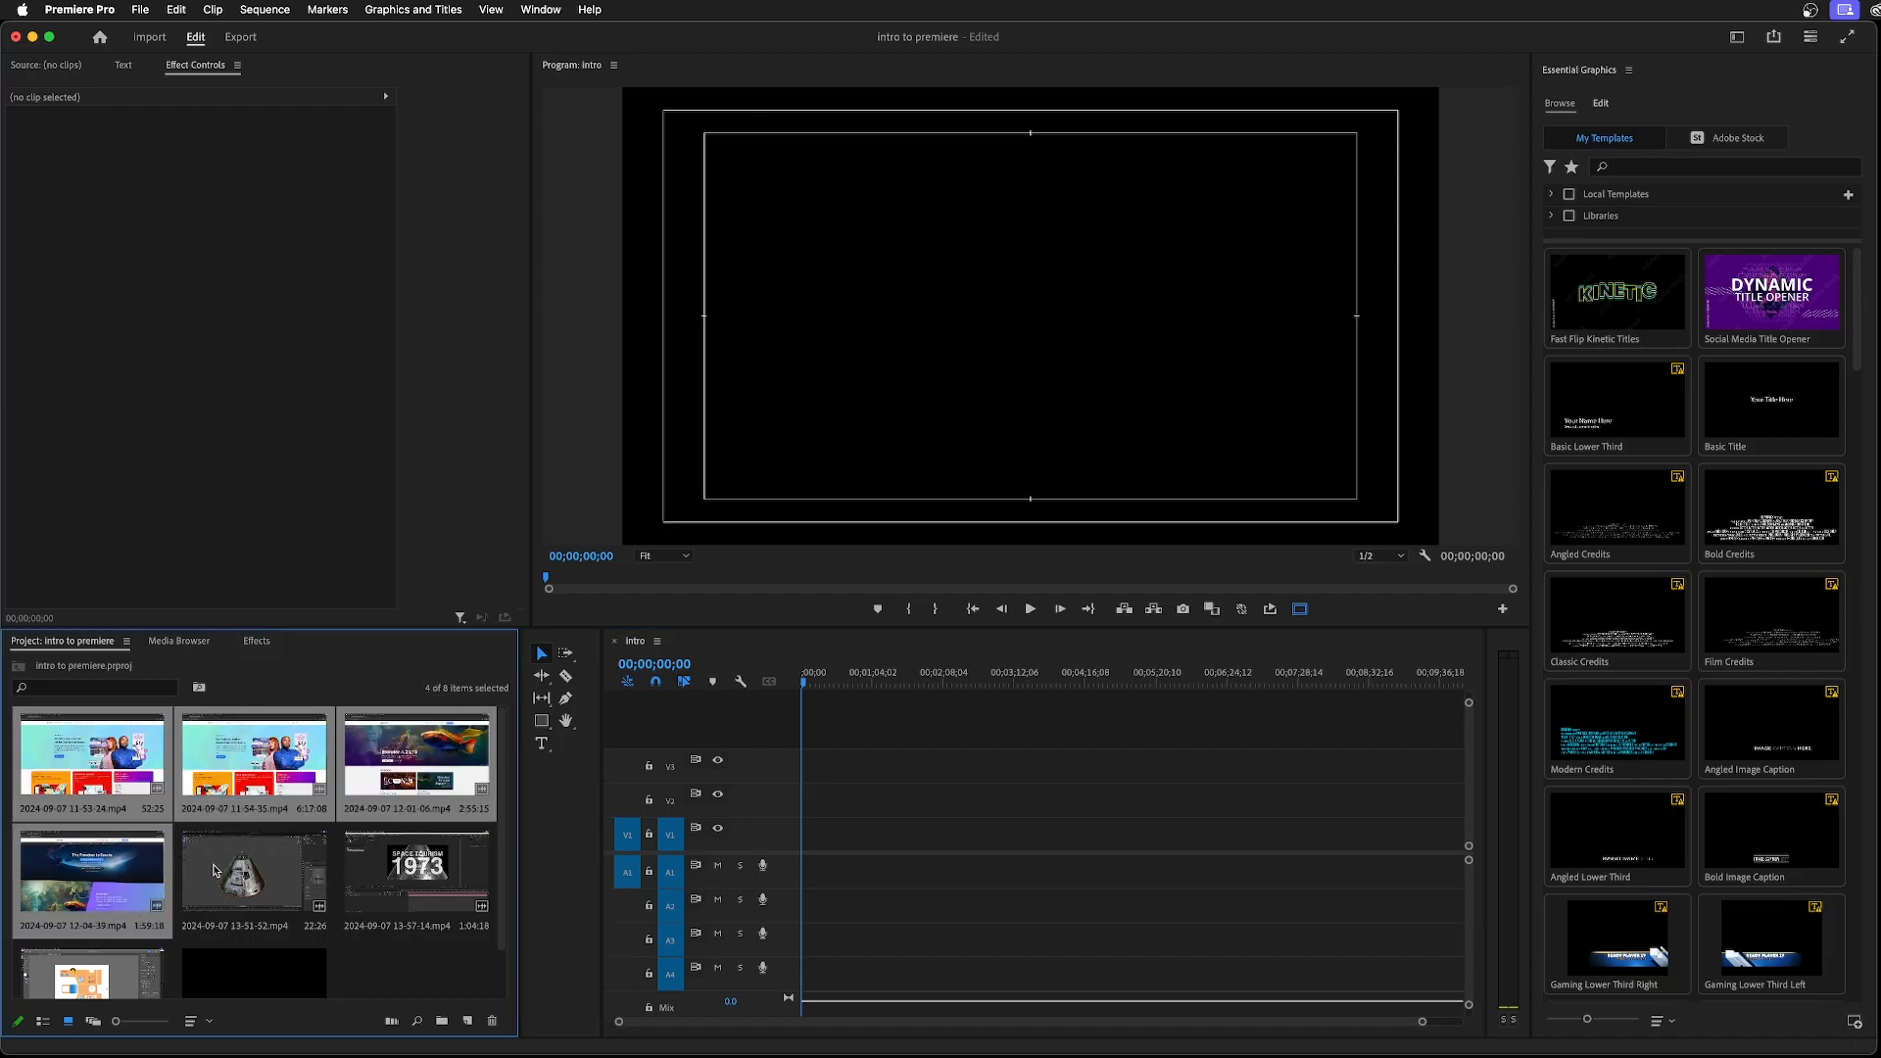
left_click(255, 867, "shift")
left_click(416, 867, "shift")
left_click(107, 954, "shift")
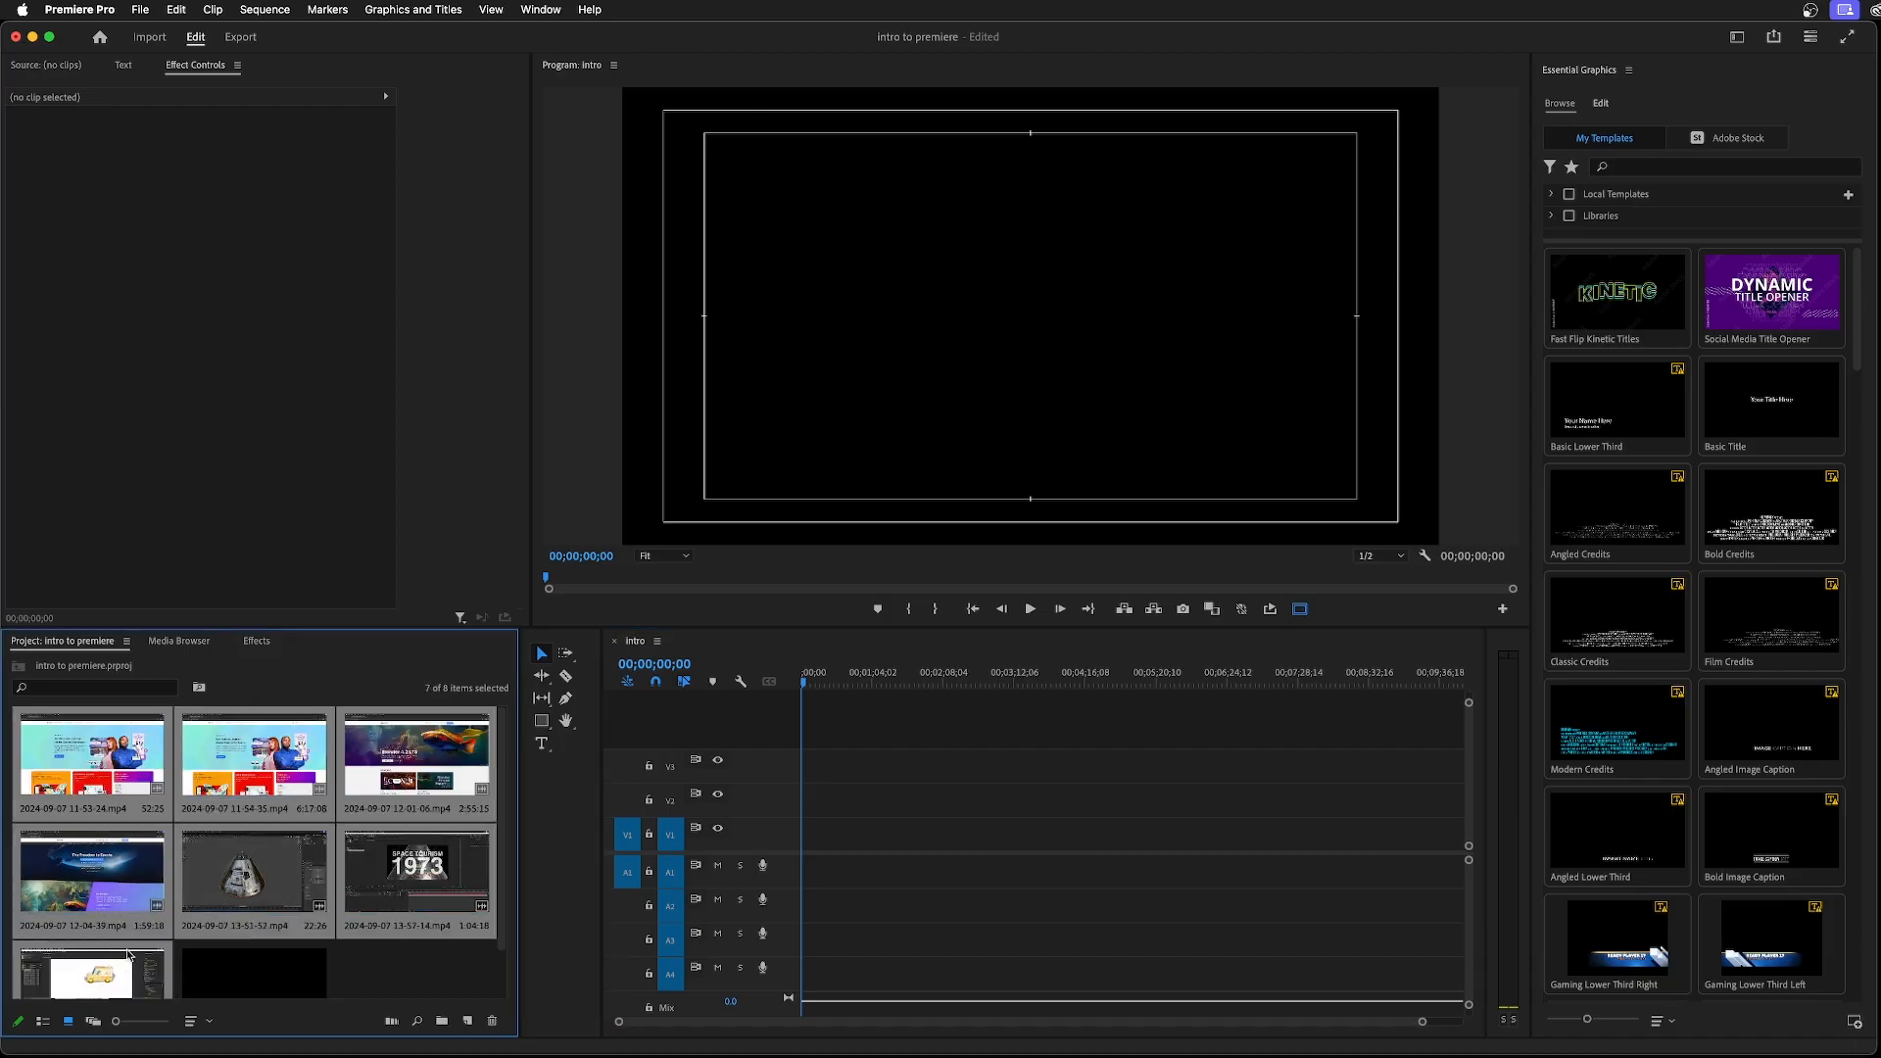
scroll(245, 882, "down", 1)
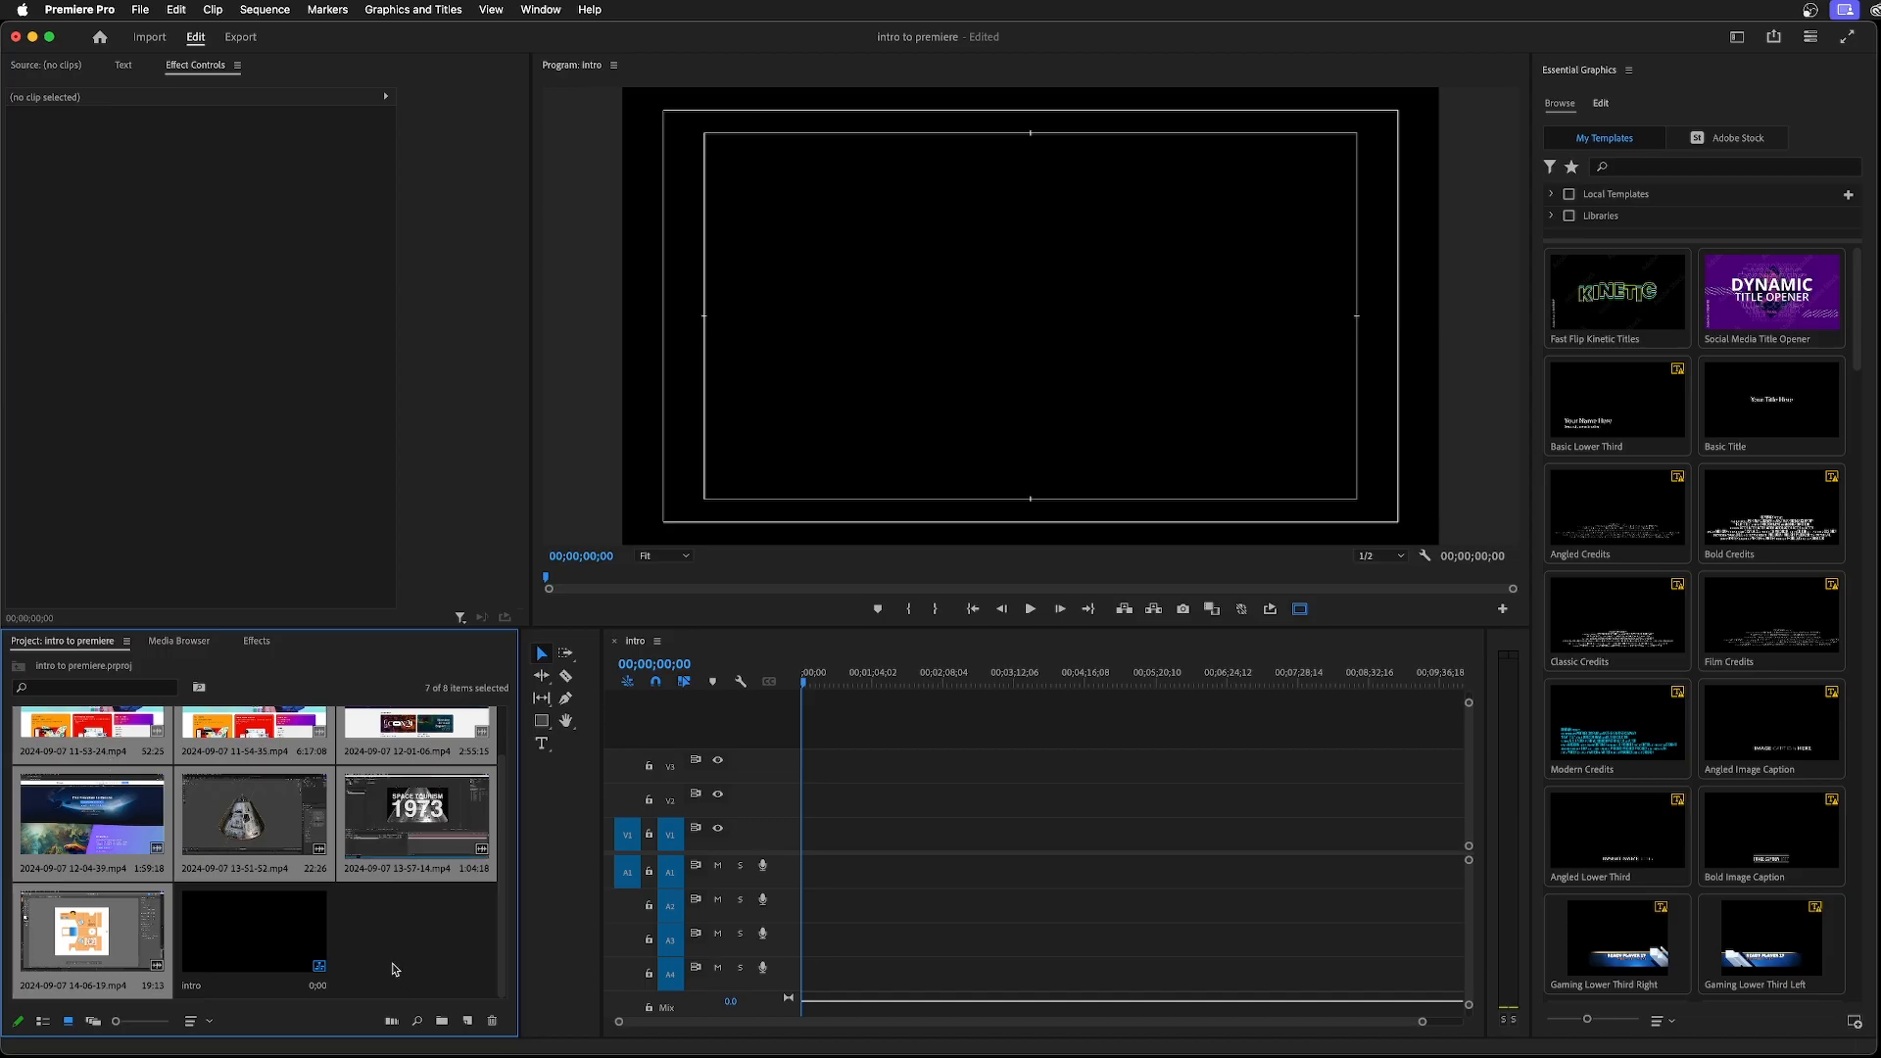
Place the selected clips at the start of the intro sequence on V1 and A1, keeping the existing sequence settings
scroll(362, 956, "up", 1)
left_click_drag(101, 757, 800, 876)
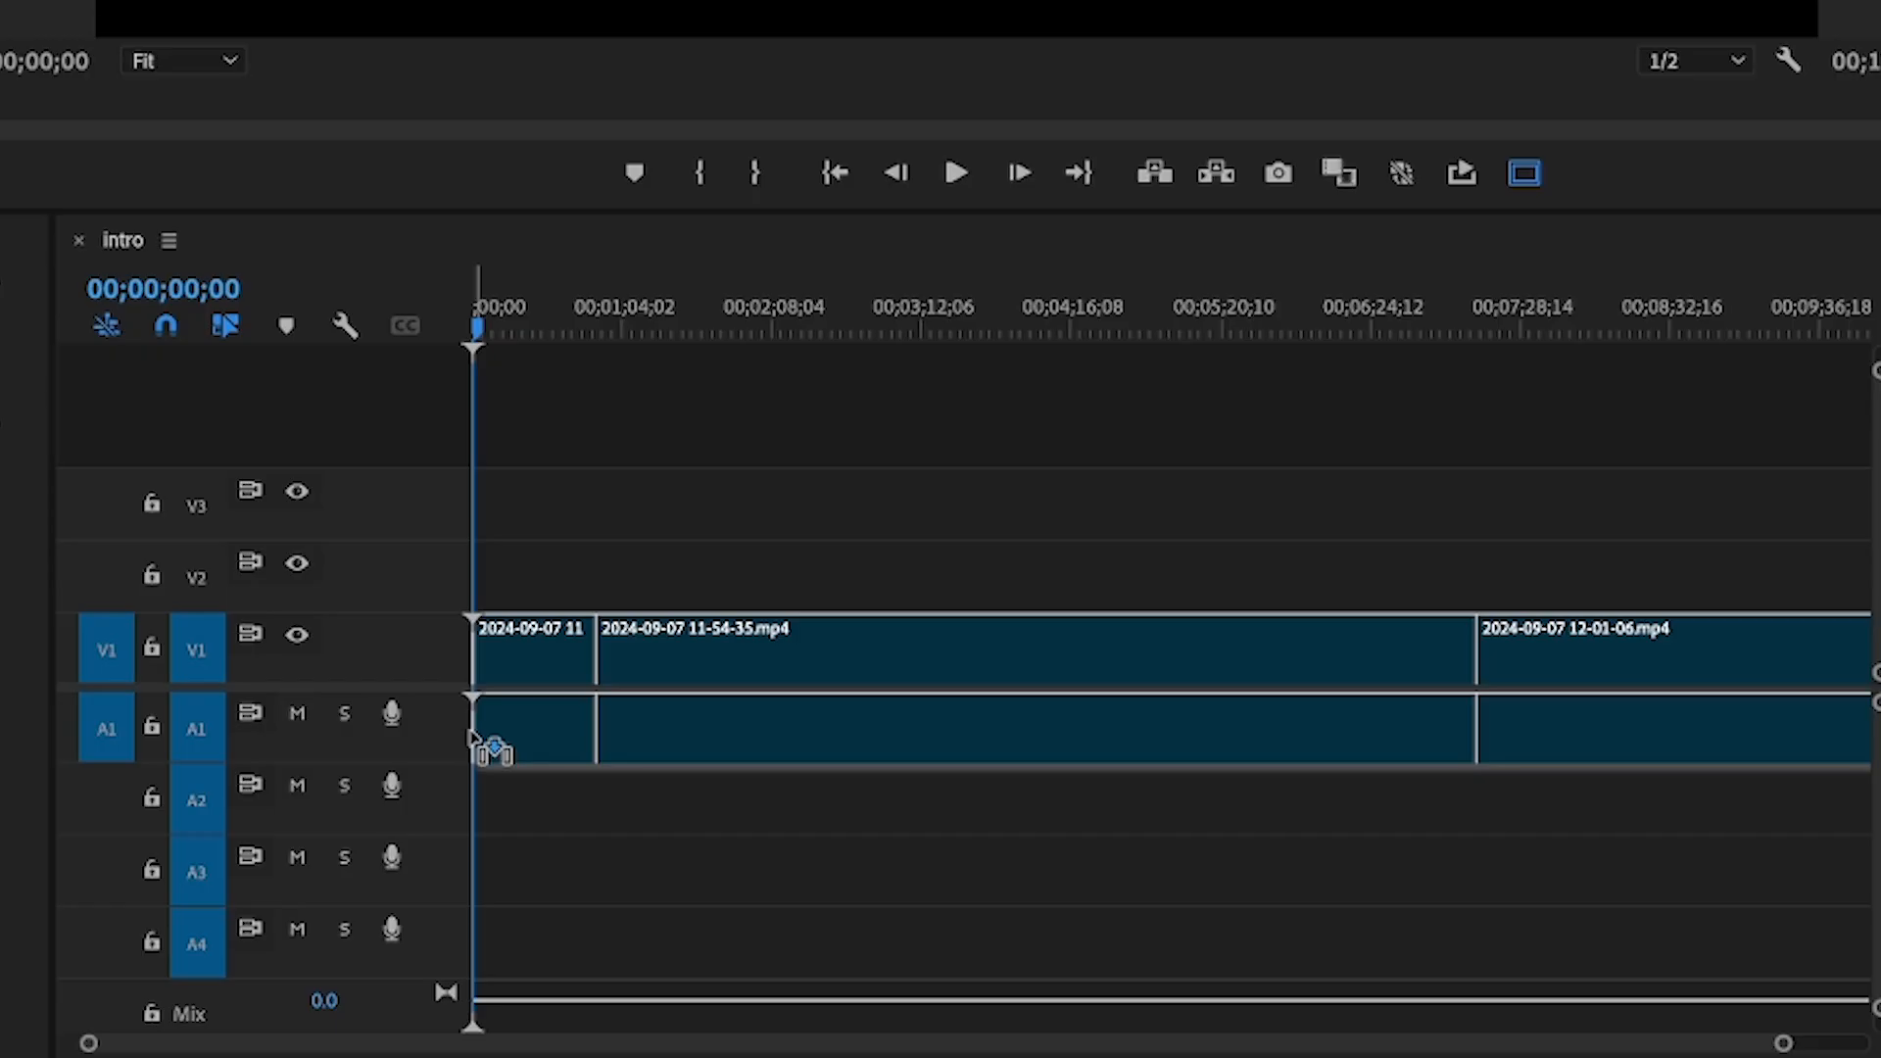
left_click_drag(473, 744, 493, 566)
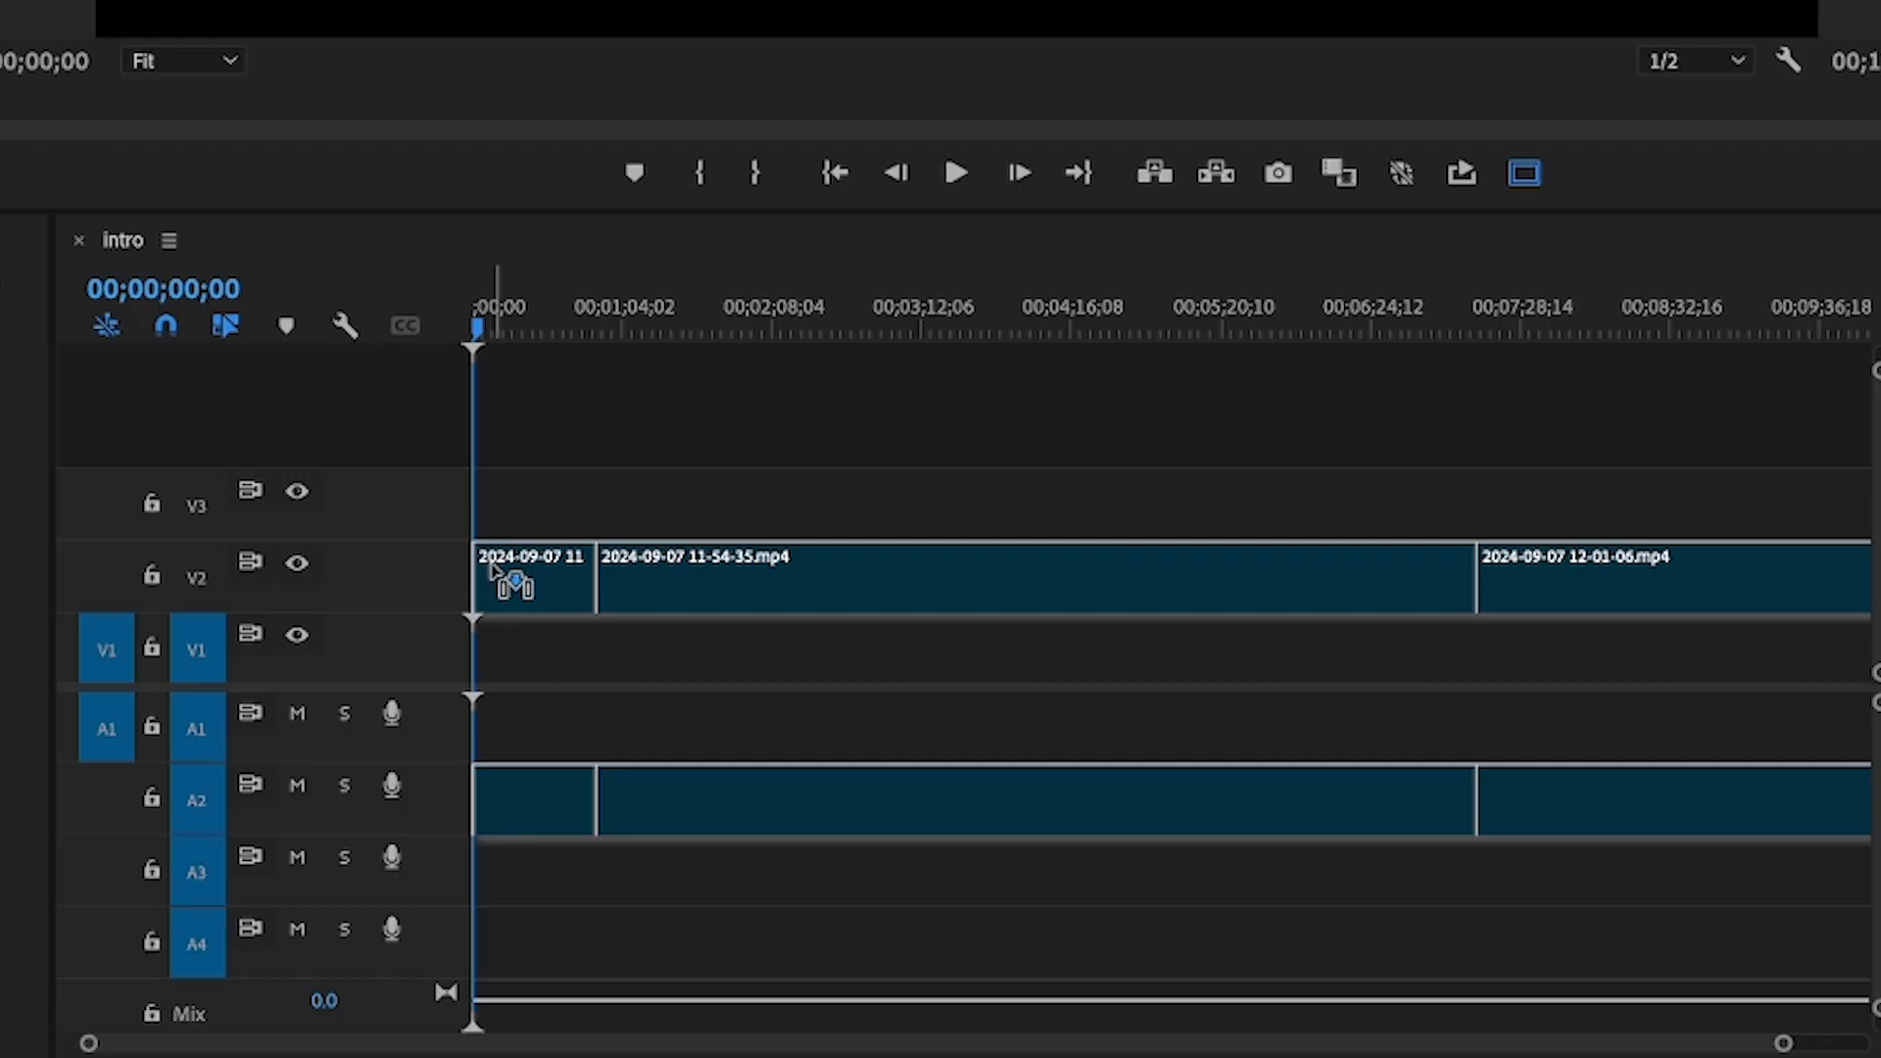
left_click_drag(493, 568, 460, 528)
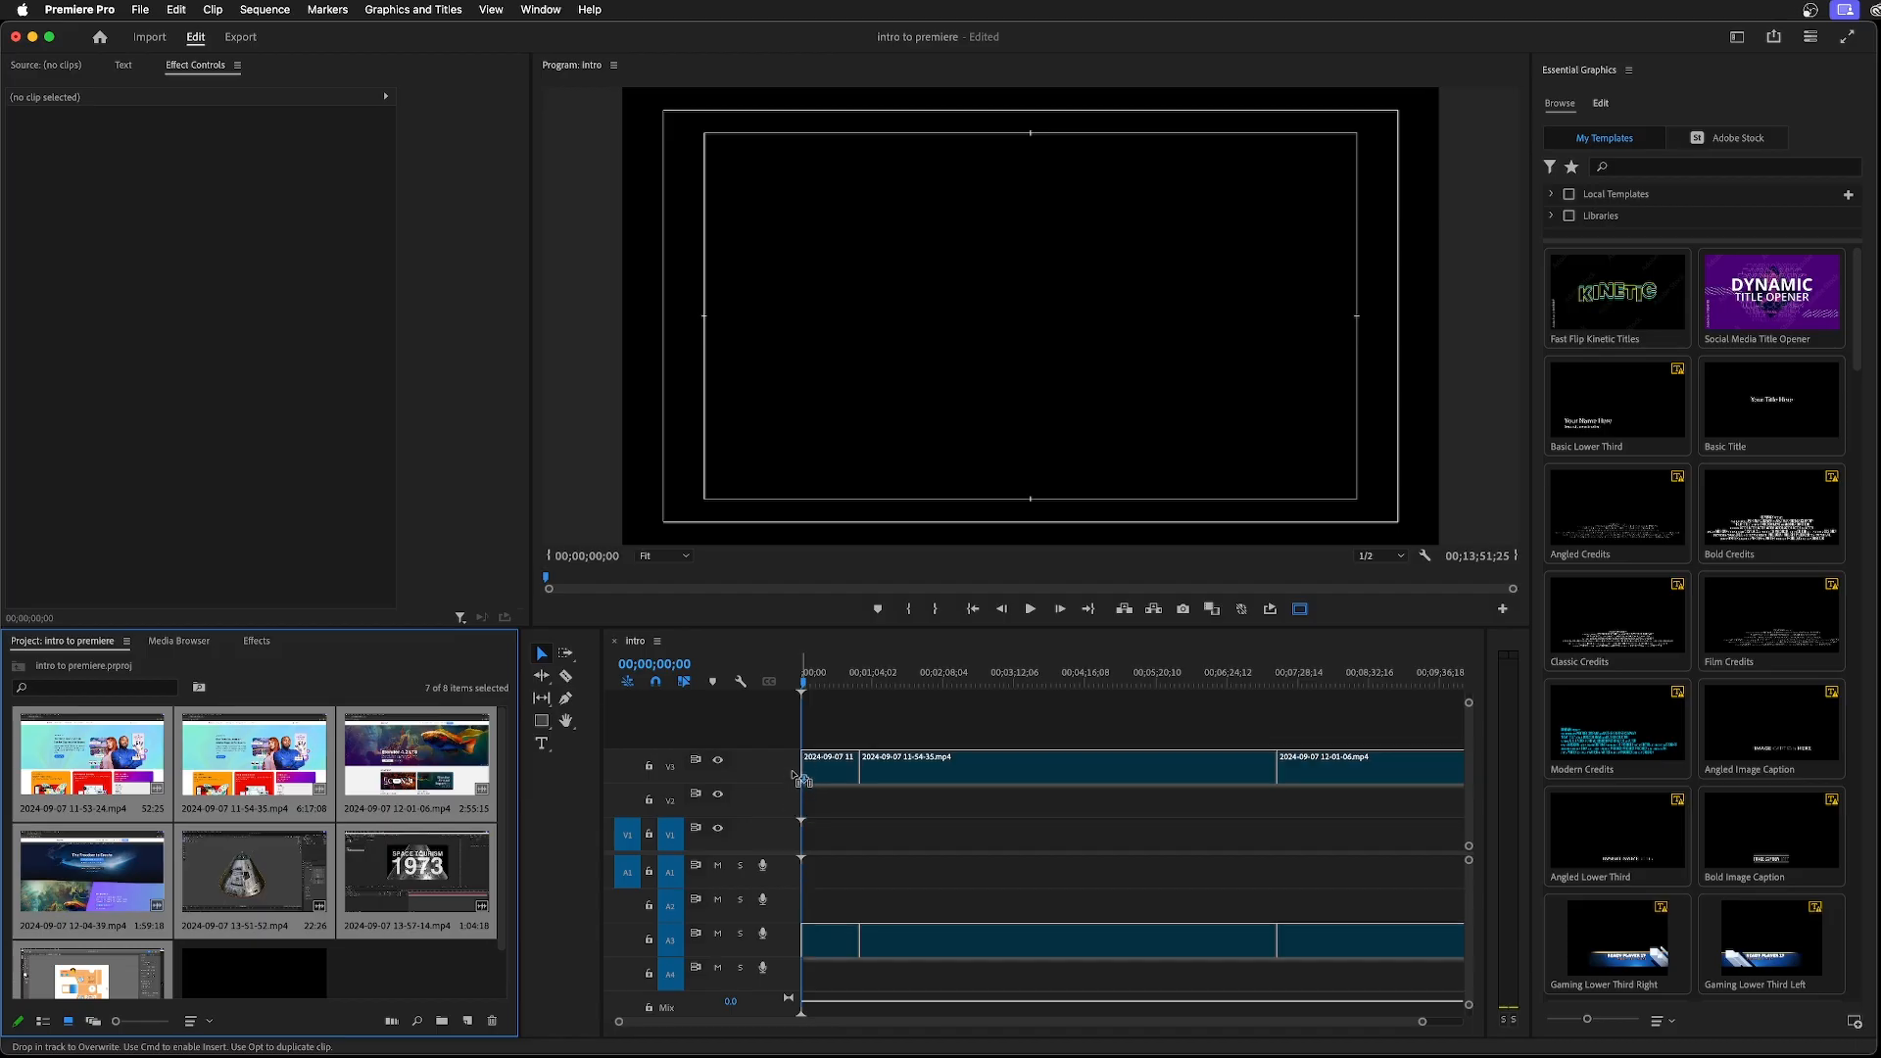
left_click_drag(798, 776, 796, 854)
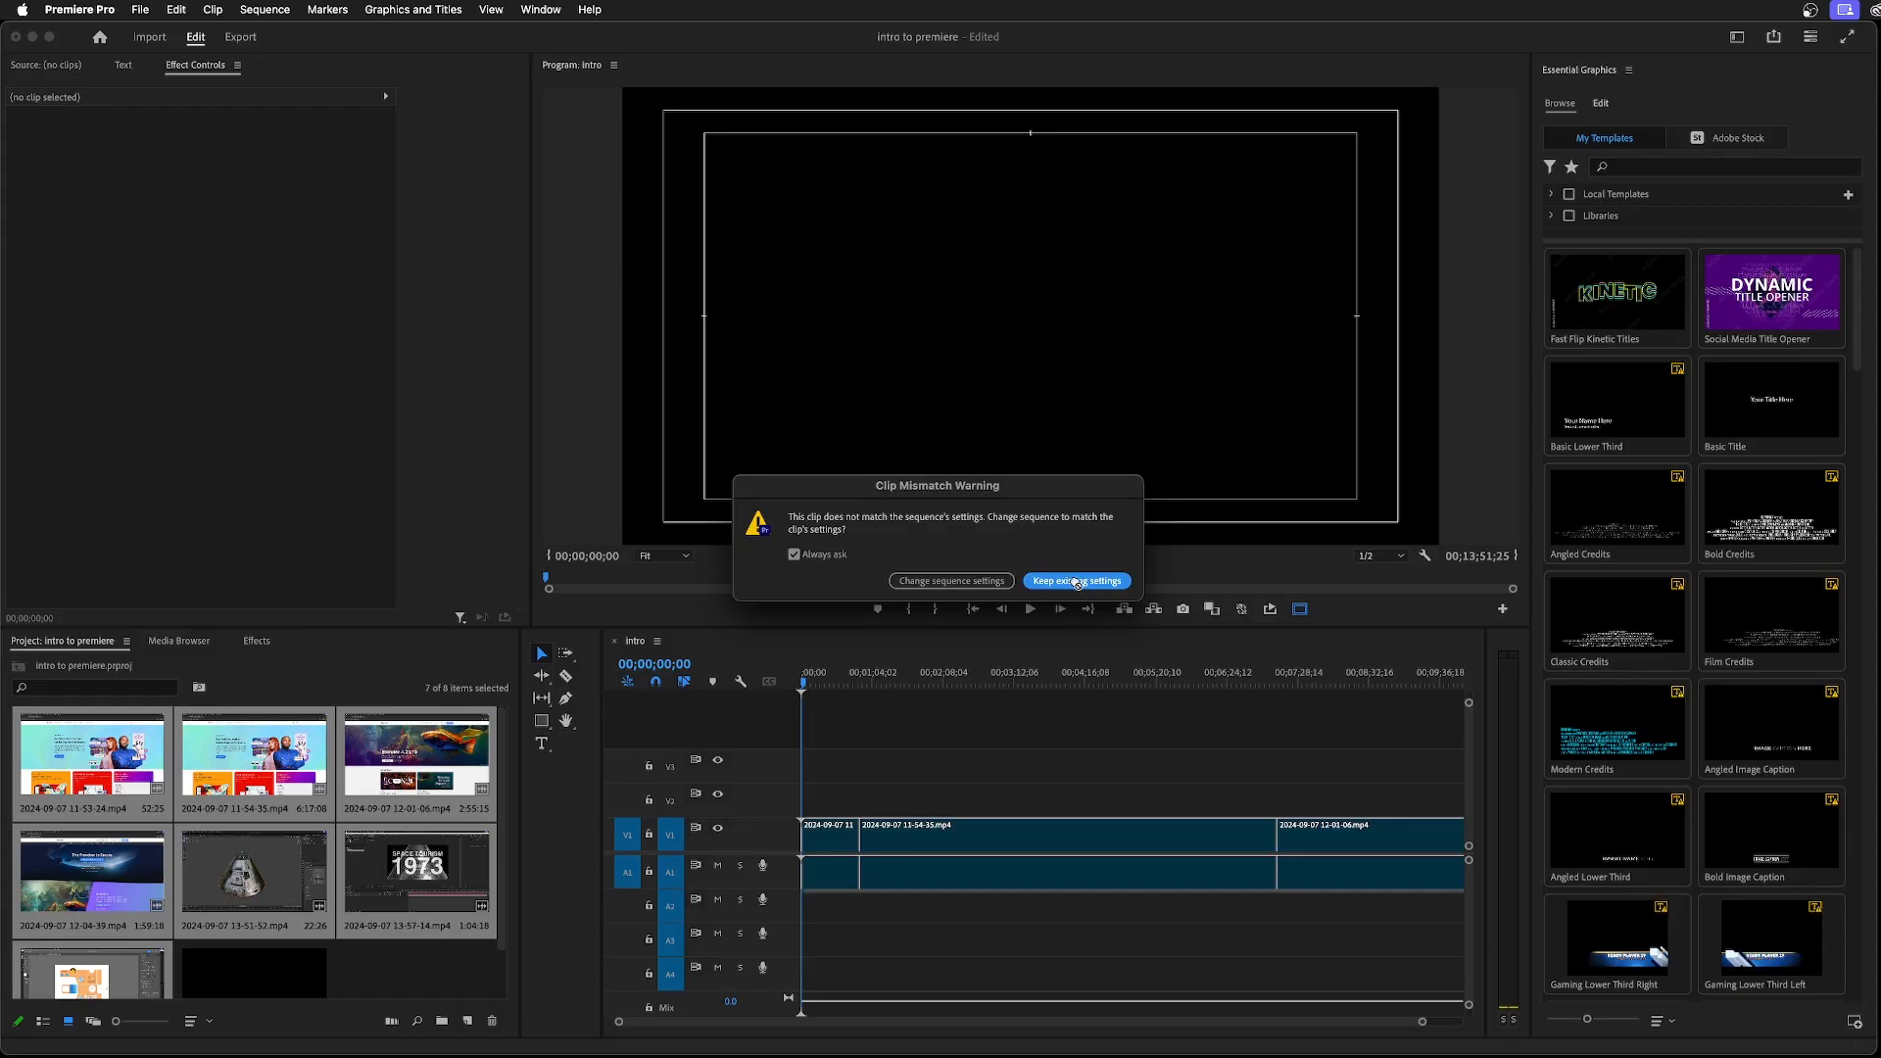
left_click(1240, 606)
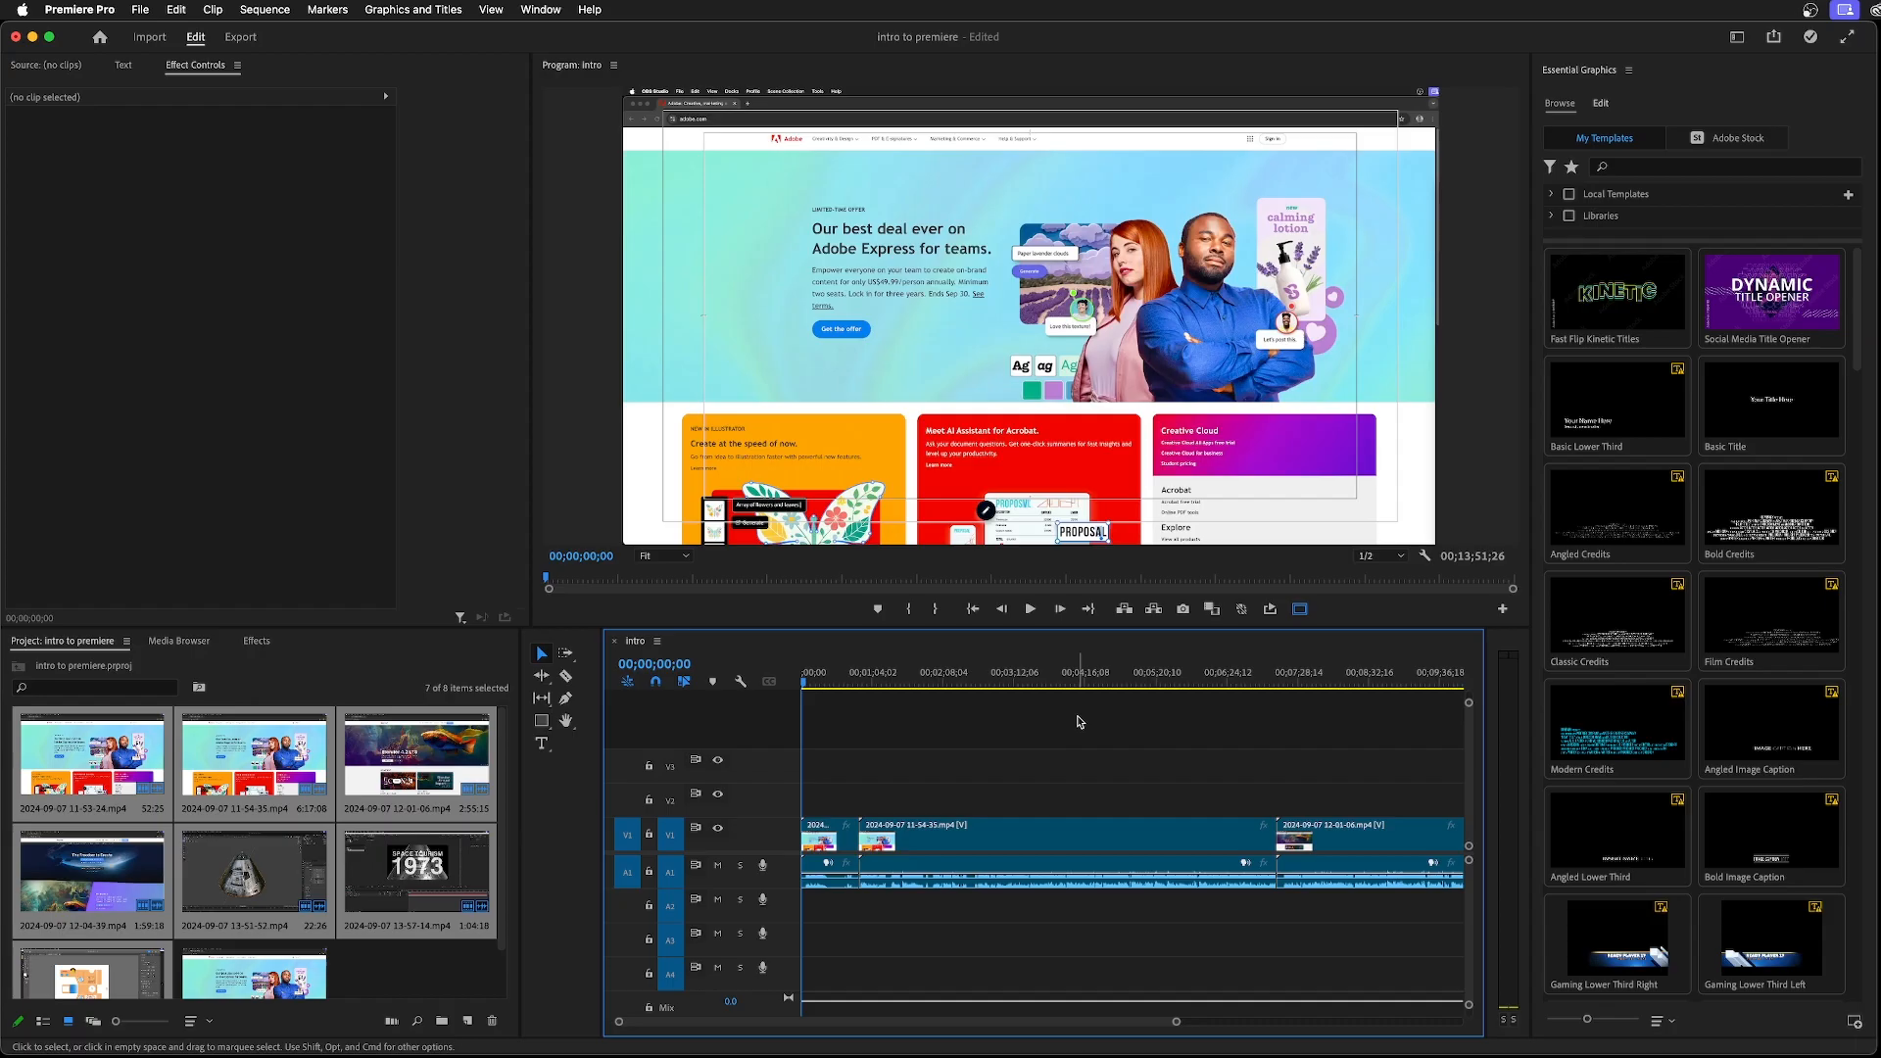
Save the project and play the beginning of the sequence up to where the first clip's speech starts, about 00;00;05;06
key("super+s")
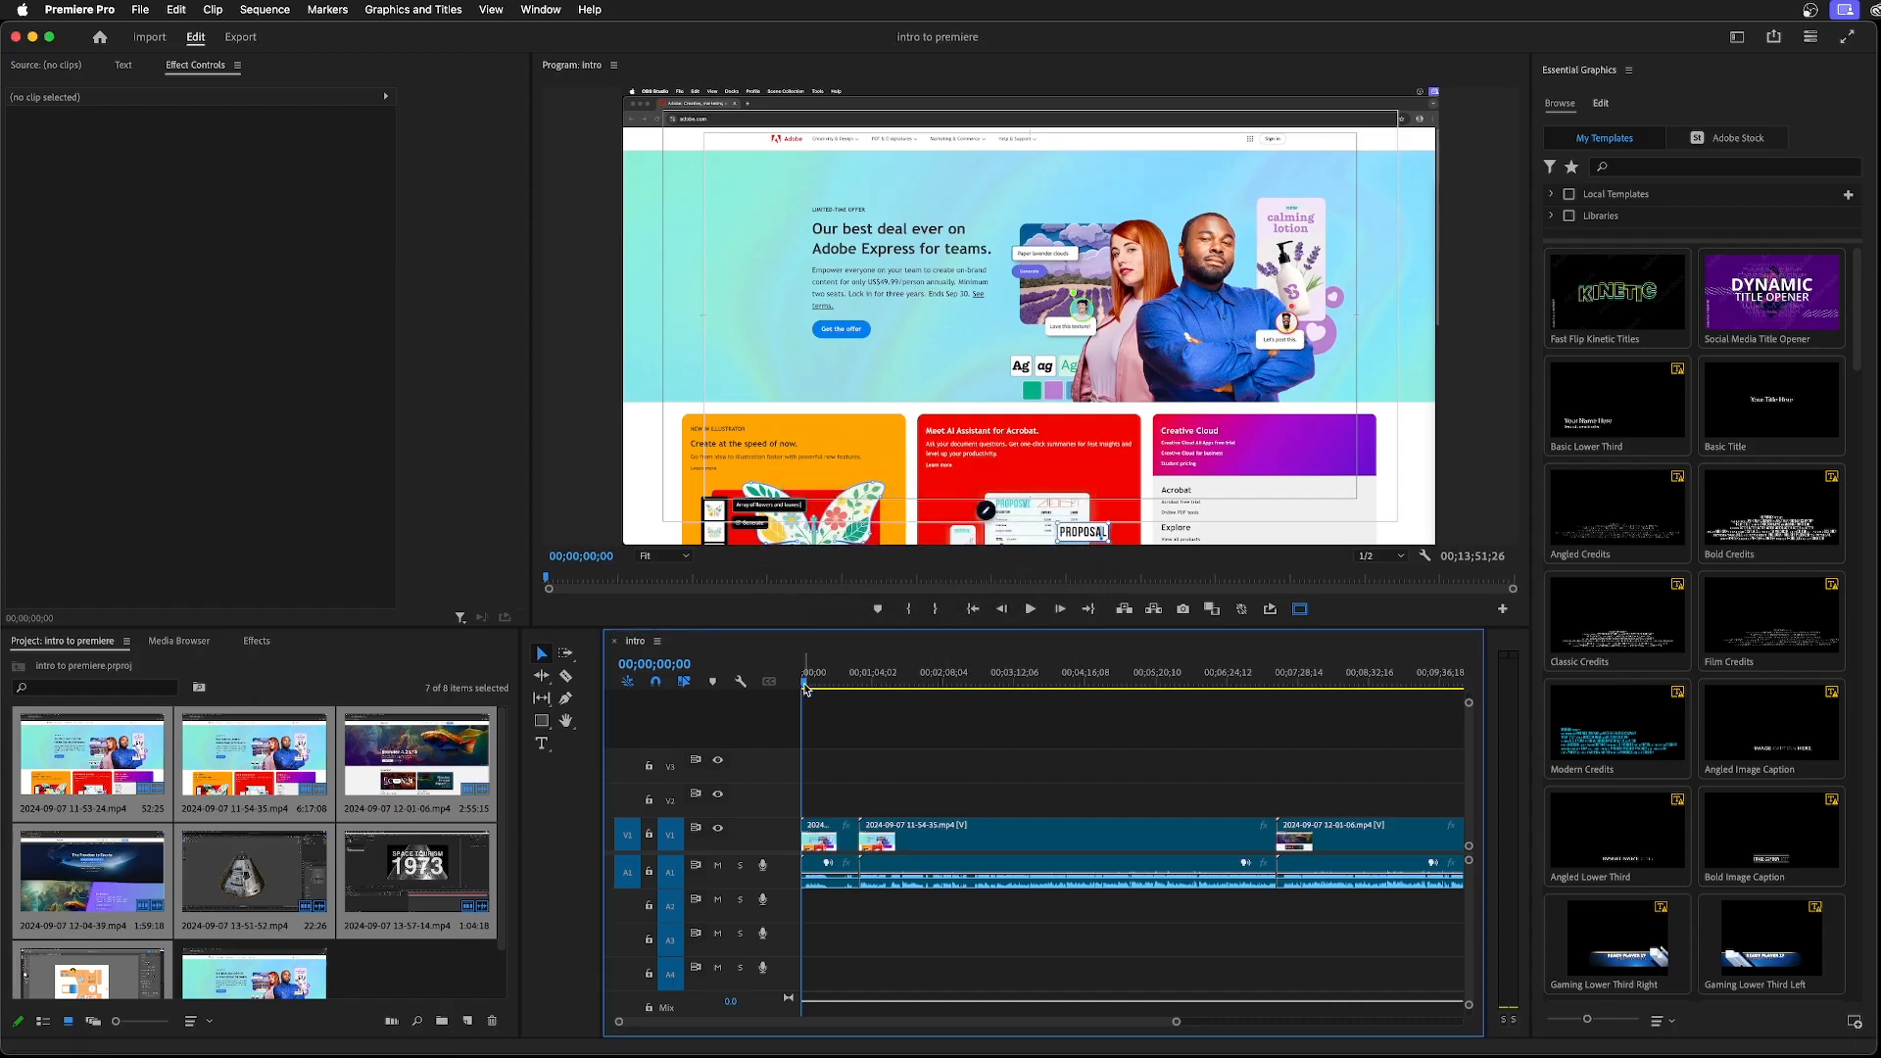
key("space")
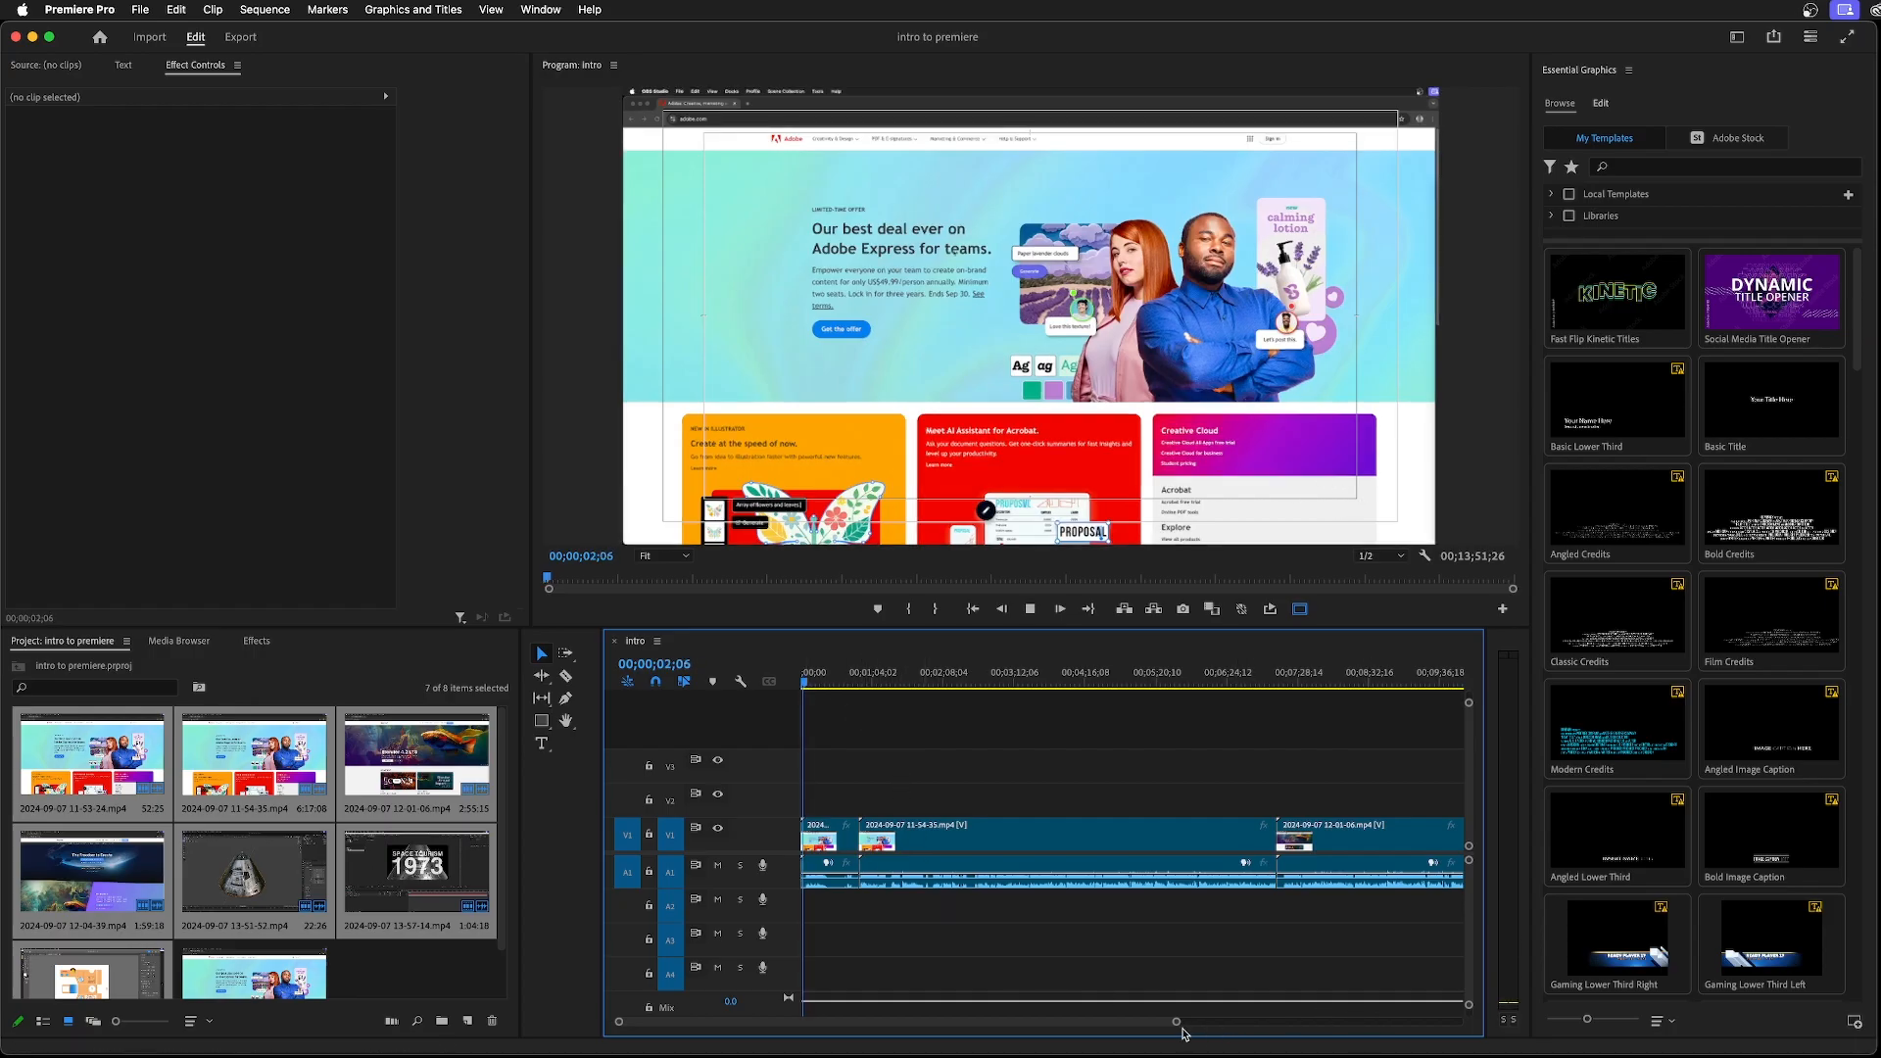
left_click_drag(1179, 1023, 1082, 1033)
key("space")
left_click(819, 683)
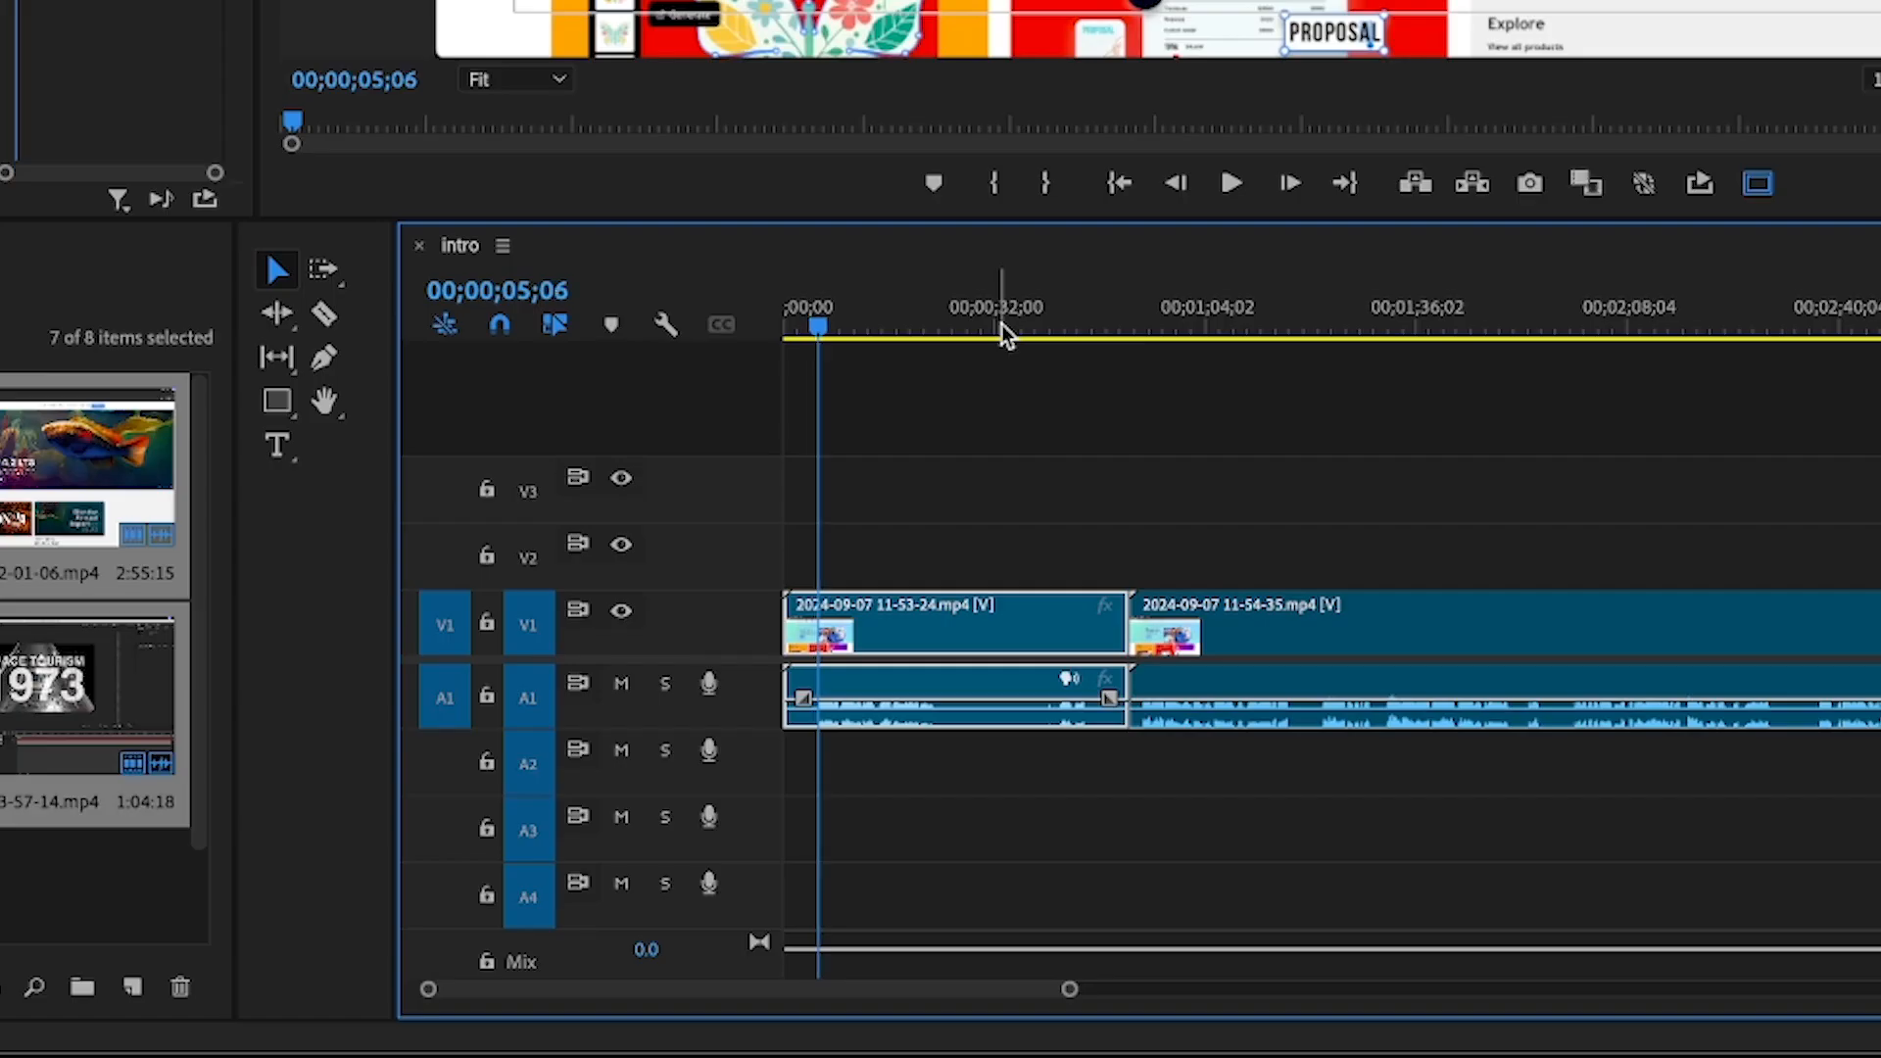
Split the first clip at 00;00;05;01 and ripple delete the part before the cut
key("Right")
key("Right")
key("Right")
key("Left")
key("Left")
key("Left")
key("Left")
key("Left")
key("Left")
key("Left")
key("Left")
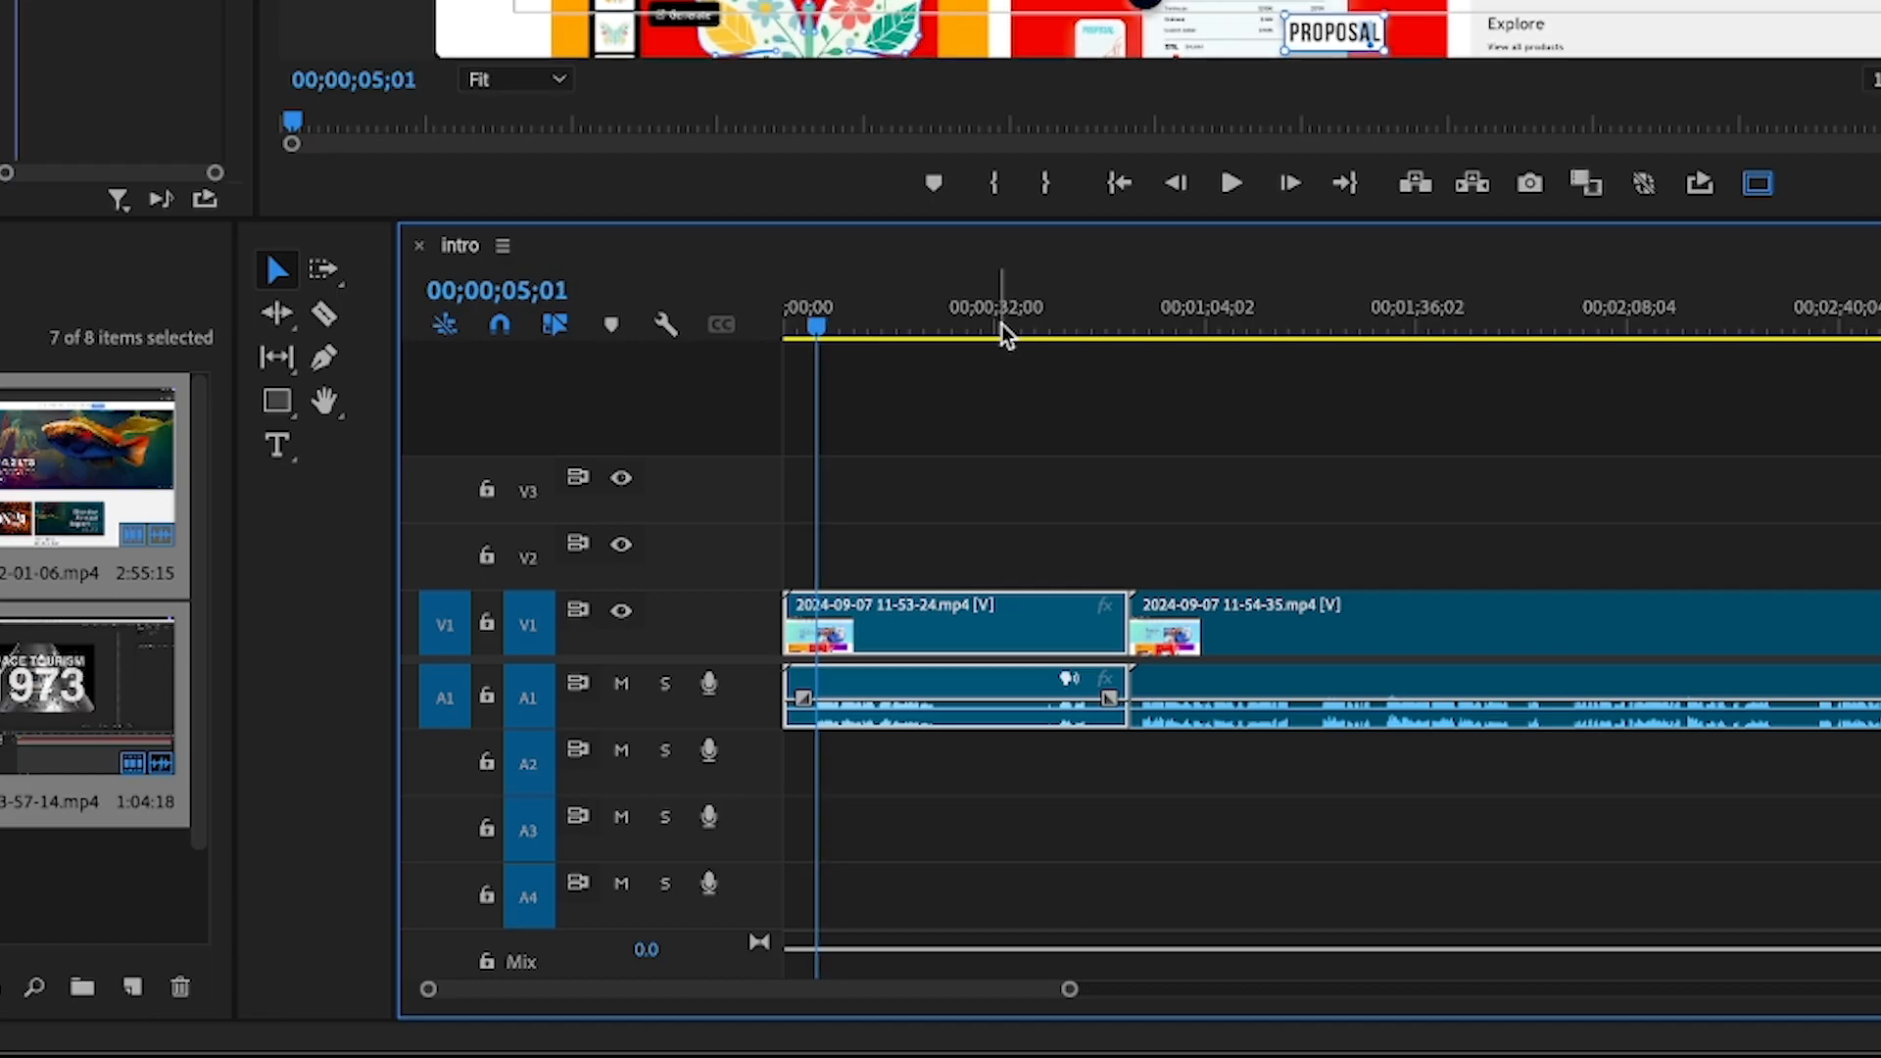
left_click_drag(1068, 991, 949, 982)
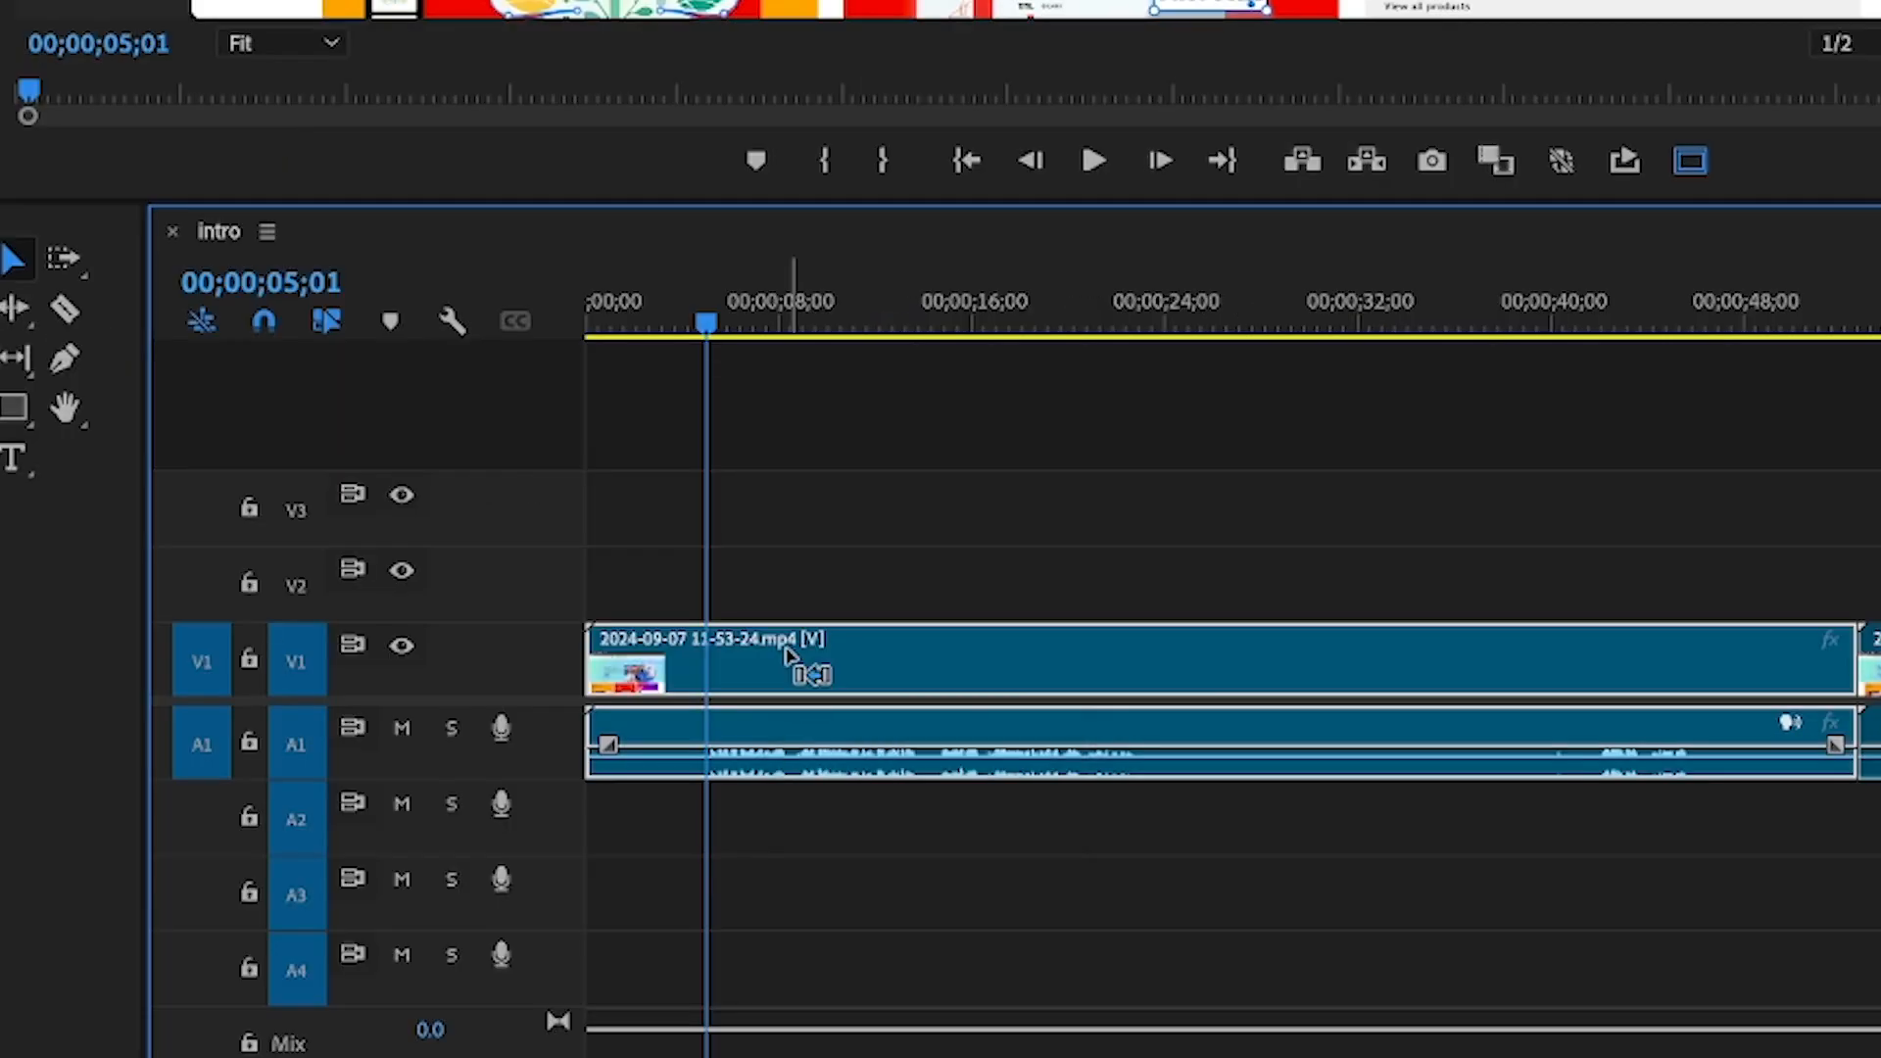
key("ctrl+k")
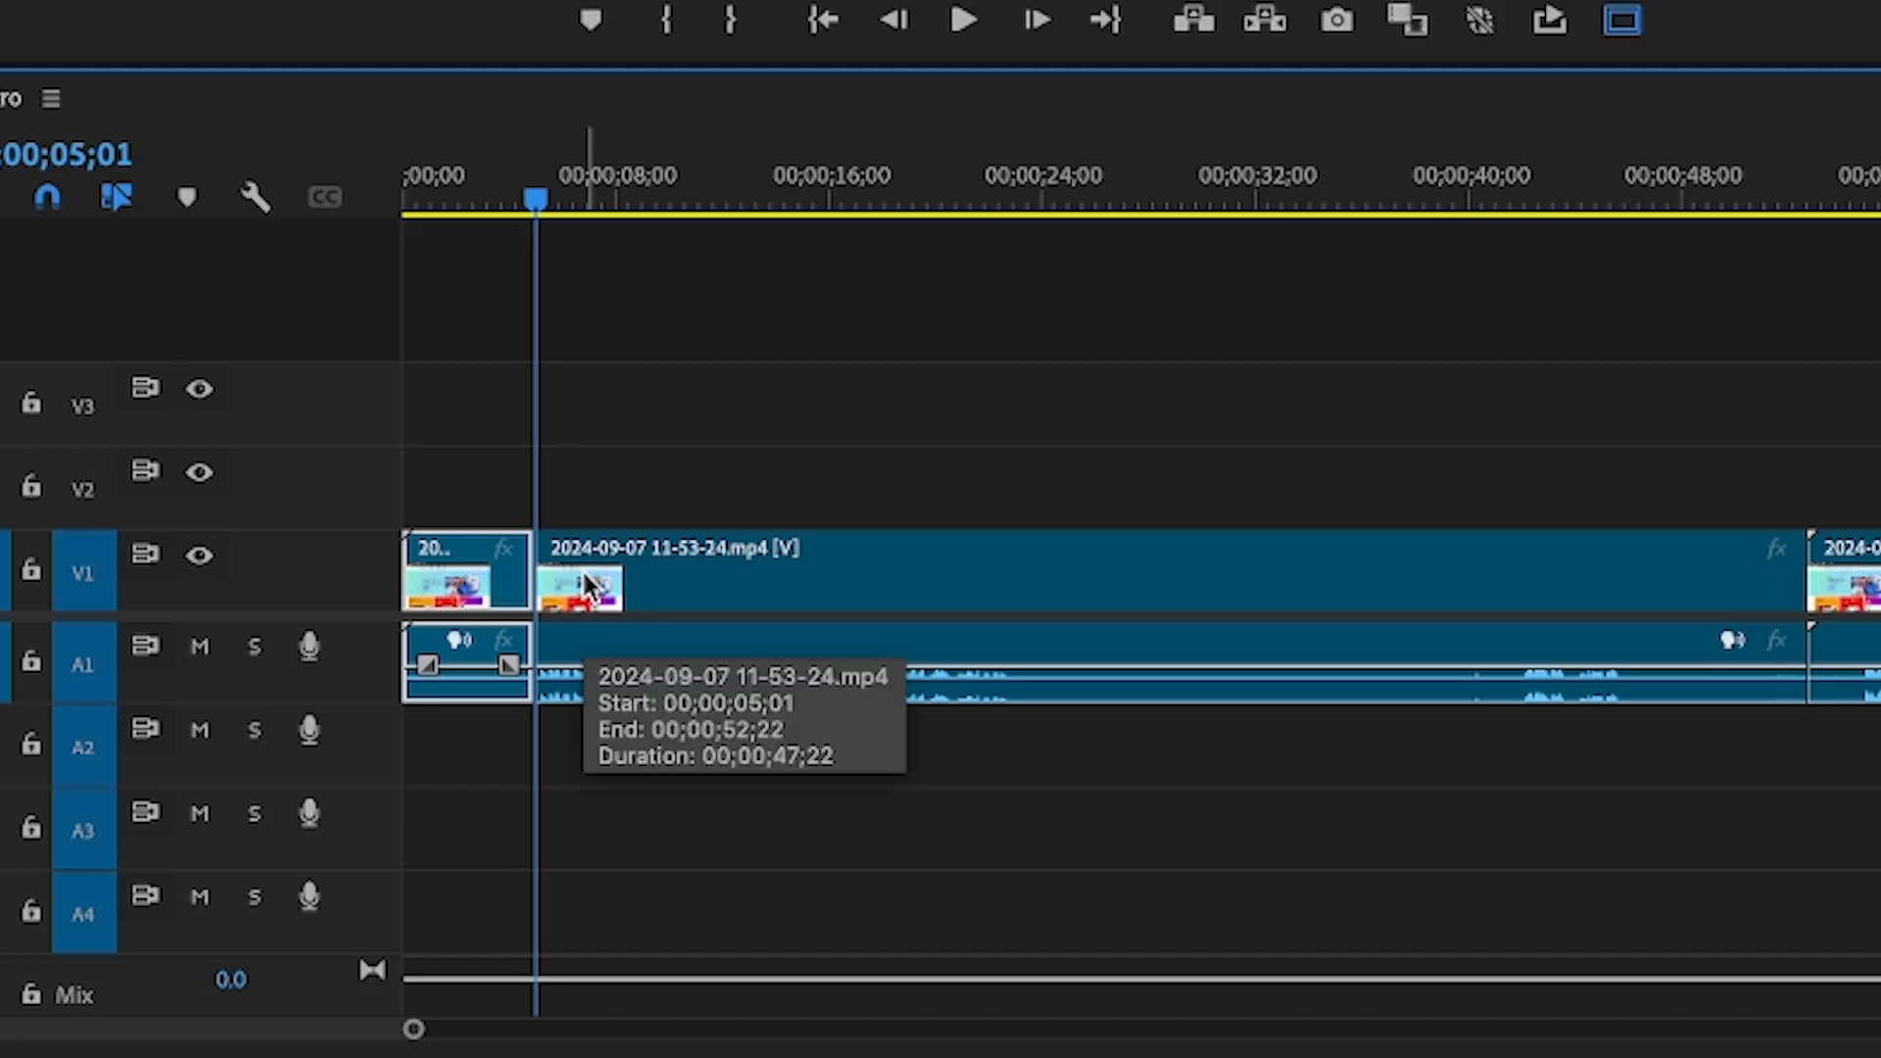
key("shift+Delete")
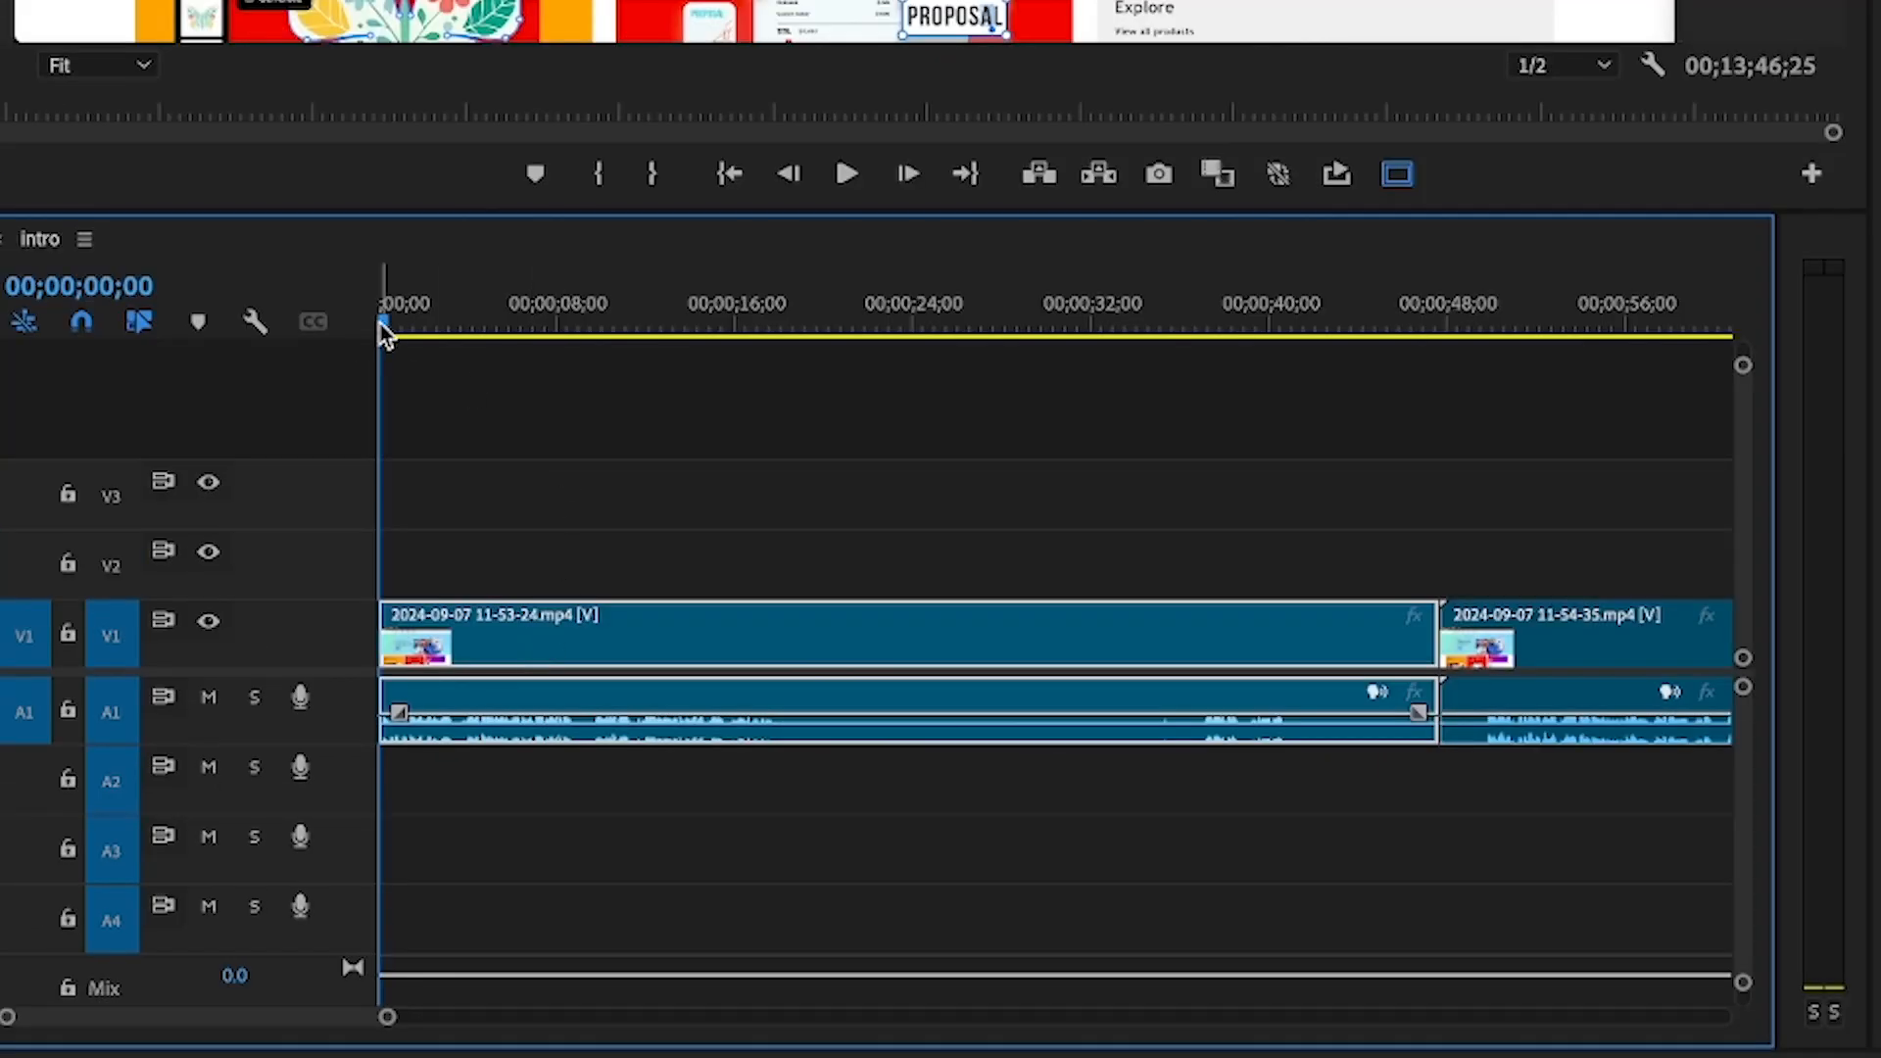
Split the first clip at 00;00;18;10 and 00;00;36;26, and ripple trim away the silent section between the cuts
left_click_drag(385, 333, 789, 333)
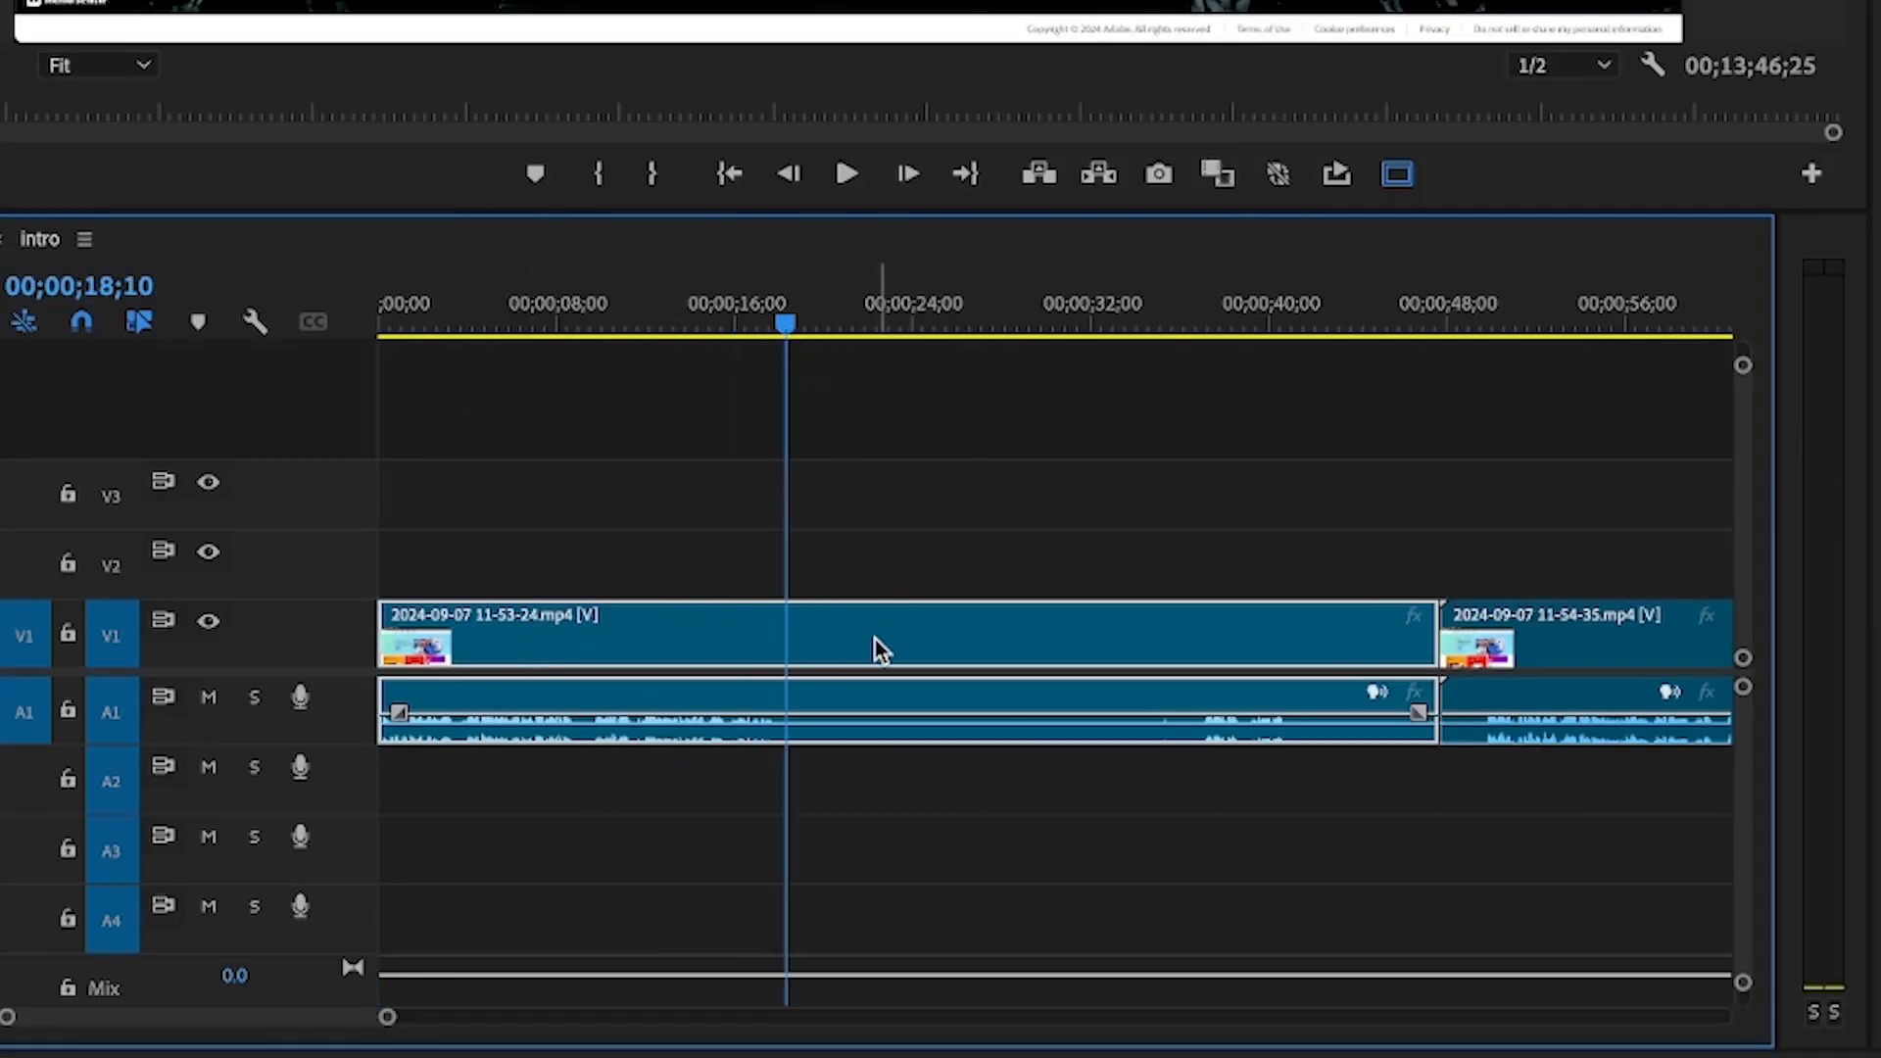
key("ctrl+k")
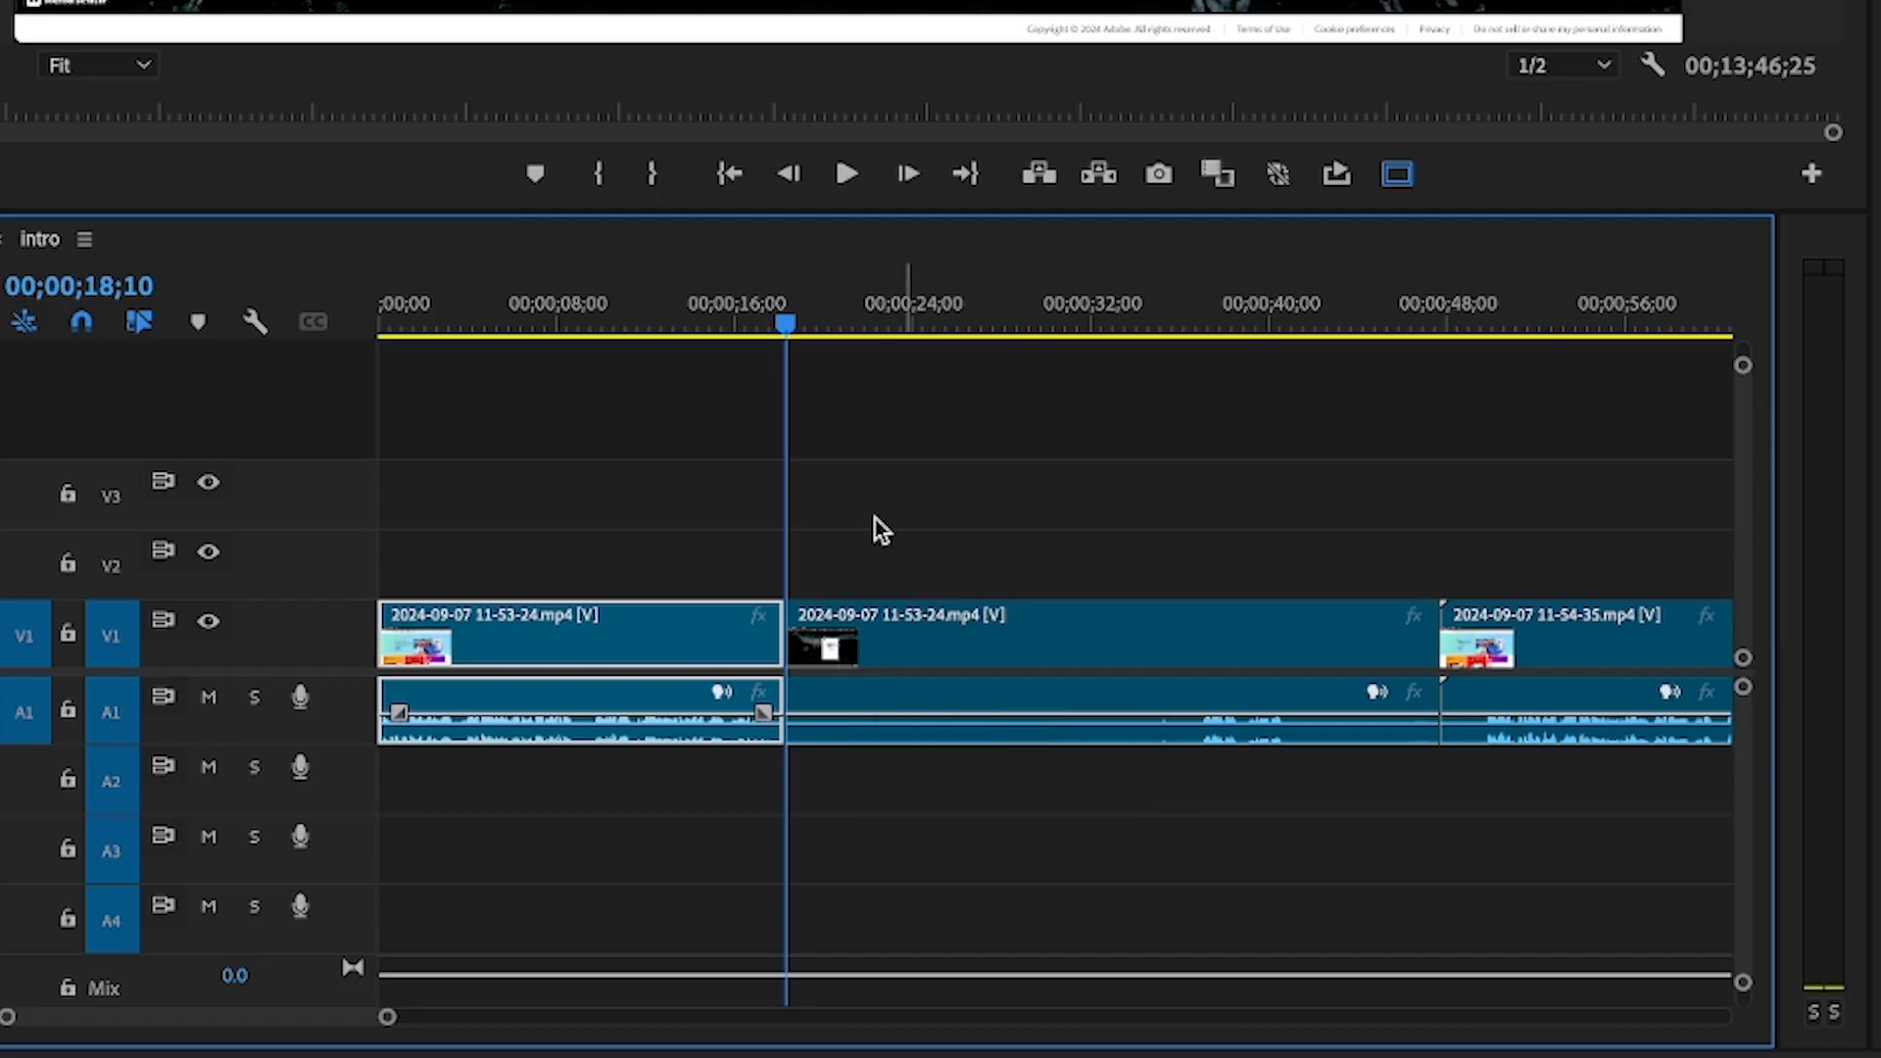
left_click_drag(784, 328, 1197, 319)
key("ctrl+k")
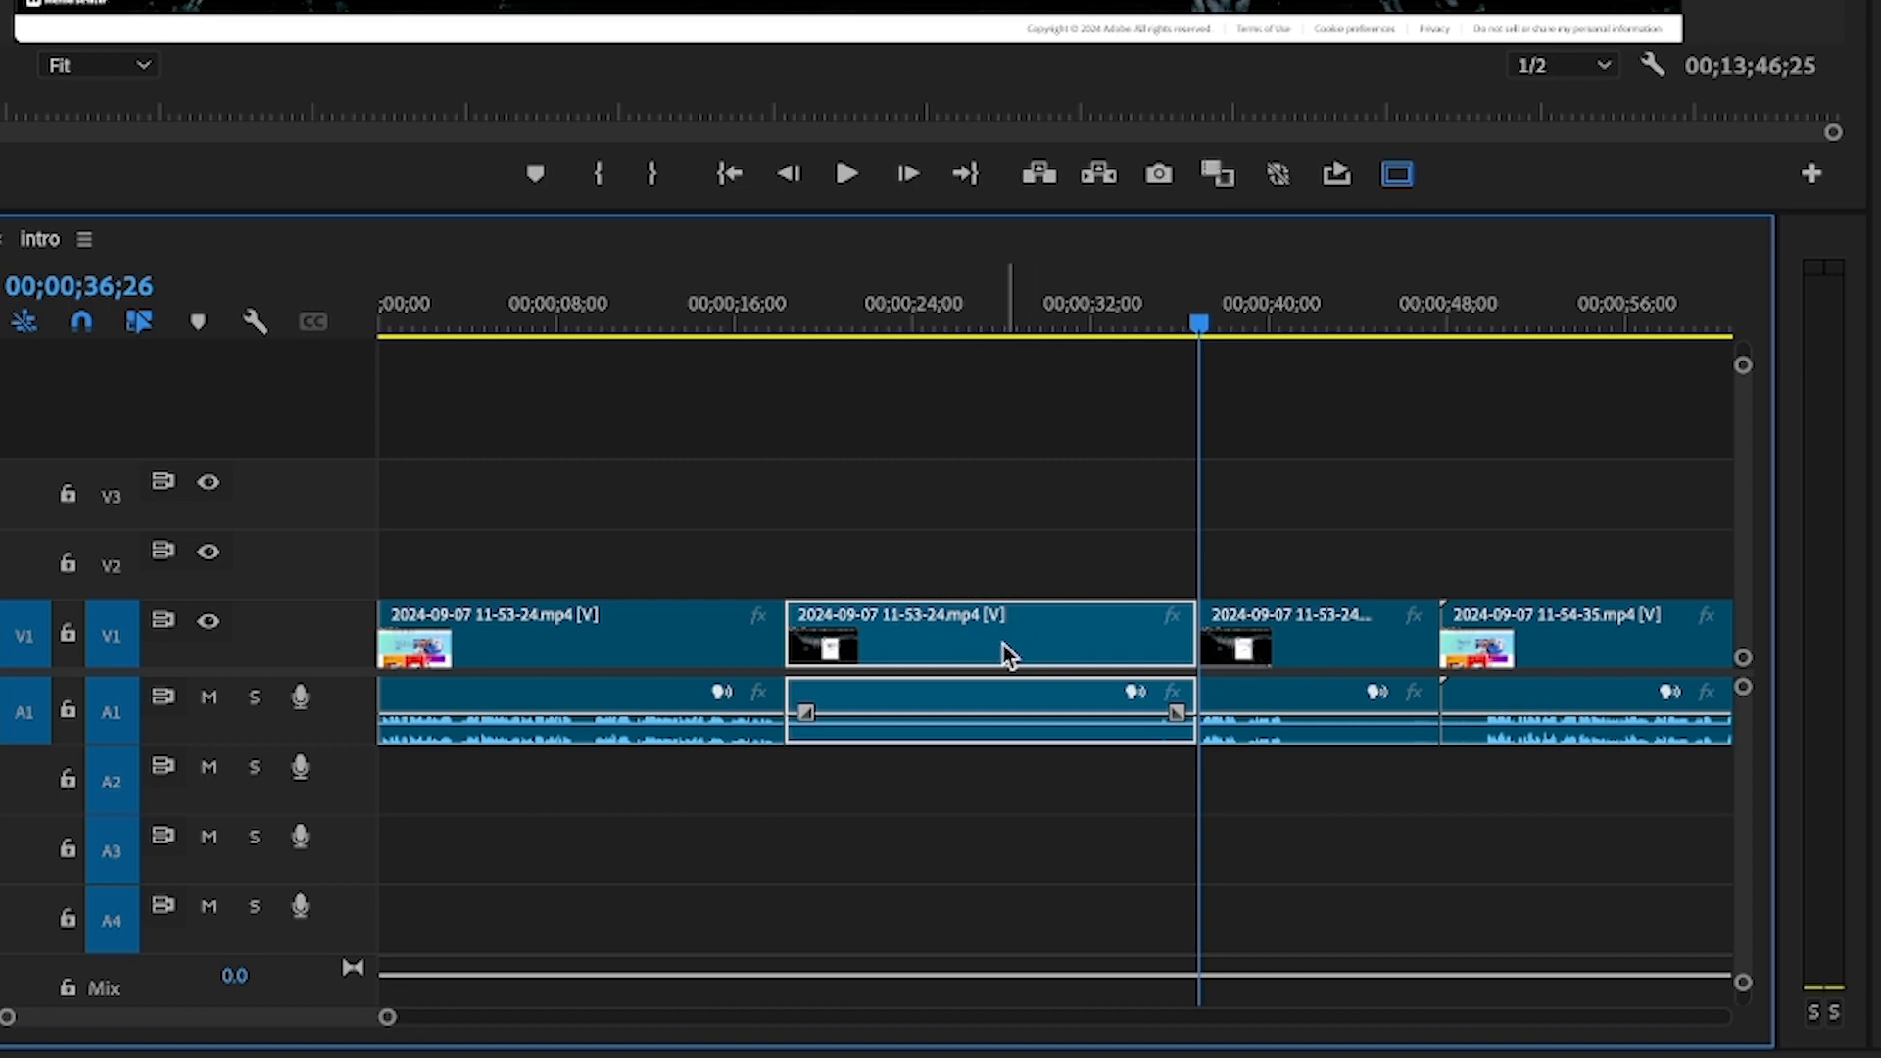
key("q")
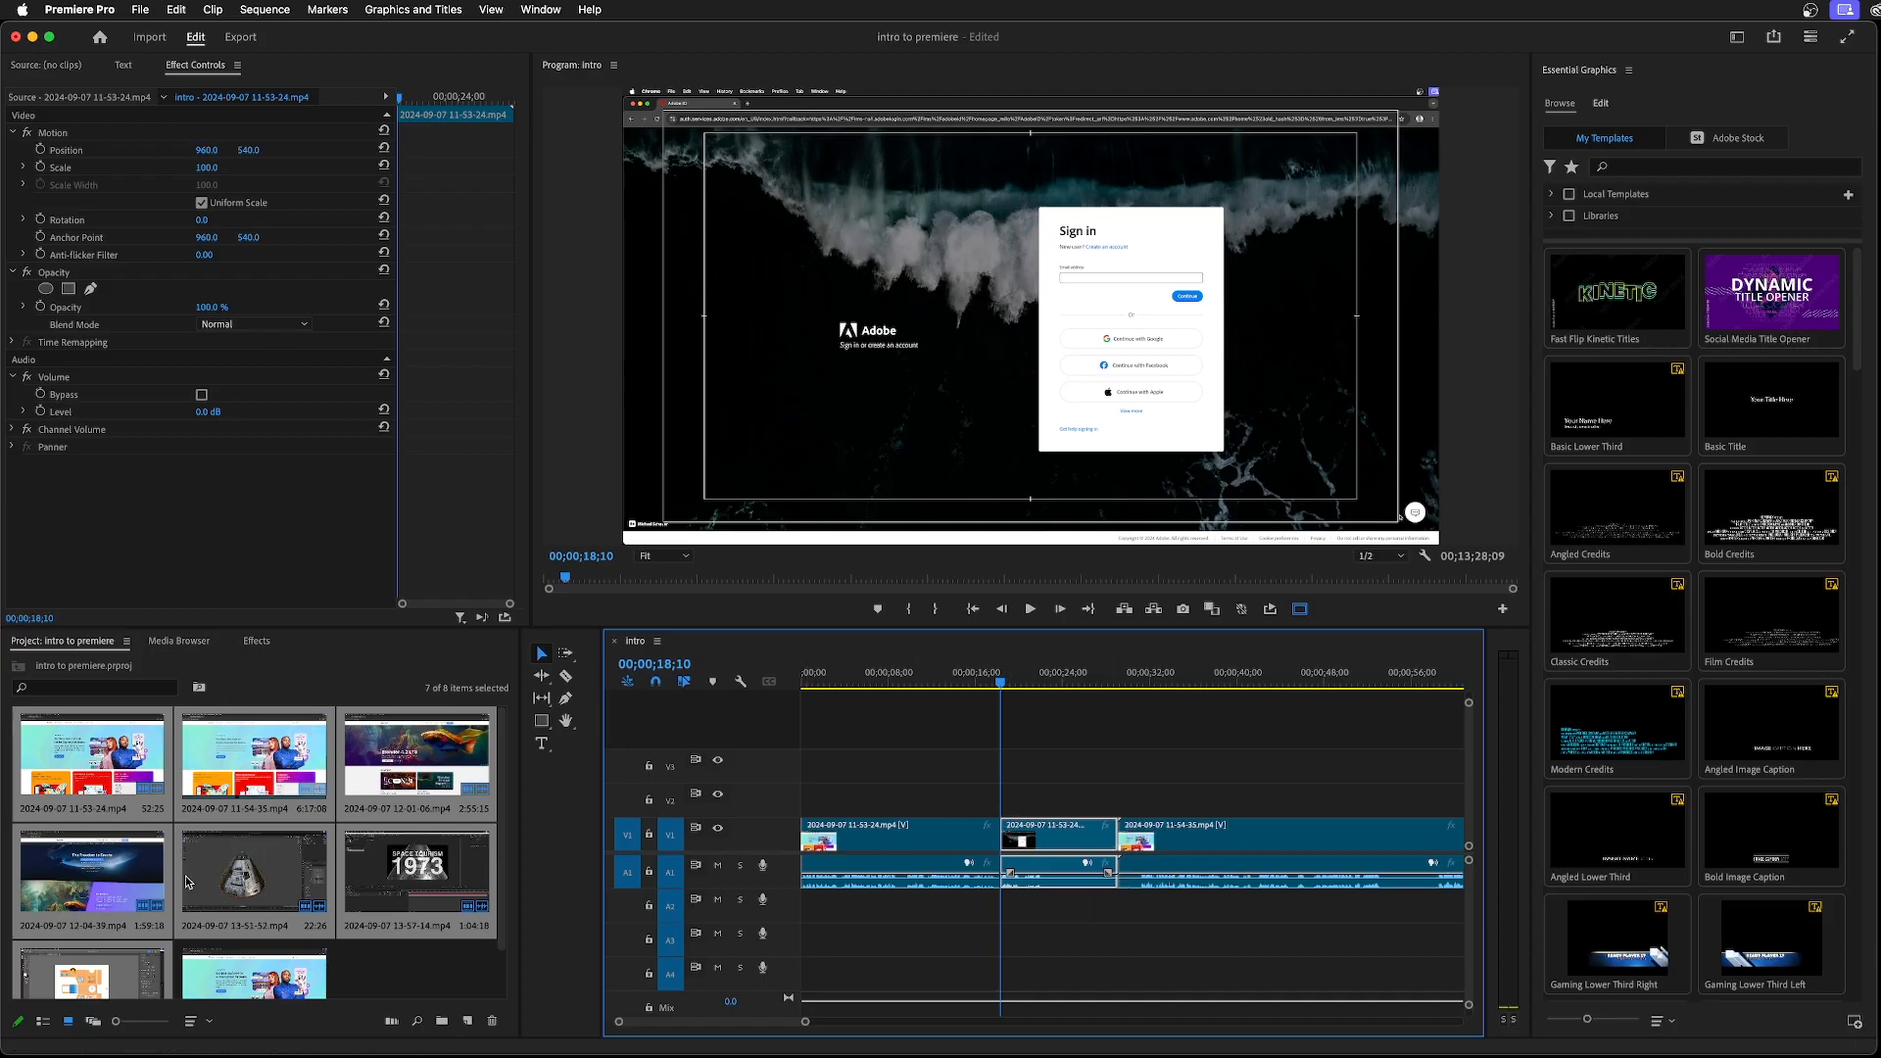
left_click(248, 886)
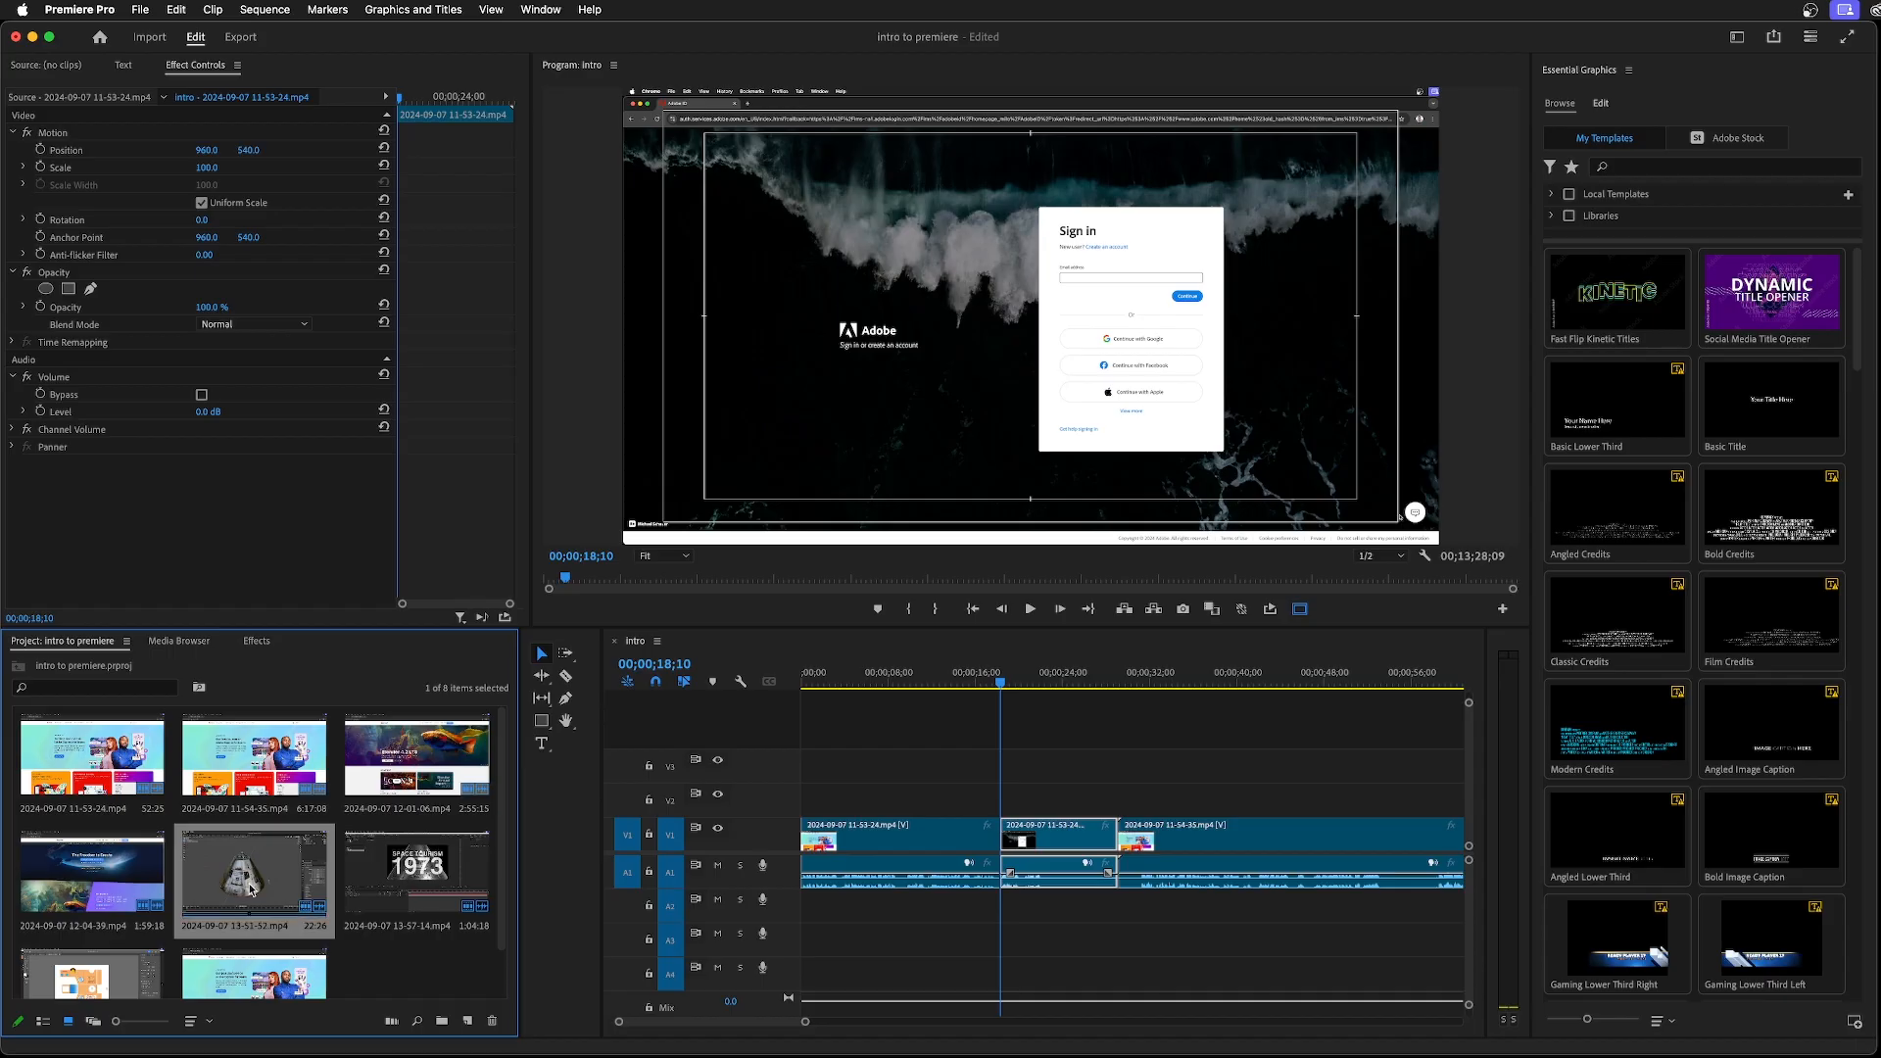
left_click_drag(248, 886, 967, 847)
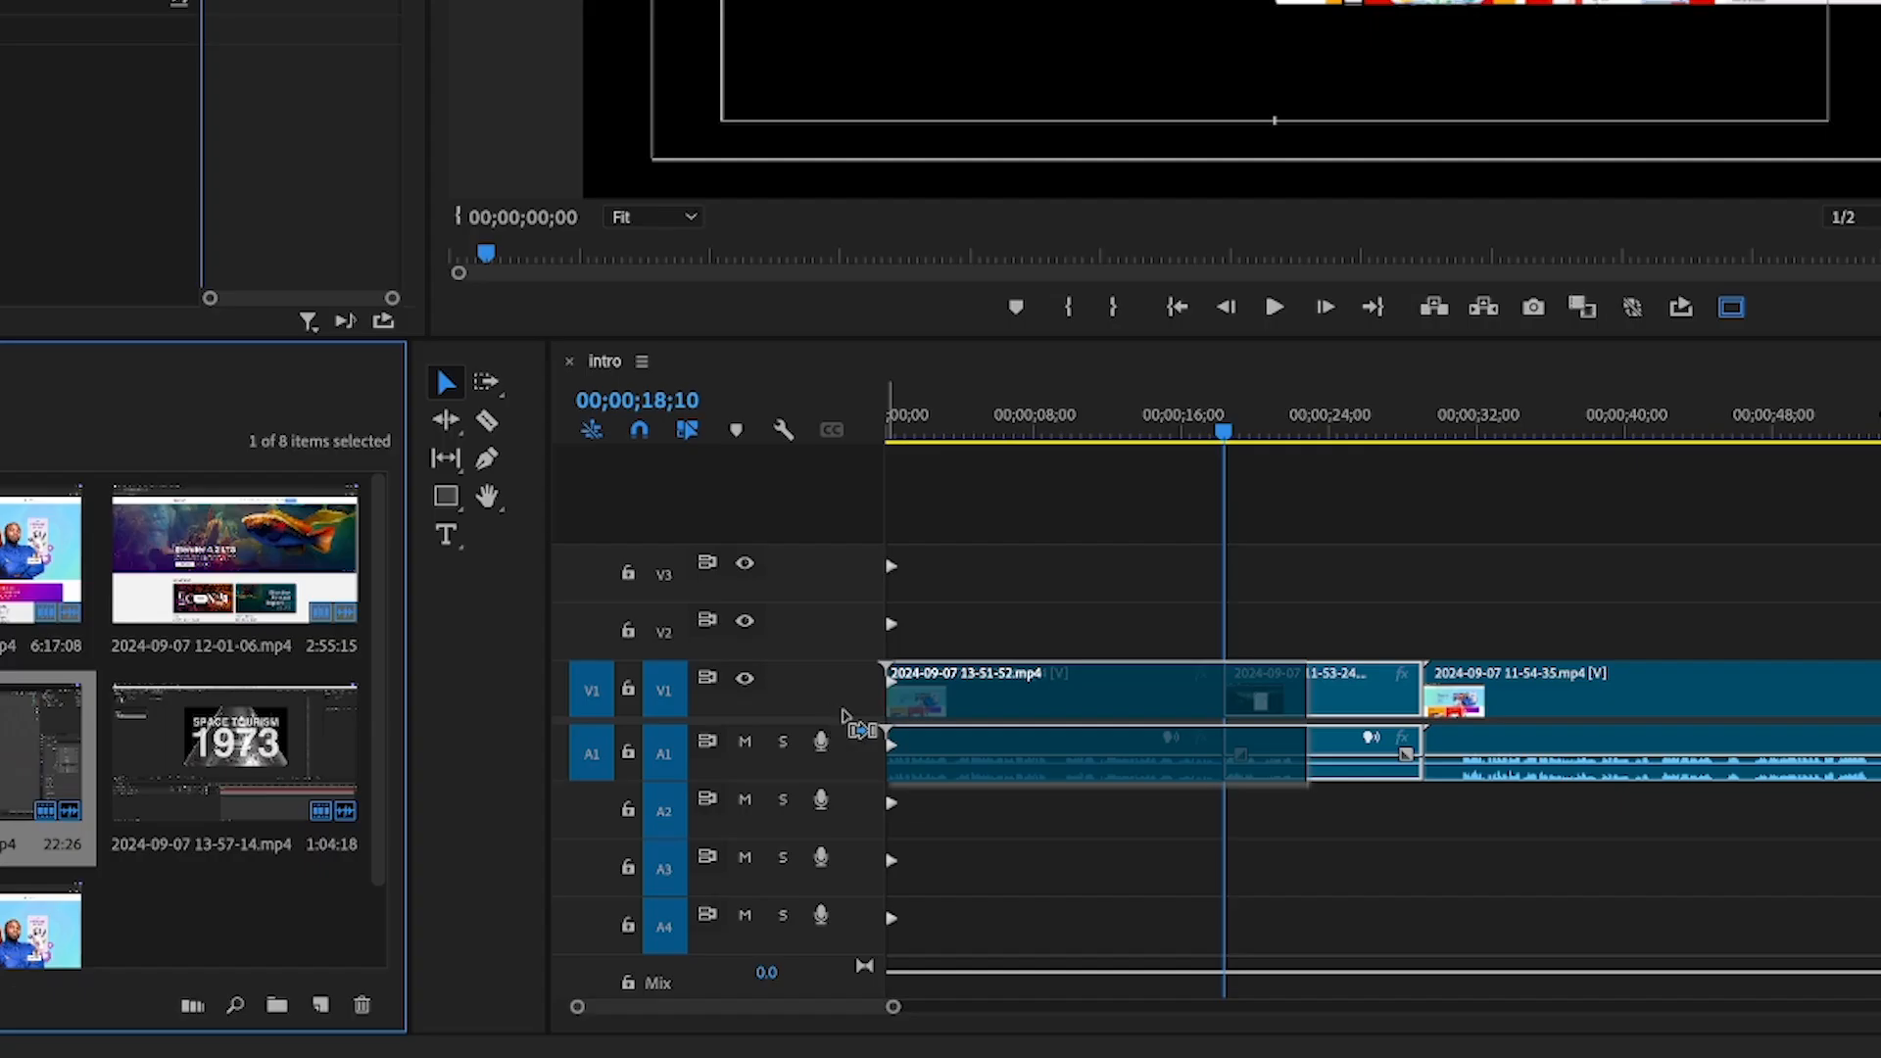
left_click_drag(1168, 712, 1223, 704)
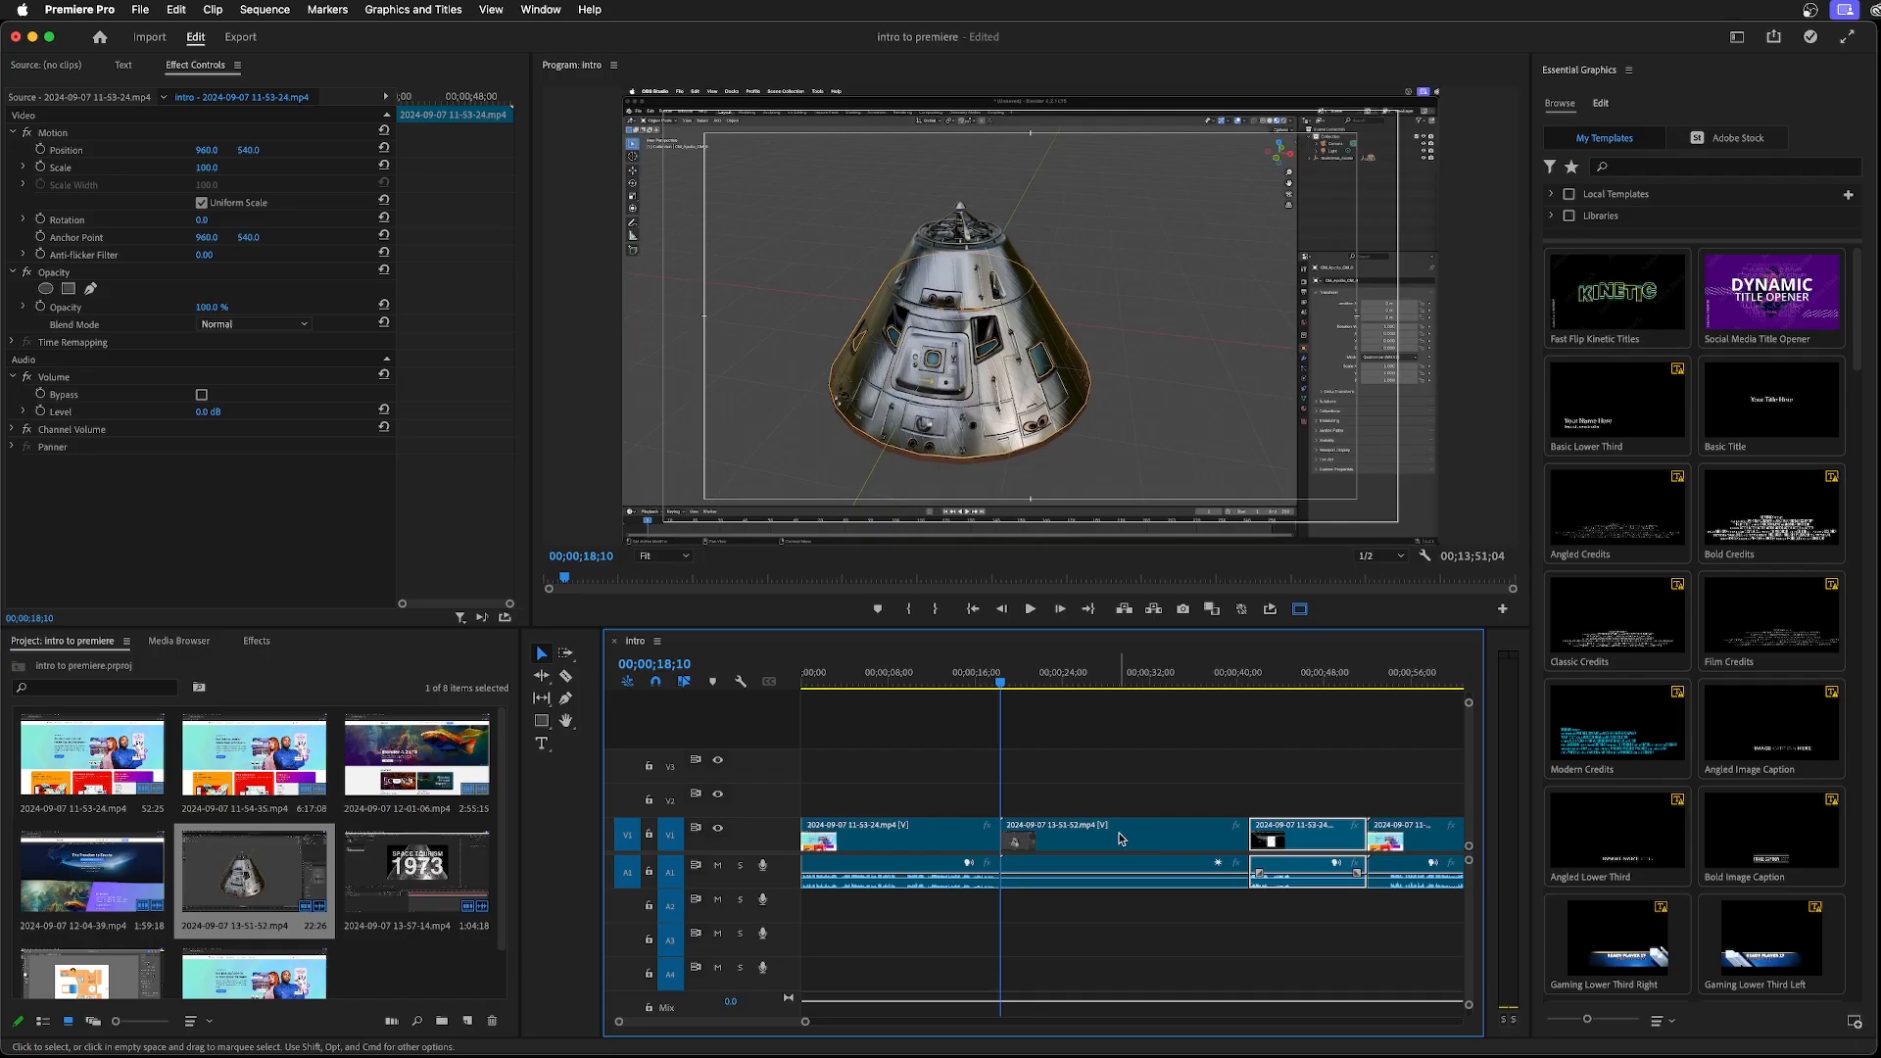
left_click(1428, 694)
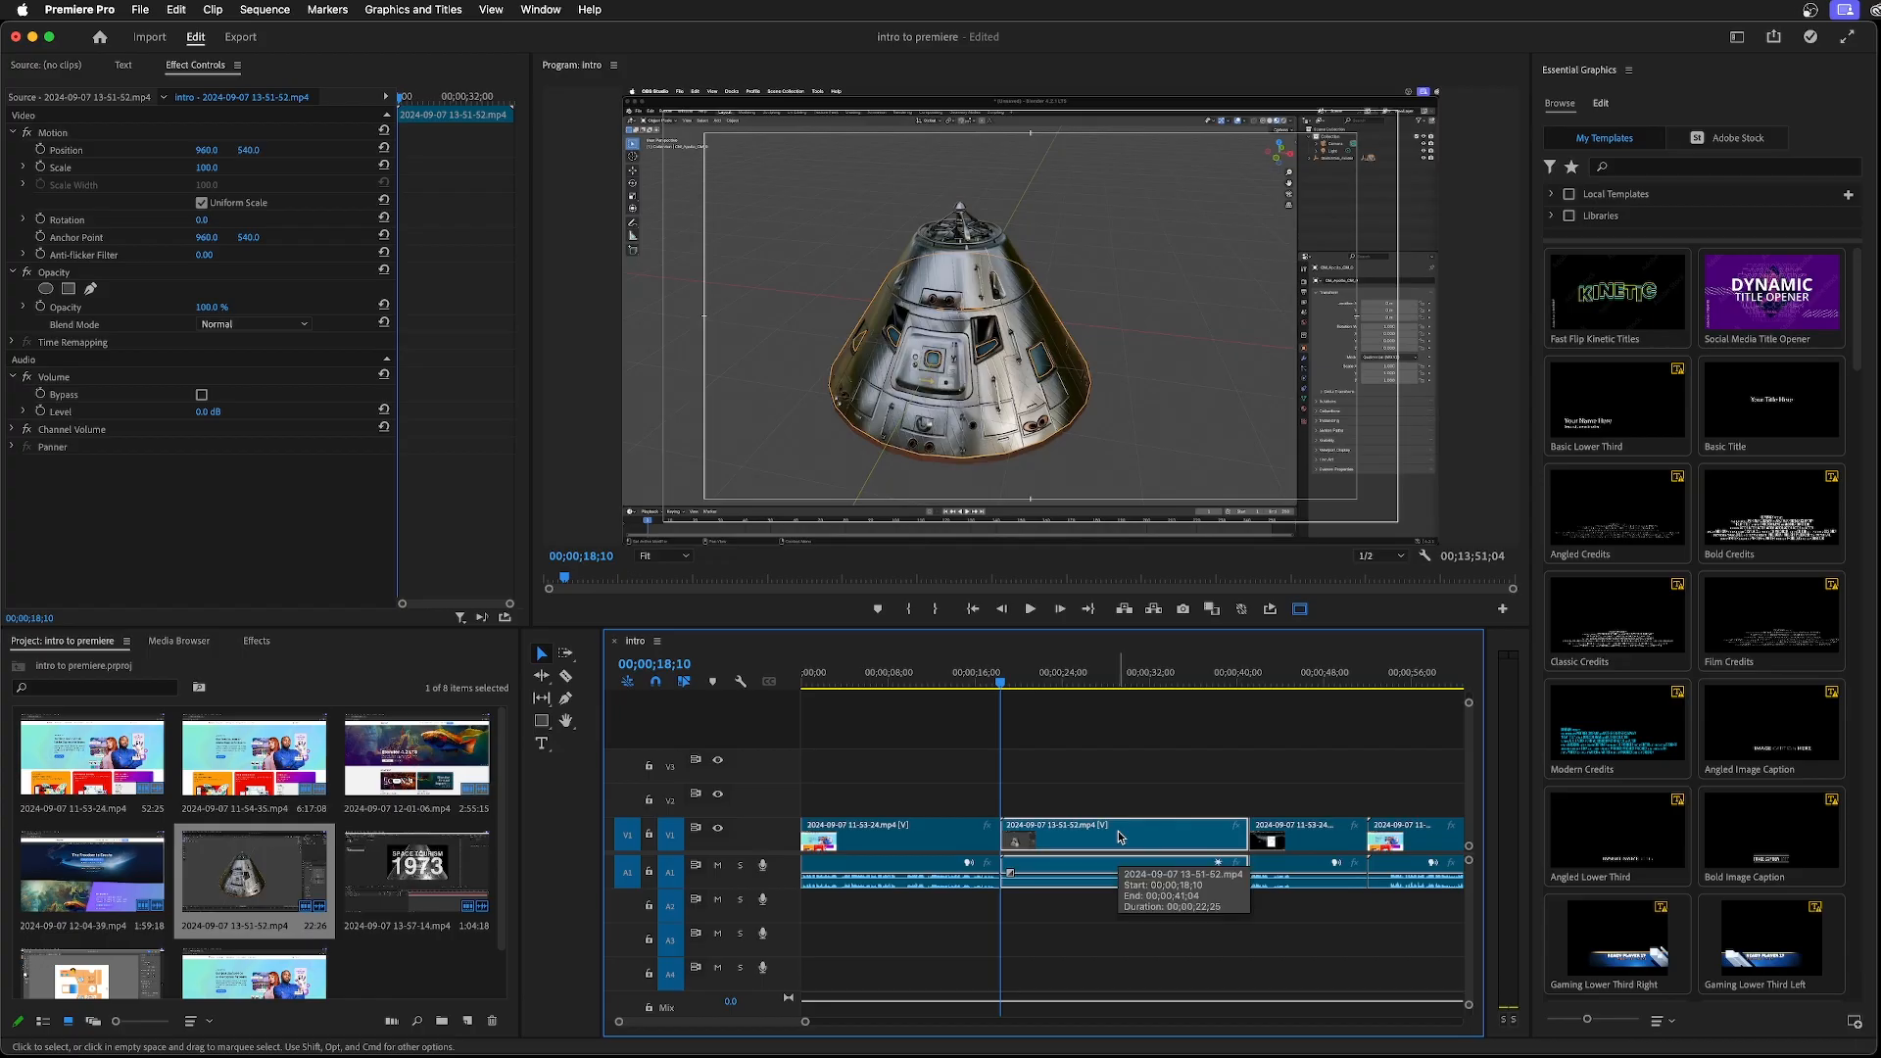
key("alt+BackSpace")
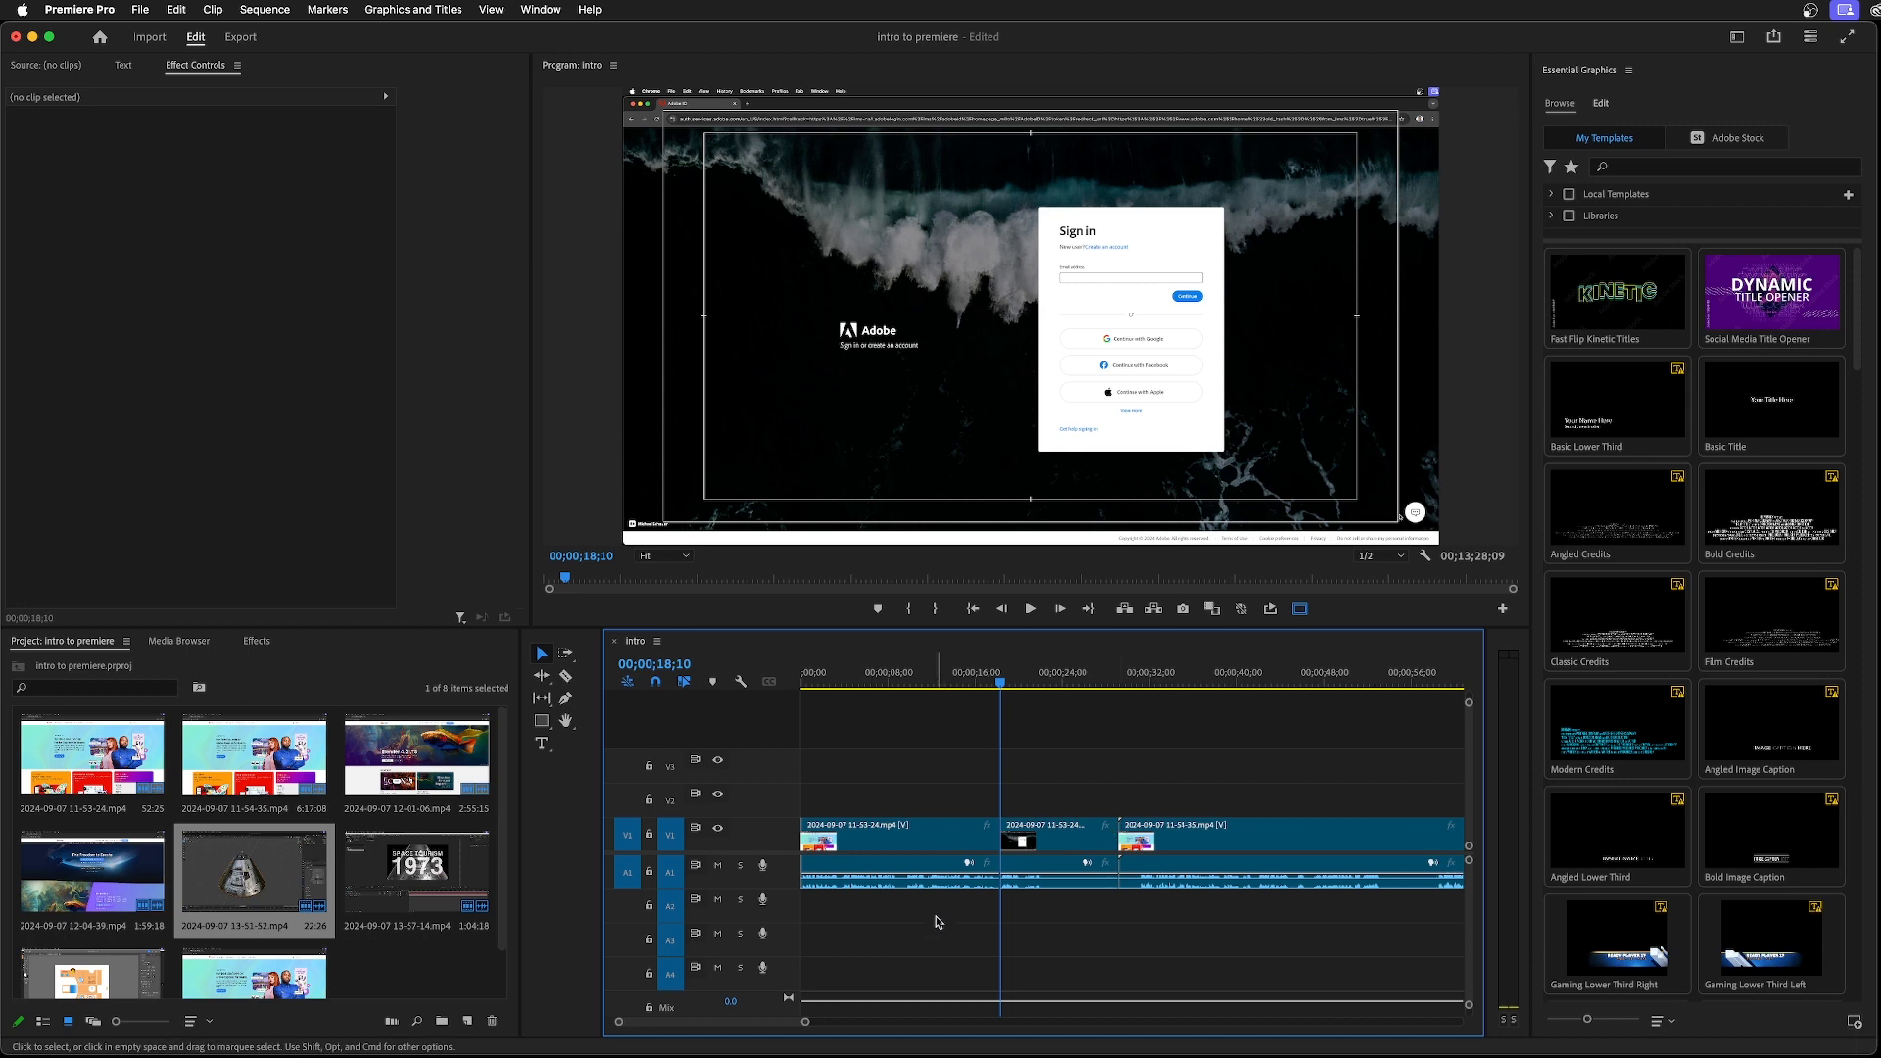
Unlink the first clip's video from its audio, and try deleting the audio part from A1
left_click(933, 838)
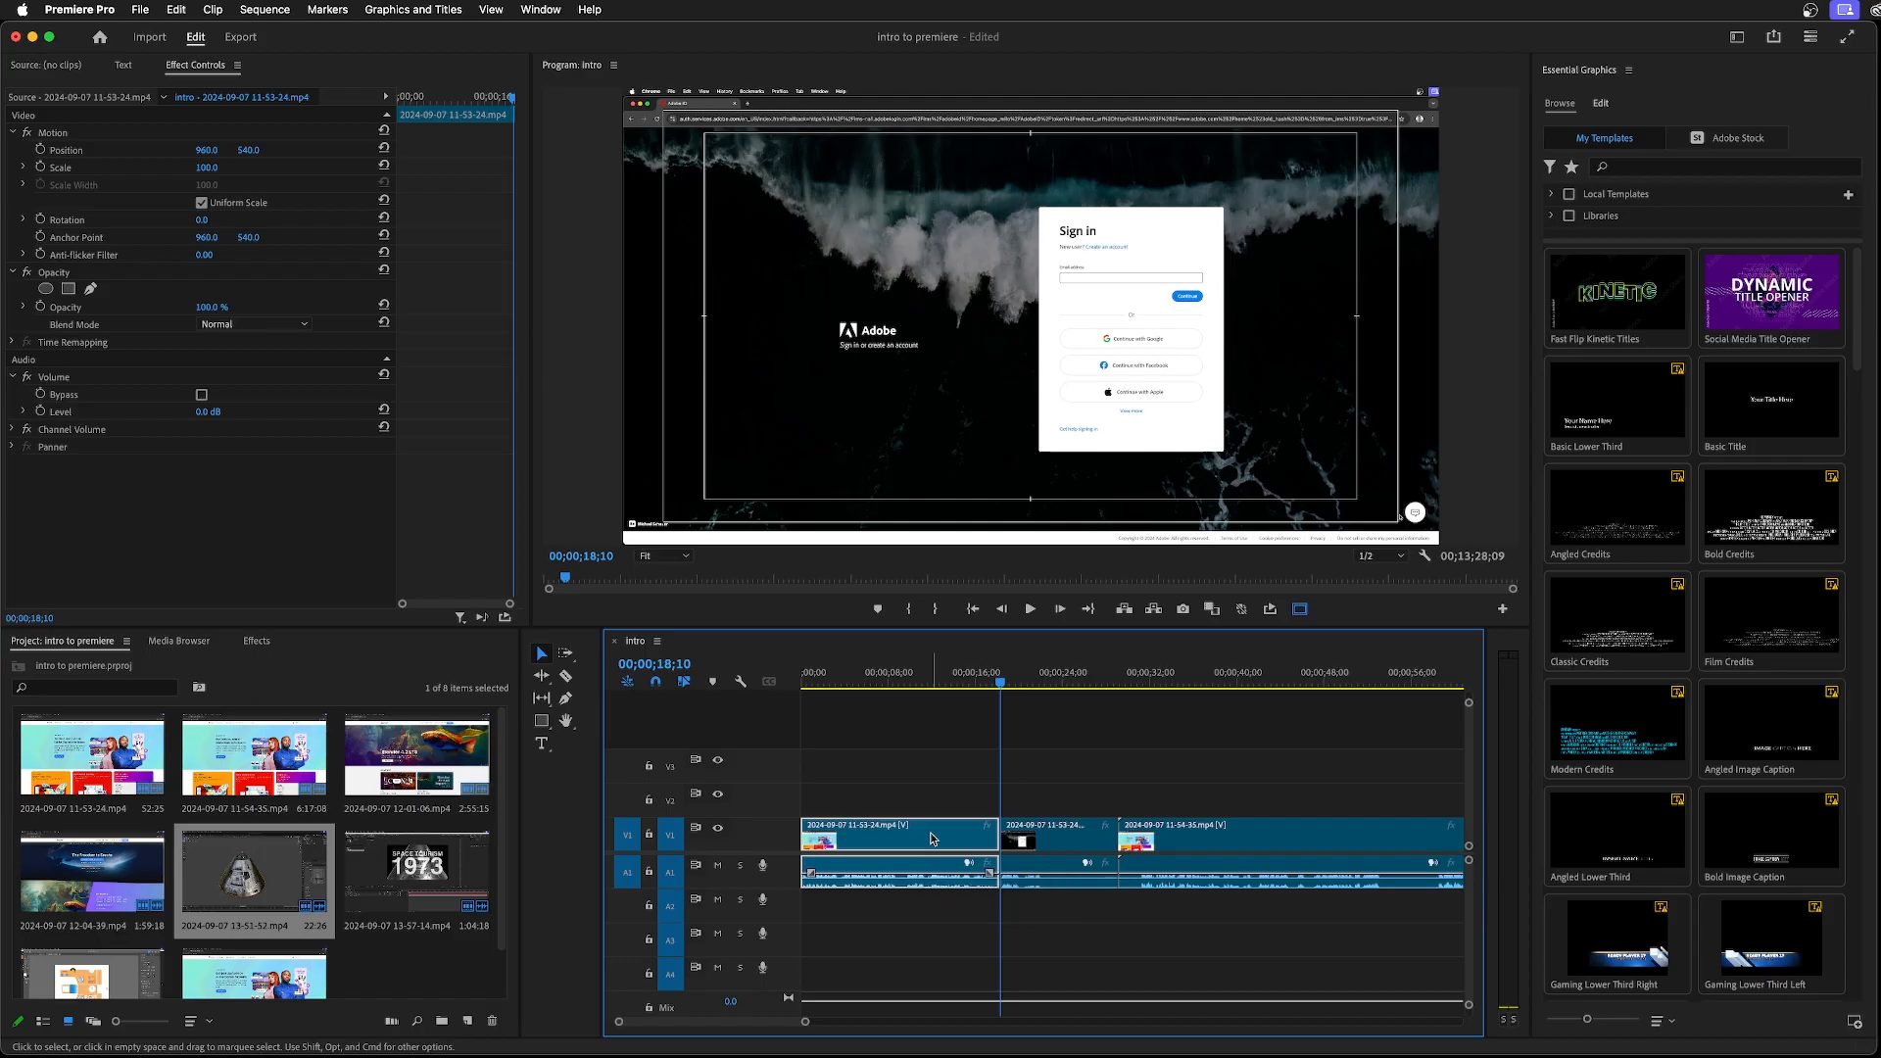
right_click(931, 838)
right_click(932, 838)
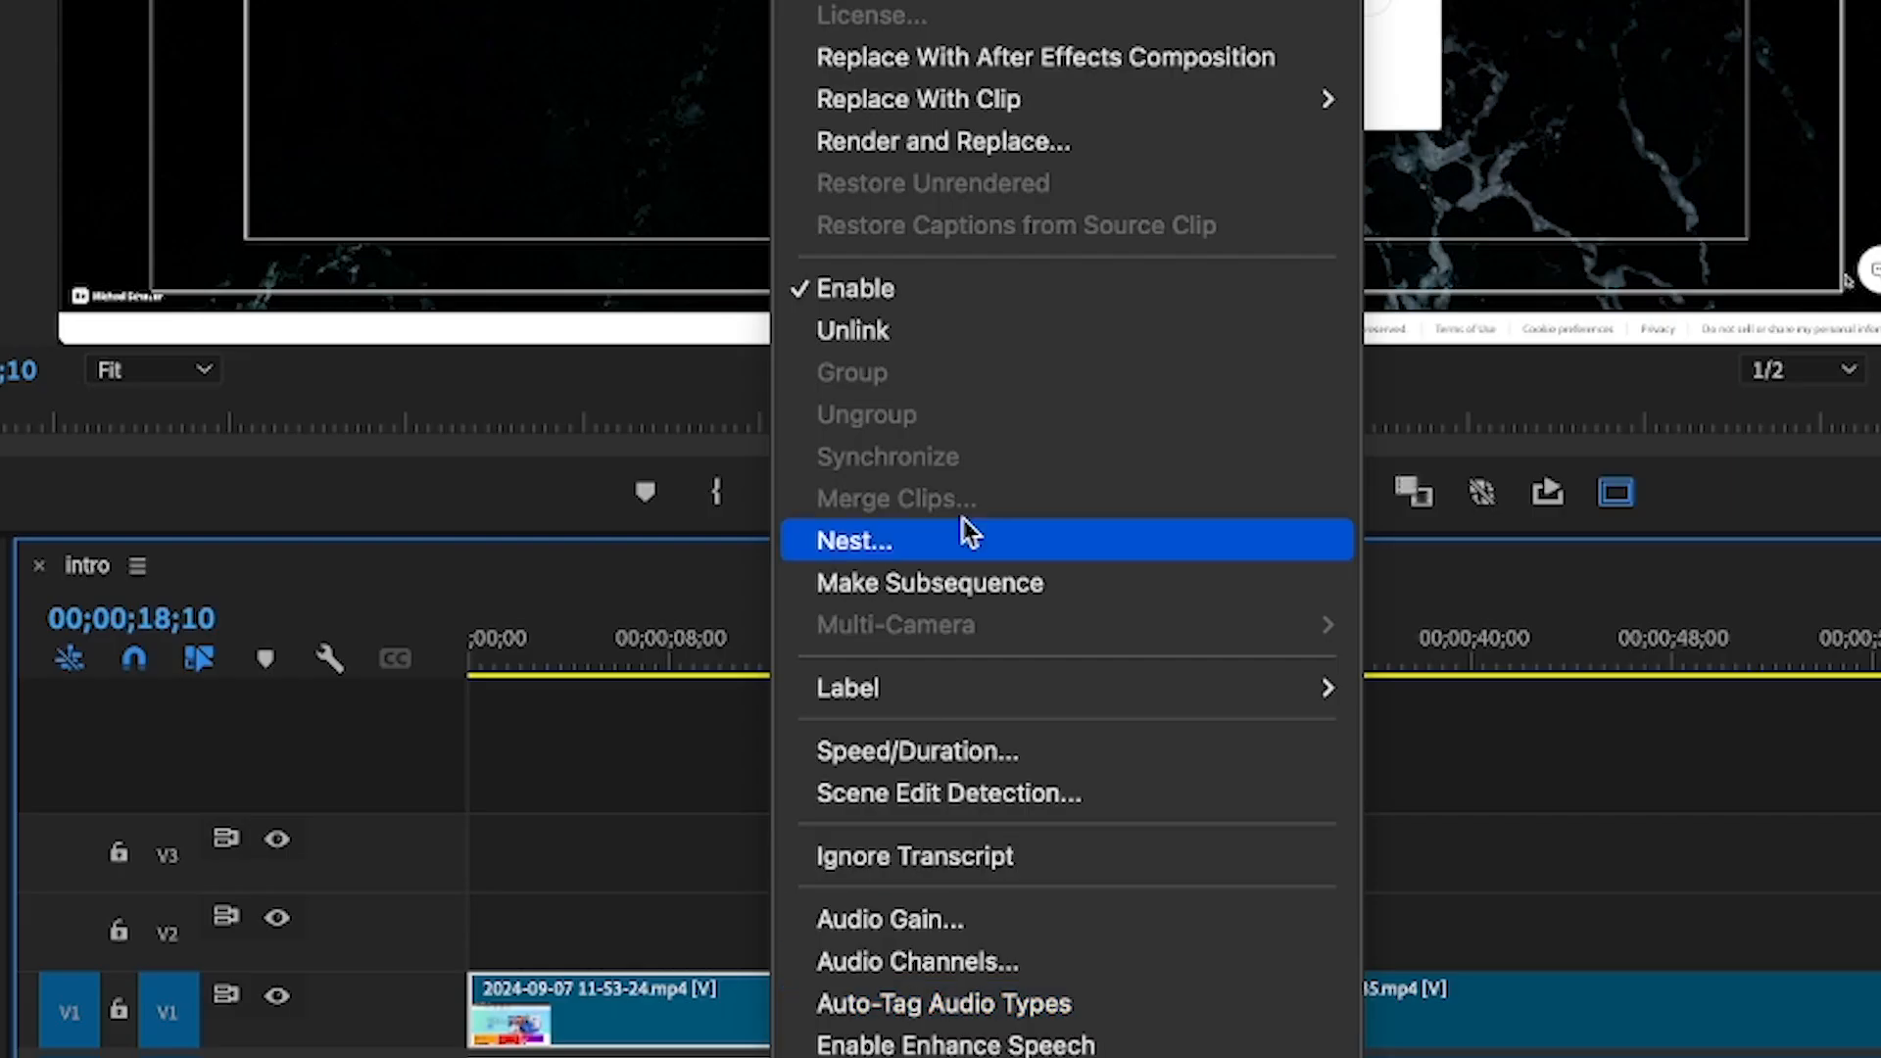
left_click(937, 344)
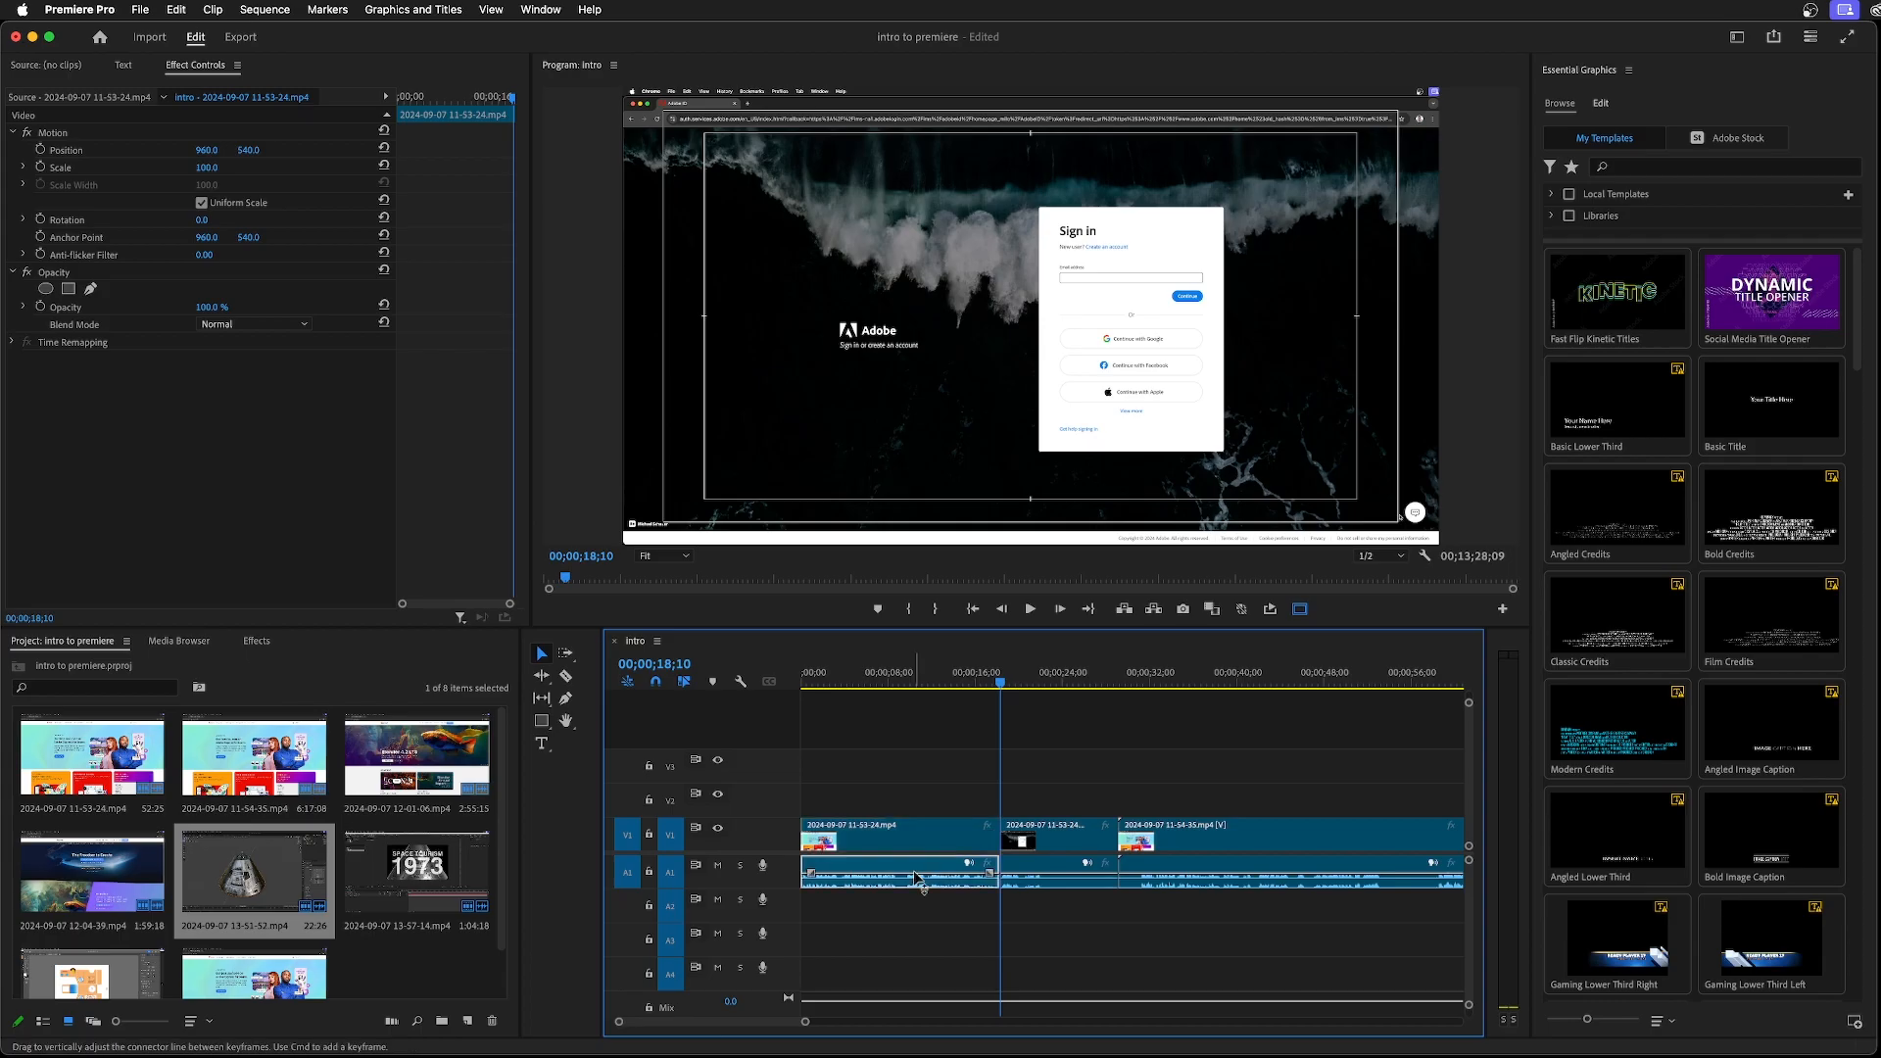
key("Delete")
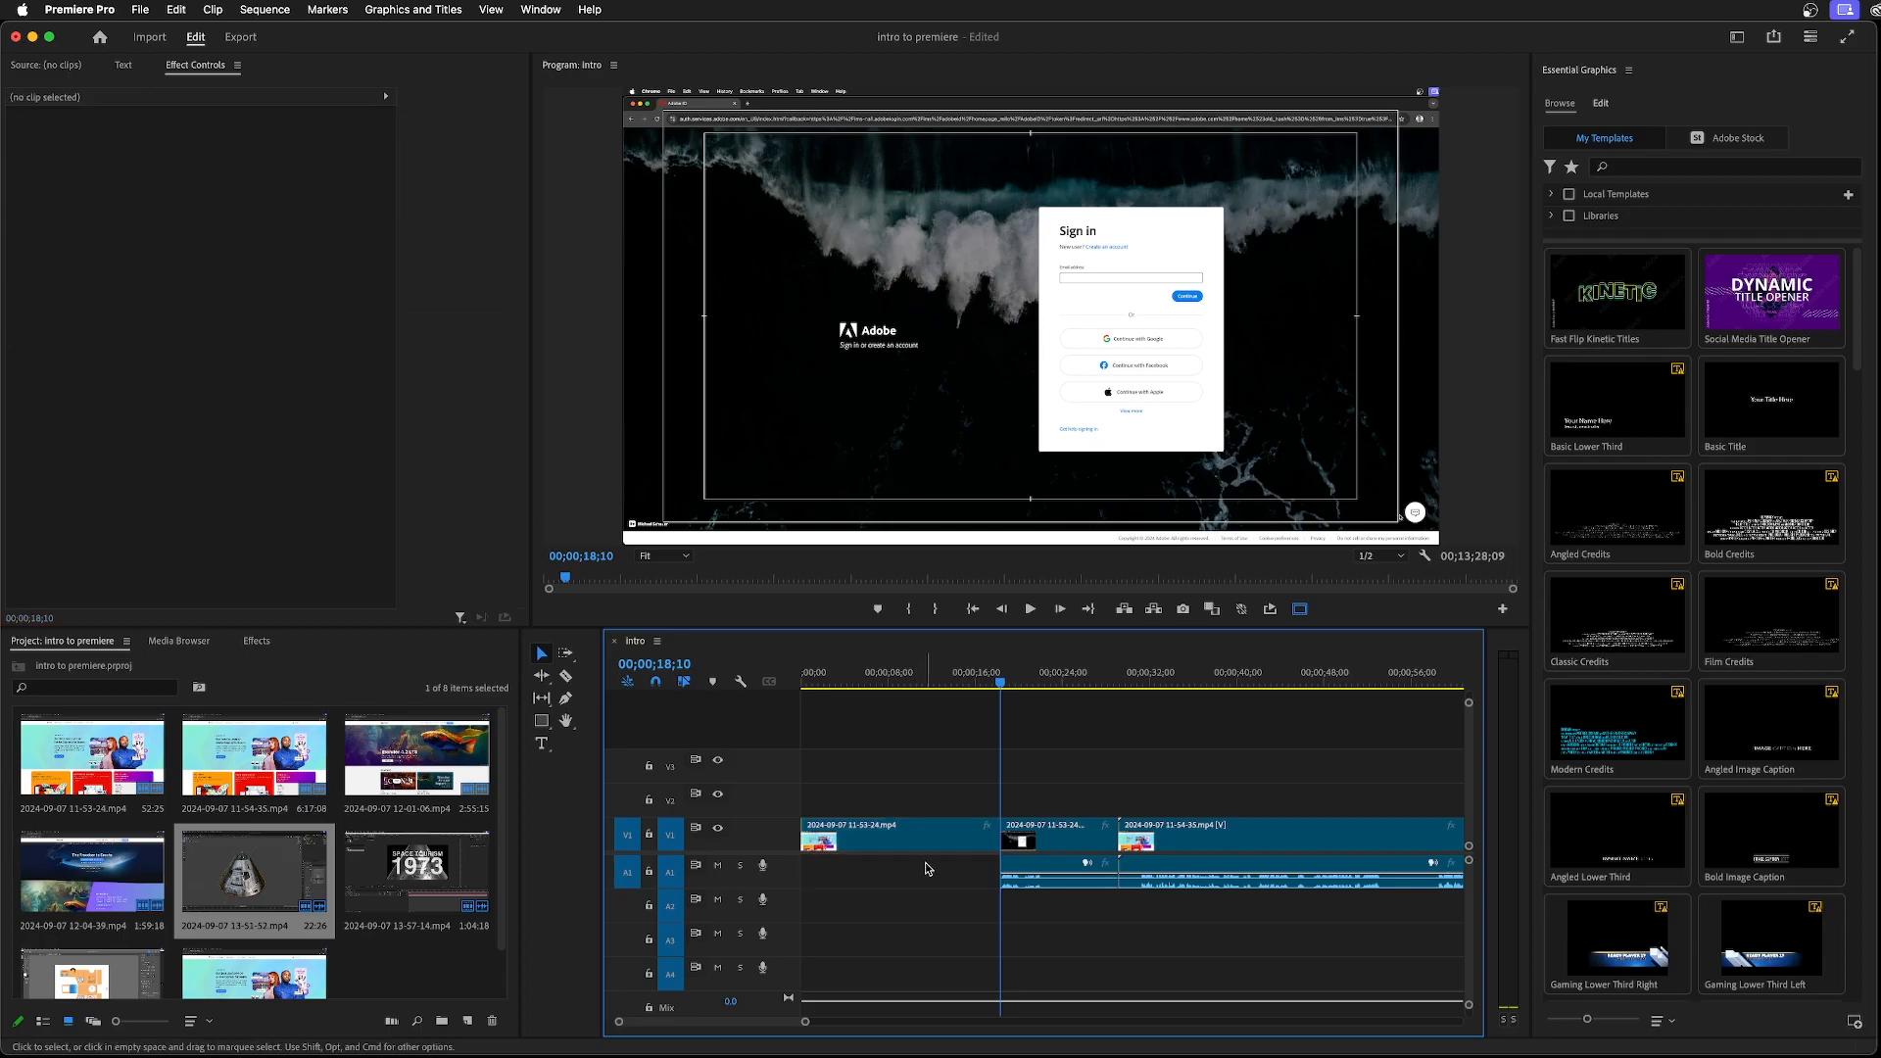
key("super+z")
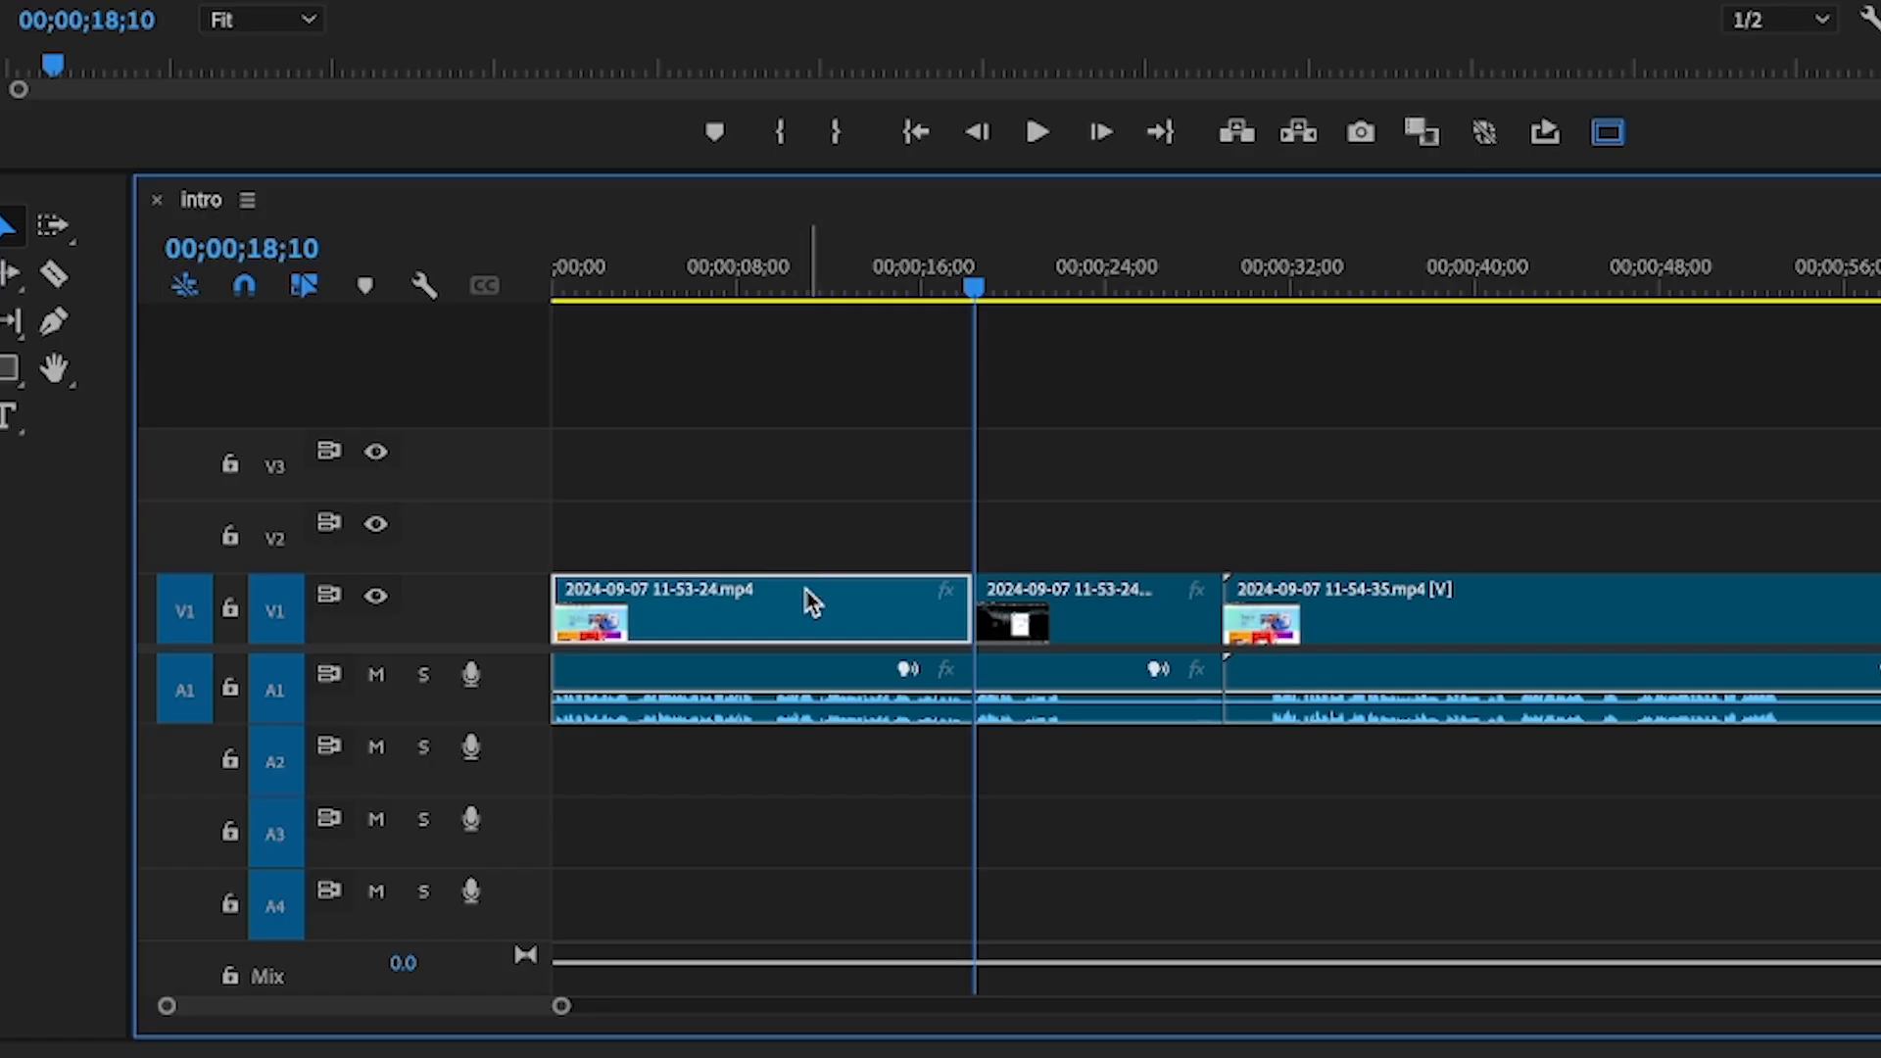
Select the first clip's video on V1 and audio on A1 and link them again
left_click(757, 674)
left_click(761, 495)
left_click_drag(761, 496, 772, 834)
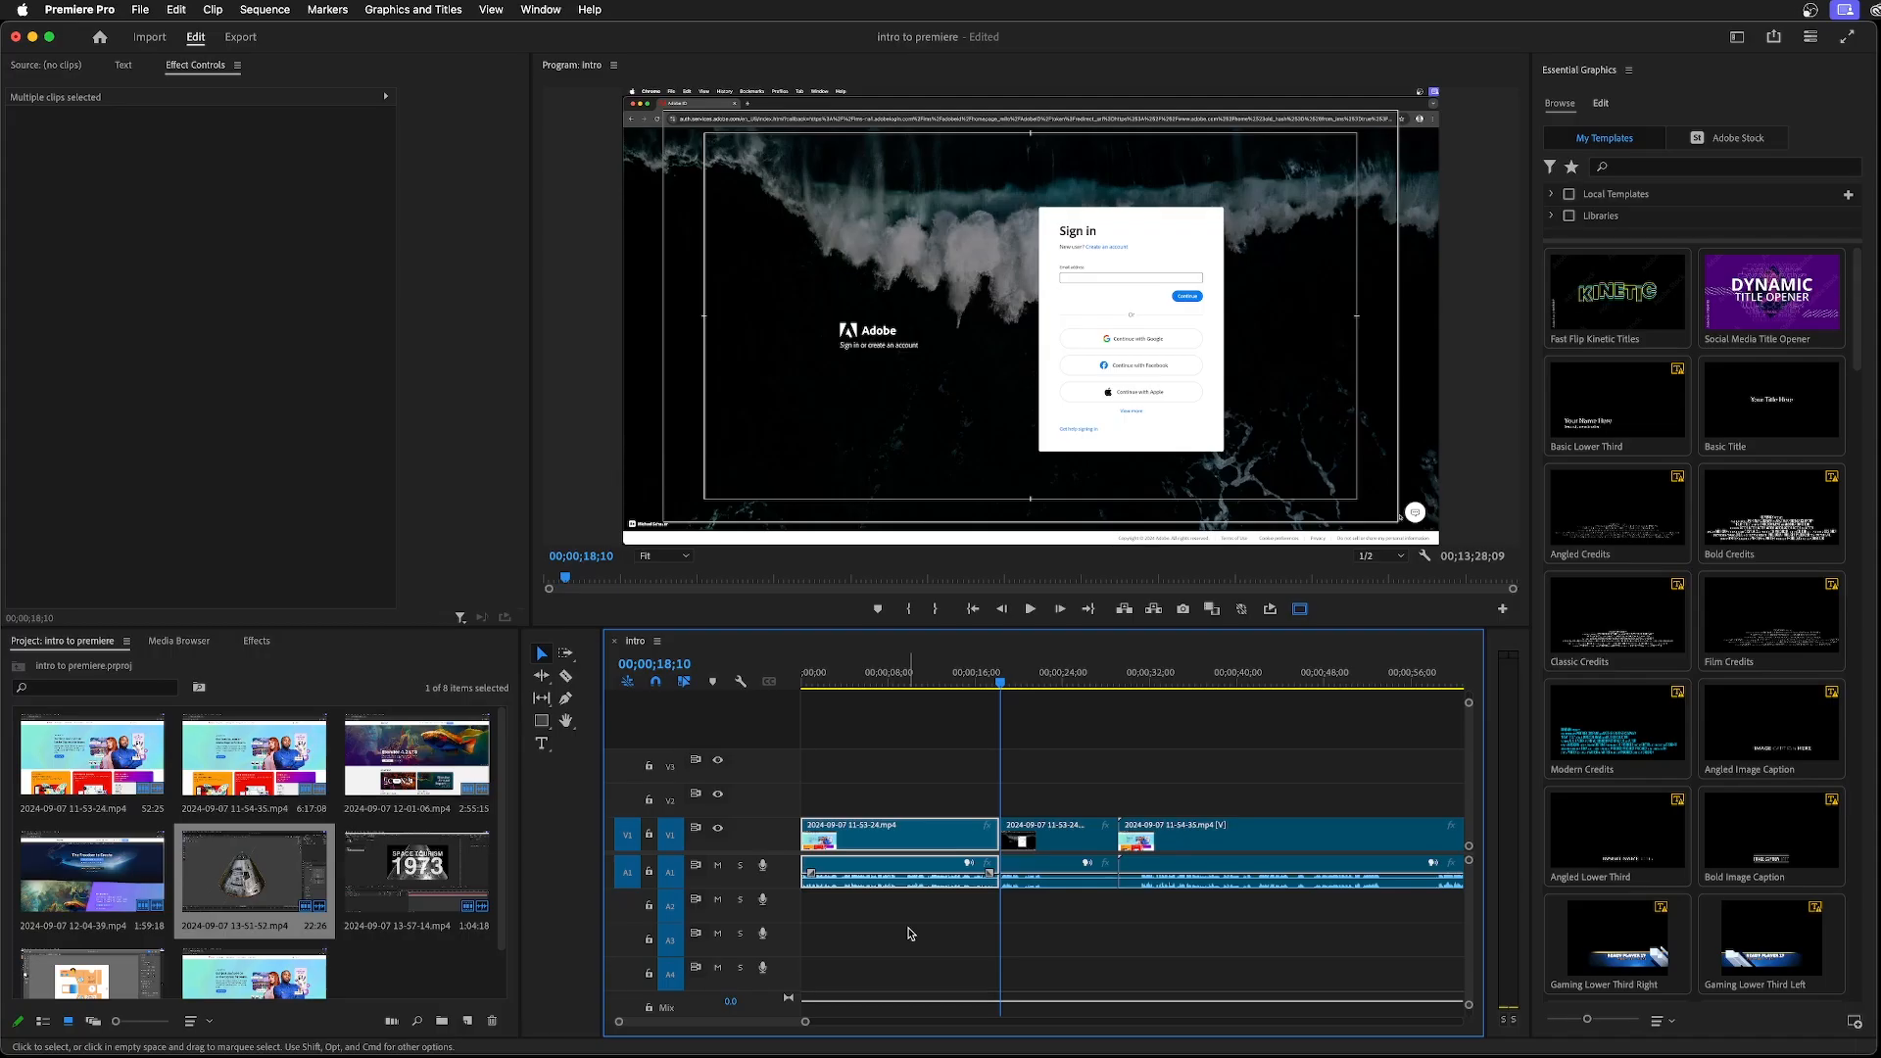
right_click(955, 847)
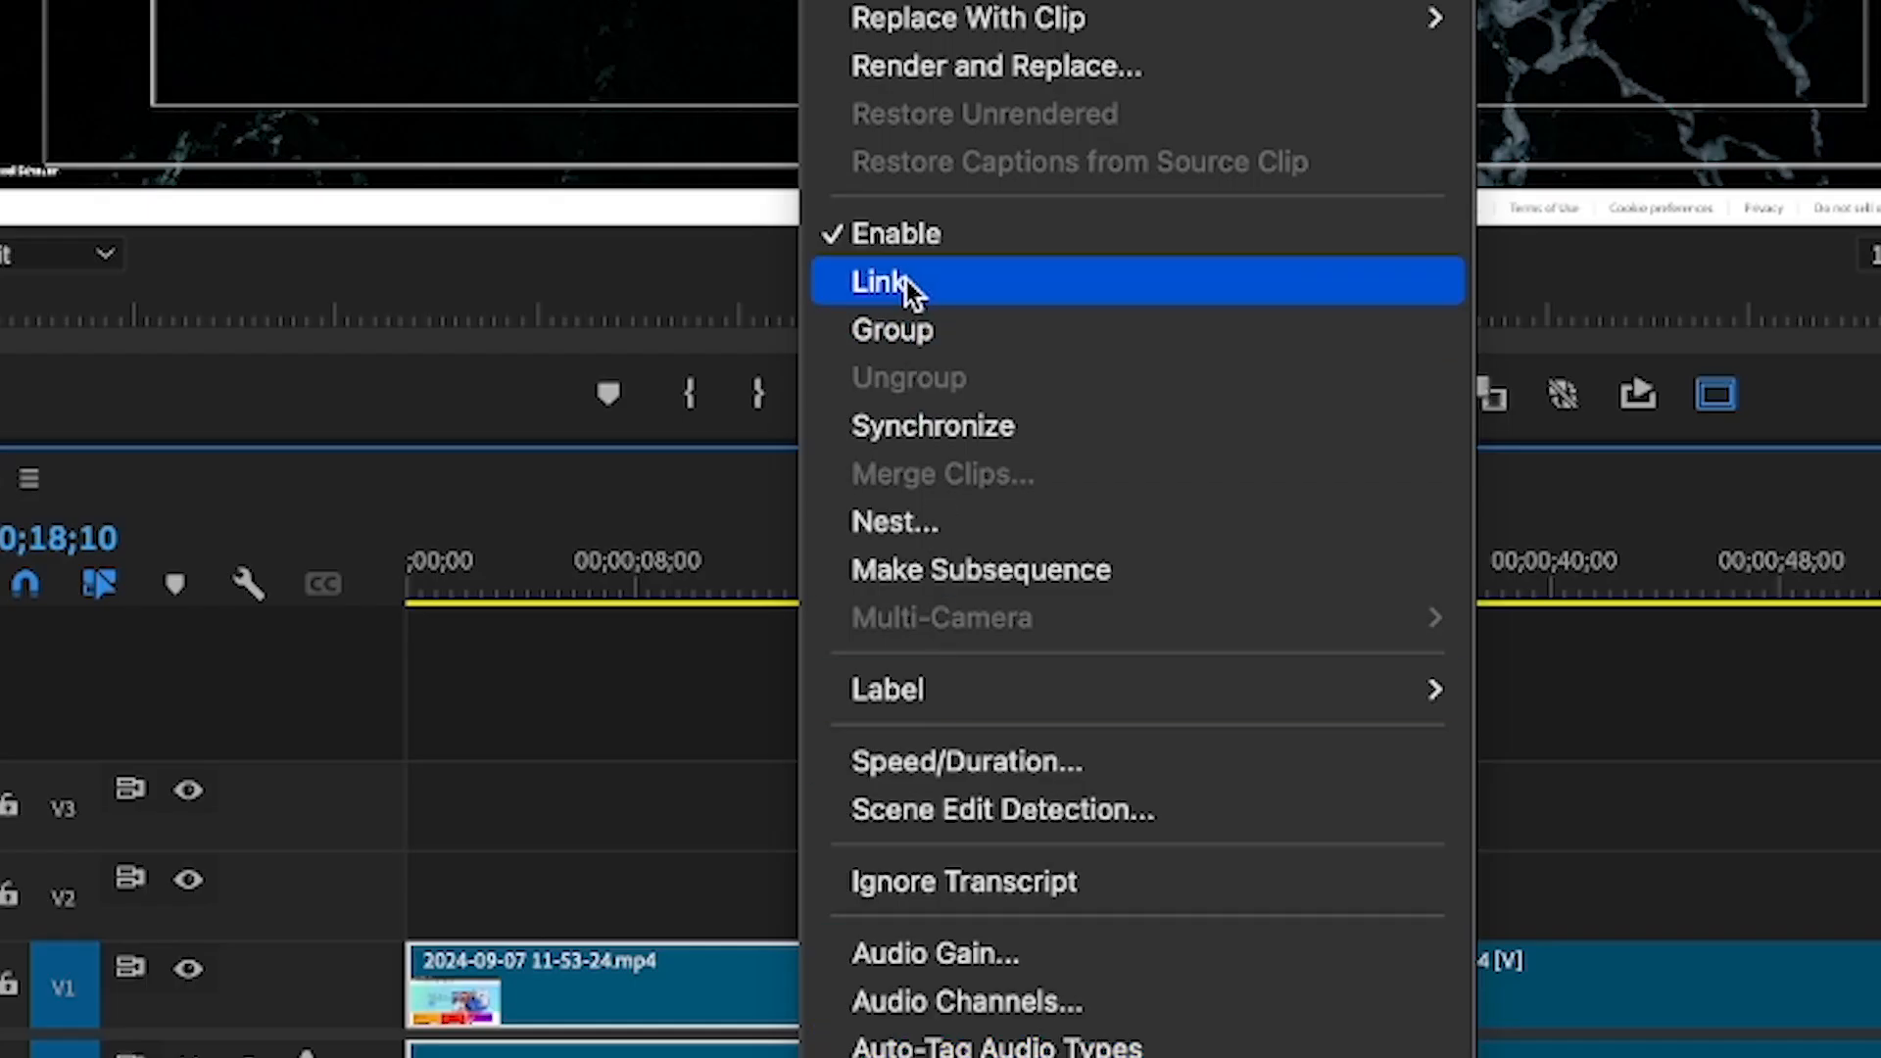
left_click(907, 281)
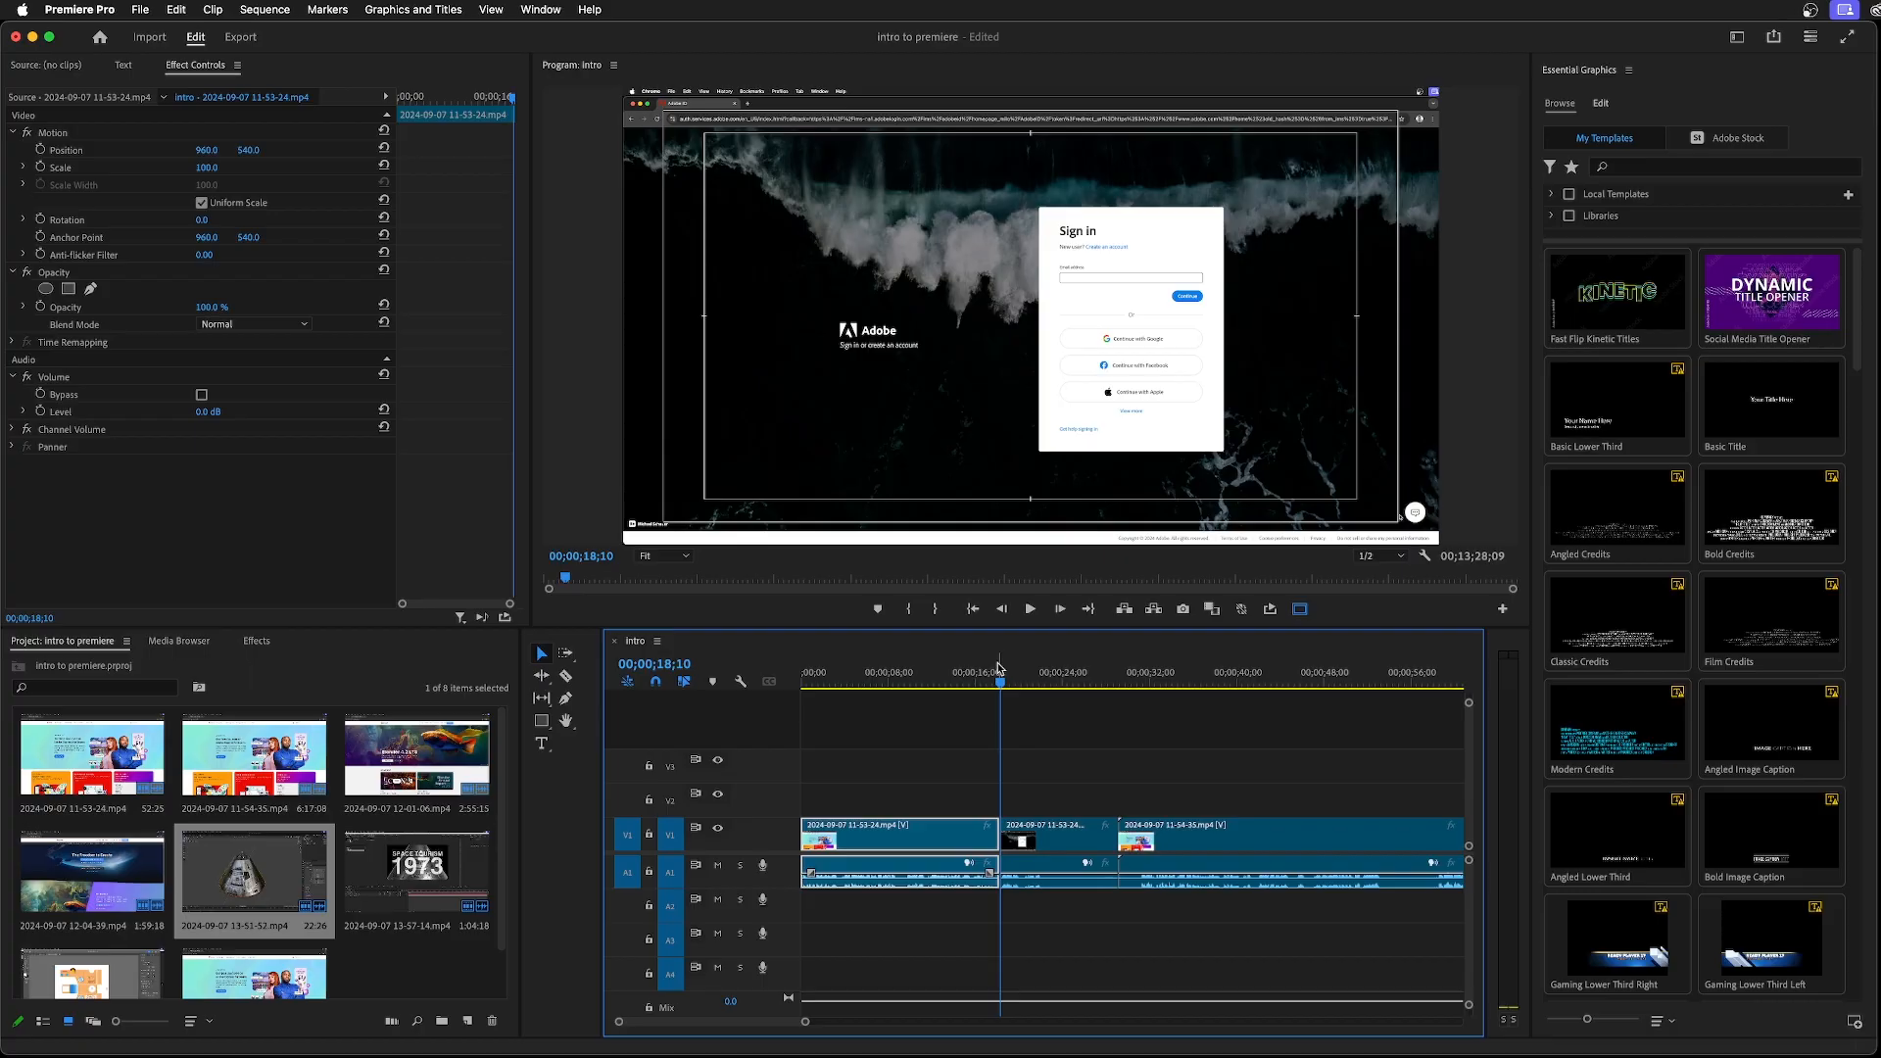
Try marking an in-to-out range from 00;00;04;13 to 00;00;09;26, and clear both the in and out points
left_click_drag(1000, 686, 910, 683)
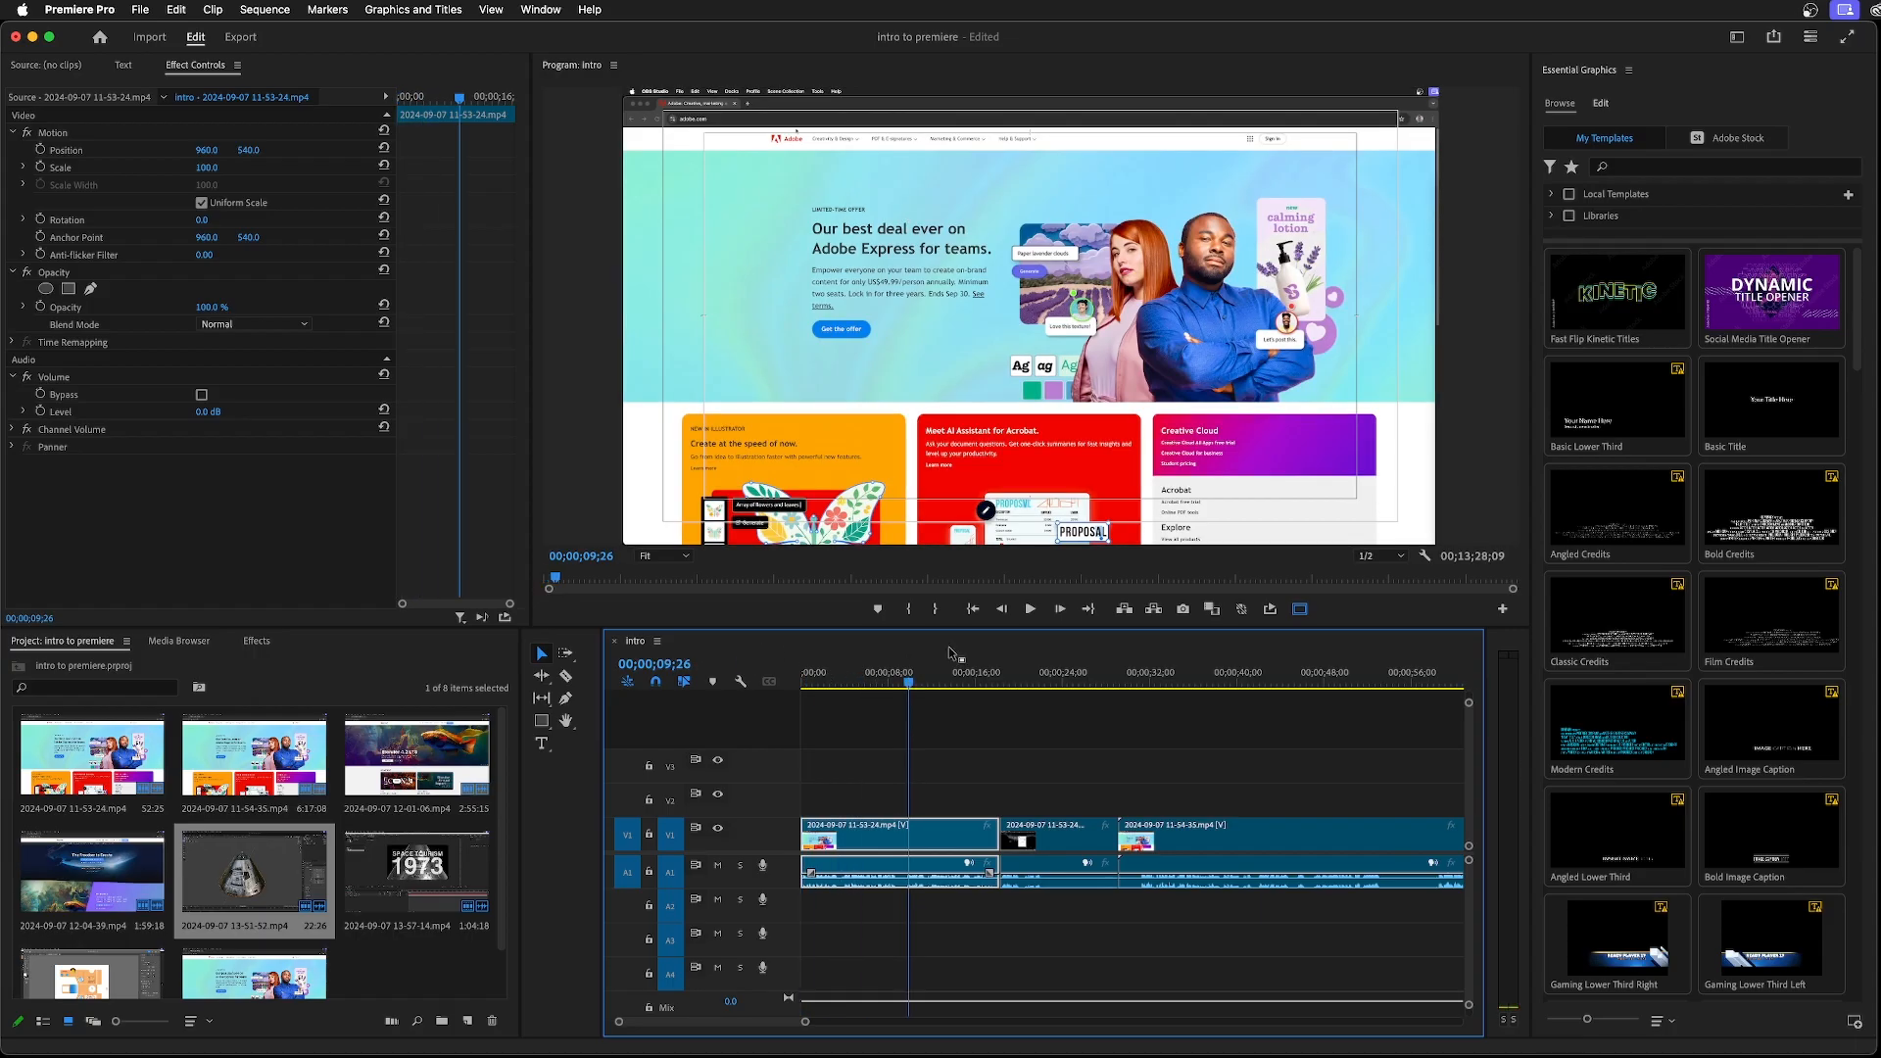
key("o")
left_click_drag(907, 680, 855, 678)
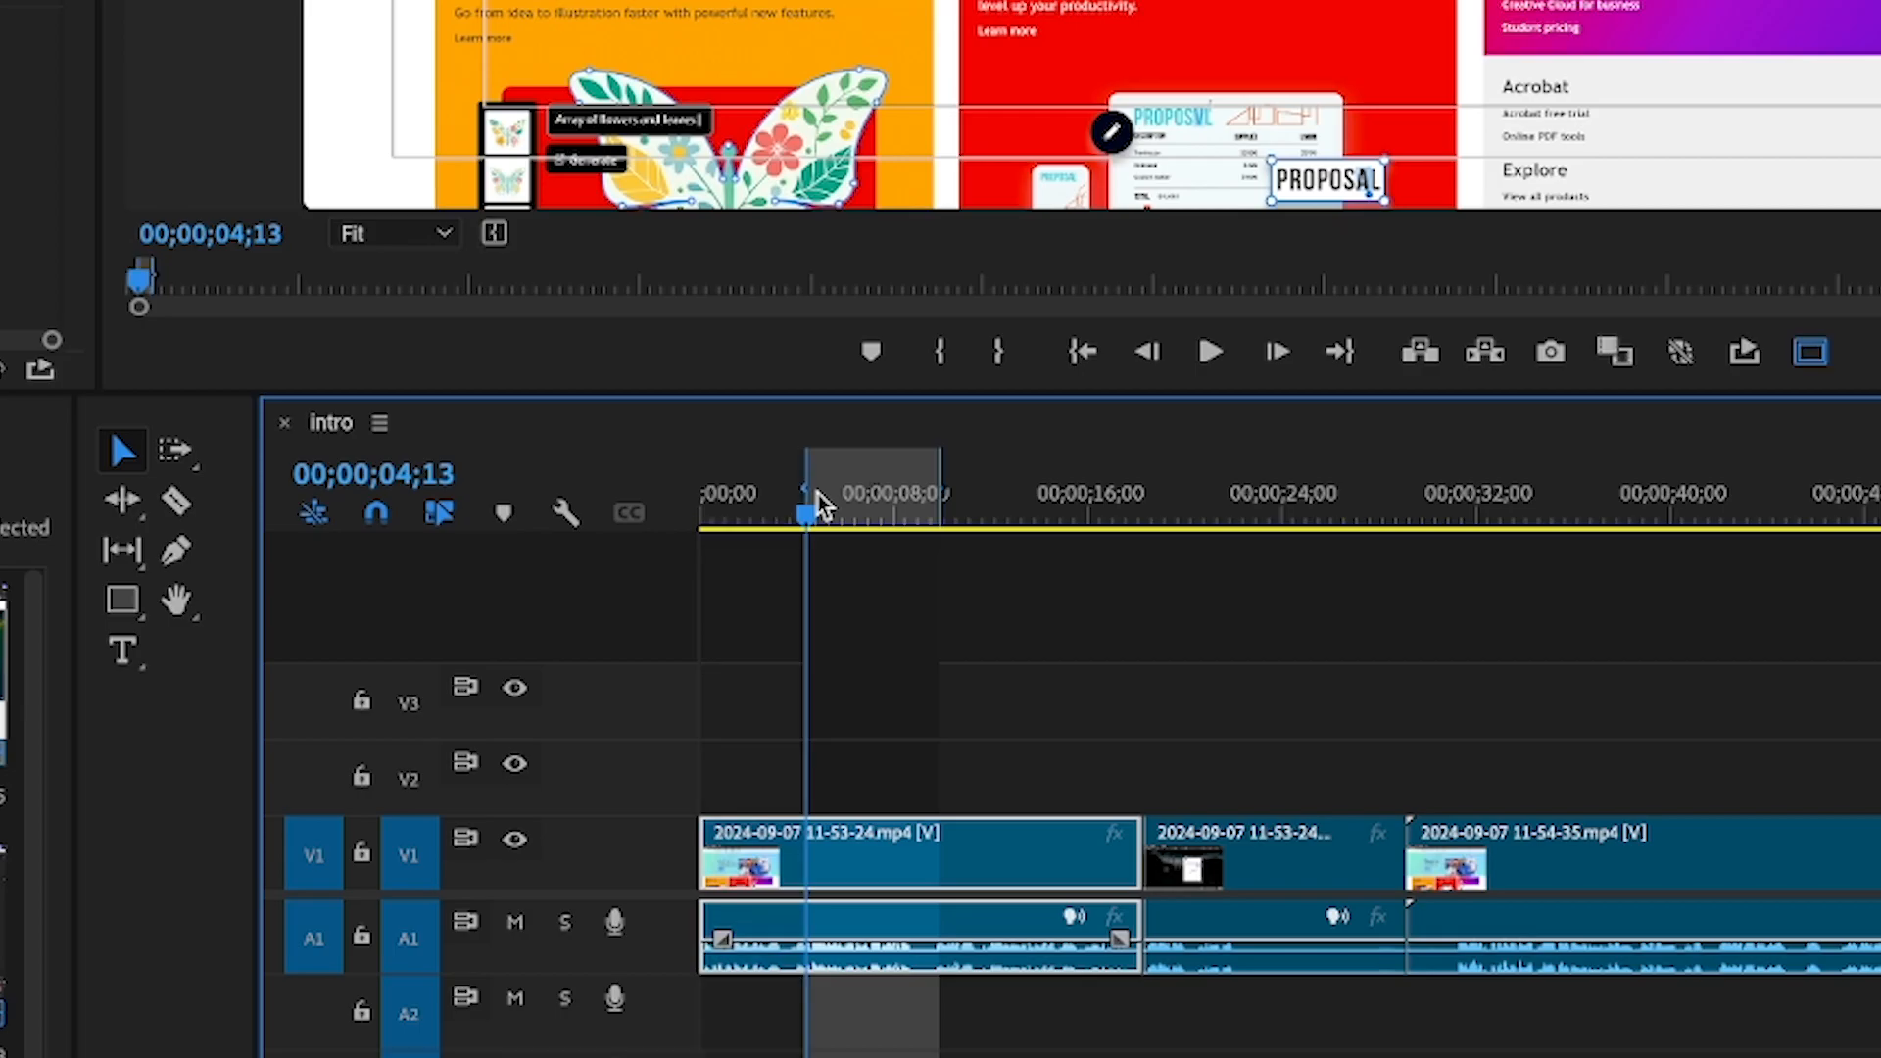
left_click_drag(810, 512, 879, 516)
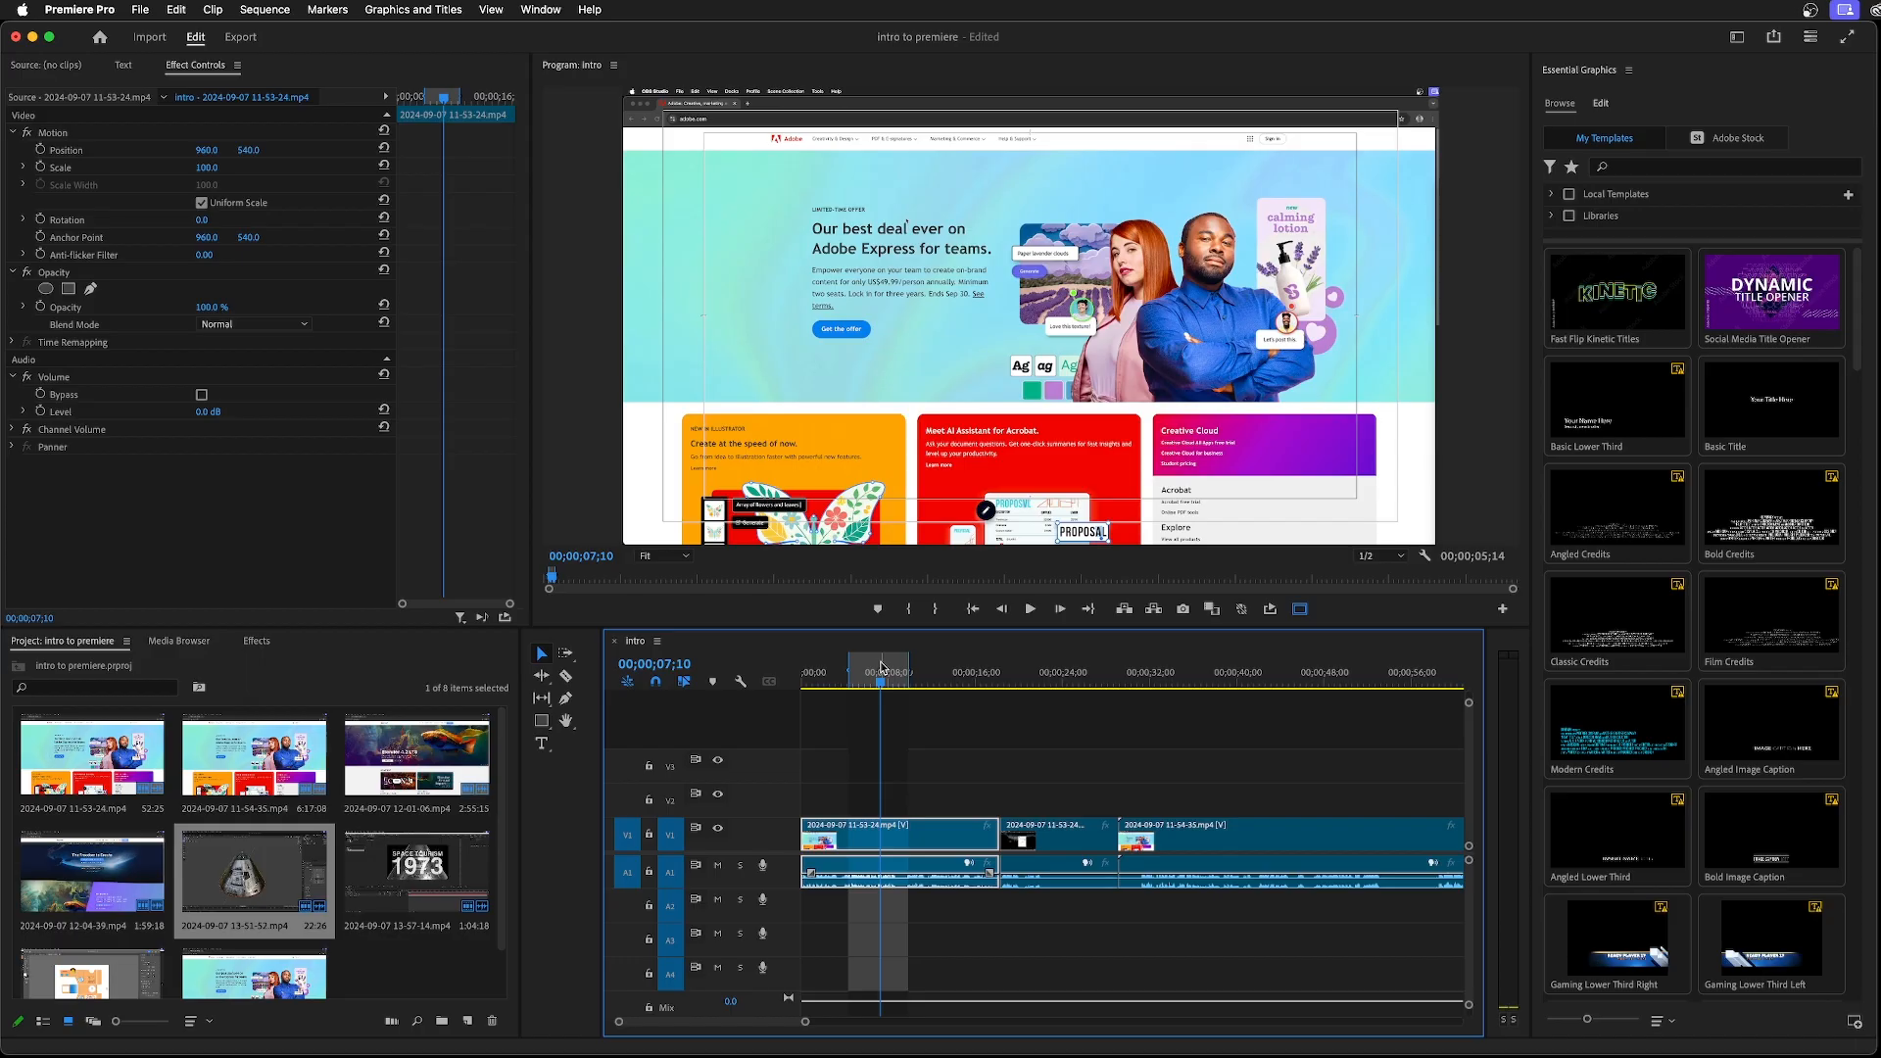
right_click(881, 666)
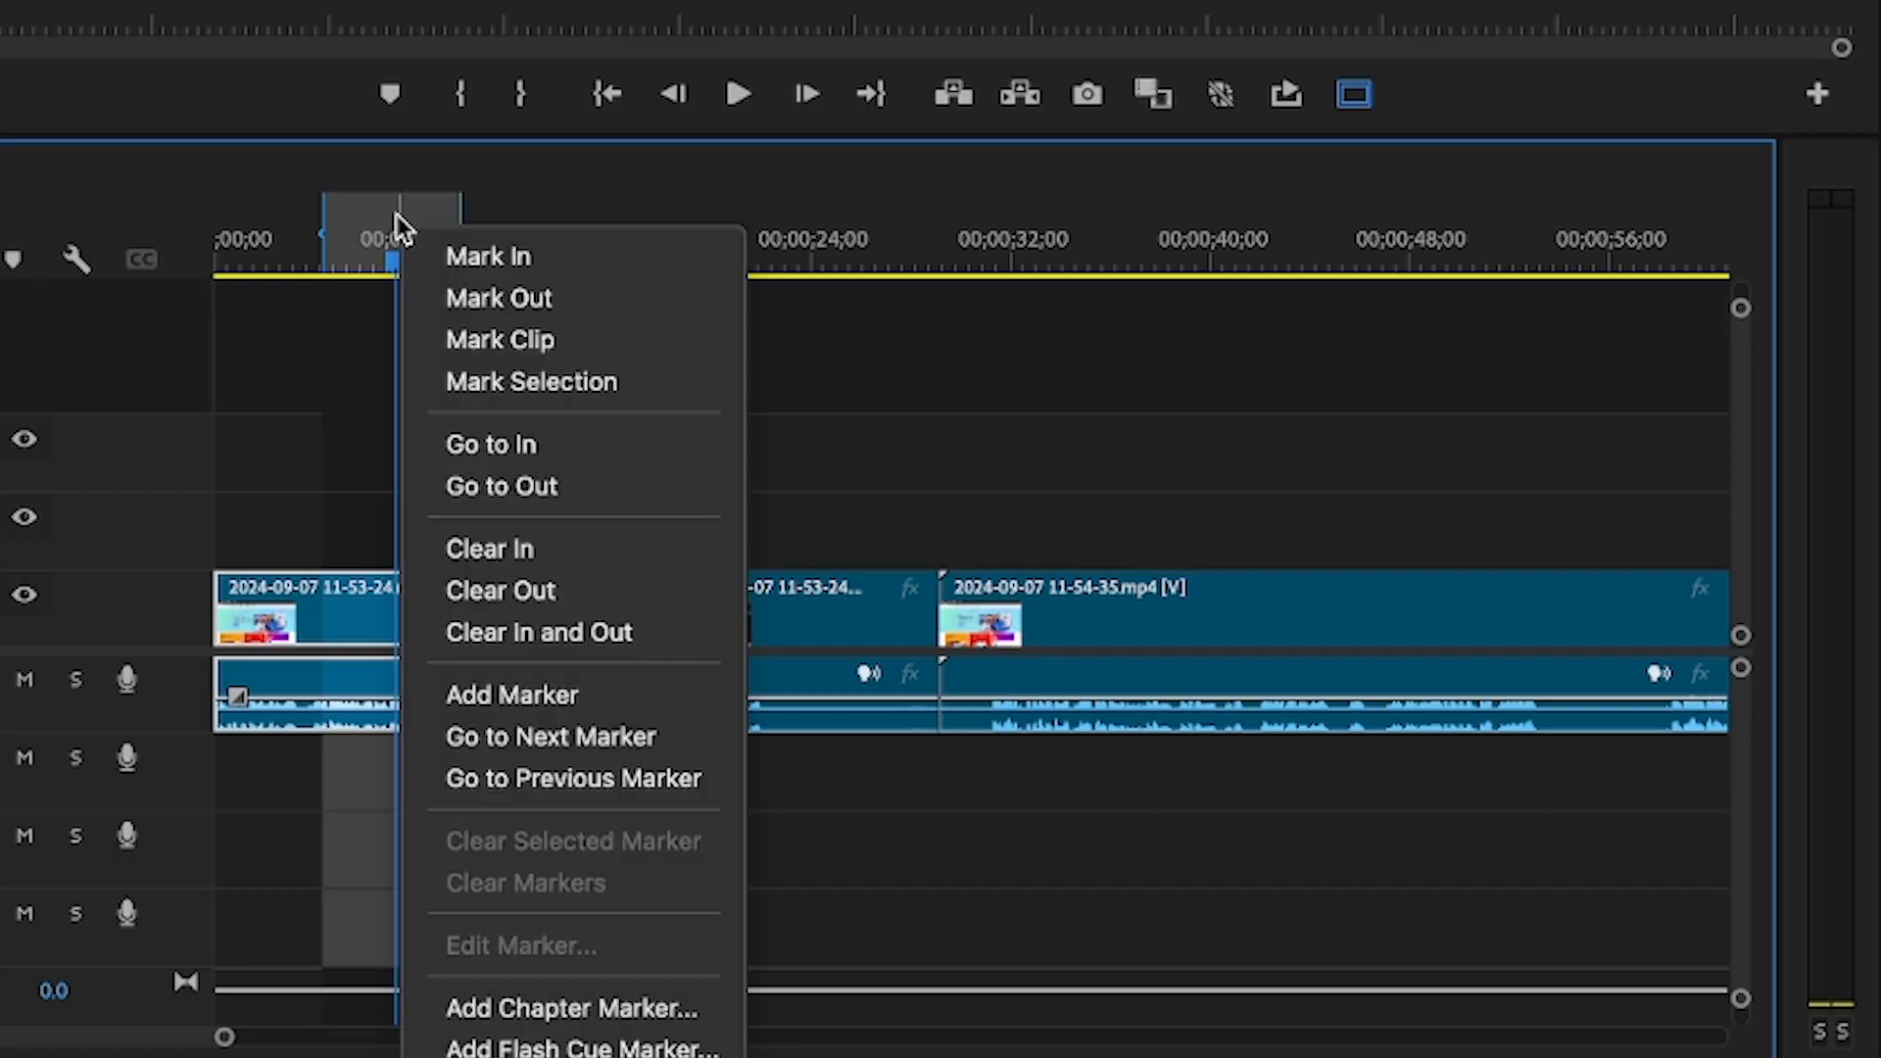
left_click(516, 629)
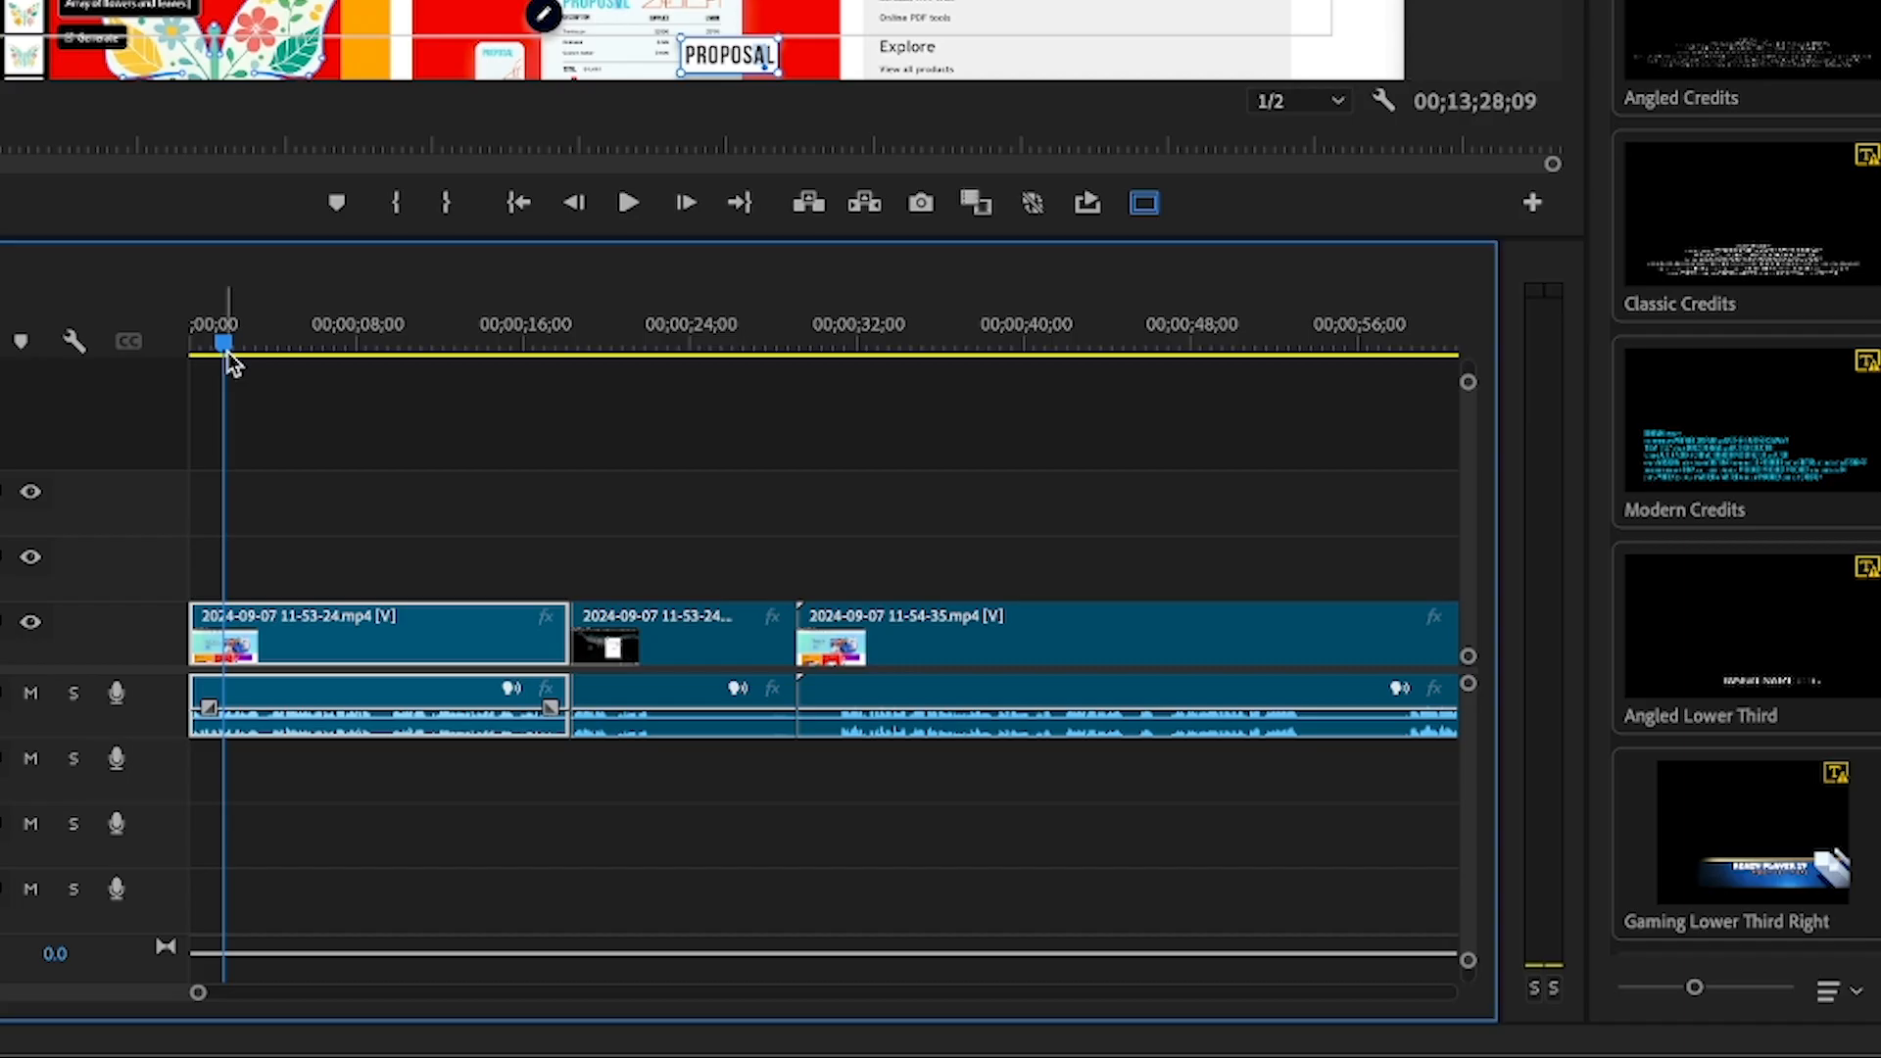
Play part of the first clip to check its audio level, and mark the range from the sequence start to 00;00;18;06
key("space")
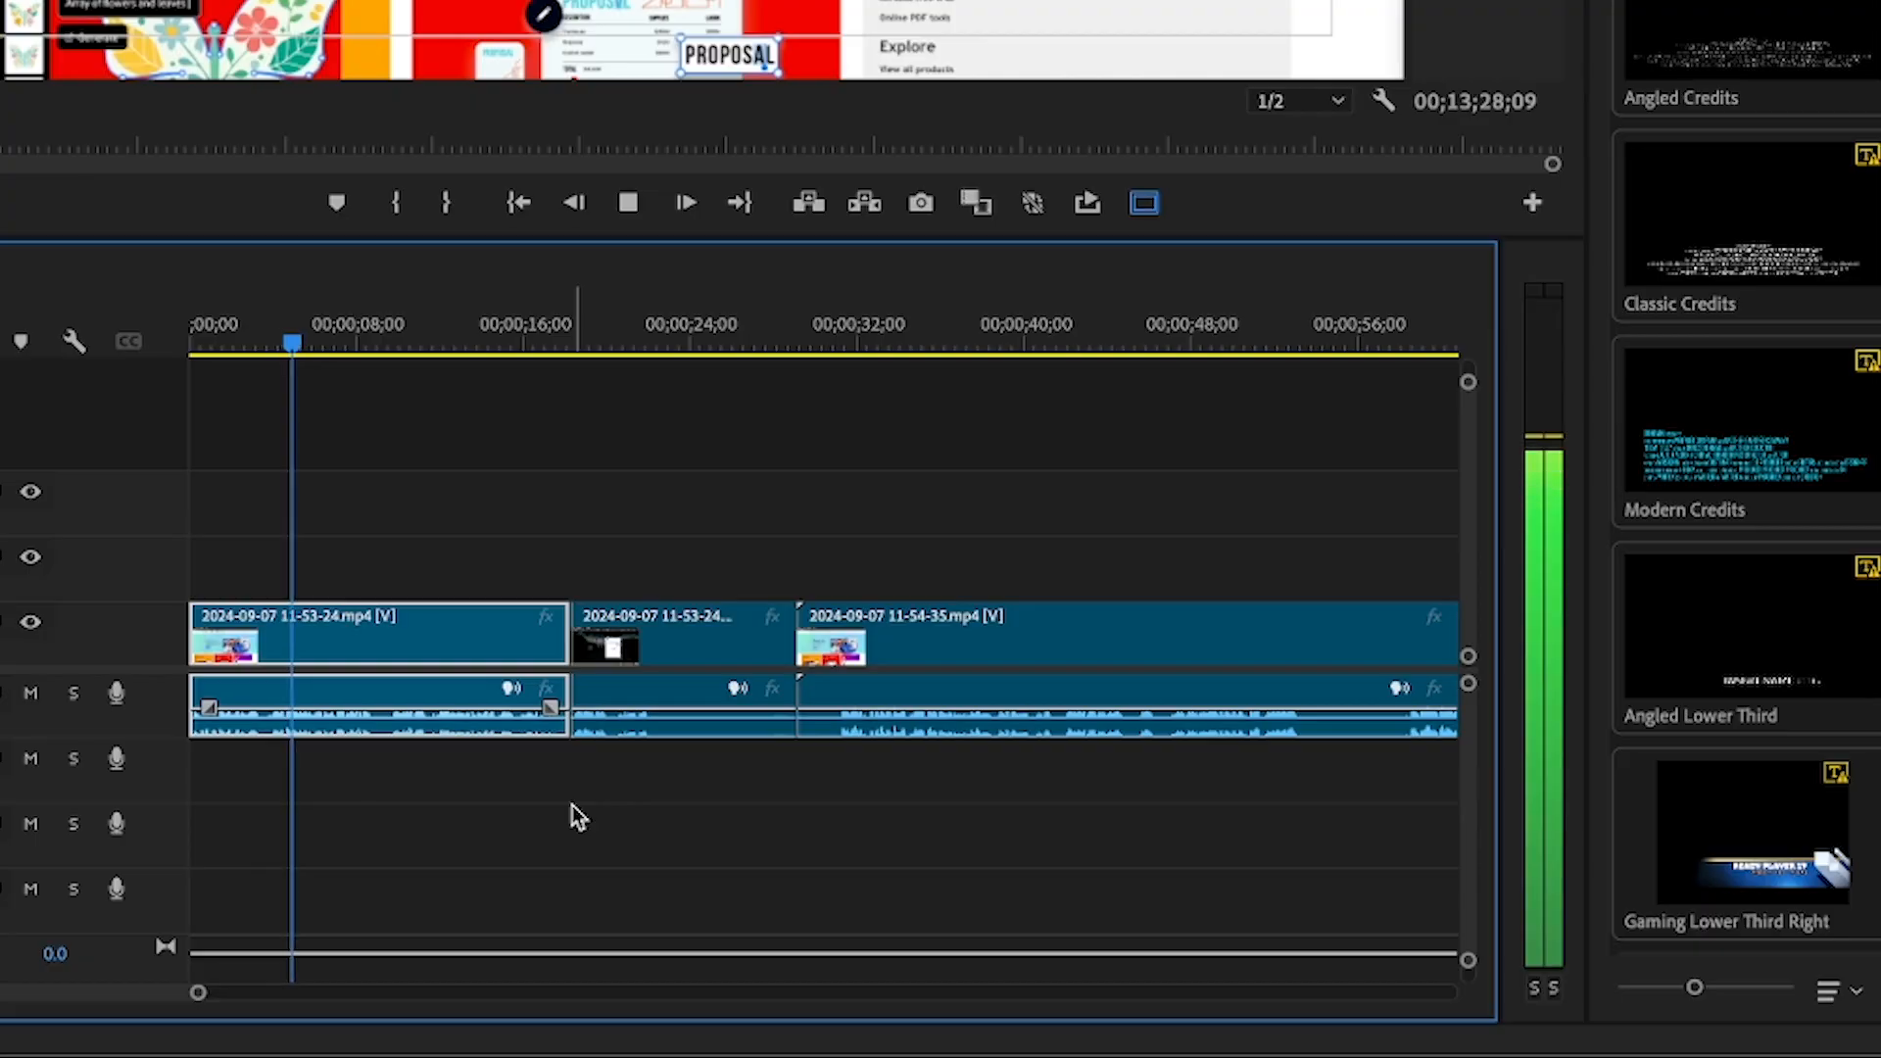
key("space")
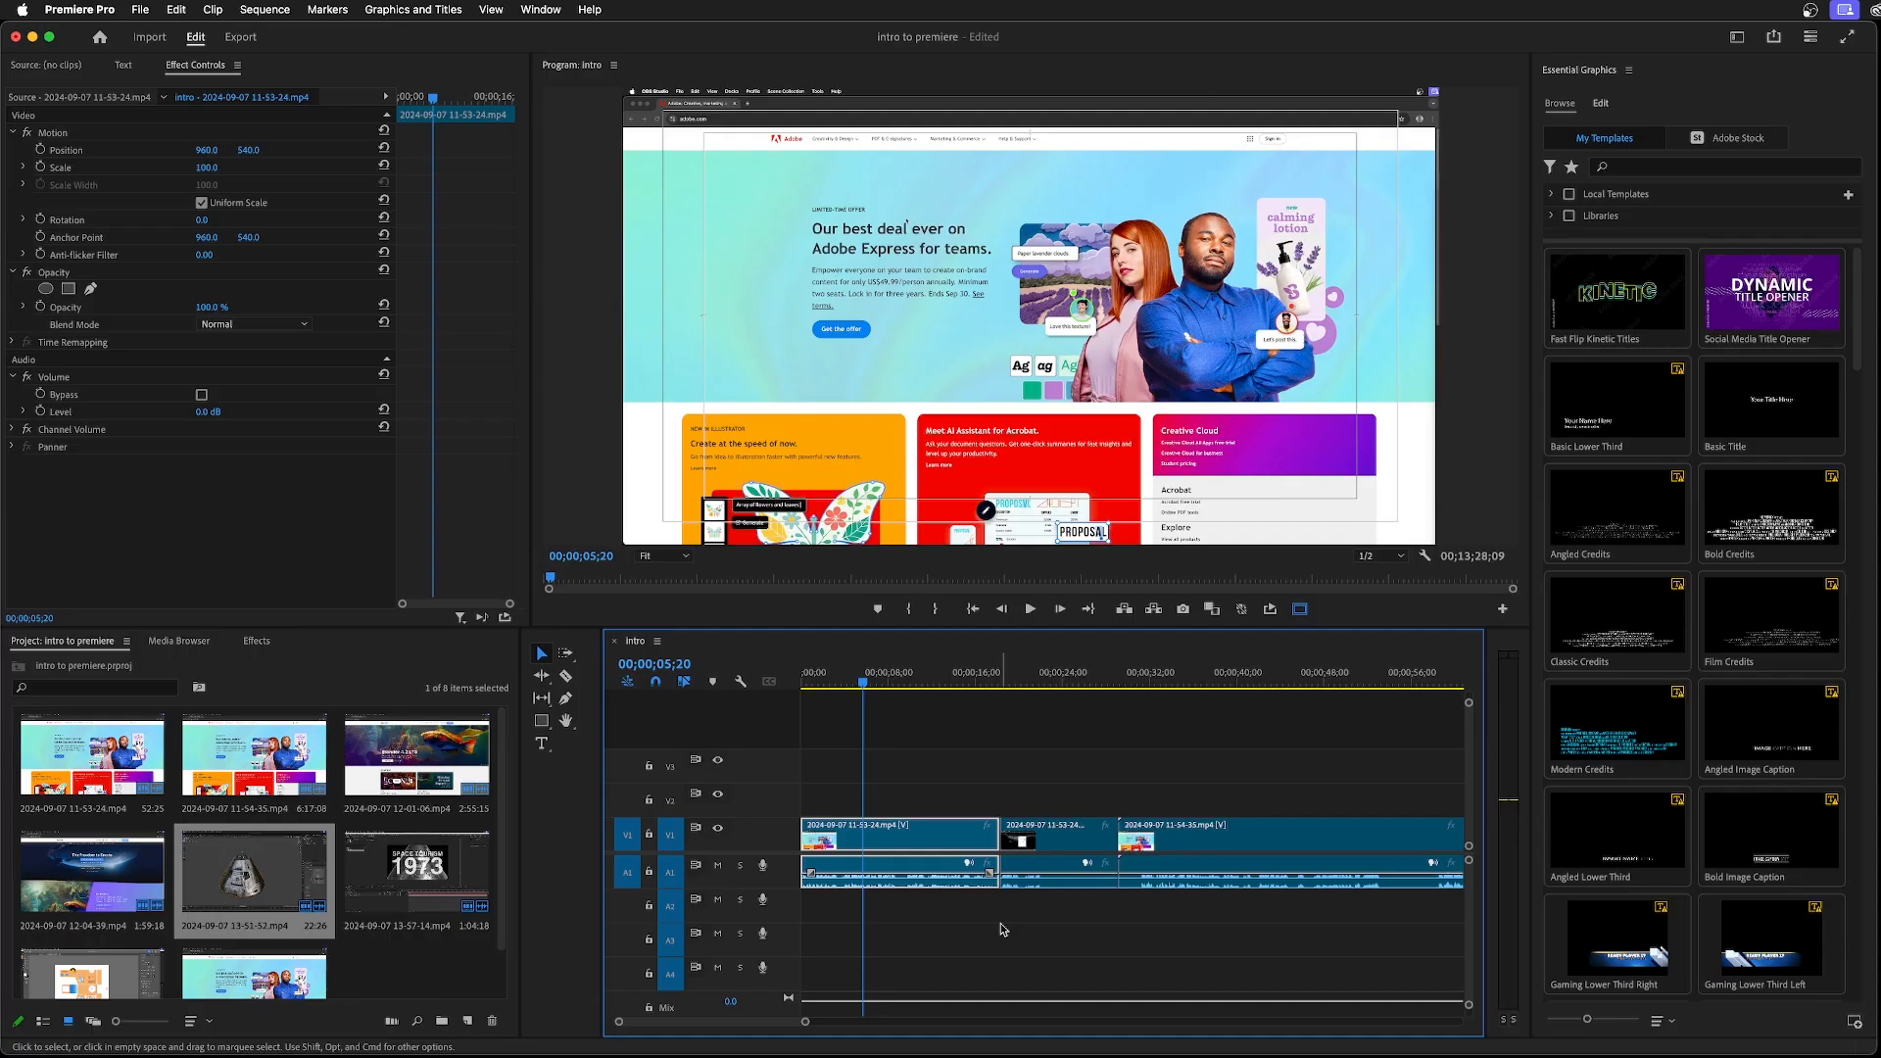
left_click_drag(864, 678, 999, 687)
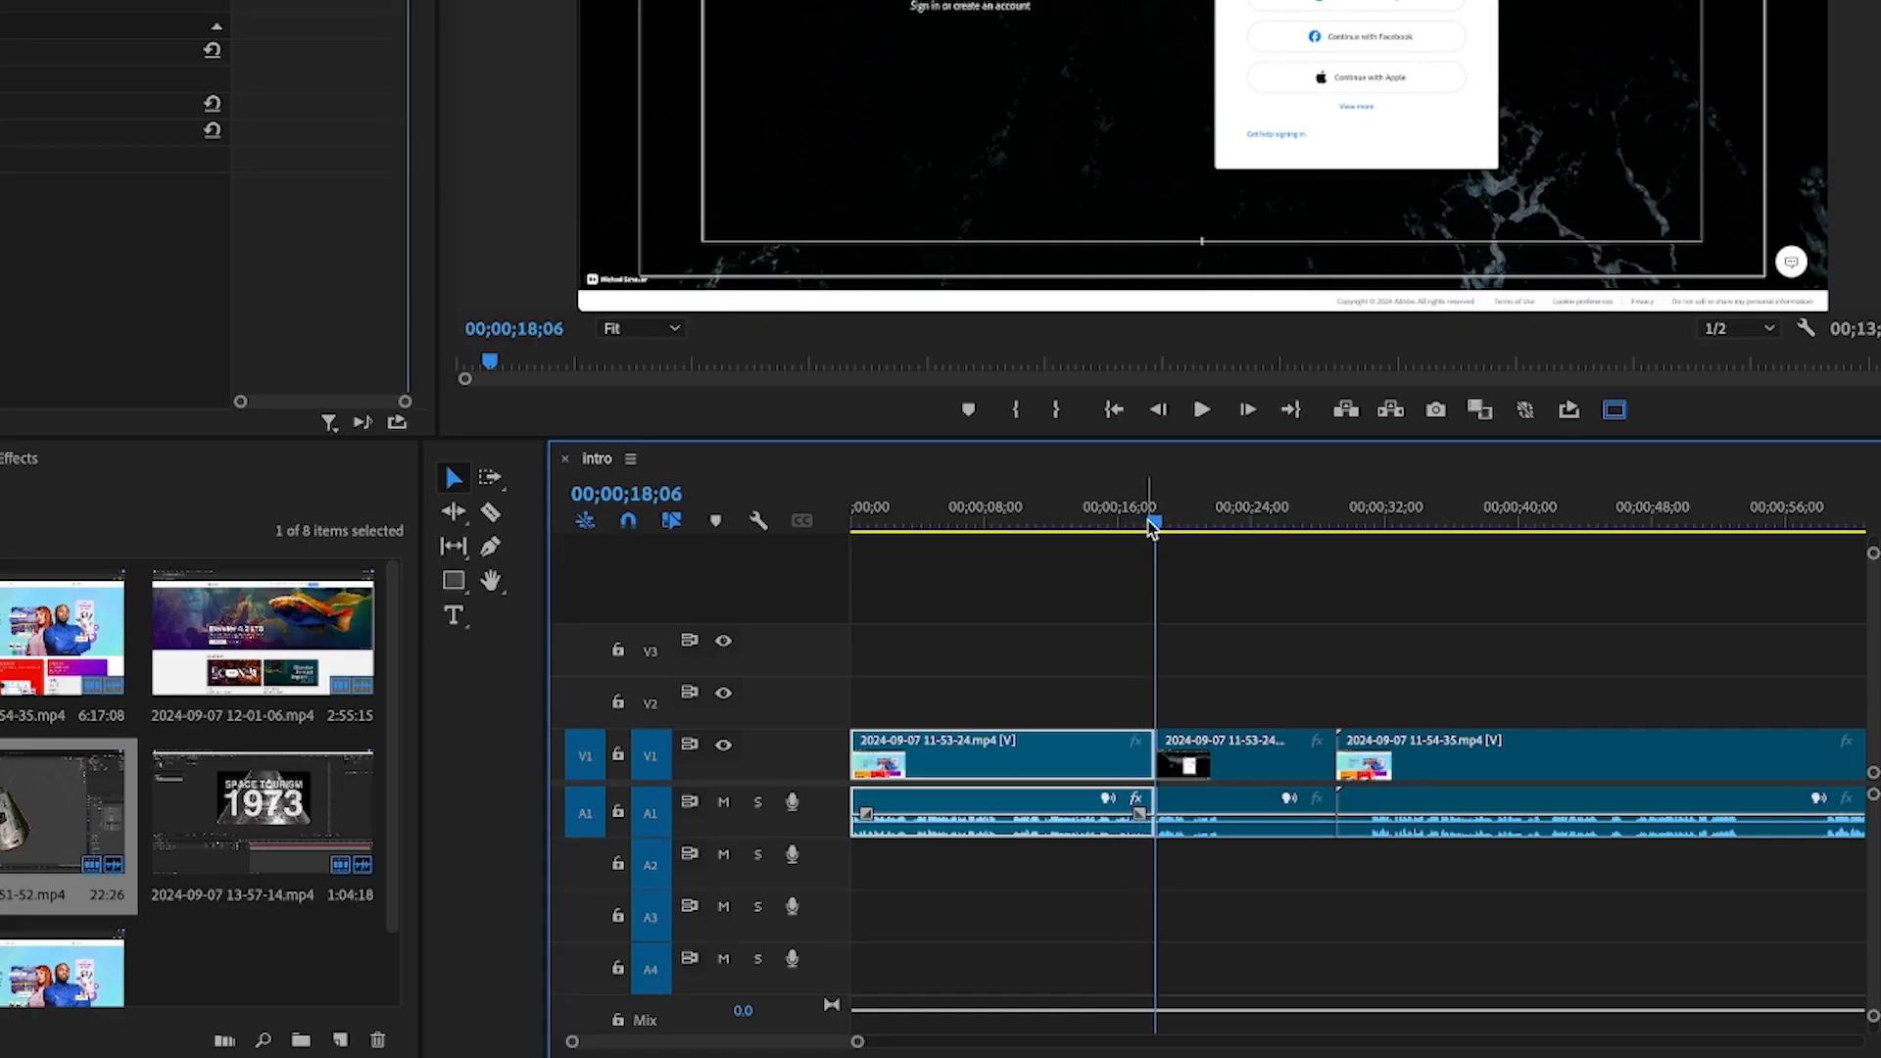
key("o")
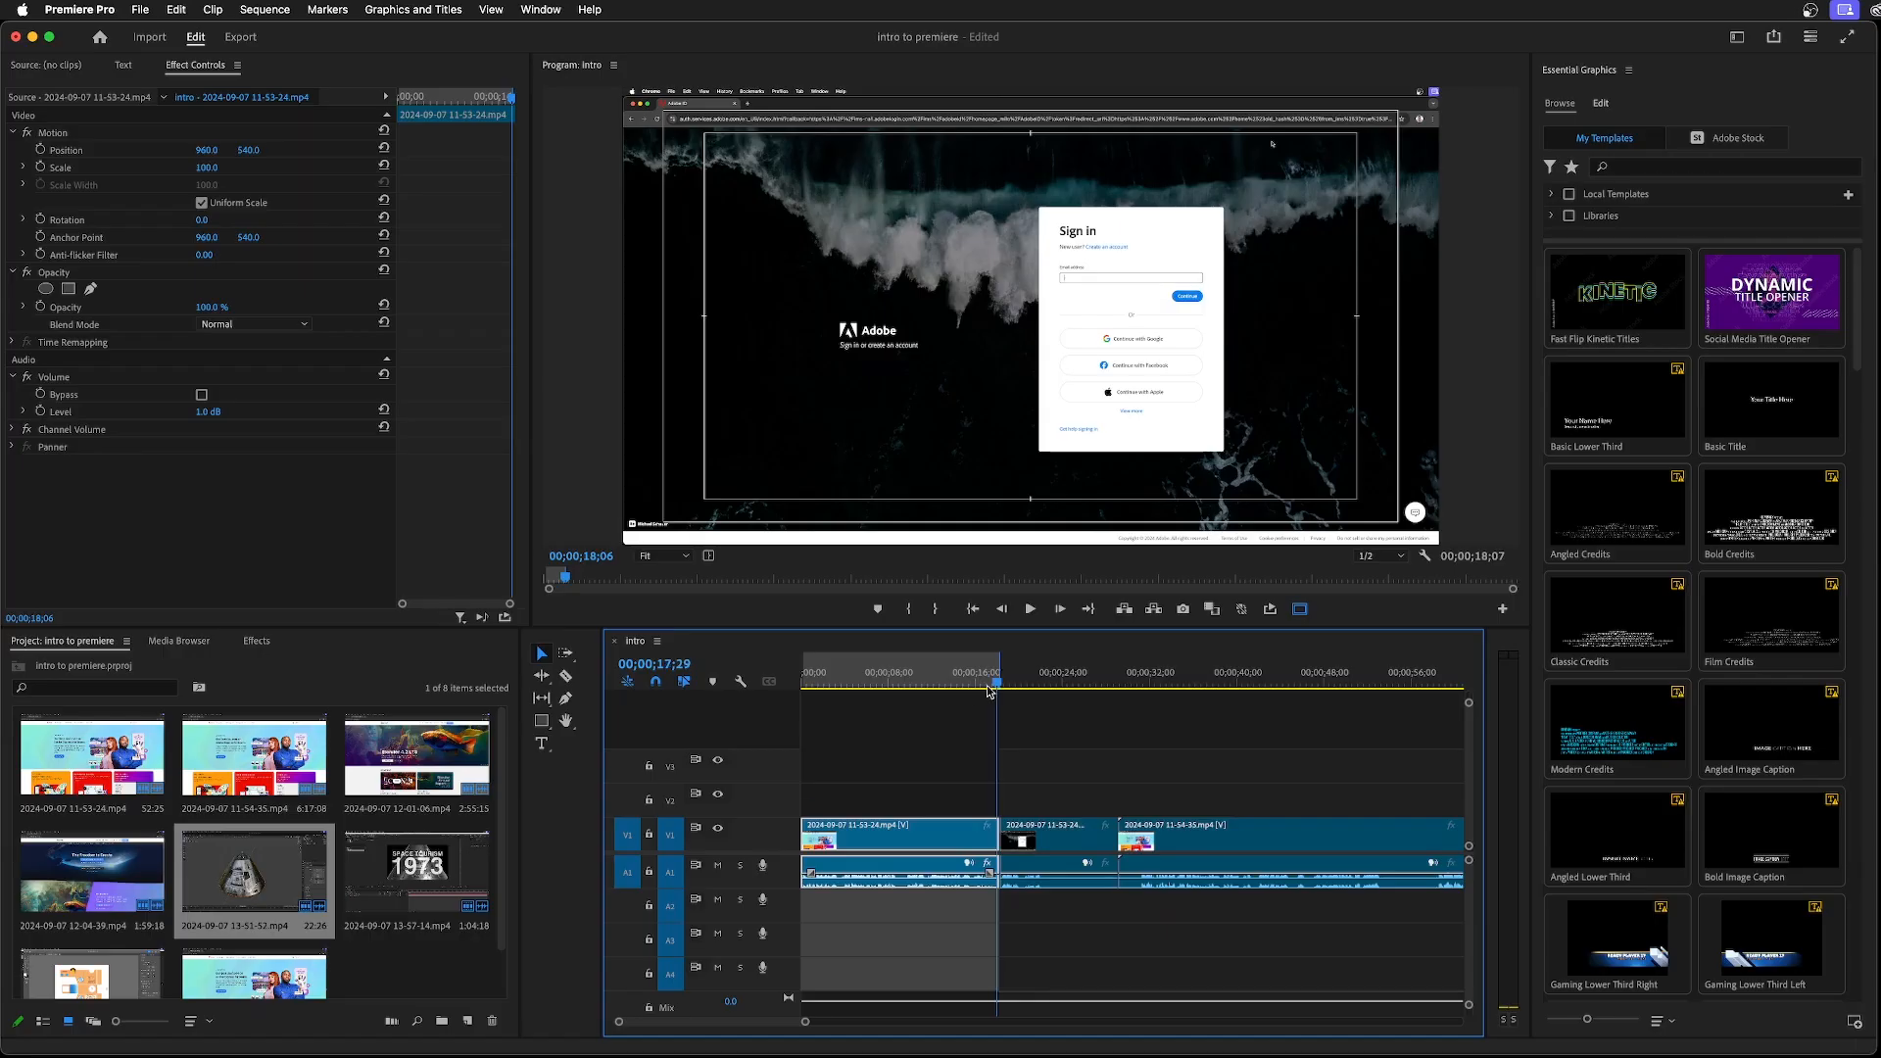
left_click_drag(1150, 523, 991, 529)
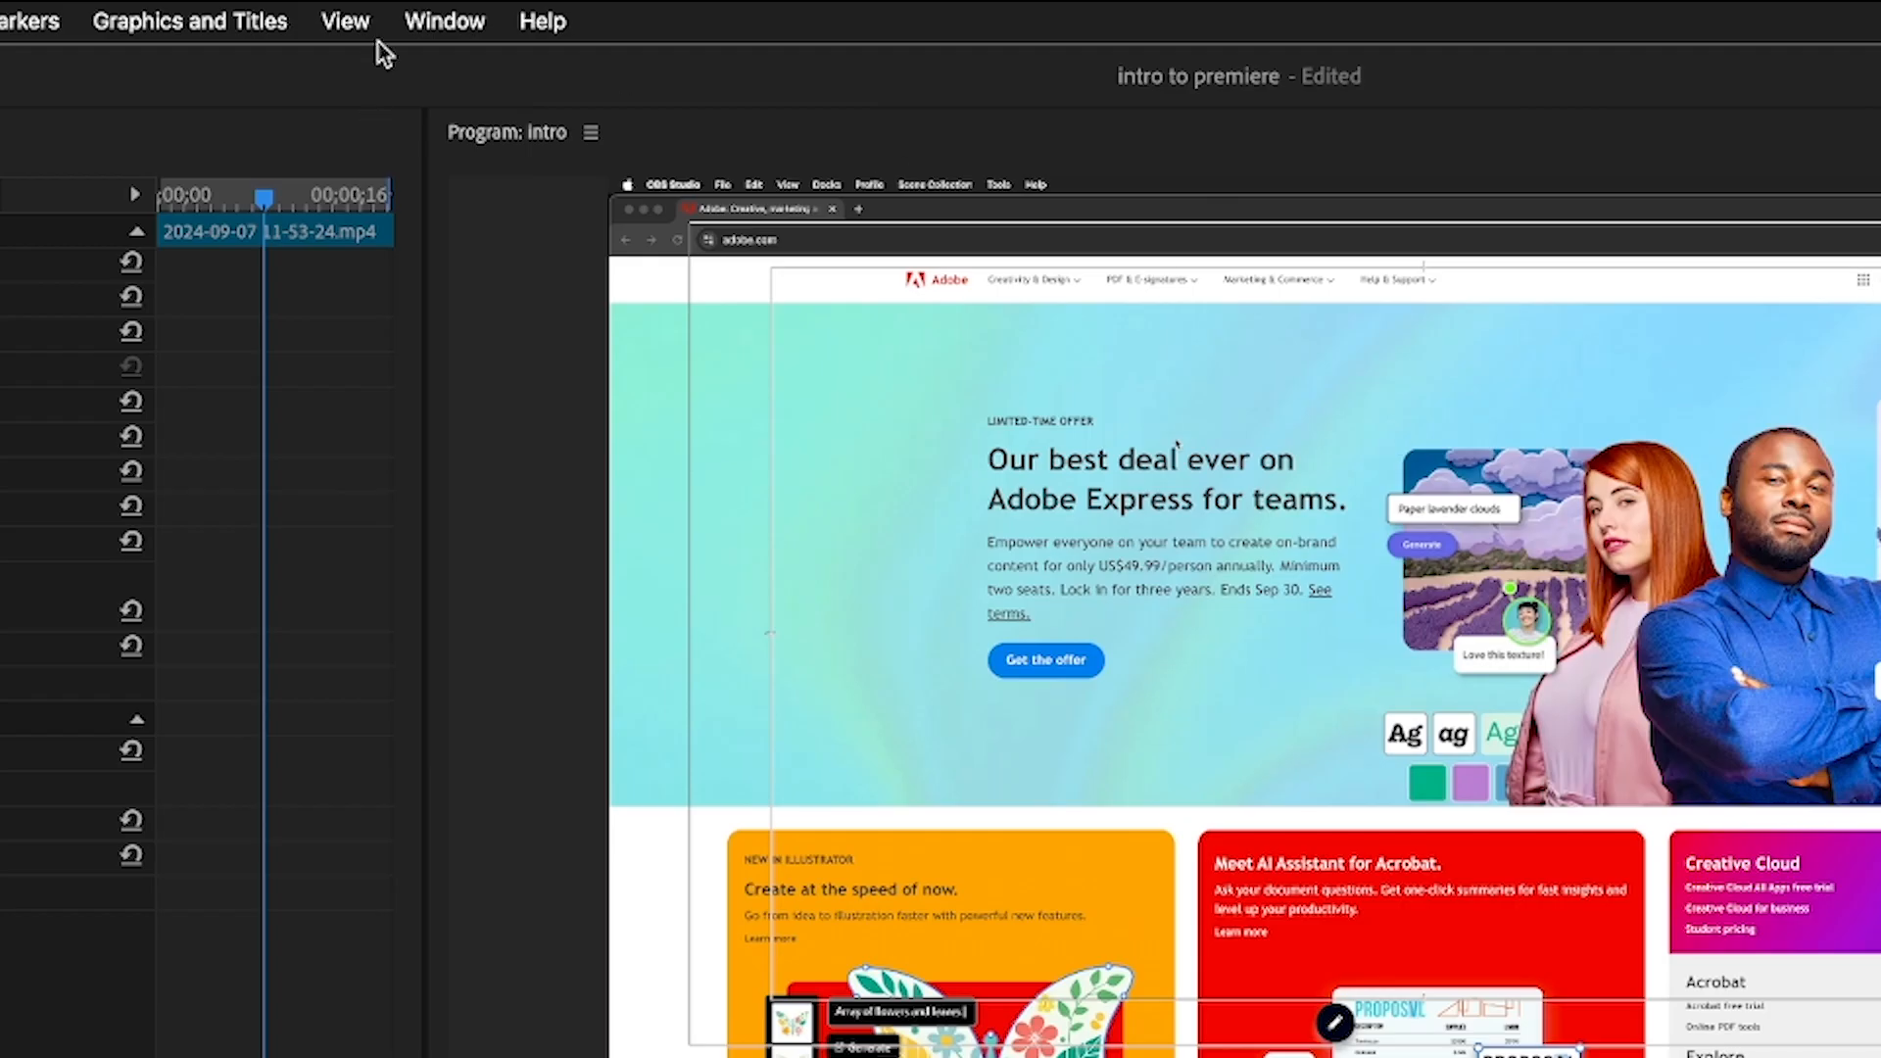
Open the Essential Sound controls for the first clip and apply the Podcast Voice dialogue preset
left_click(544, 12)
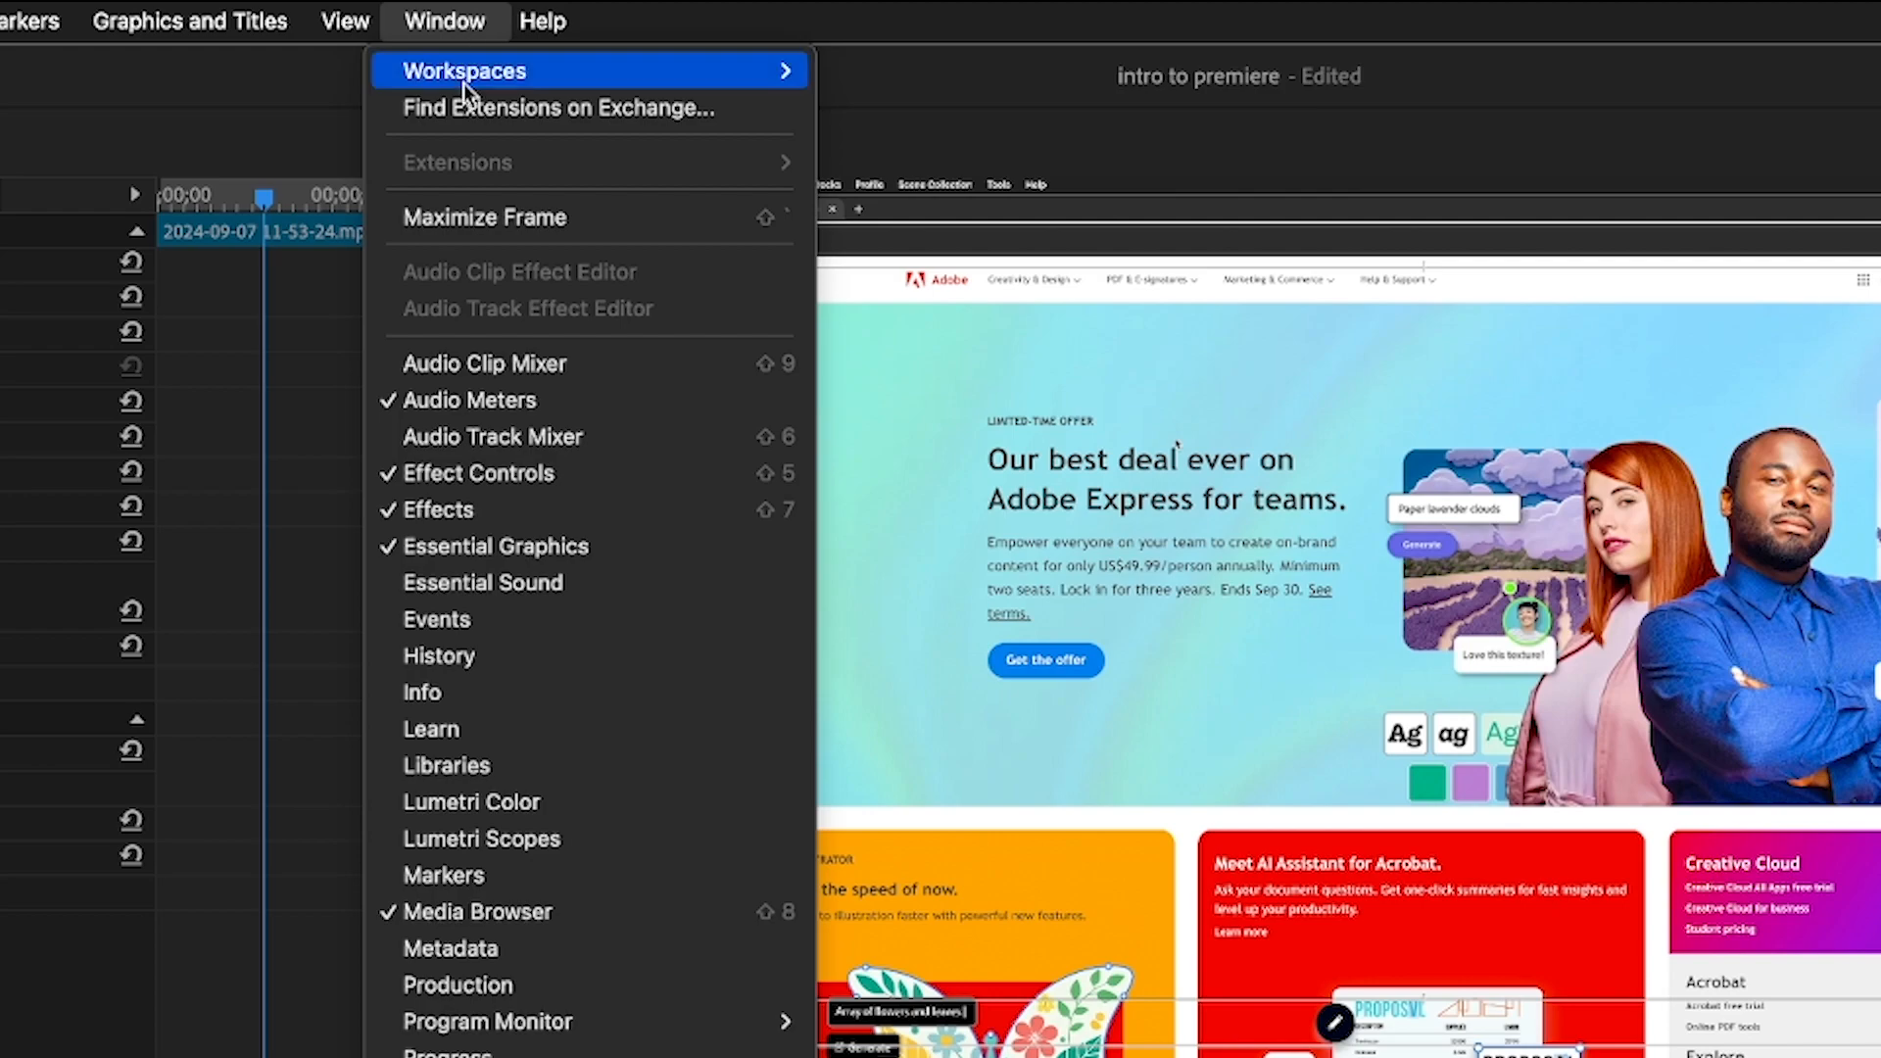
left_click(499, 582)
left_click(1430, 352)
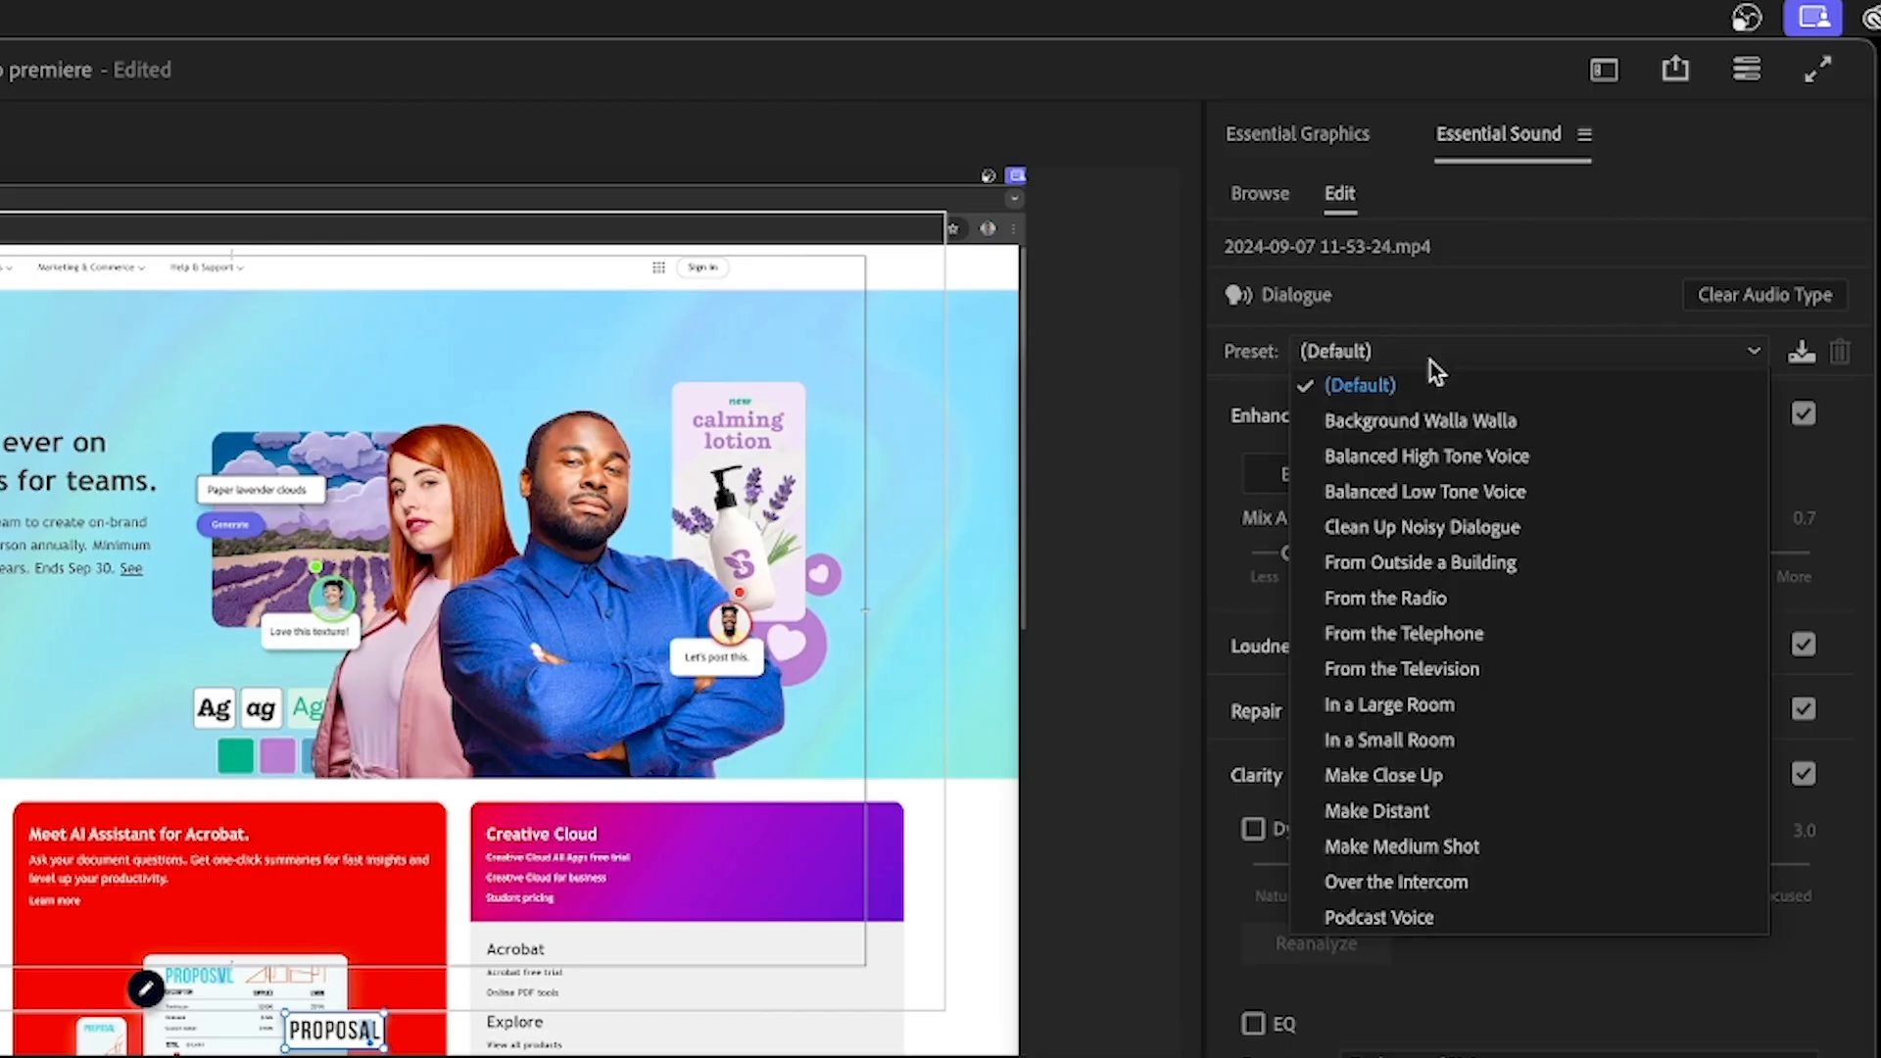
left_click(1425, 921)
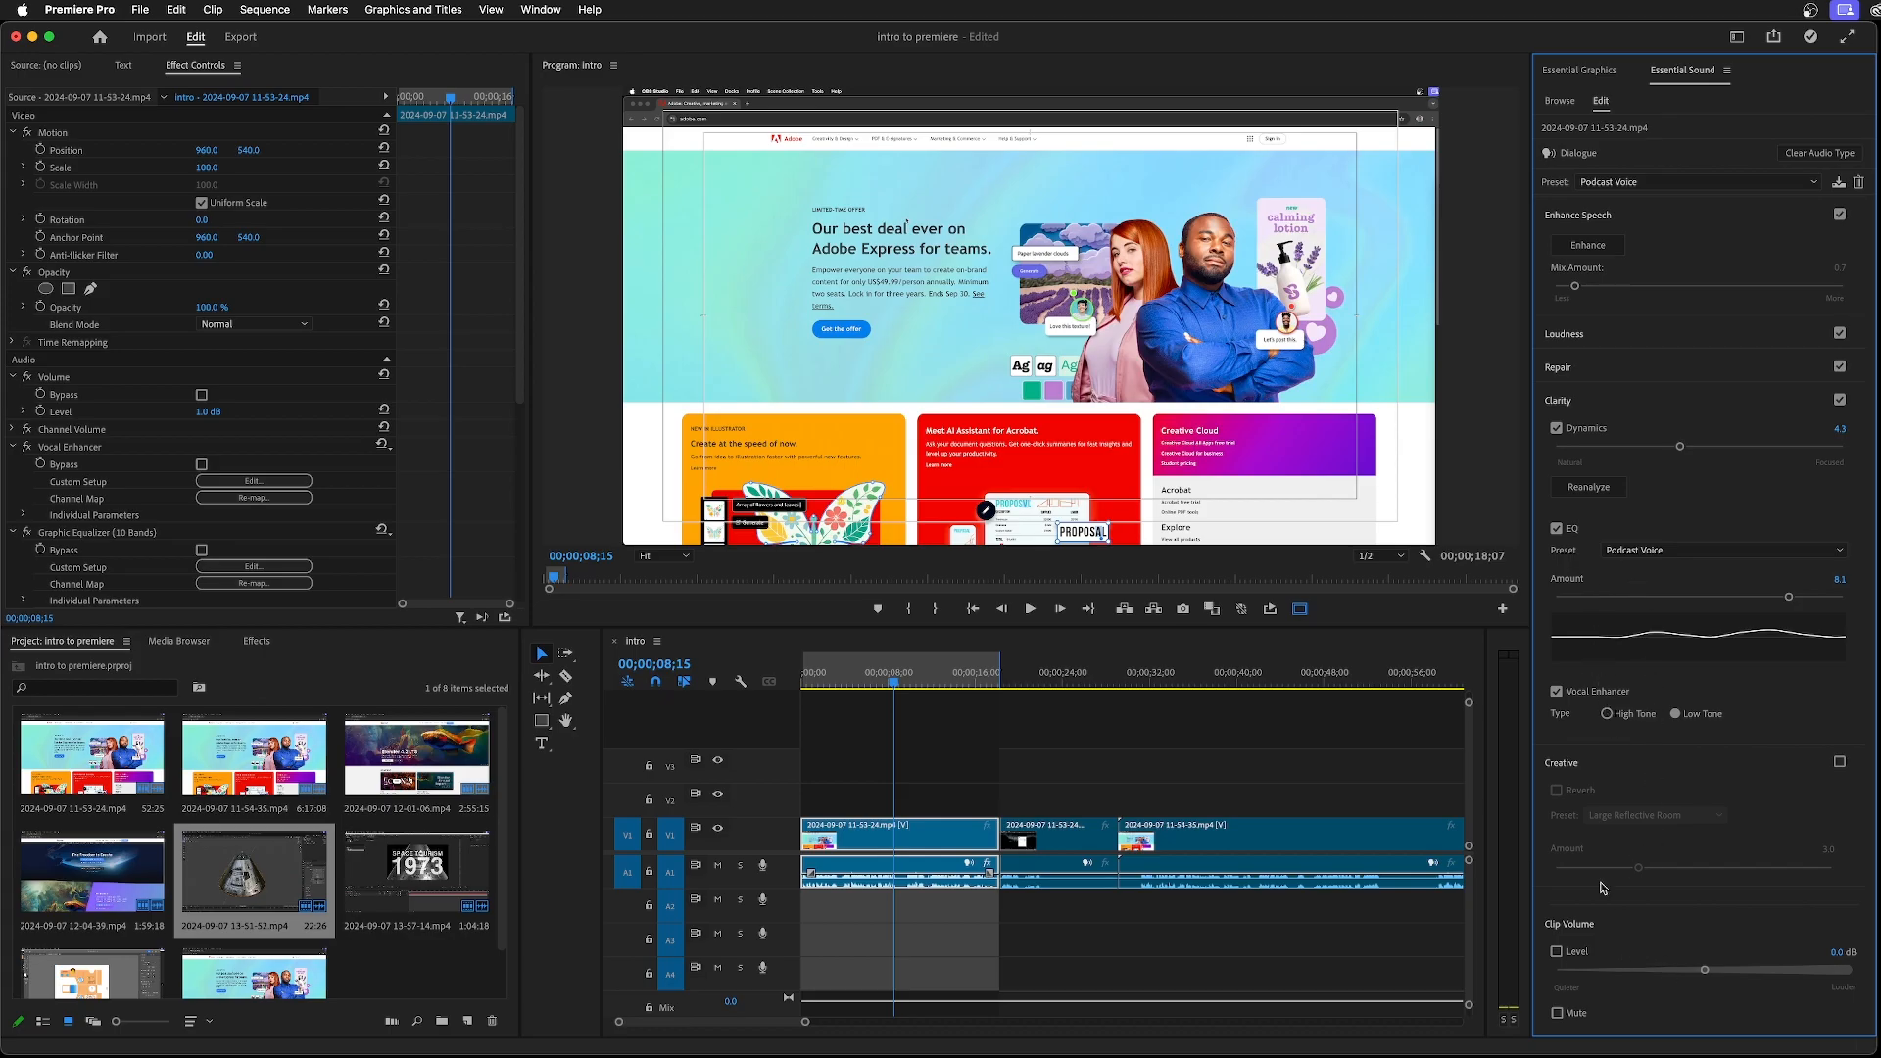
Raise the first clip's volume level to 4.5 dB and play the section from about 00;00;08;15 to check it
left_click_drag(1706, 973, 1785, 973)
key("space")
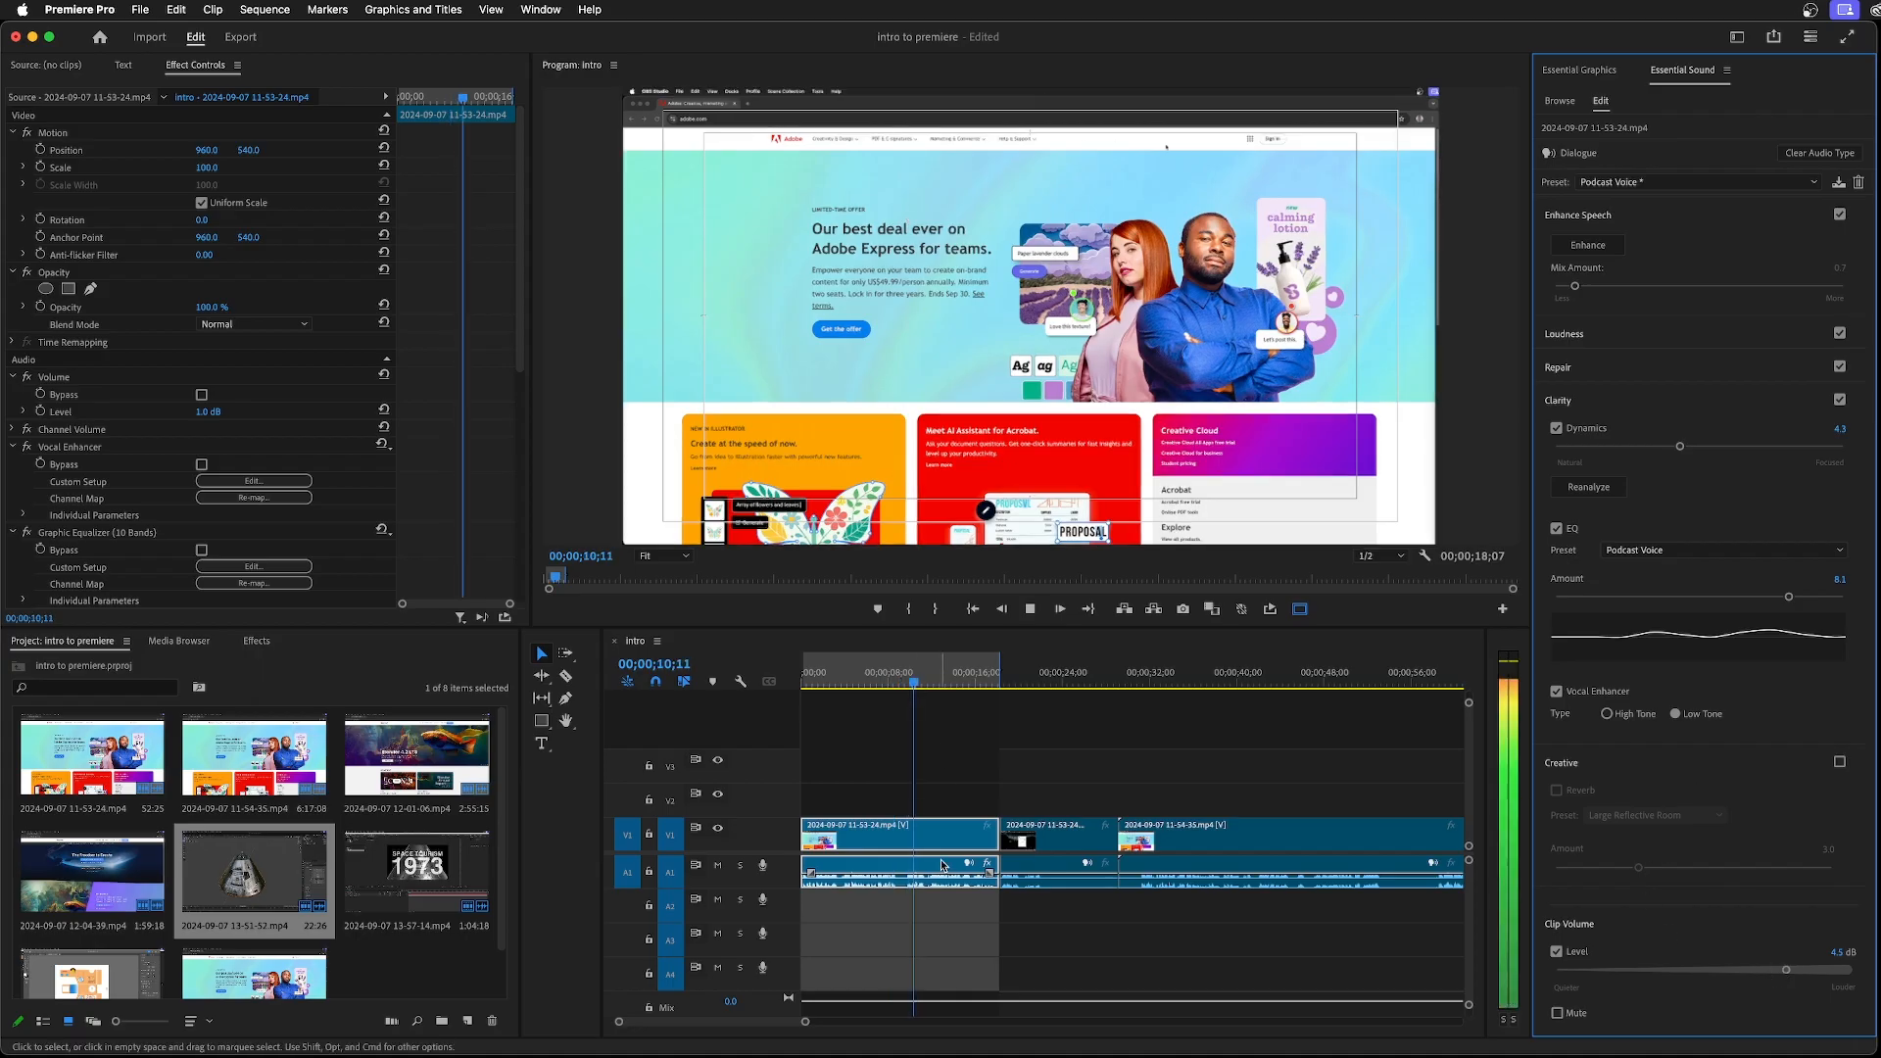
key("space")
left_click_drag(920, 691, 894, 692)
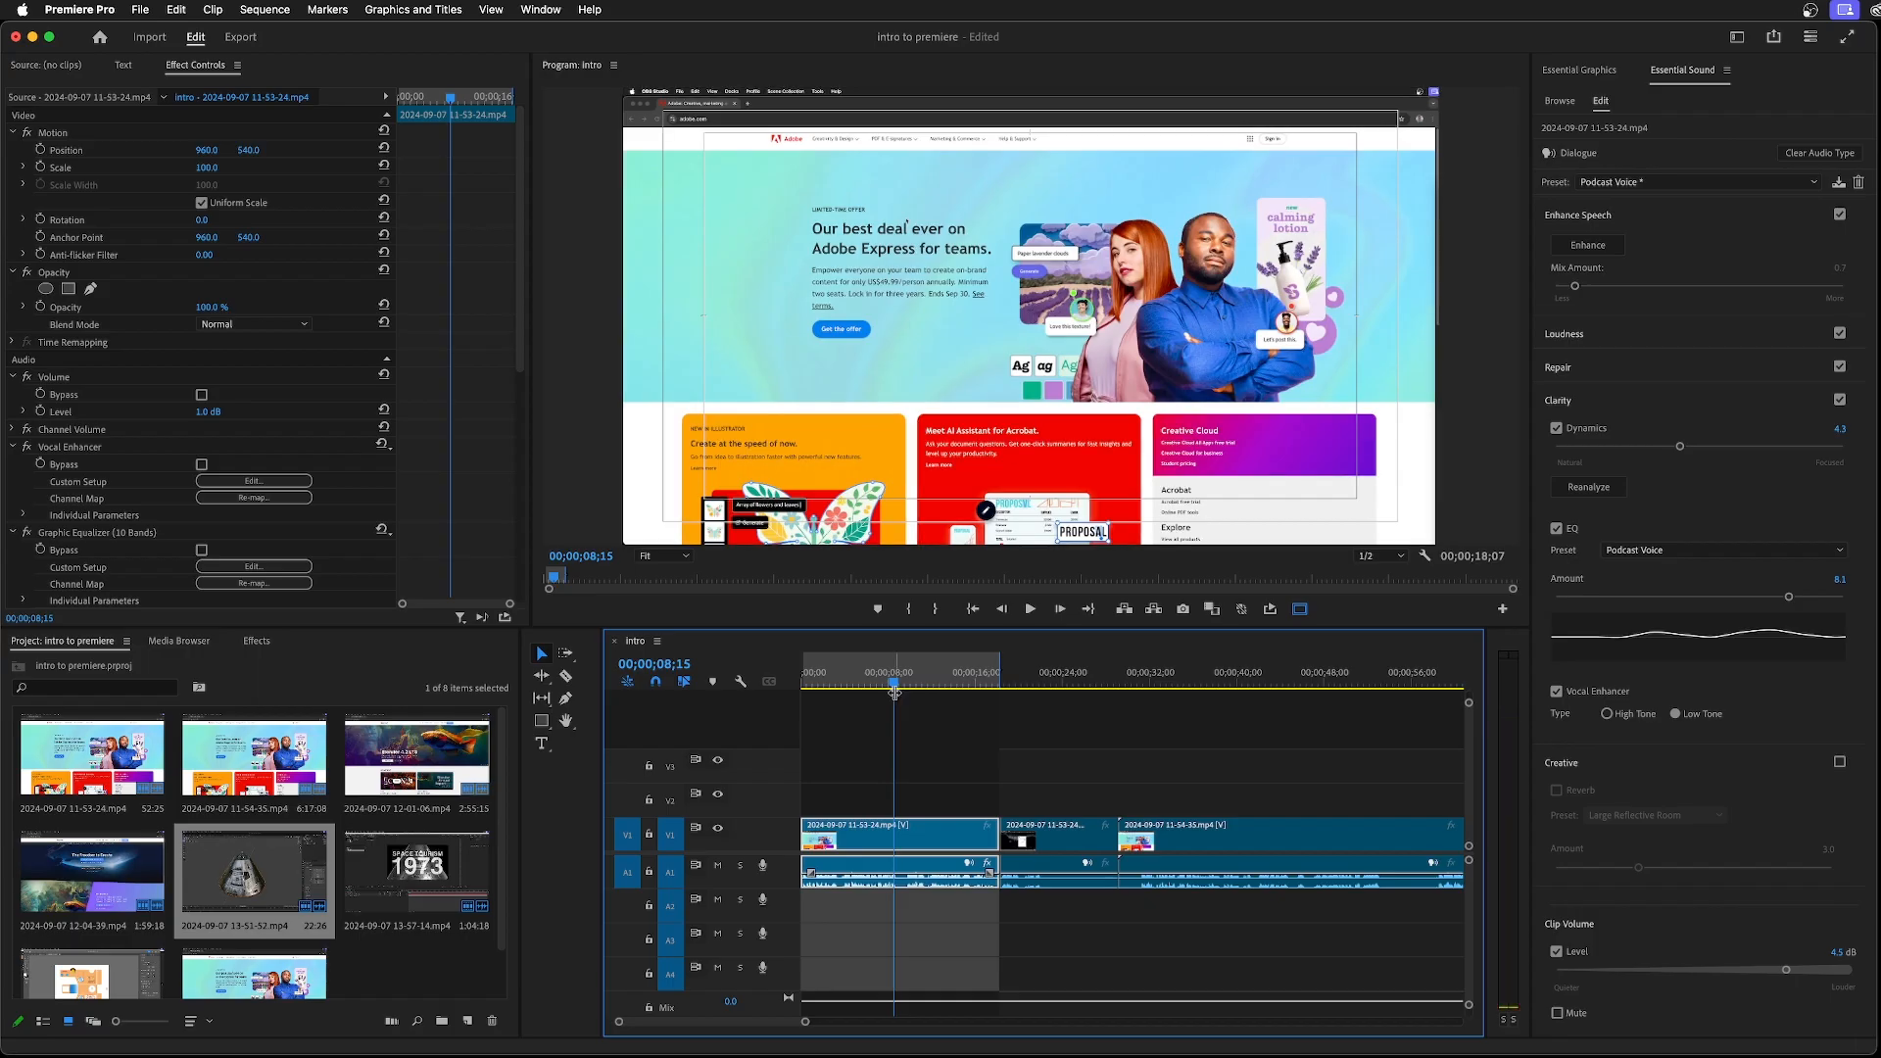
key("space")
key("space")
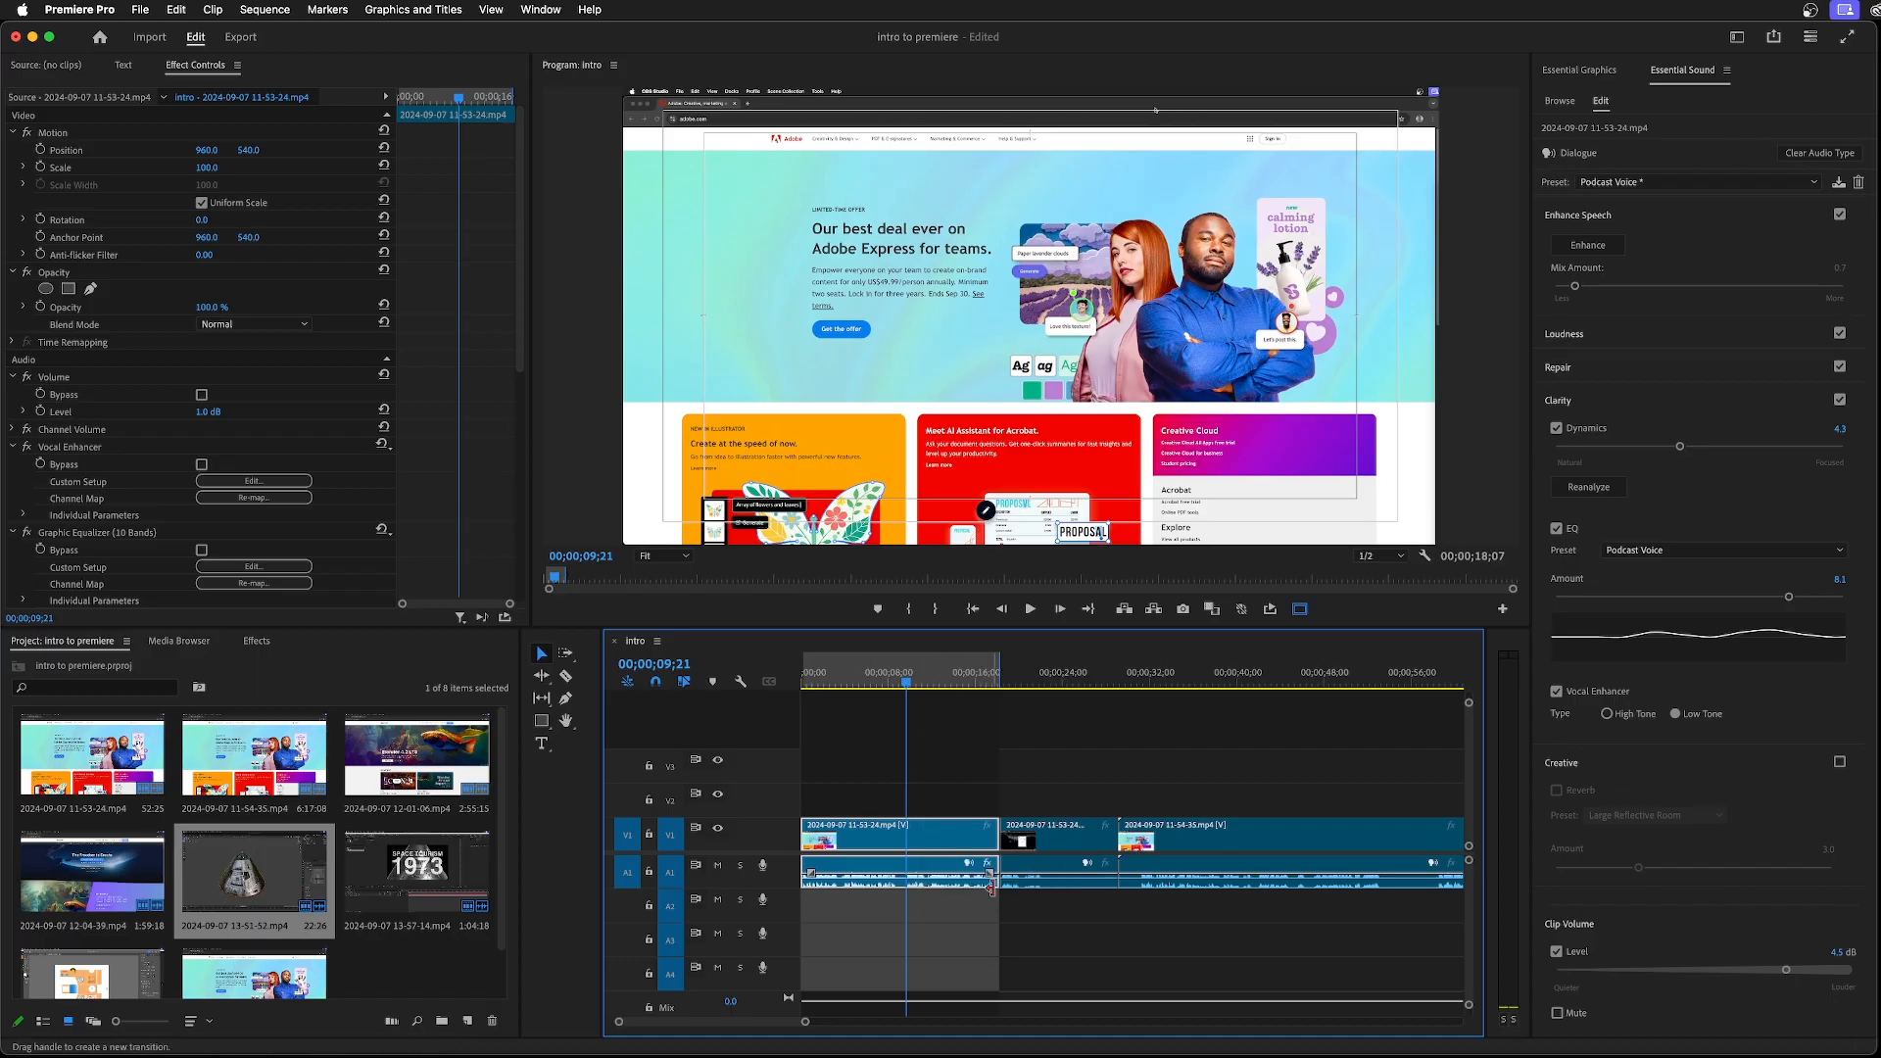
Open the media export settings for the intro sequence and set the format to MP3
left_click(140, 11)
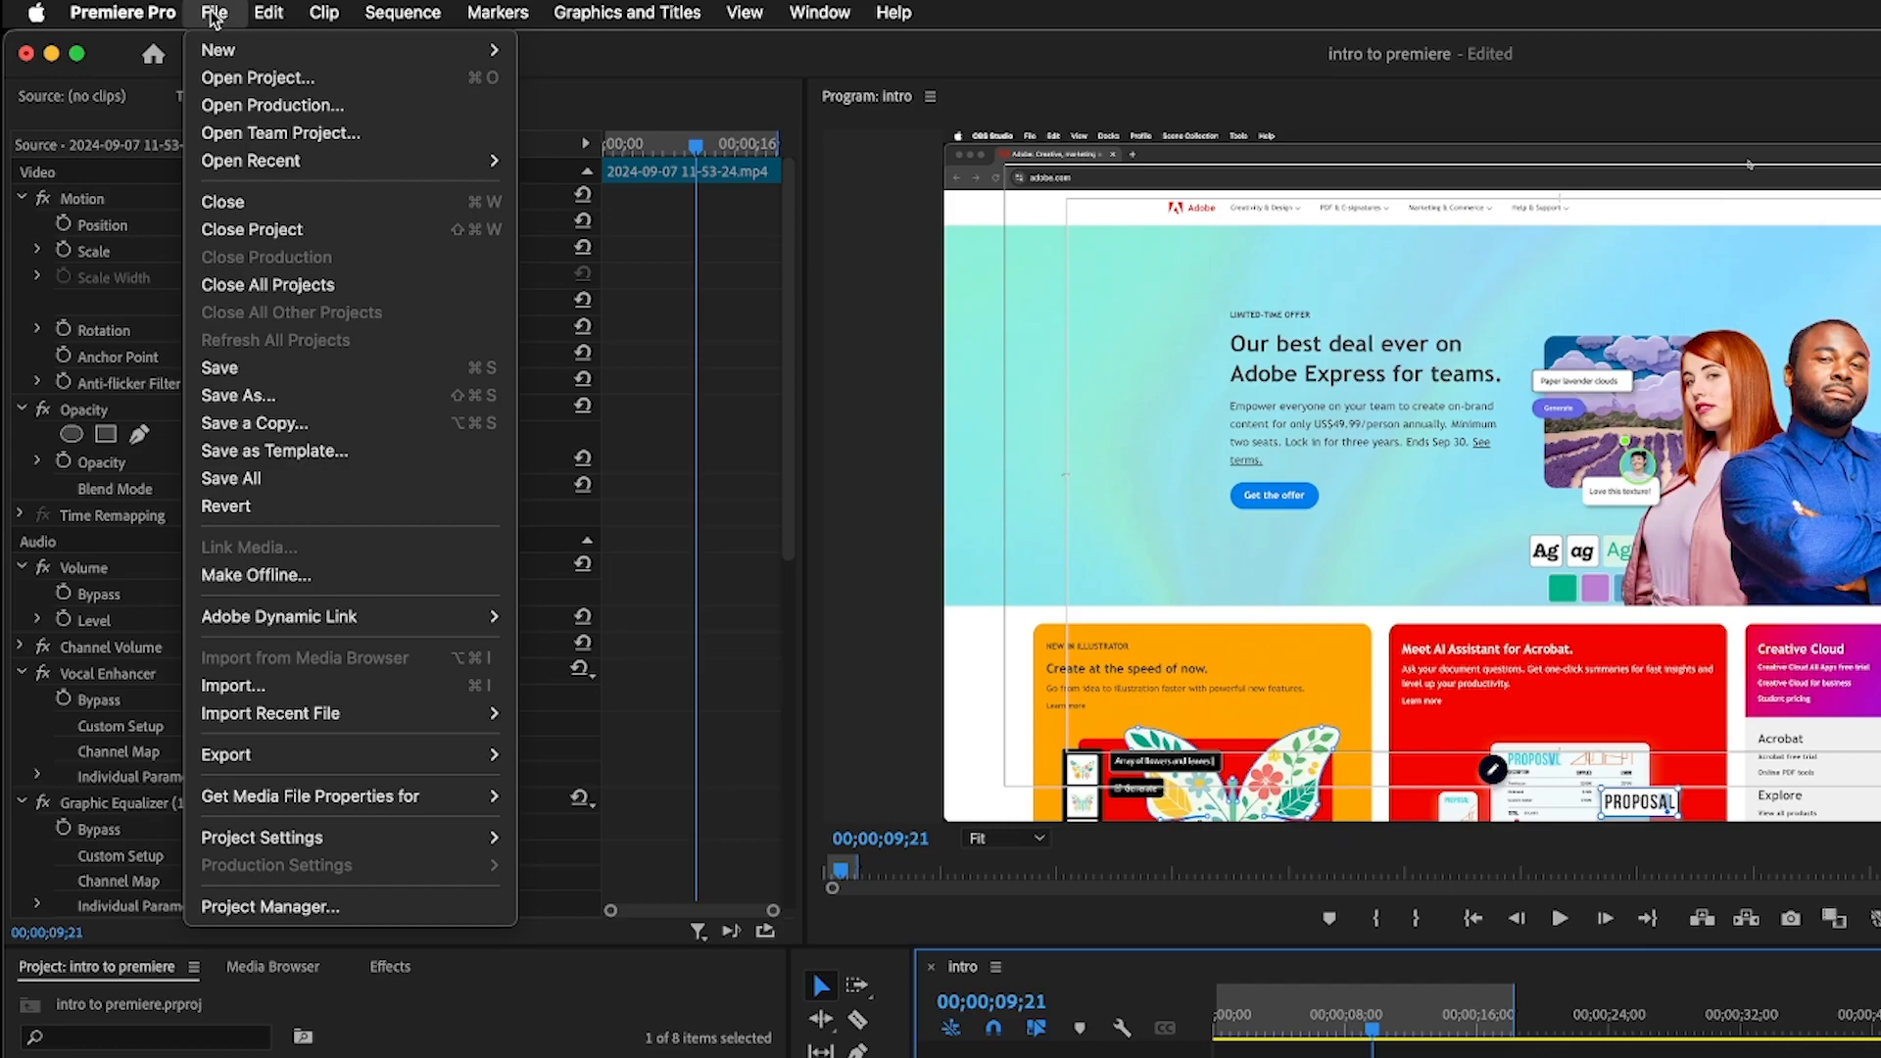
mouse_move(197, 509)
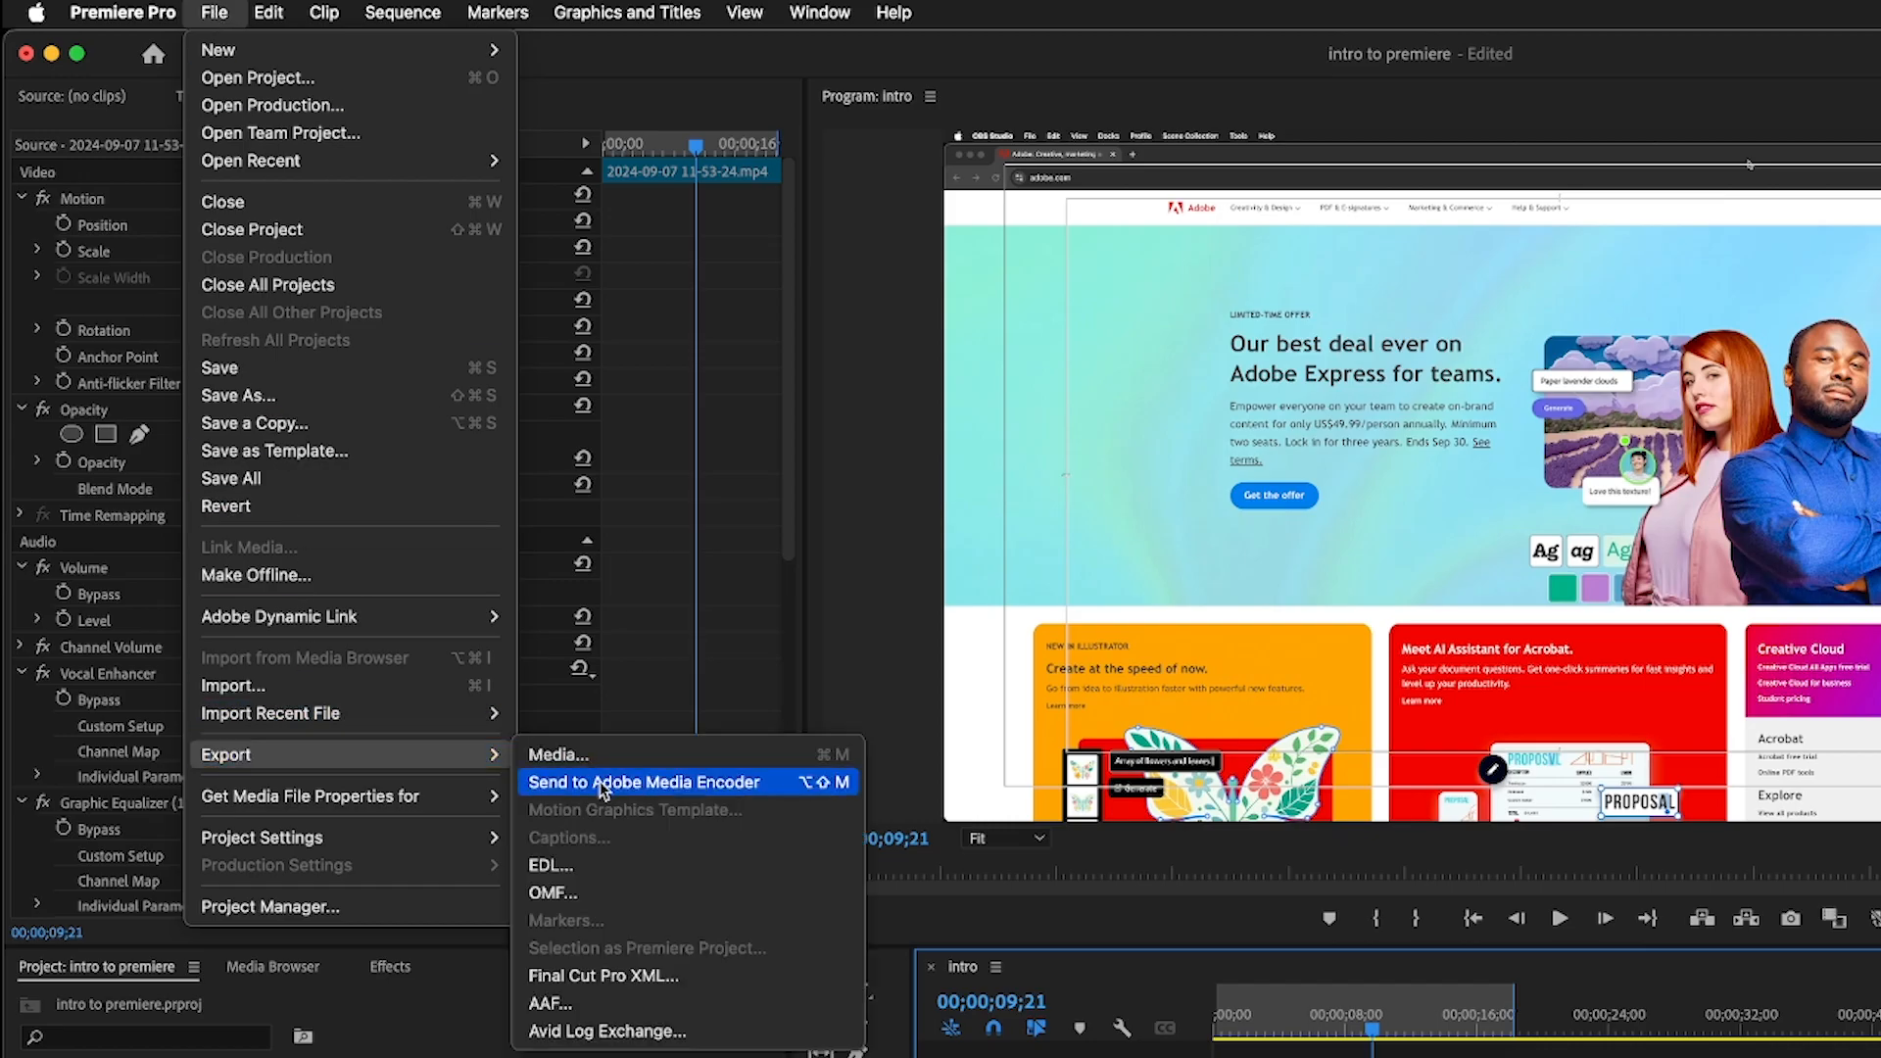
left_click(587, 755)
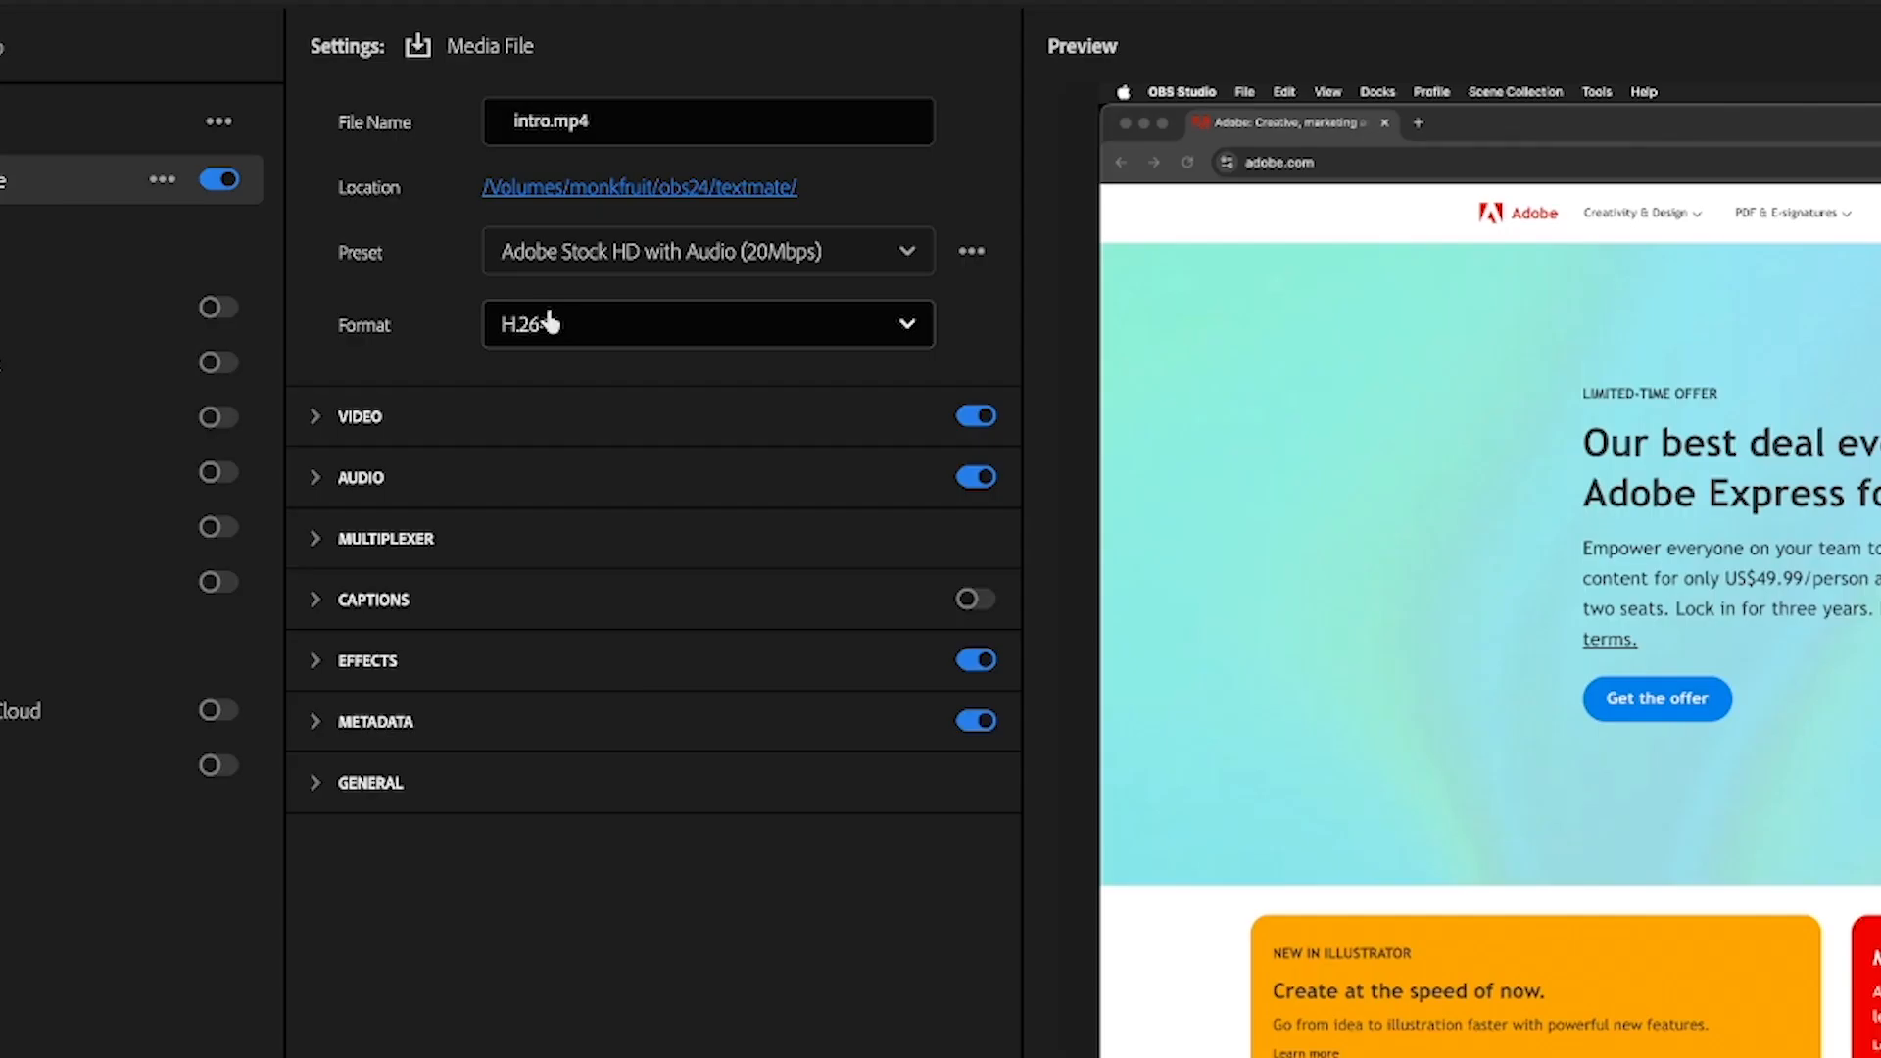
left_click(690, 334)
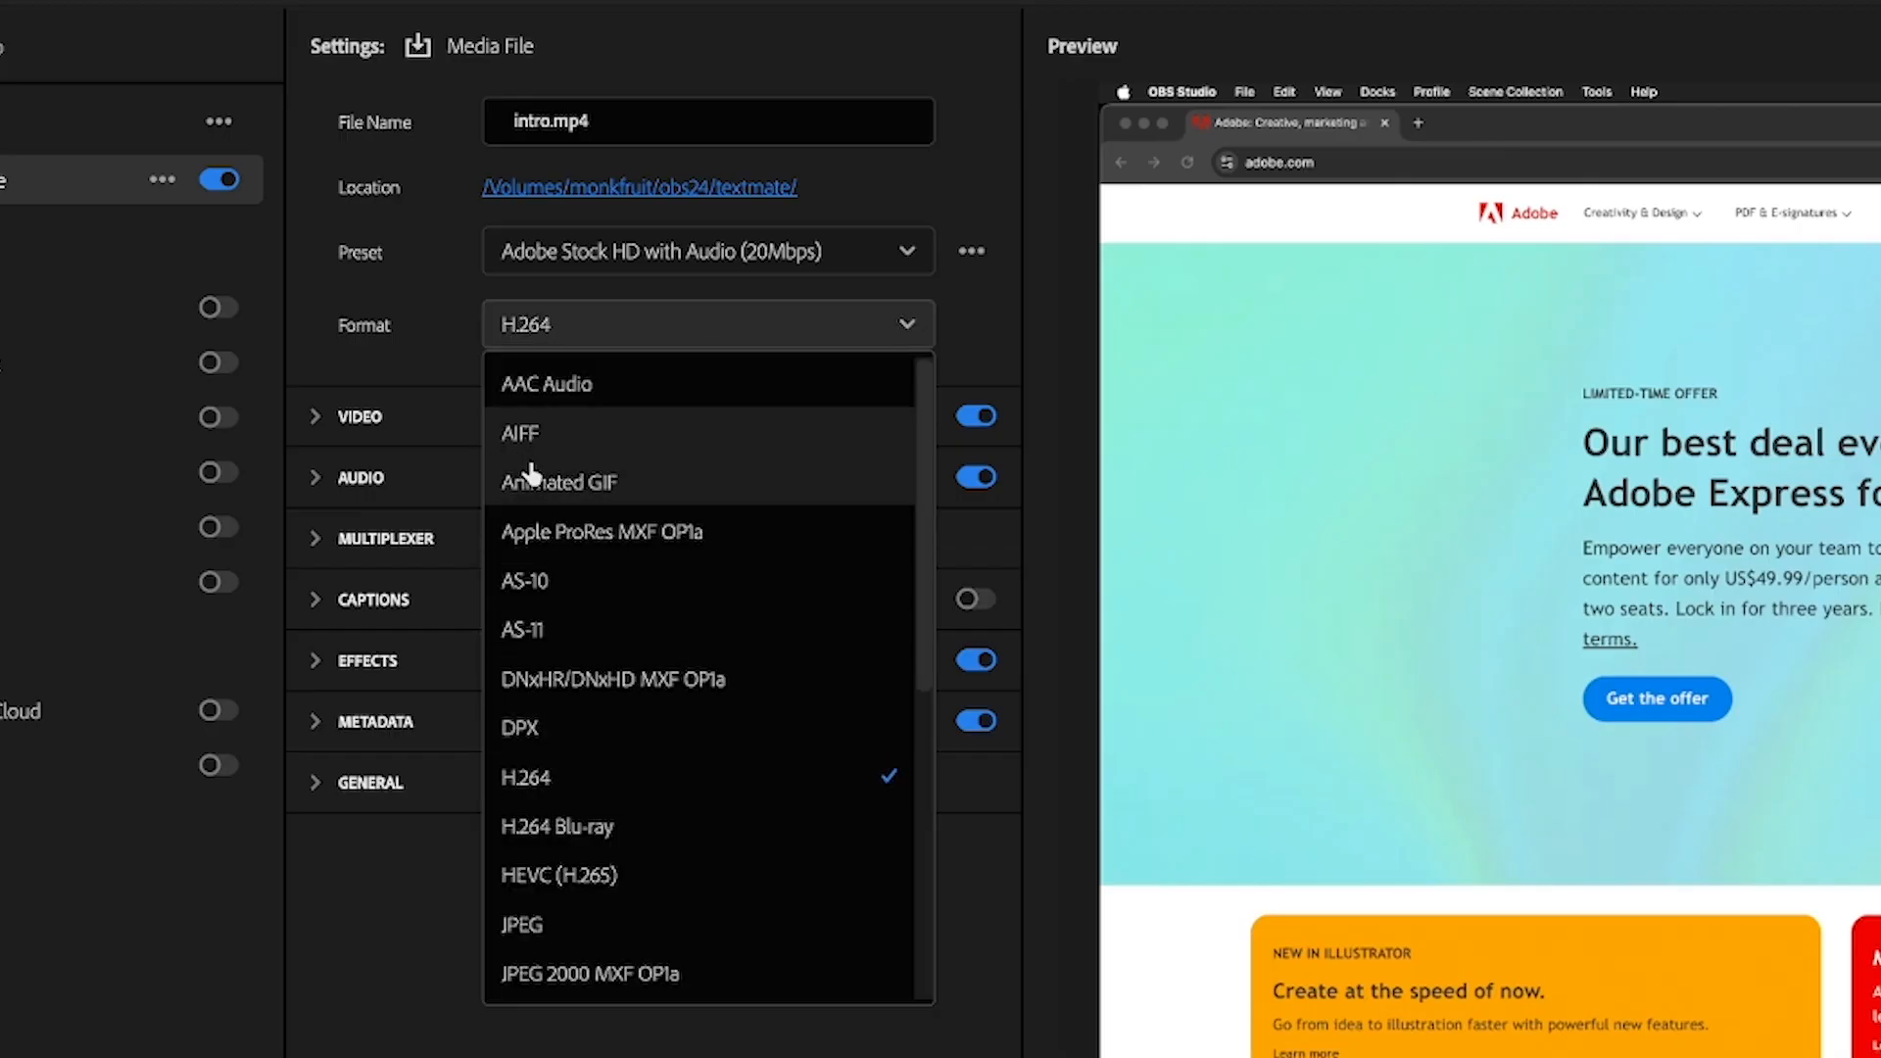
scroll(608, 730, "down", 3)
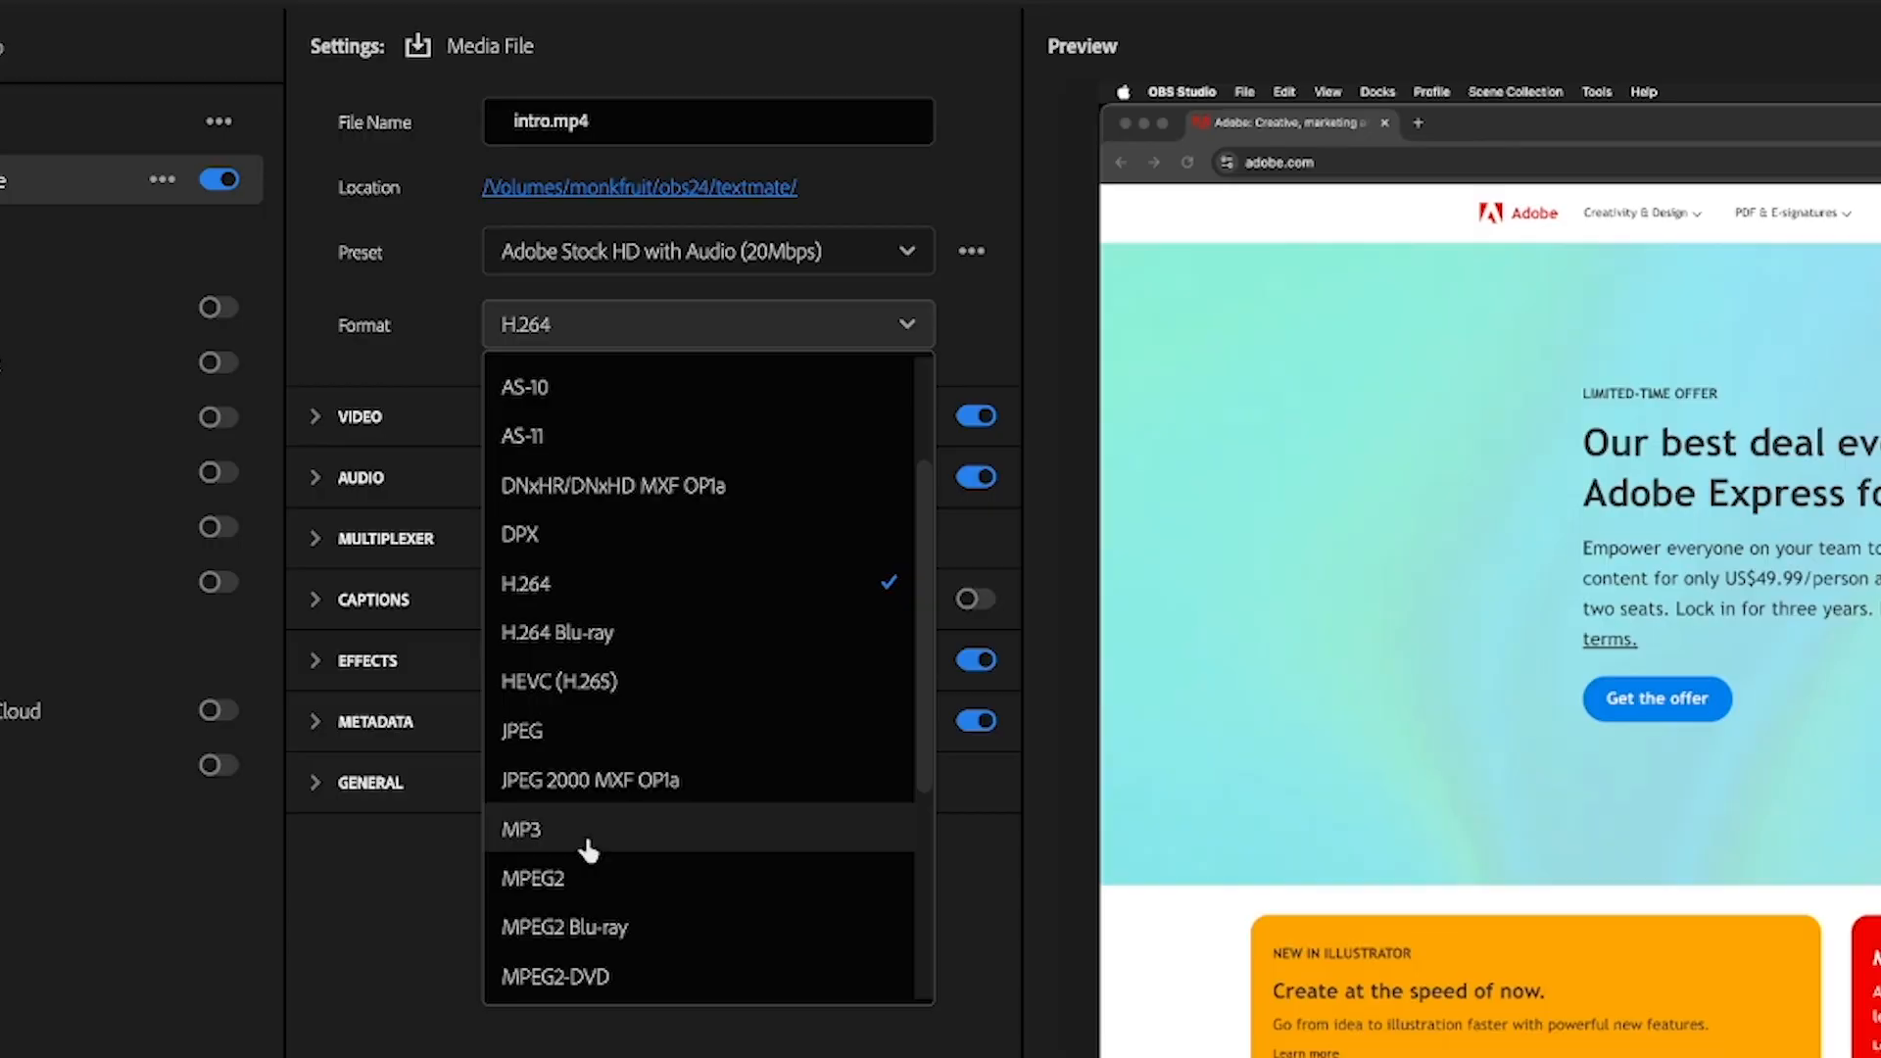
left_click(587, 832)
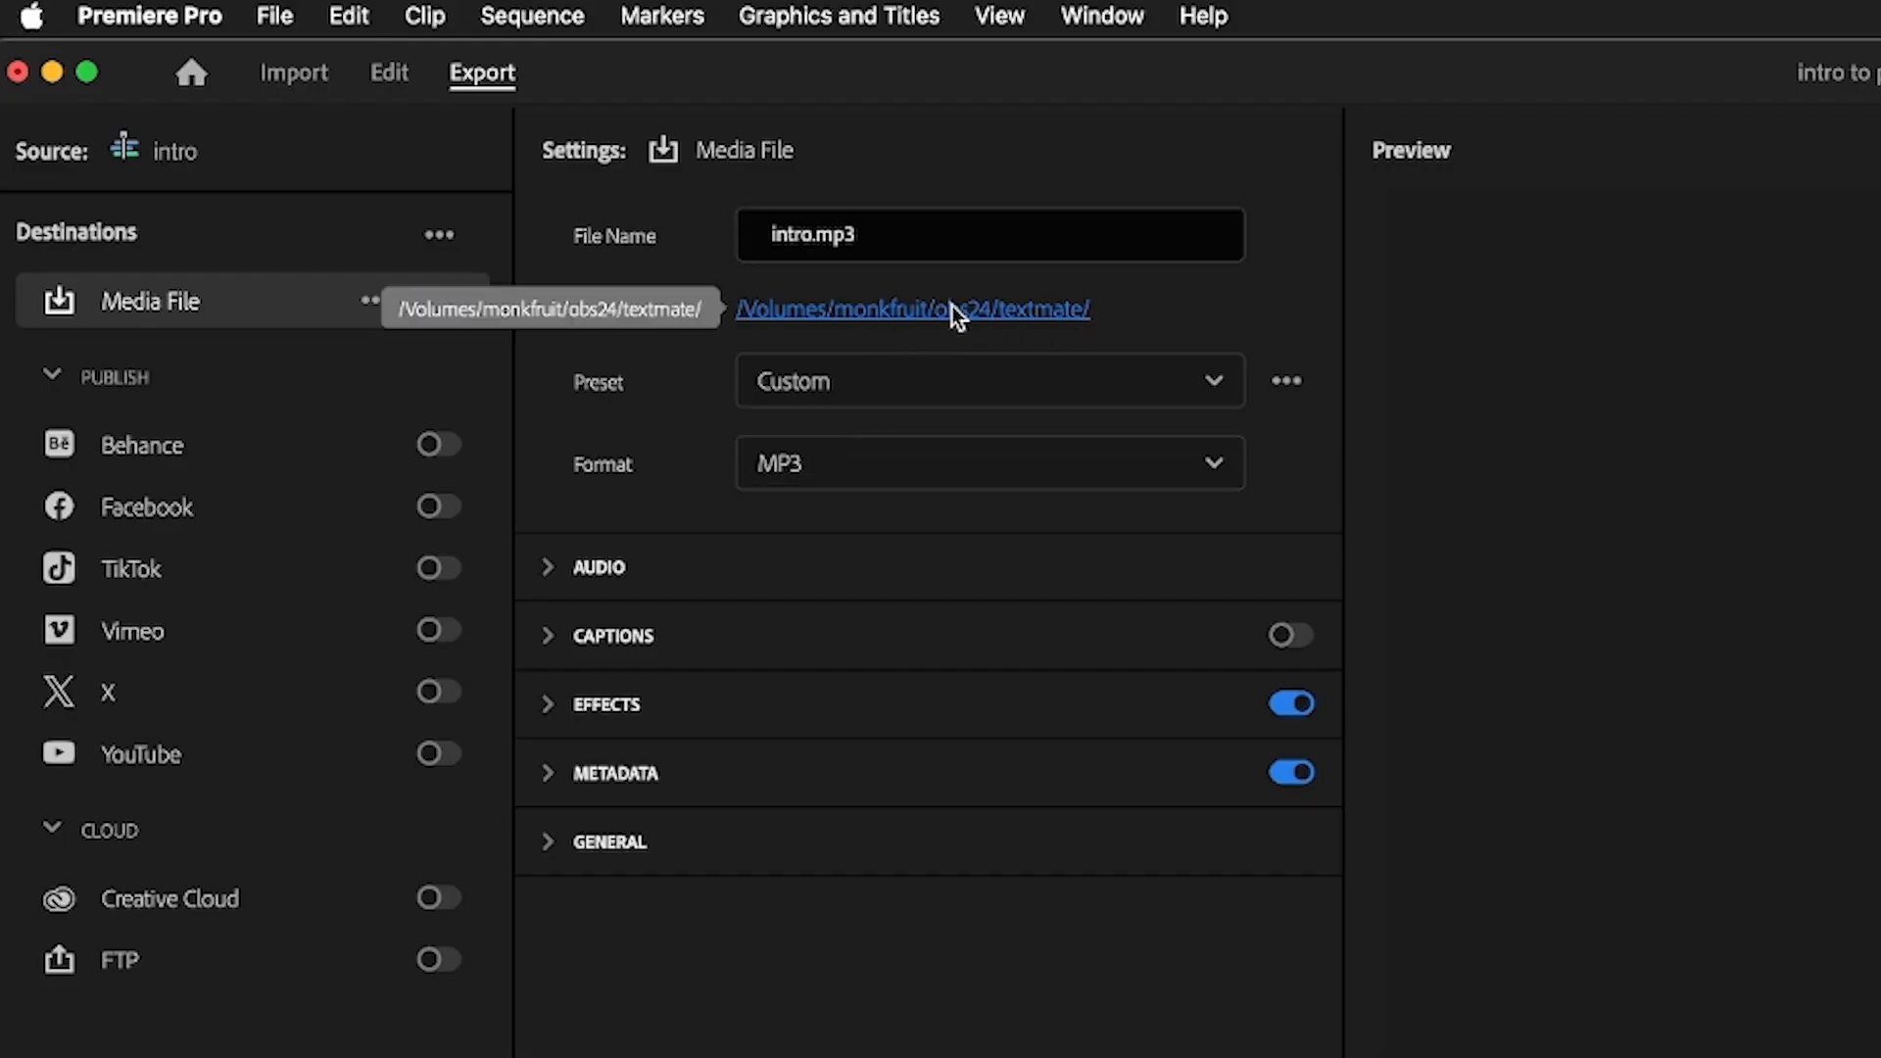
Set the export location to the intropremiere folder in obs24/motion2 with the file name intro, and export the audio
left_click(950, 308)
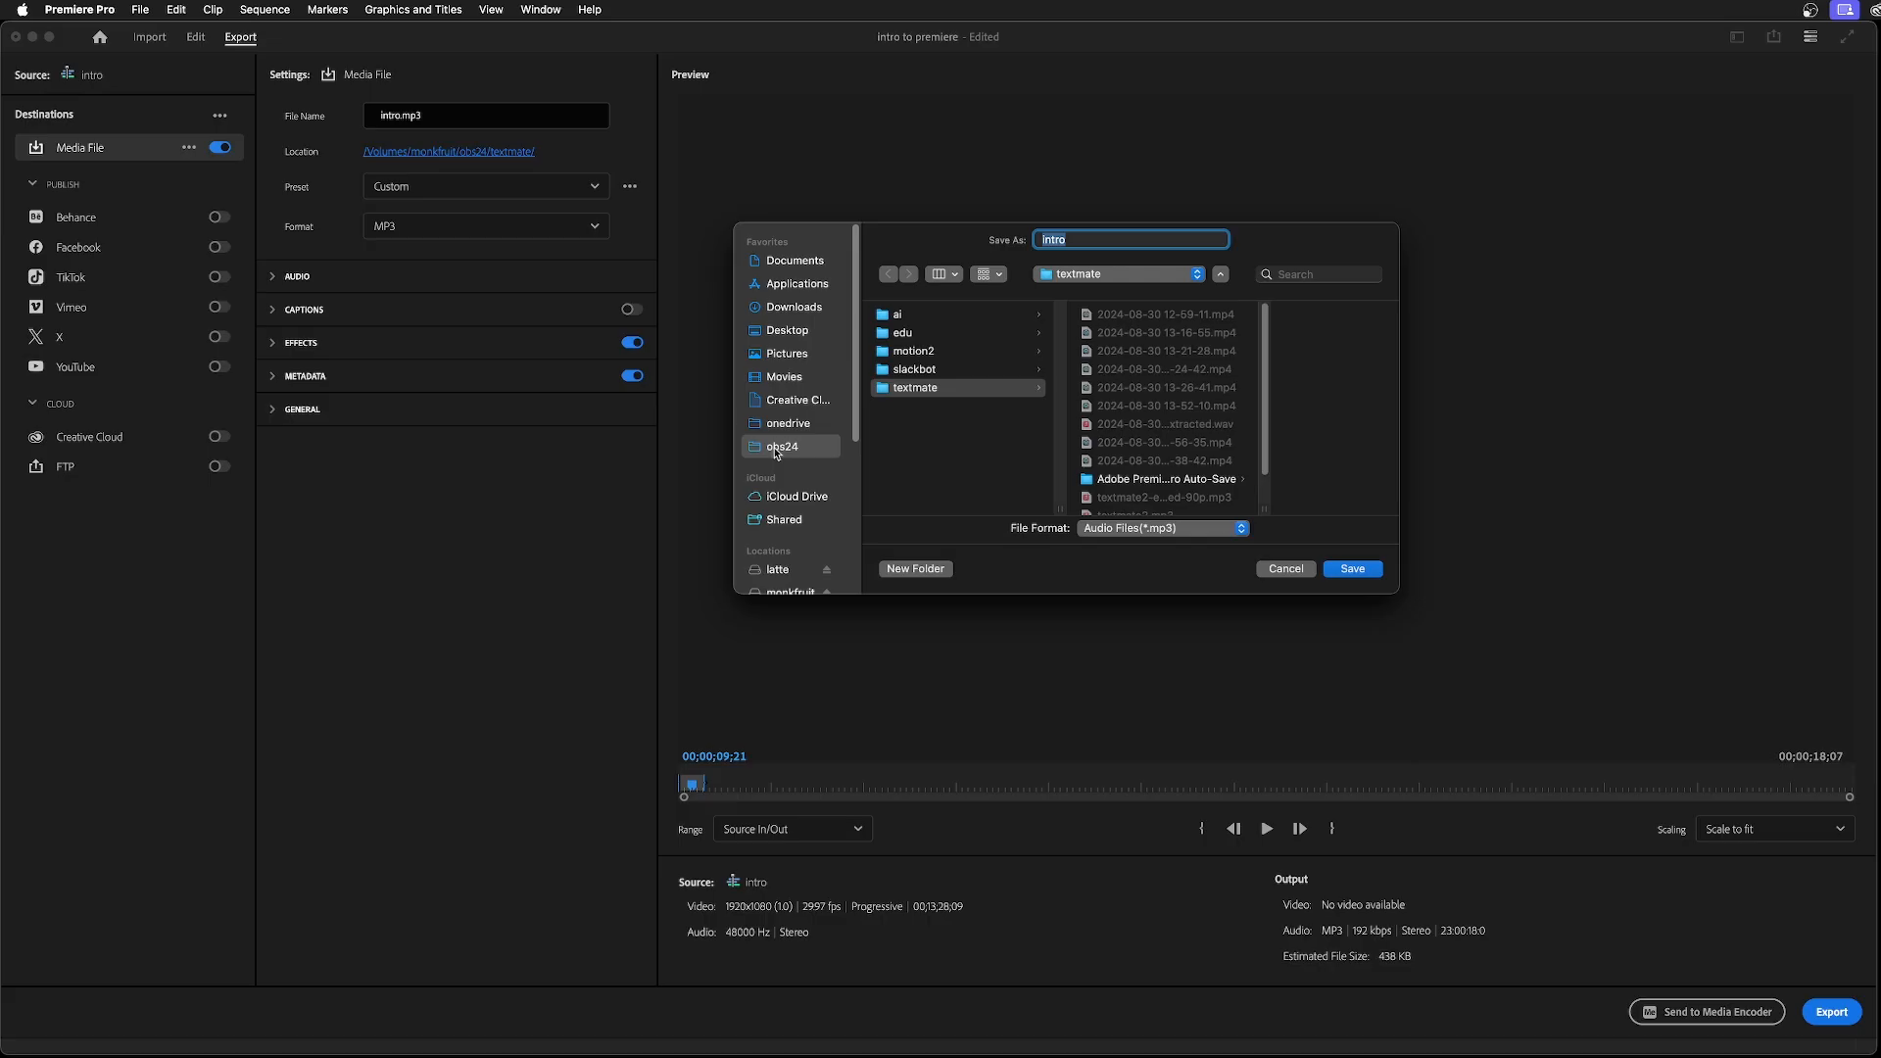
left_click(779, 448)
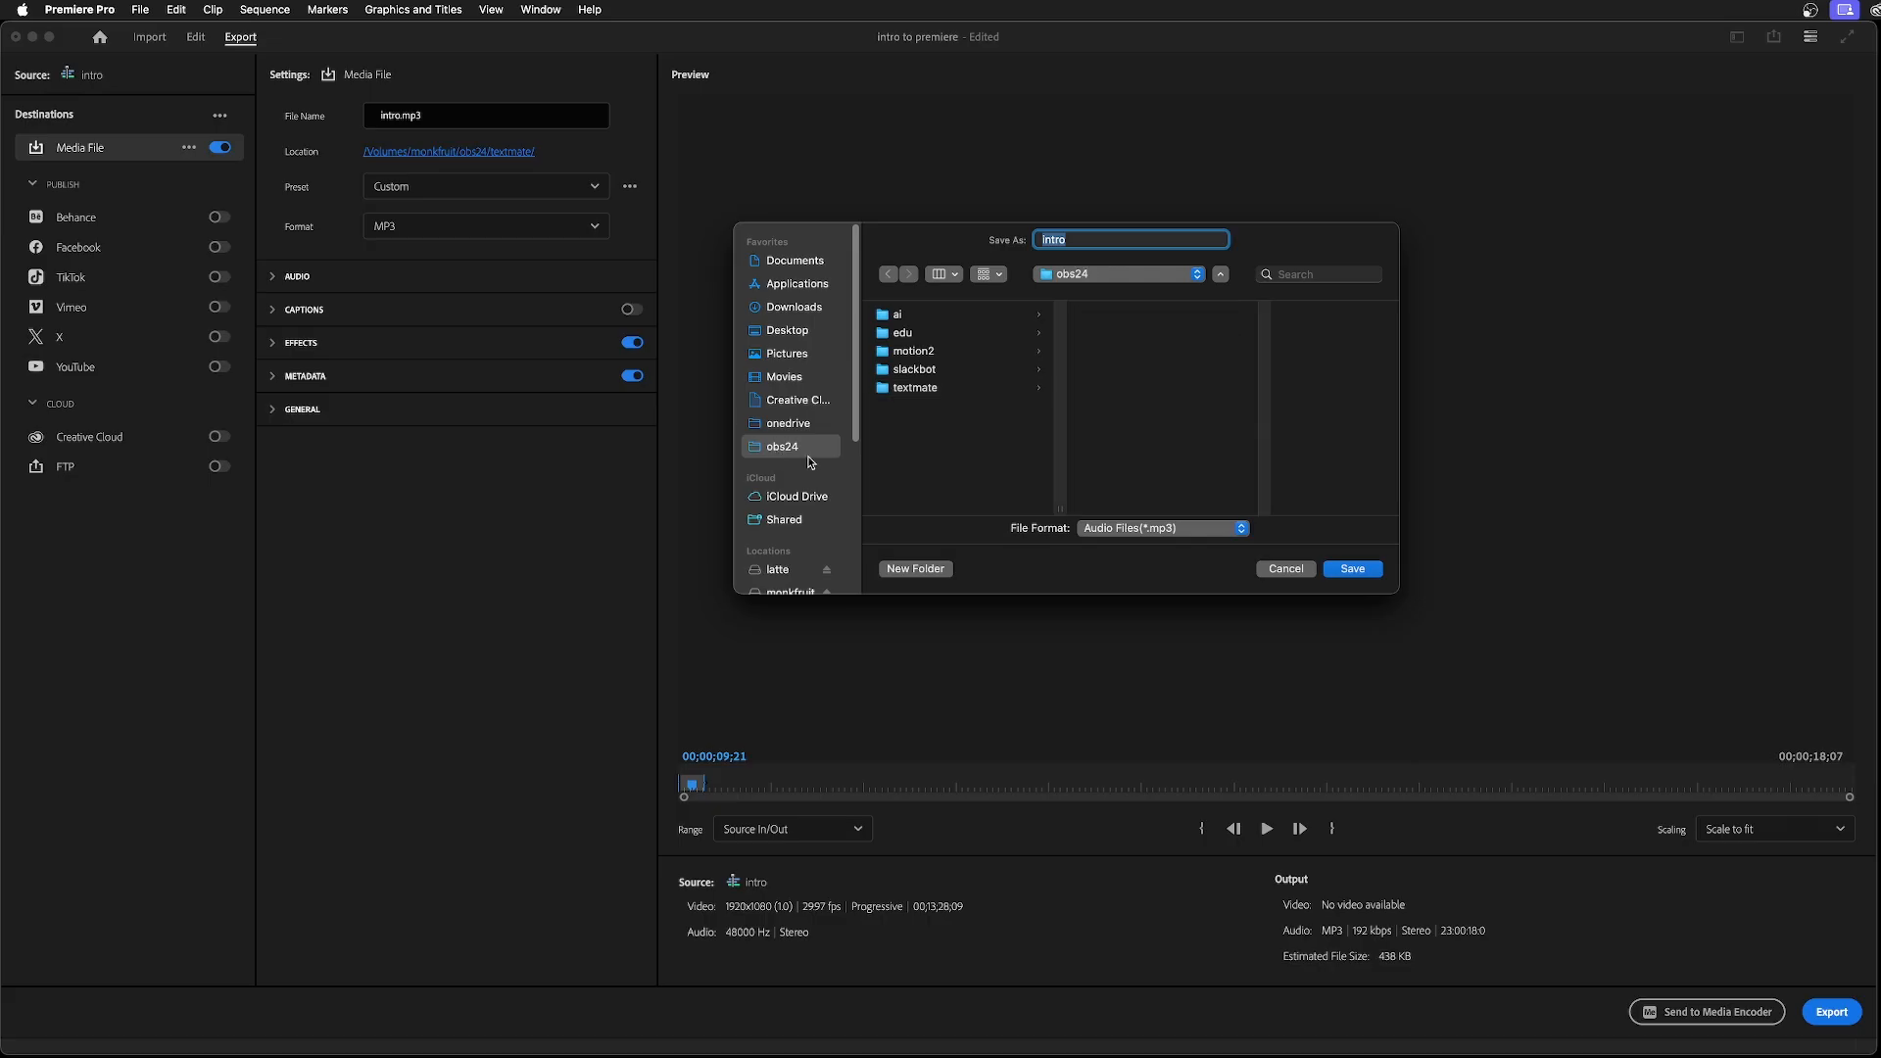
left_click(917, 351)
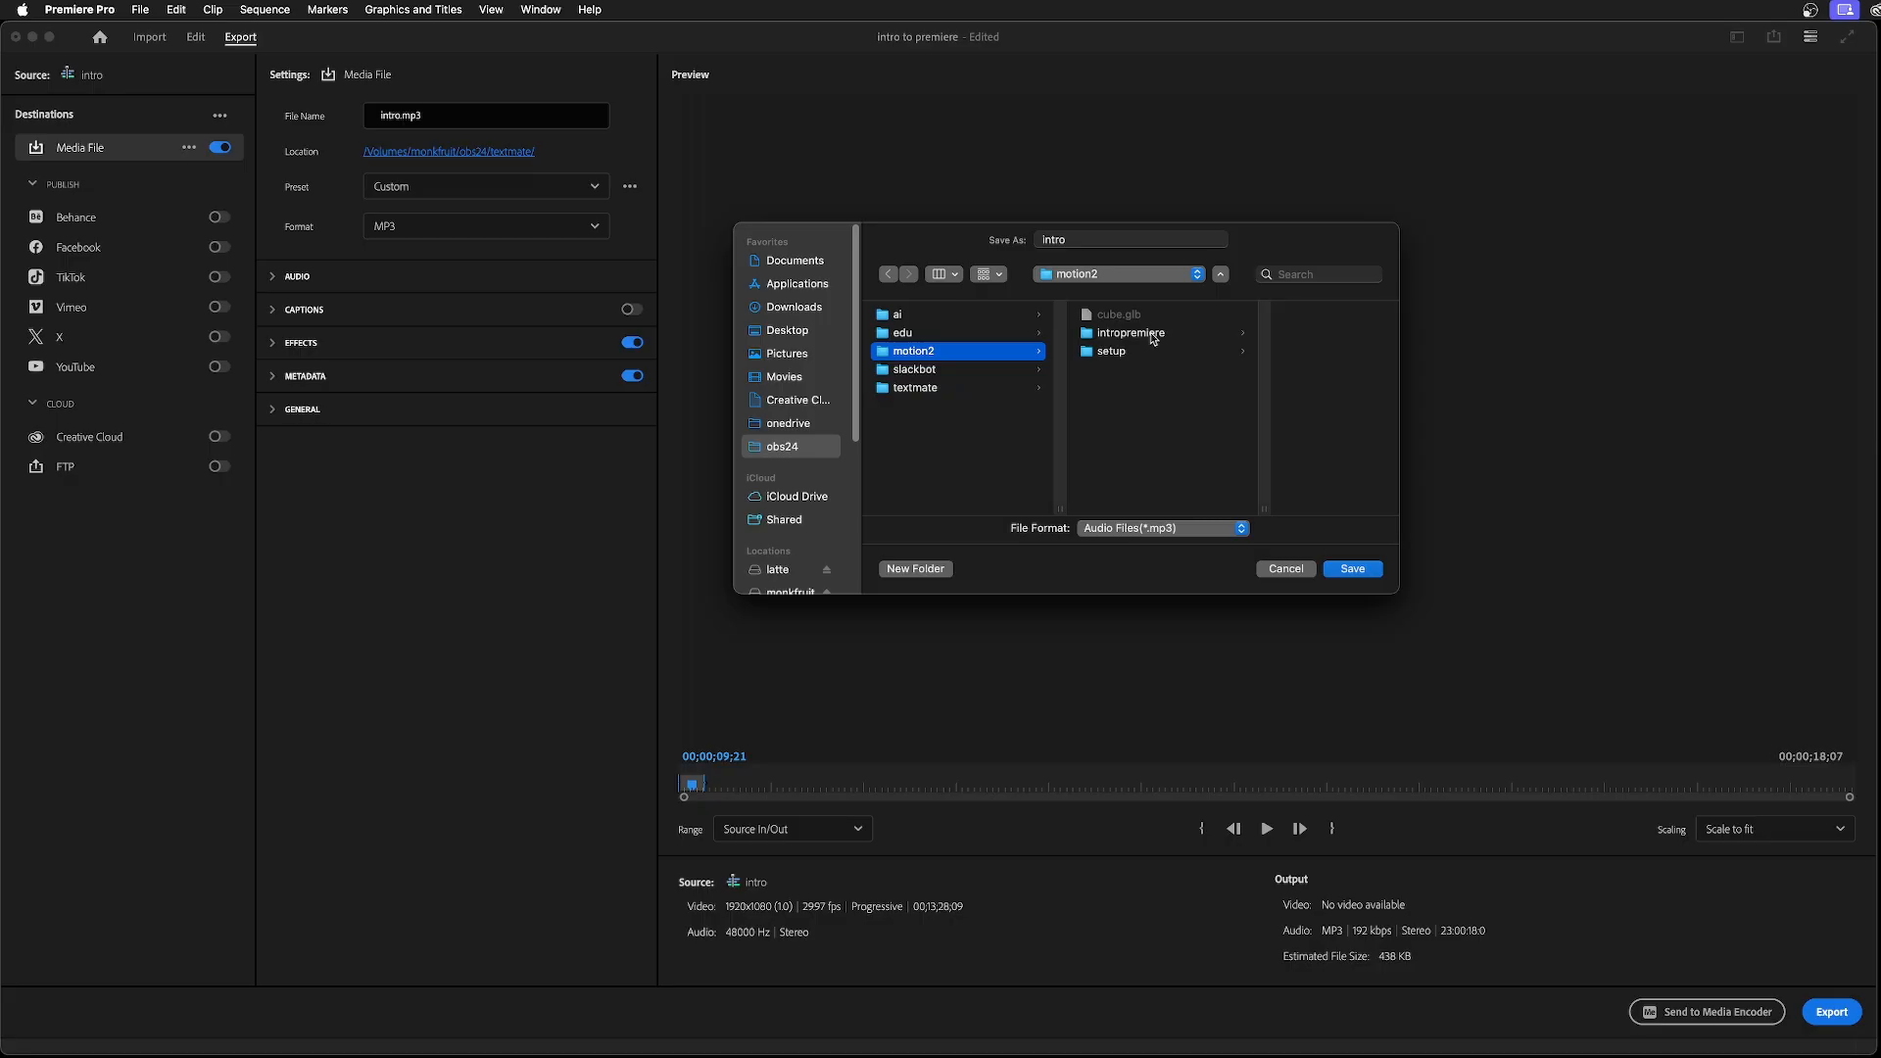
left_click(1152, 334)
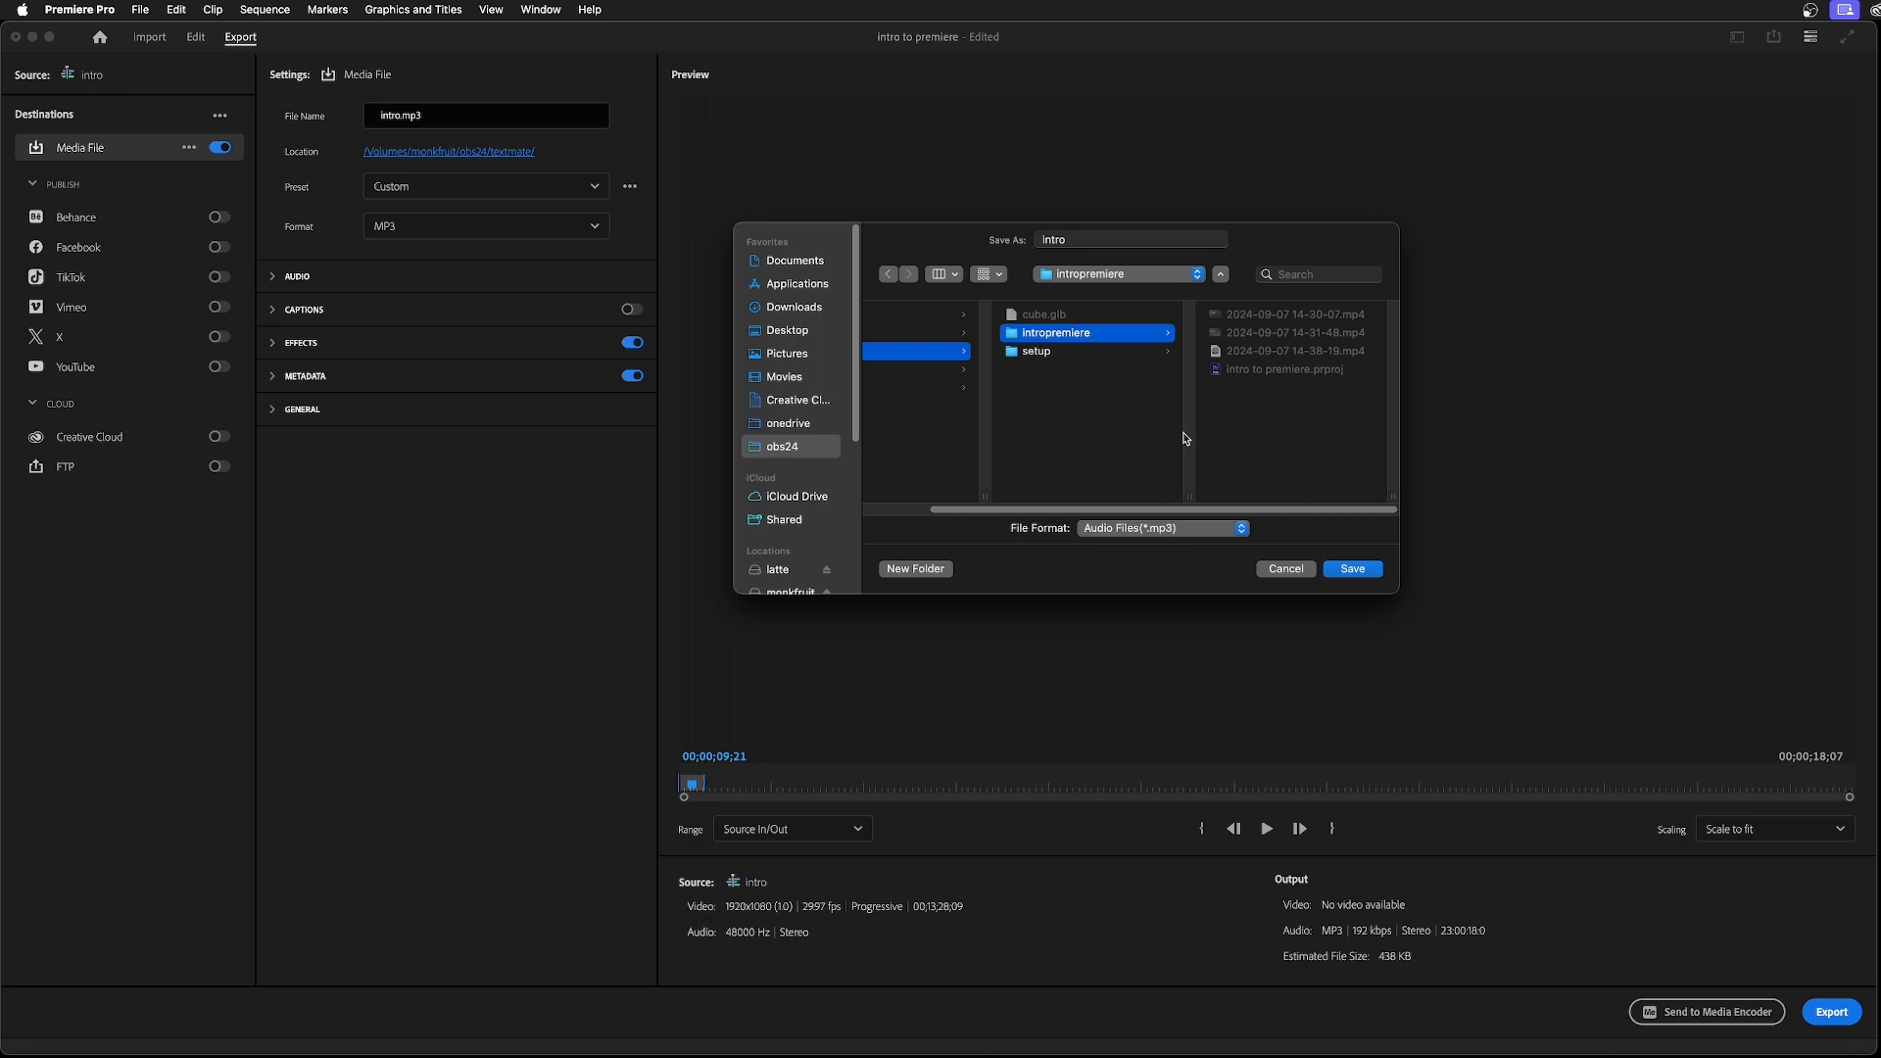
left_click(1078, 242)
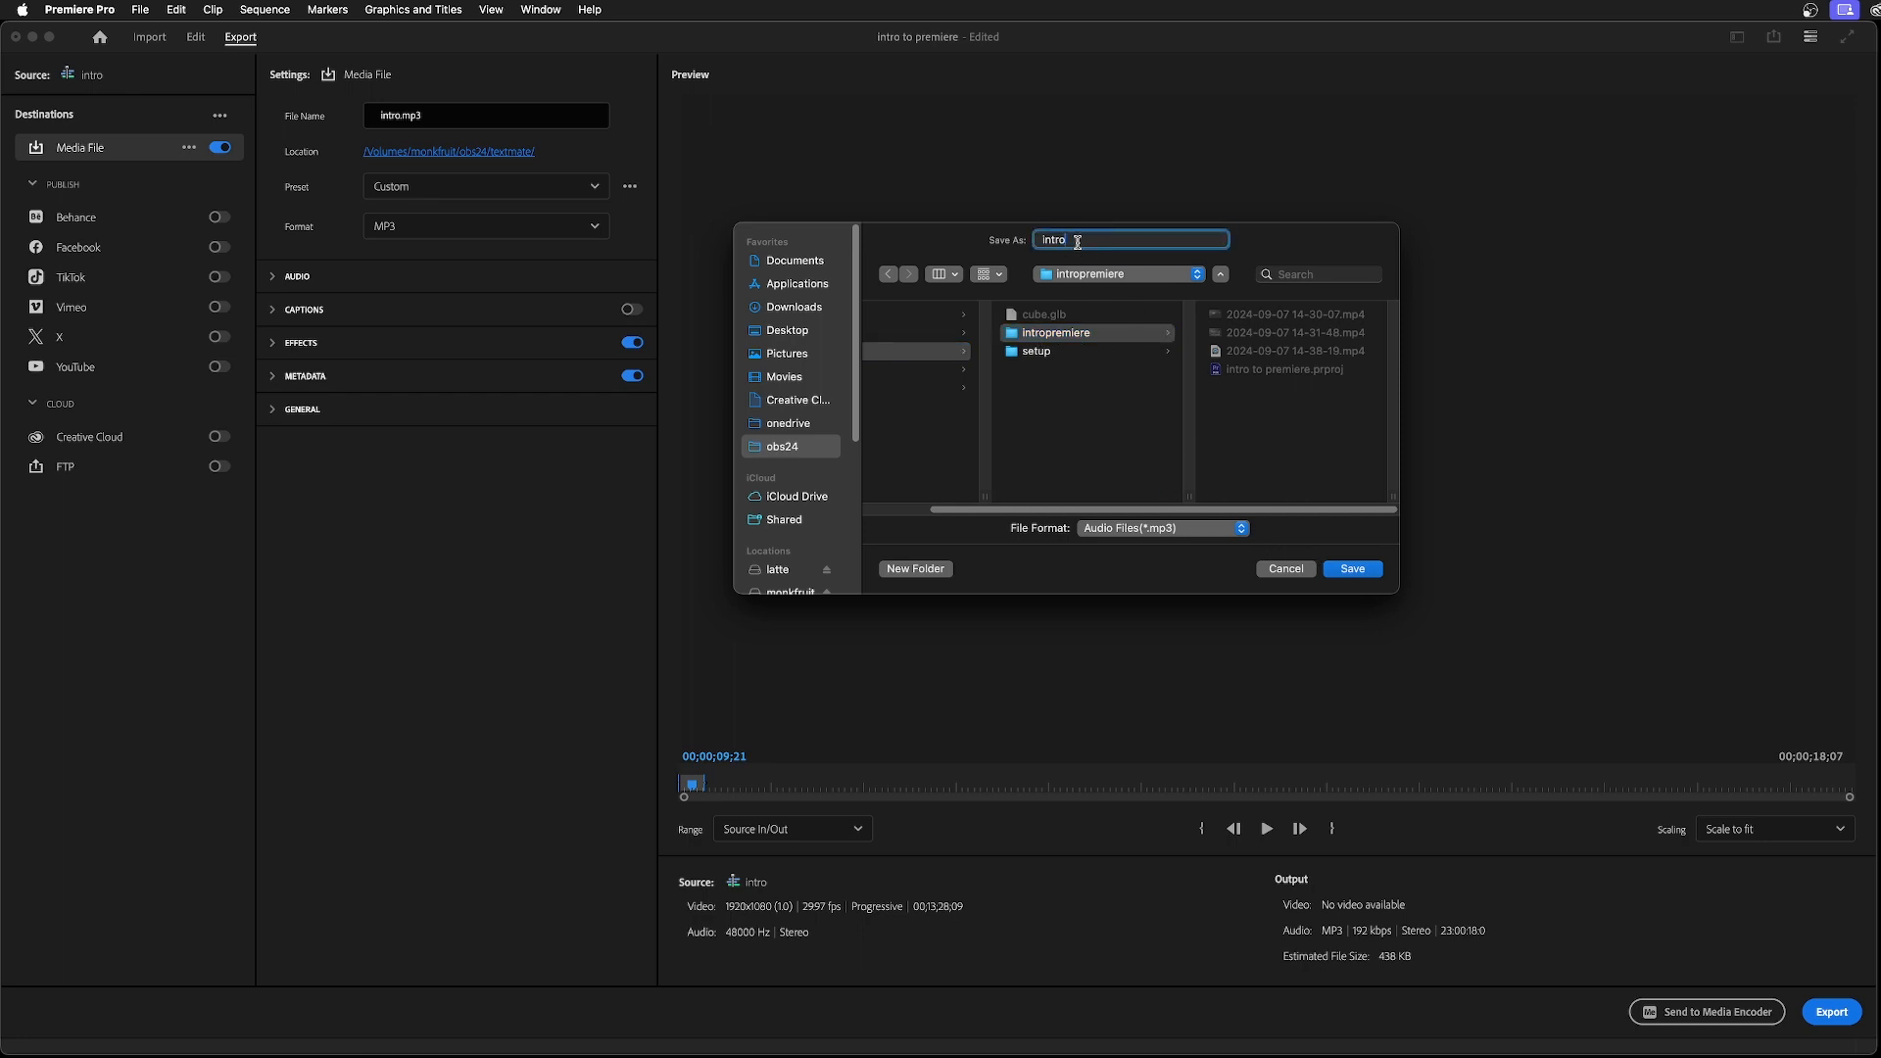
left_click(1351, 570)
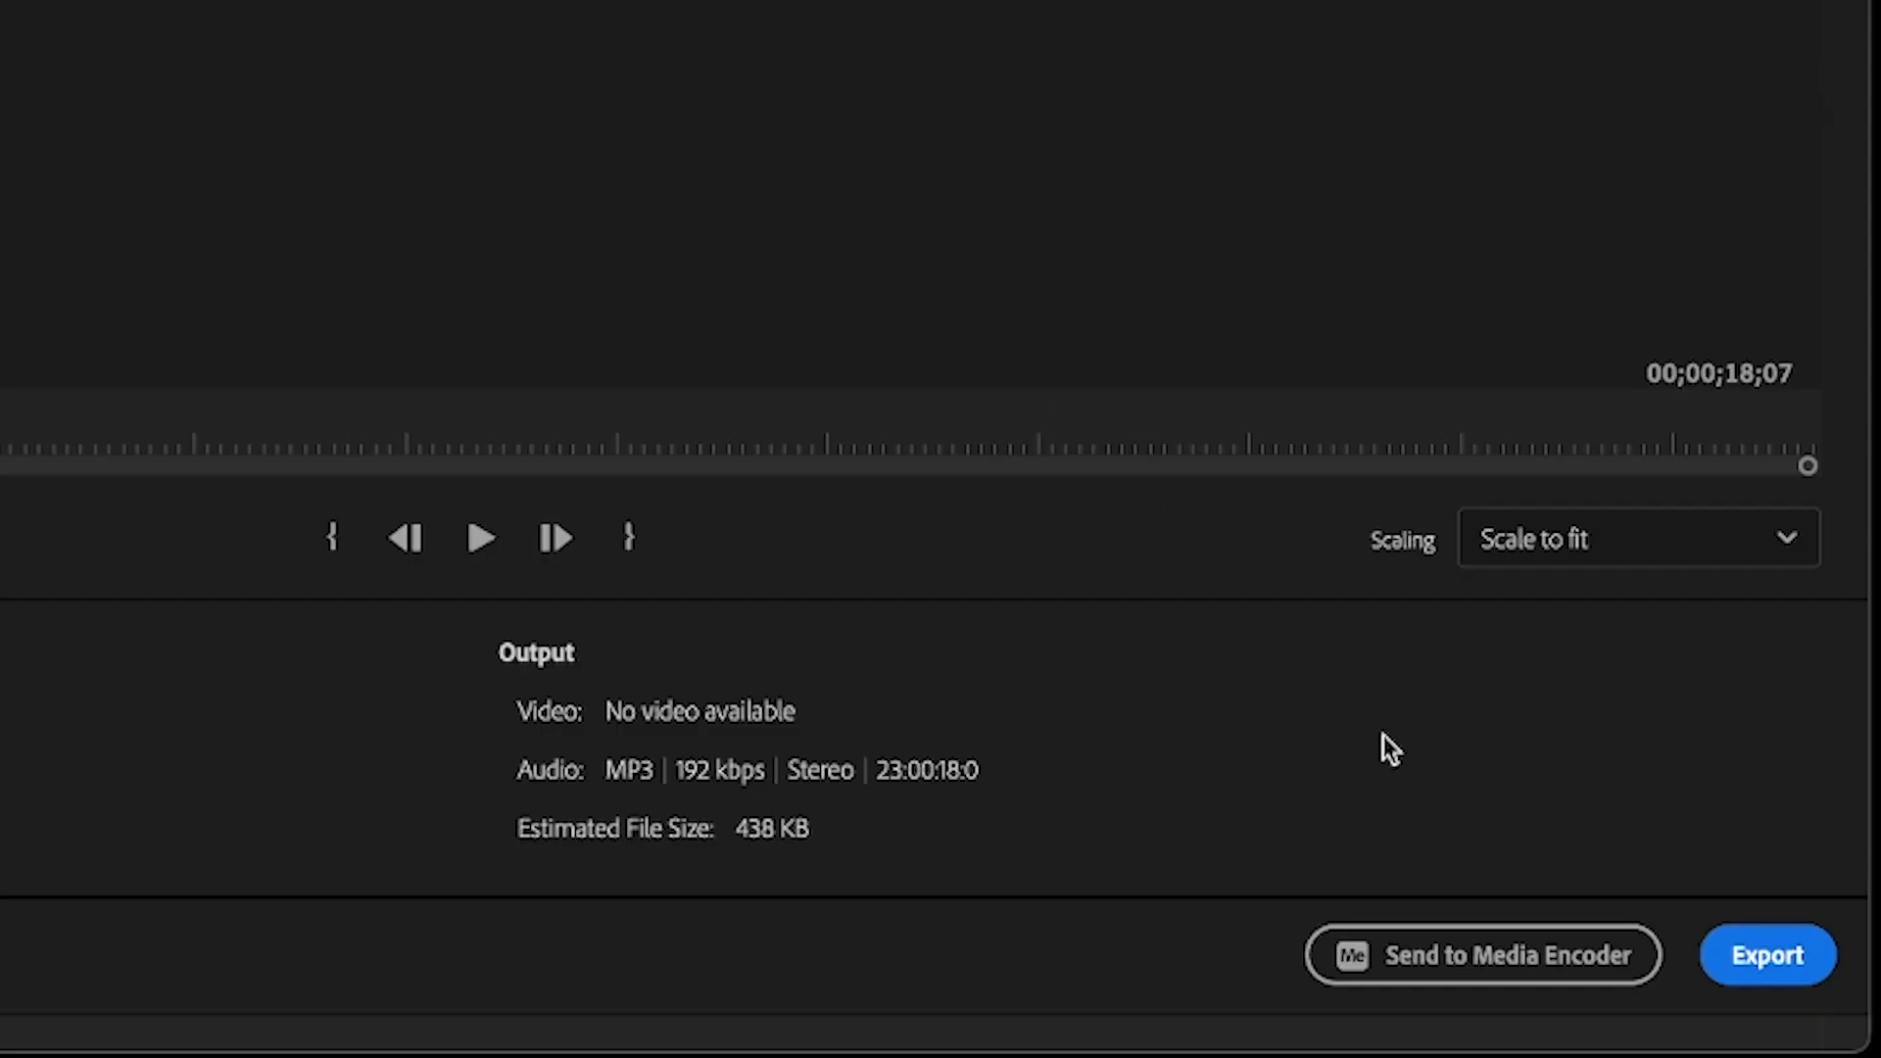
left_click(1773, 977)
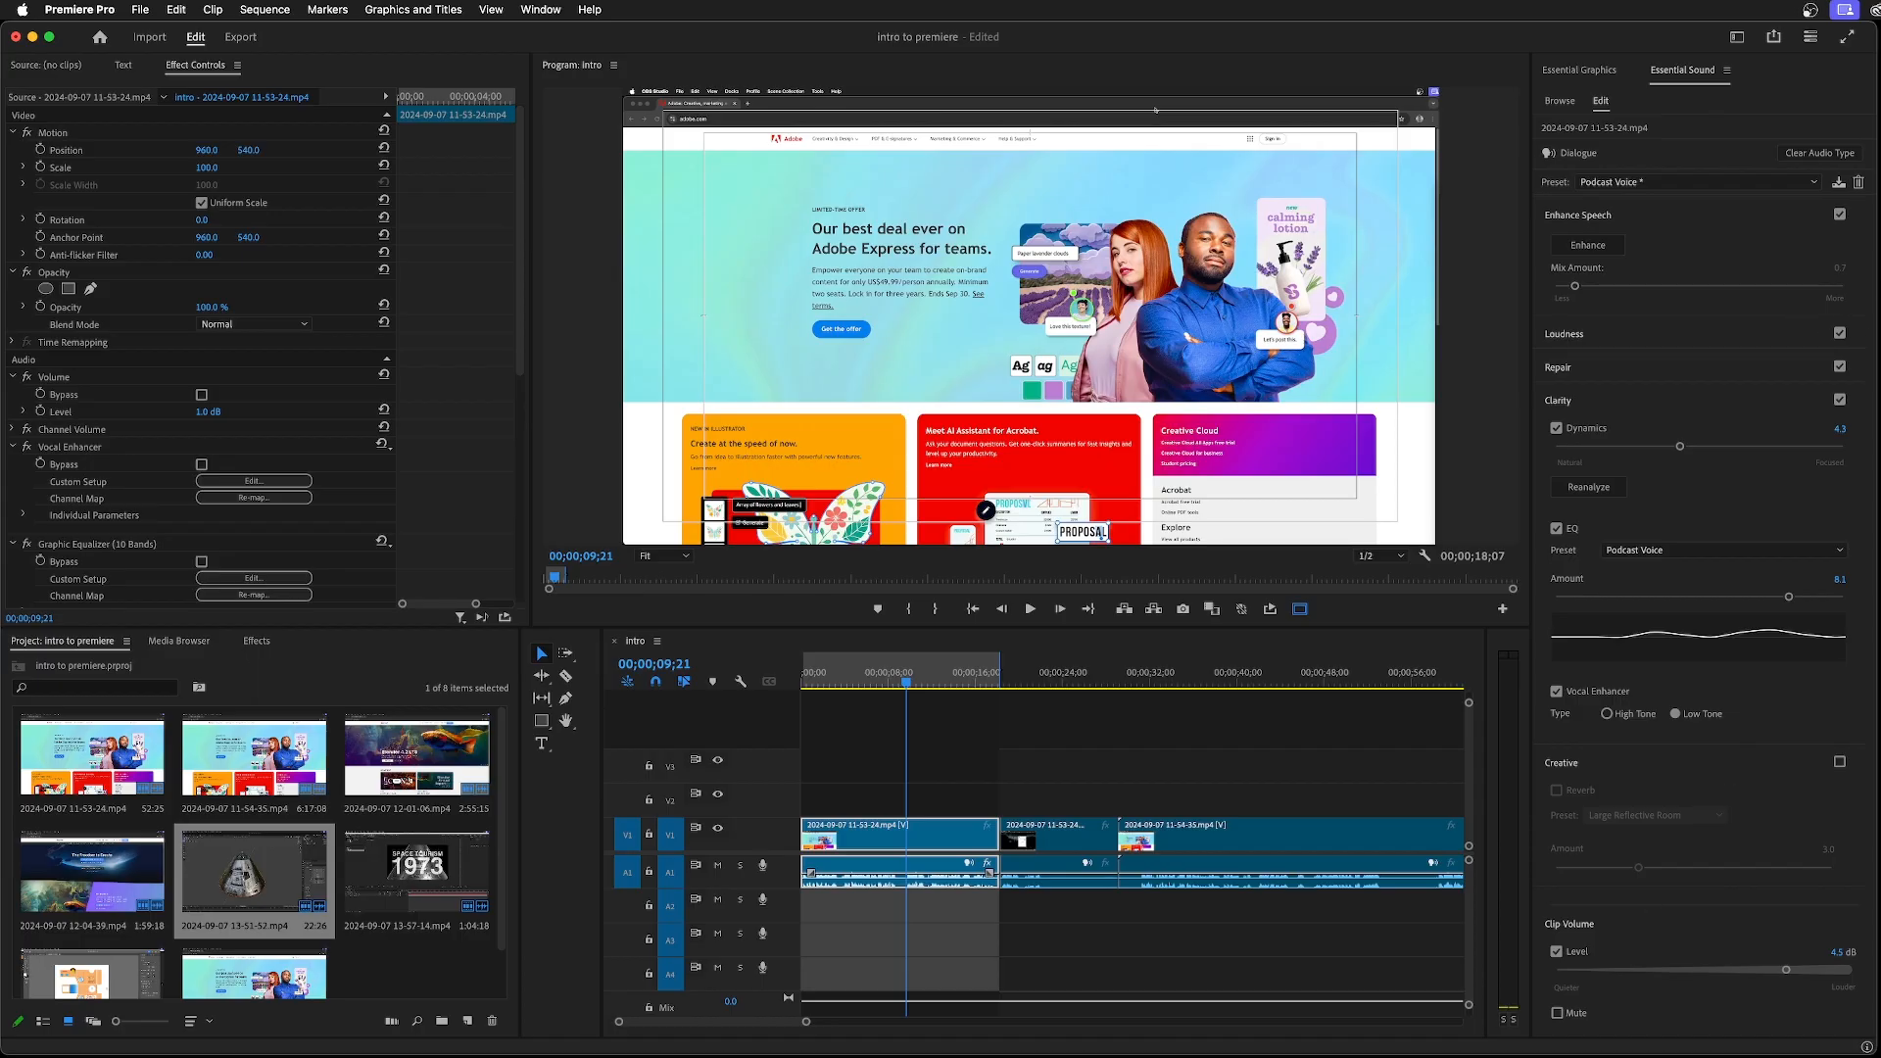
Switch to Finder and locate the exported audio file in the intropremiere folder inside obs24/motion2
key("super+Tab")
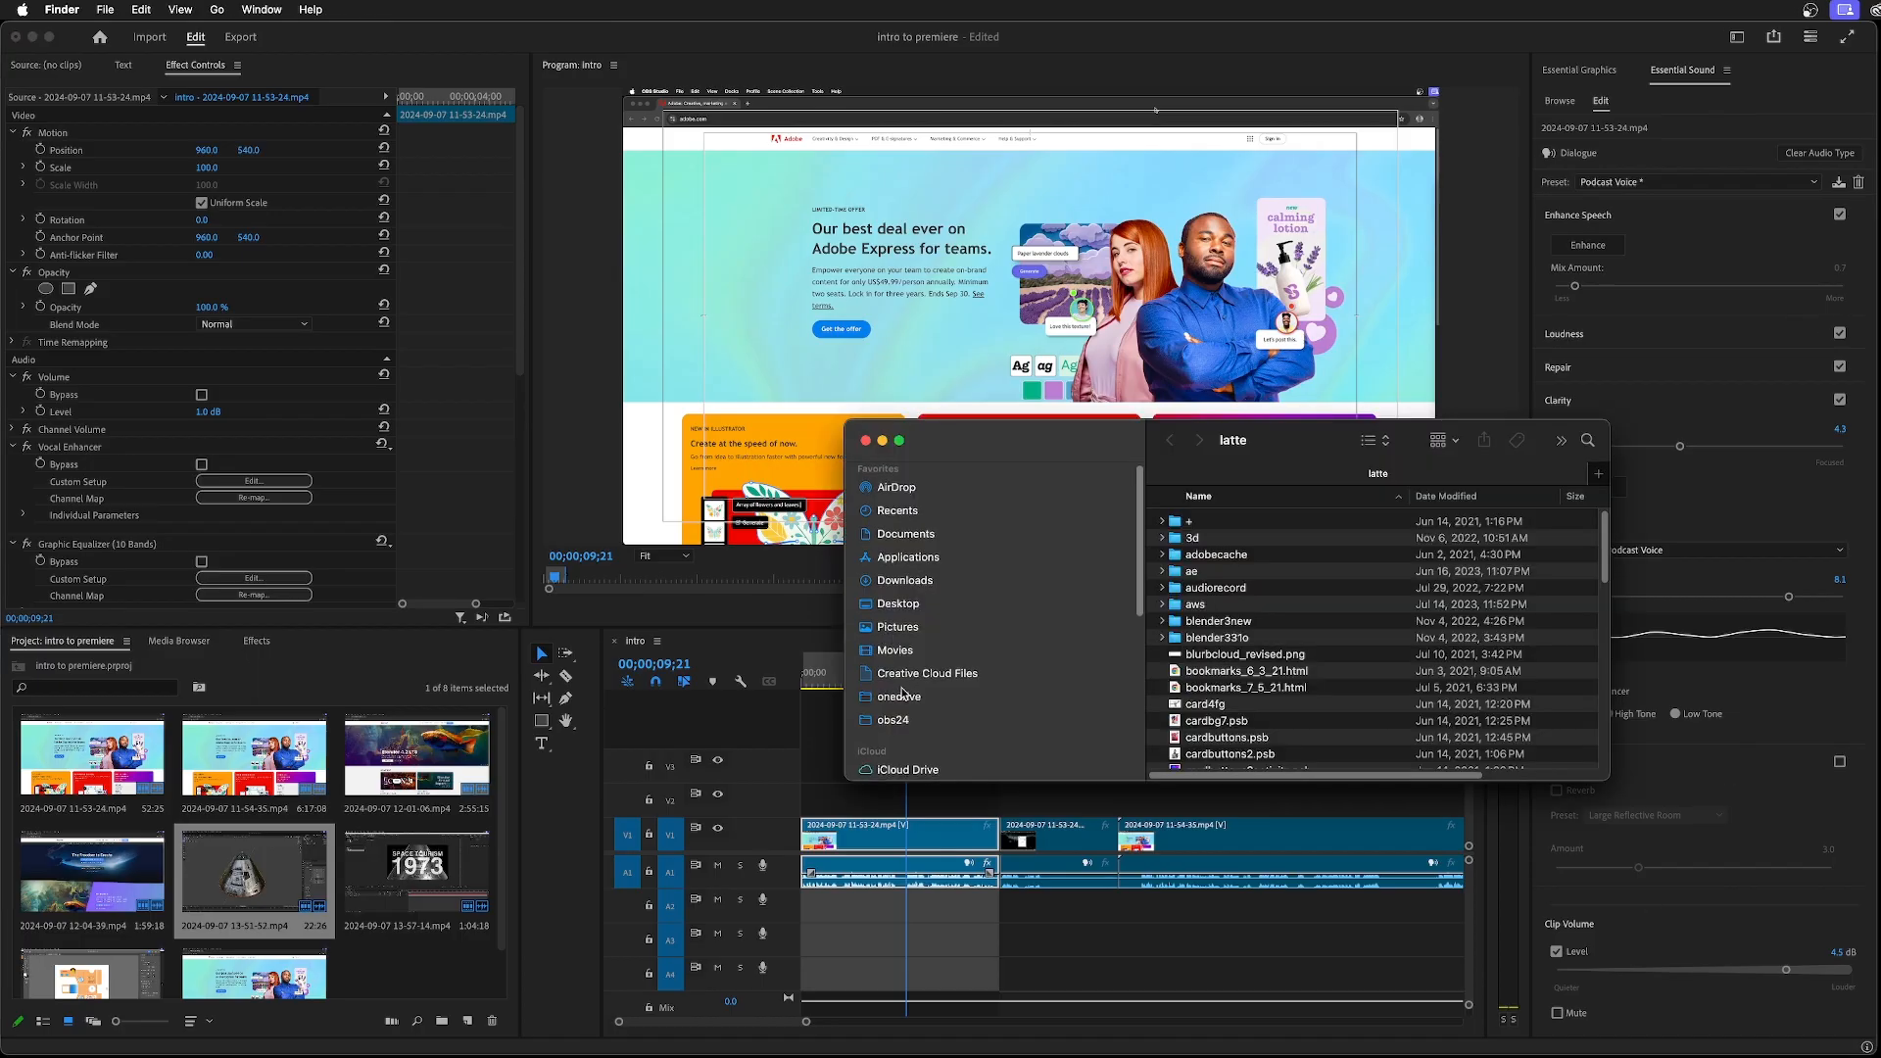
left_click(906, 725)
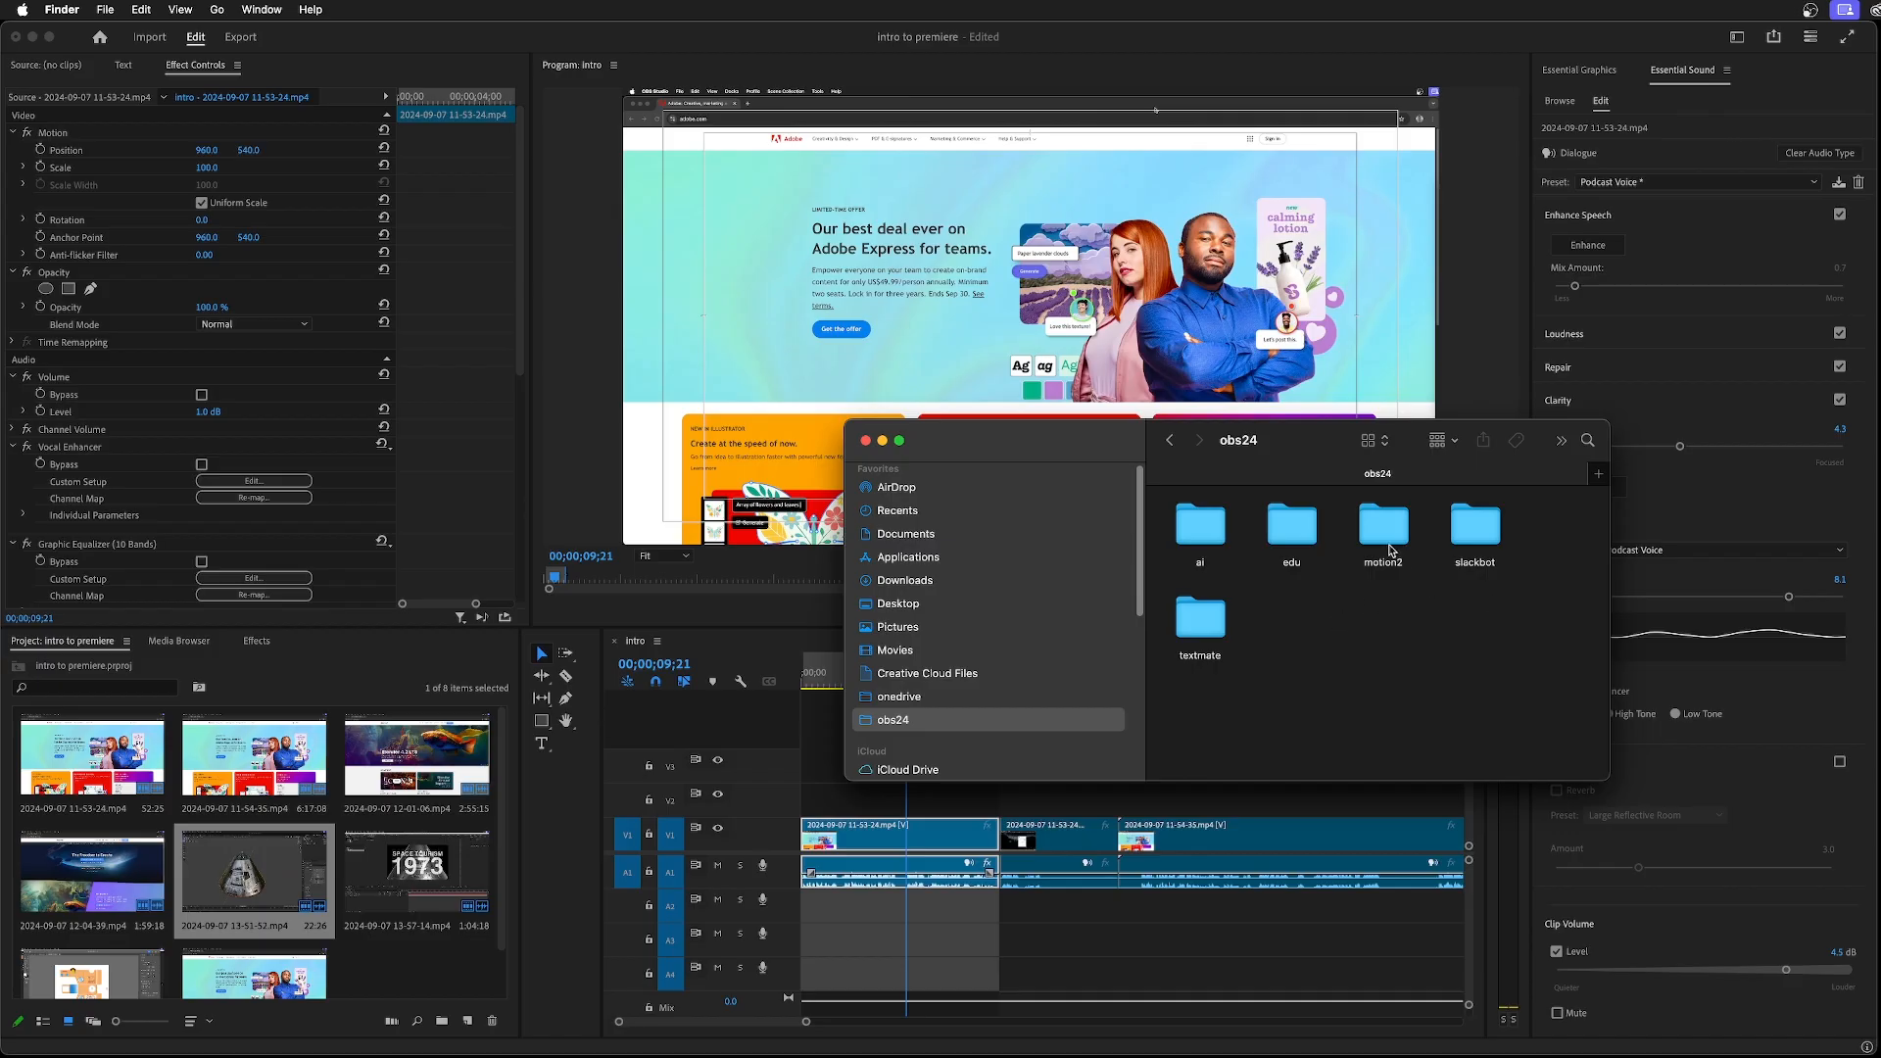
double_click(1384, 529)
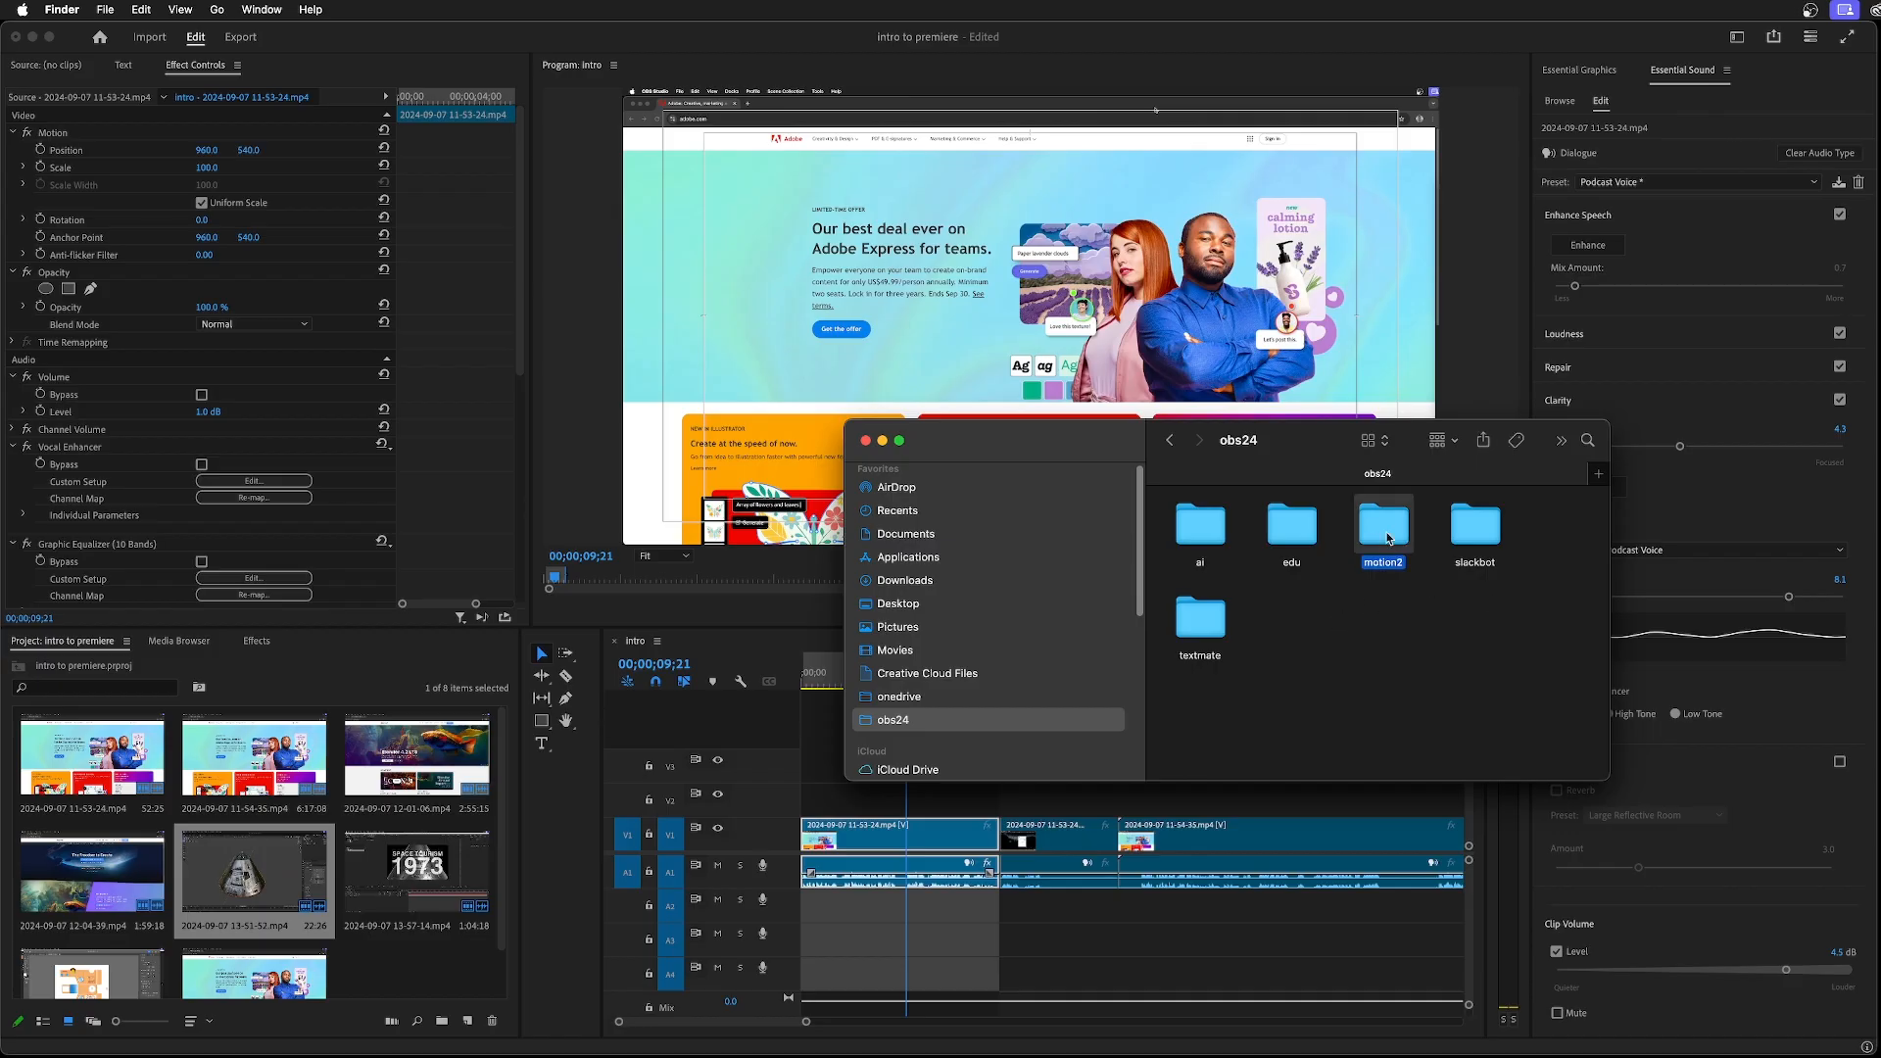
double_click(1306, 532)
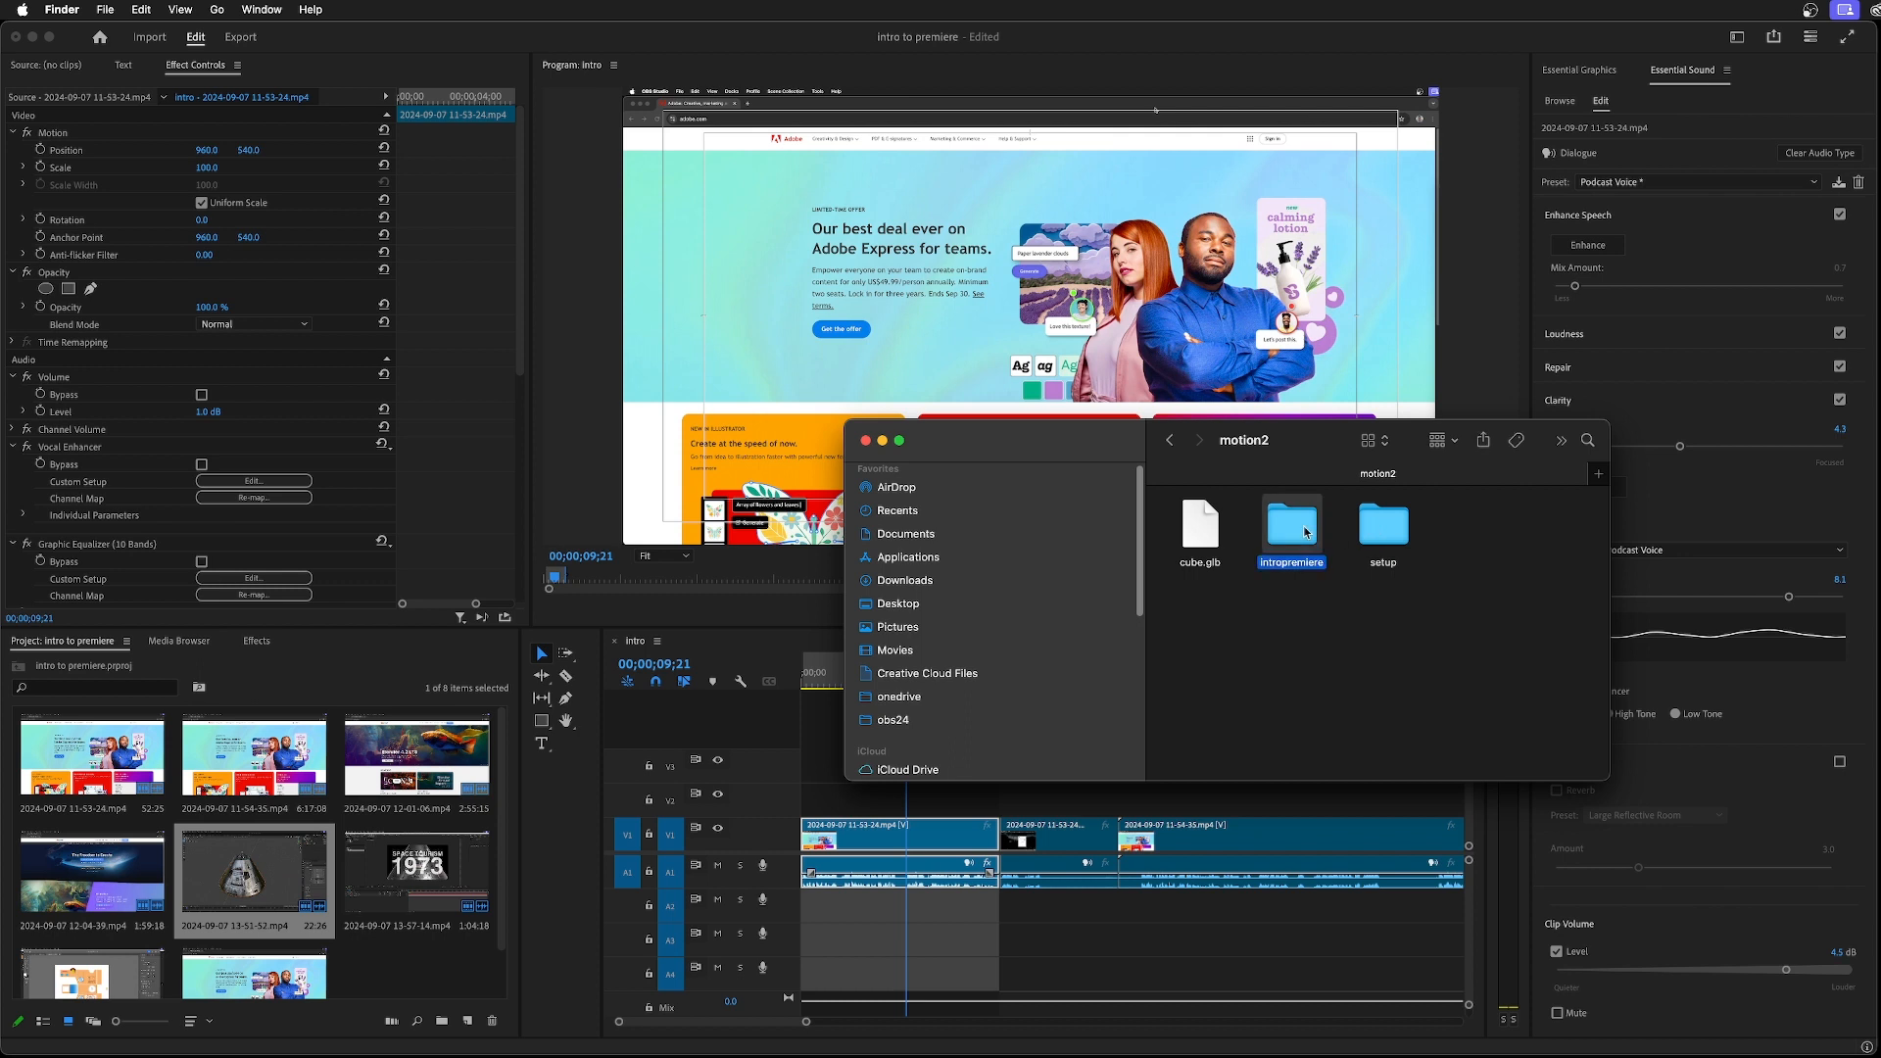
left_click(1211, 639)
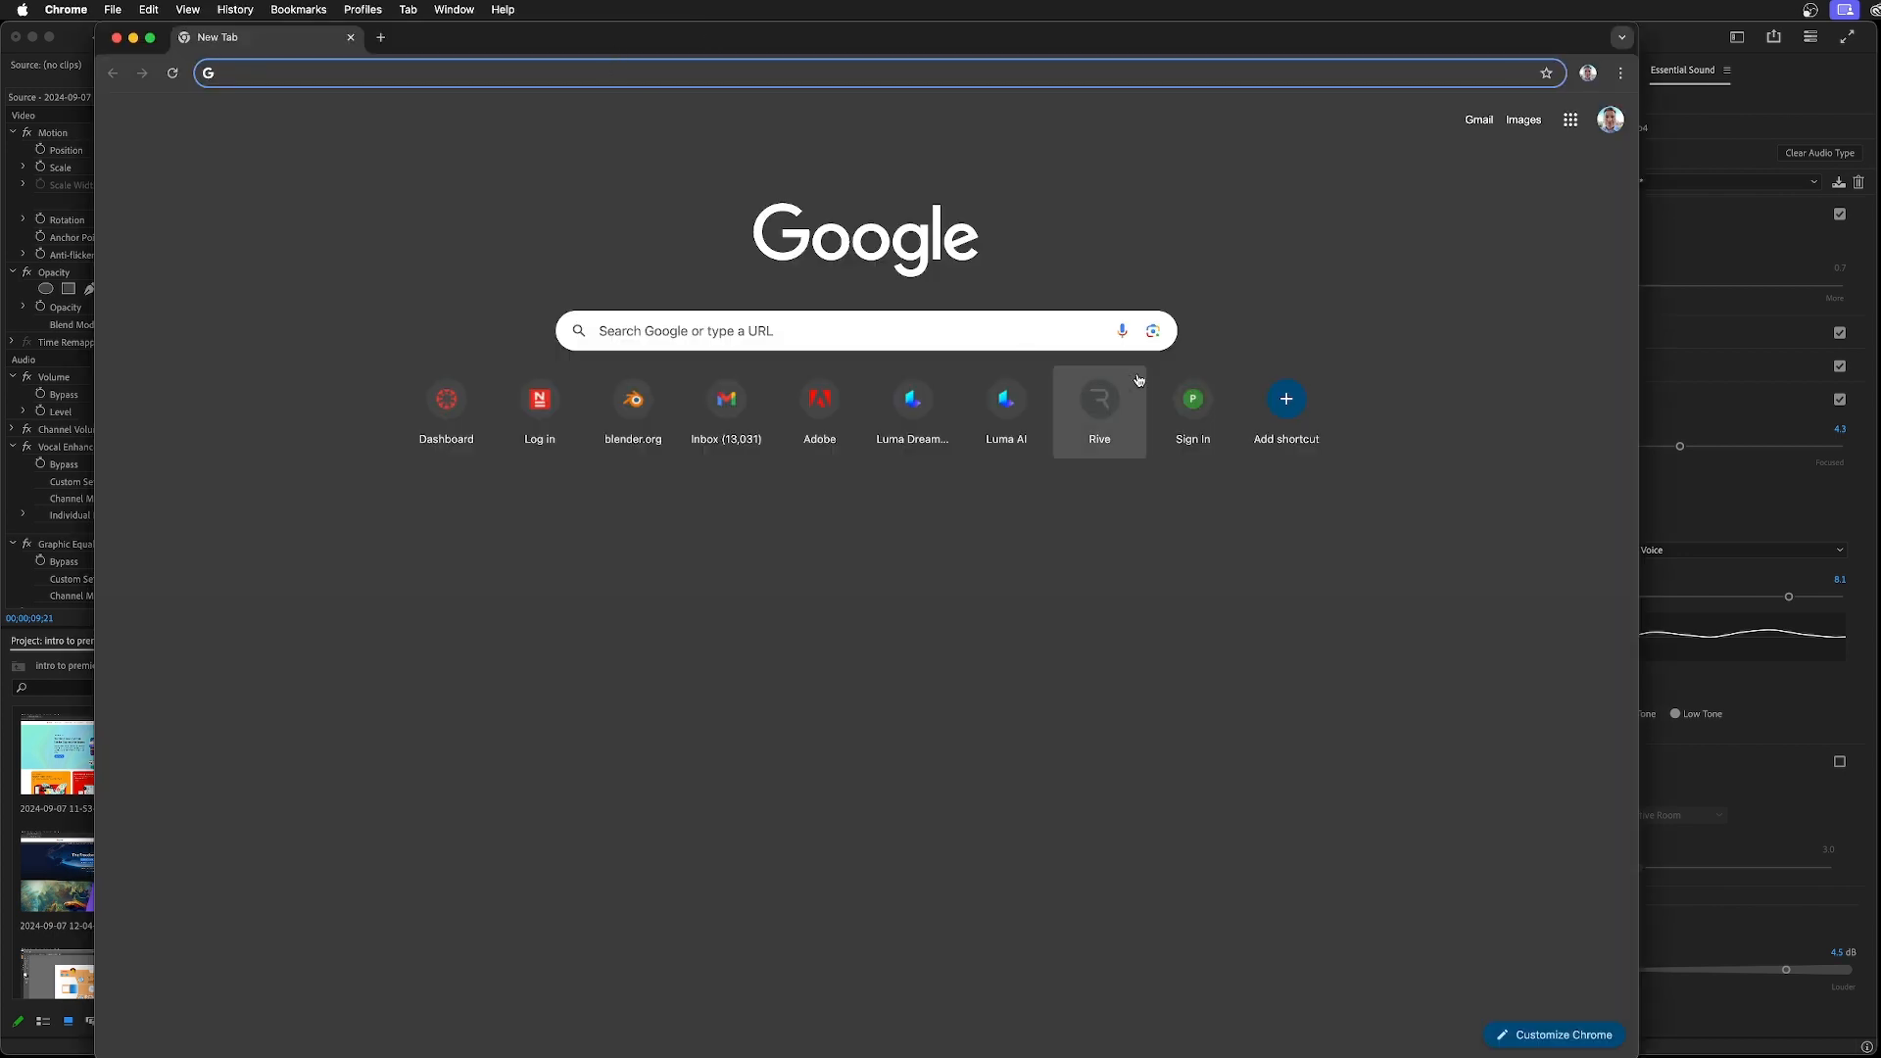
Switch to Chrome and open the Adobe Podcast Enhance Speech page at podcast.adobe.com/enhance
type("https://podcast.adobe.com/enhance")
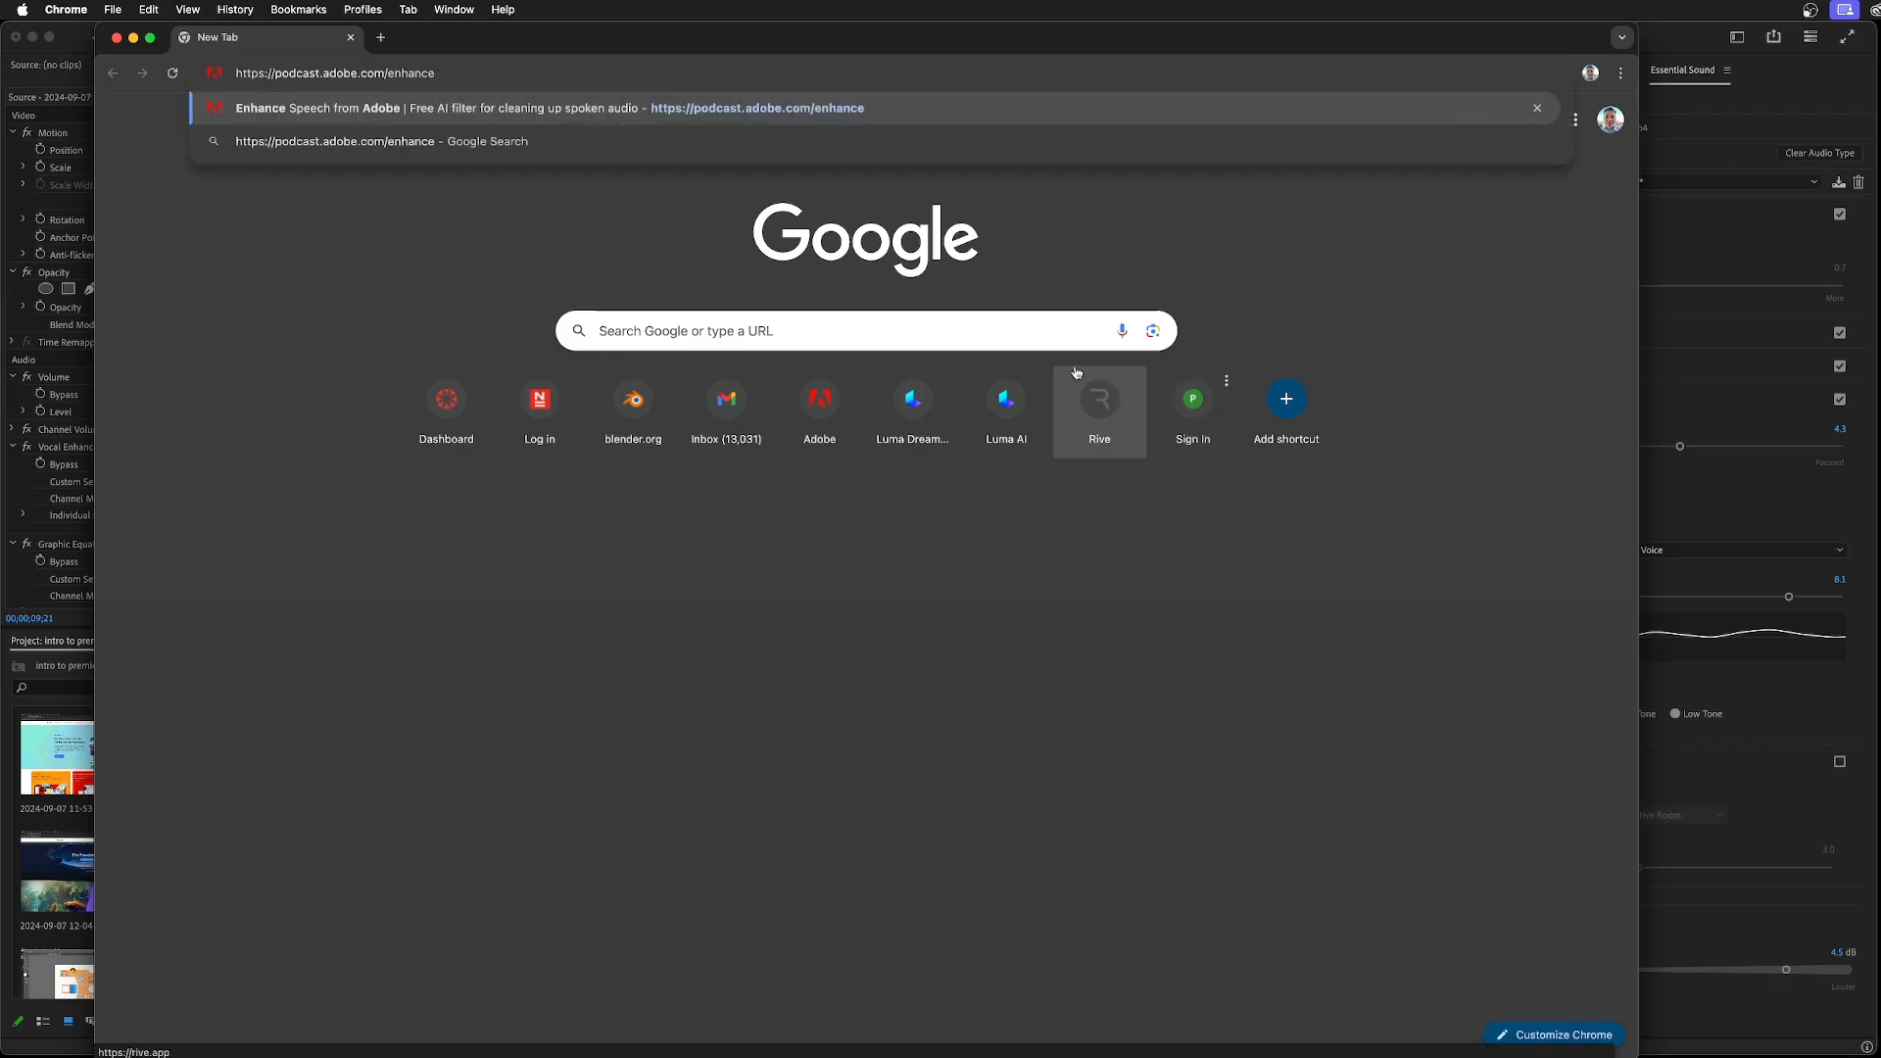
key("Return")
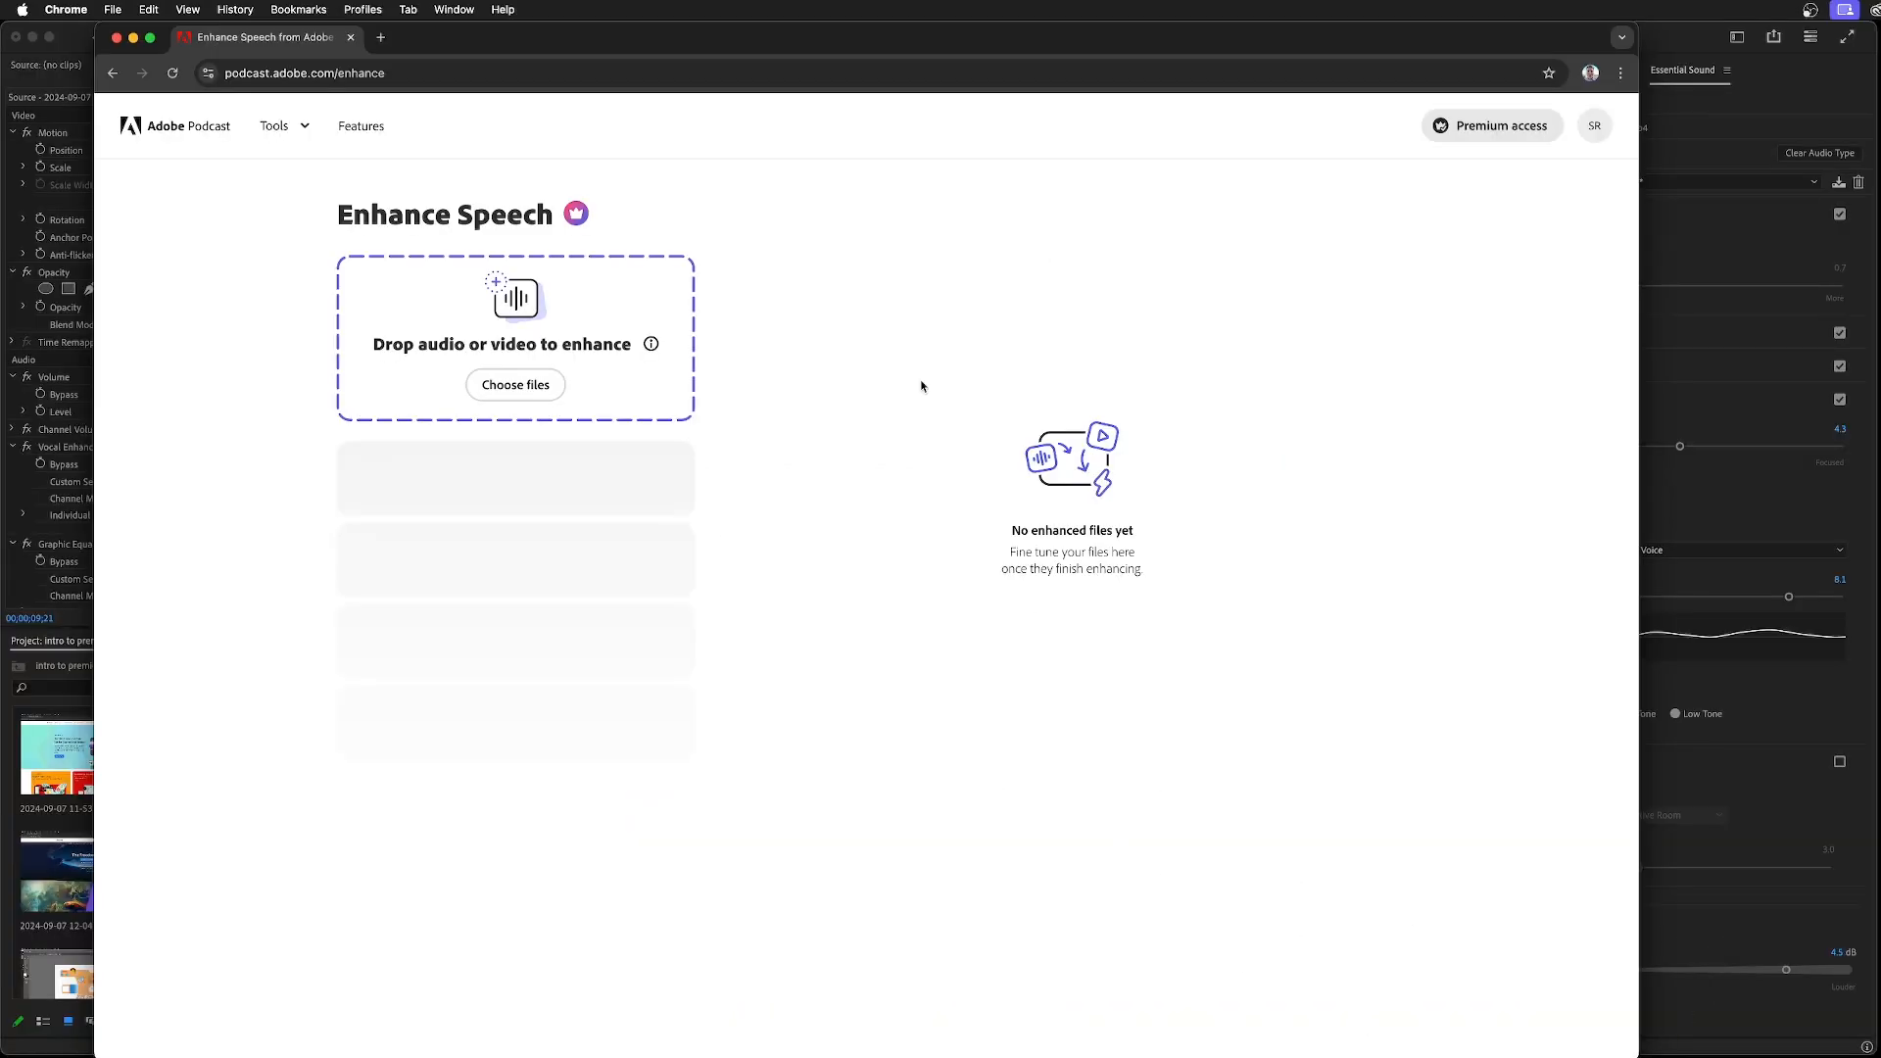
left_click(458, 11)
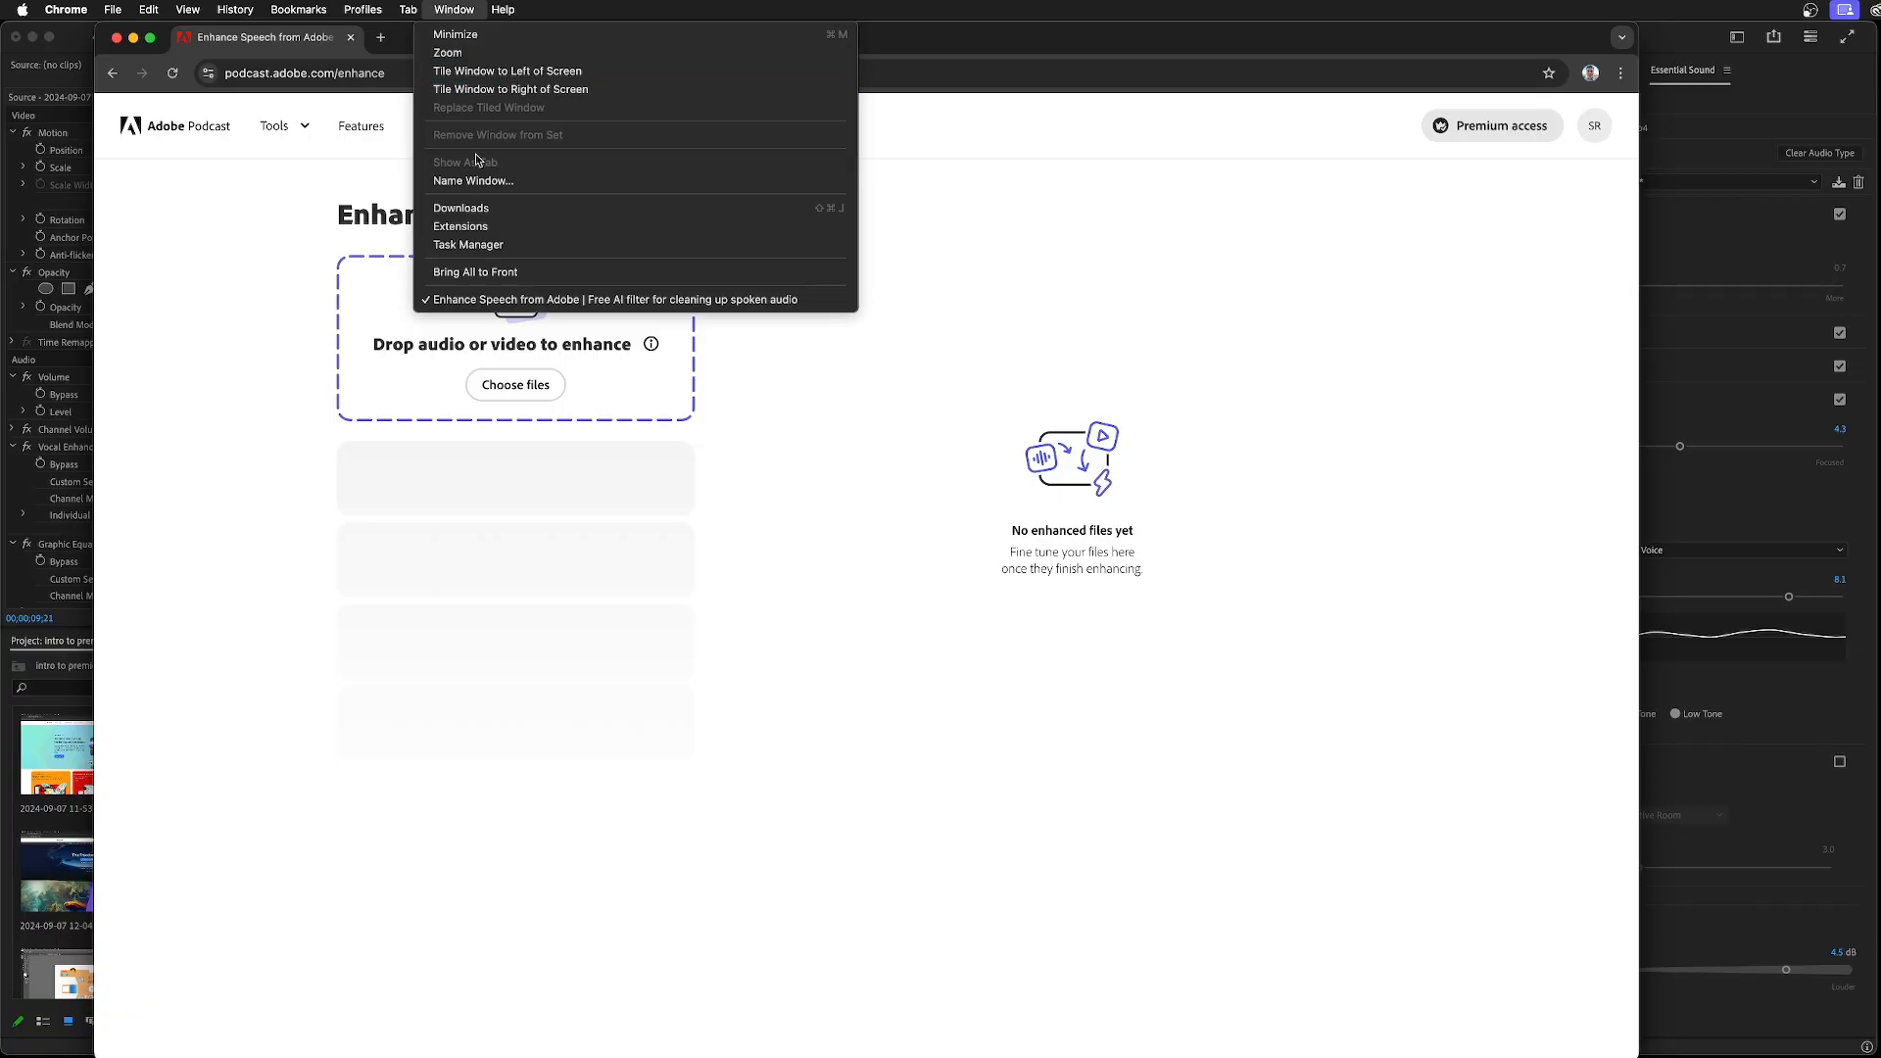
left_click(511, 272)
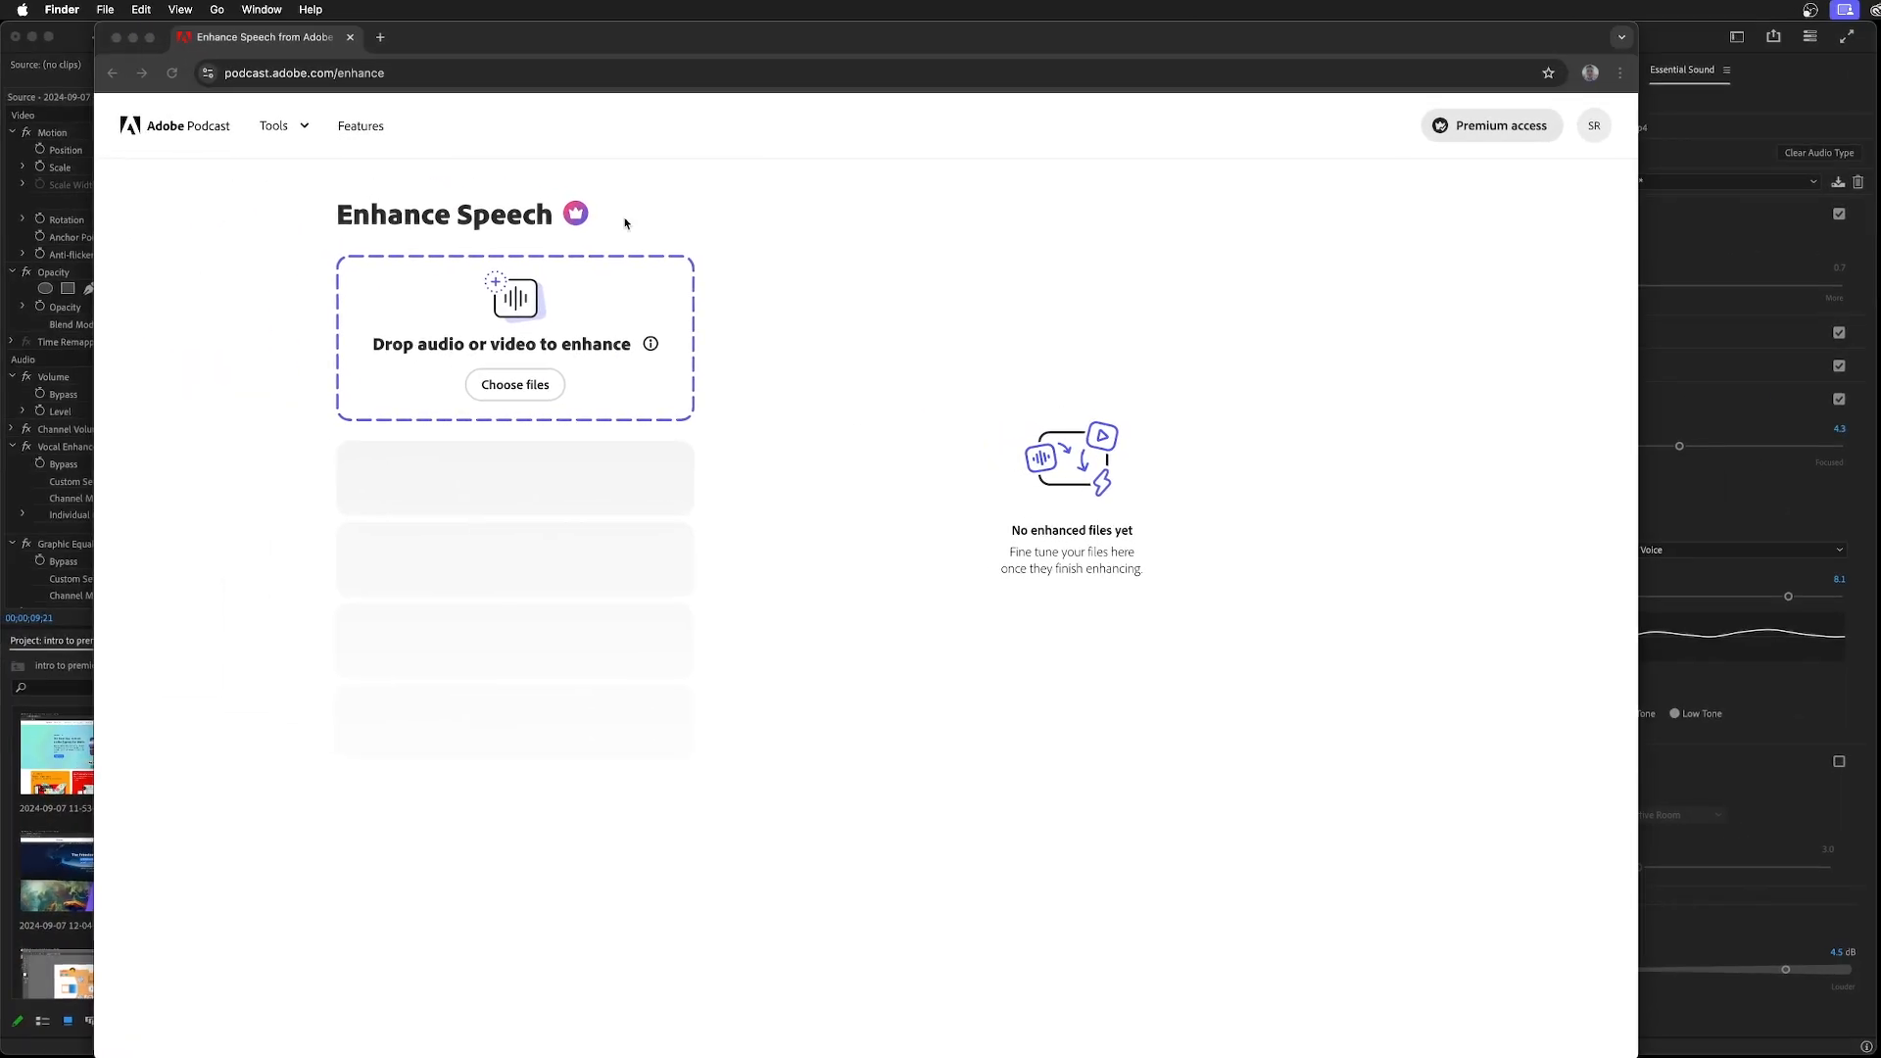
Bring up a Finder window, go to motion2/intropremiere and upload intro.mp3 to Enhance Speech
left_click(262, 9)
left_click(328, 325)
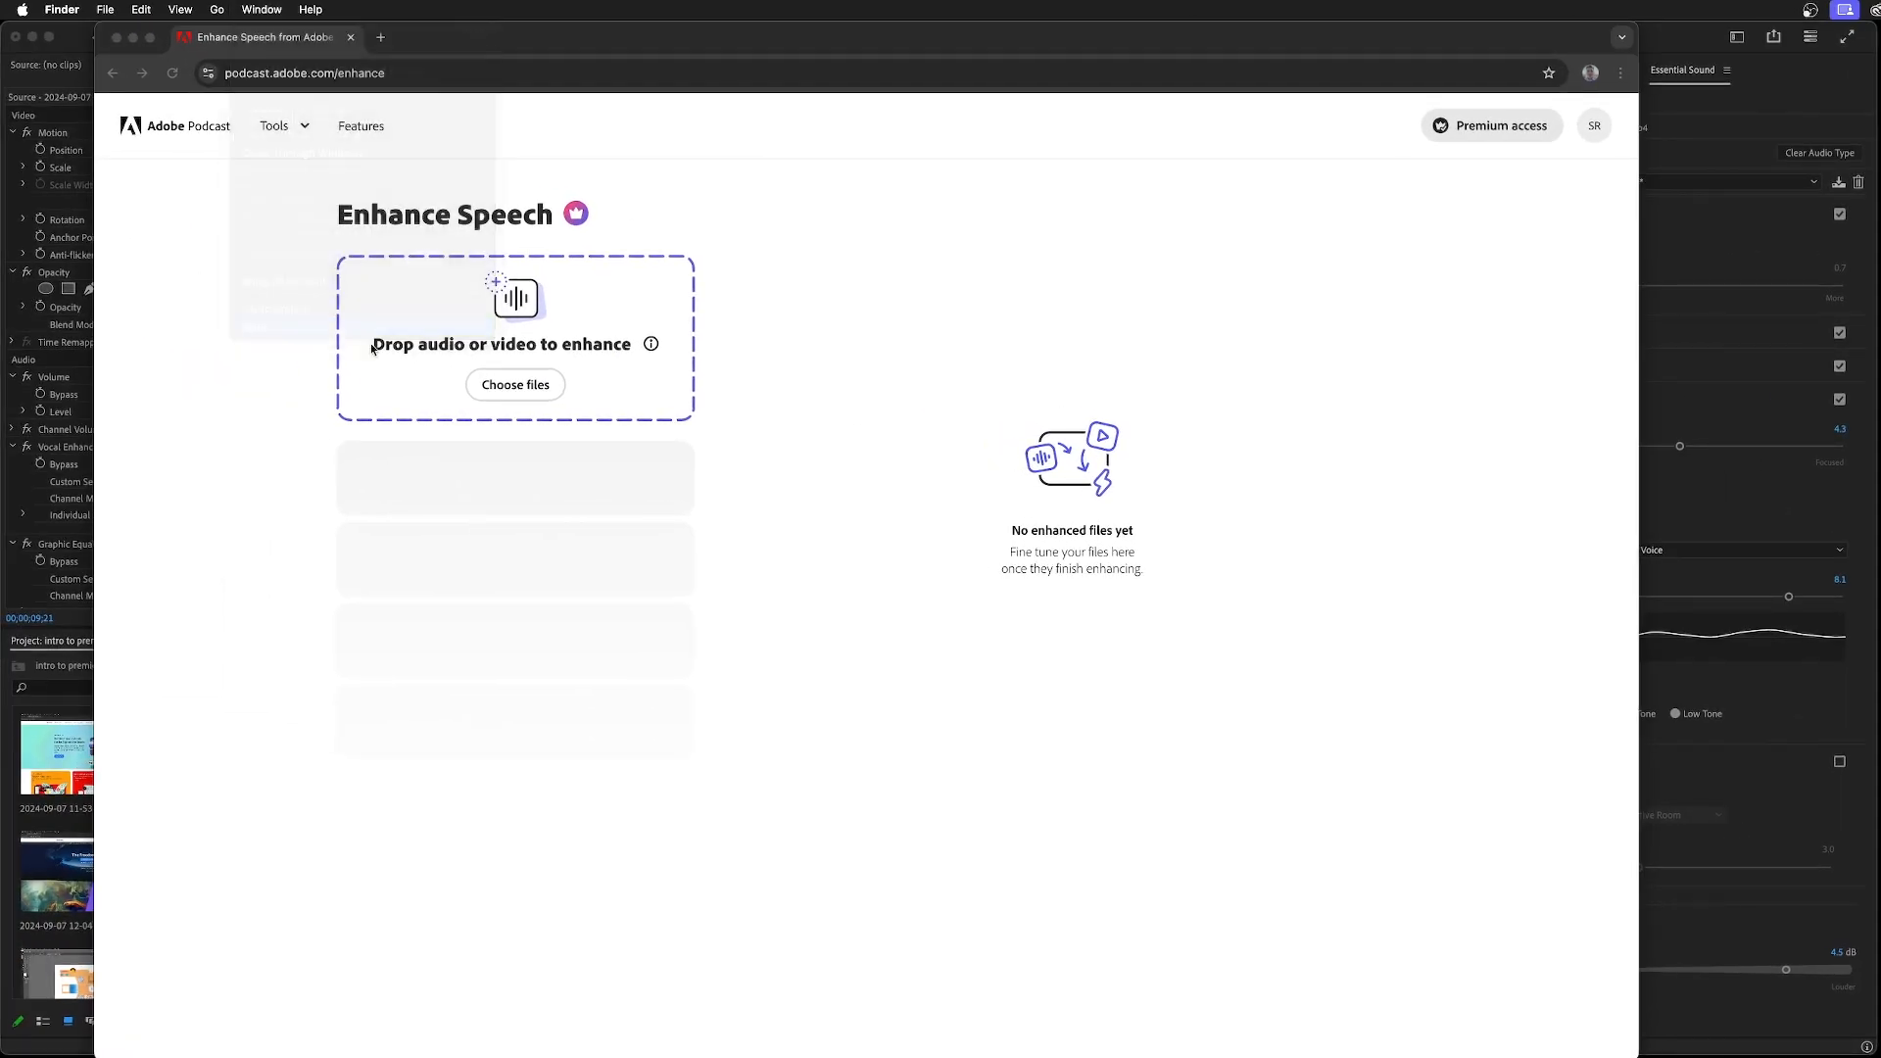
left_click(1262, 799)
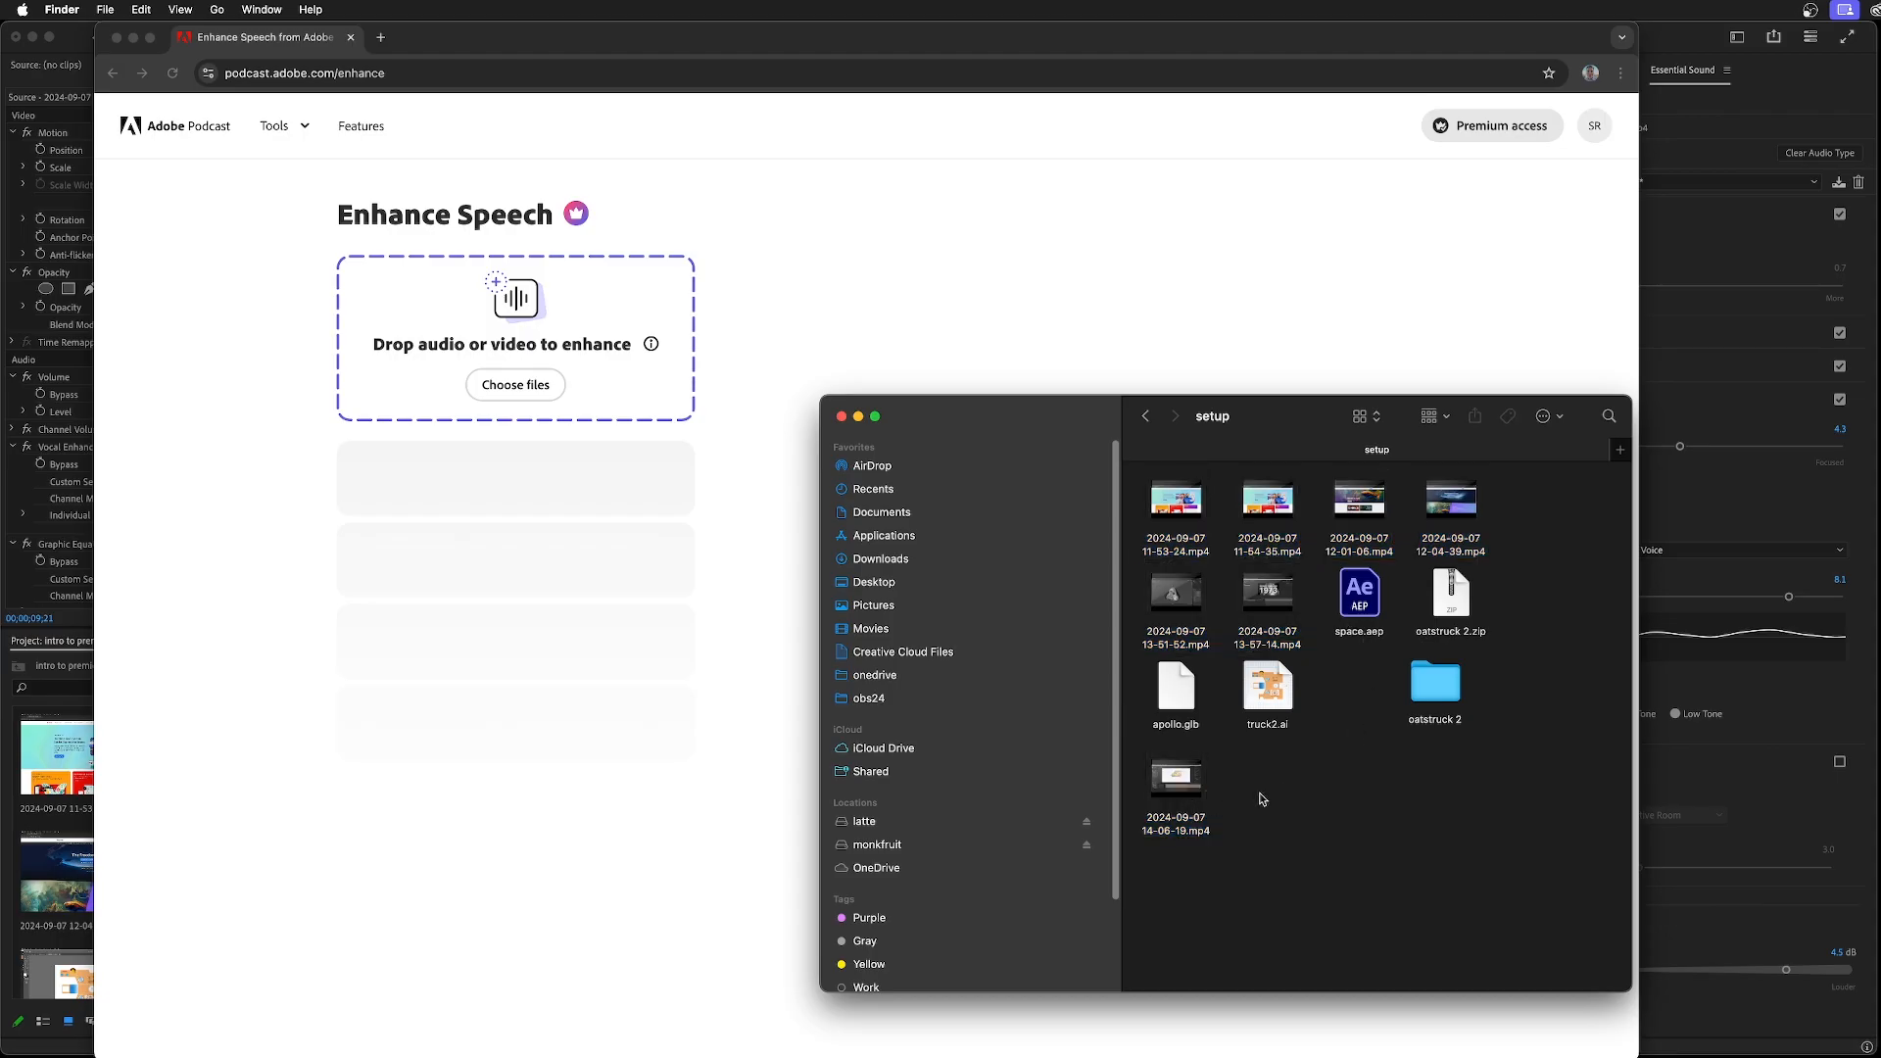
left_click(1145, 416)
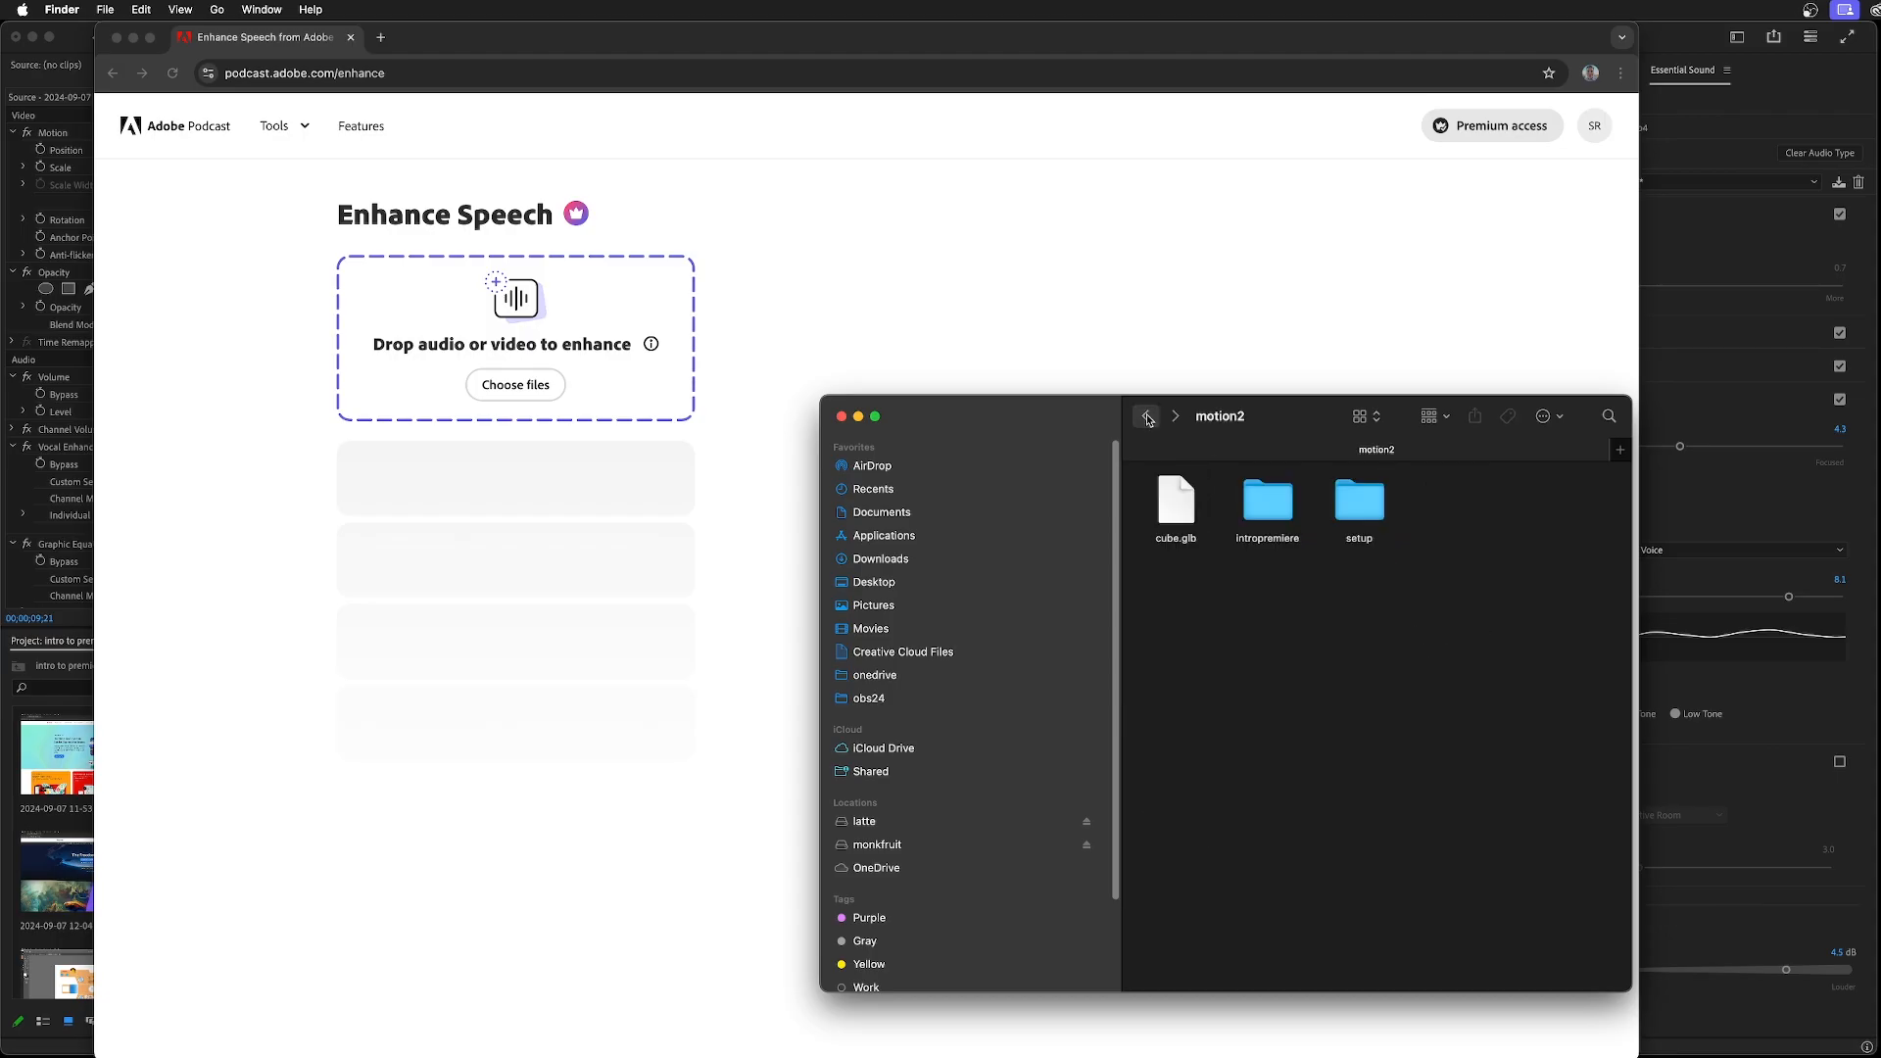
double_click(1291, 516)
left_click(1176, 615)
left_click_drag(1176, 615, 486, 339)
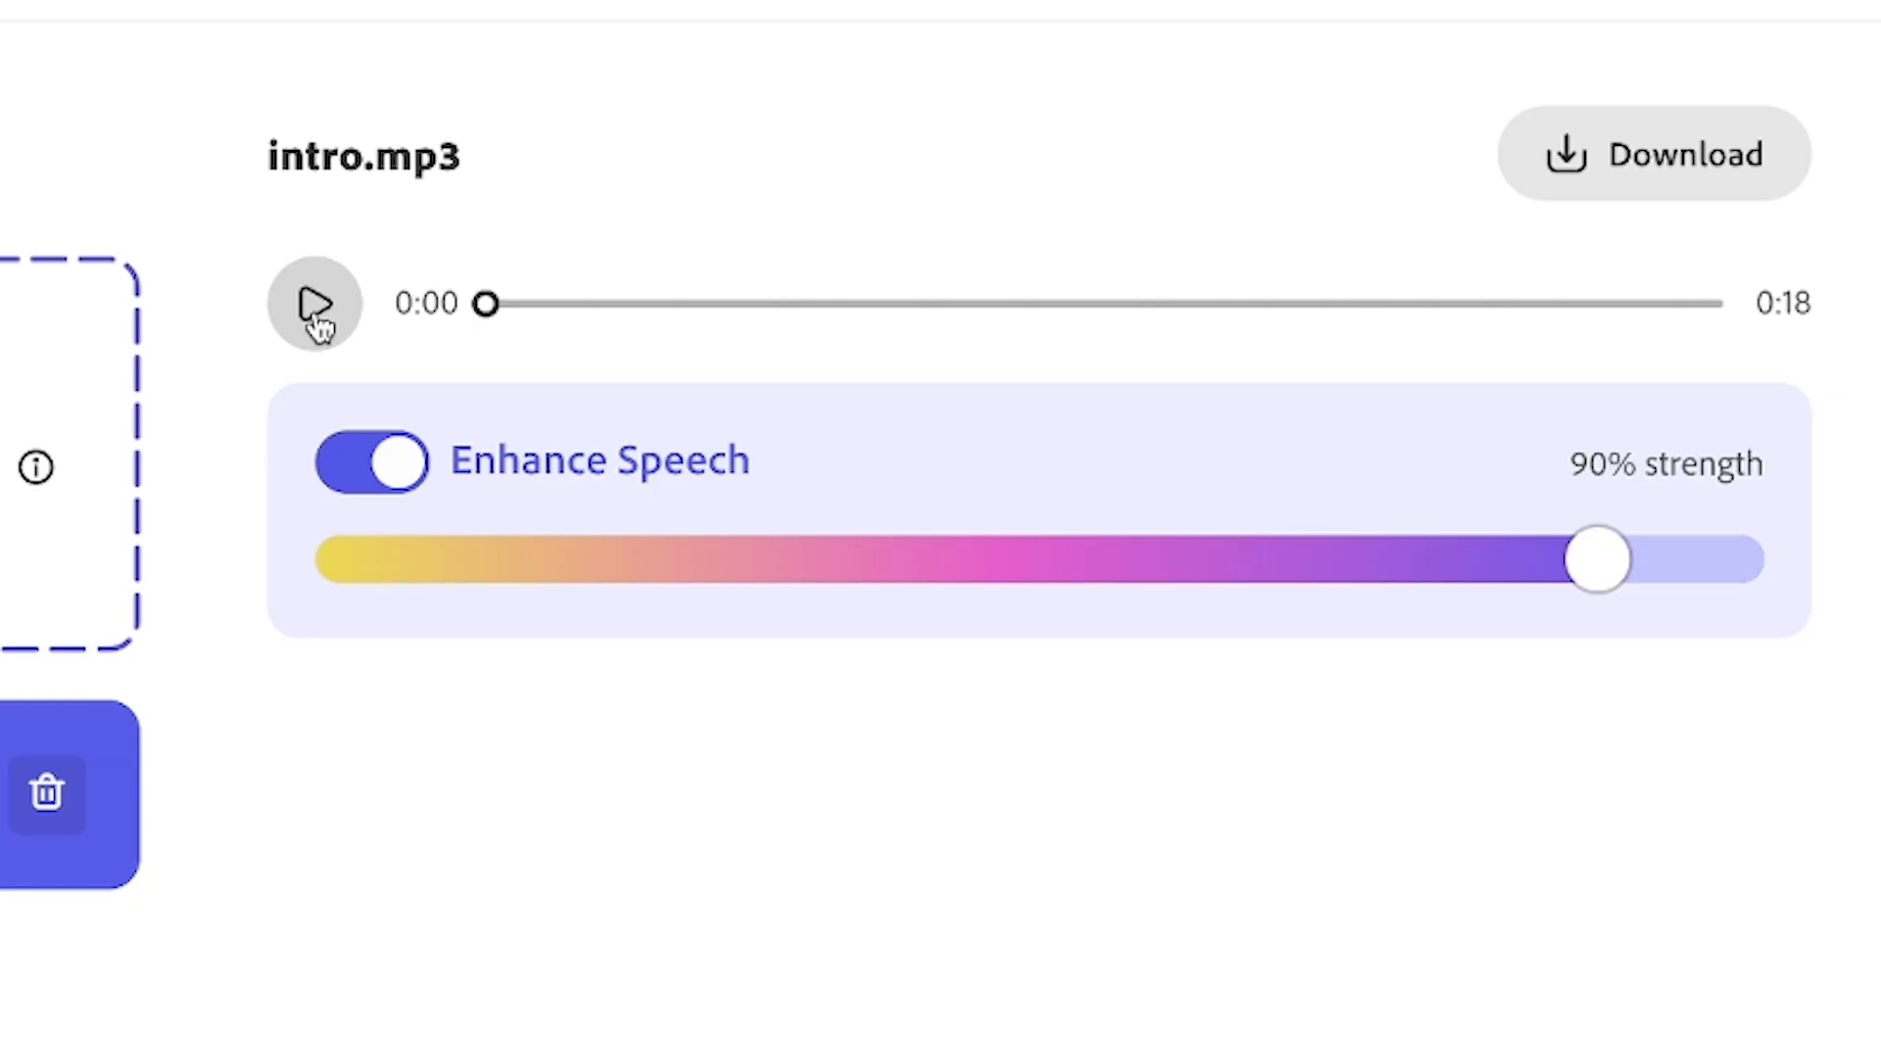
Play a few seconds of the enhanced intro.mp3, and try a lower enhancement strength before restoring it to 90%
left_click(770, 275)
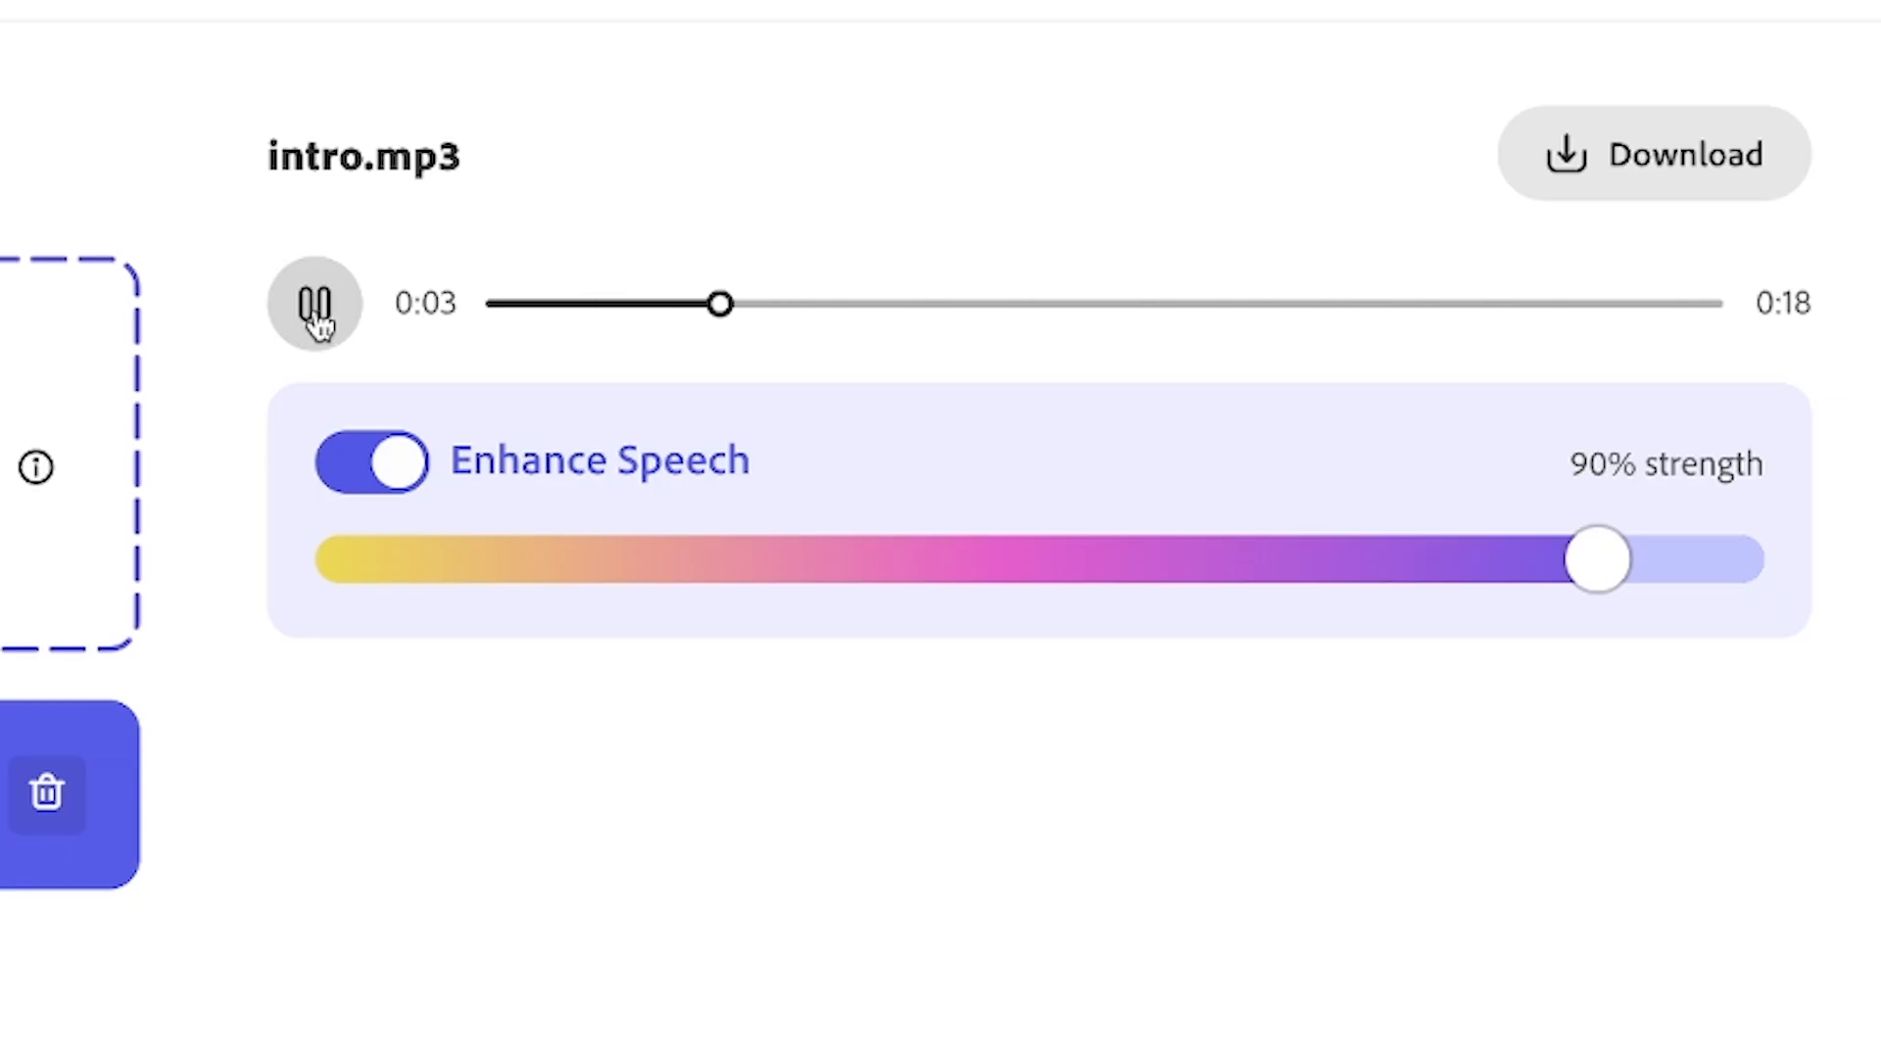
left_click(318, 322)
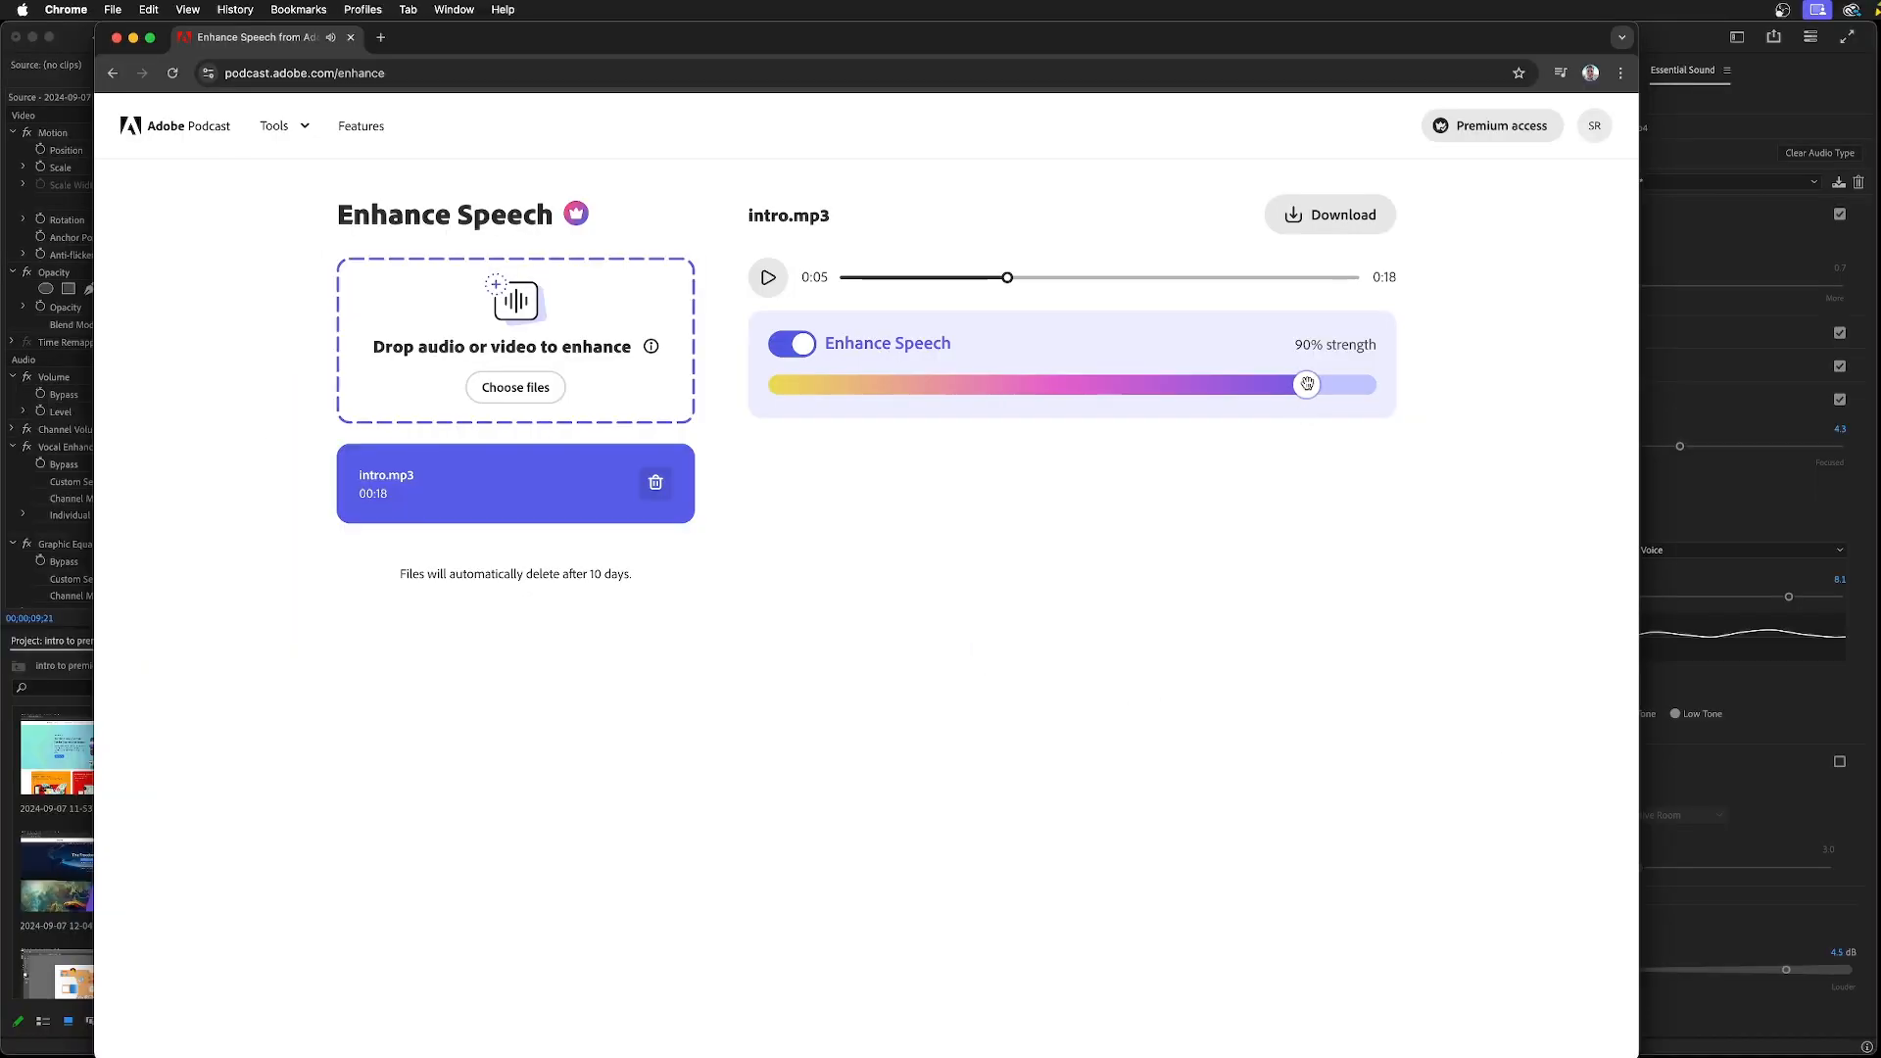
left_click_drag(1599, 560, 927, 547)
left_click_drag(1025, 379, 1304, 404)
Download the enhanced intro.mp3 at 90% strength and reveal the downloaded file in Finder
left_click(1325, 216)
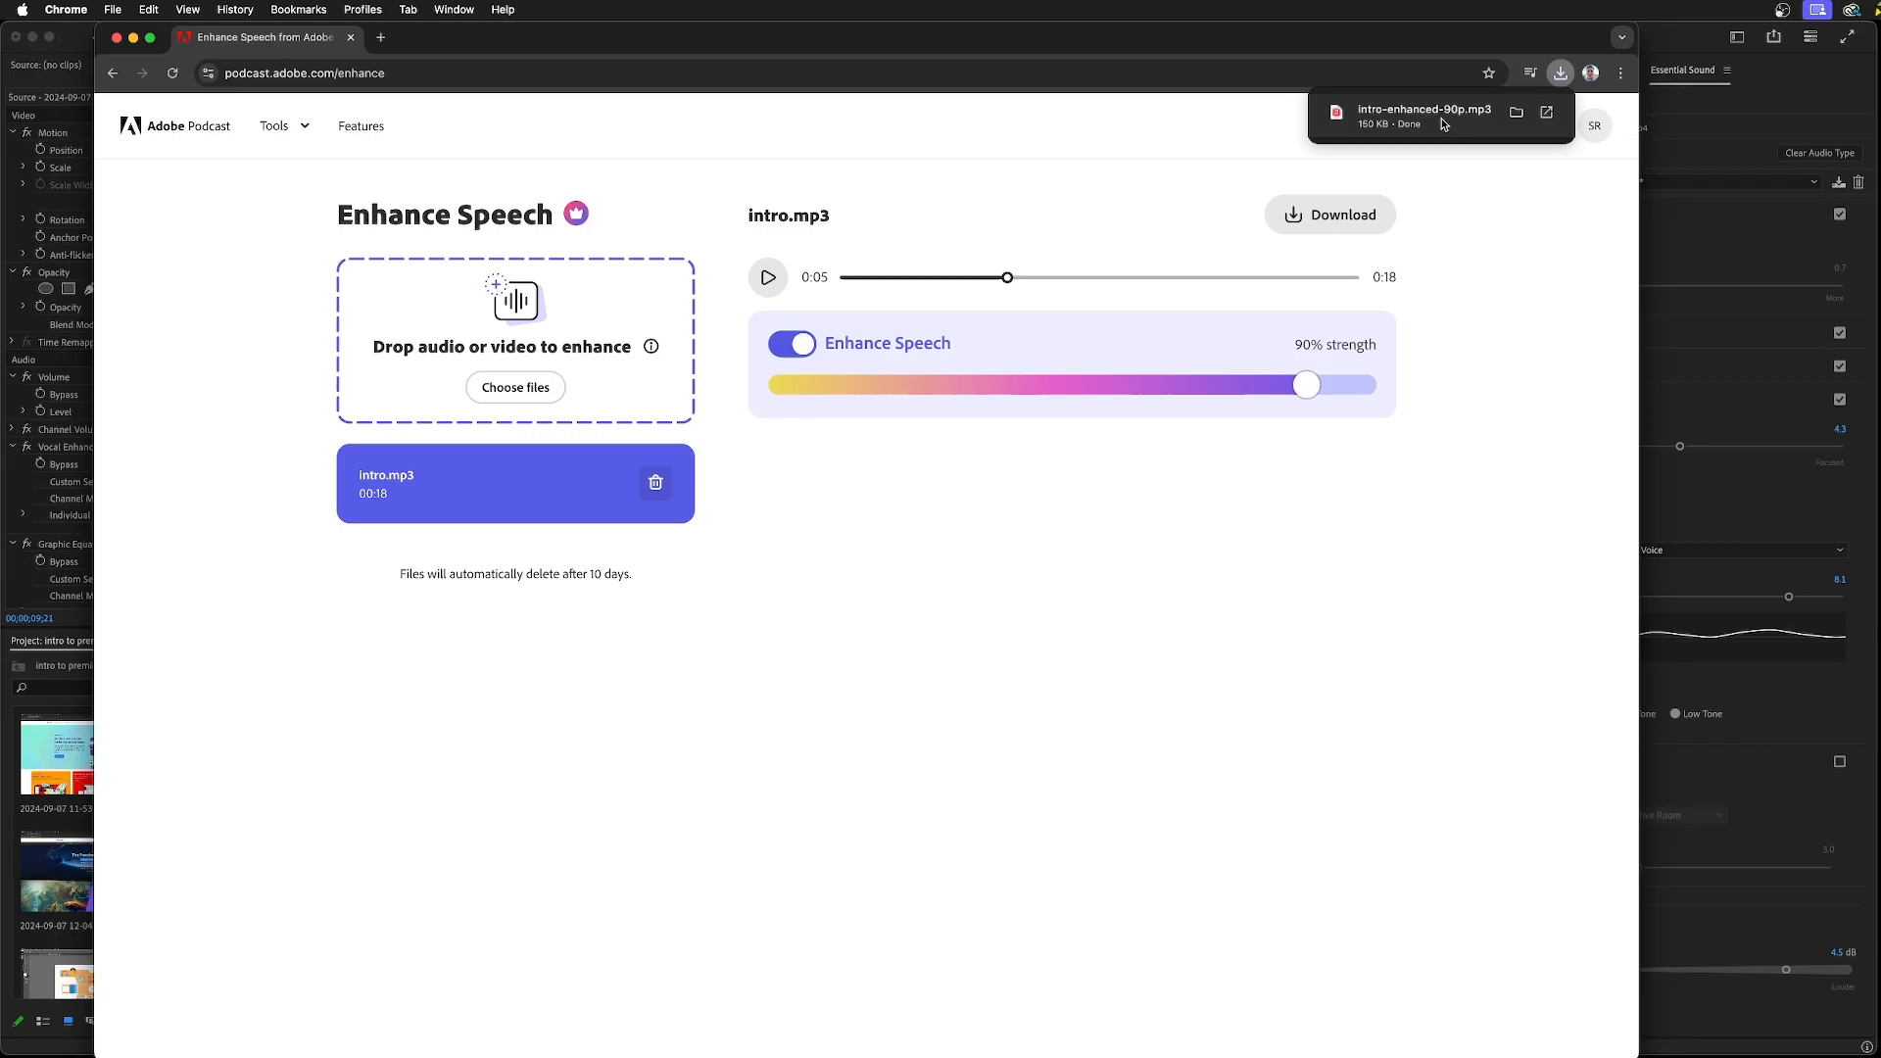
left_click(1516, 123)
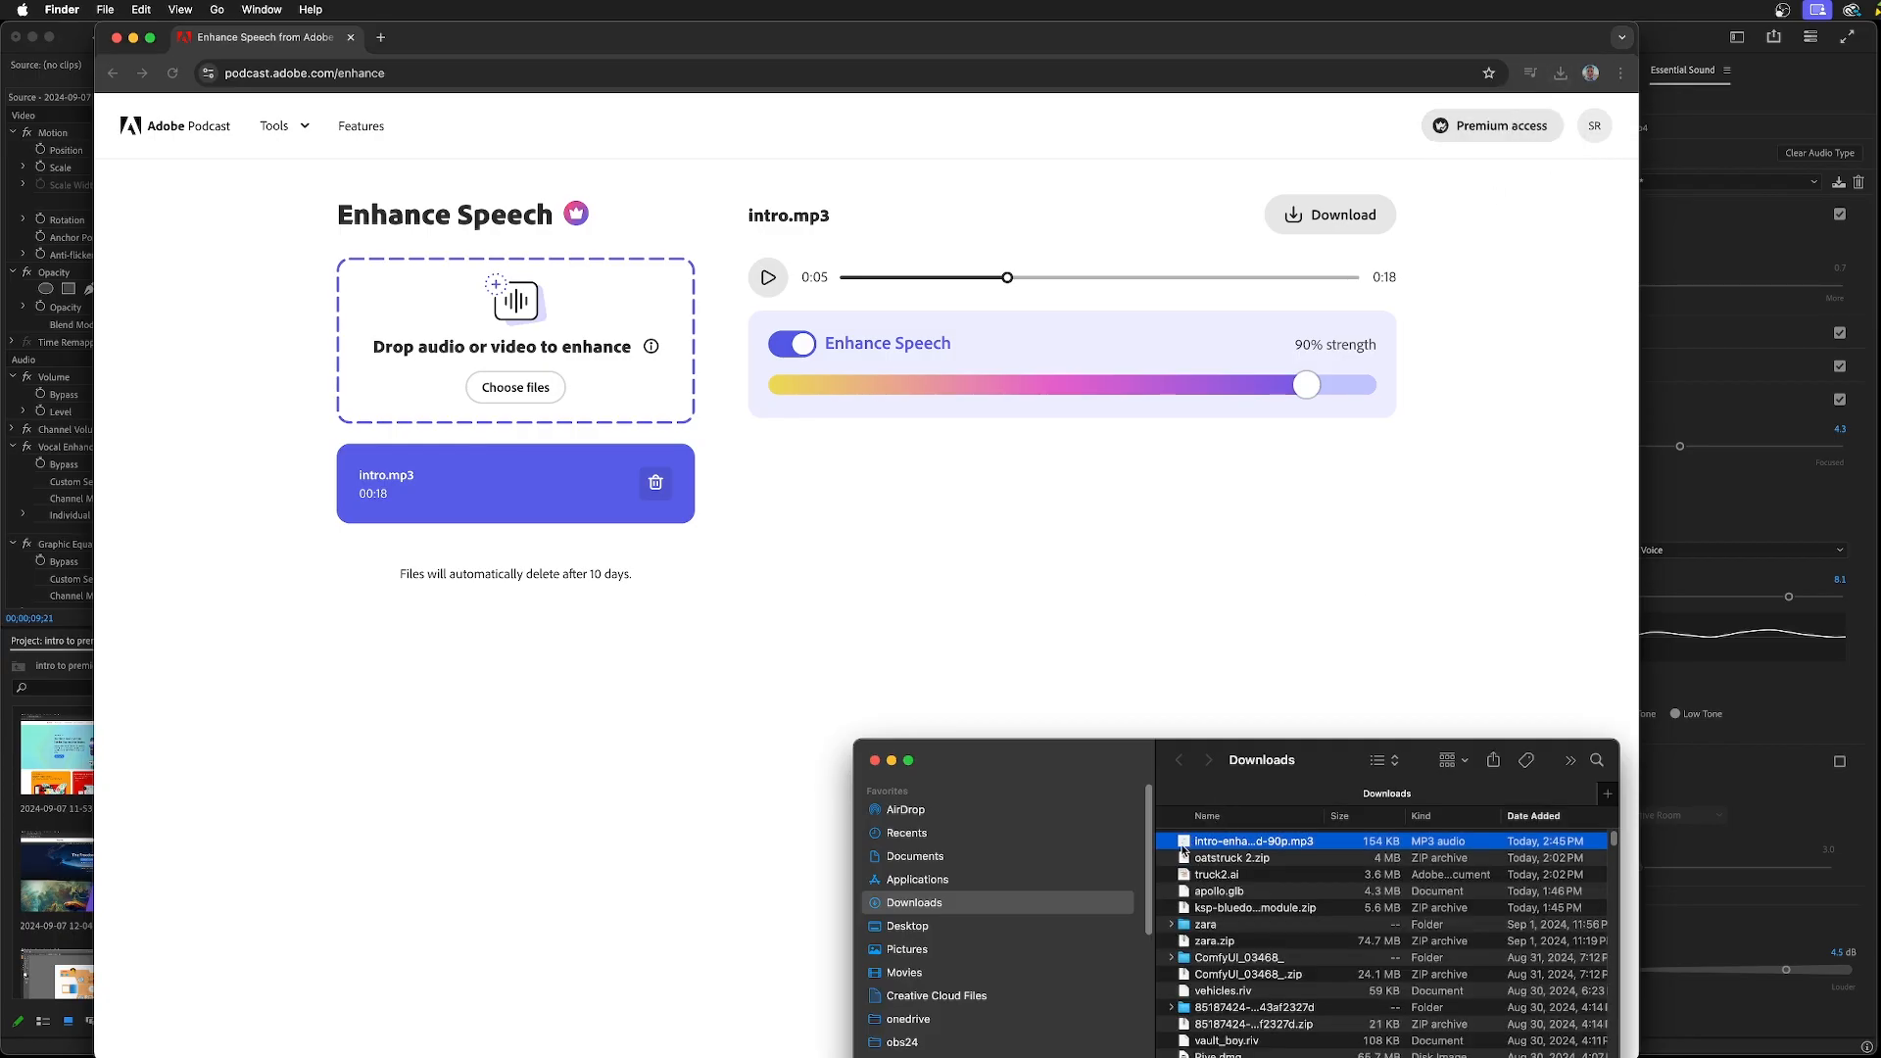
Bring the intropremiere Finder window forward and move the downloaded enhanced intro MP3 from Downloads into that folder
left_click(273, 14)
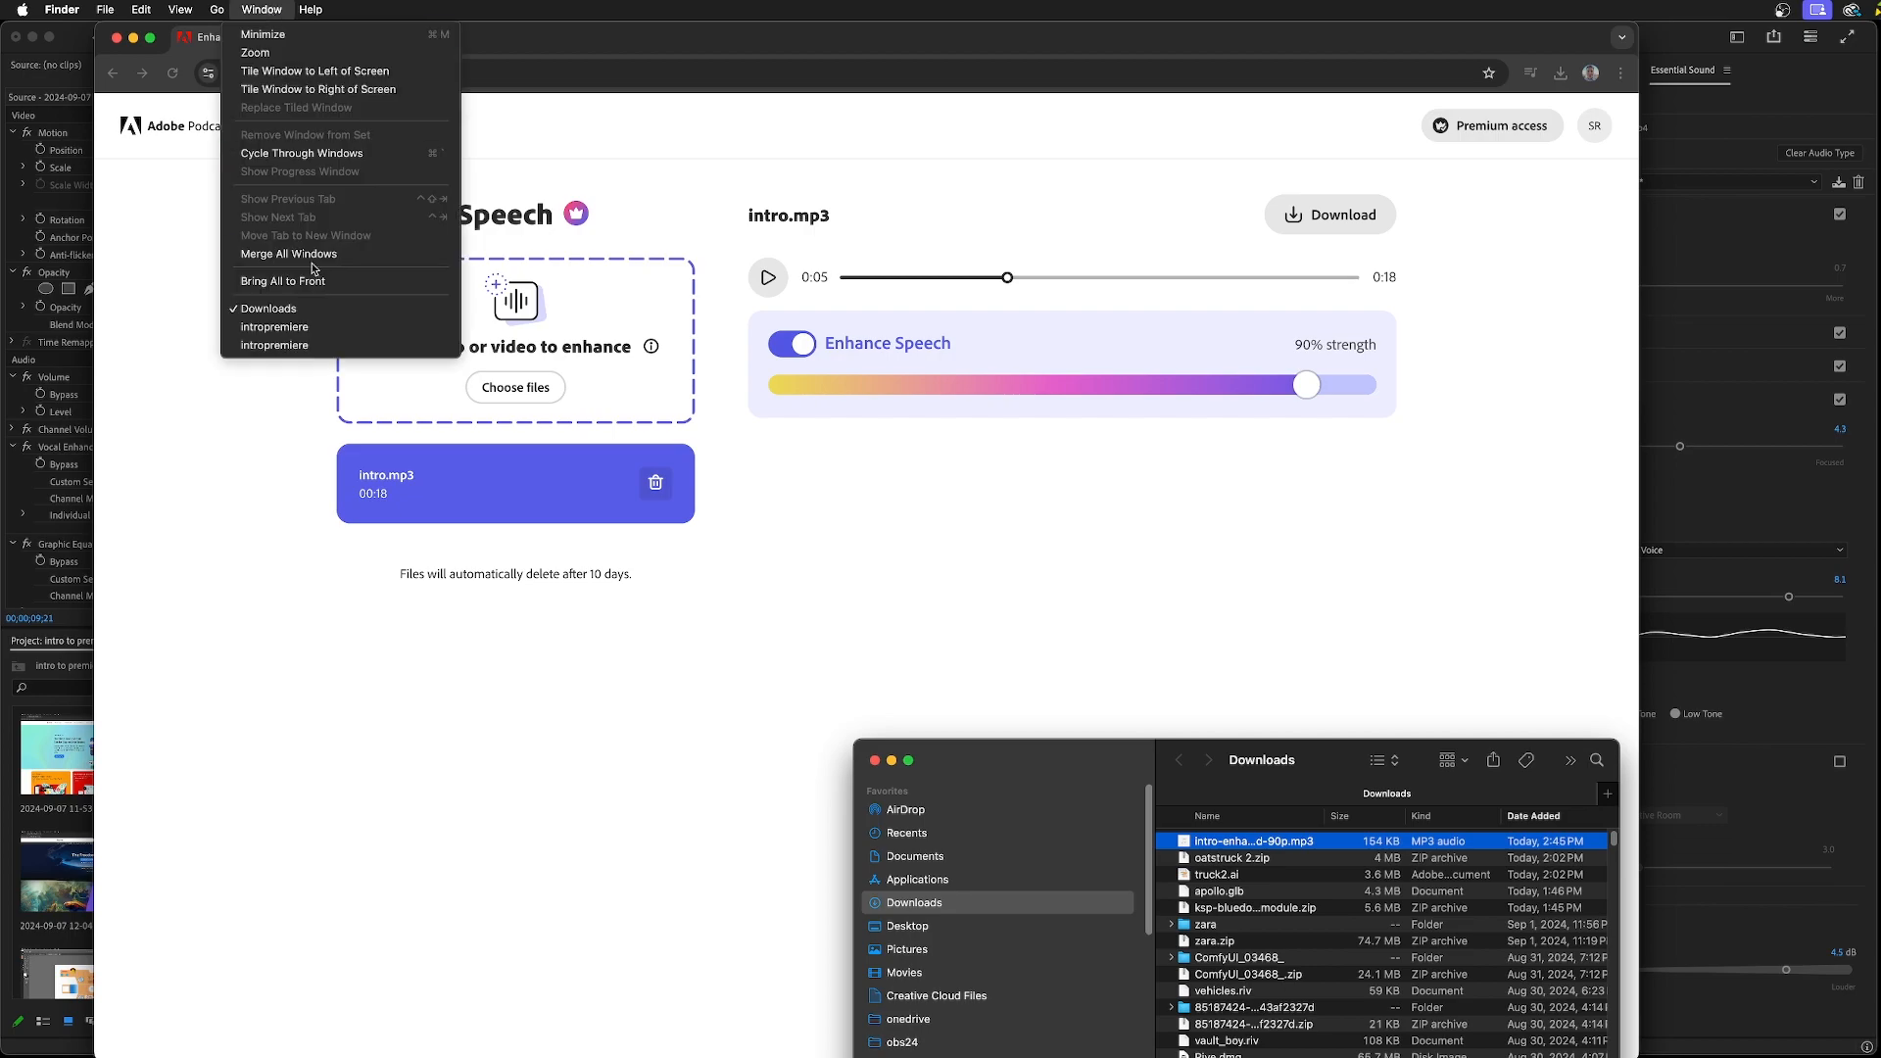
left_click(294, 327)
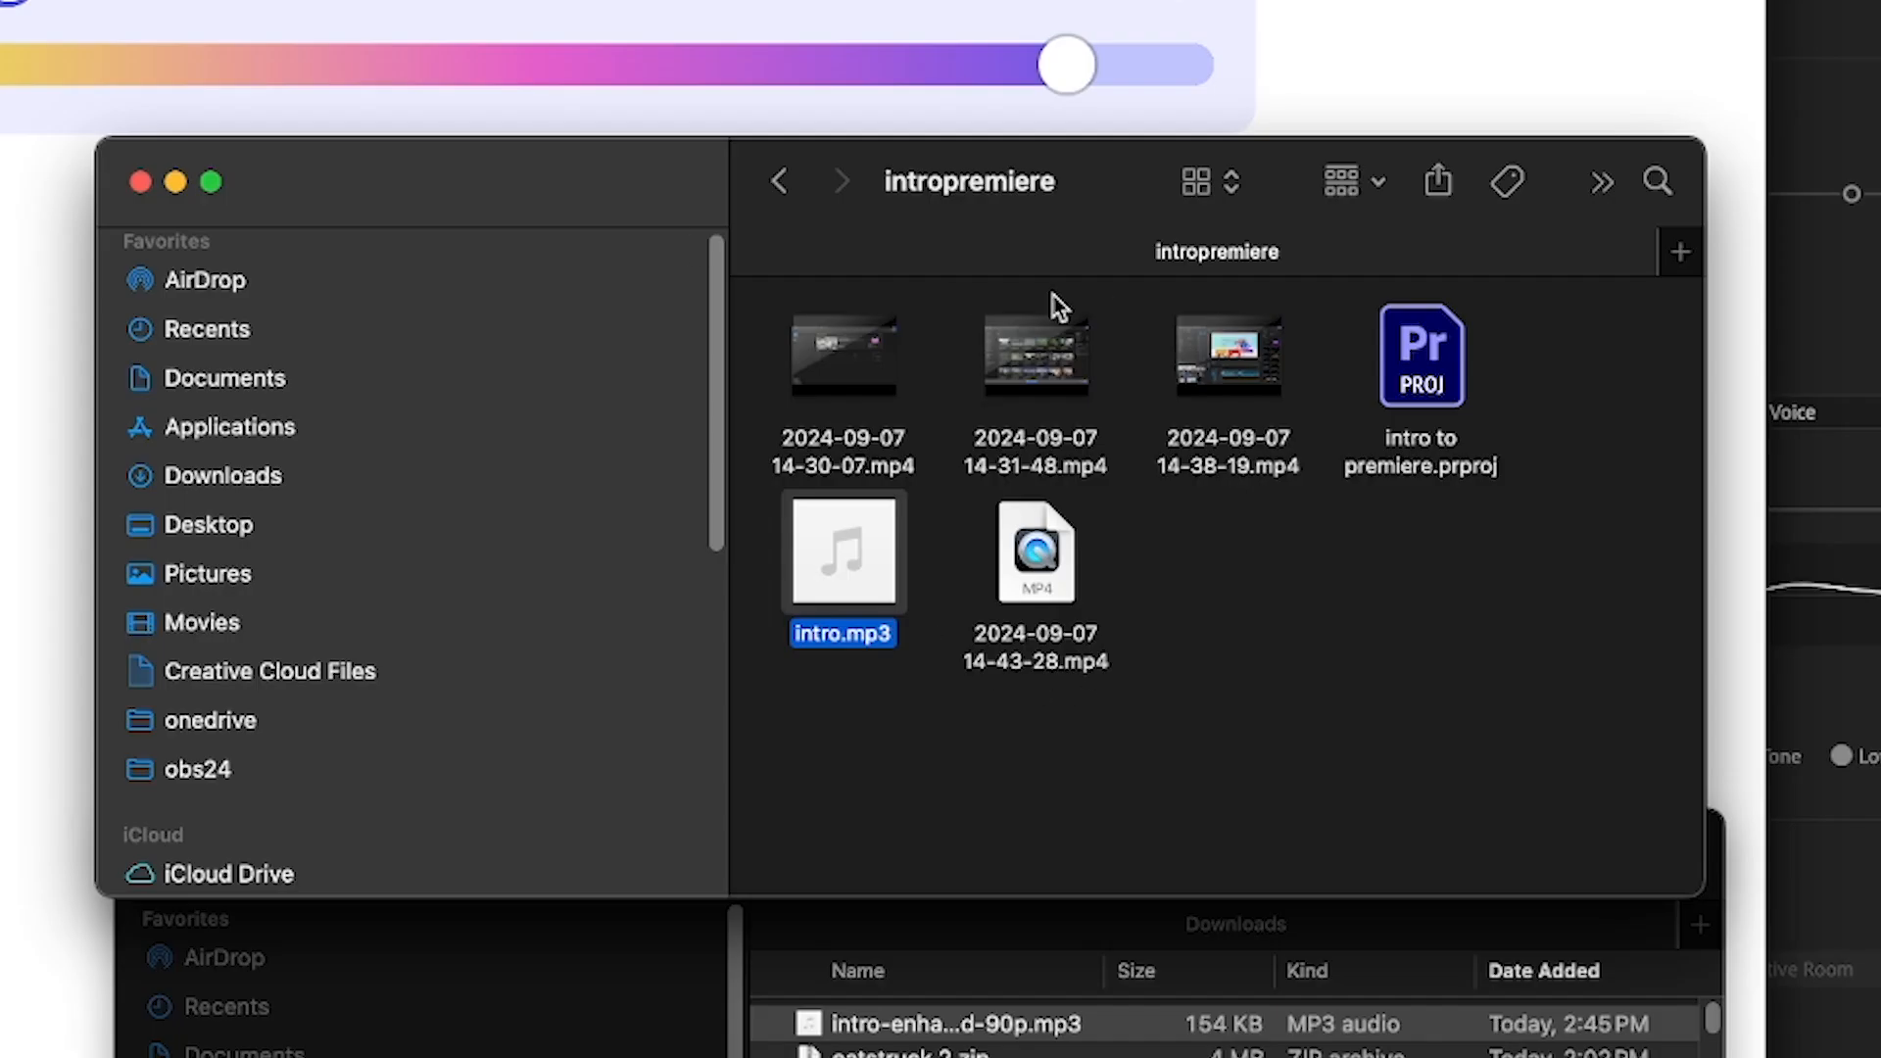
left_click(1383, 743)
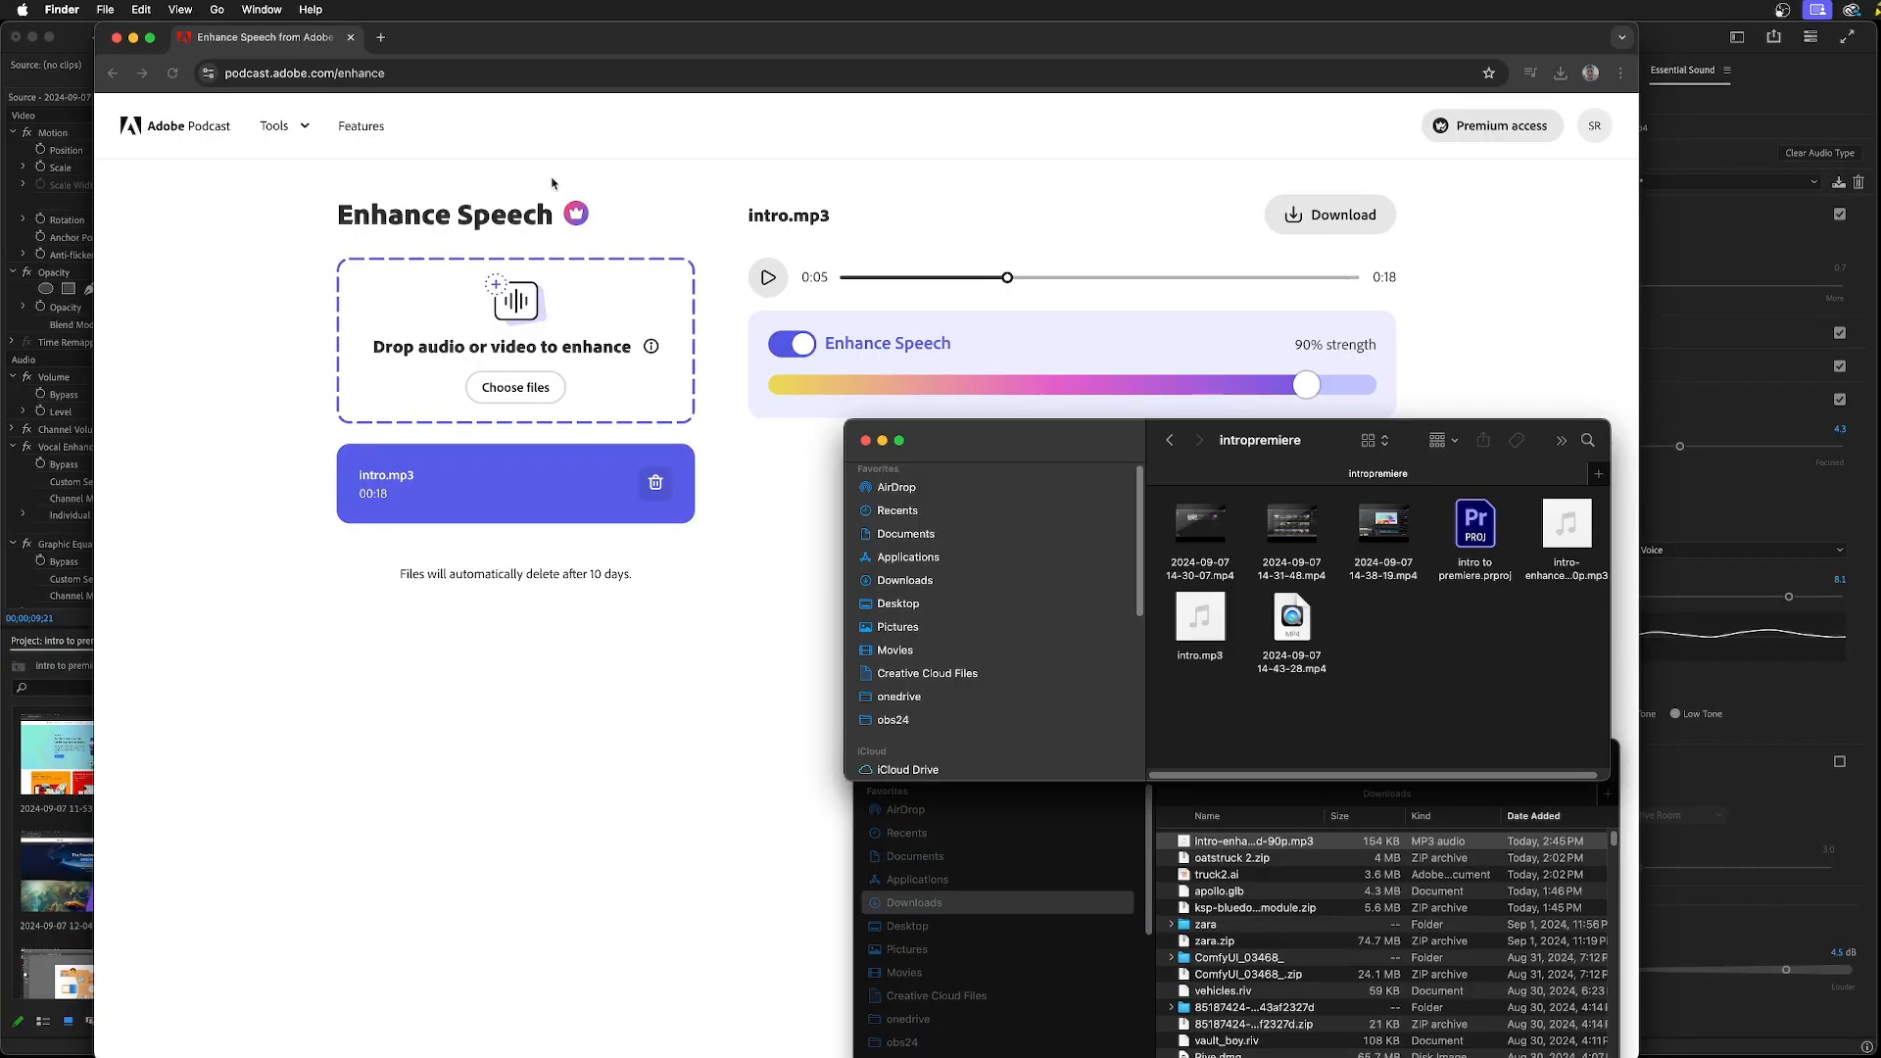
Close the browser, the Downloads window and the duplicate intropremiere window, leaving one intropremiere Finder window over Premiere Pro
left_click(116, 37)
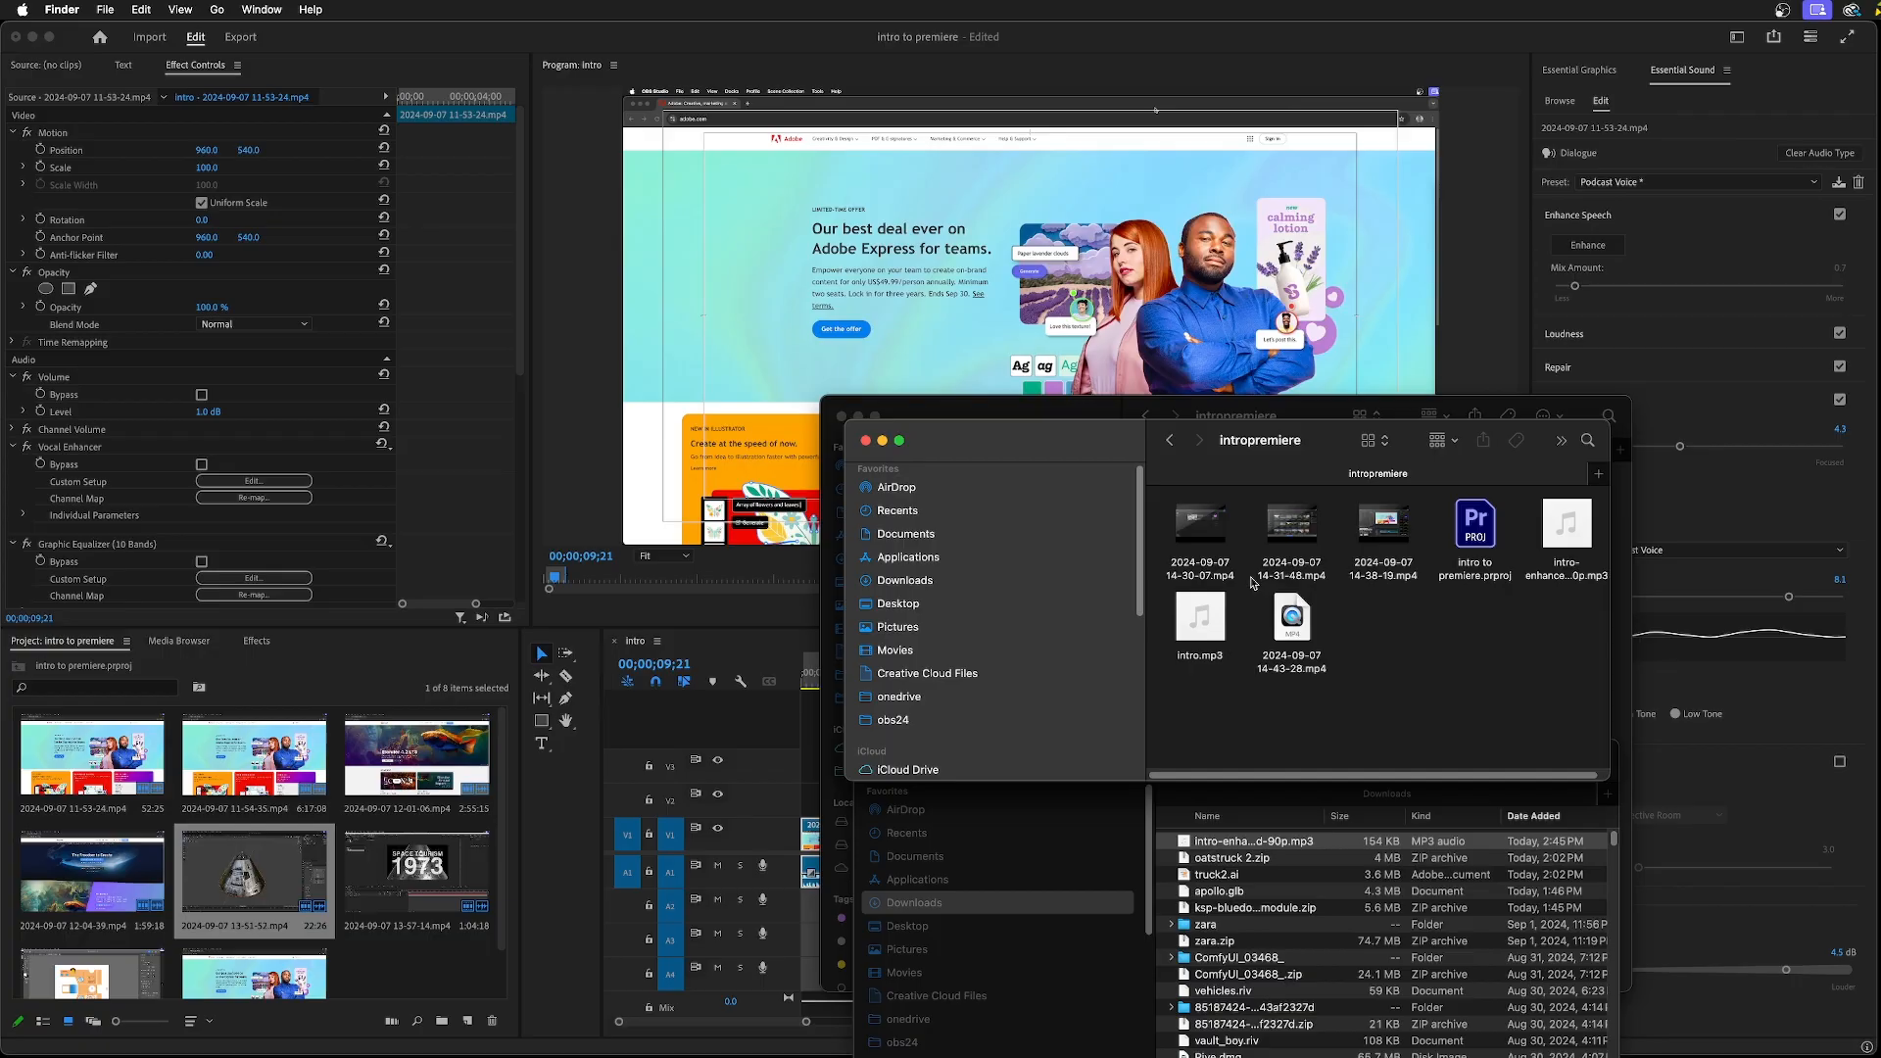
left_click(1087, 839)
left_click(871, 761)
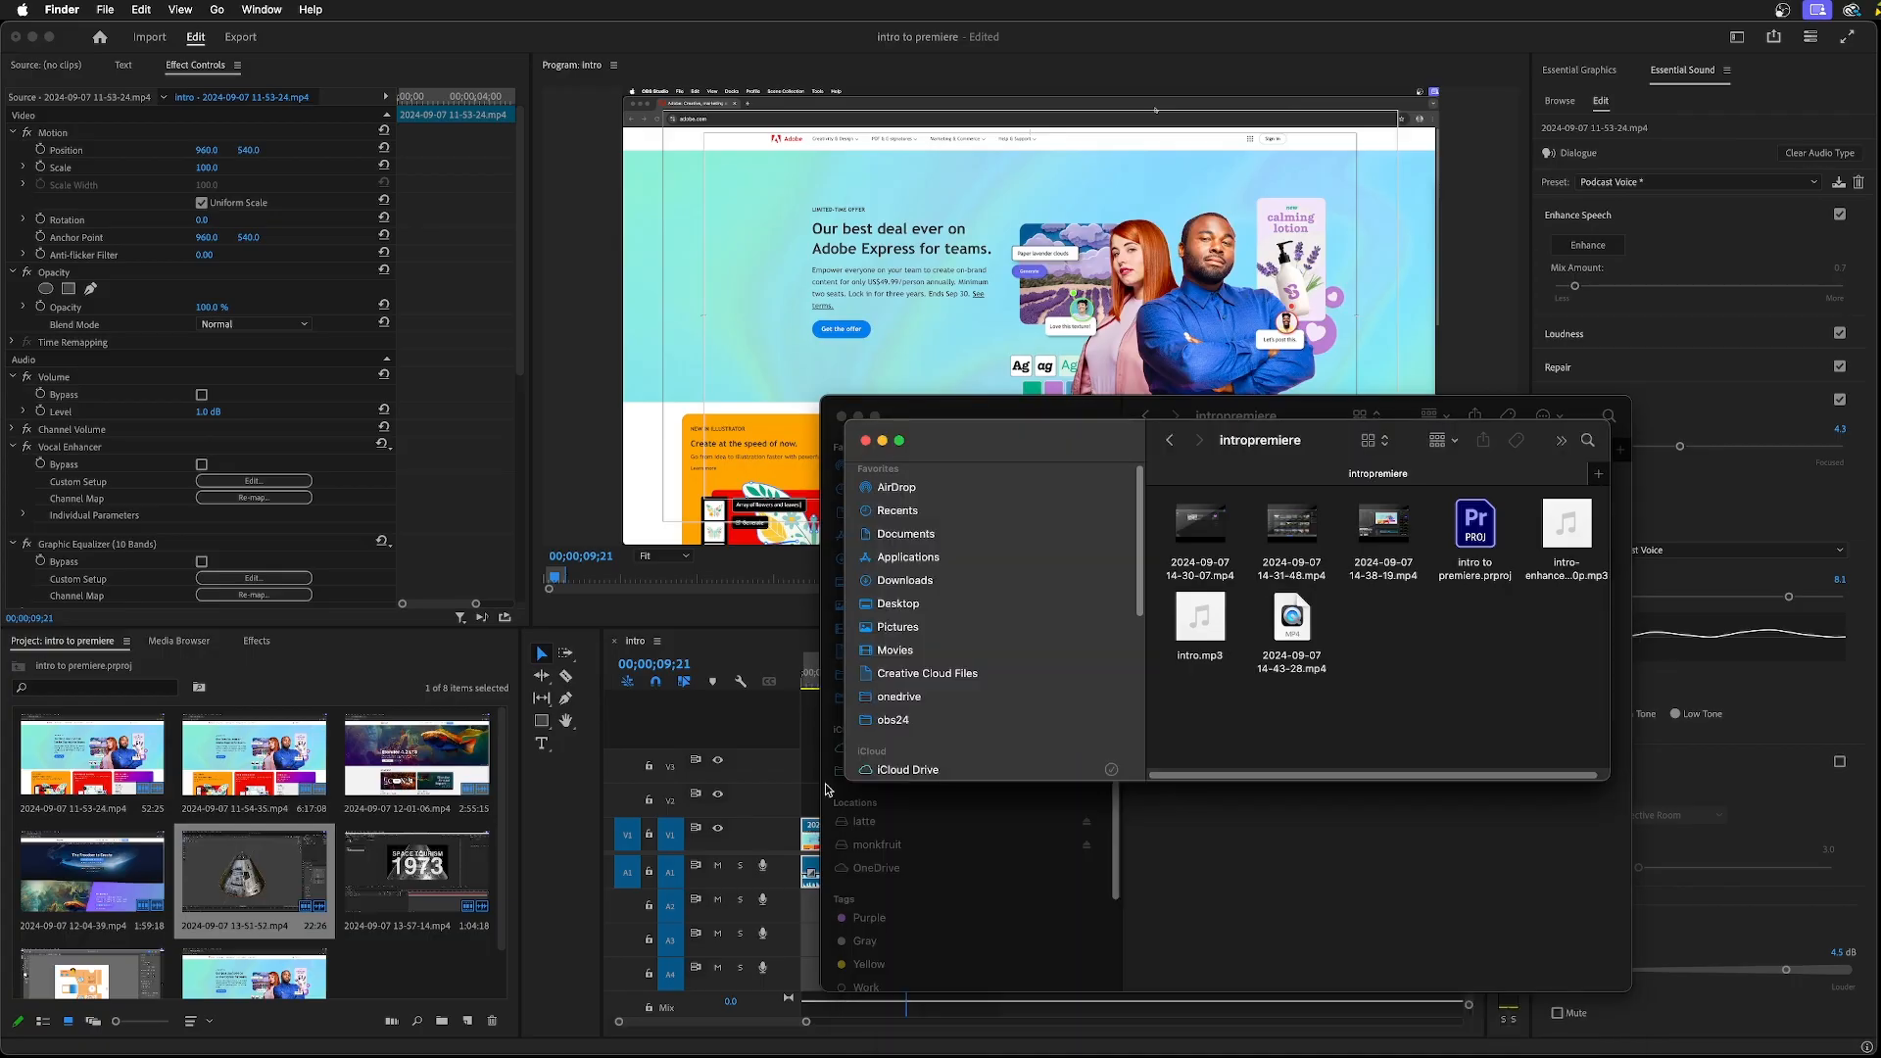
left_click(839, 421)
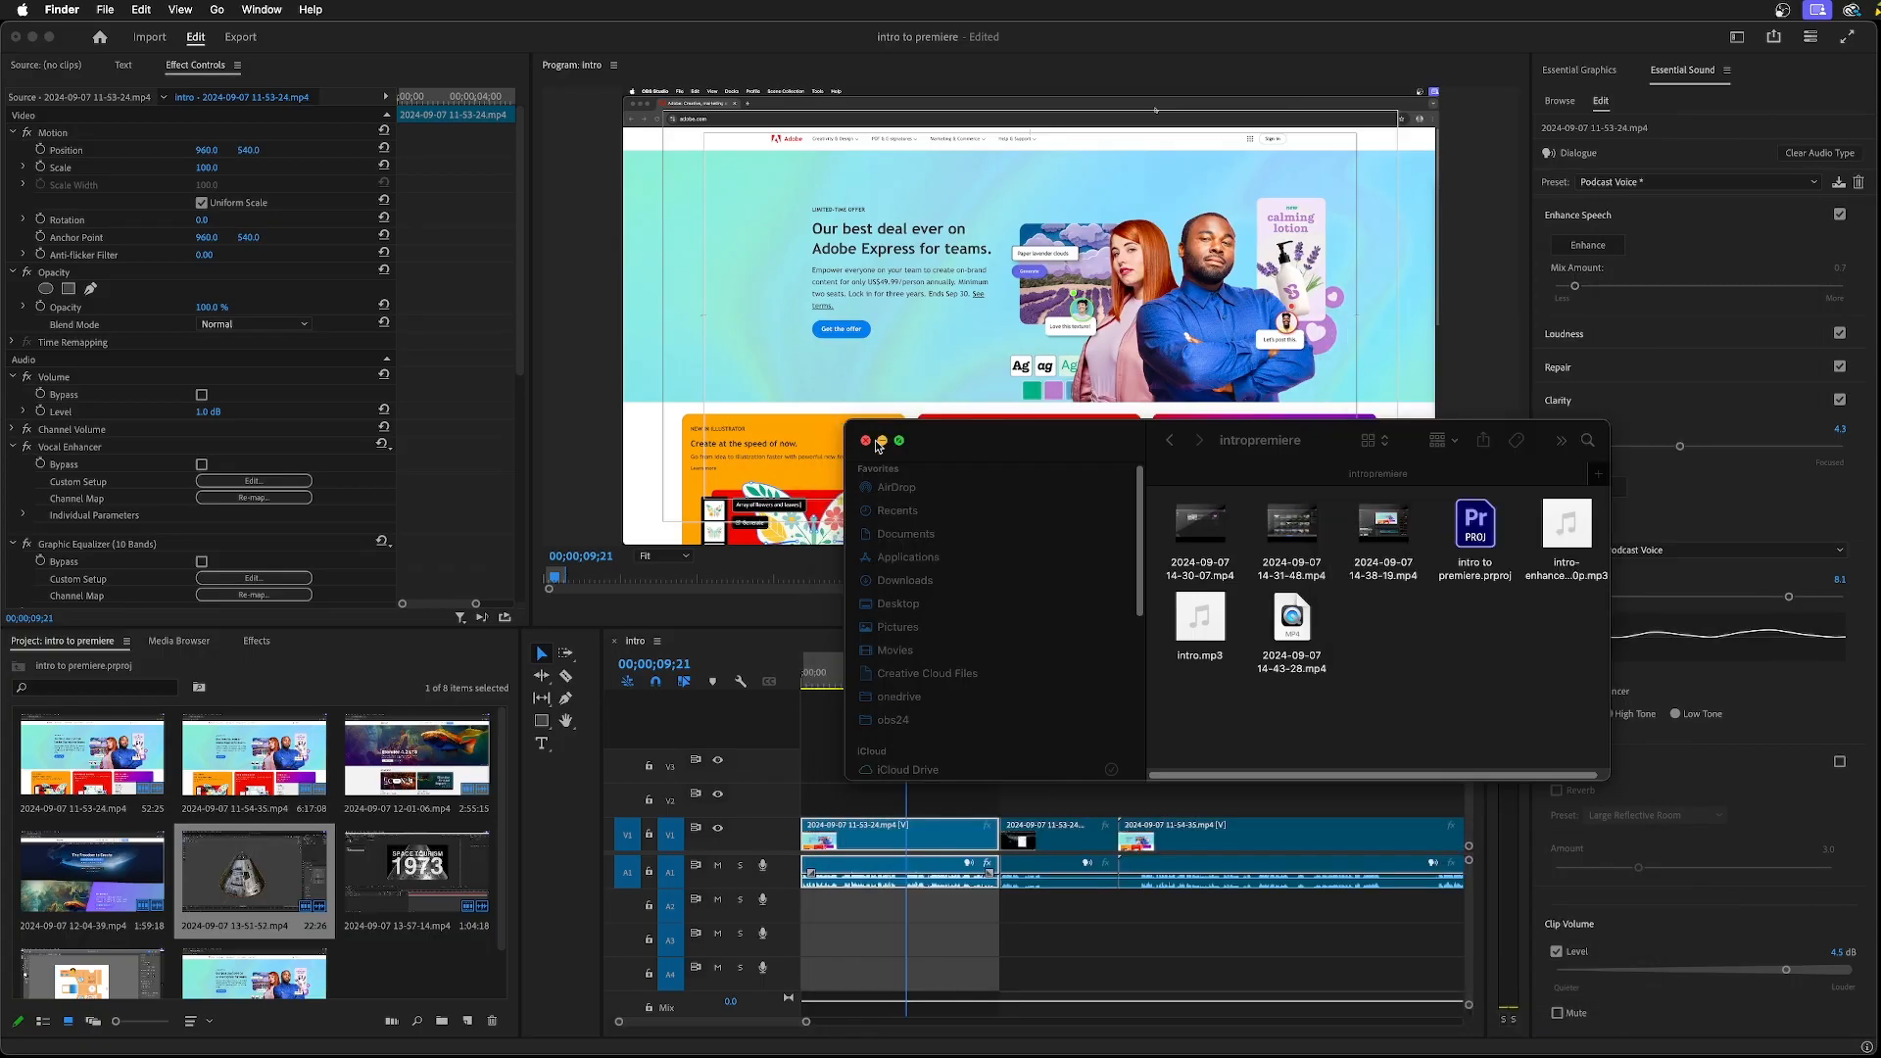
Import intro-enhanced-90p.mp3 into the project and place it on audio track A2 at the start of the intro sequence
left_click(1566, 553)
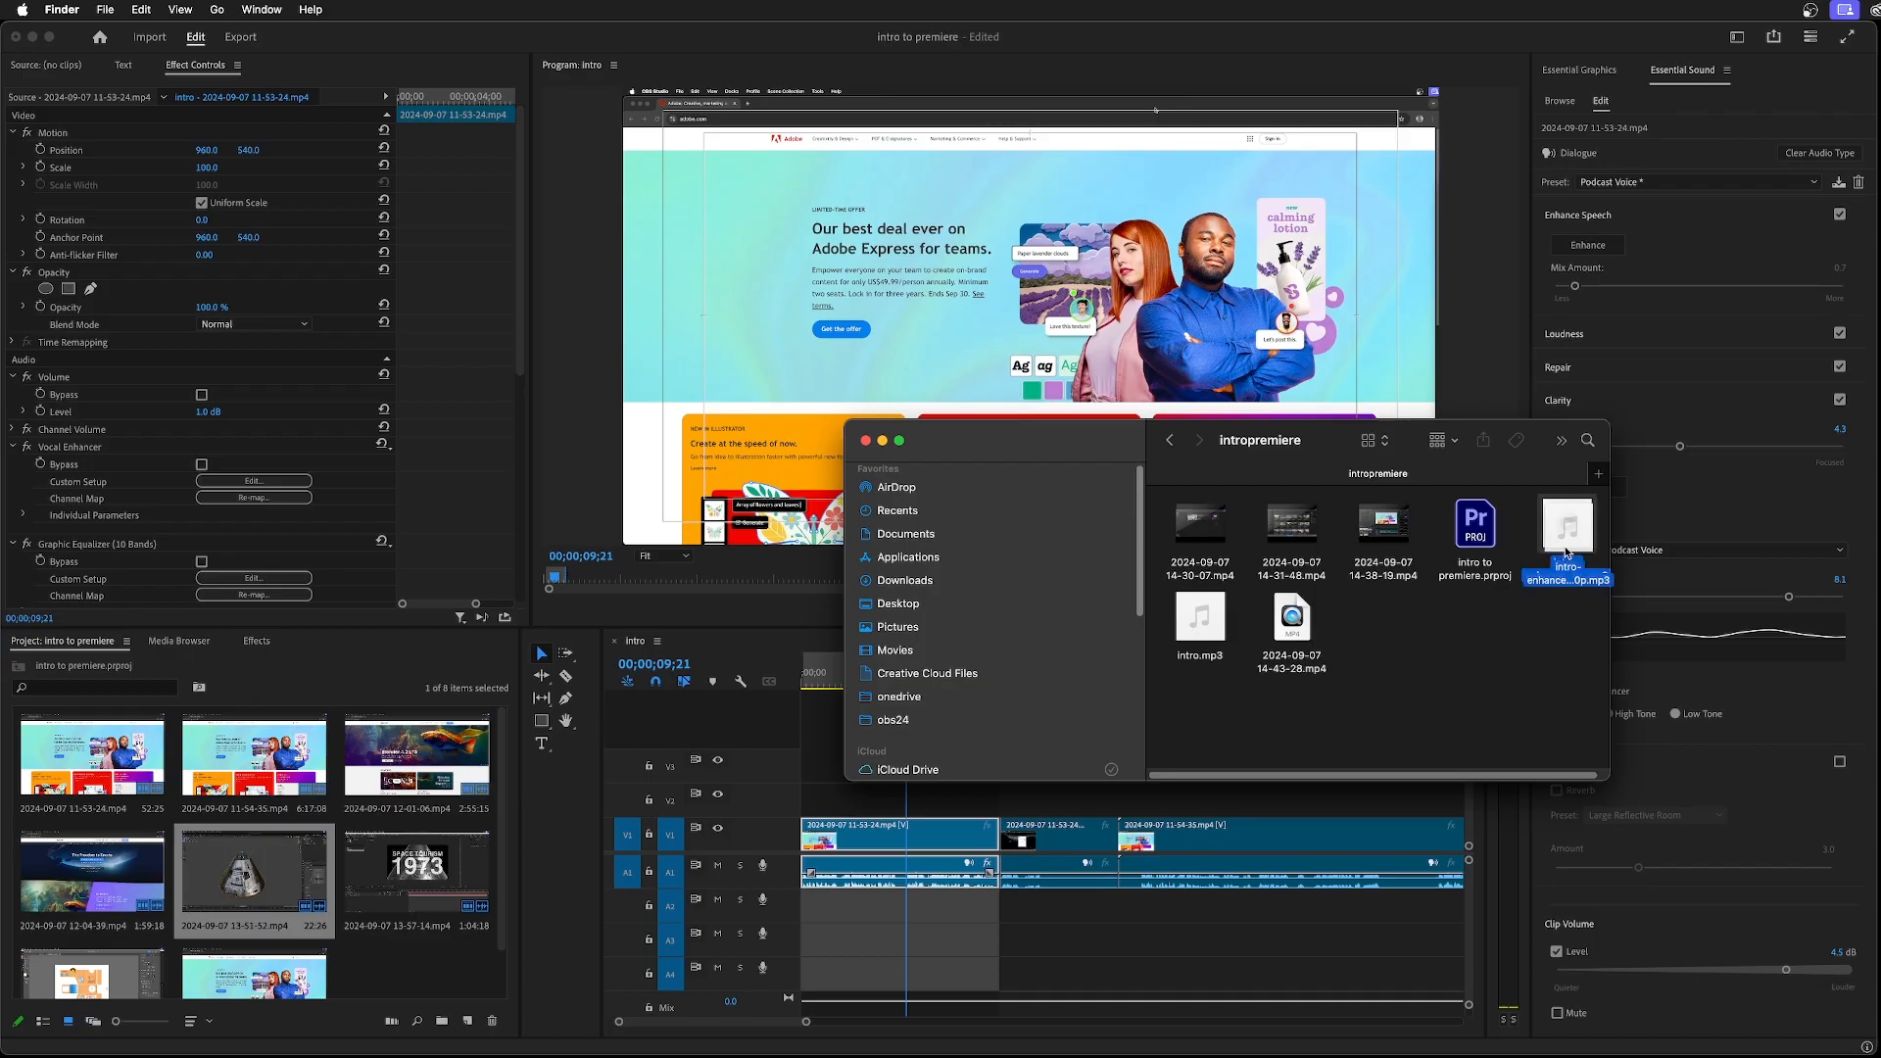
left_click_drag(1563, 555, 432, 962)
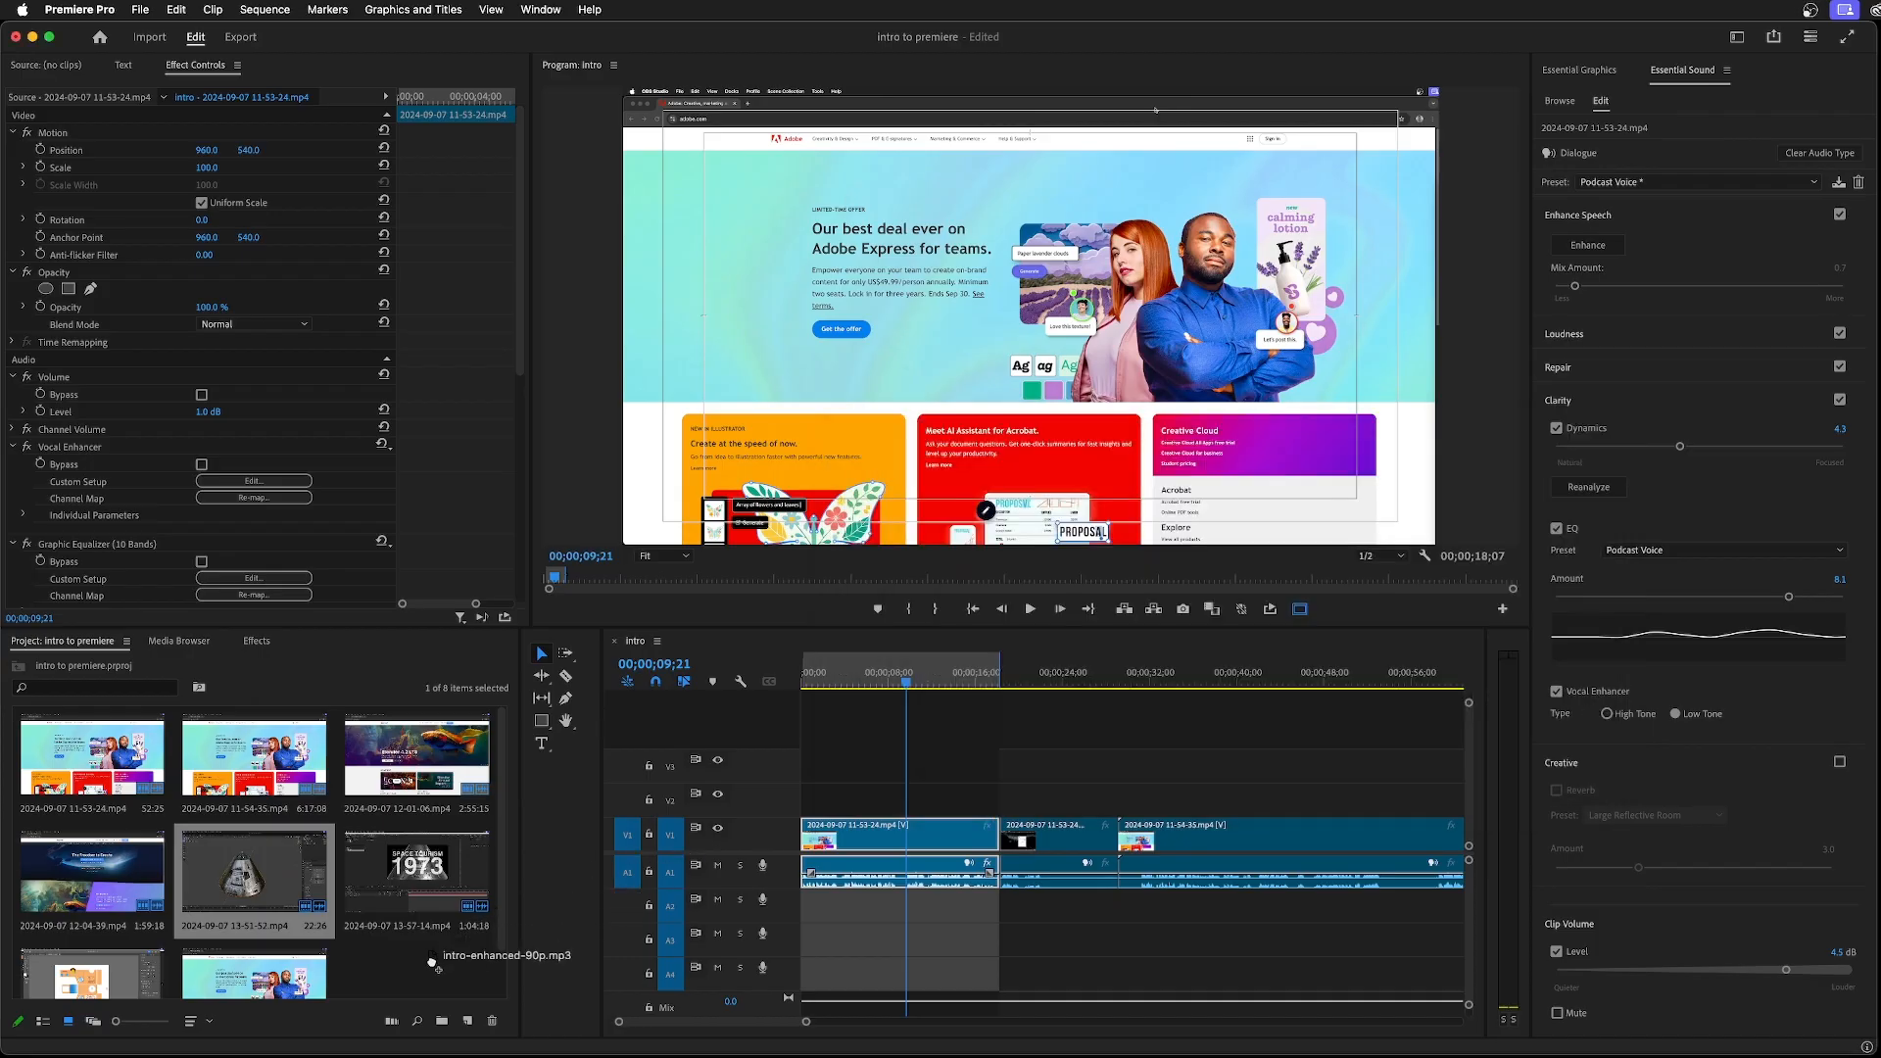
left_click_drag(432, 962, 812, 910)
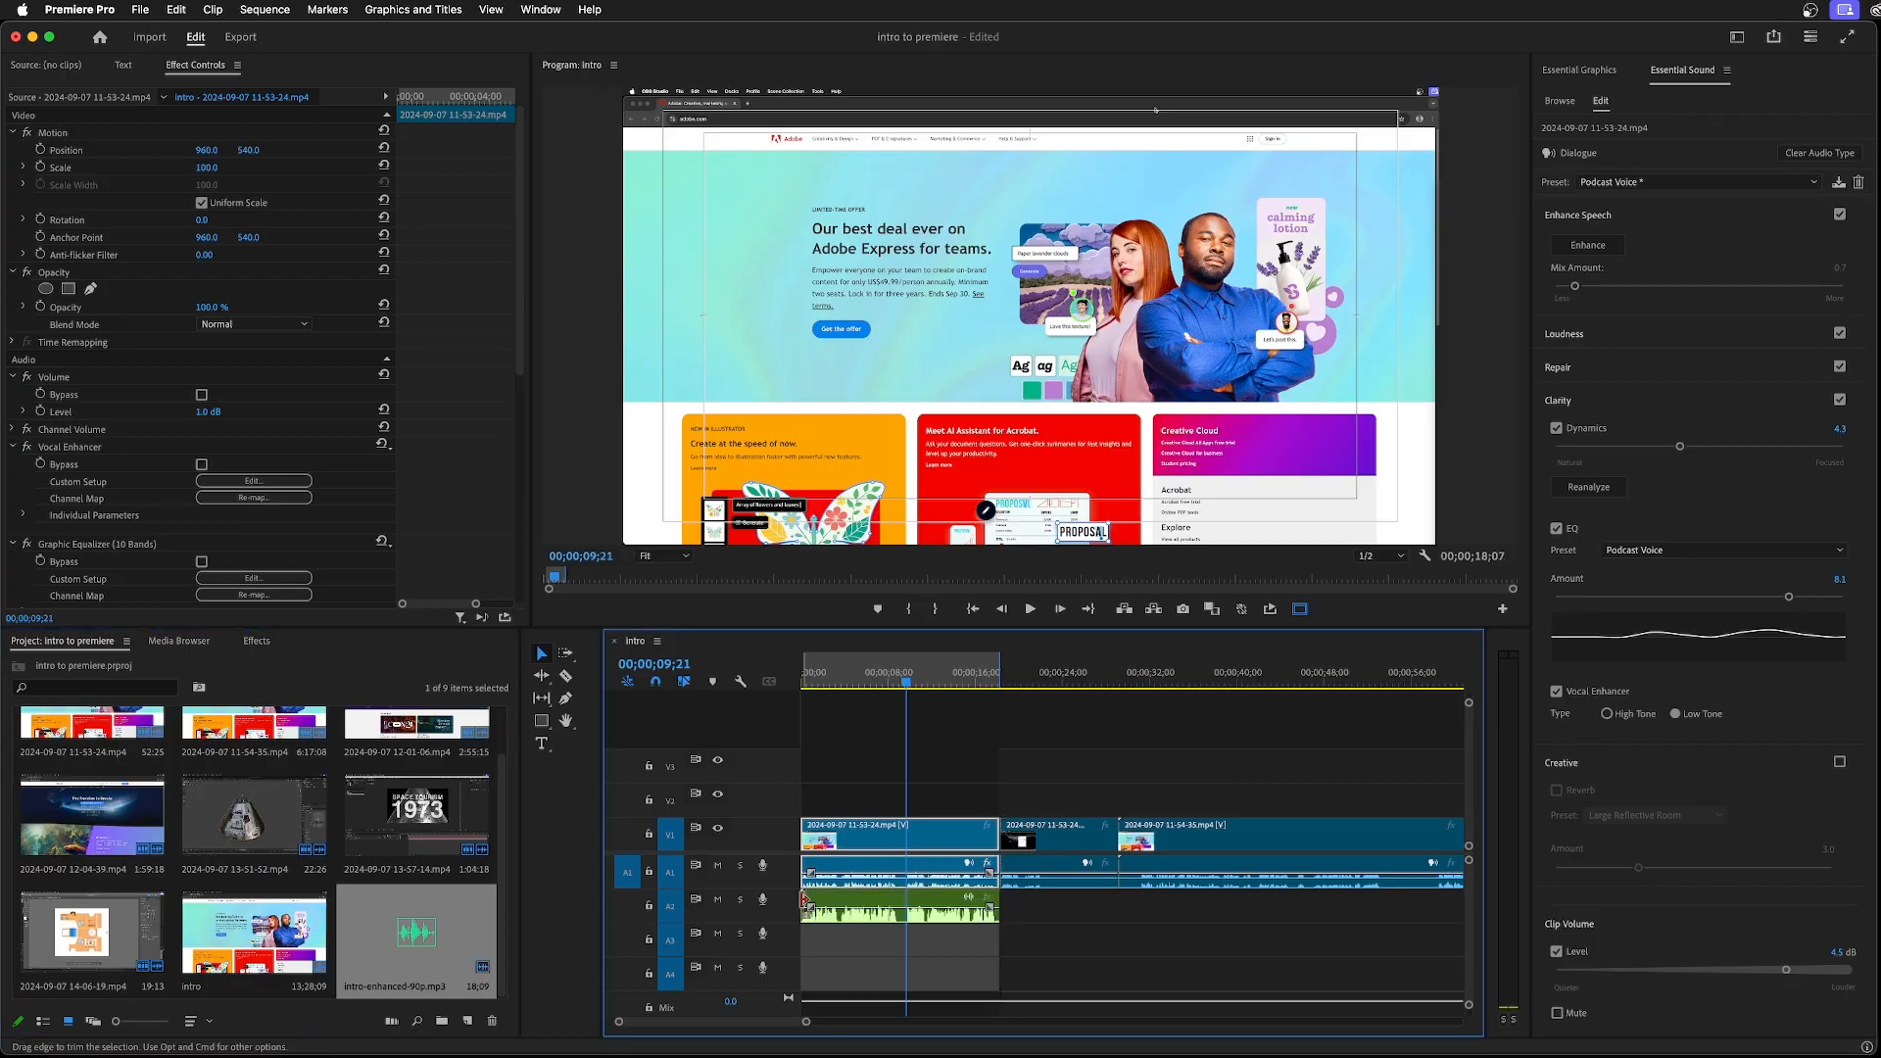
Play the opening of the sequence while toggling the mutes of A1 and A2 to compare original and enhanced audio
left_click(717, 865)
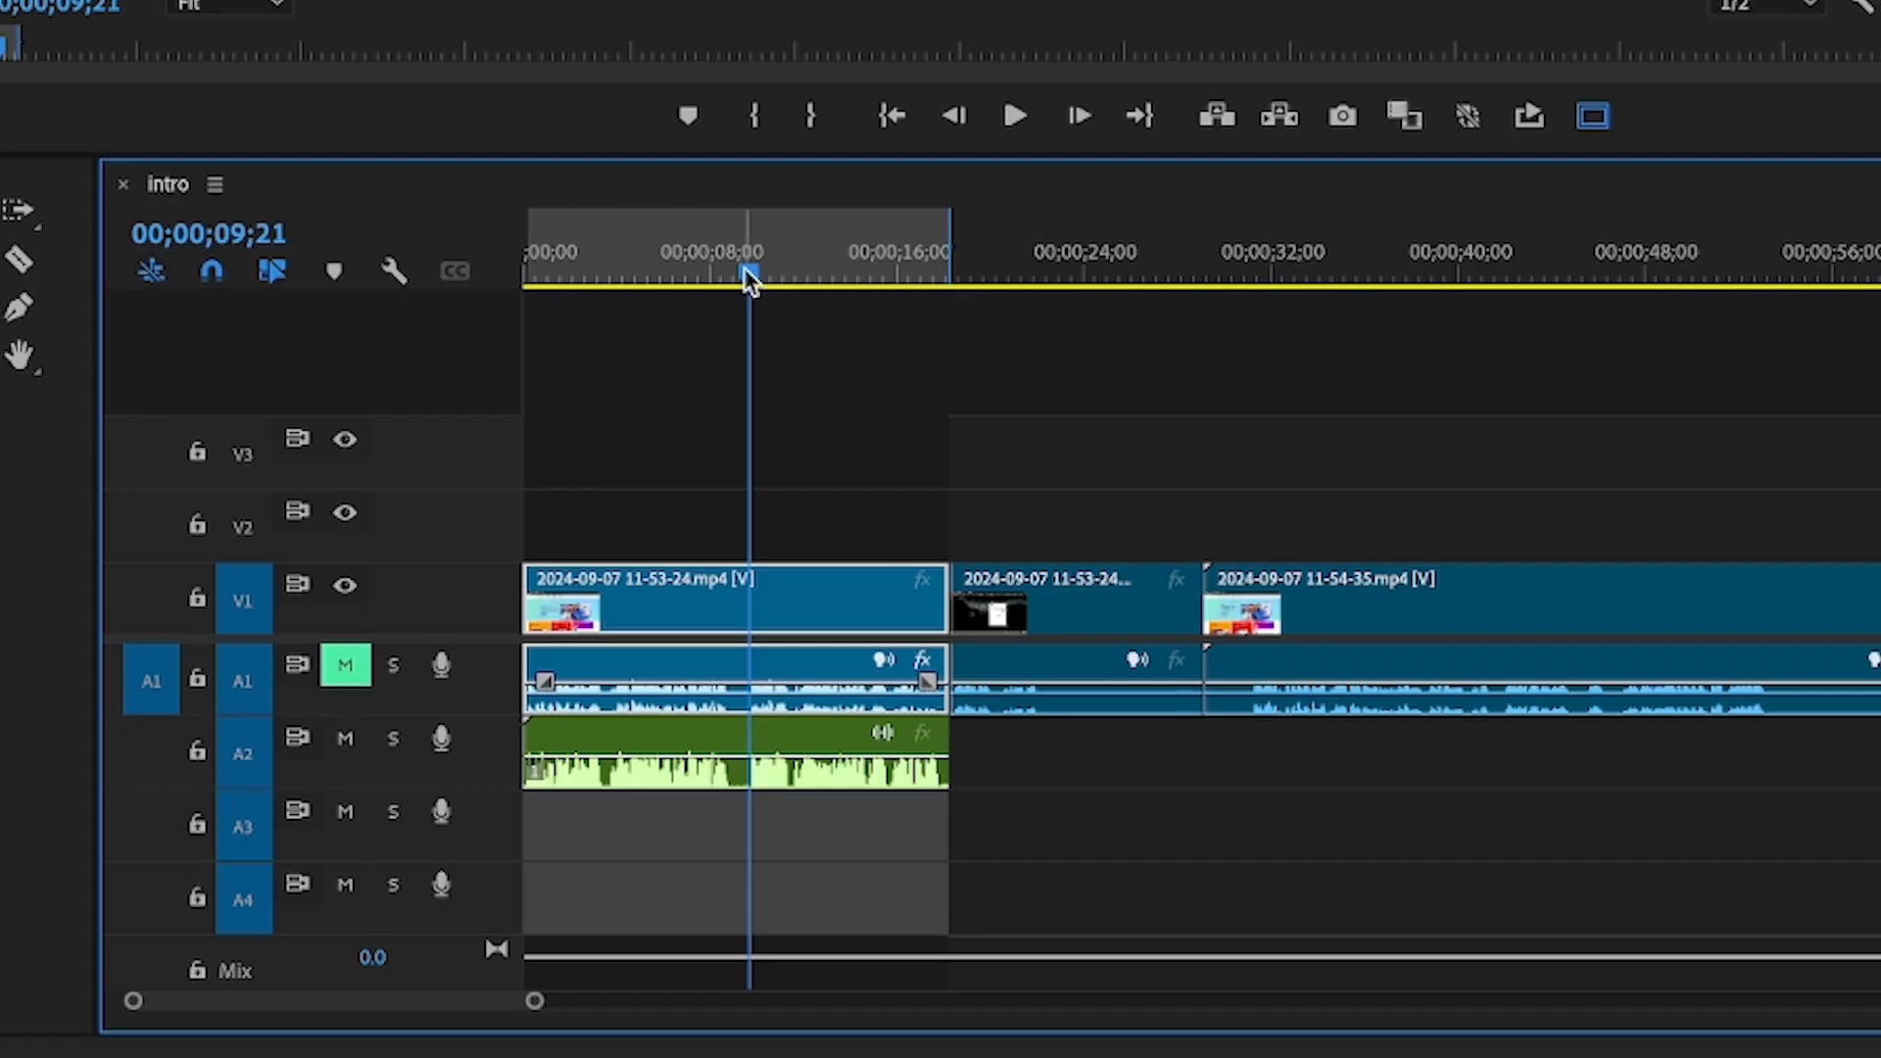
left_click_drag(749, 267, 479, 320)
key("space")
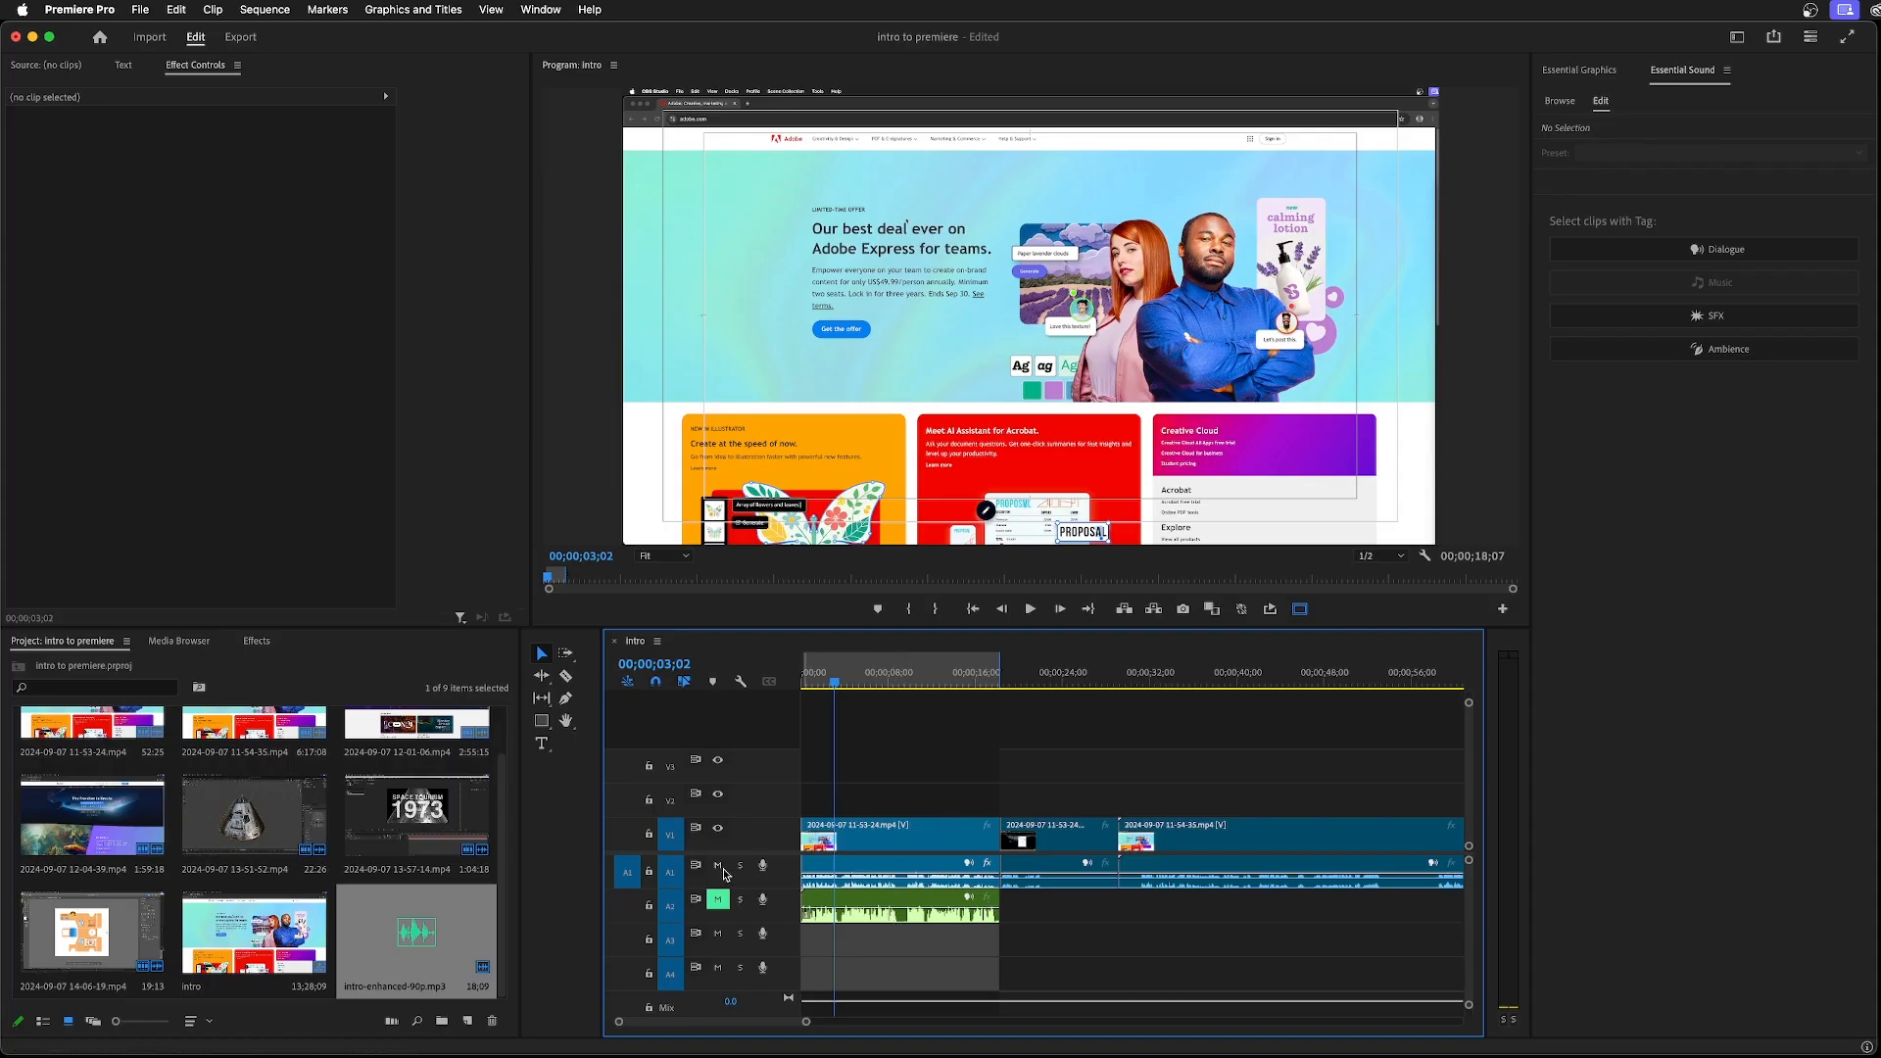
left_click(718, 865)
left_click(718, 899)
left_click_drag(835, 683, 875, 701)
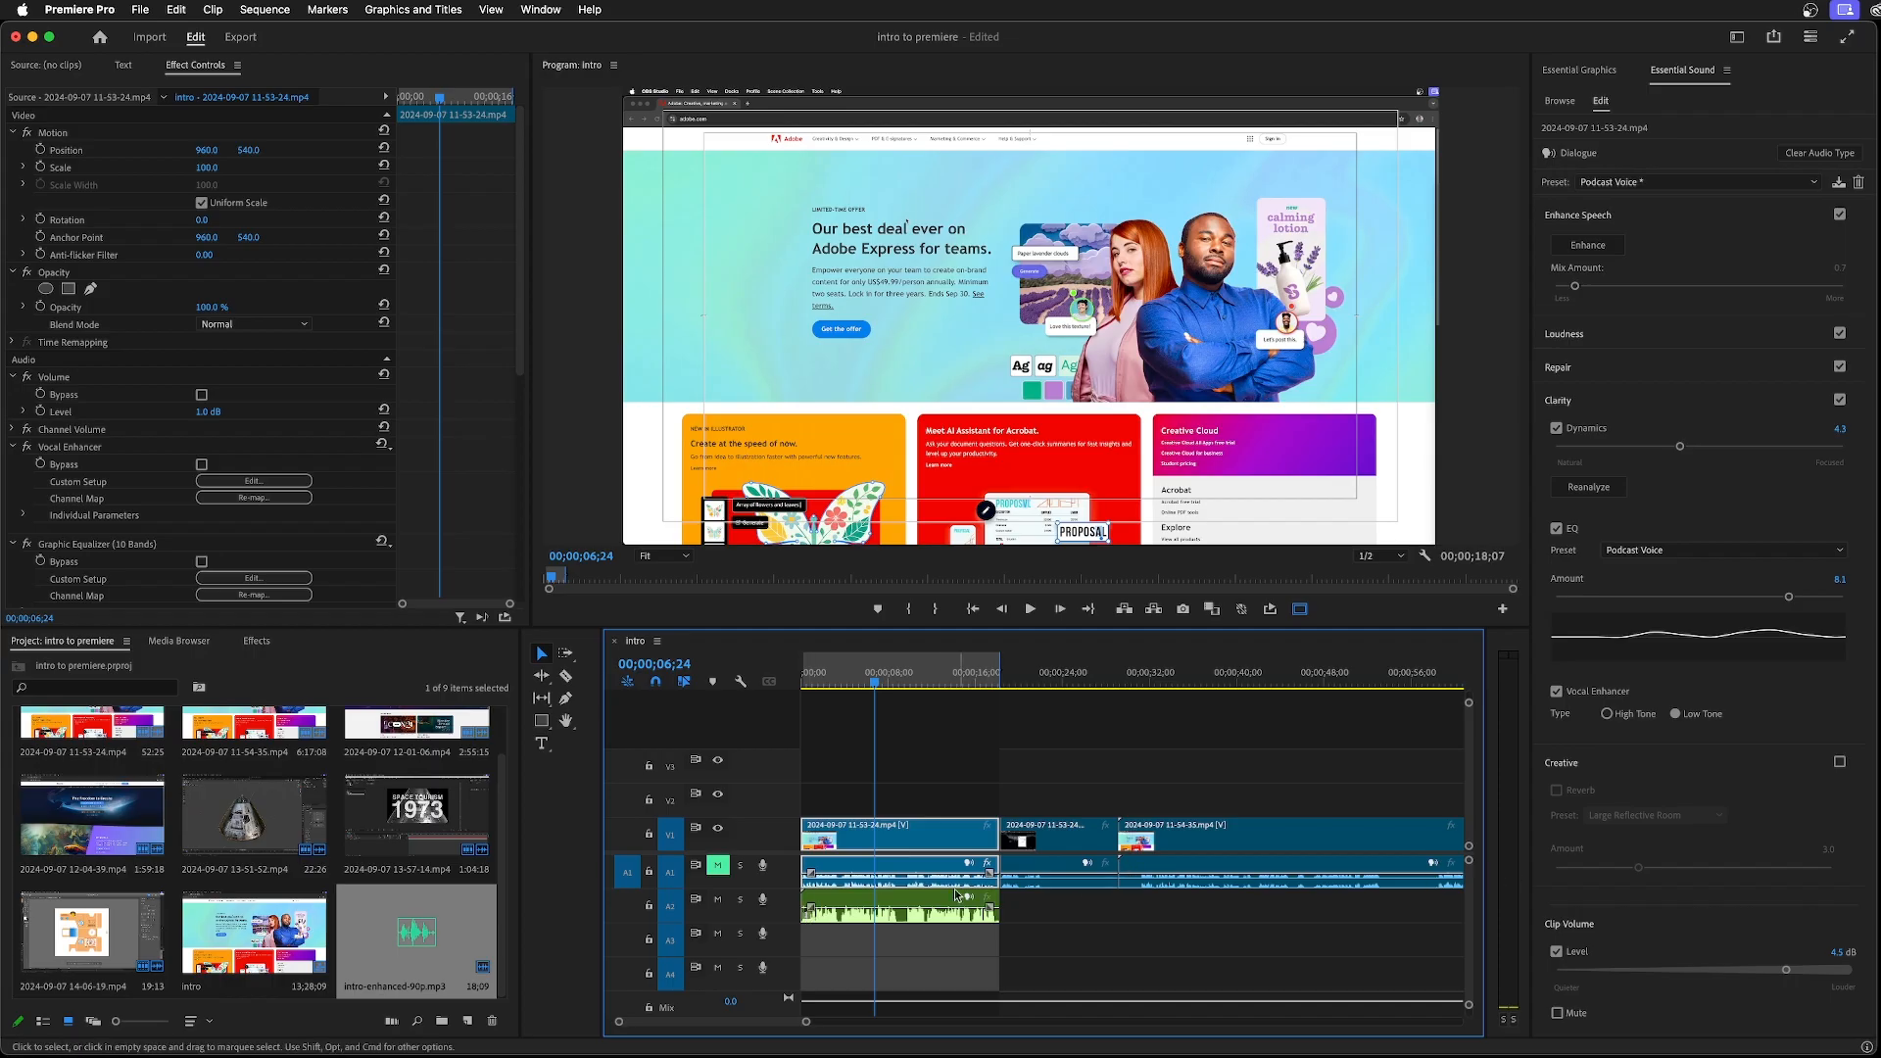
right_click(901, 840)
left_click(937, 538)
left_click(928, 868)
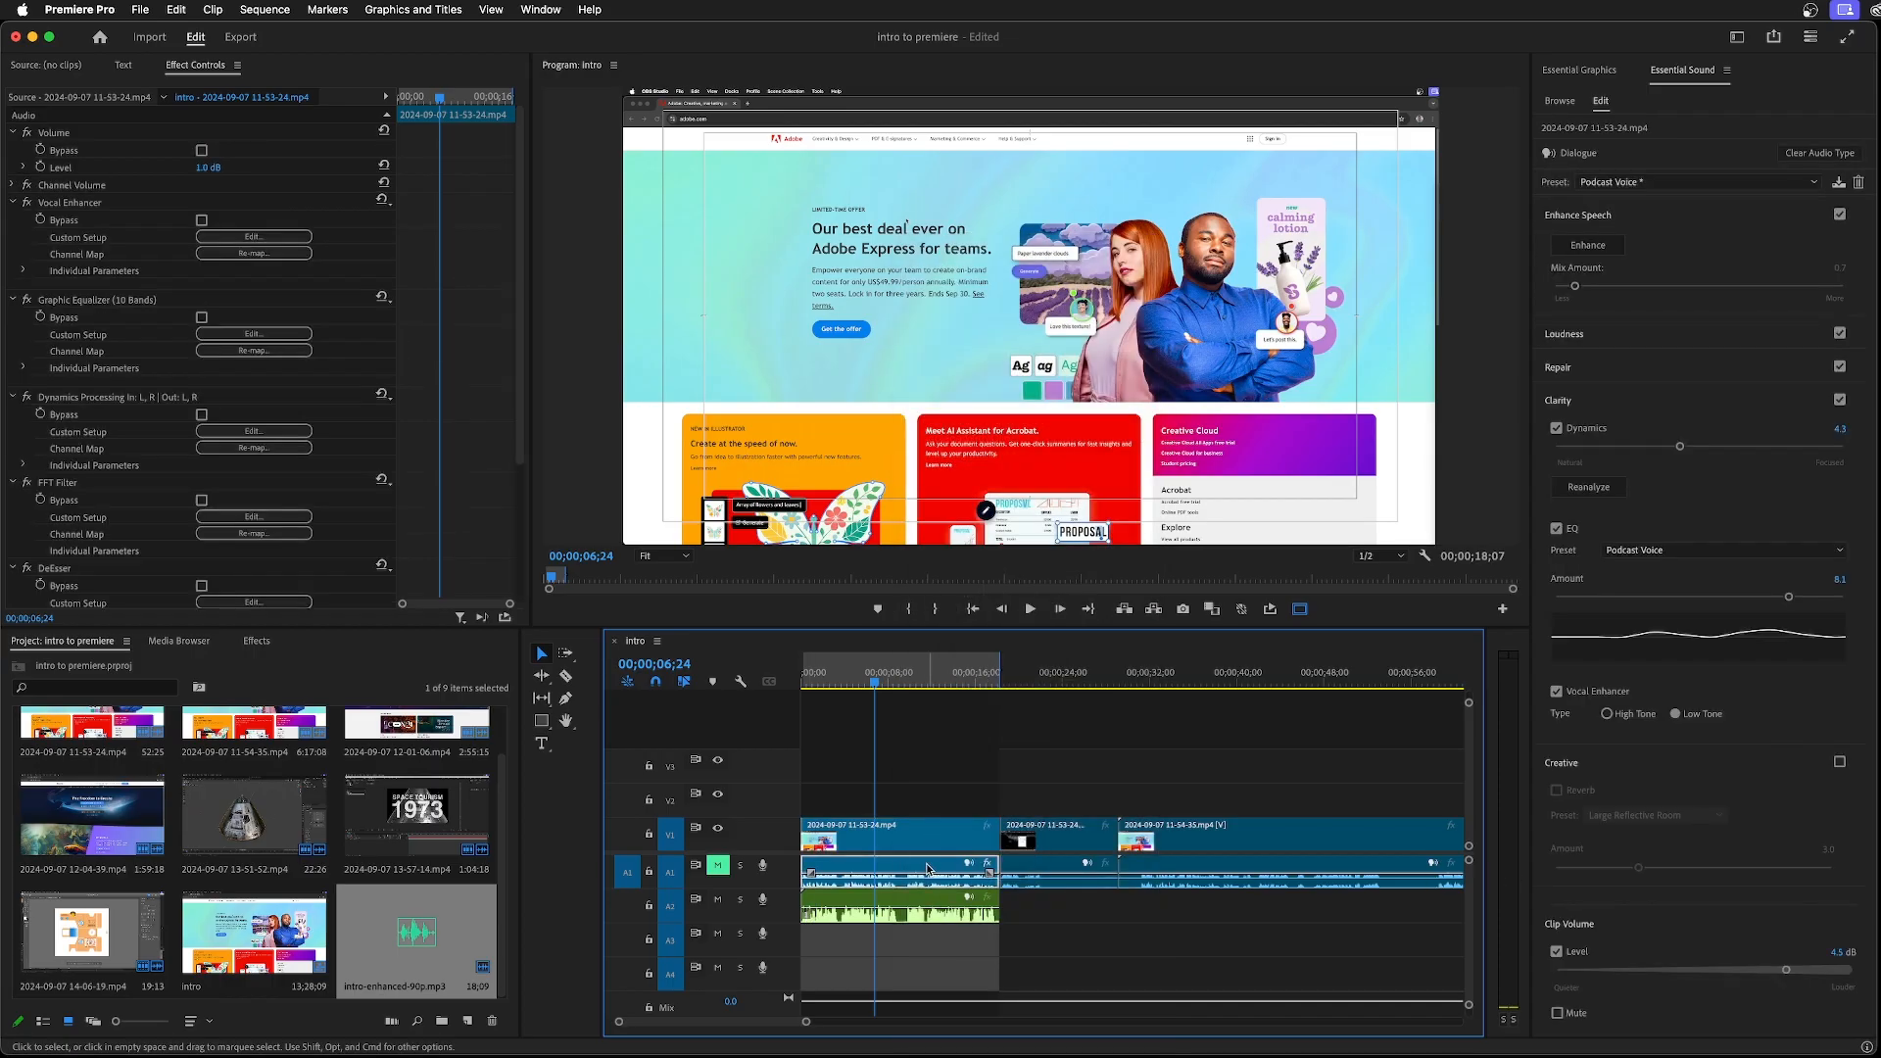
key("Delete")
left_click_drag(885, 892, 892, 878)
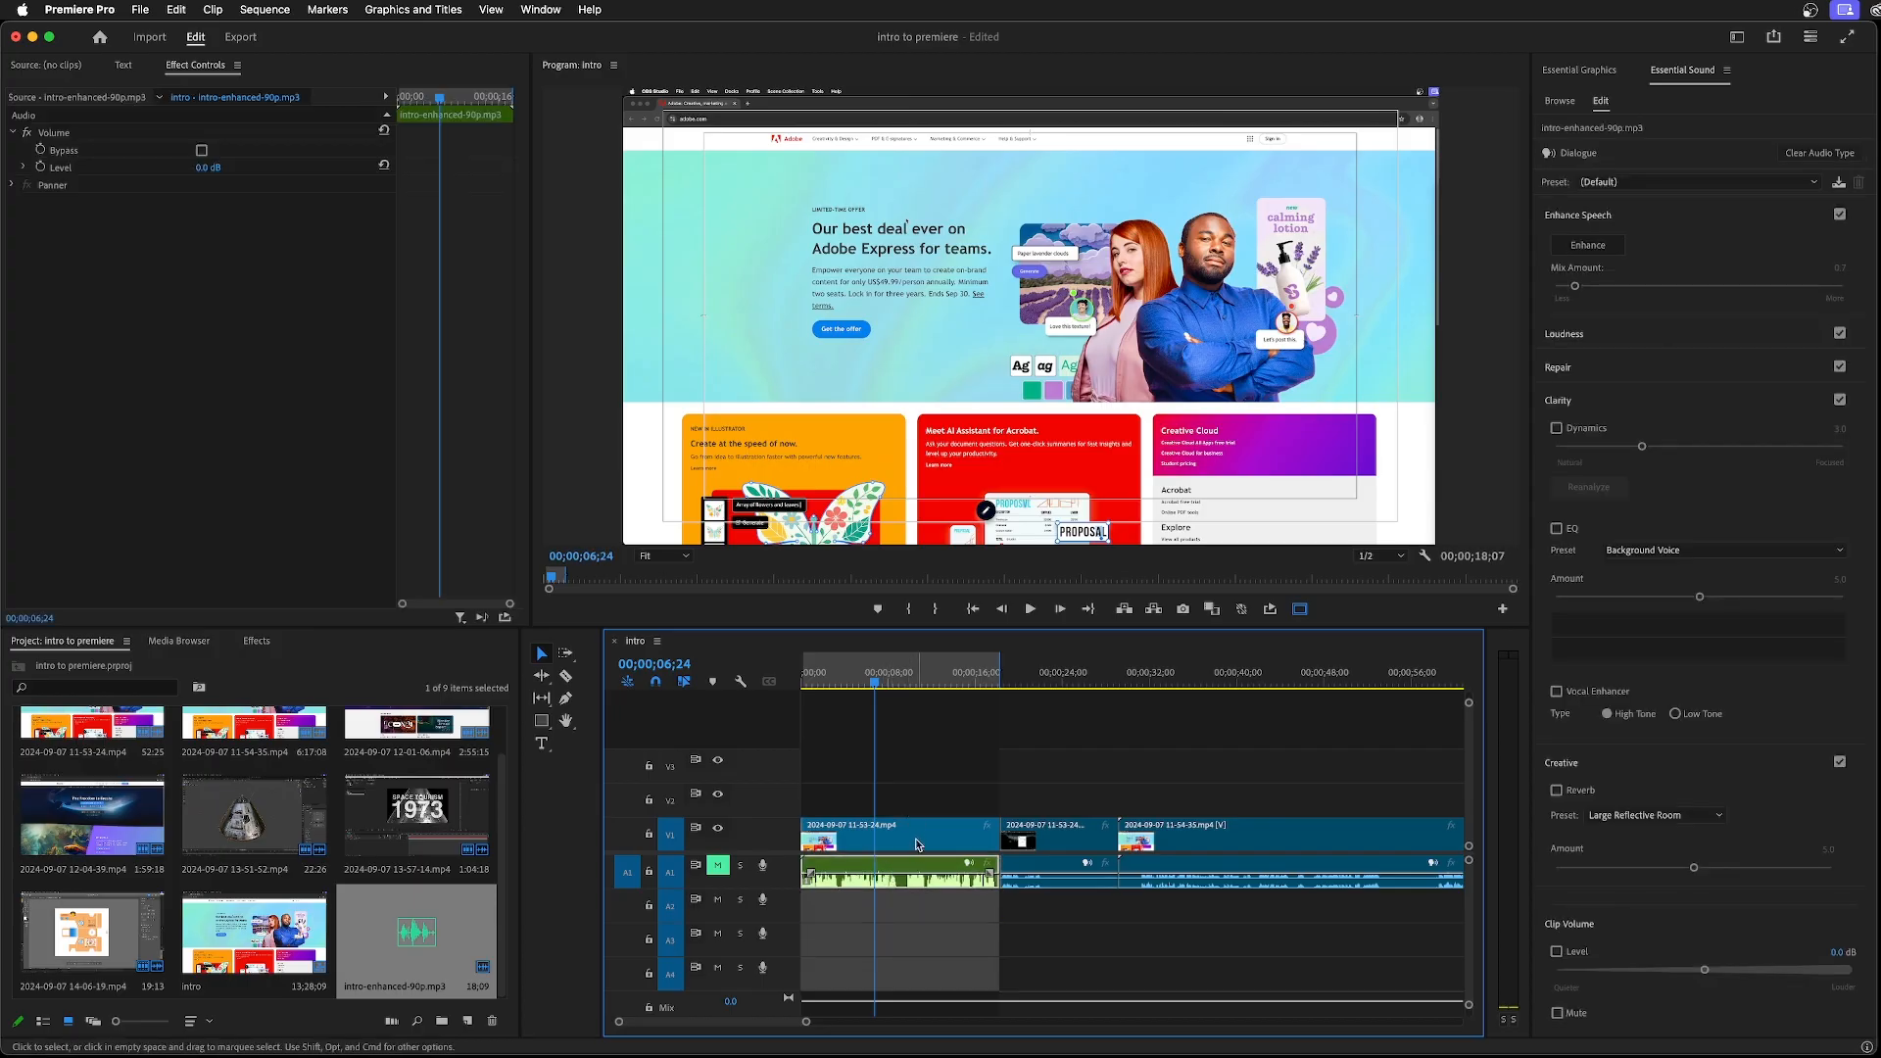
Link the first video clip on V1 with the enhanced audio clip on A1
left_click(917, 845, "shift")
right_click(917, 844)
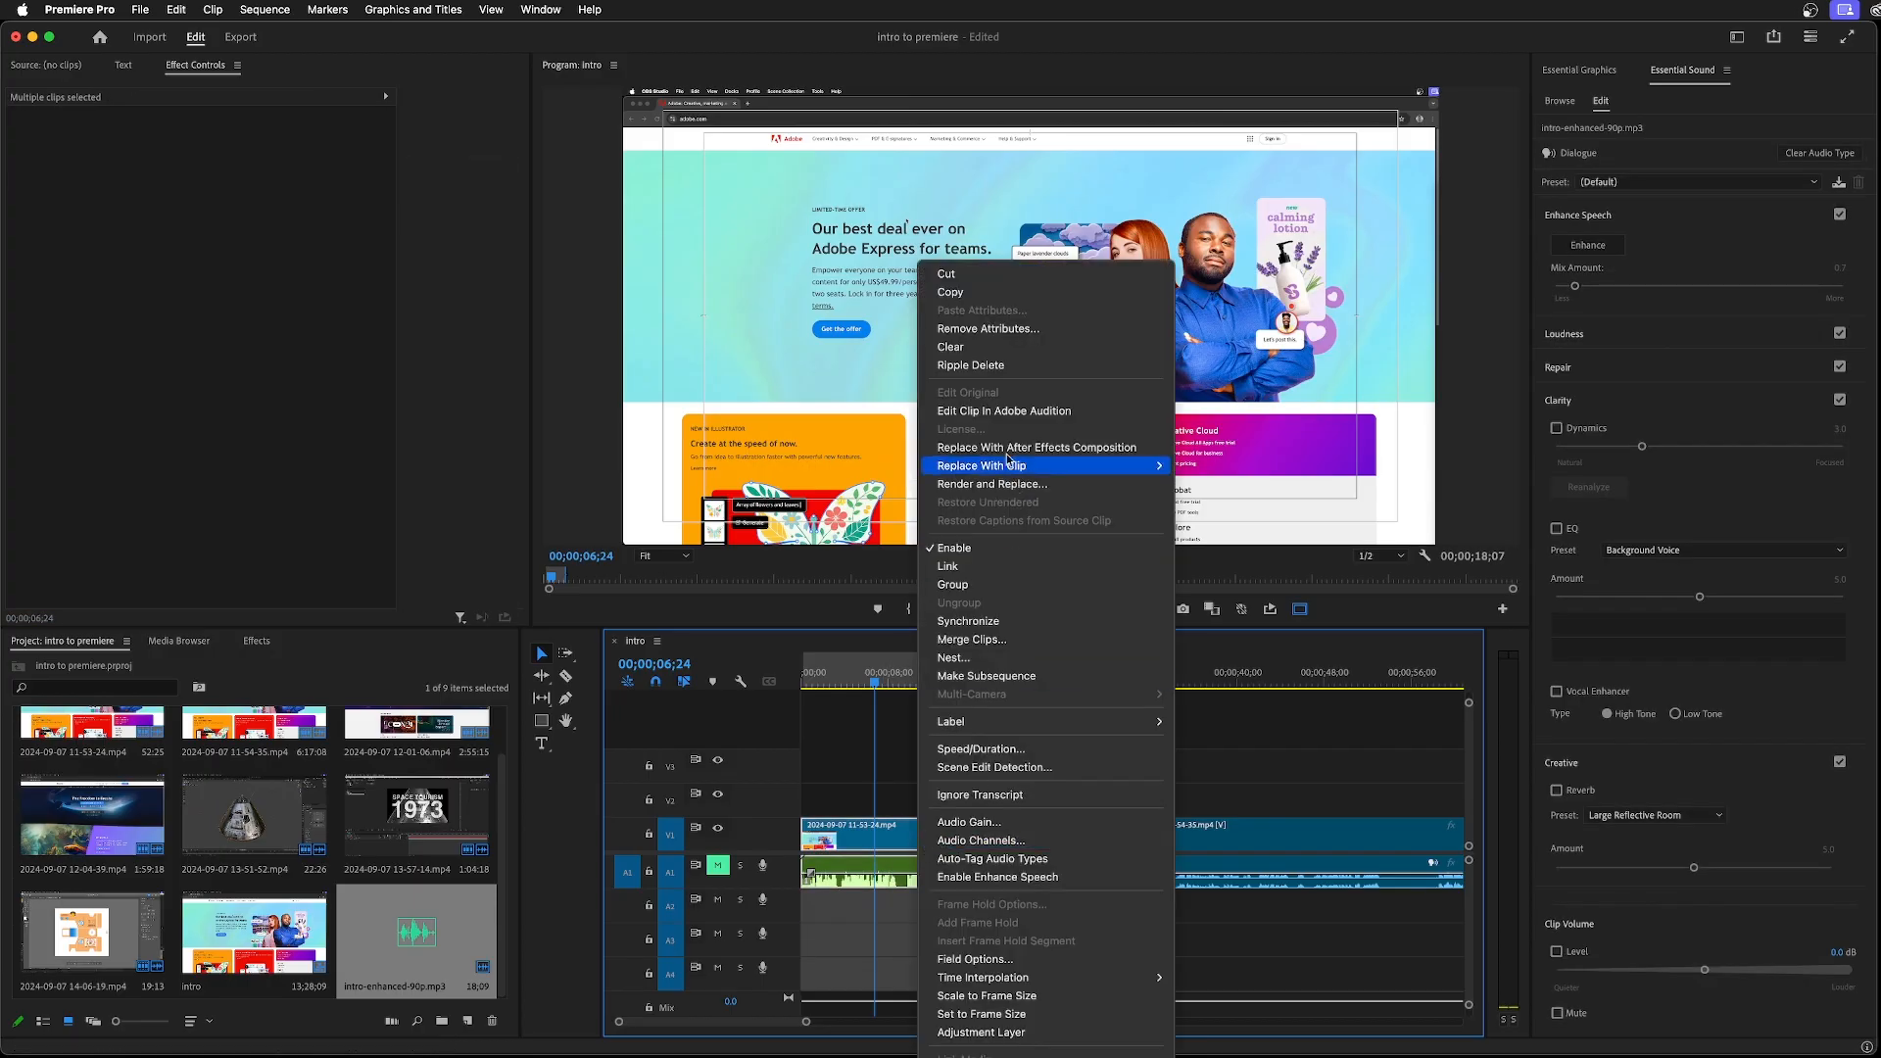
left_click(950, 566)
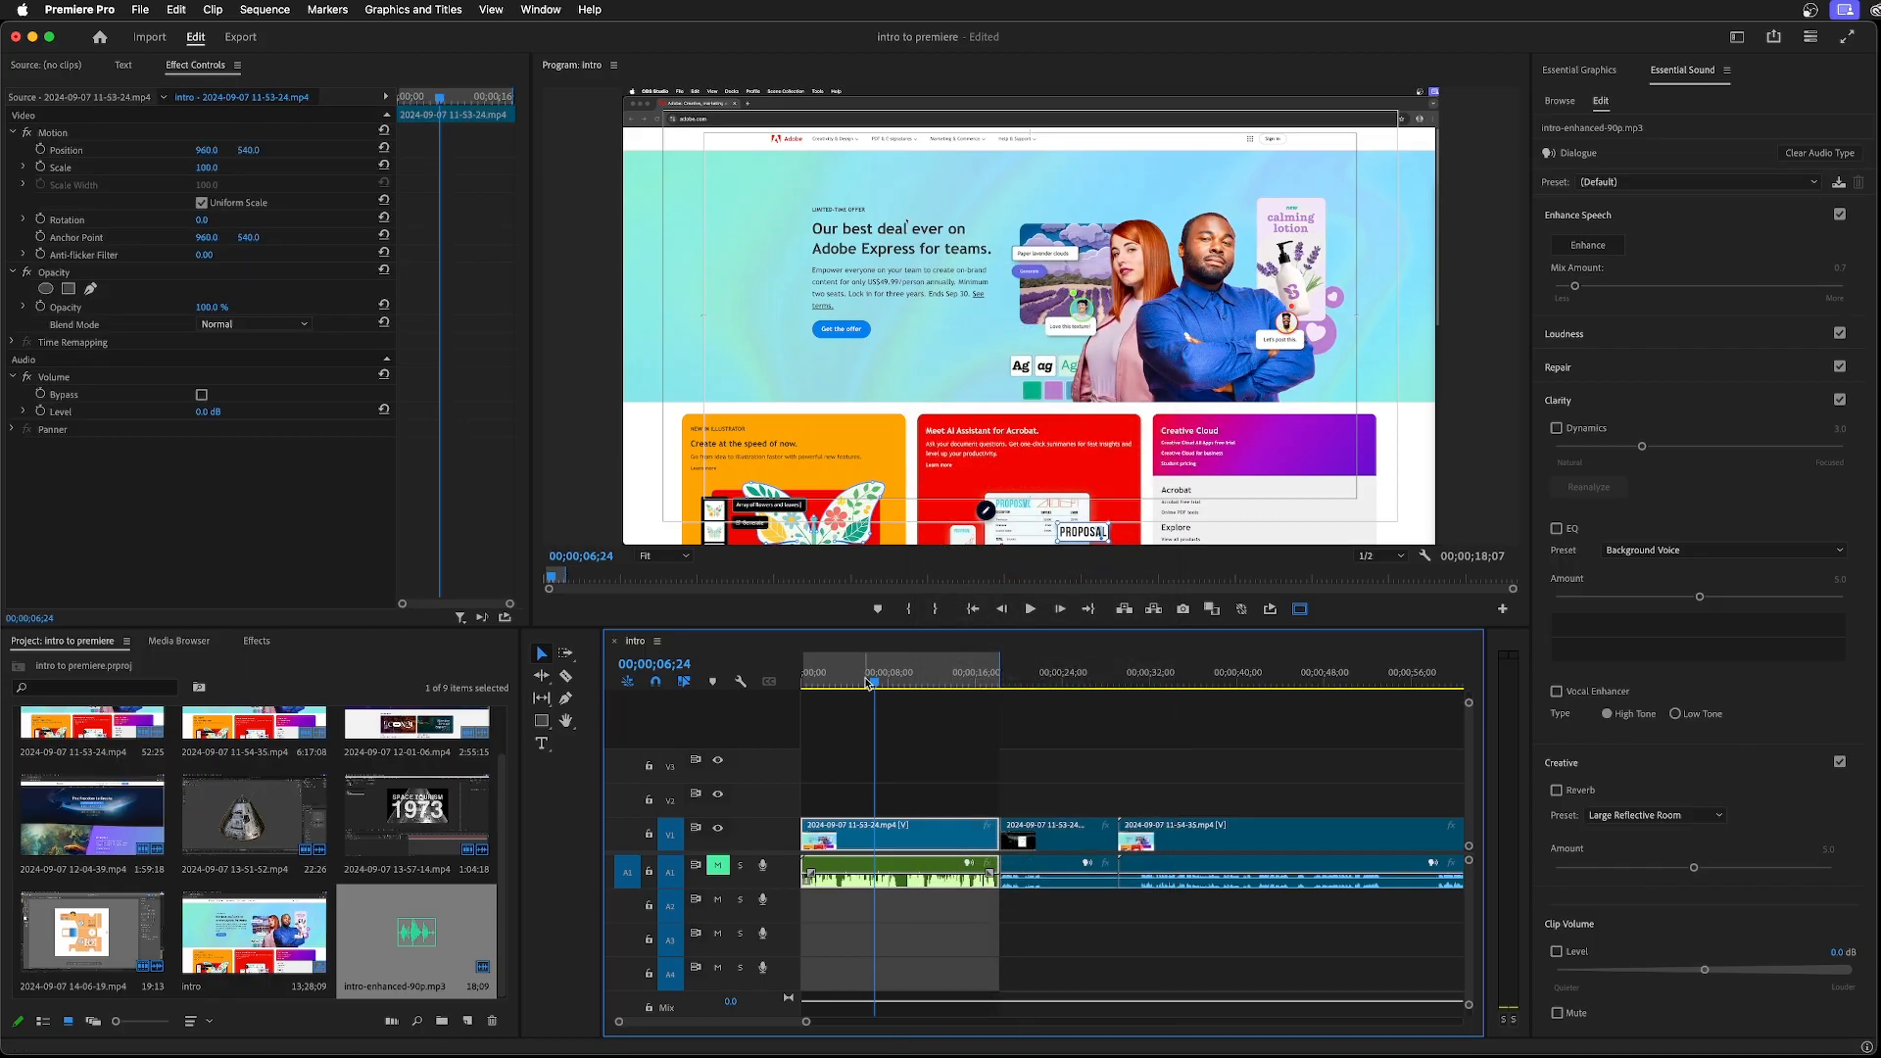
Unmute audio track A1 and play the first few seconds of the sequence from the start
key("Home")
key("space")
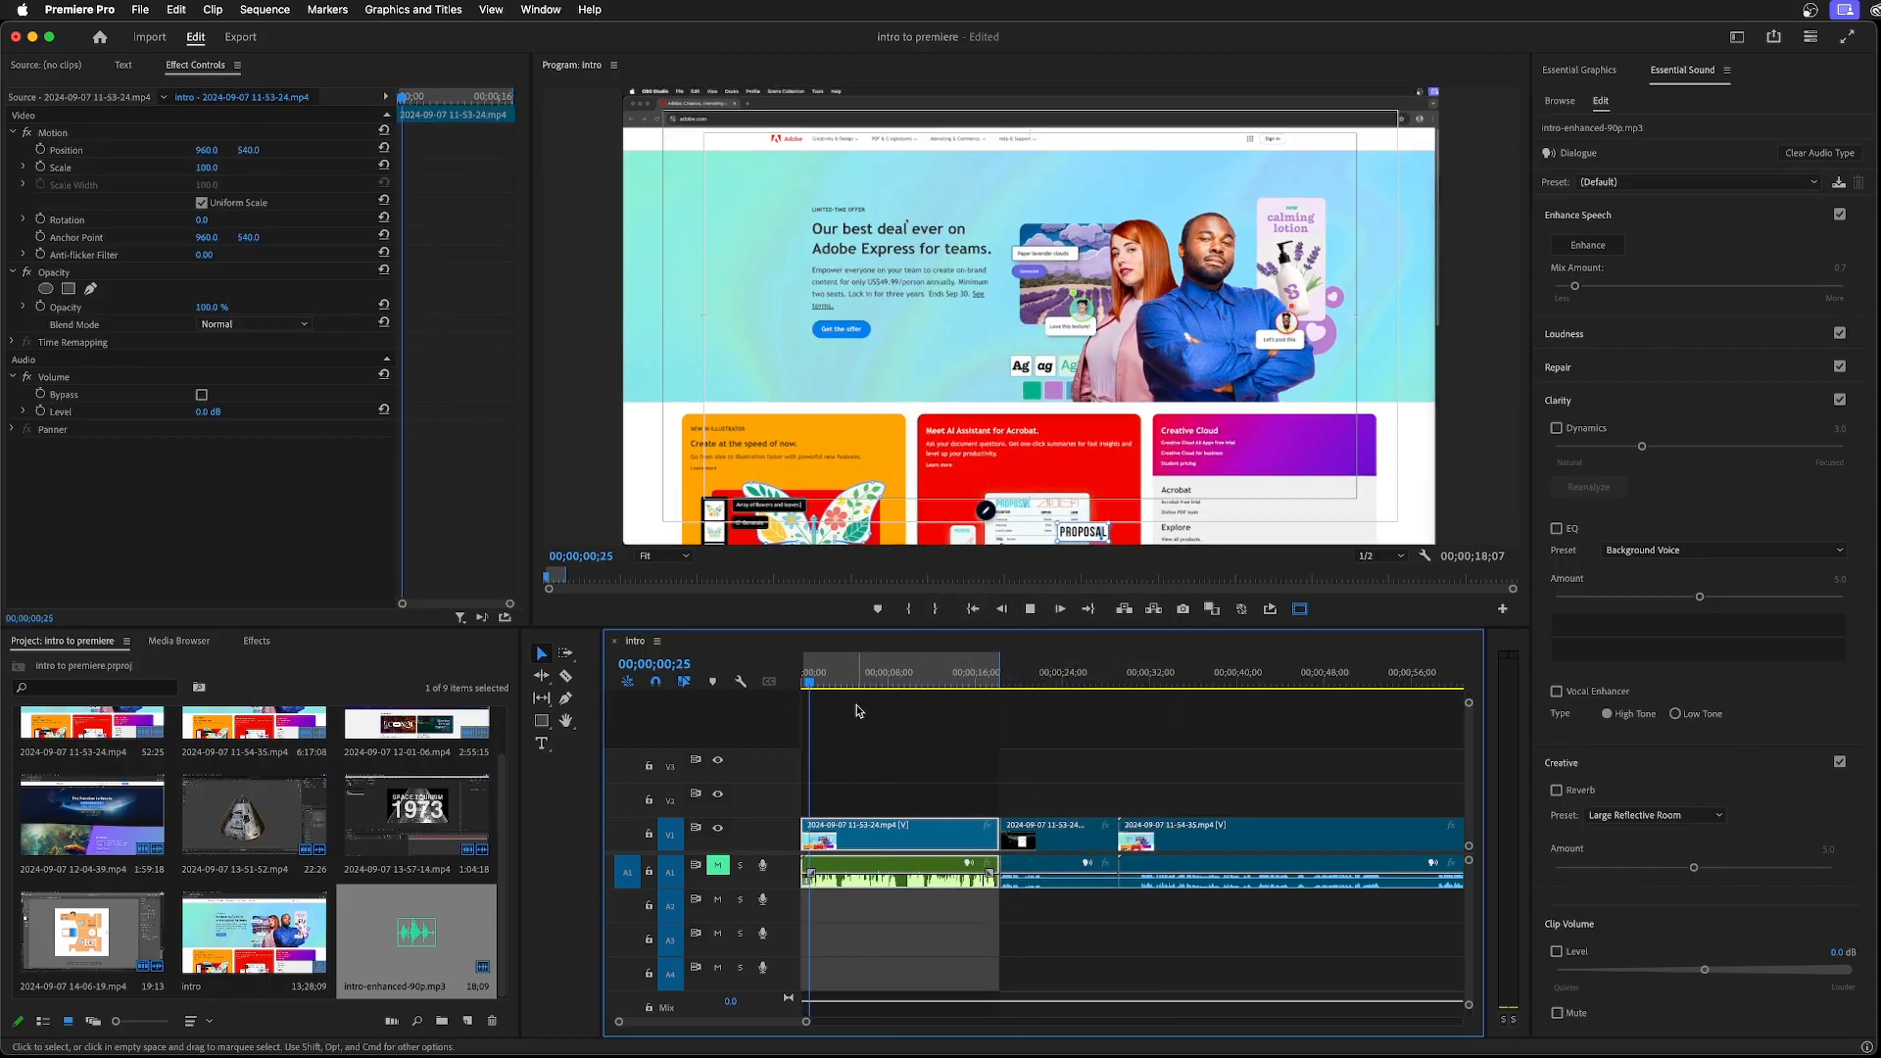
key("space")
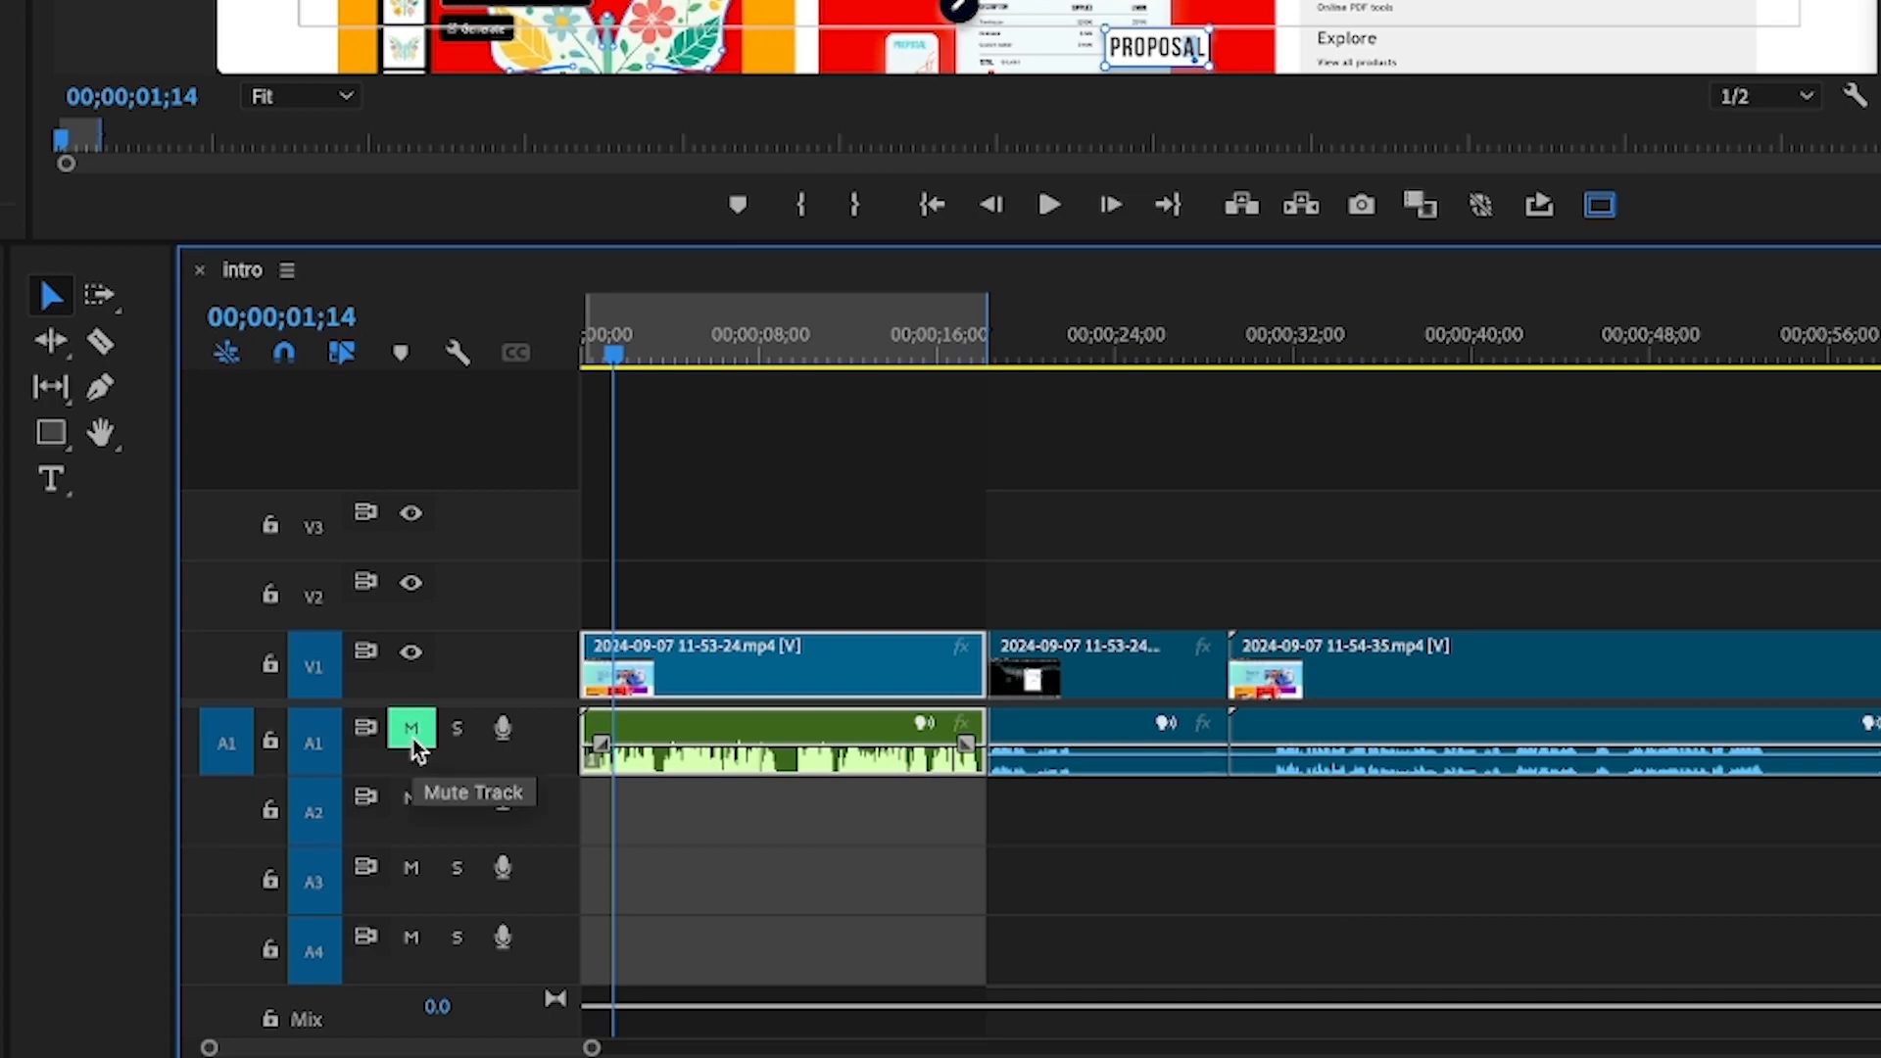
left_click(412, 728)
key("Home")
key("space")
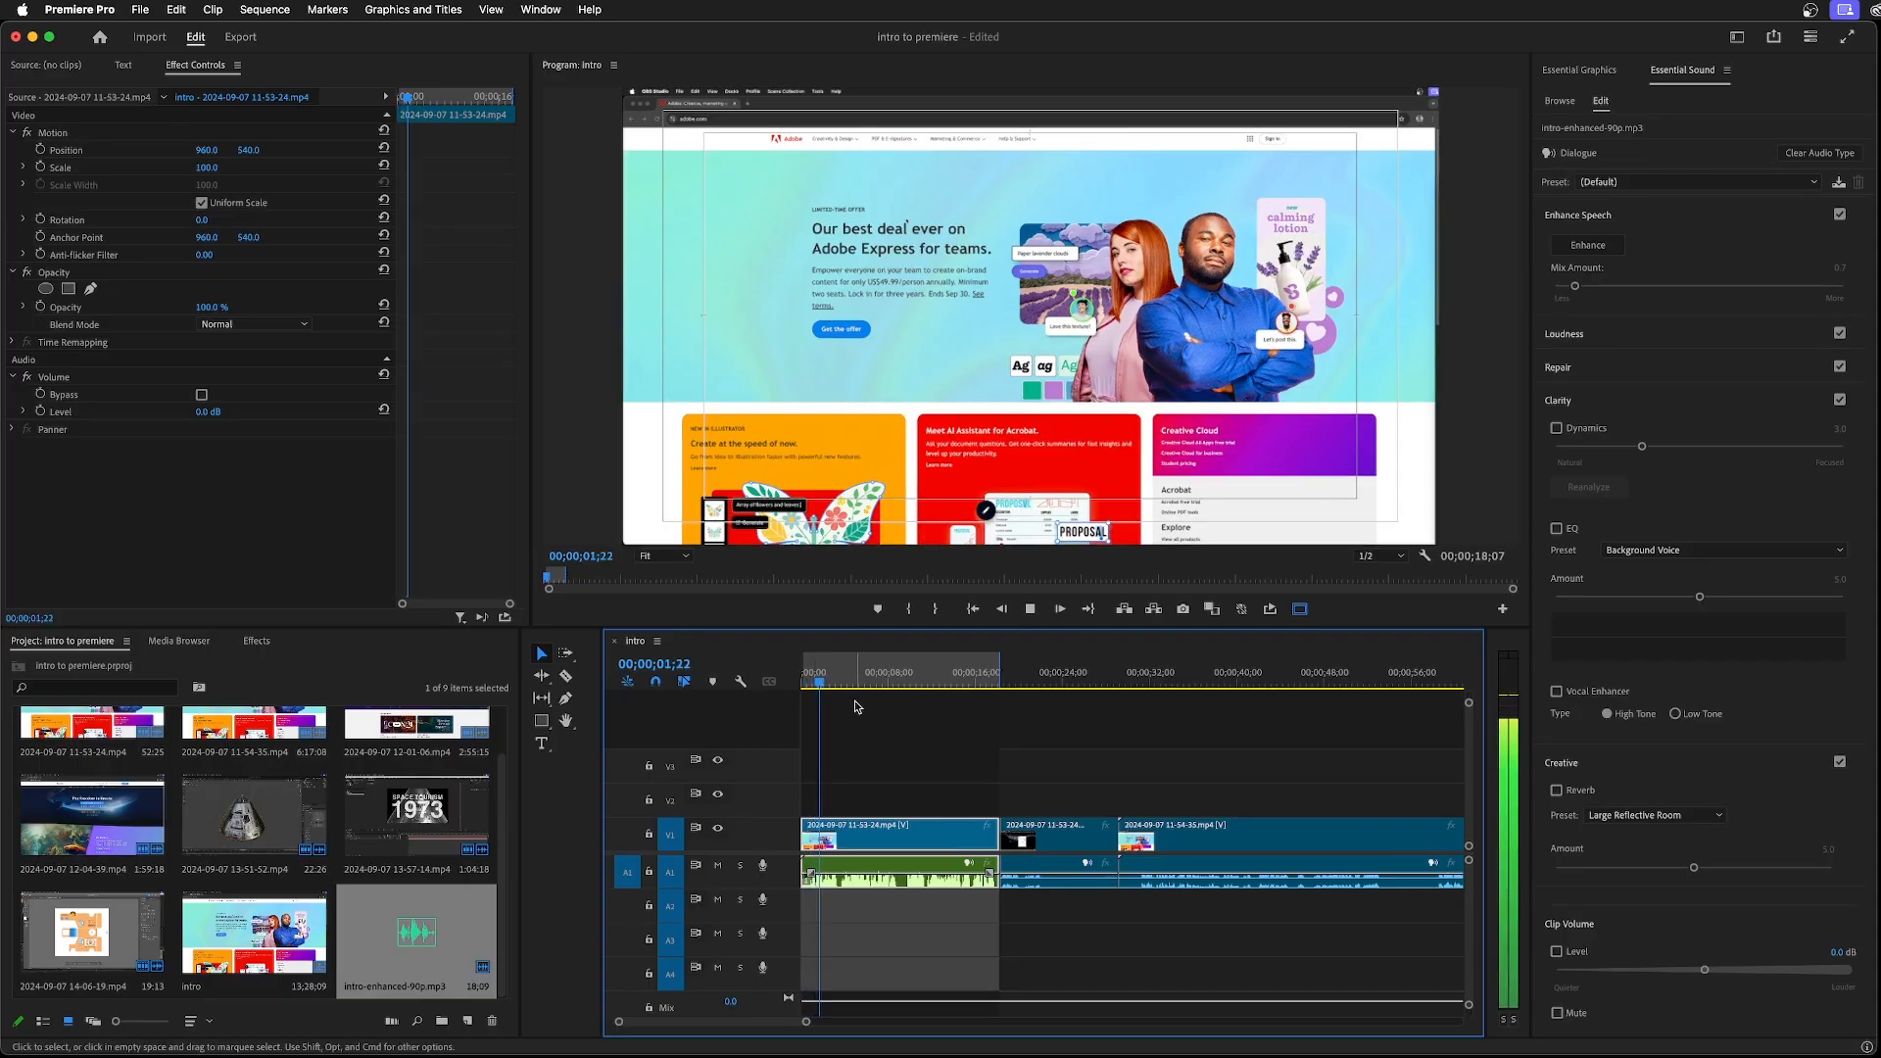
key("space")
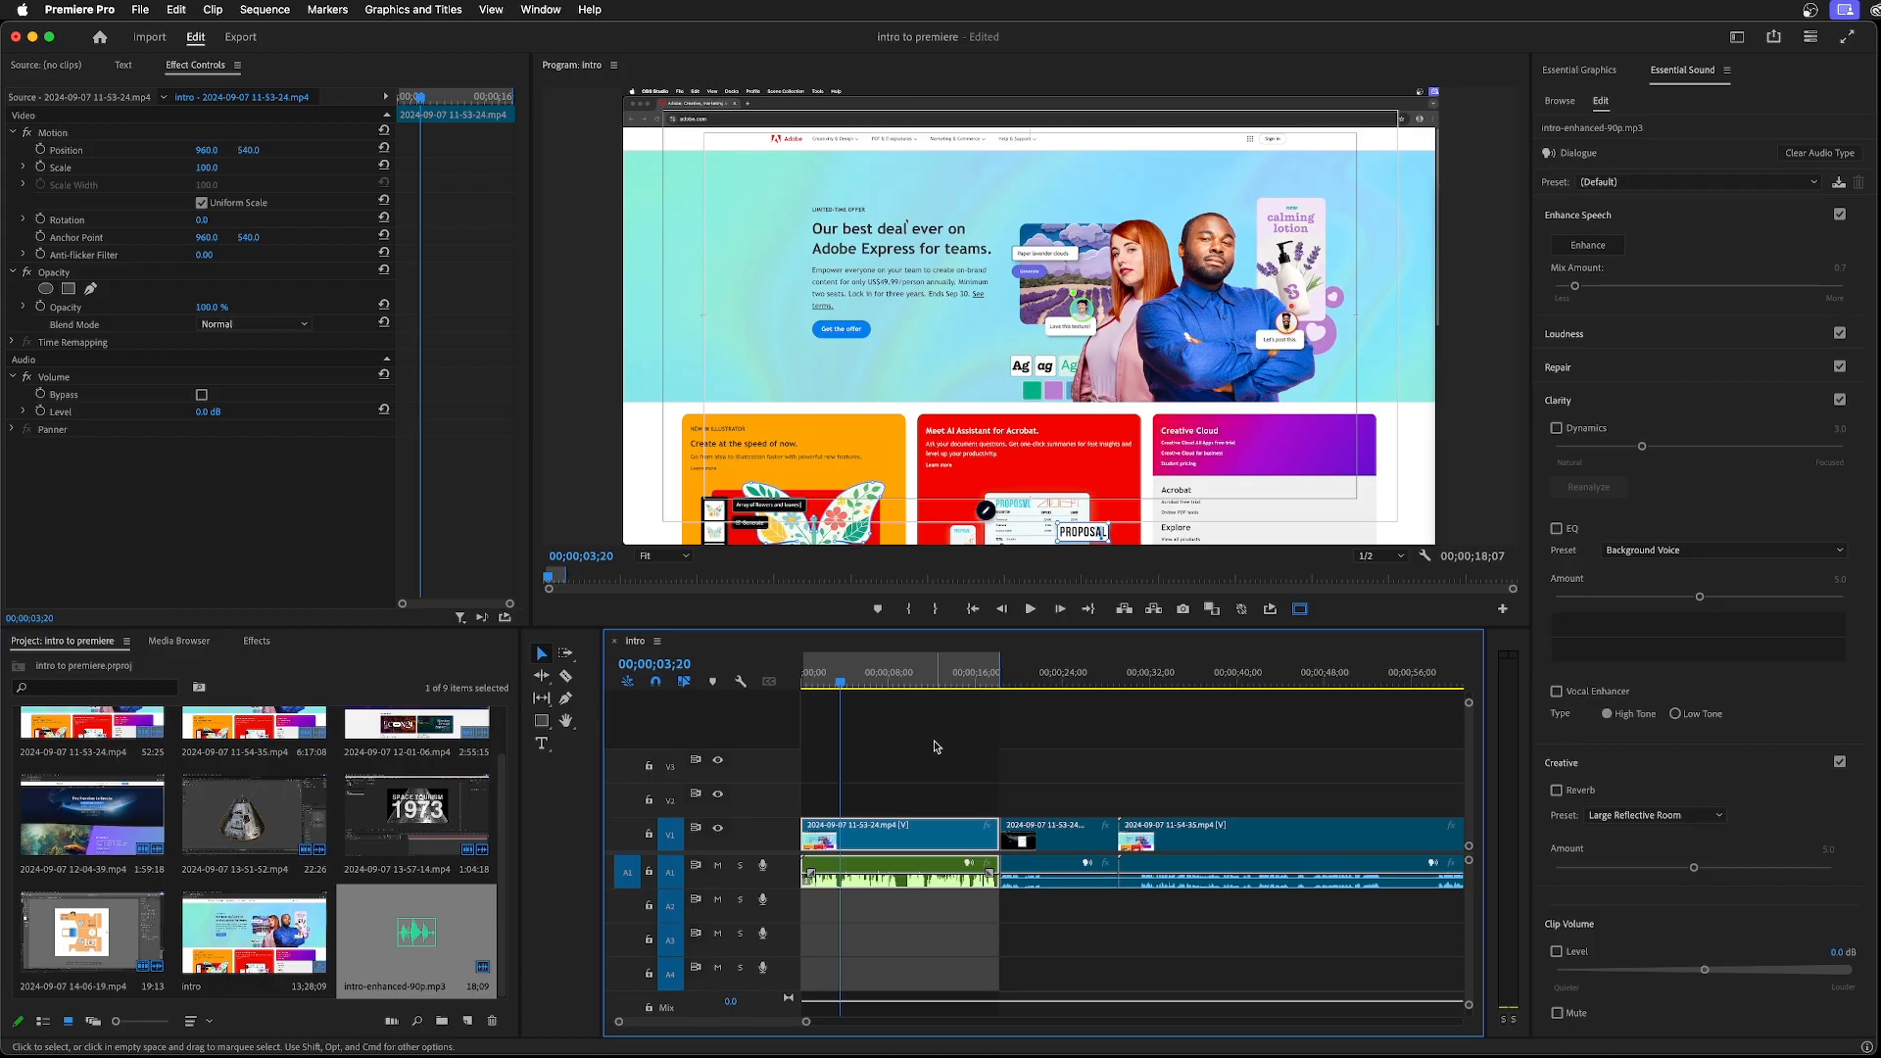
Try the linked opening clip at 200% speed, play it from the start, and undo the speed change
right_click(890, 864)
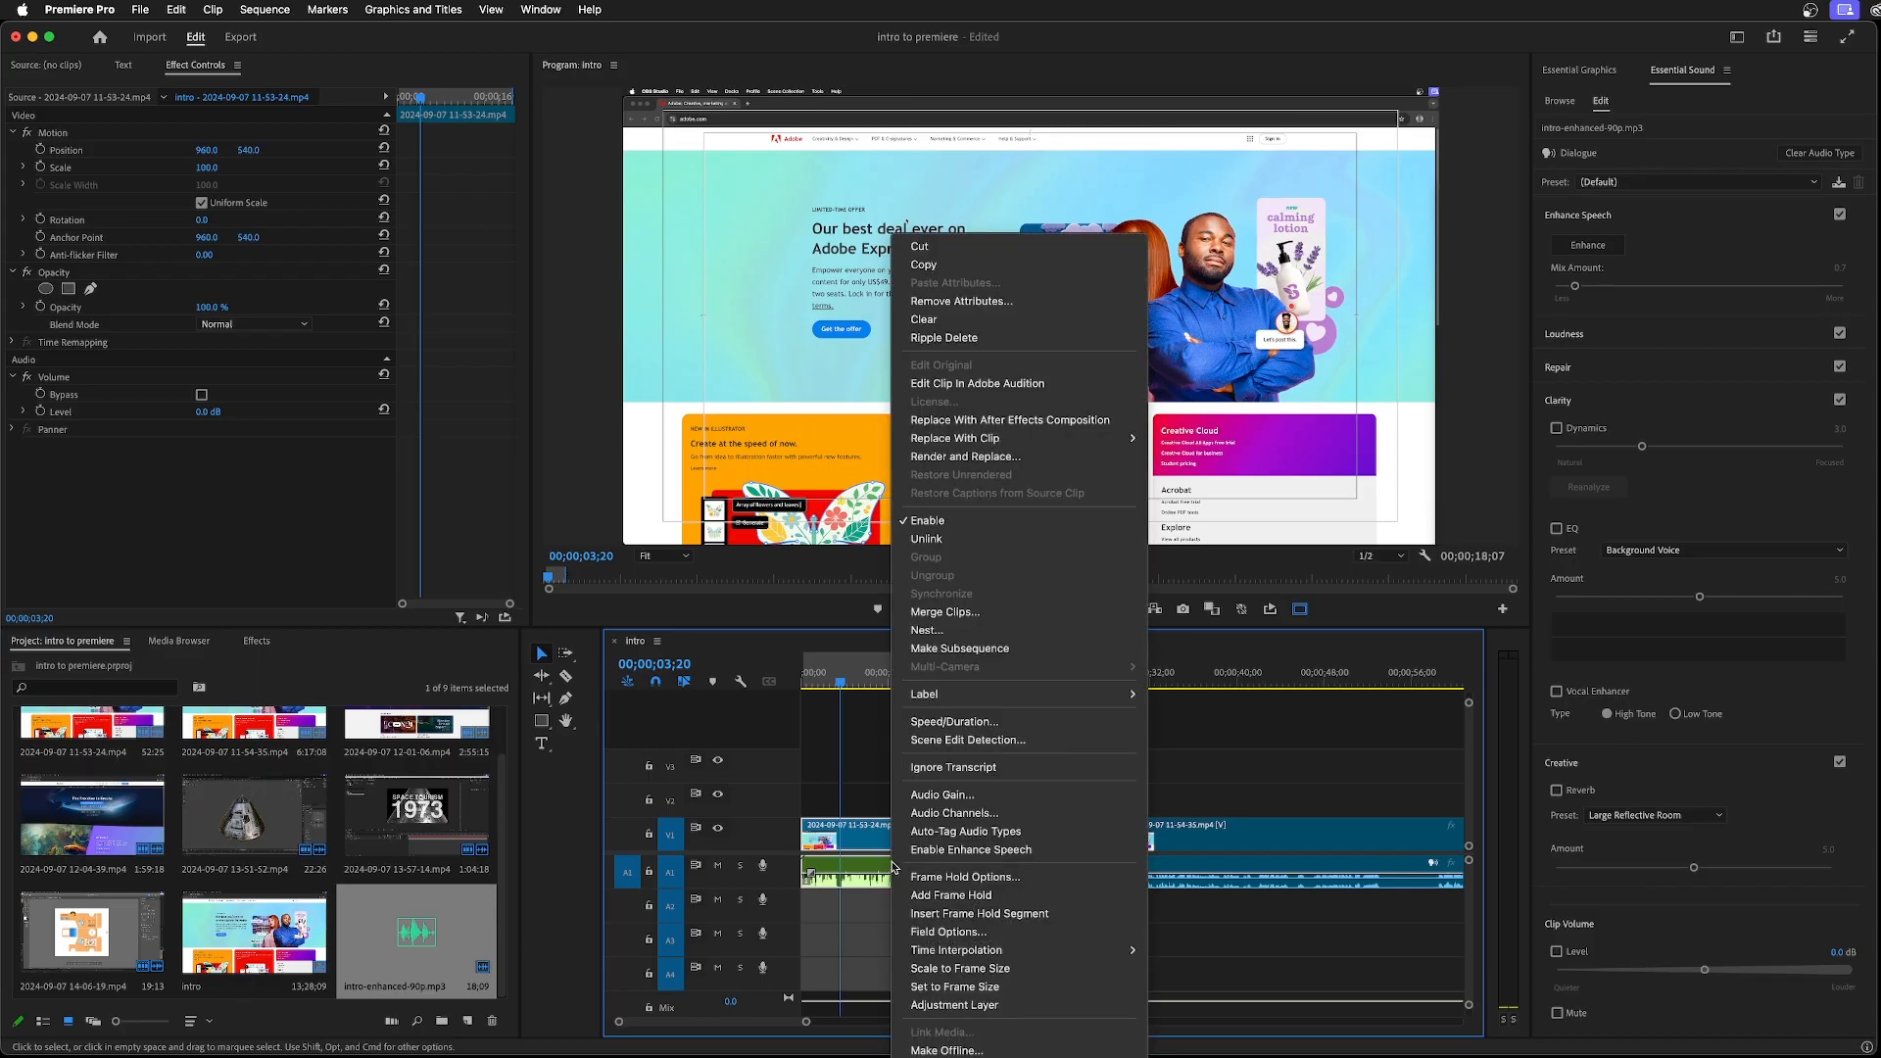
left_click(948, 722)
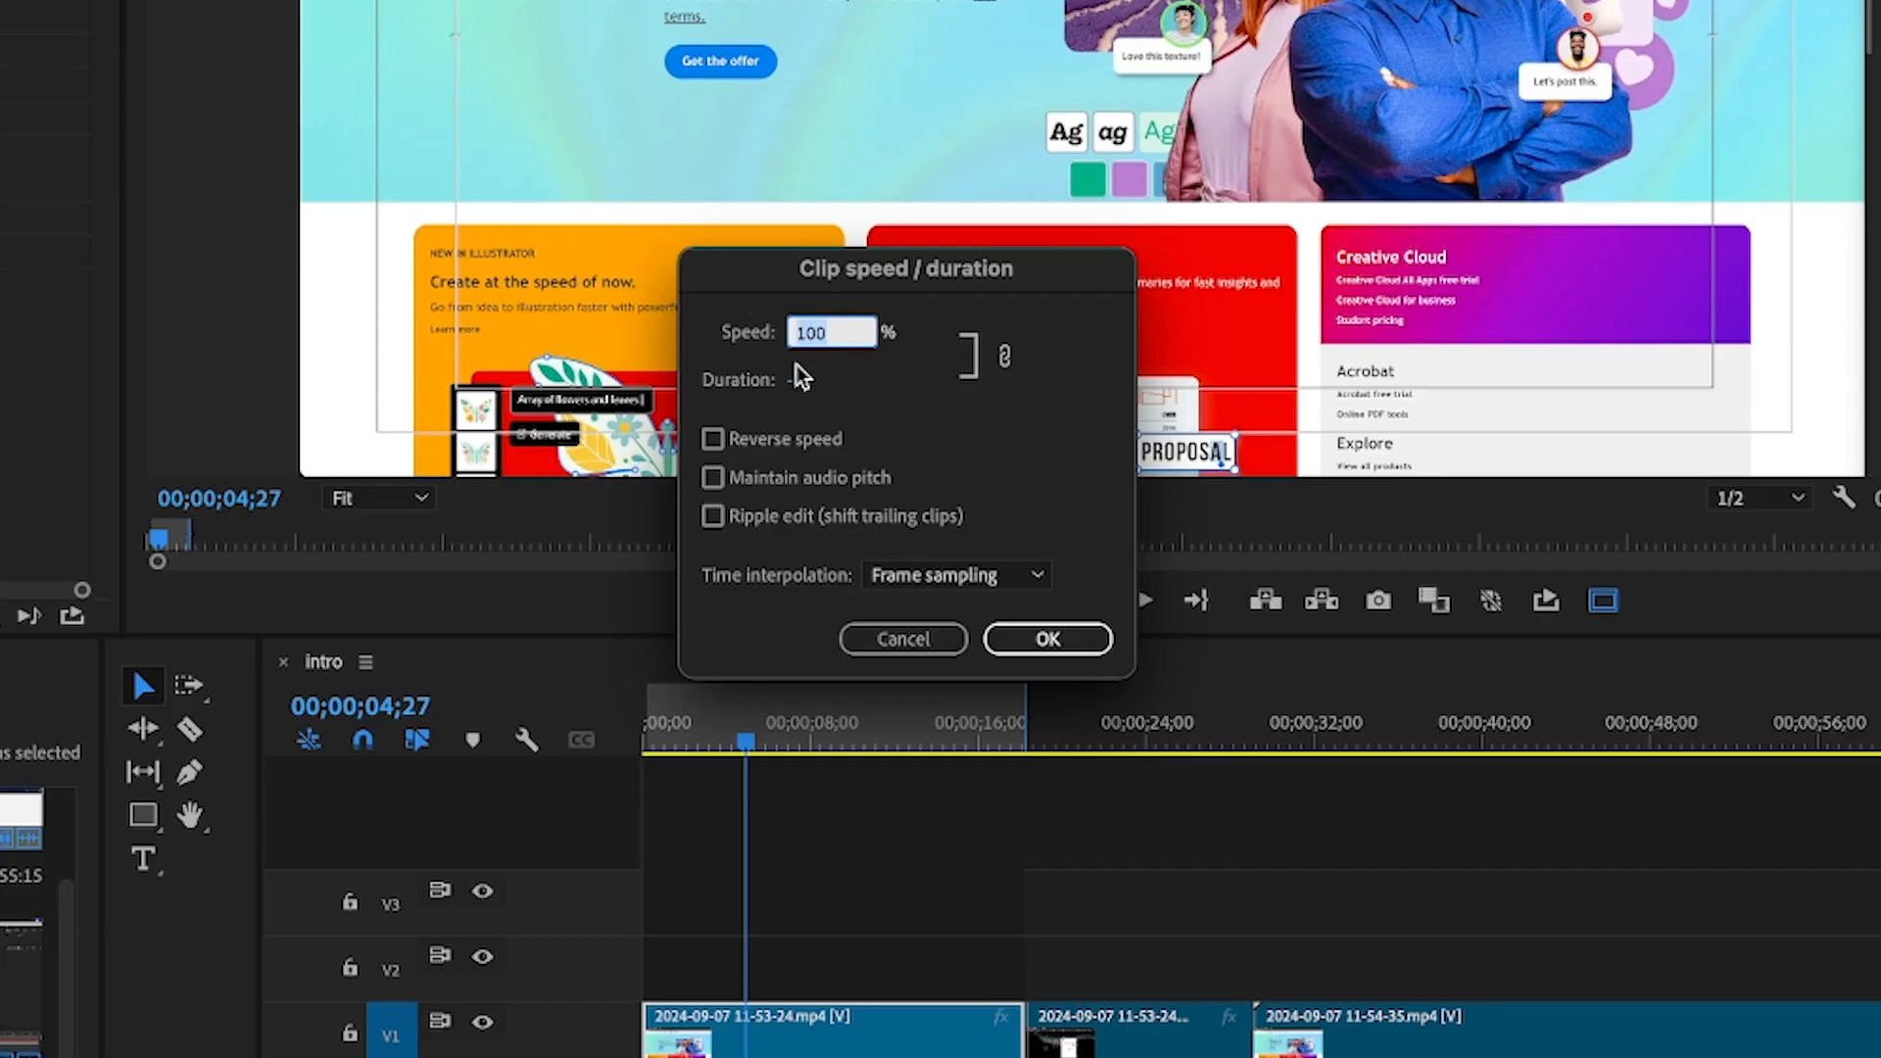
type("200")
key("Return")
key("Home")
key("space")
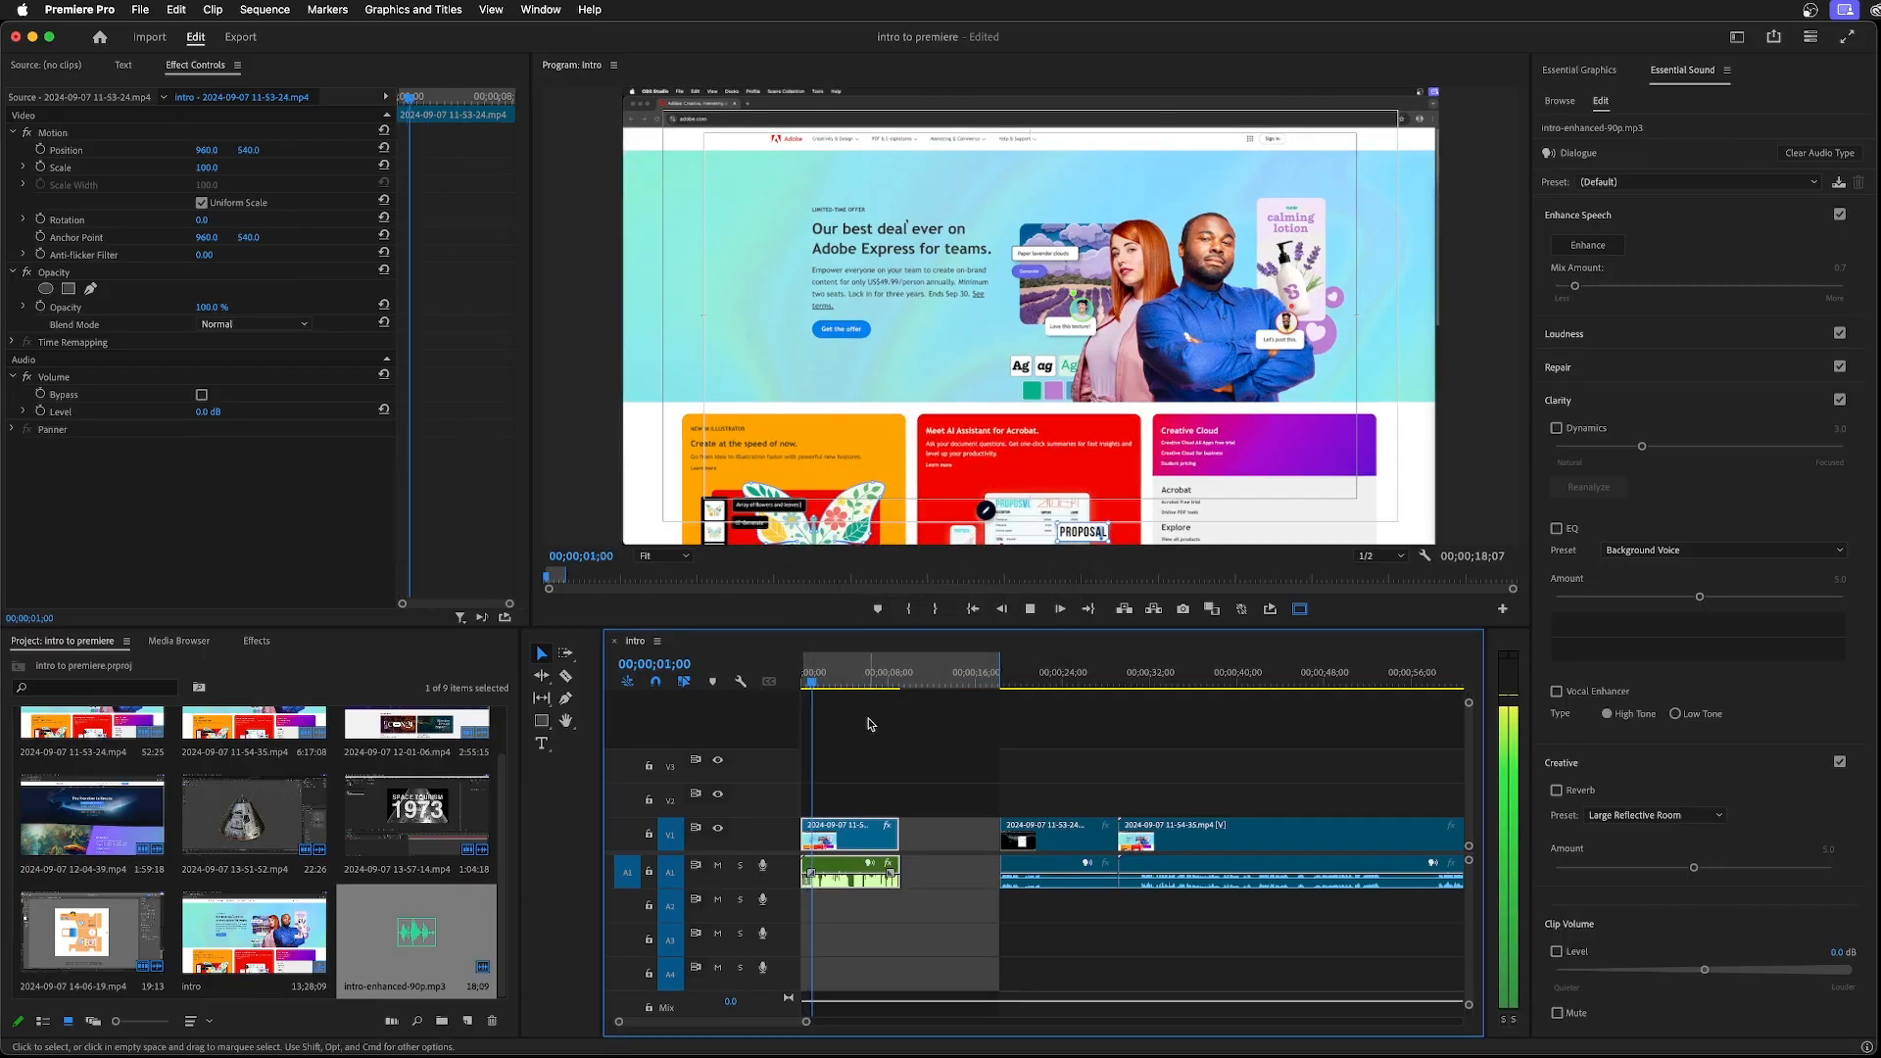
key("space")
key("super+z")
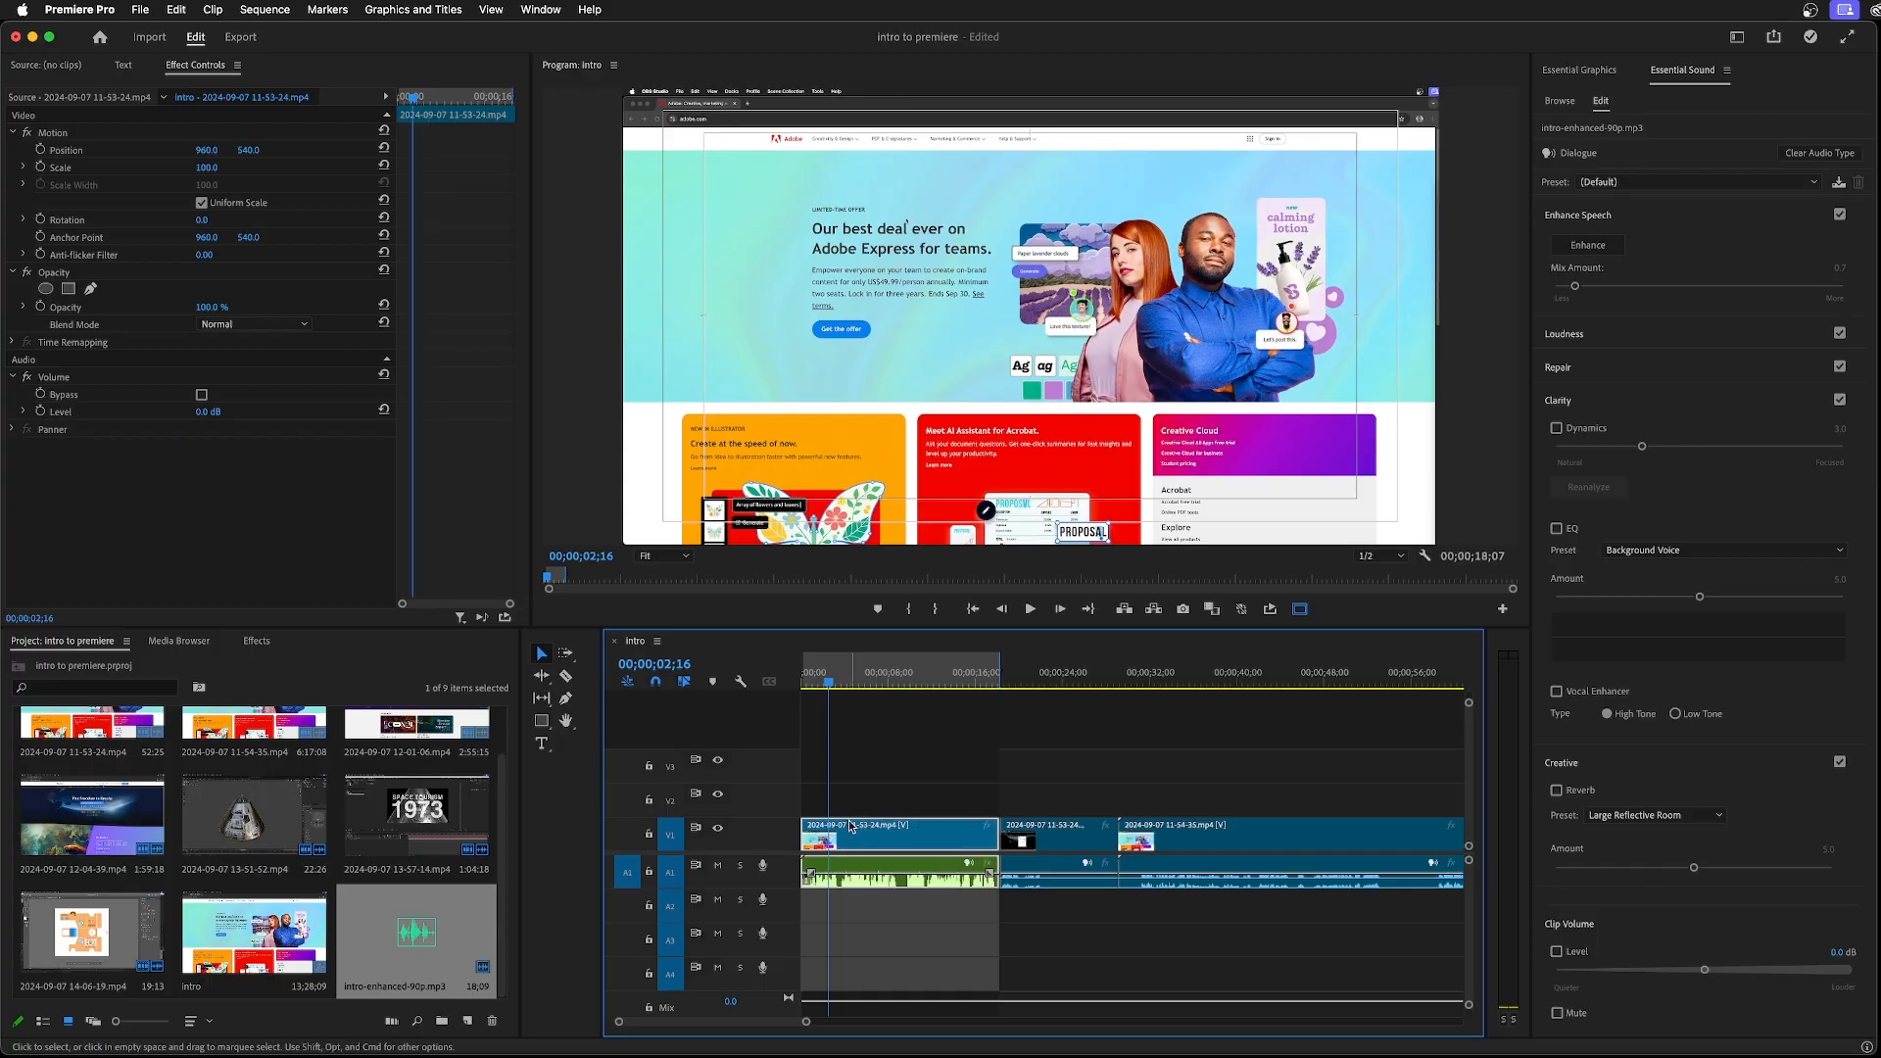
Unlink the enhanced audio from the opening video, open it for editing in Adobe Audition and close the Audition Learn window
right_click(881, 868)
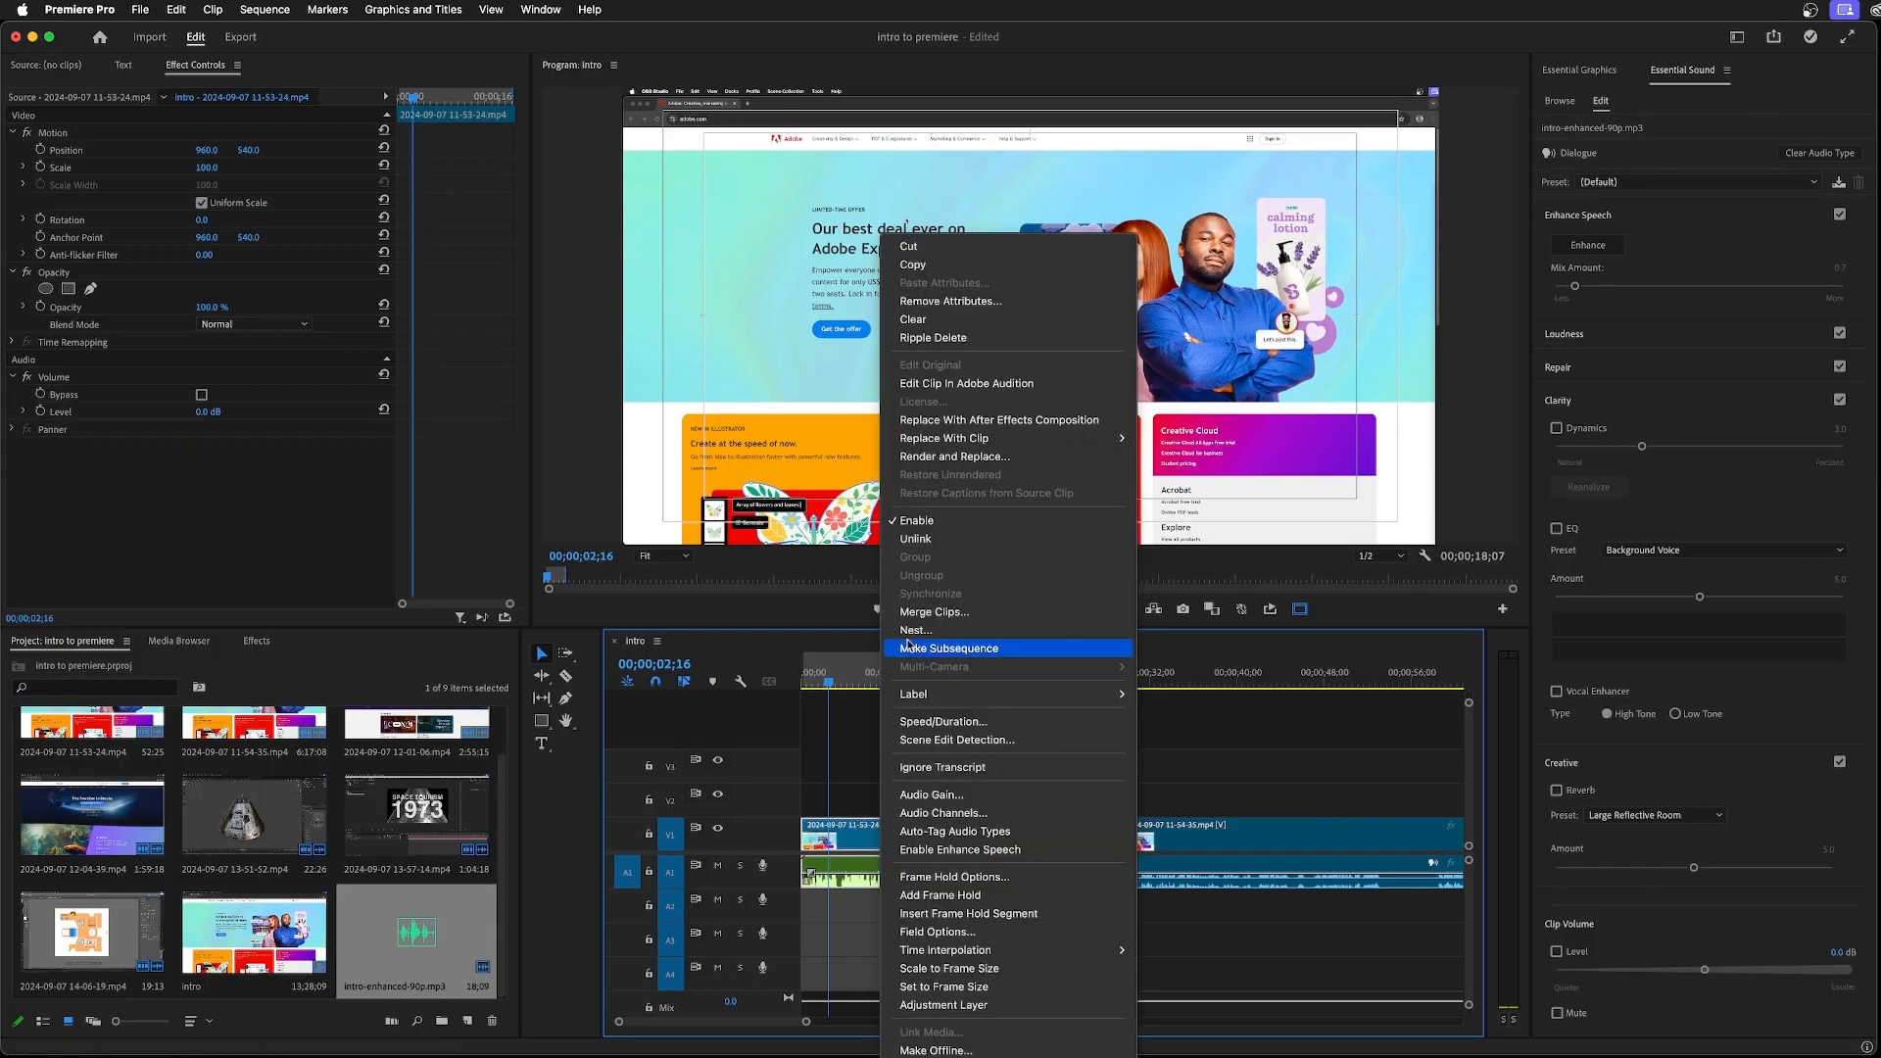
left_click(914, 539)
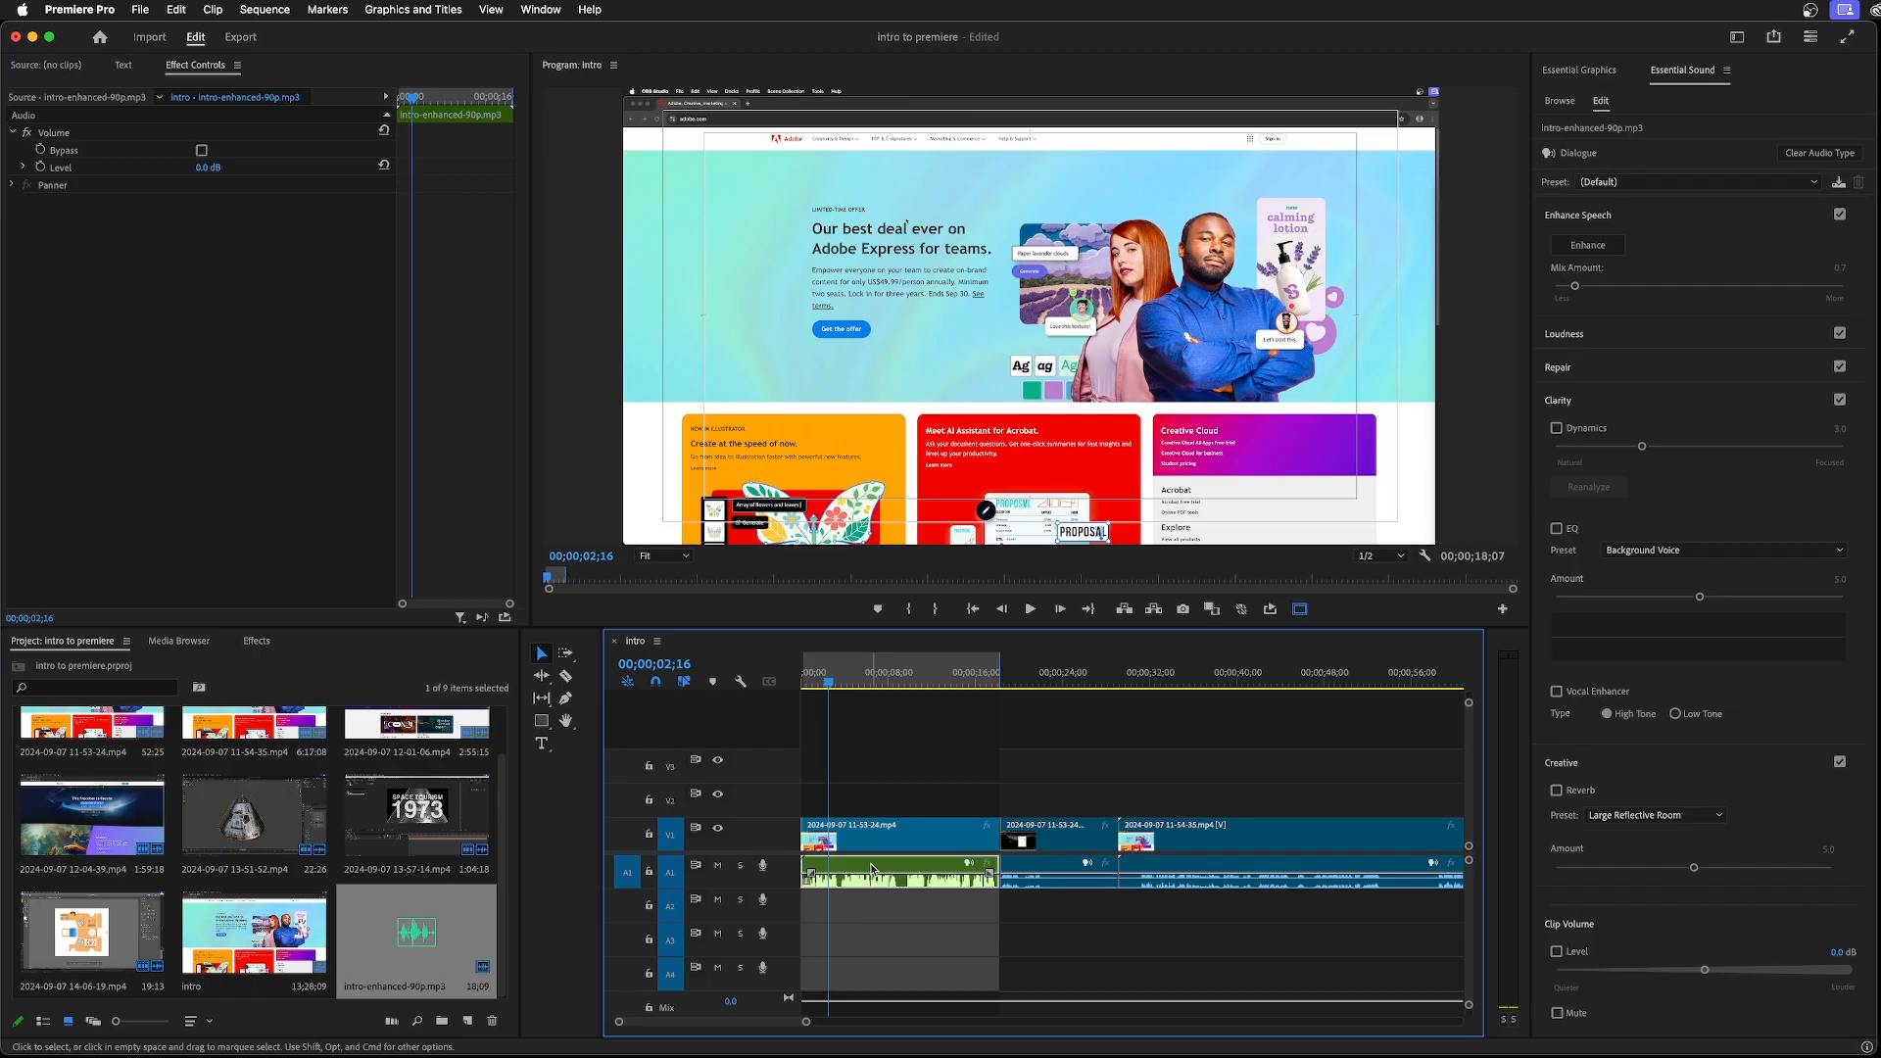
right_click(872, 867)
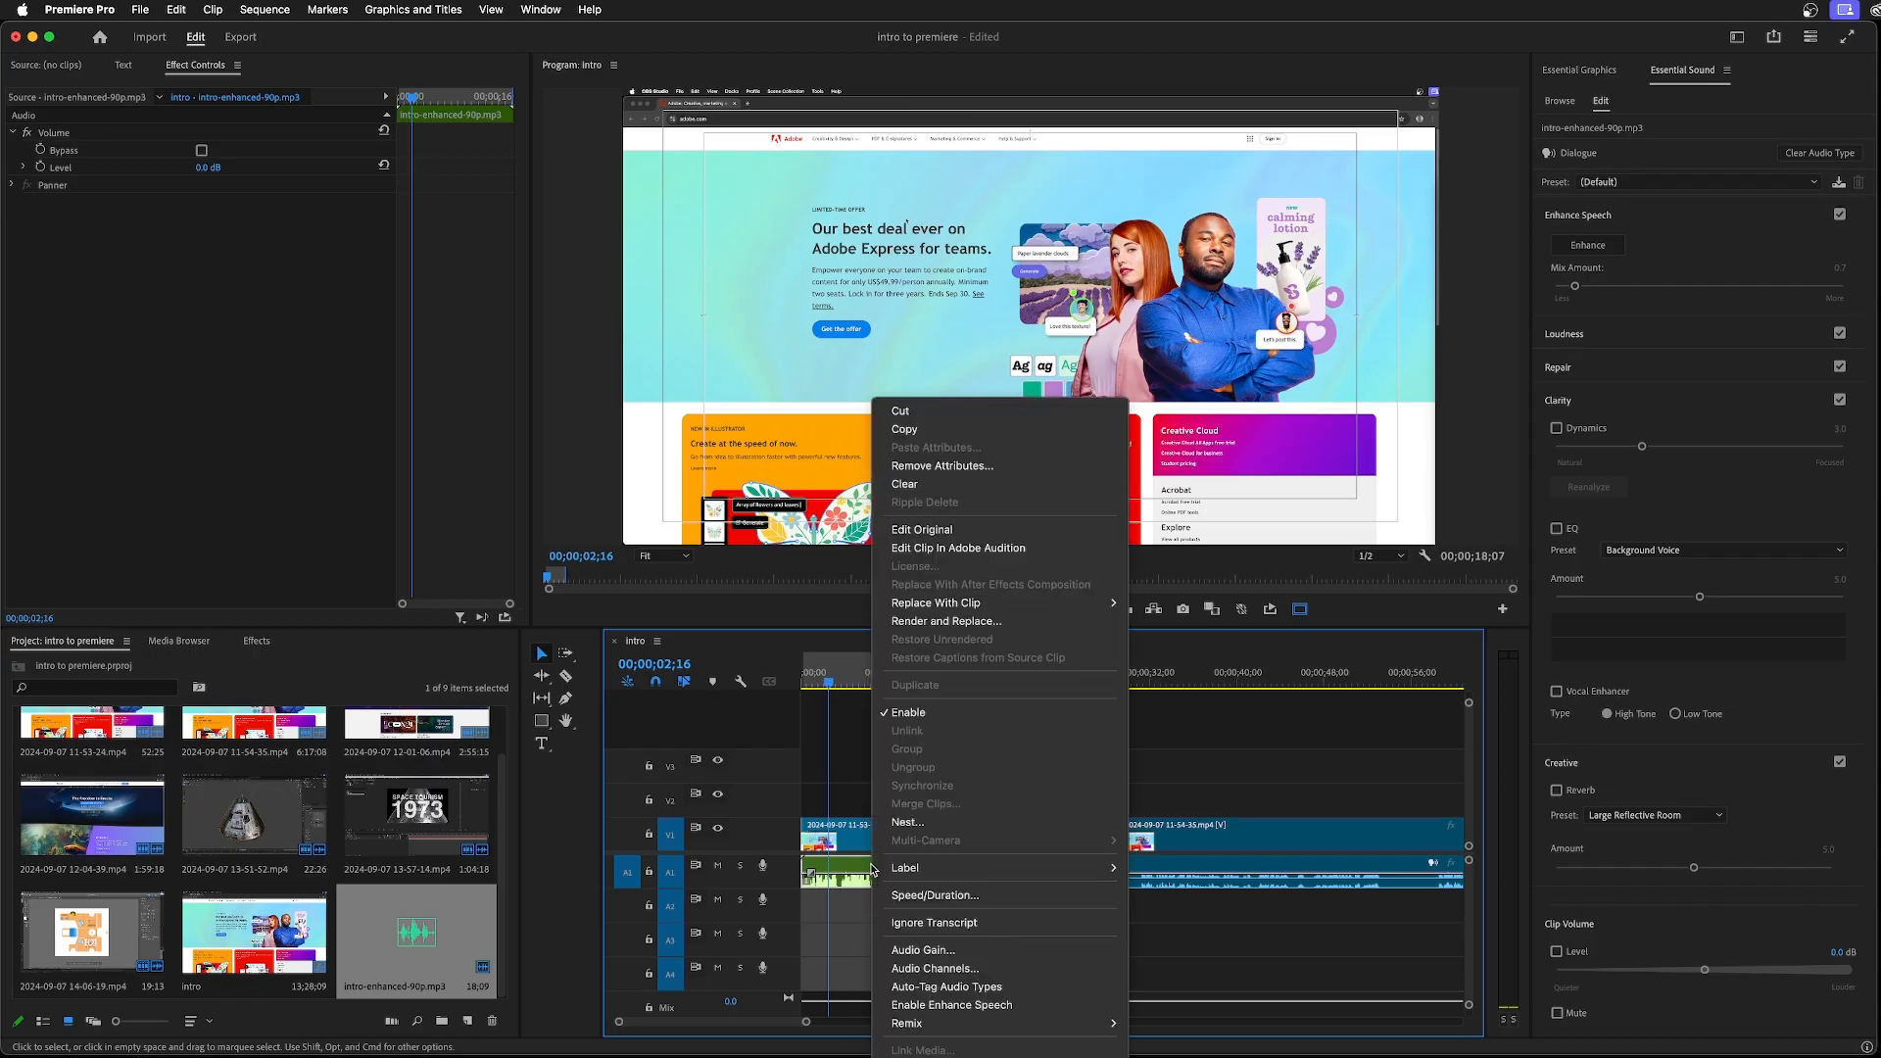
left_click(983, 550)
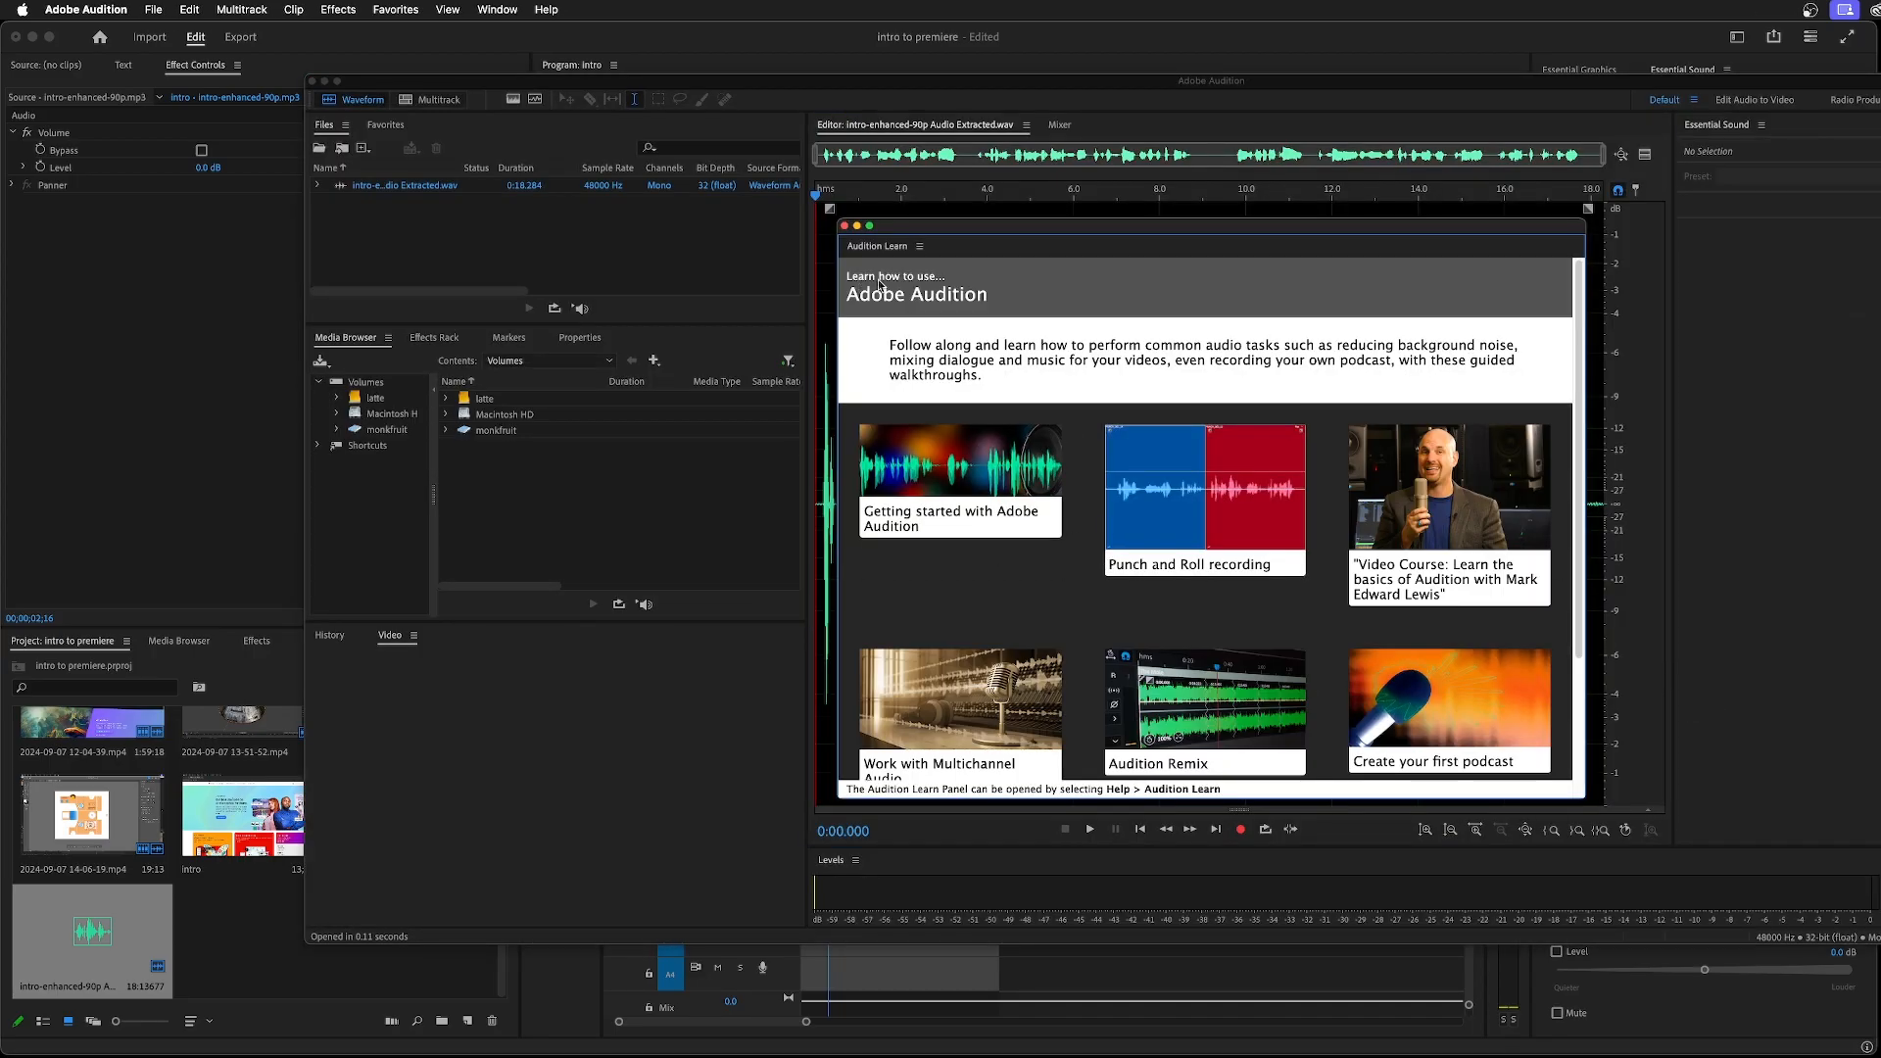
left_click(844, 225)
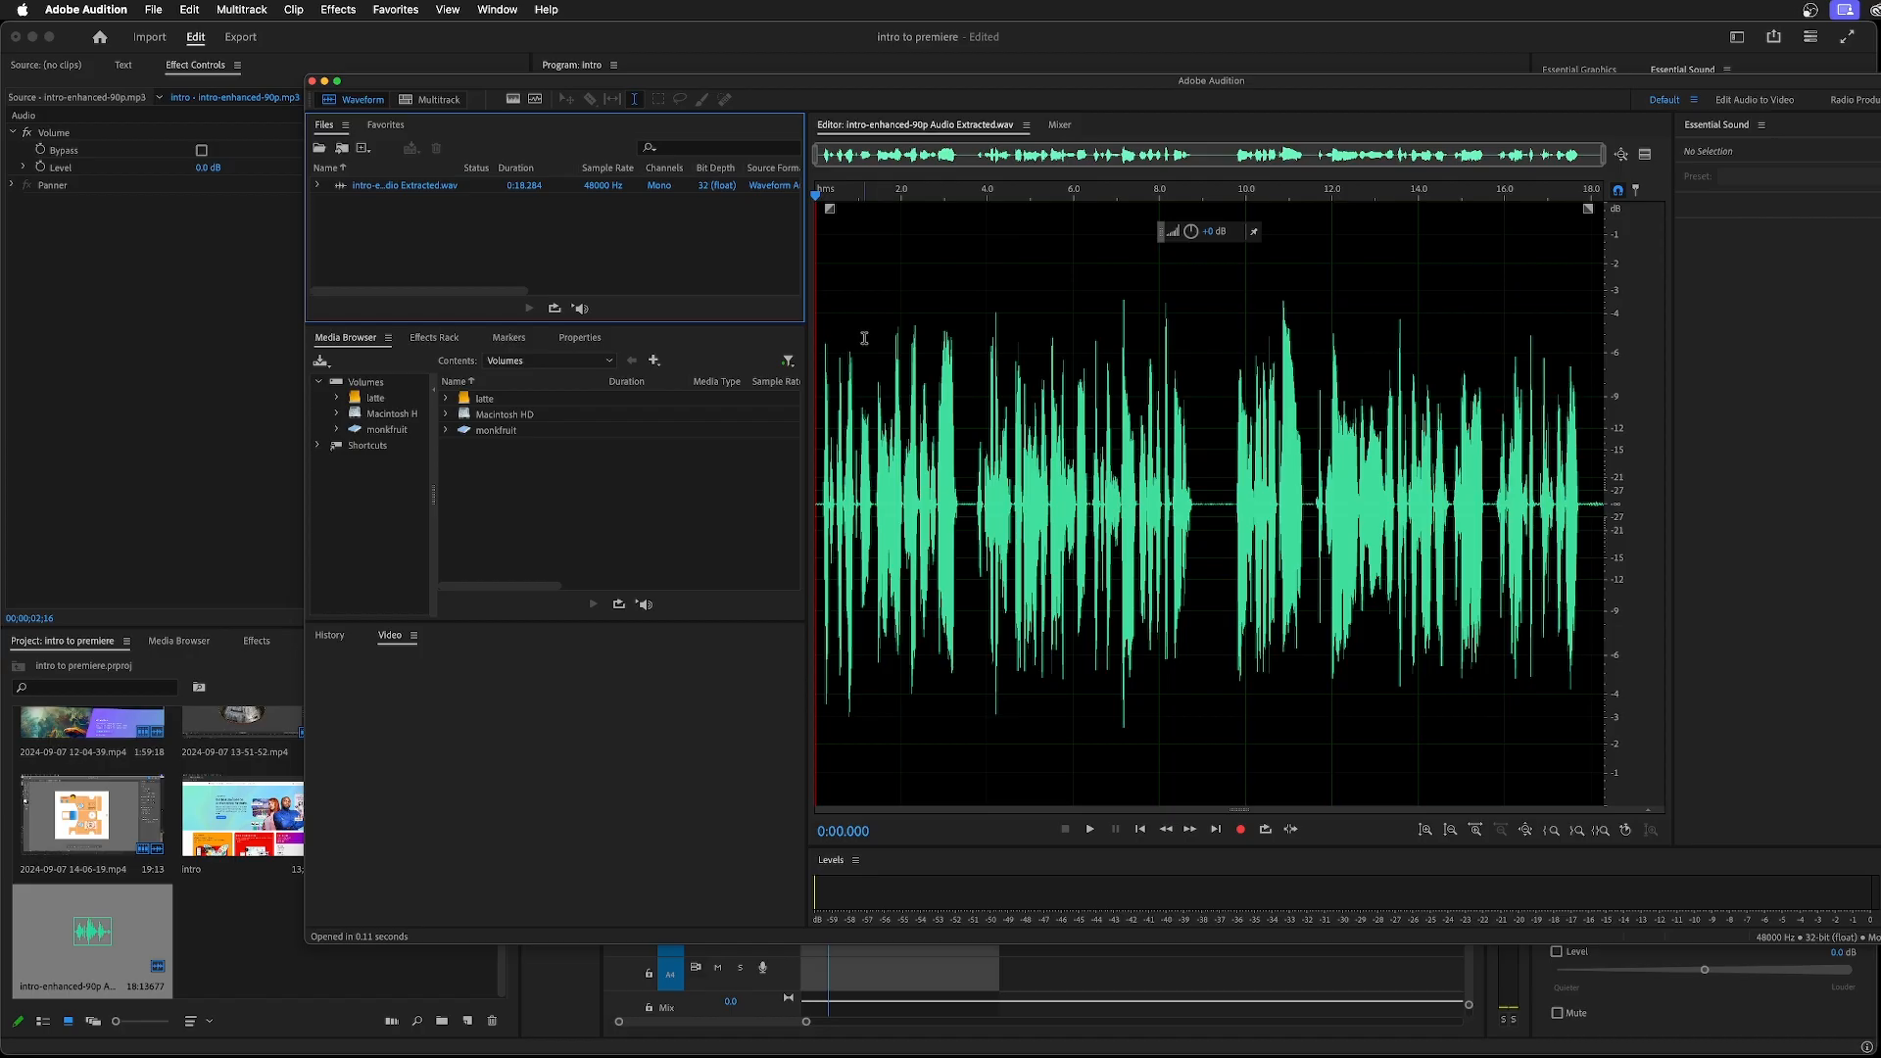
Try deleting the short silence at about 3.3 seconds in the waveform, and undo the deletion
left_click(964, 456)
left_click_drag(959, 460, 972, 468)
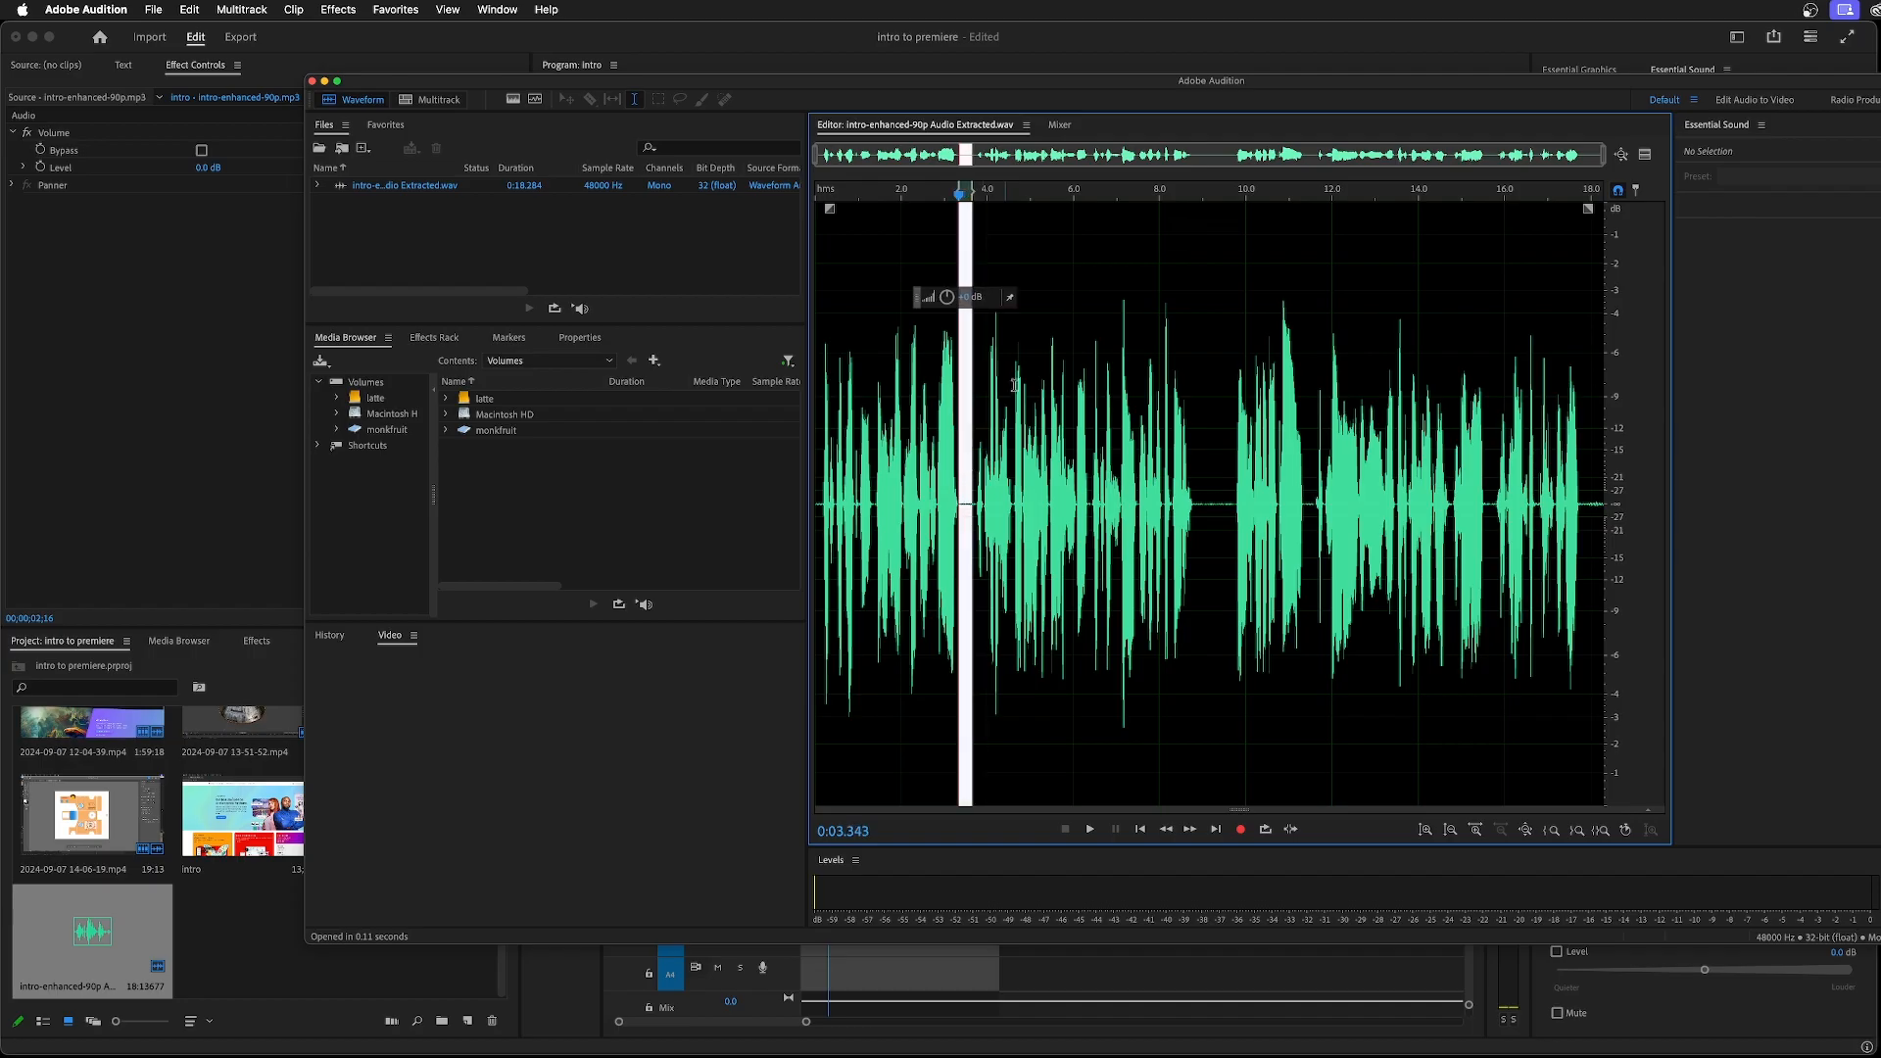
left_click(959, 380)
left_click_drag(962, 391, 977, 393)
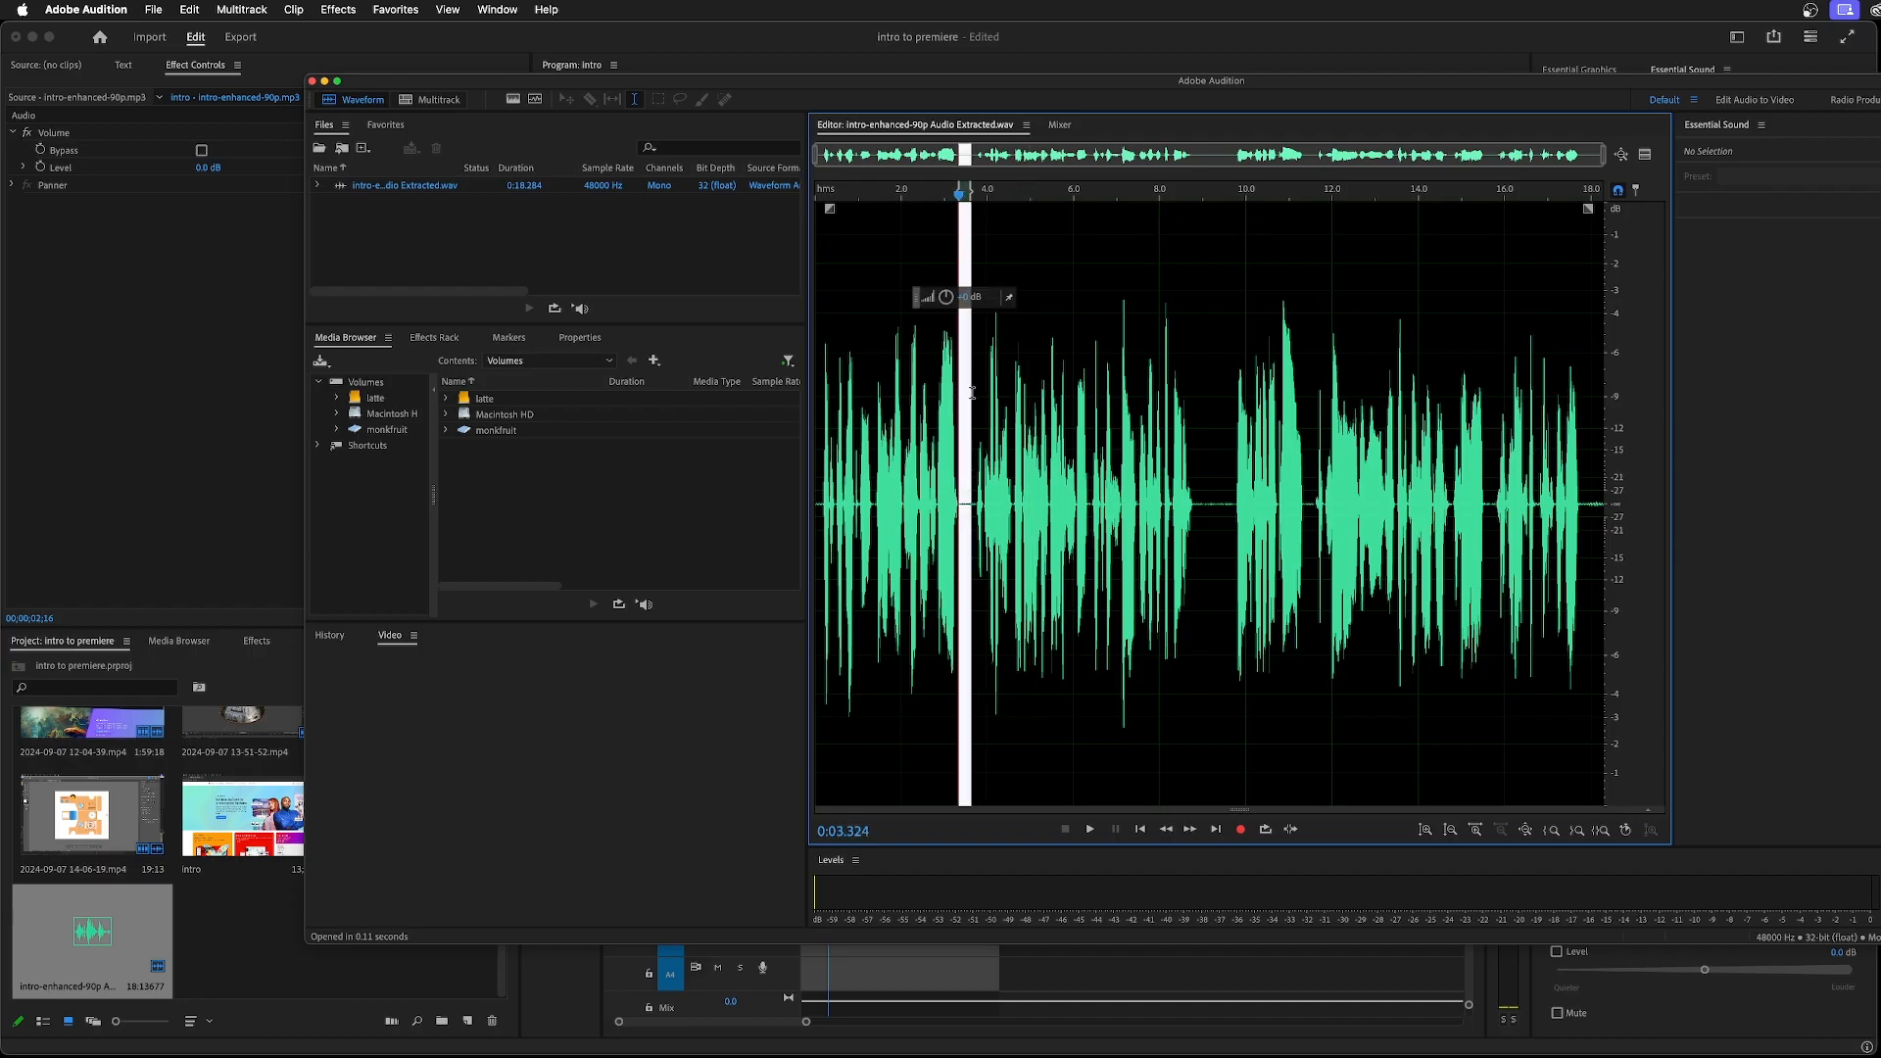
key("Delete")
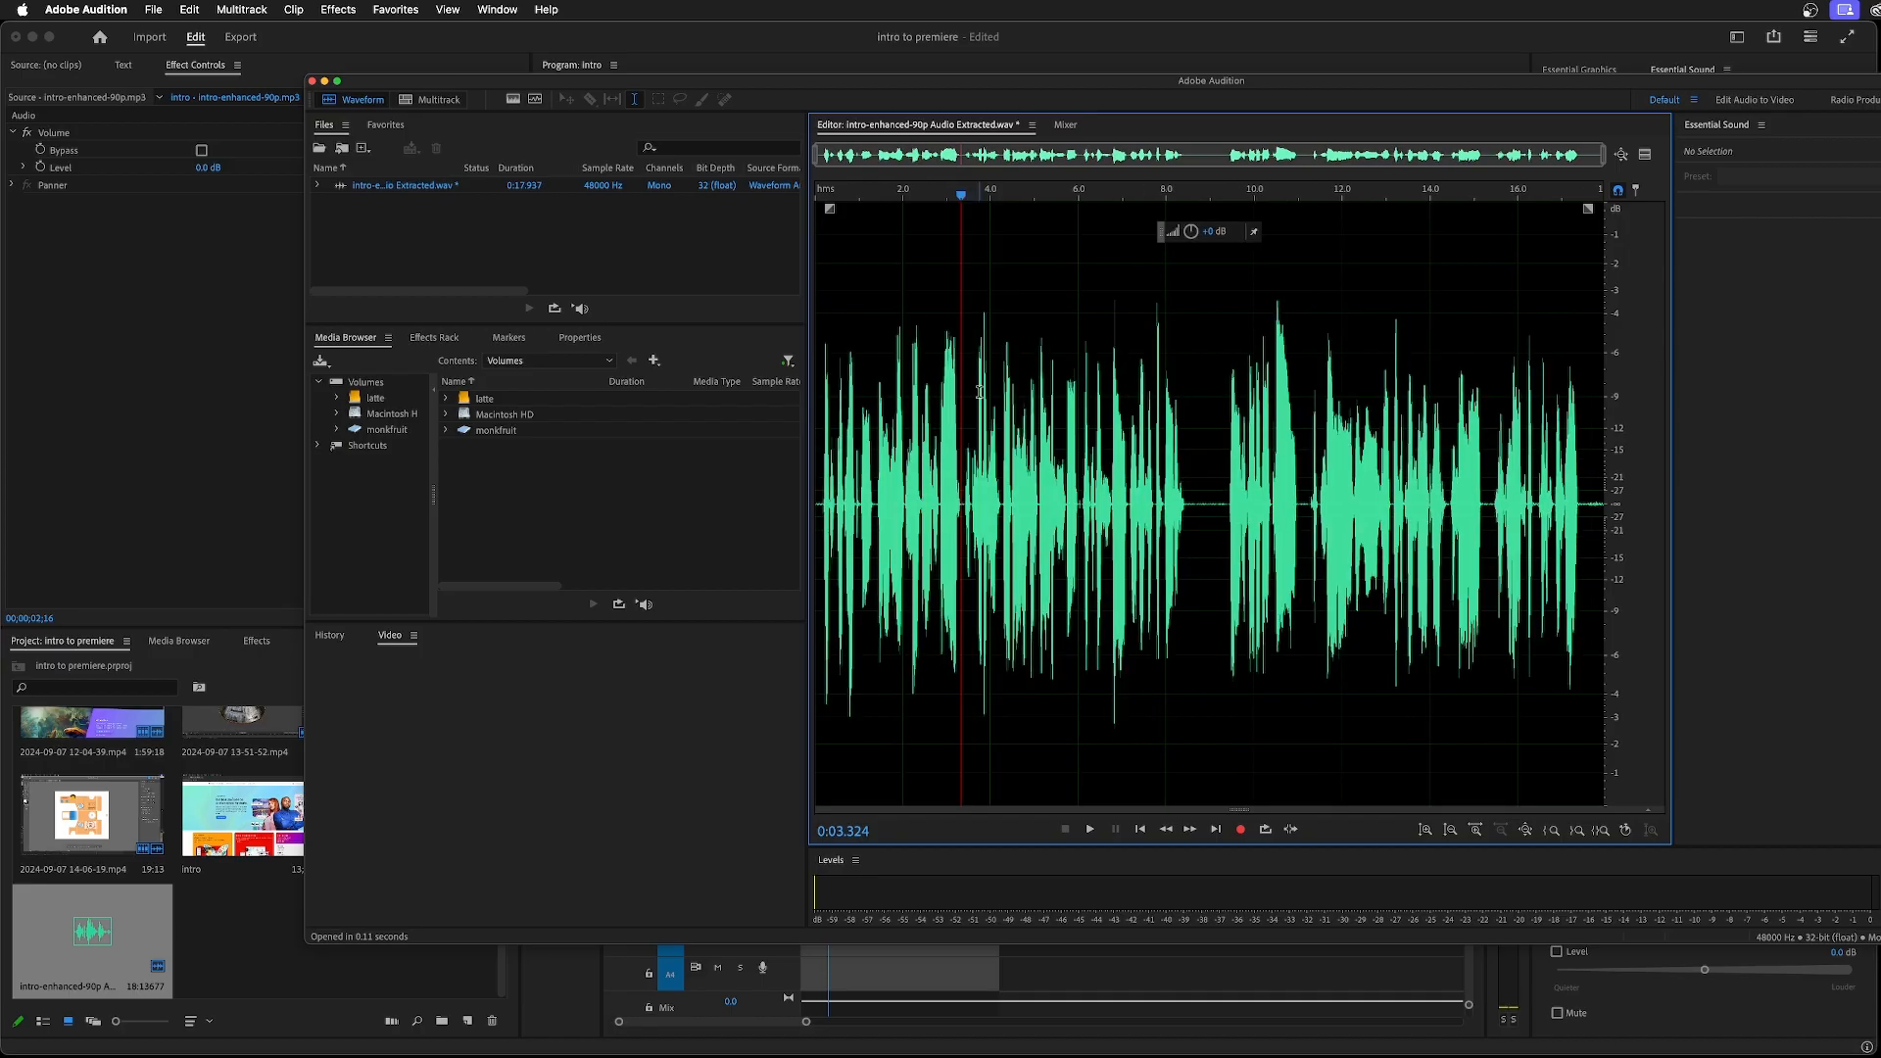
key("super+z")
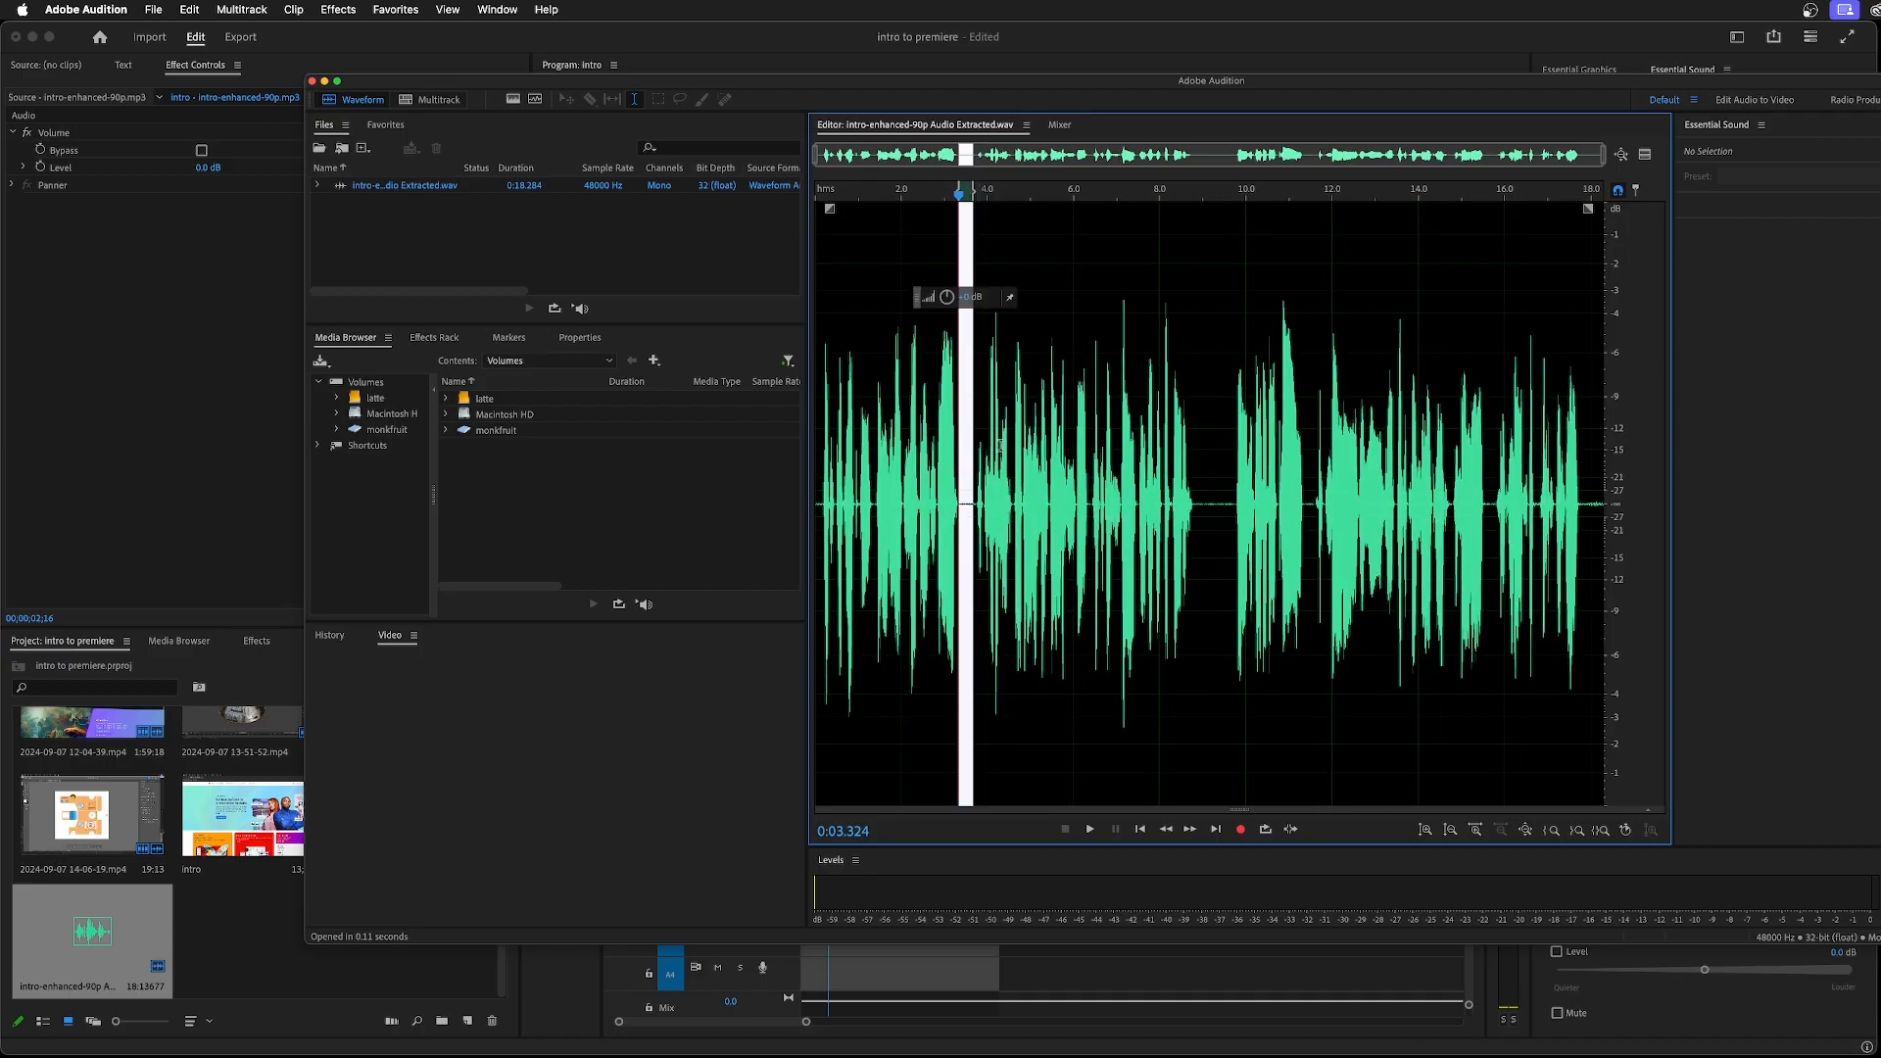
Apply Stretch and Pitch with a 92% stretch and -0.5 semitones pitch shift to the entire waveform
left_click(1107, 539)
key("super+a")
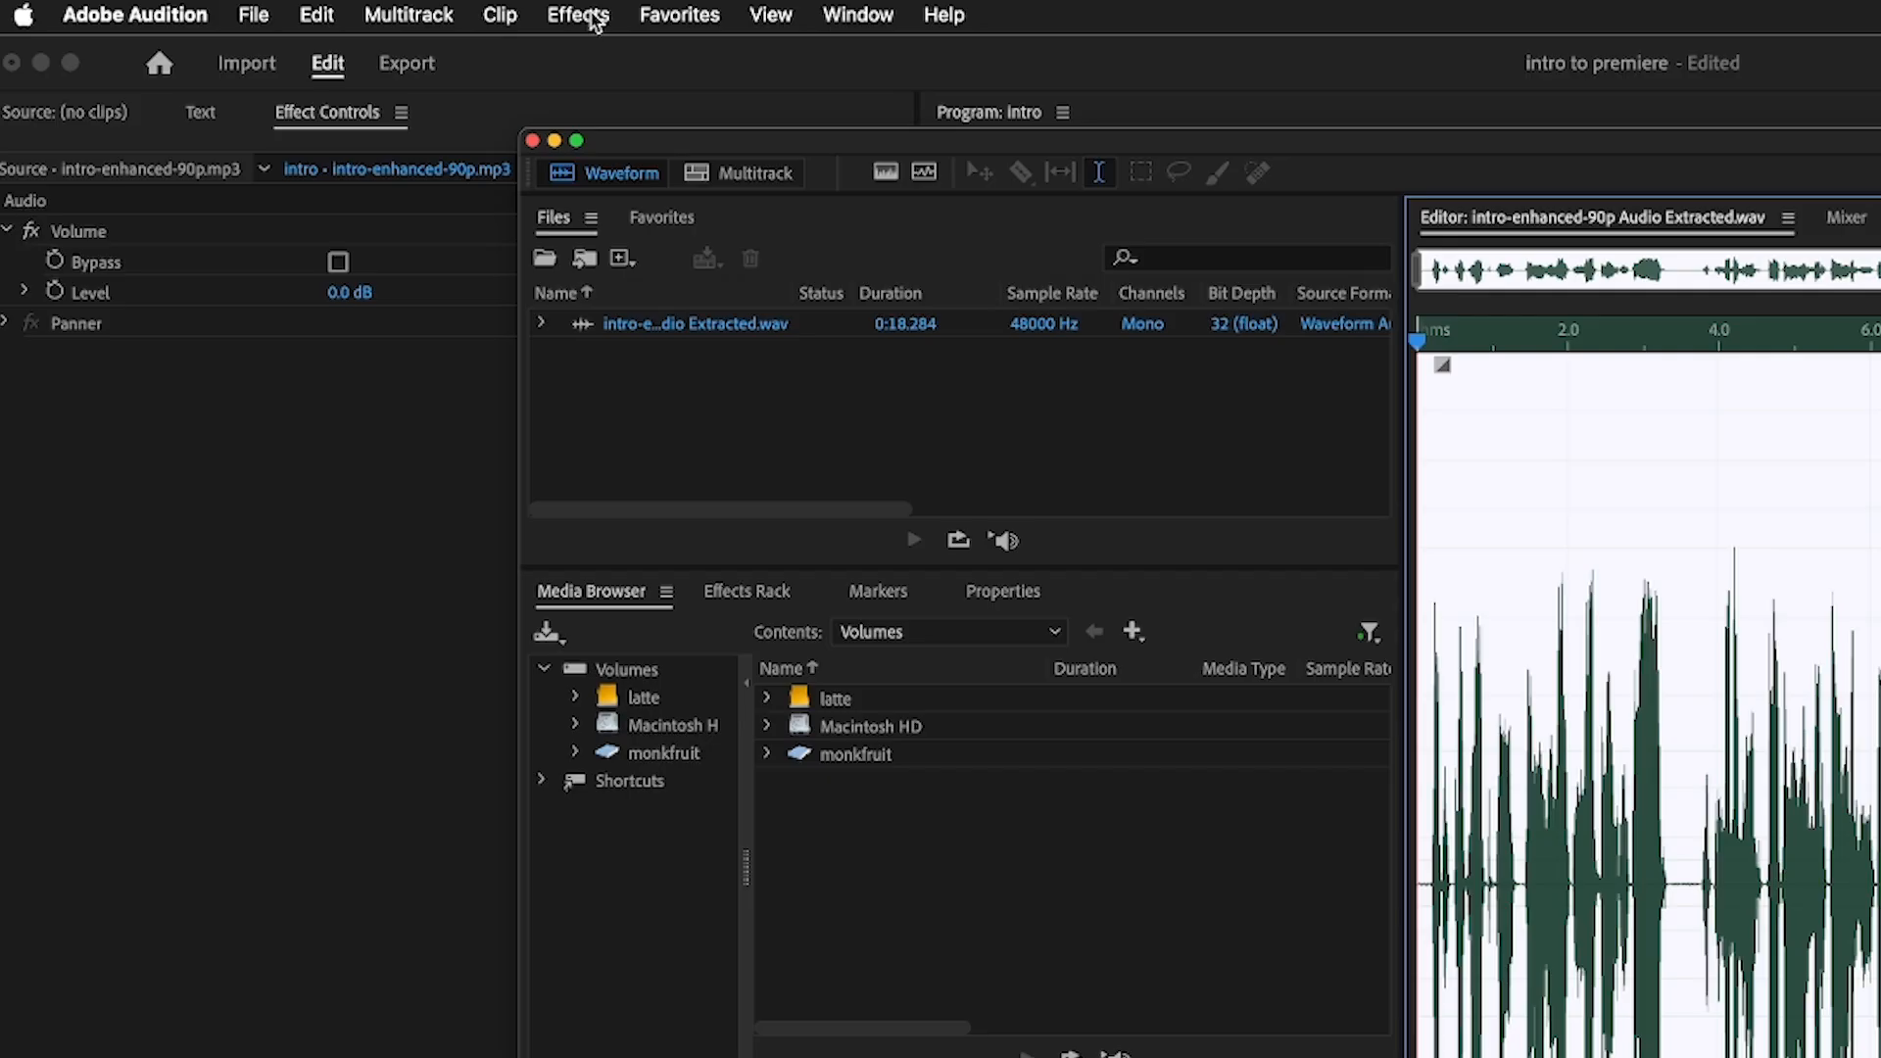
left_click(343, 9)
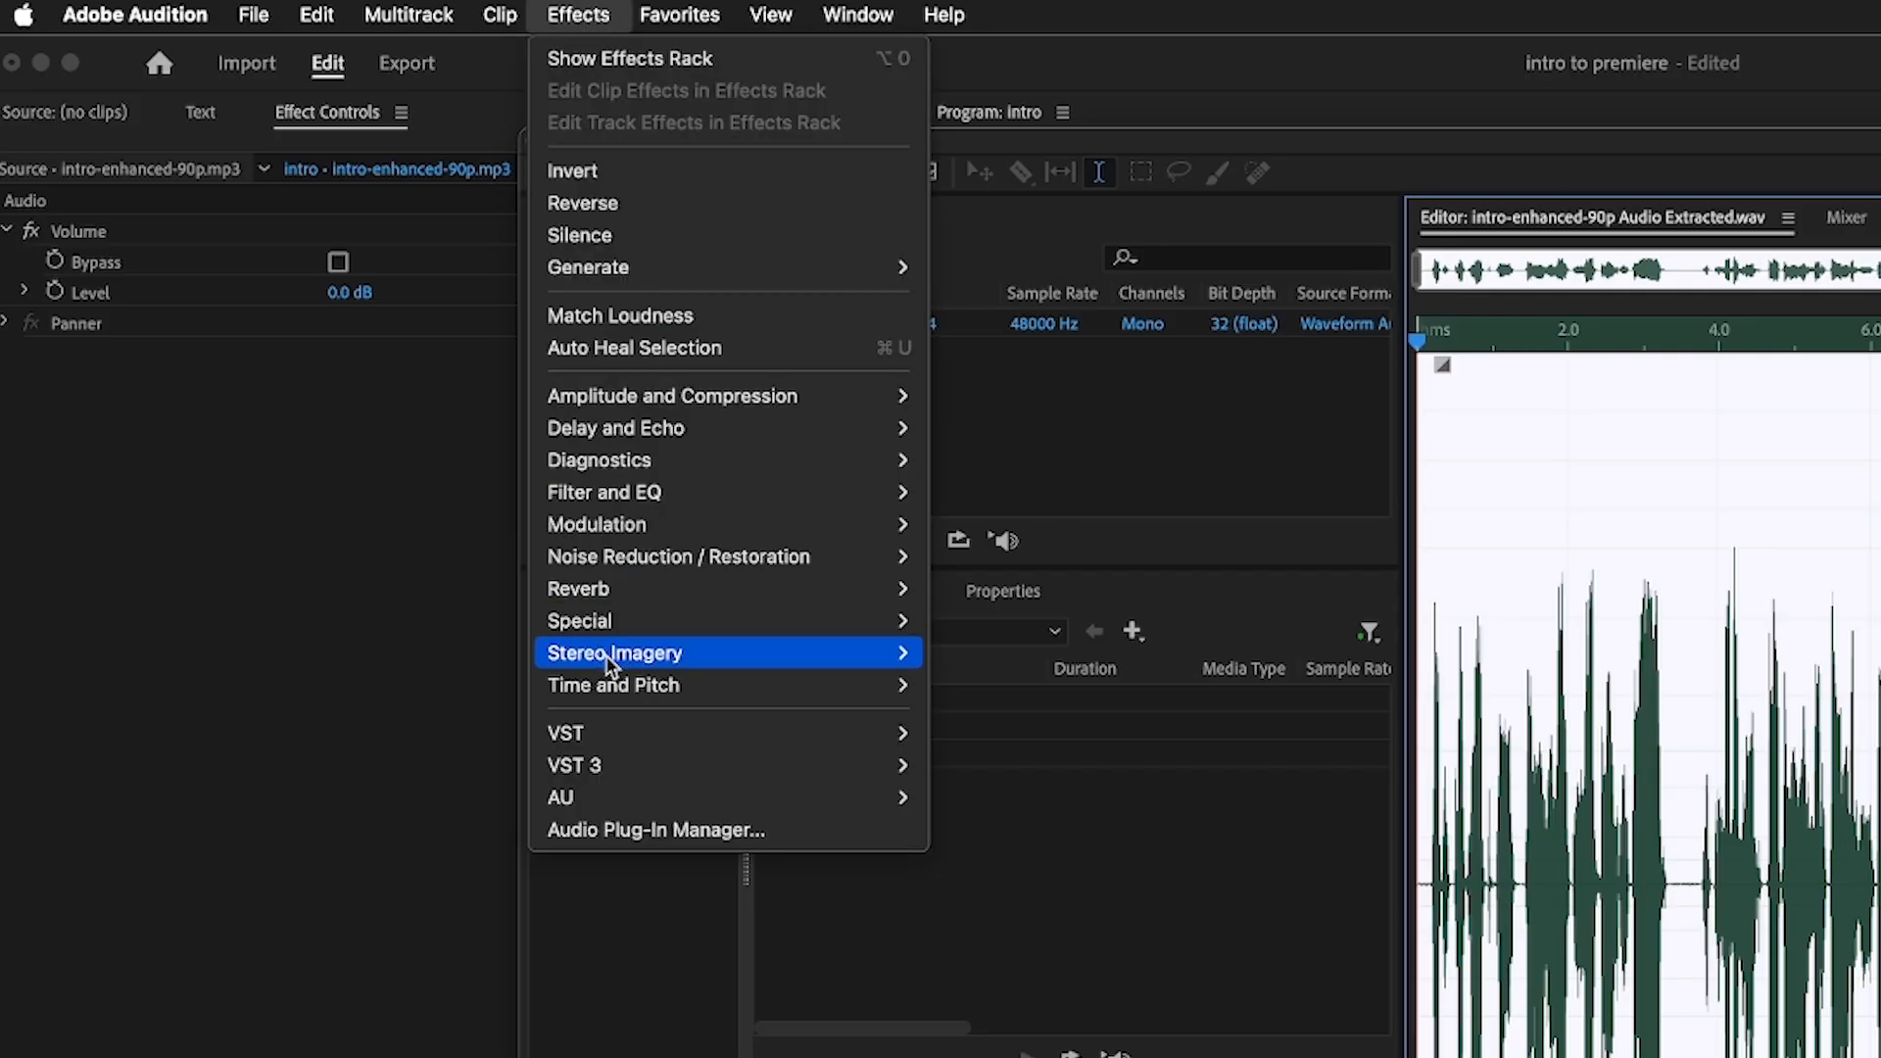
mouse_move(360, 395)
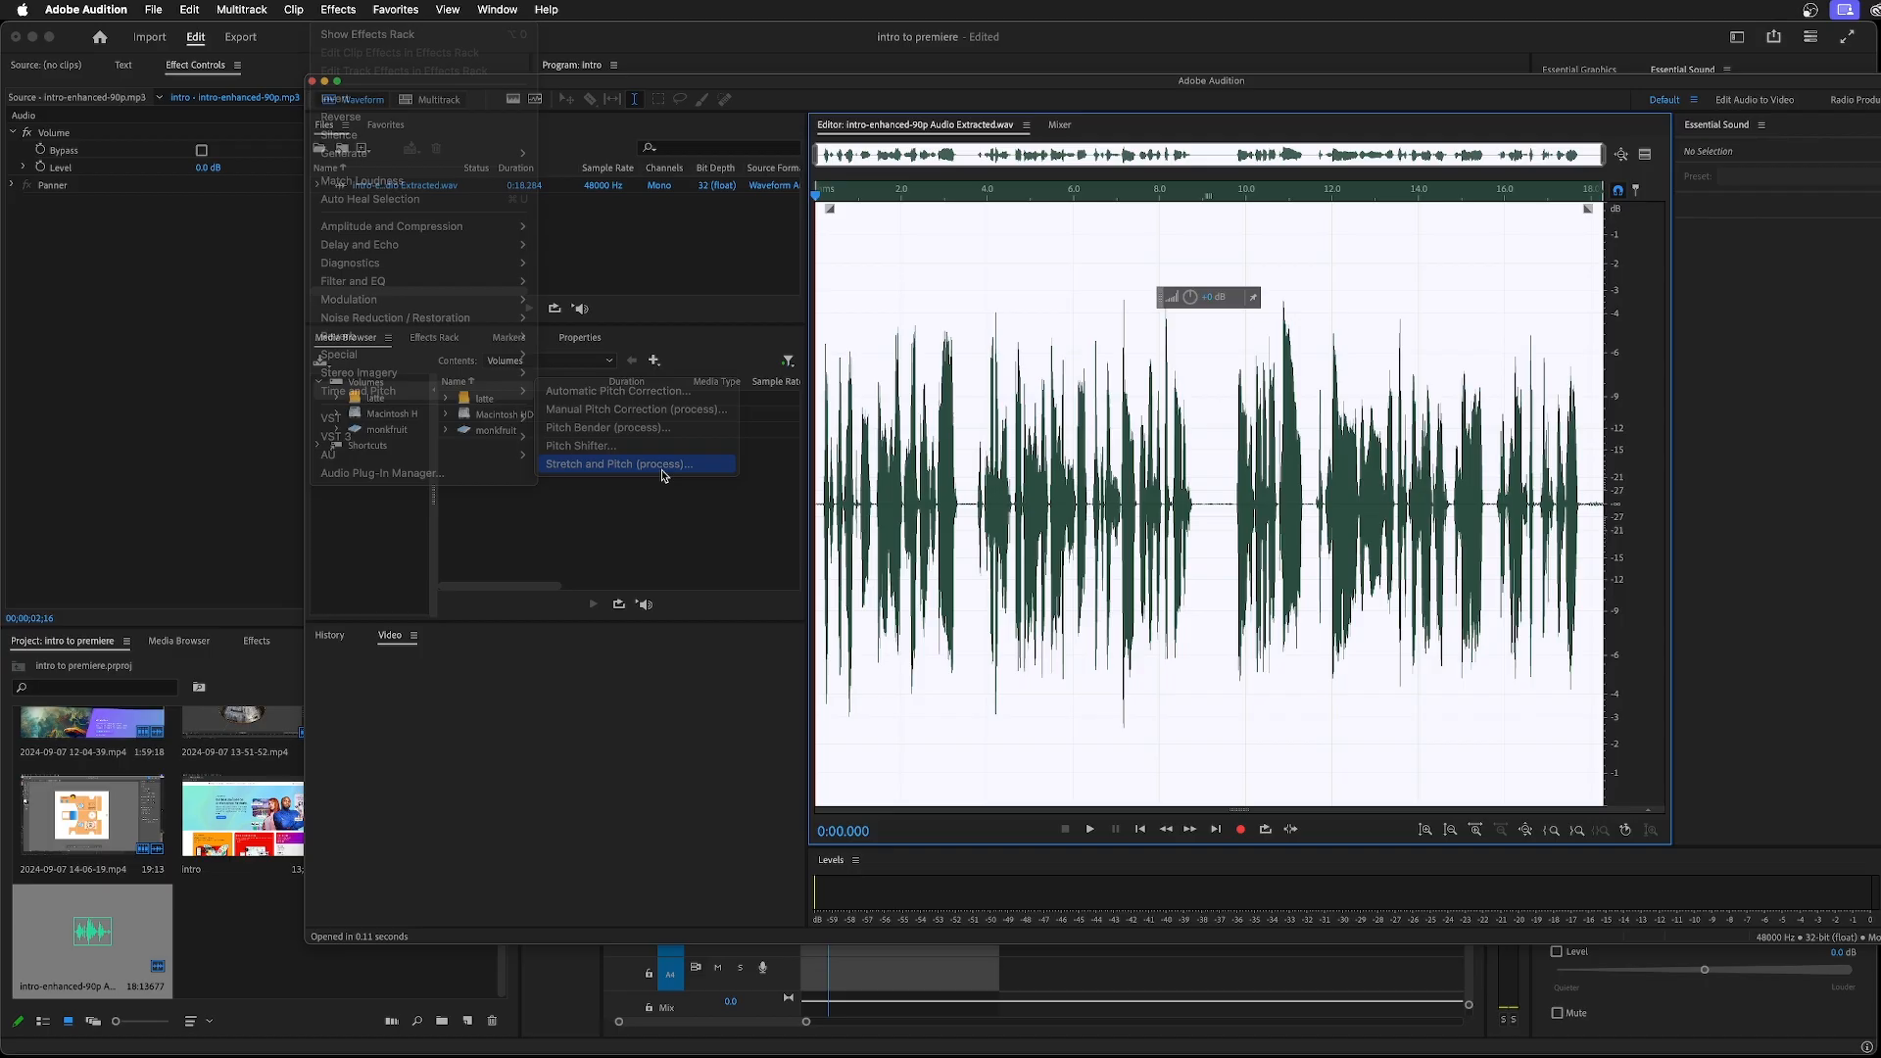
left_click(1150, 823)
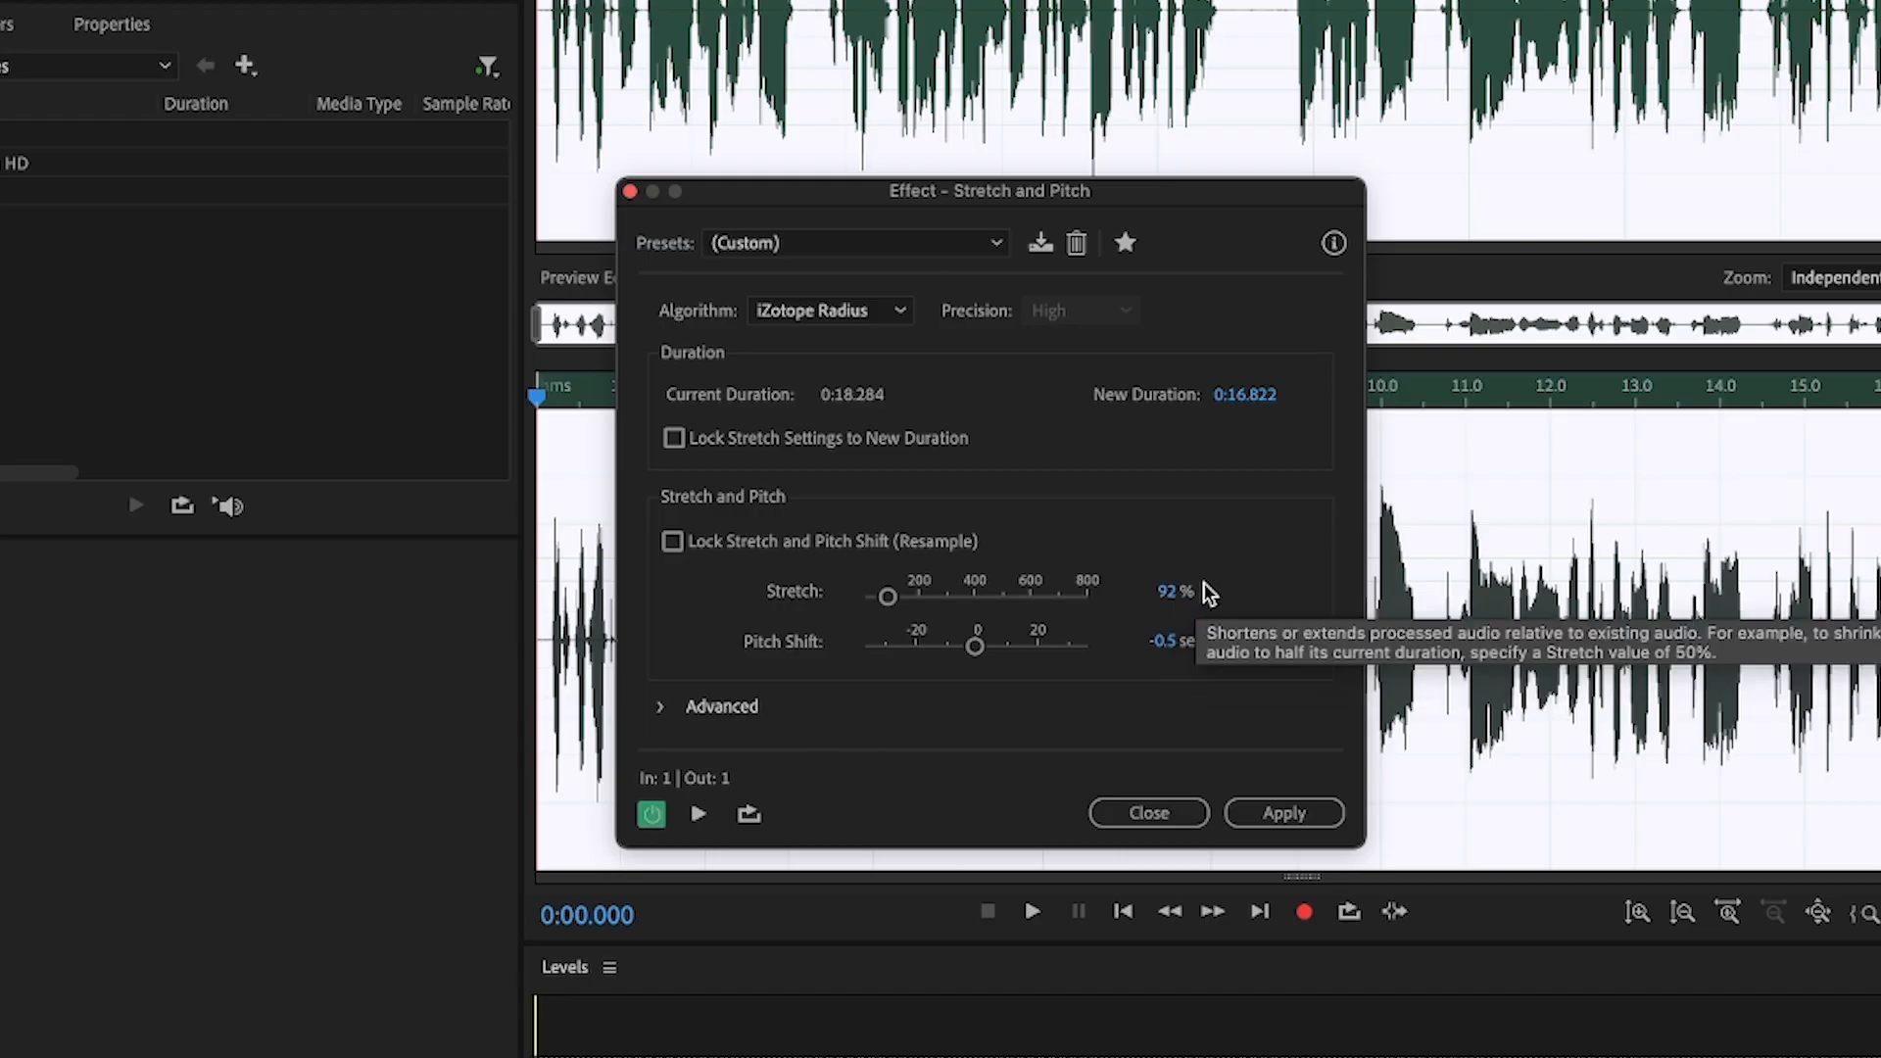
left_click(1166, 593)
type("95")
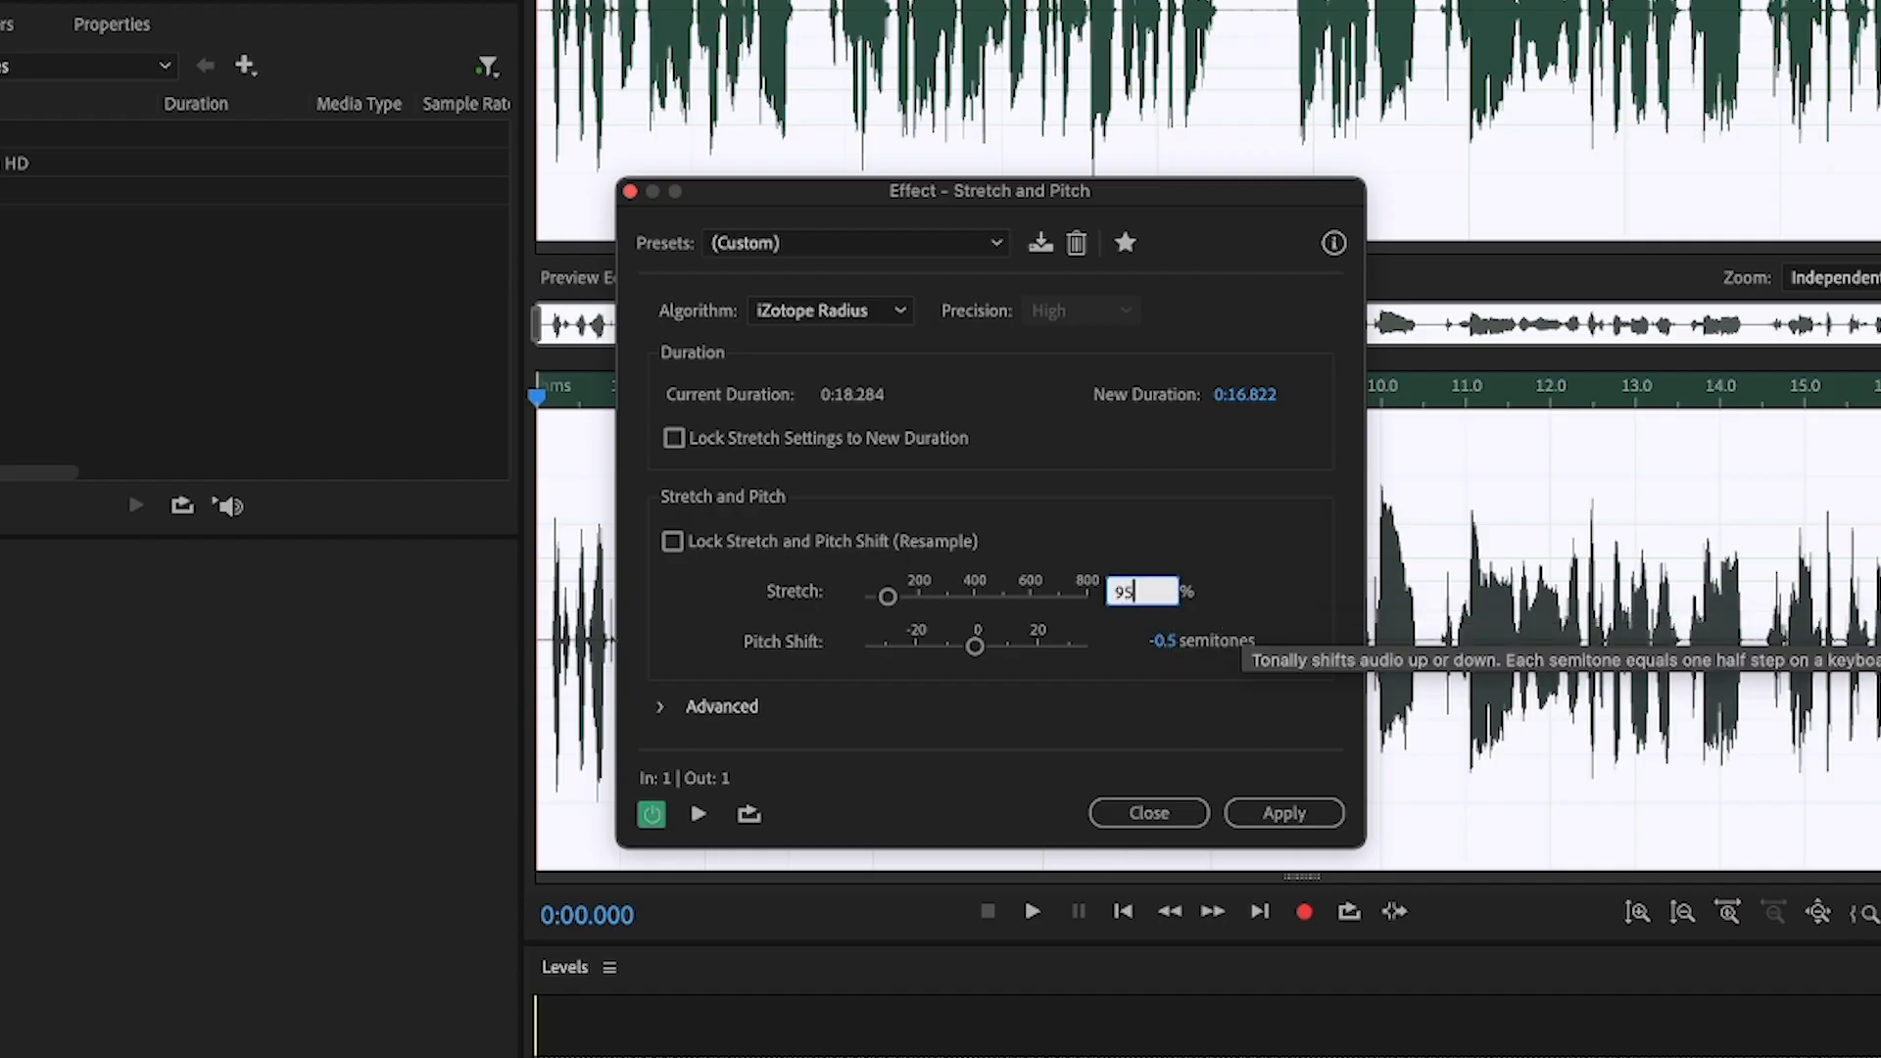
key("Return")
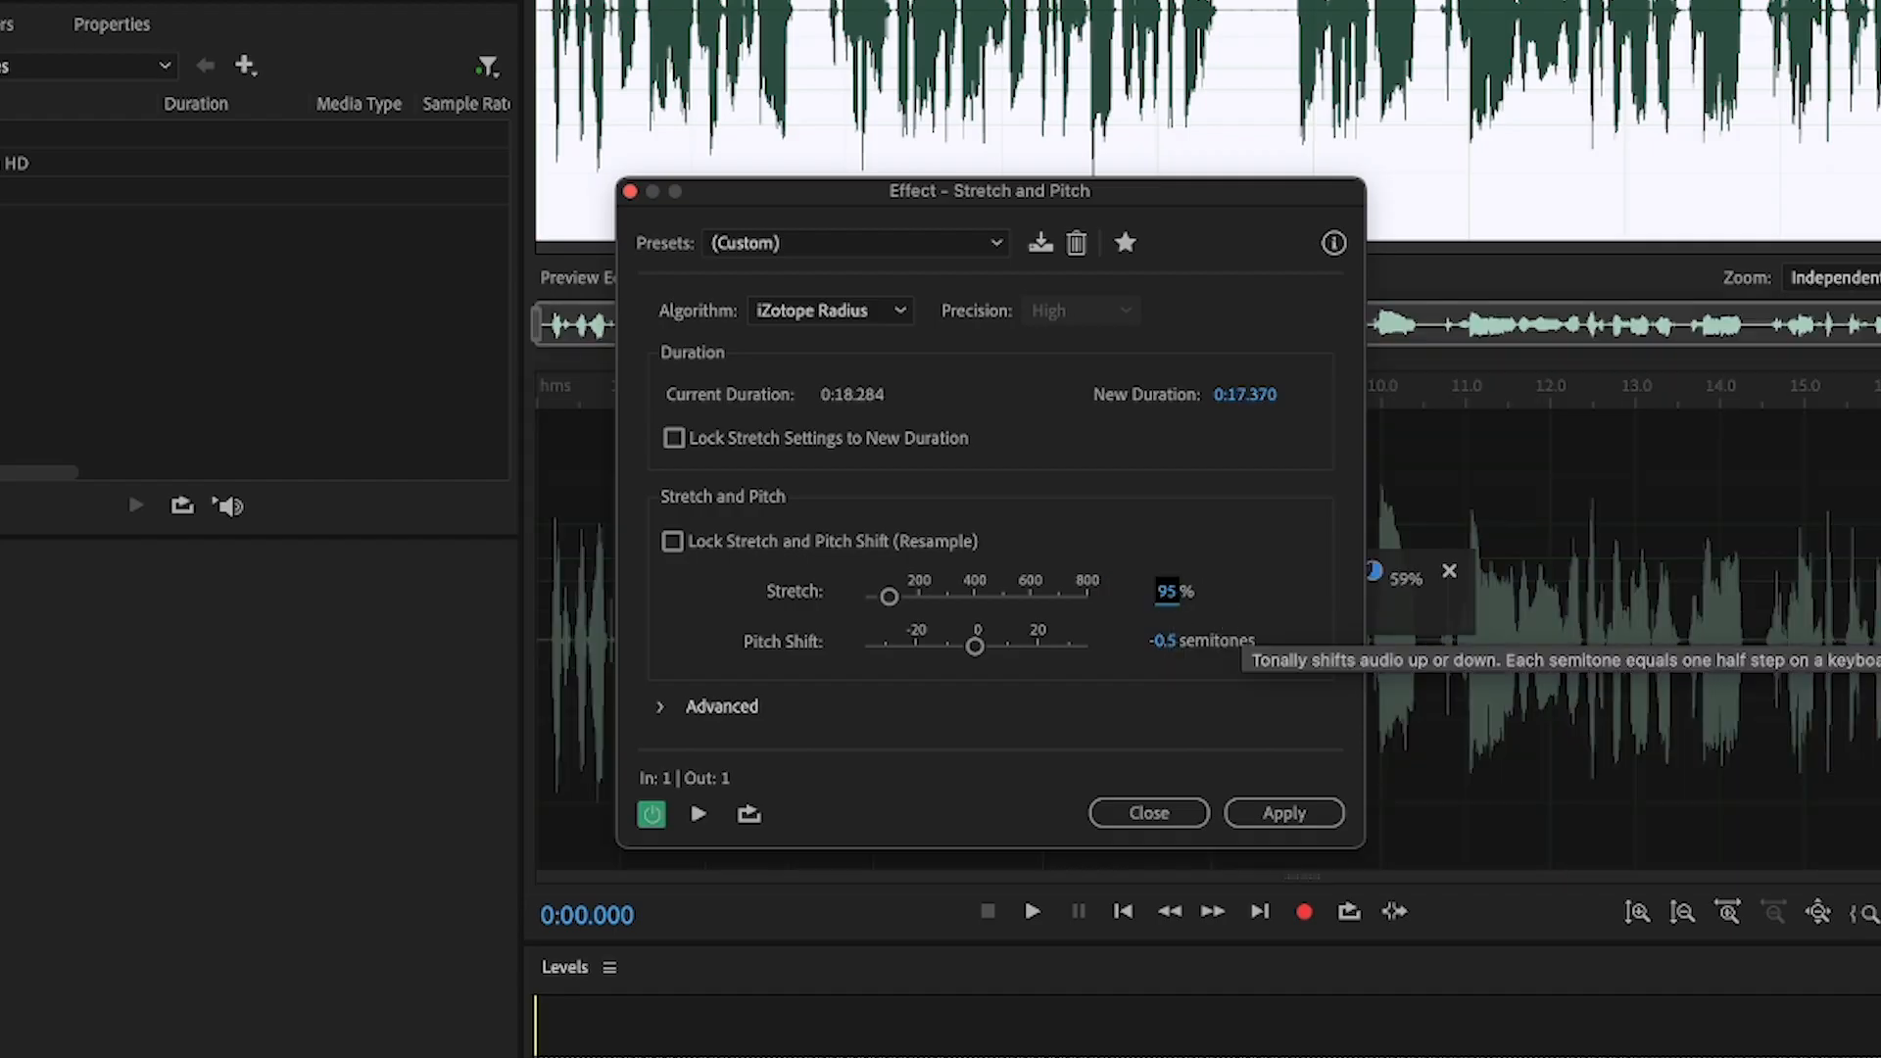
type("92")
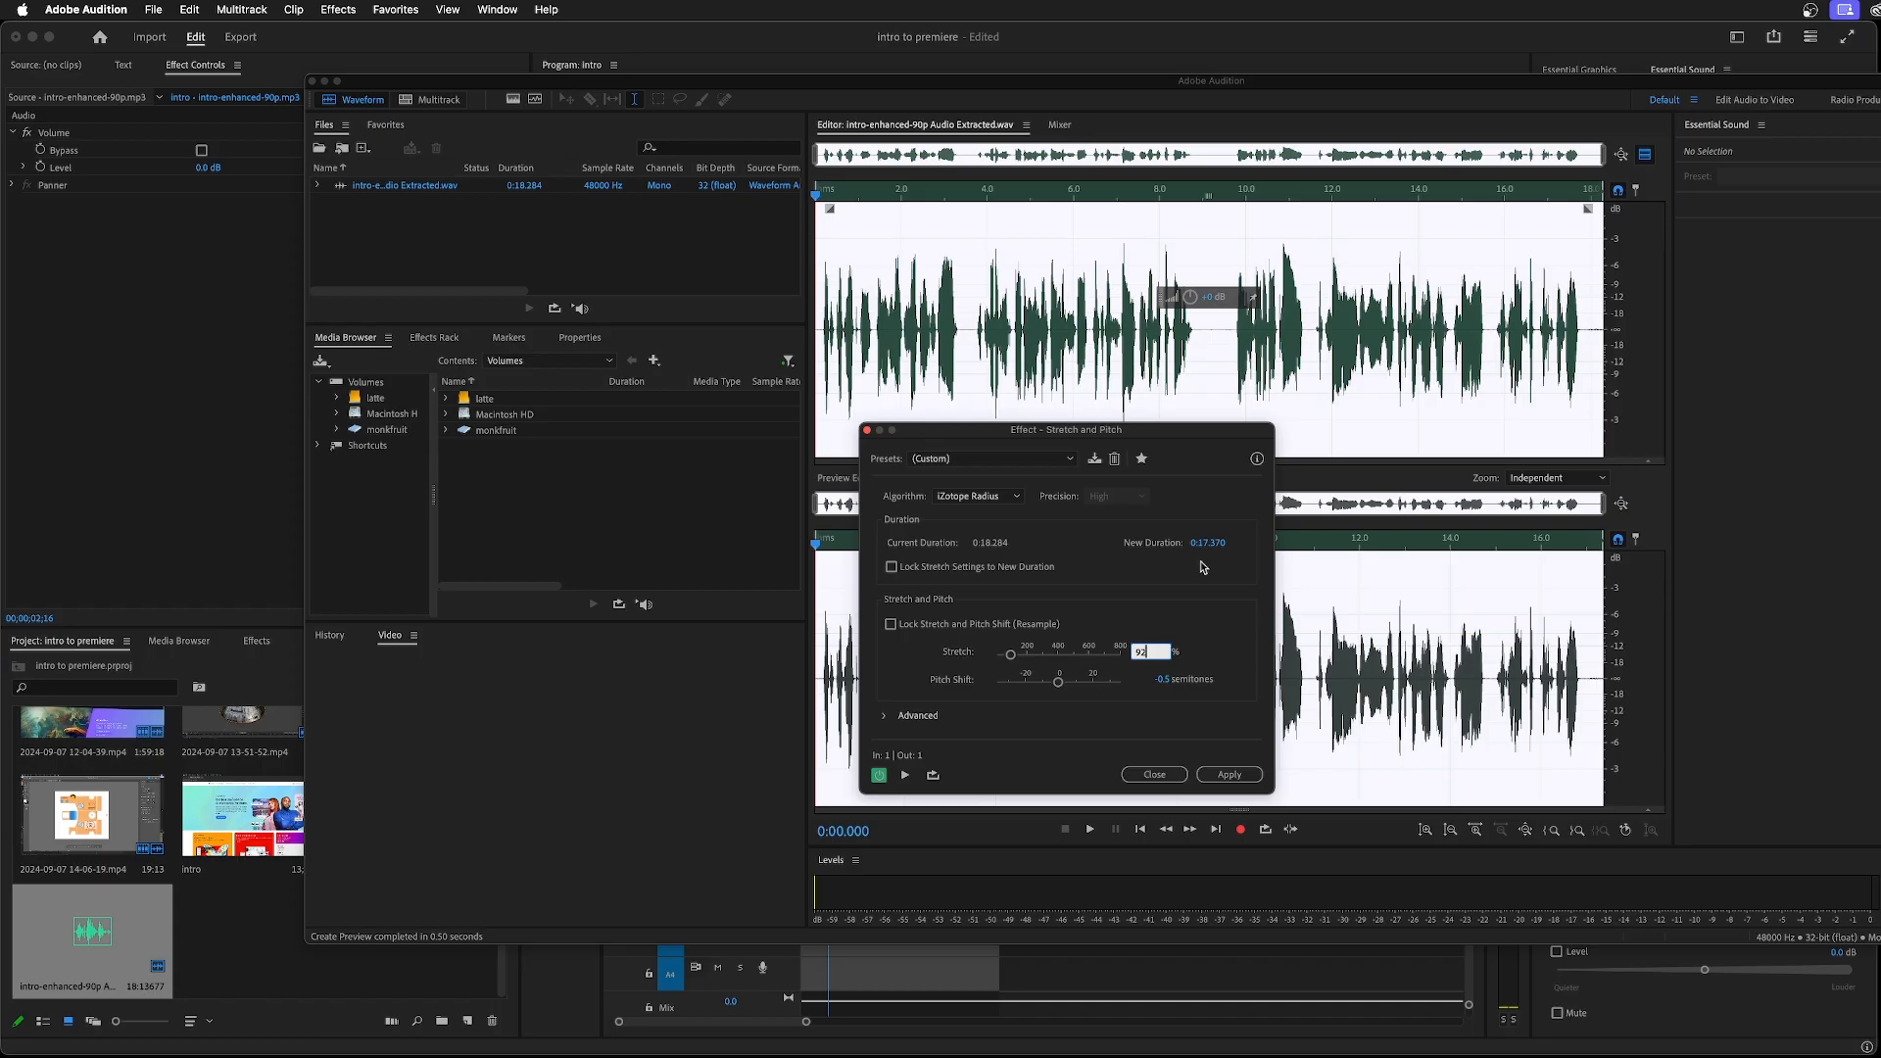
left_click(1236, 774)
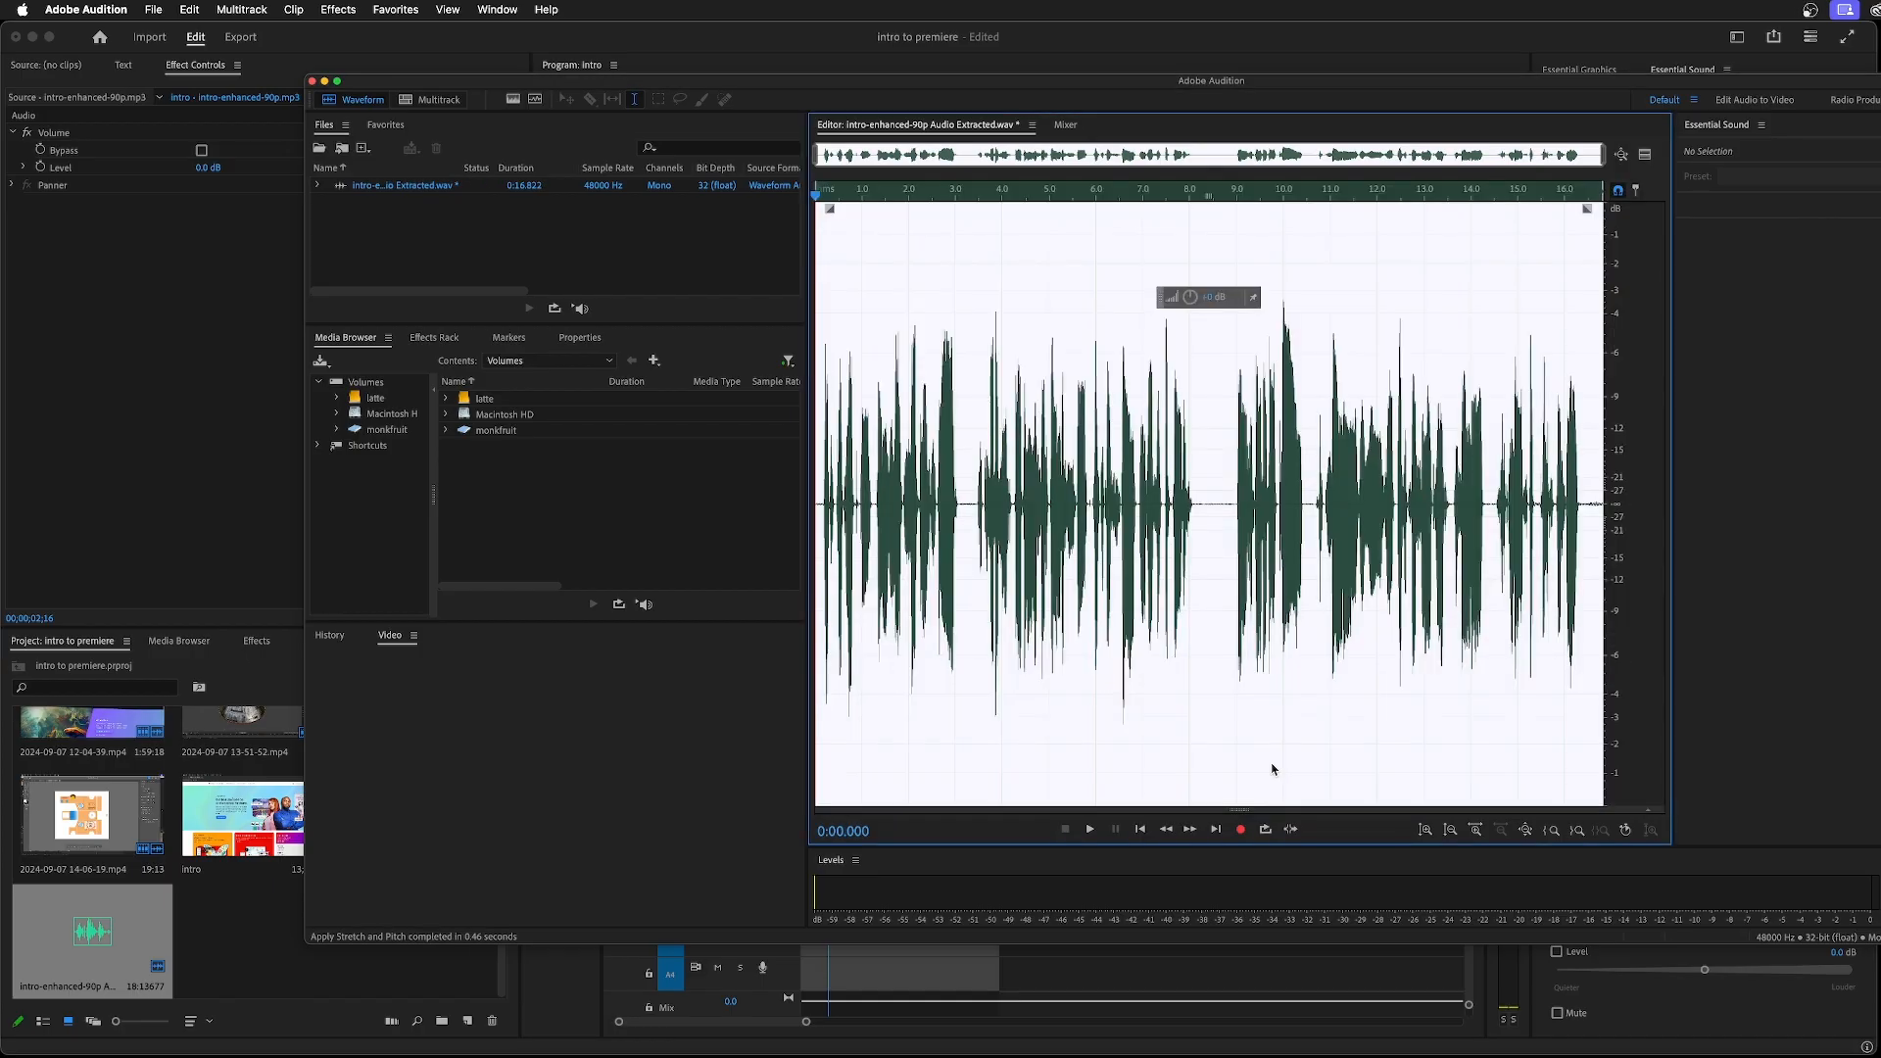
Play the first few seconds of the stretched audio from near its start
left_click(826, 345)
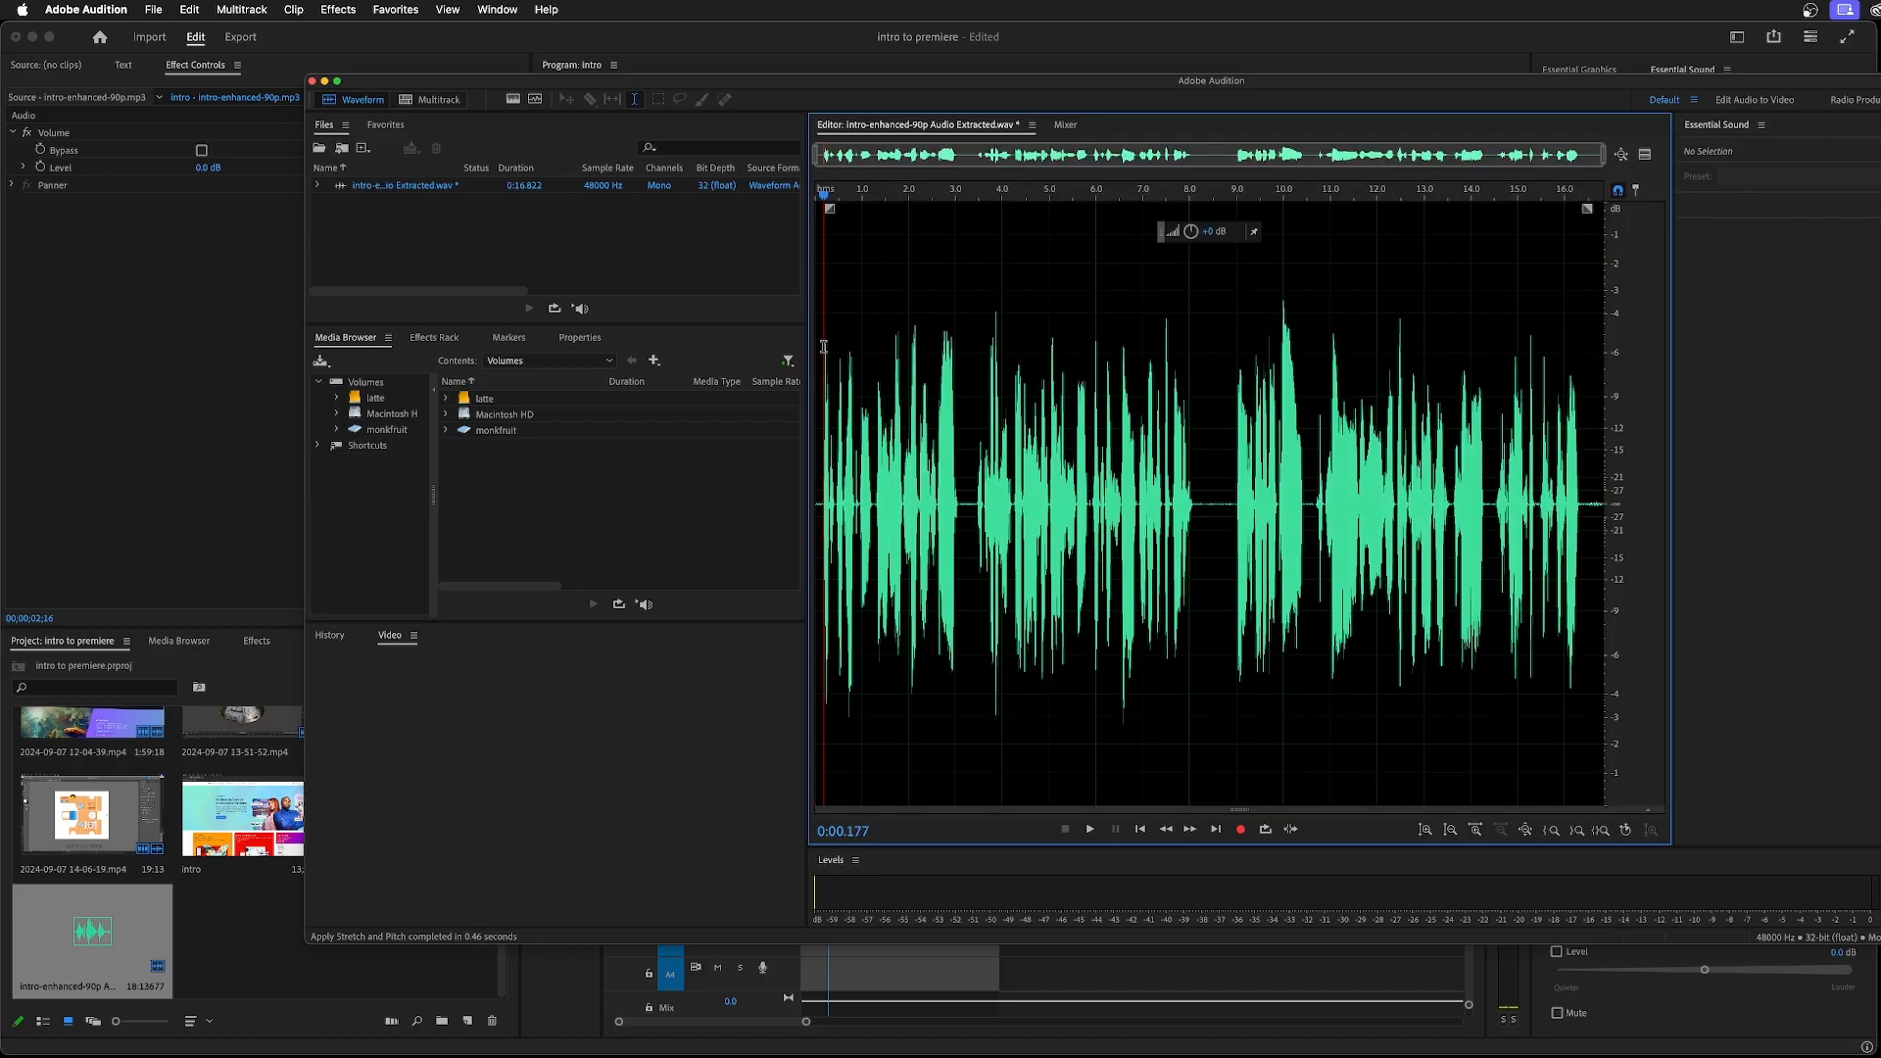
key("space")
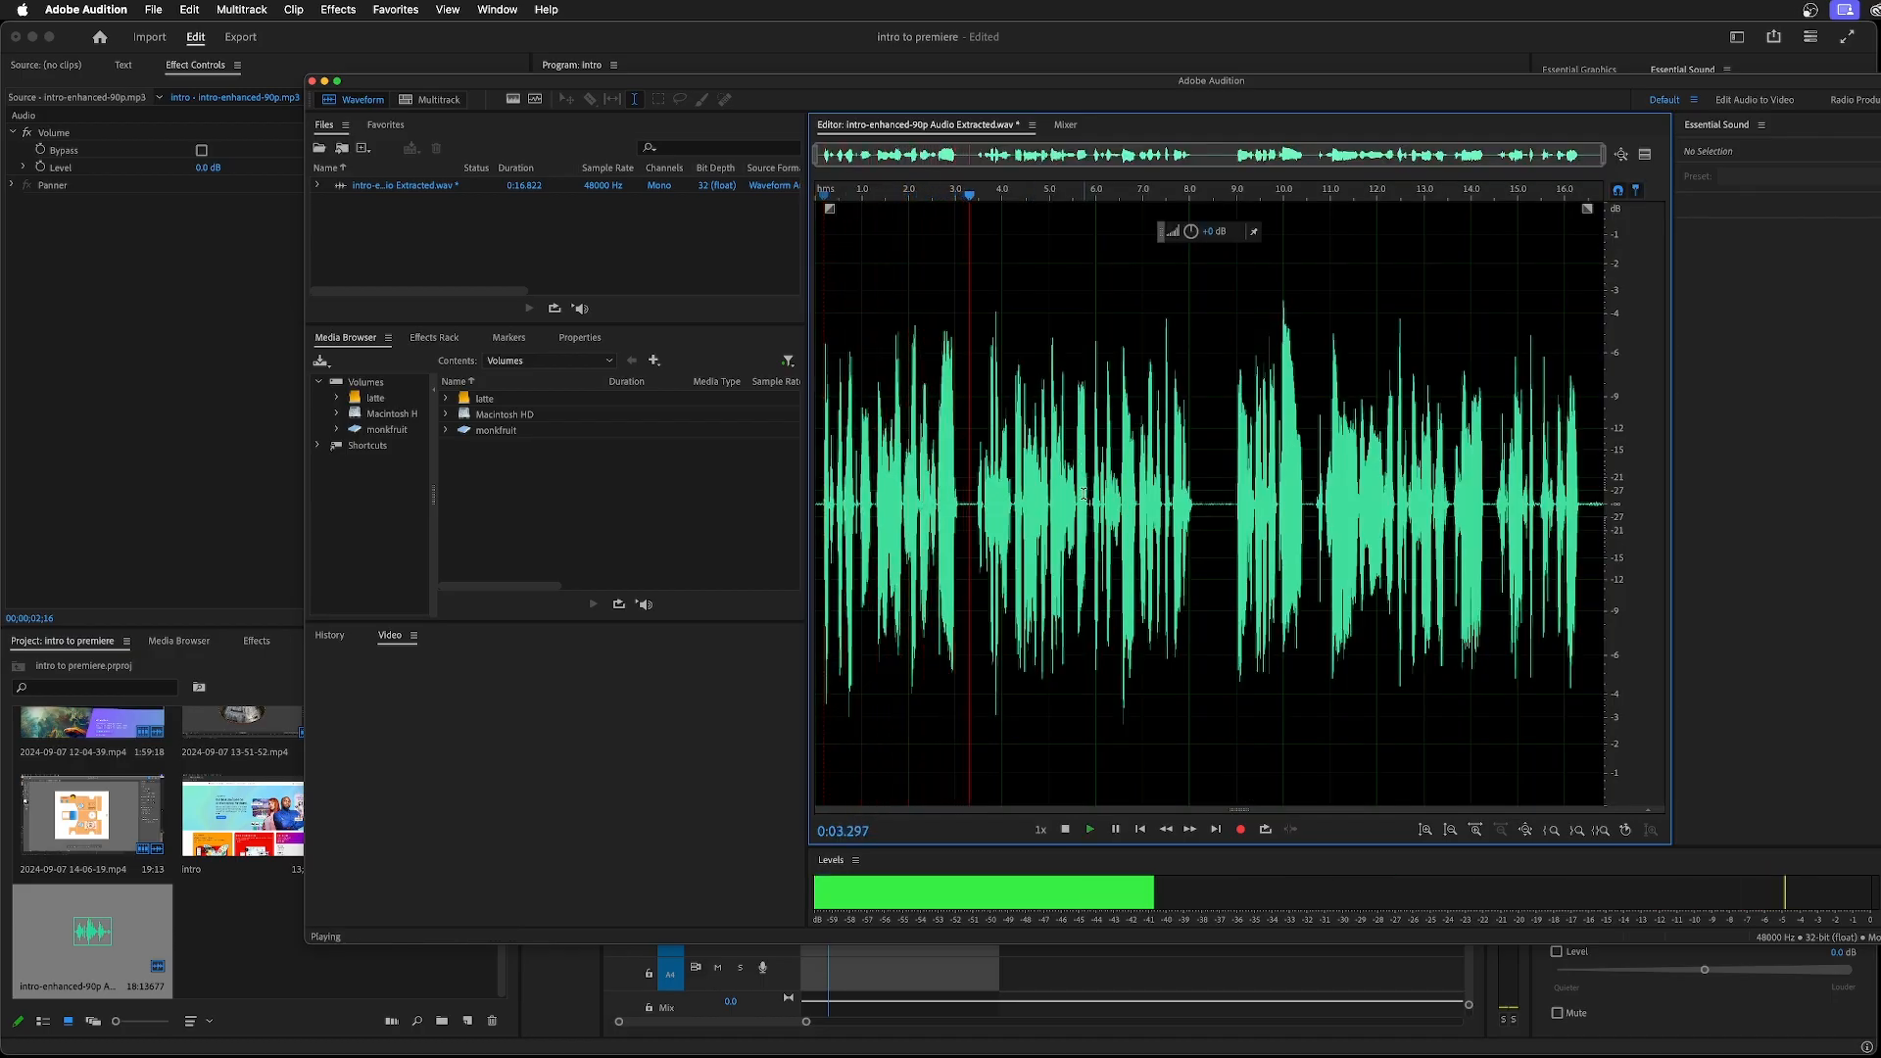
key("space")
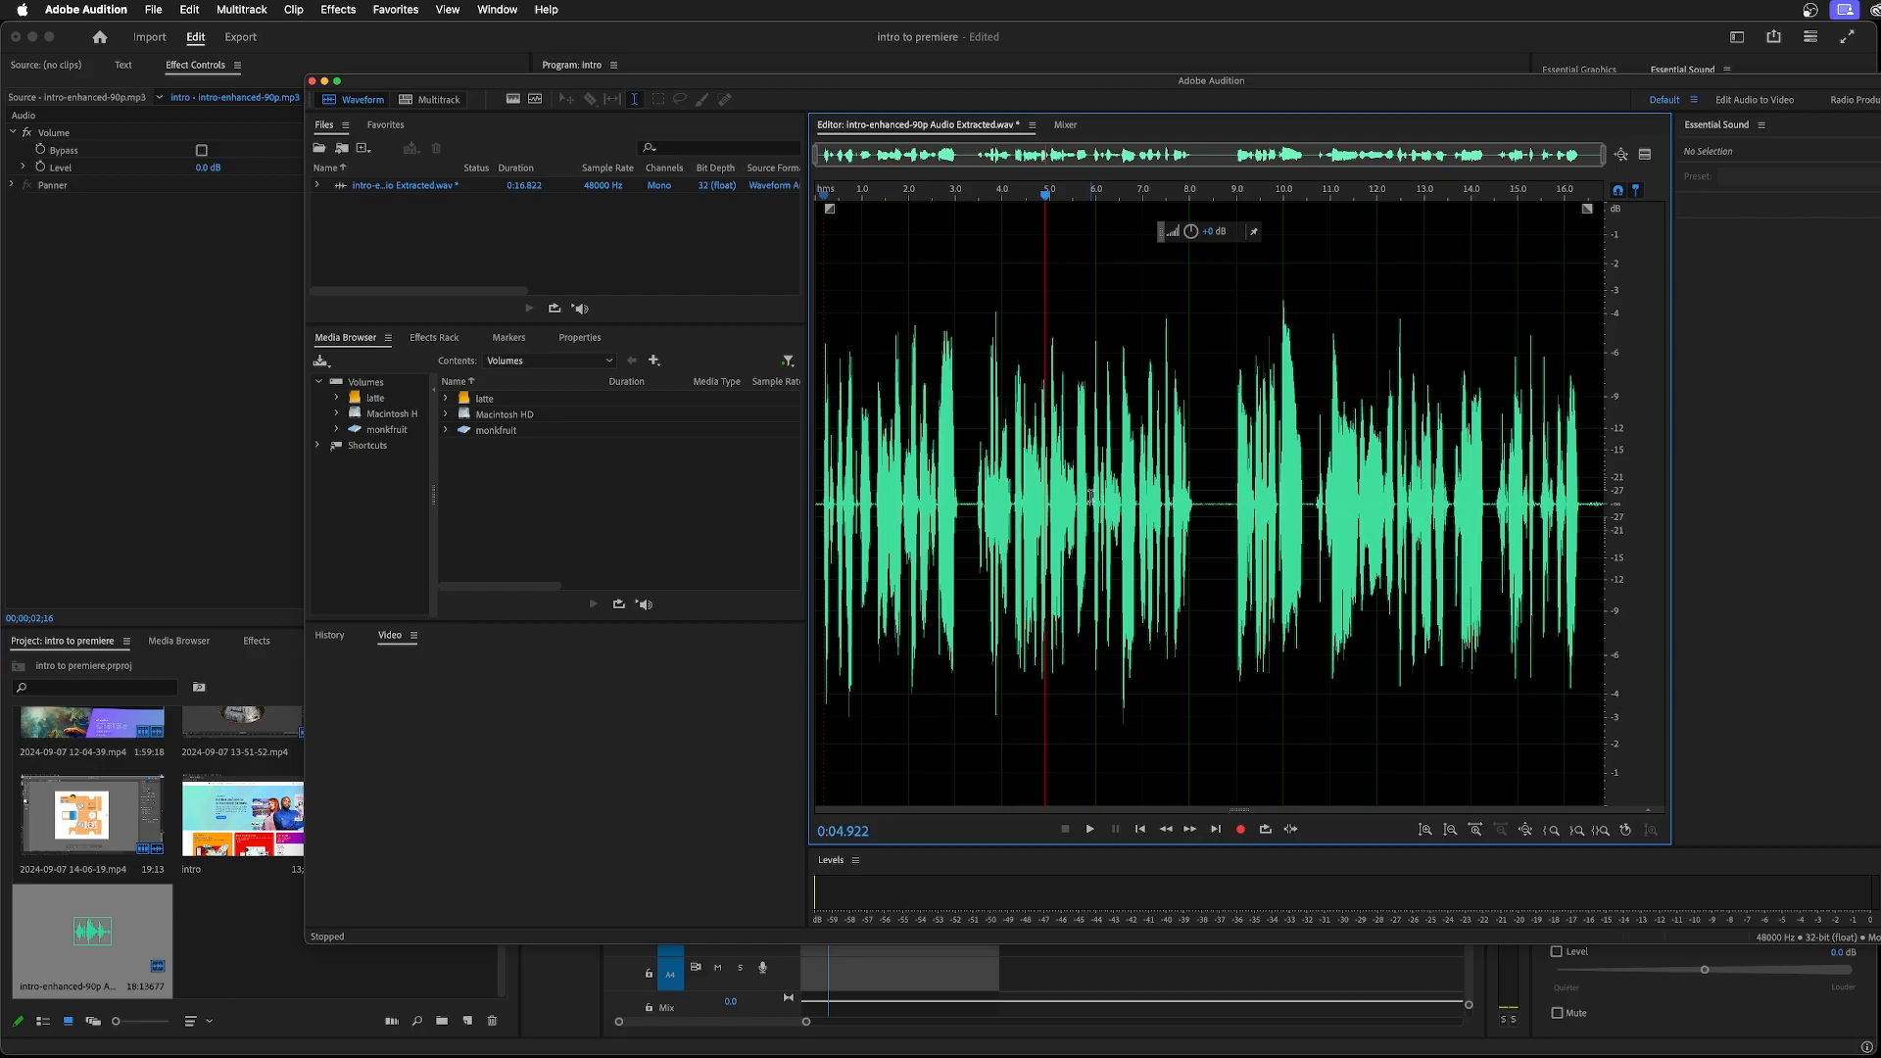
Save the stretched audio file and switch back to Premiere Pro
key("super+s")
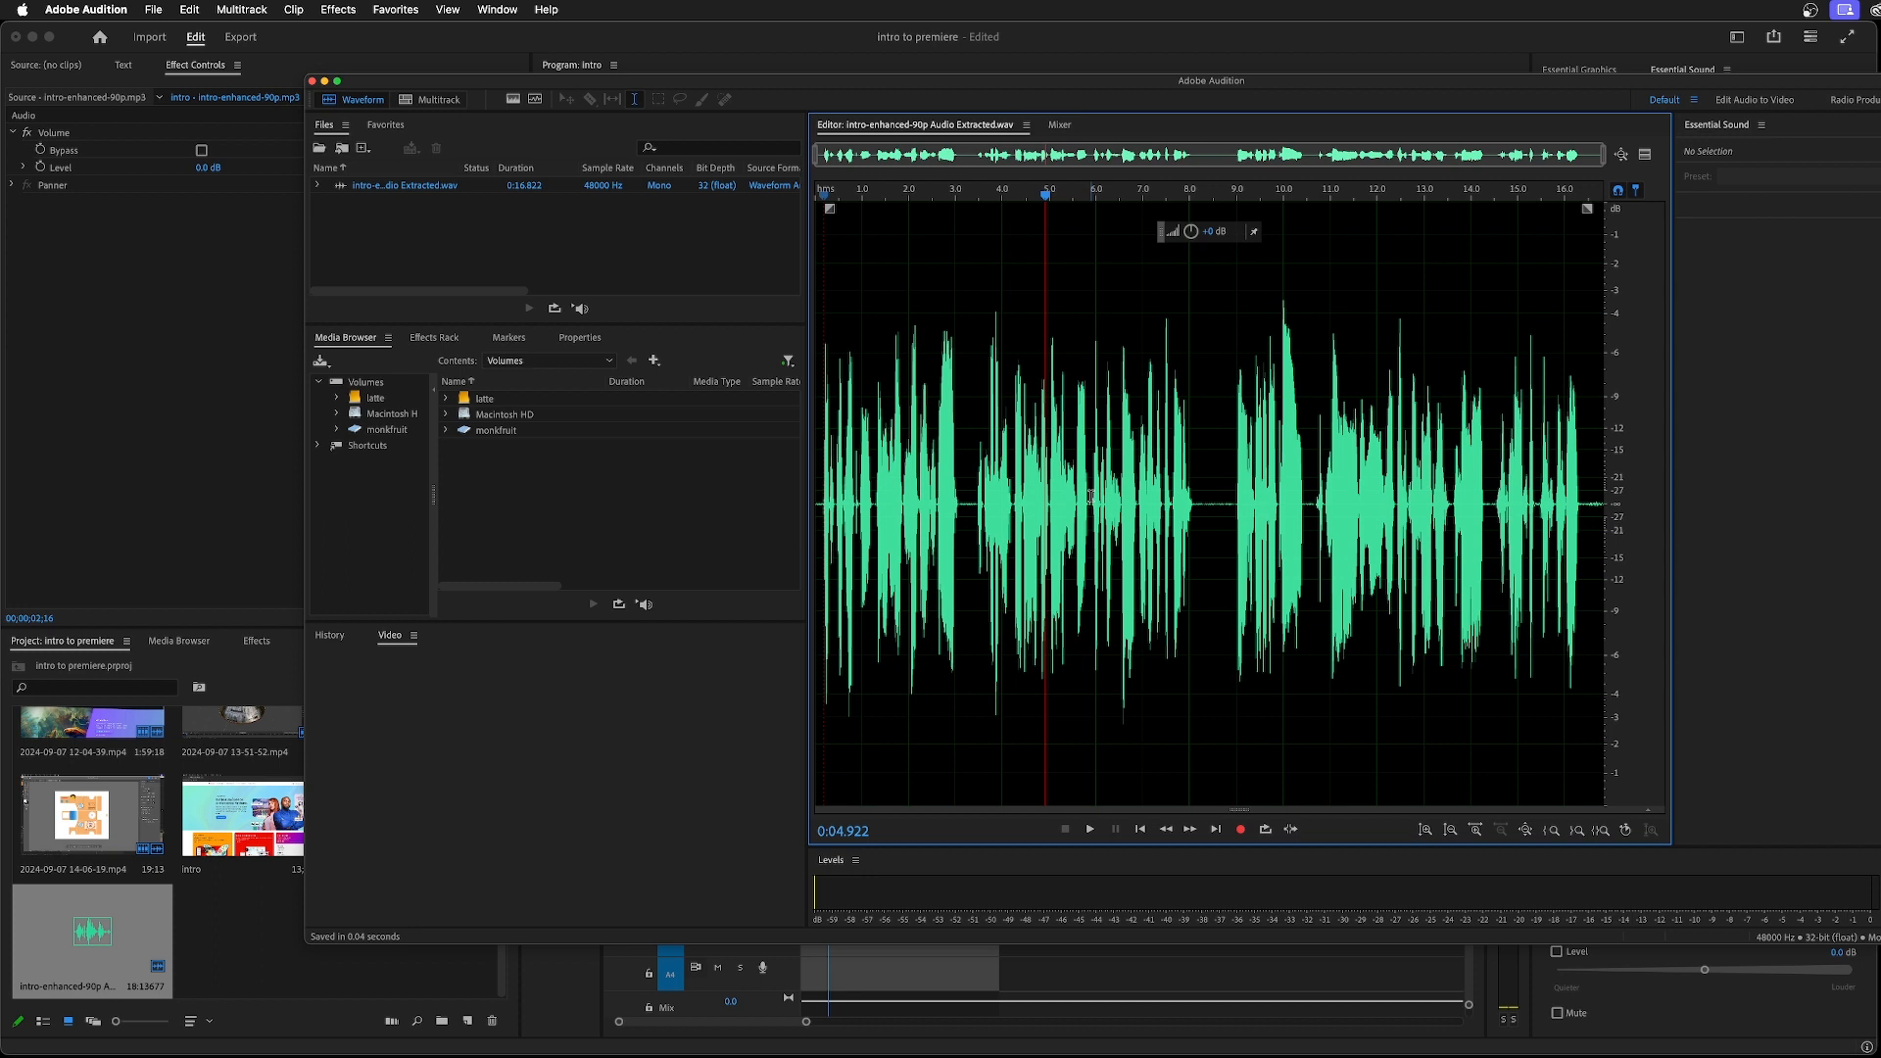
left_click(947, 948)
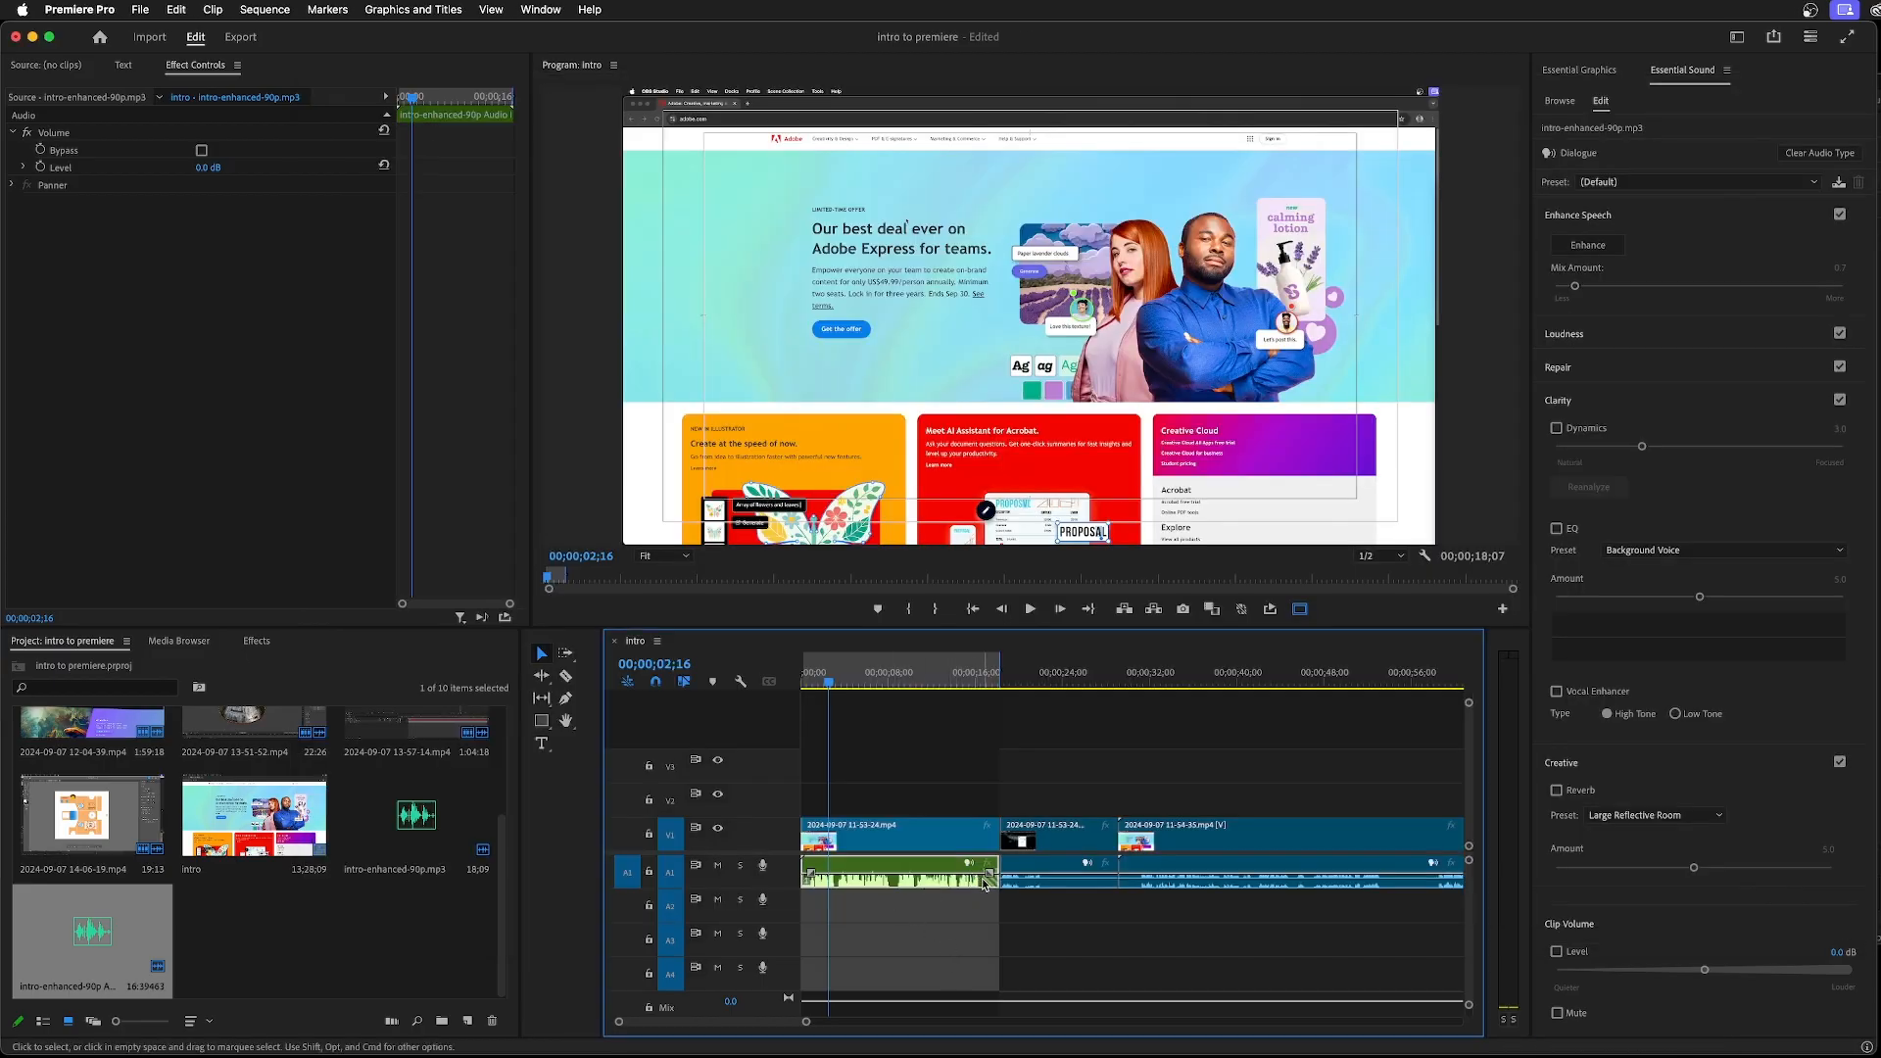
Try trimming the empty hatched end off the enhanced audio clip on track A1, and undo the trim
left_click_drag(805, 1022, 750, 1022)
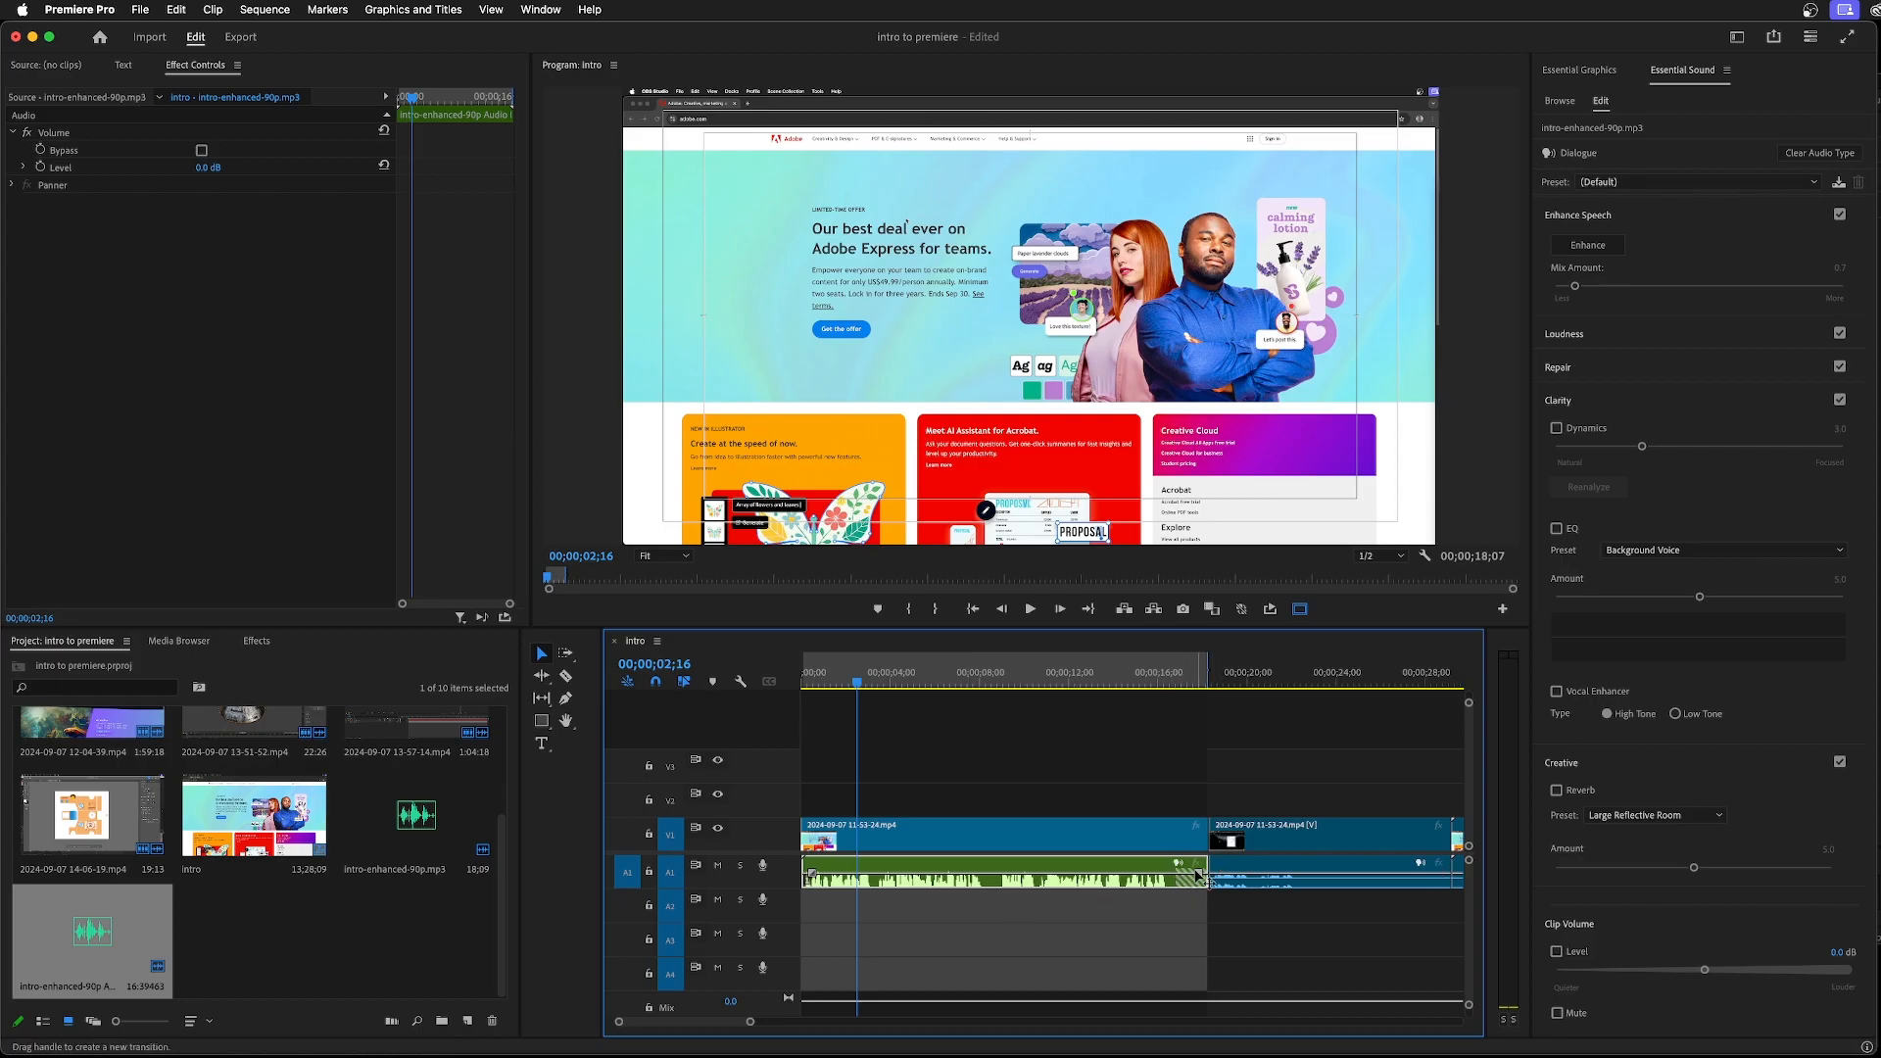
left_click_drag(1201, 864, 1178, 864)
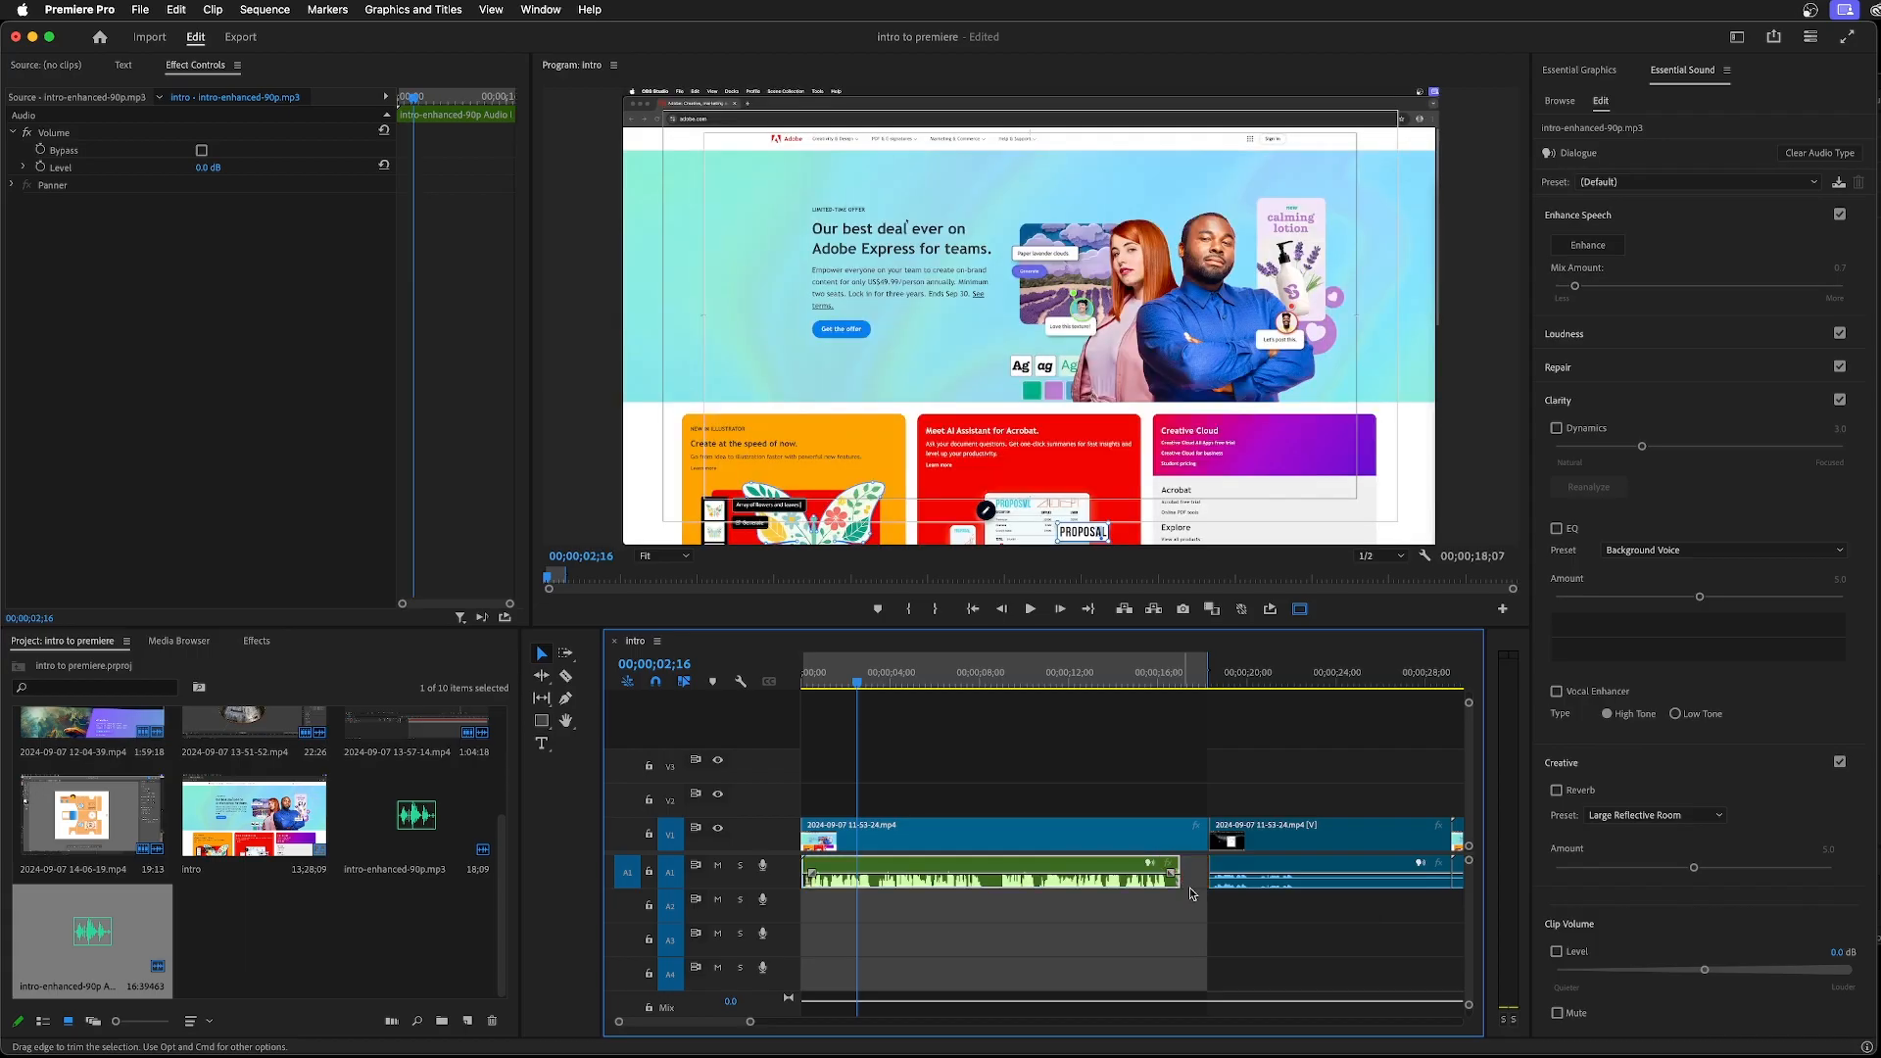
key("super+z")
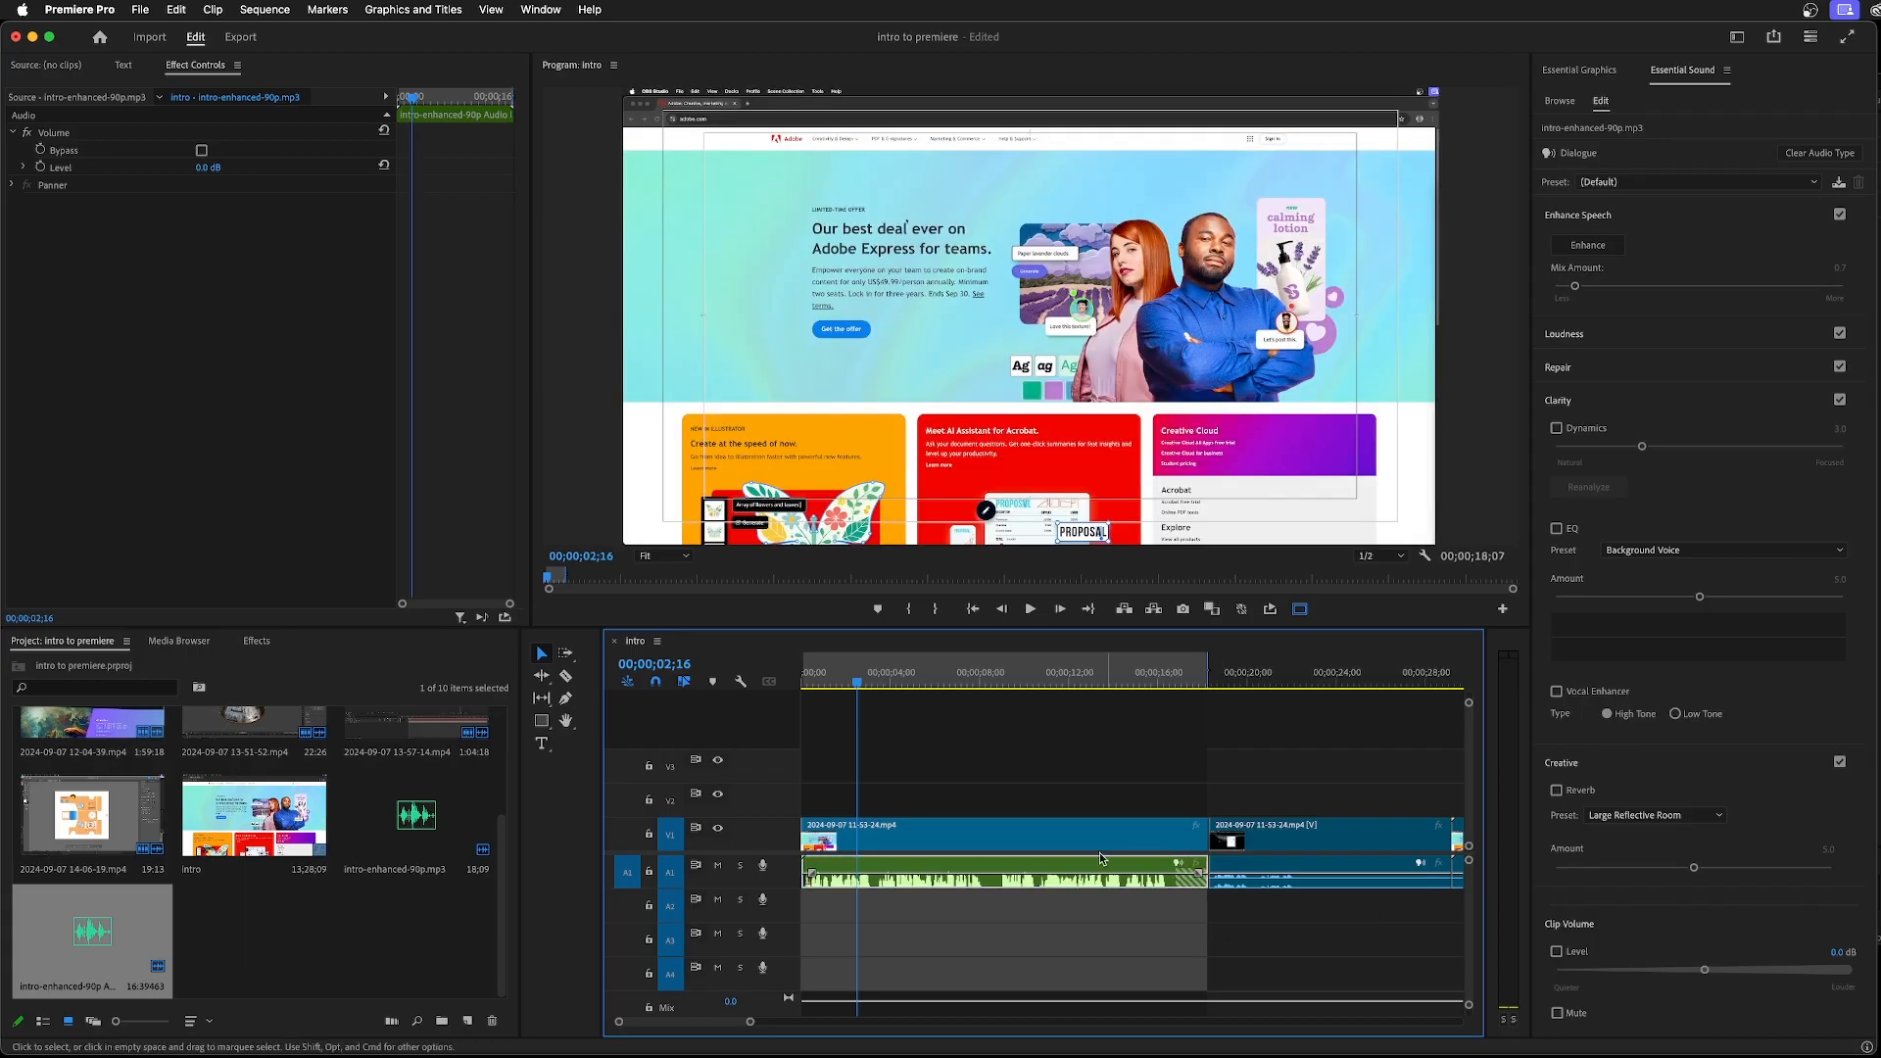
Link the opening video clip on V1 with the enhanced audio clip on A1
left_click(1071, 846, "shift")
left_click_drag(1038, 782, 1066, 928)
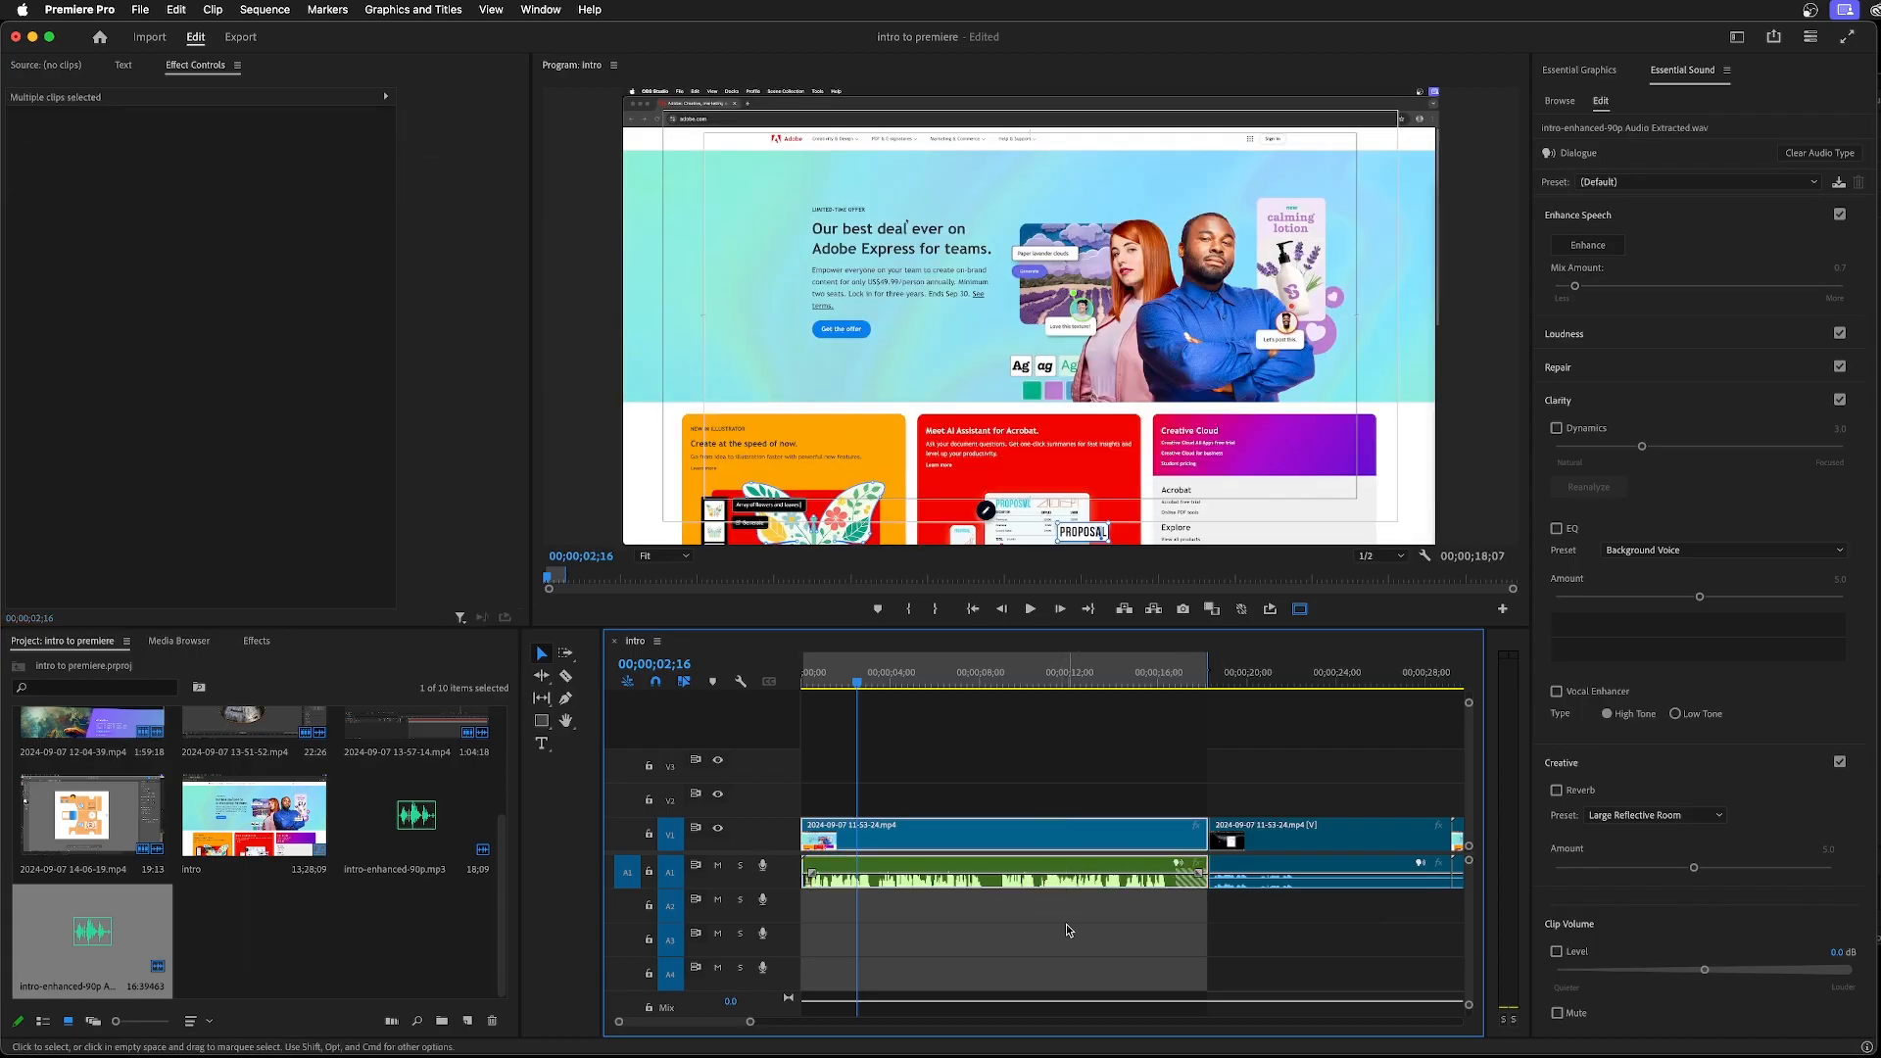
right_click(1056, 833)
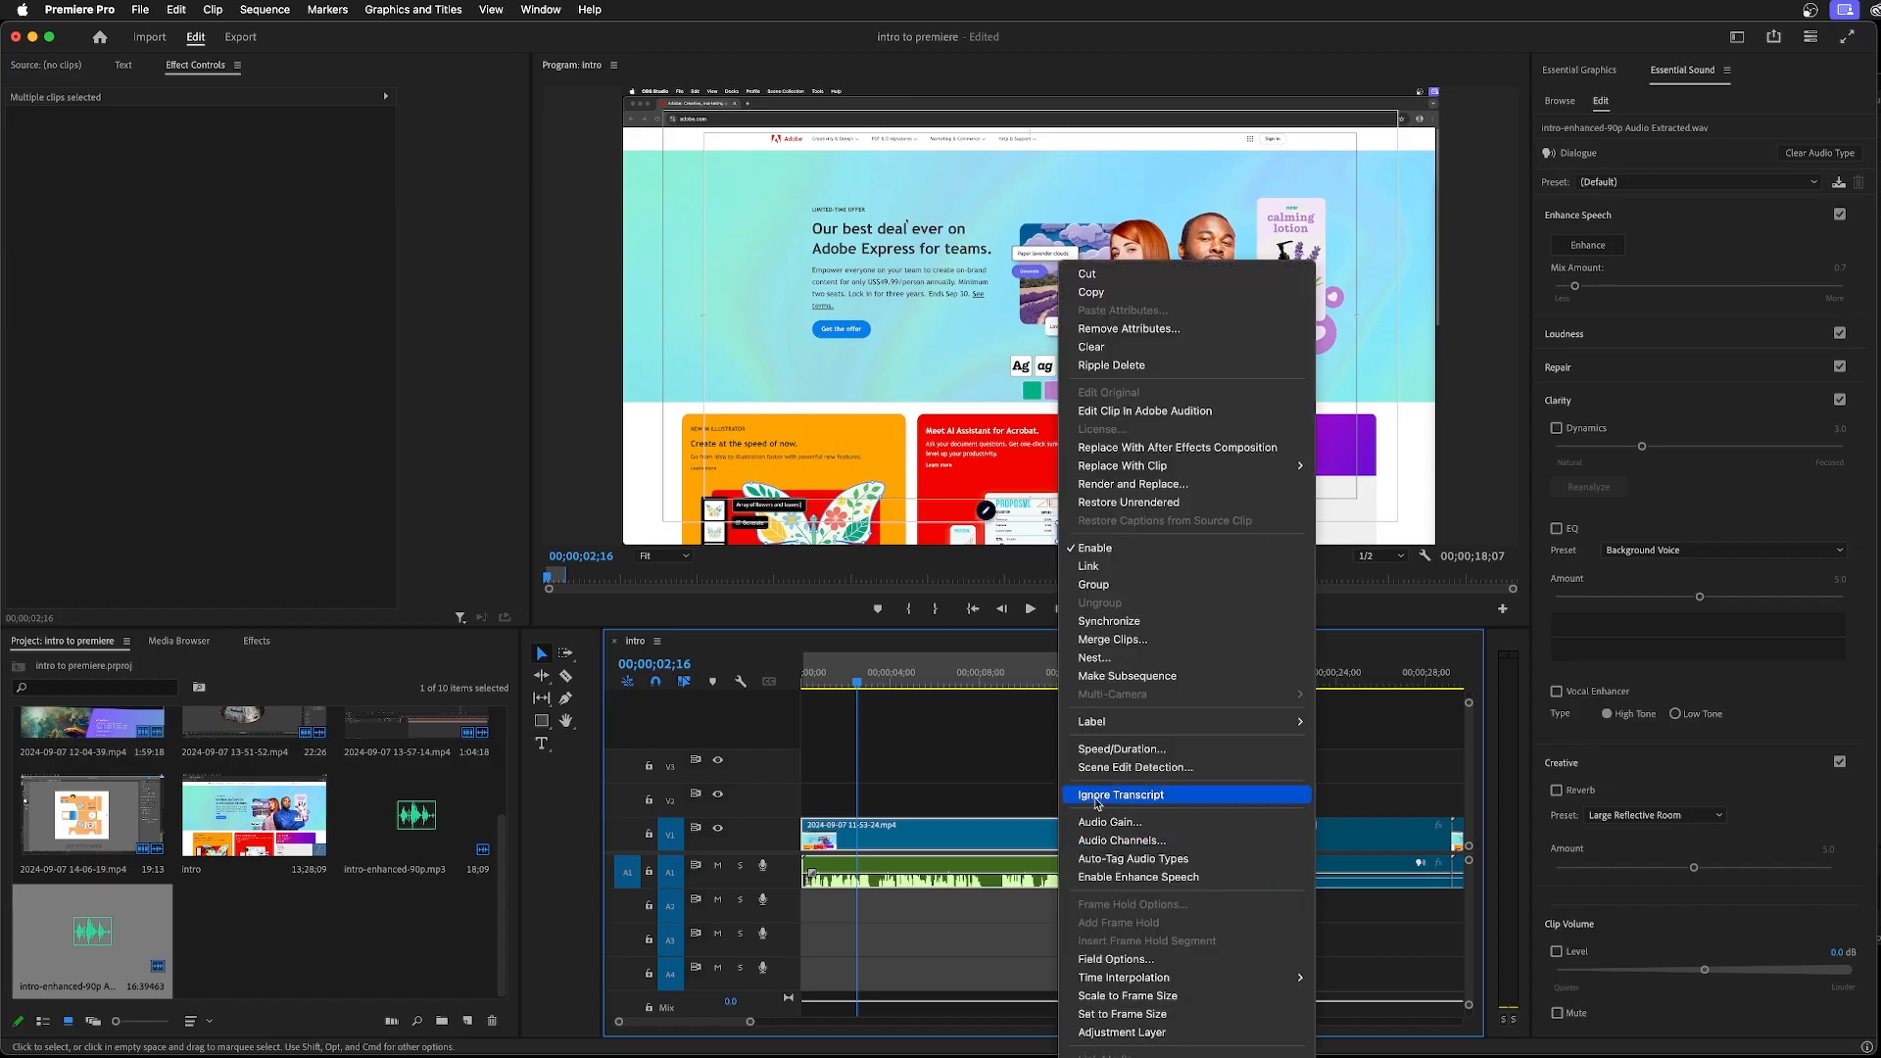
left_click(1131, 566)
Play the first few seconds of the sequence from the start with the linked audio
left_click(862, 682)
left_click_drag(872, 686, 793, 709)
key("space")
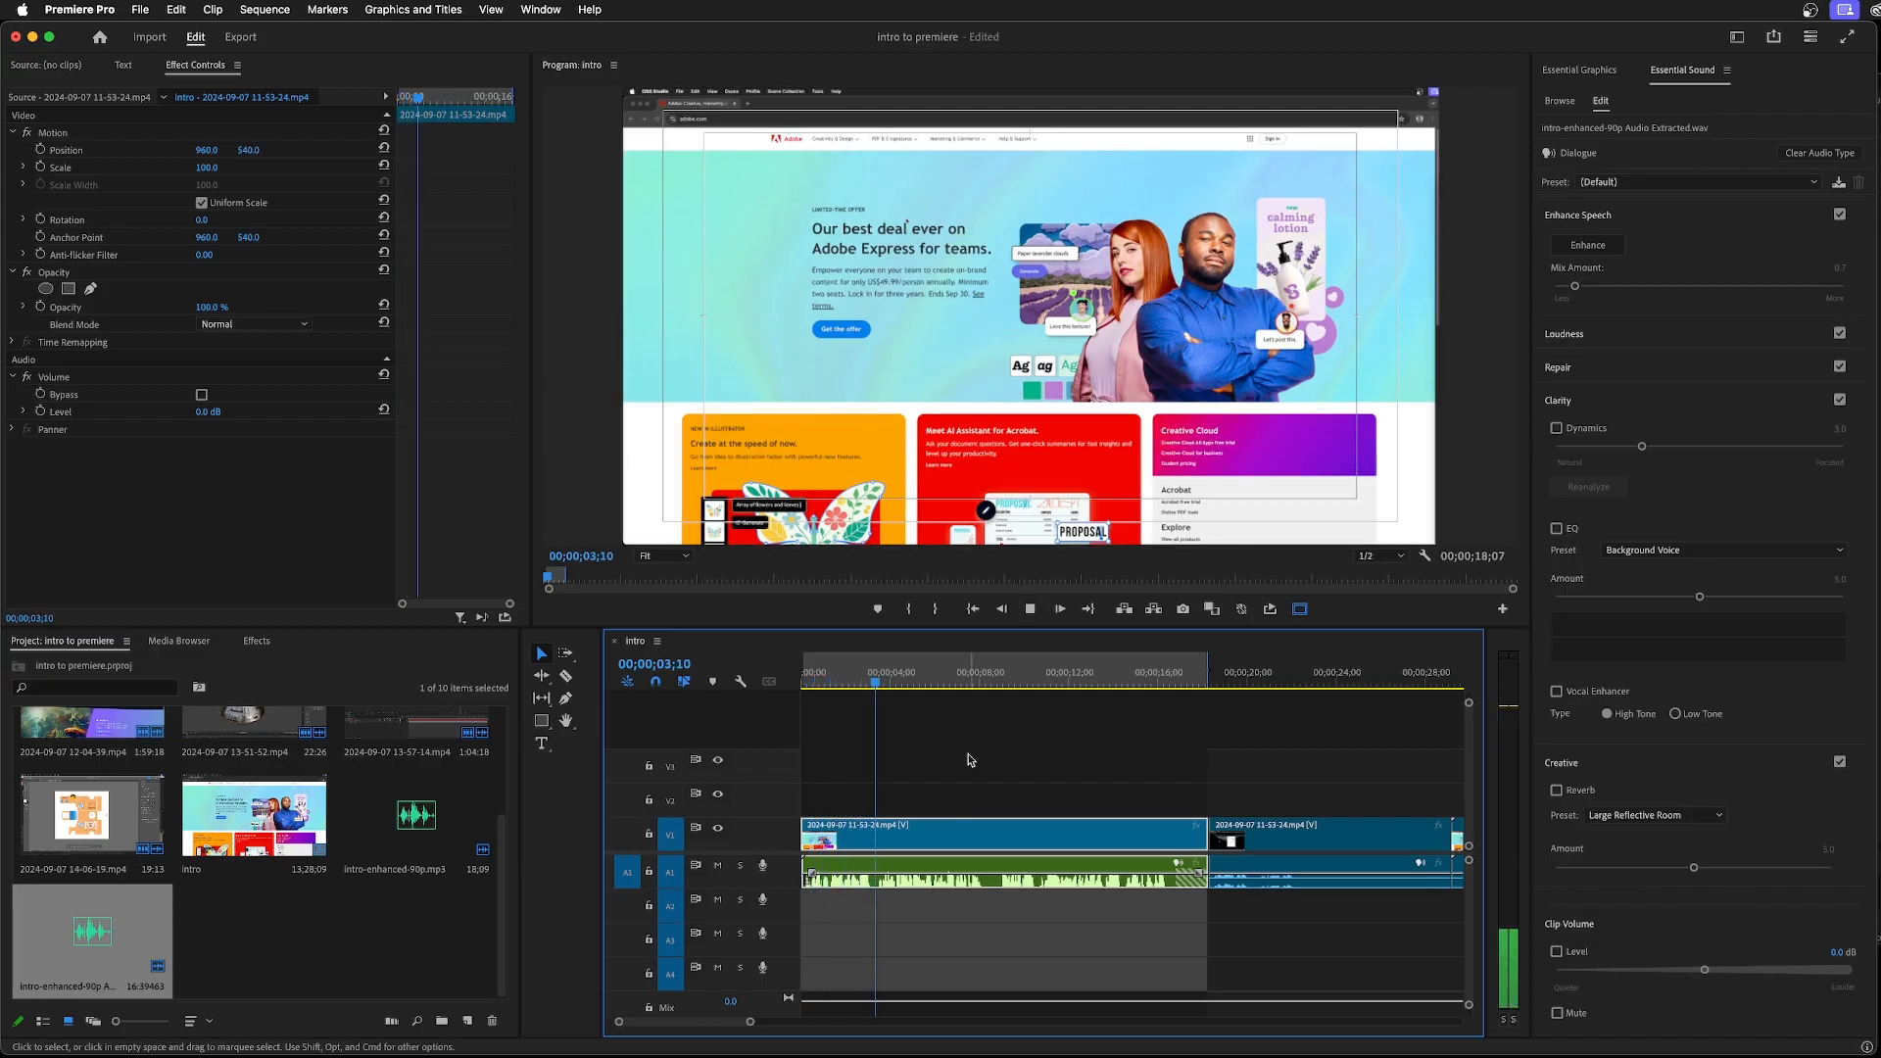
key("space")
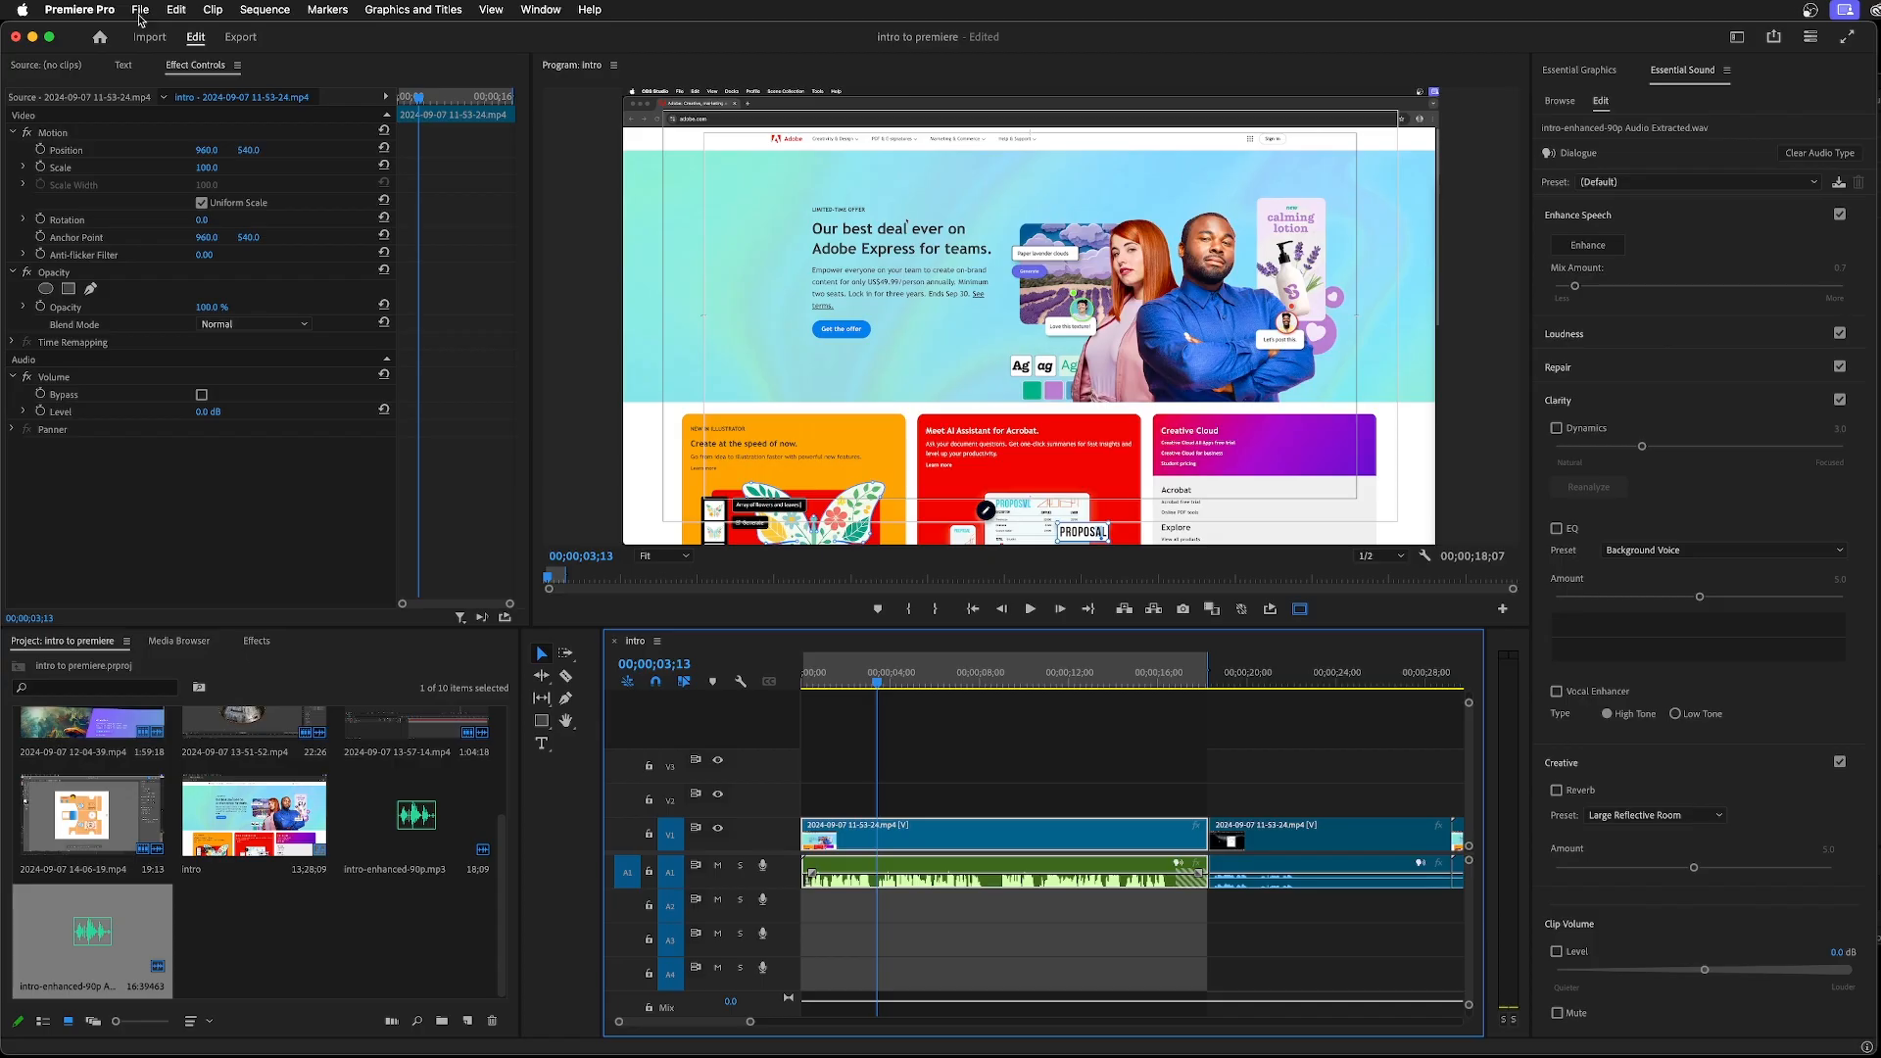
left_click(960, 795)
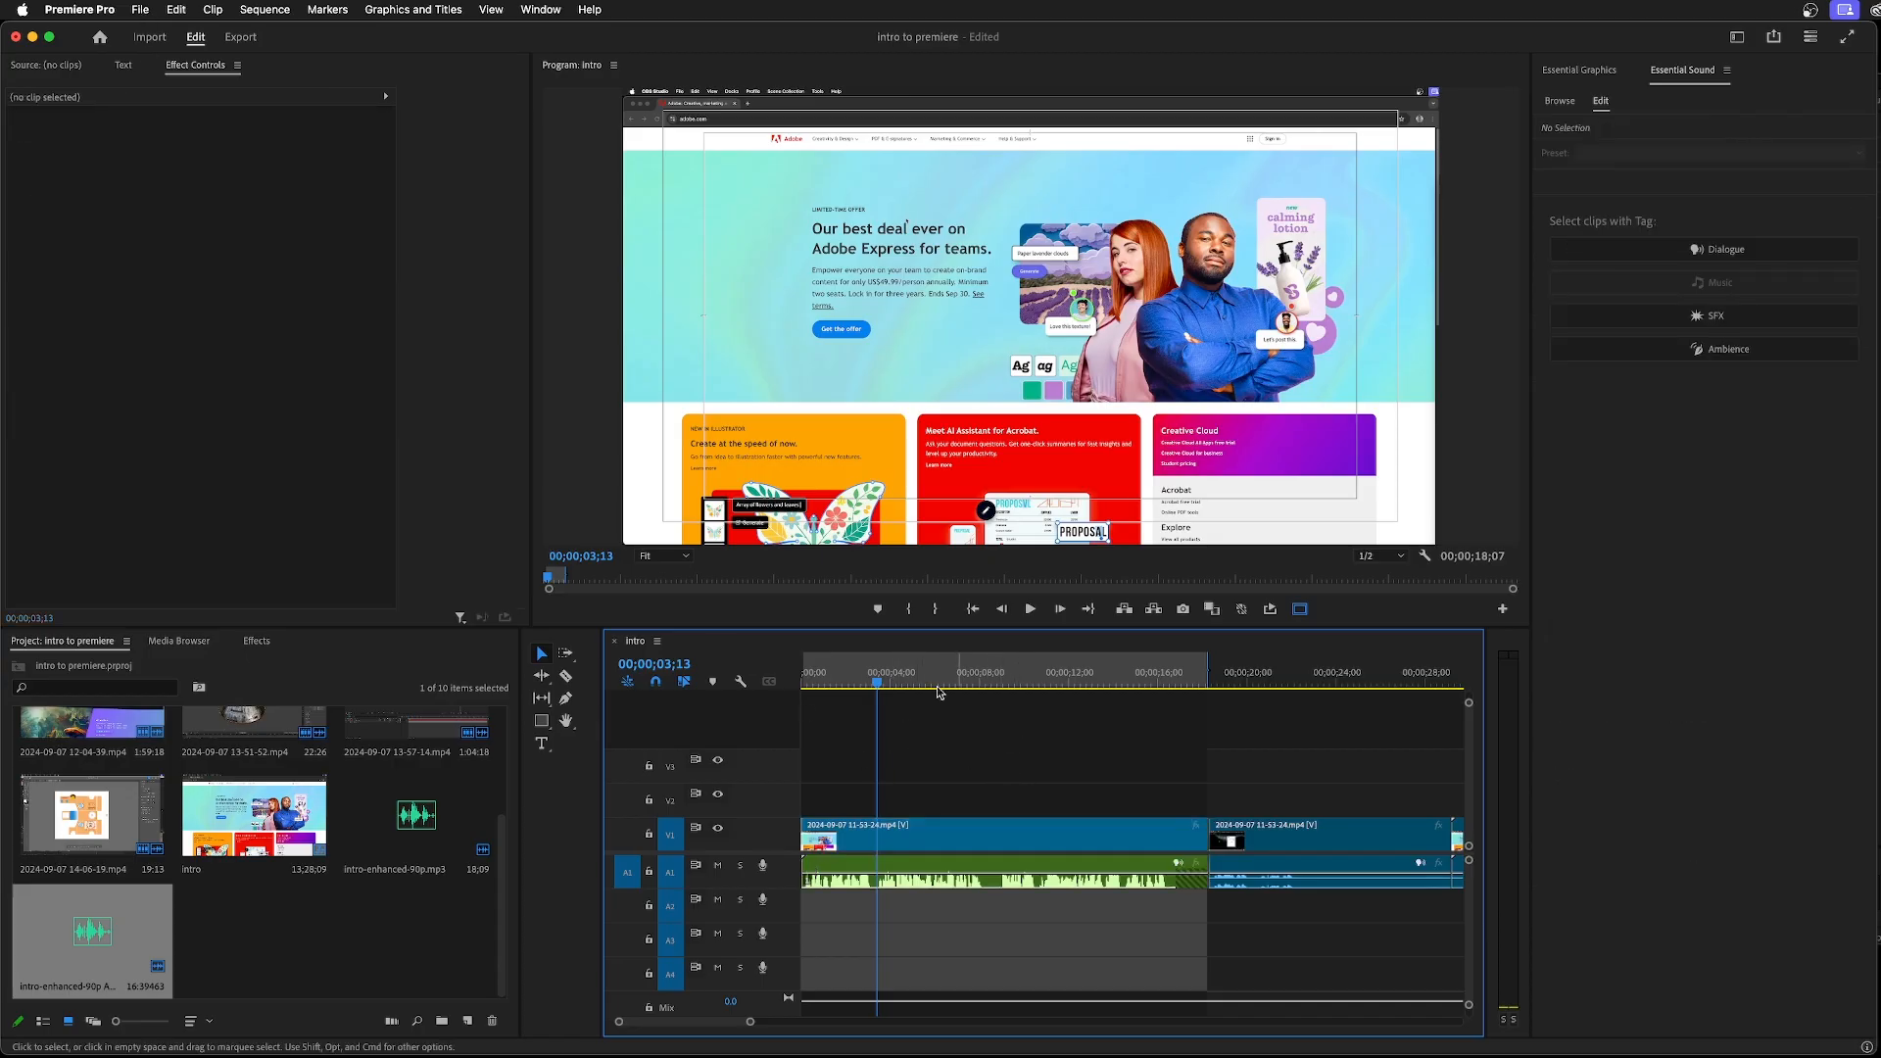
left_click(510, 529)
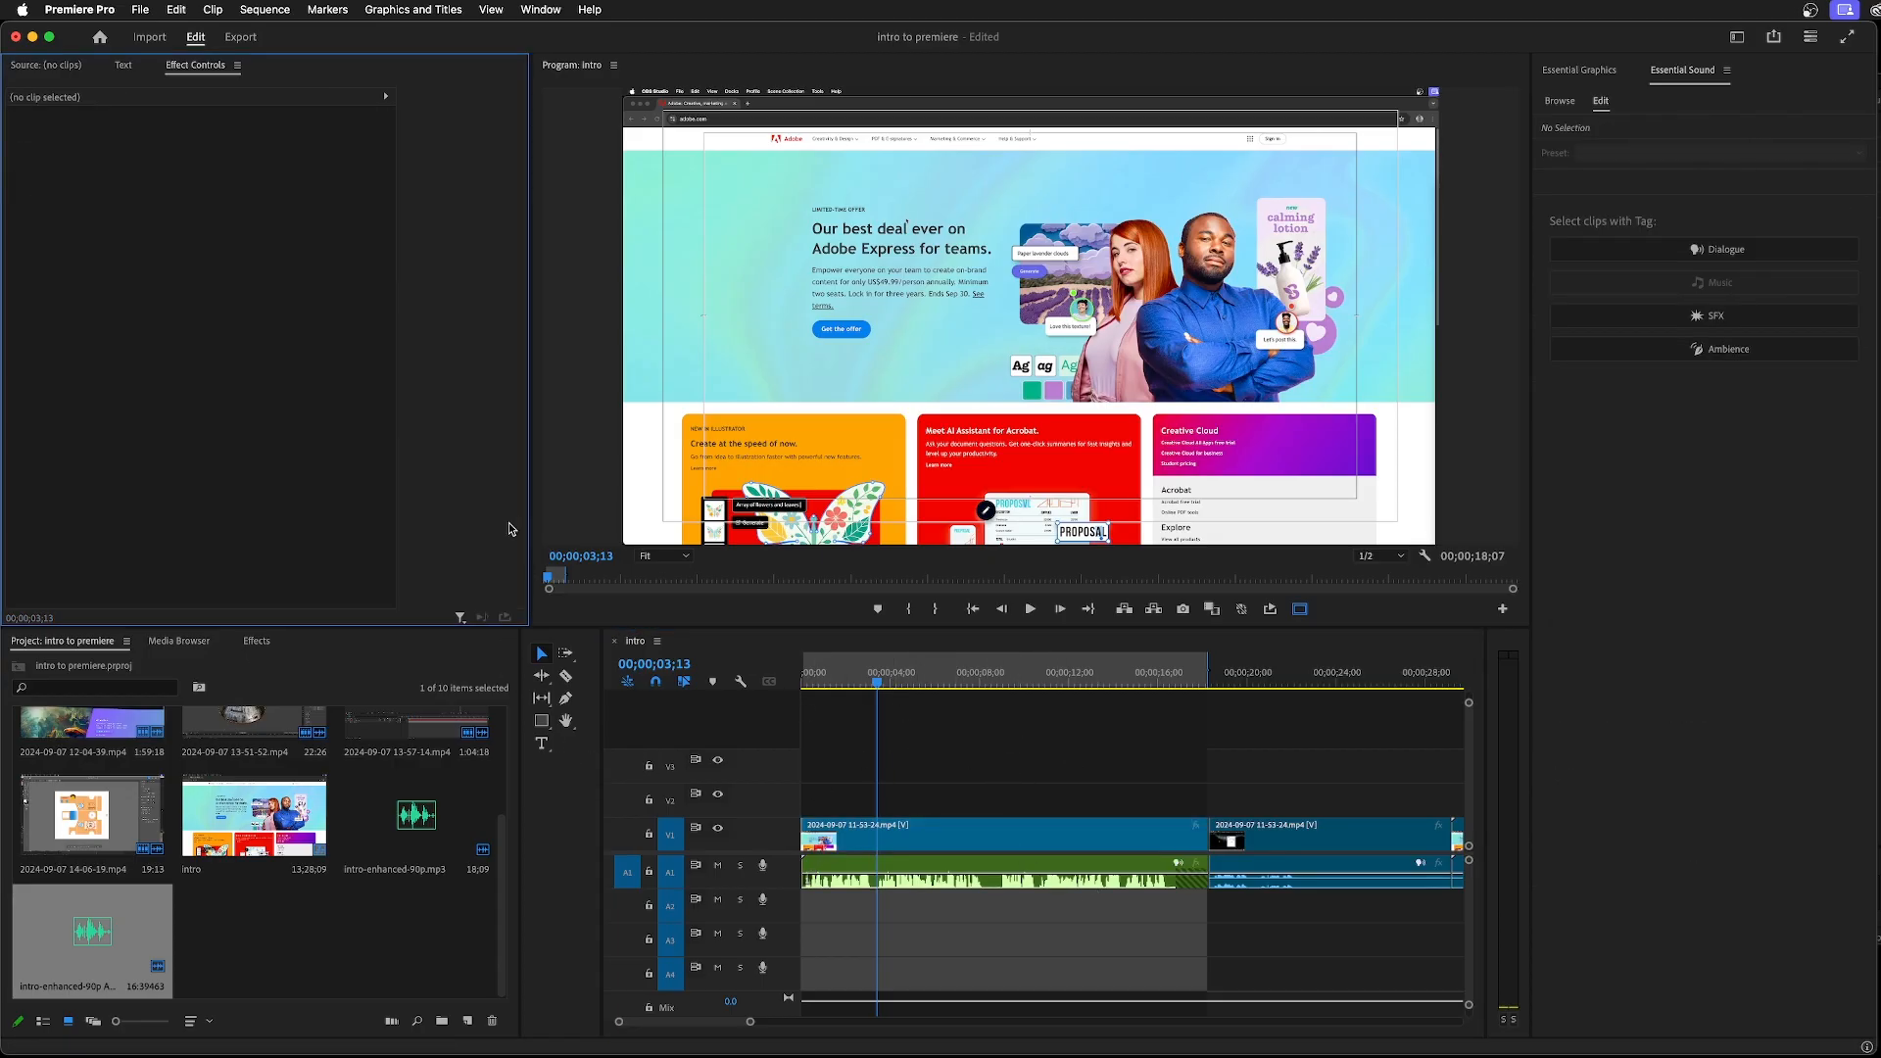
left_click(516, 817)
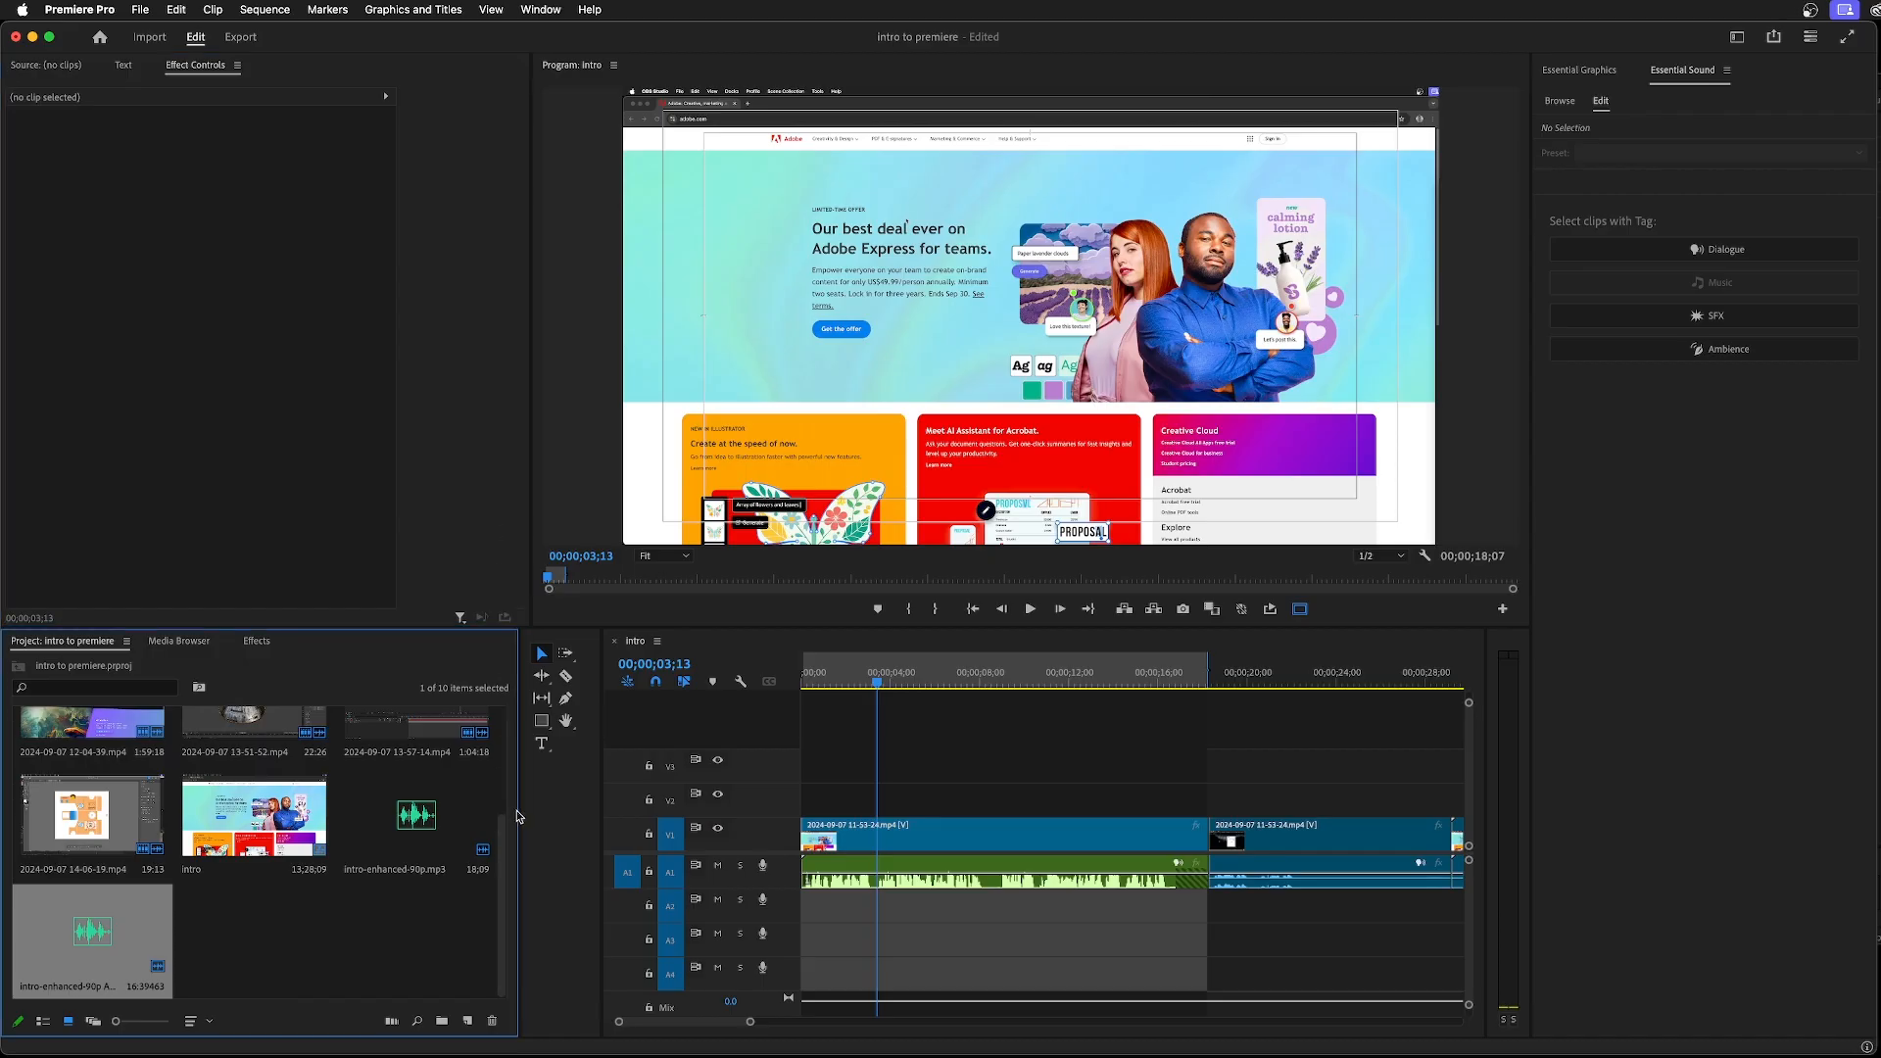
left_click(885, 772)
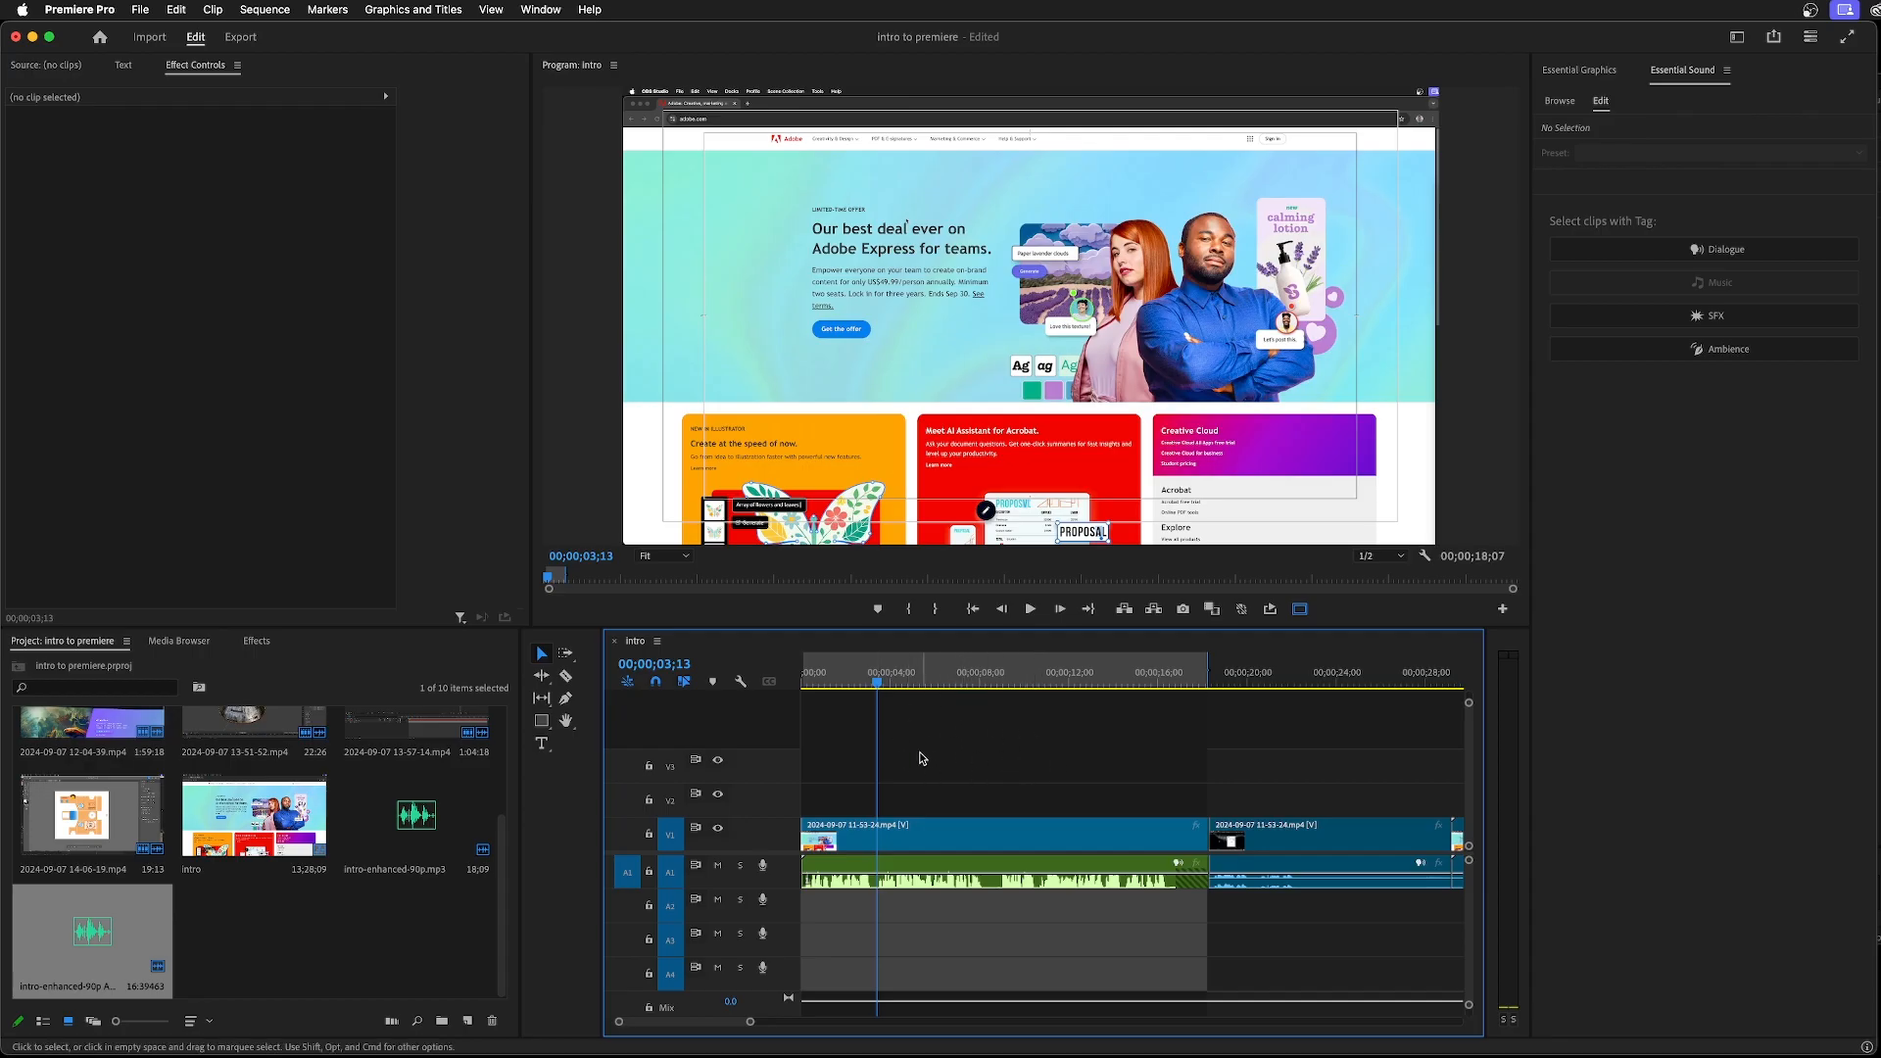
Send the intro sequence to Adobe Media Encoder and remove the failed and stopped older items from its queue
left_click(140, 9)
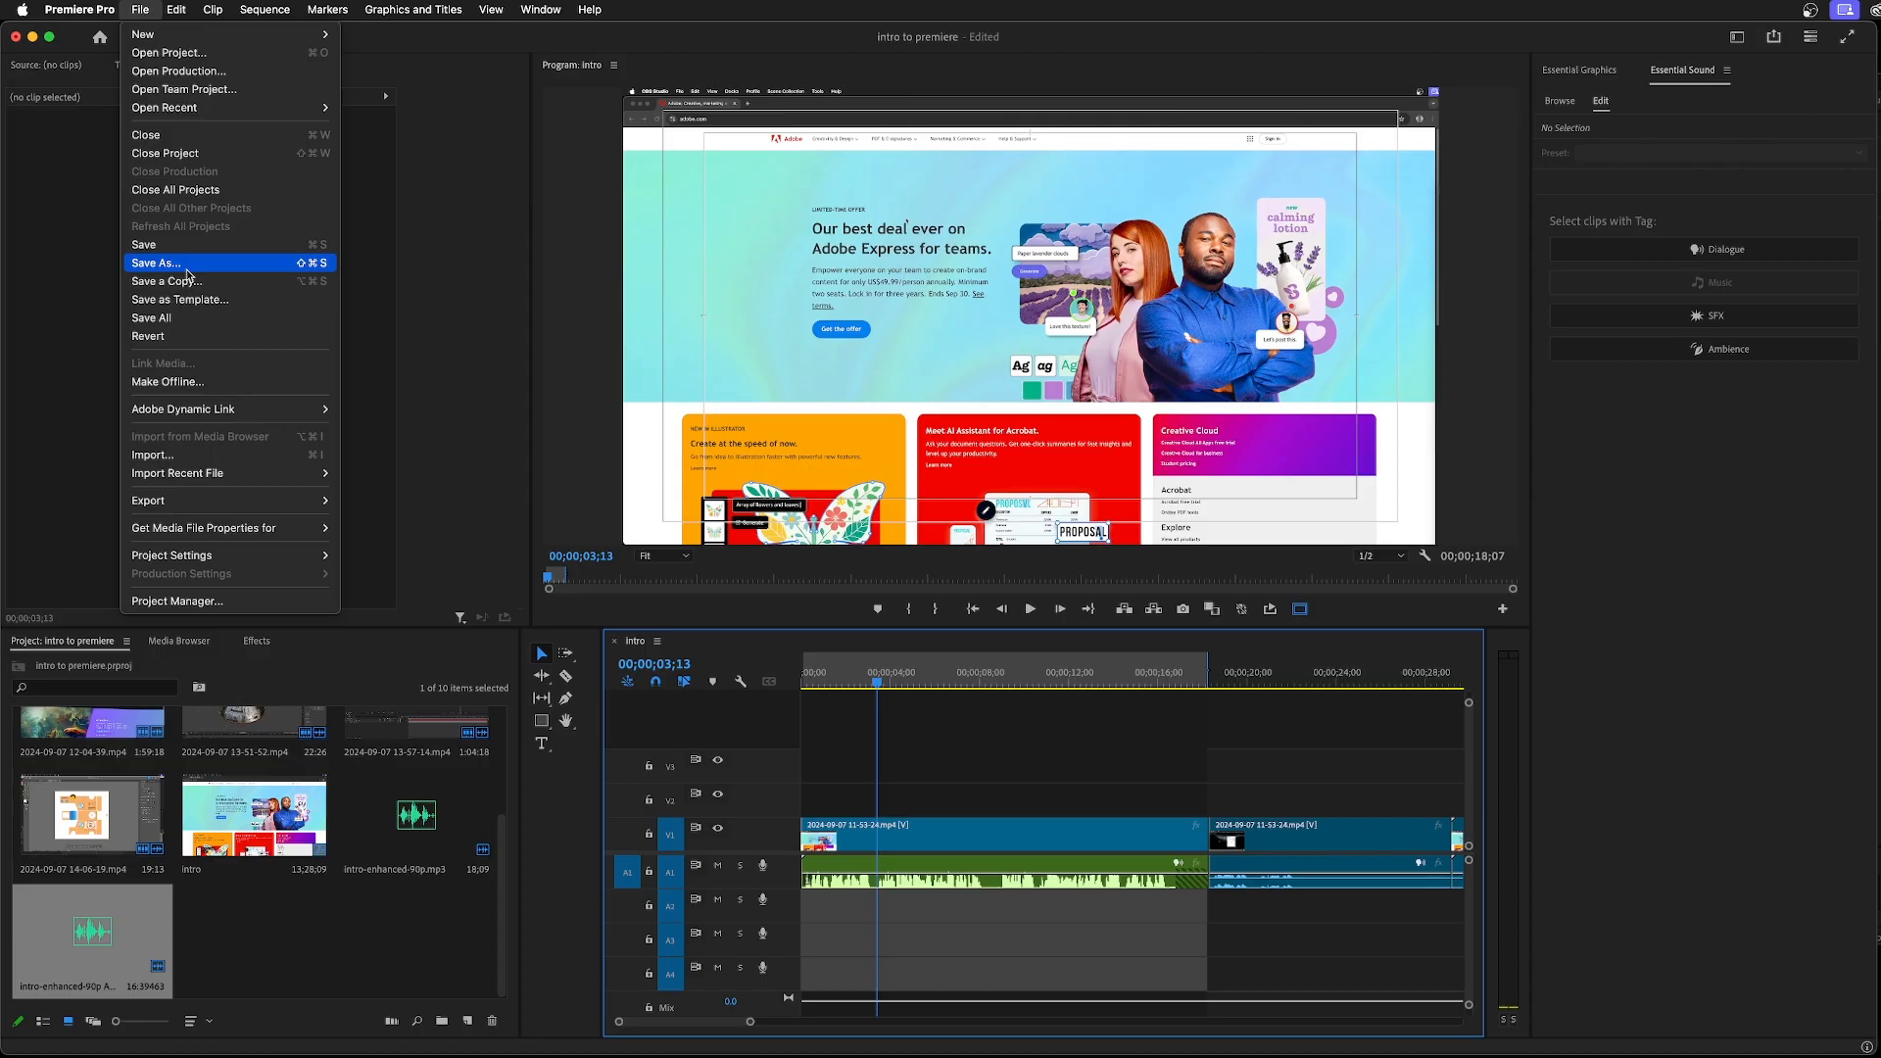
mouse_move(250, 504)
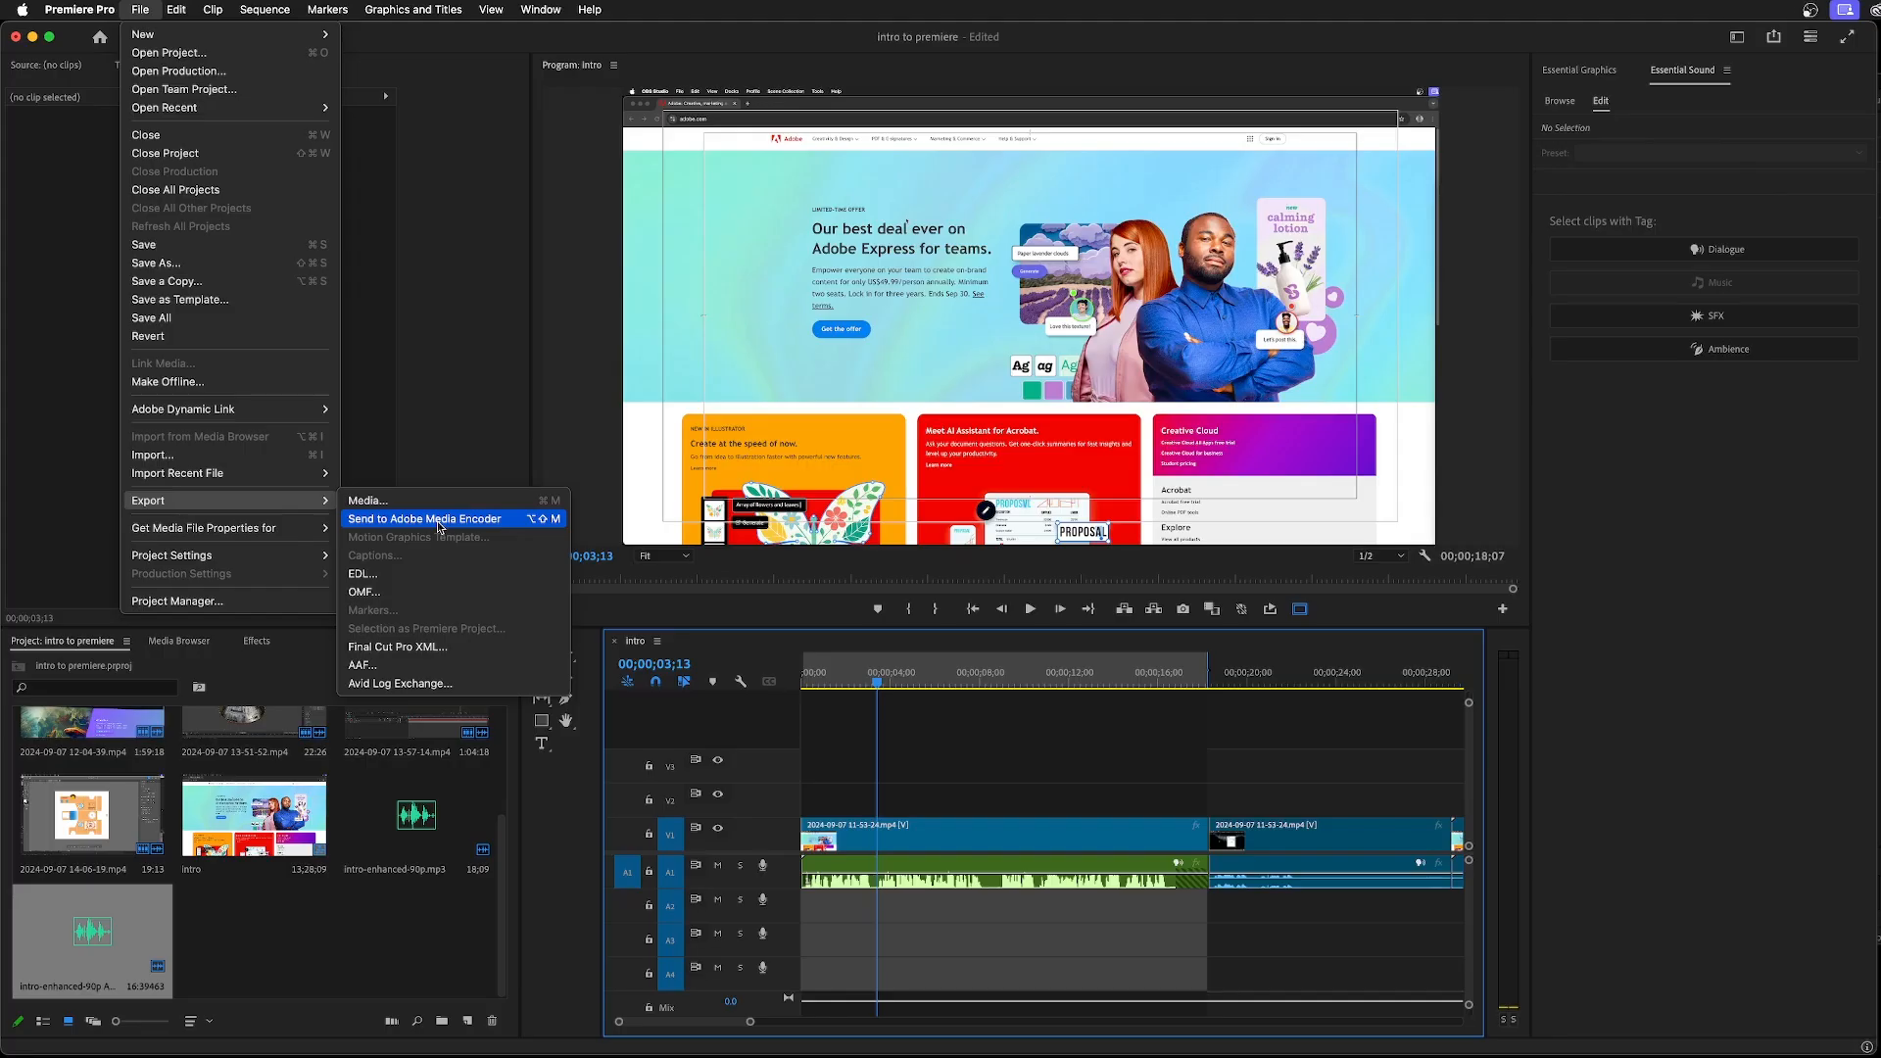
left_click(737, 897)
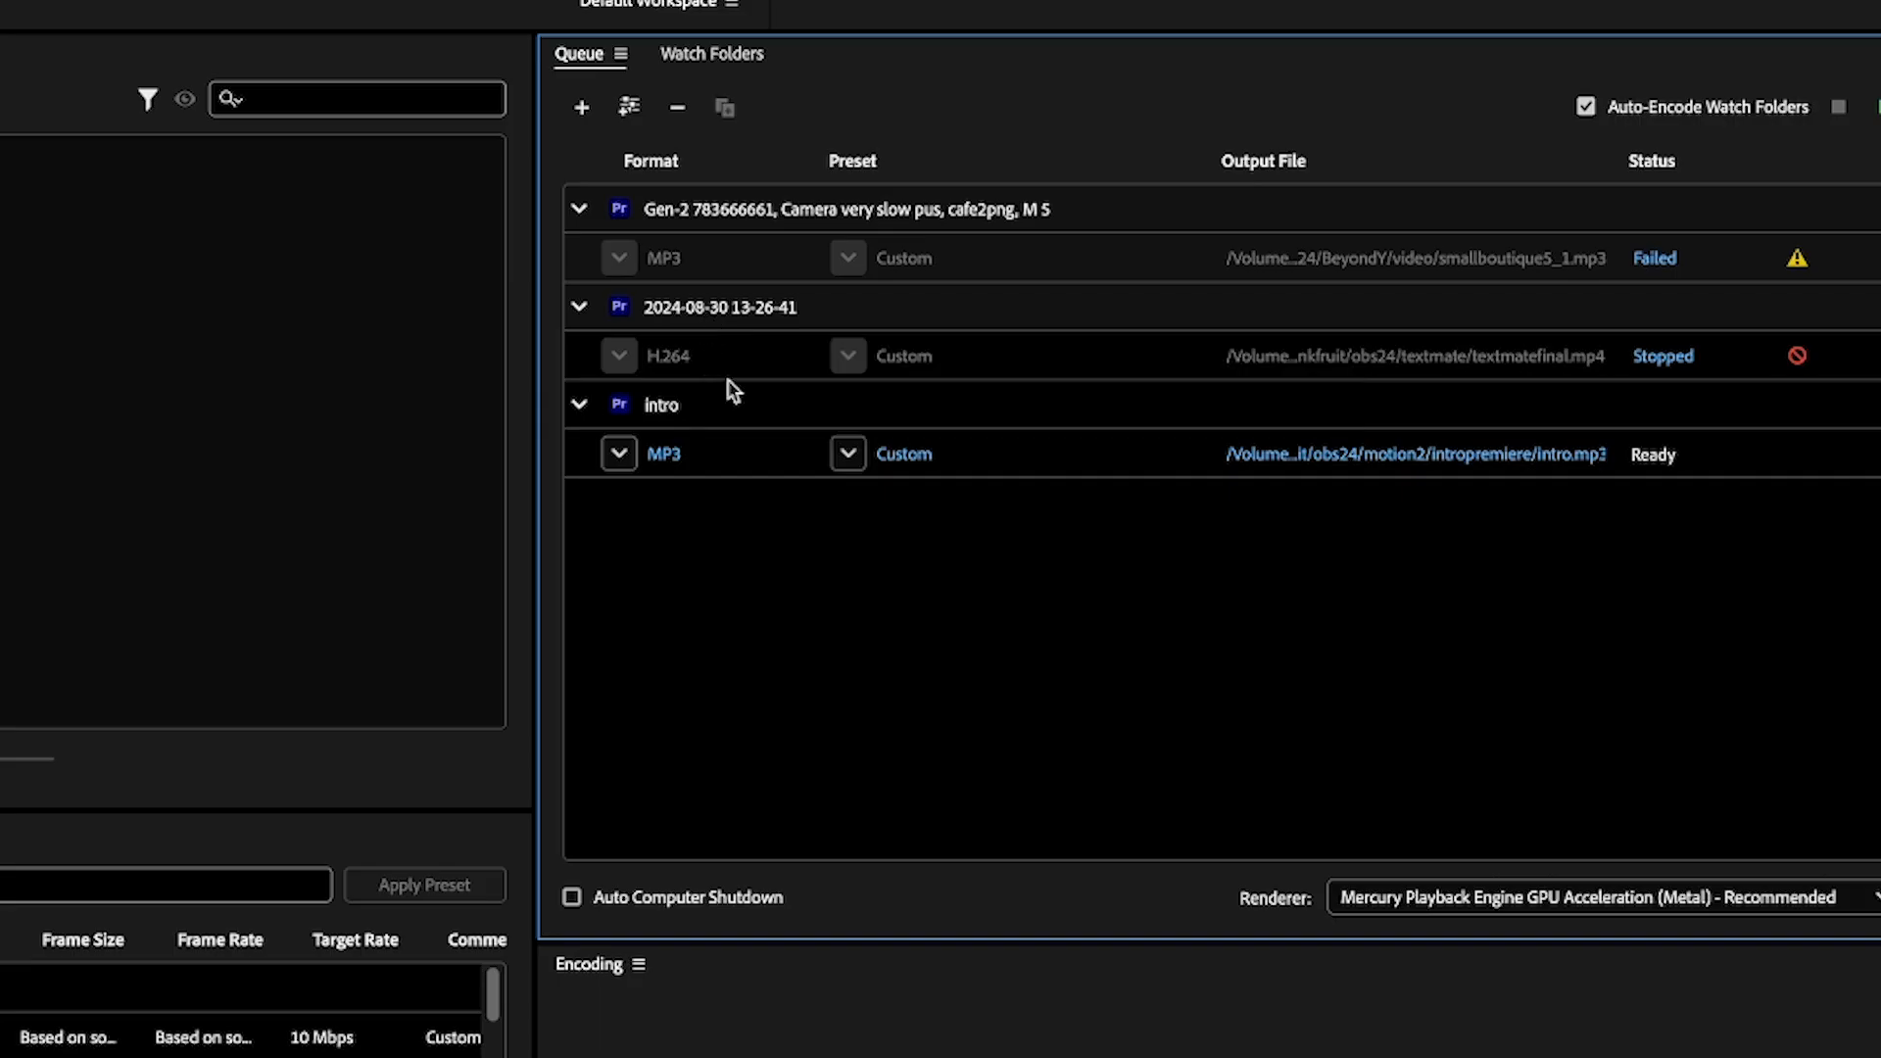
key("Delete")
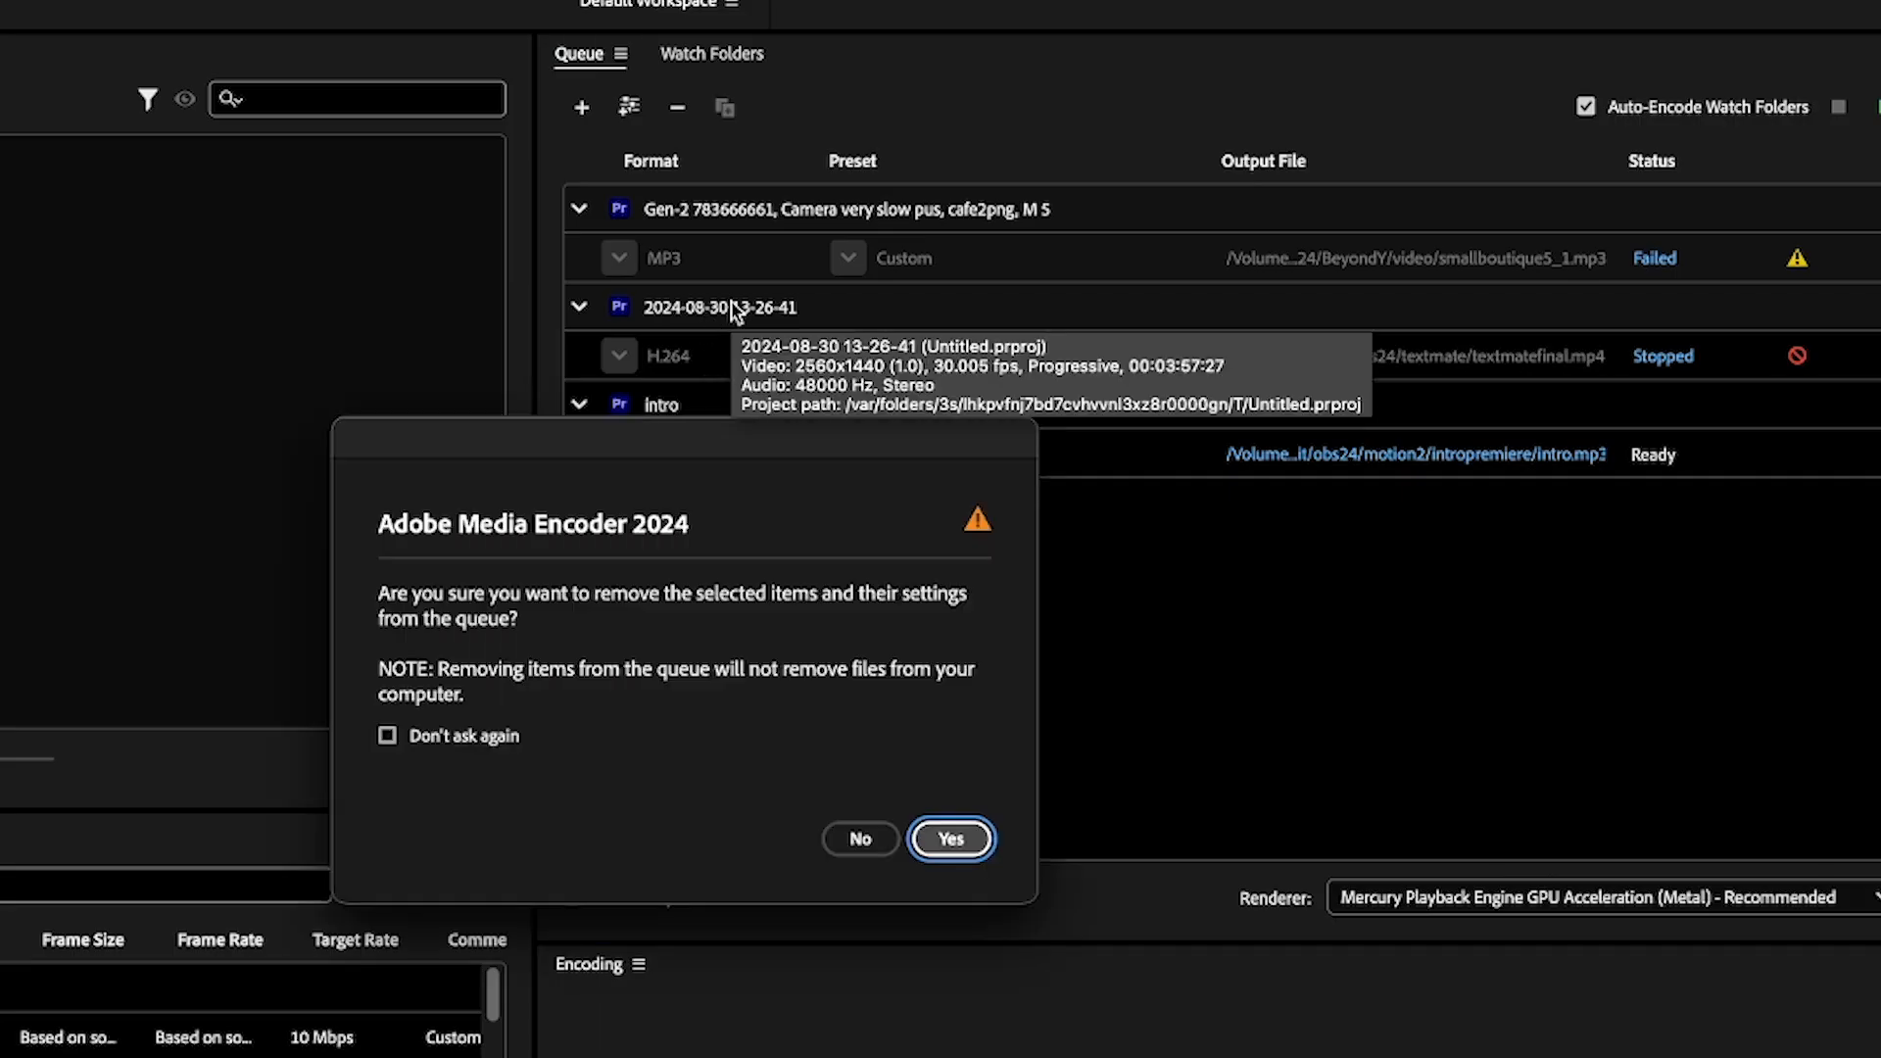
left_click(957, 841)
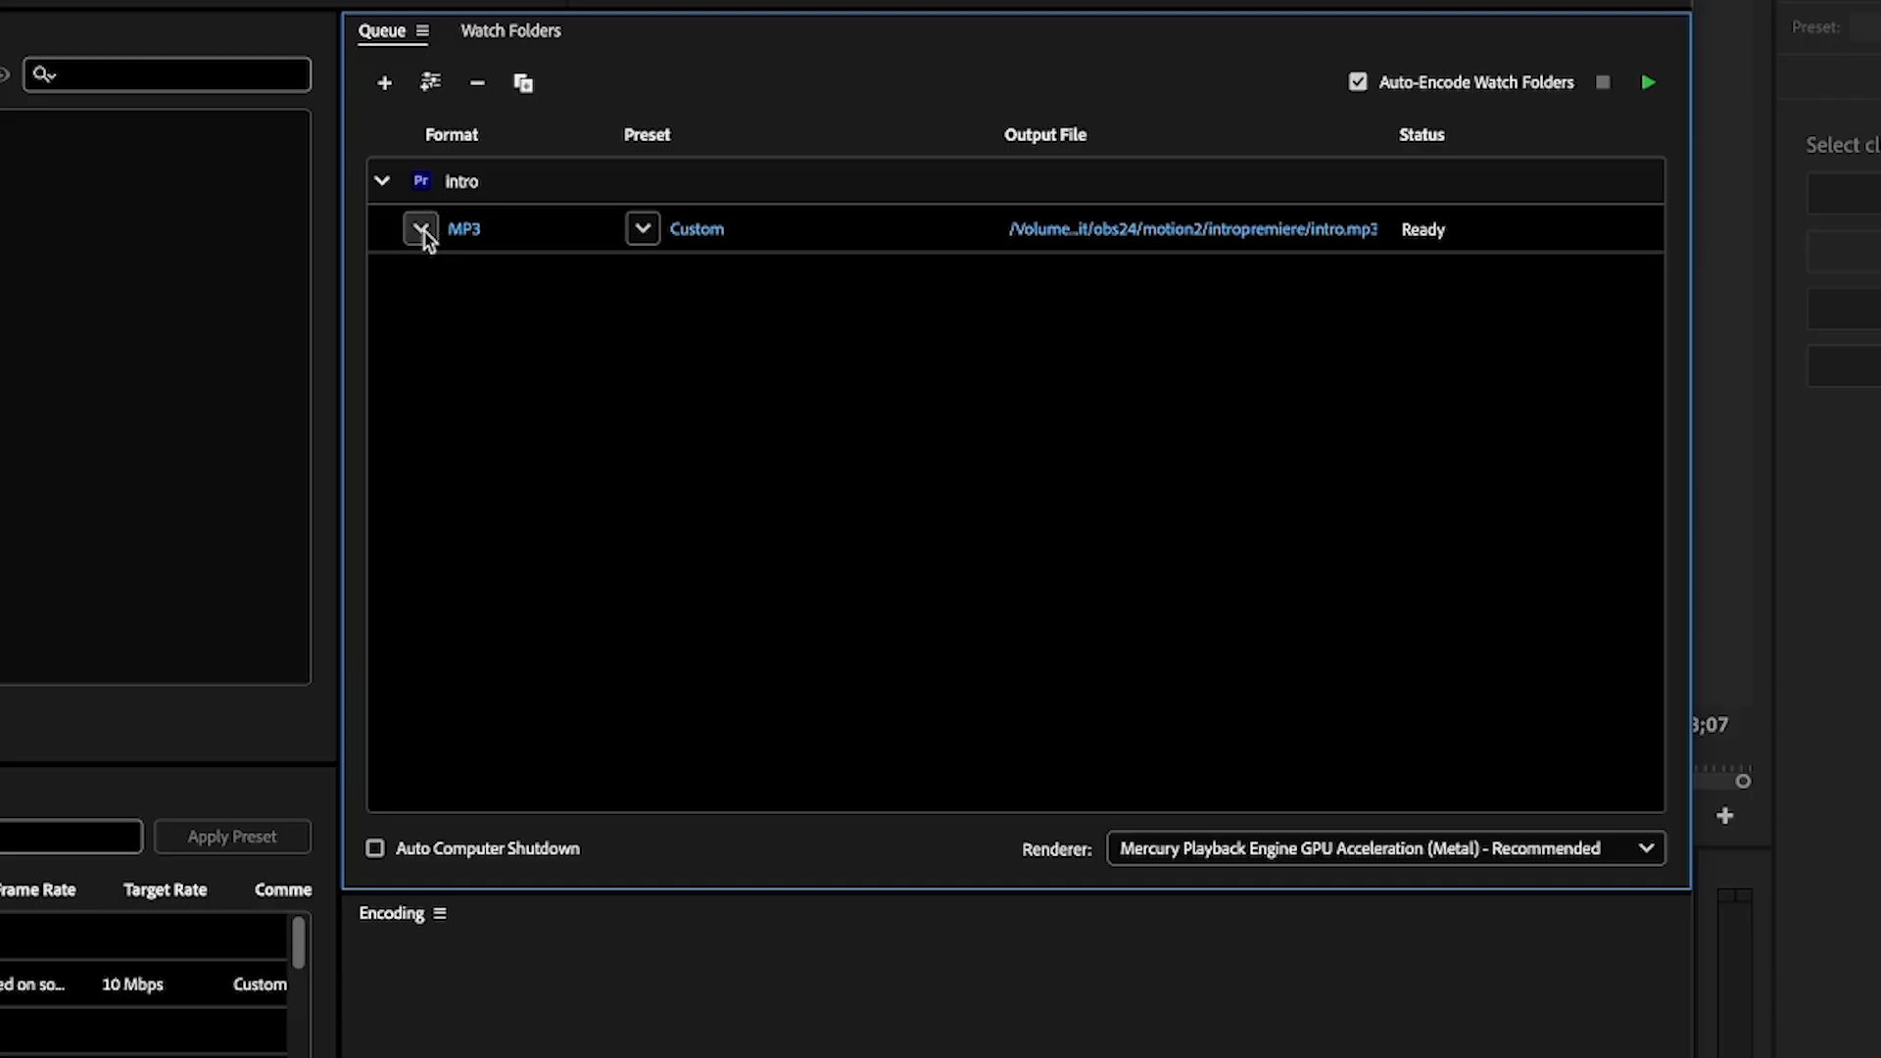
Set the intro export to the H.264 format with the Adobe Stock HD with Audio (20Mbps) preset
left_click(423, 232)
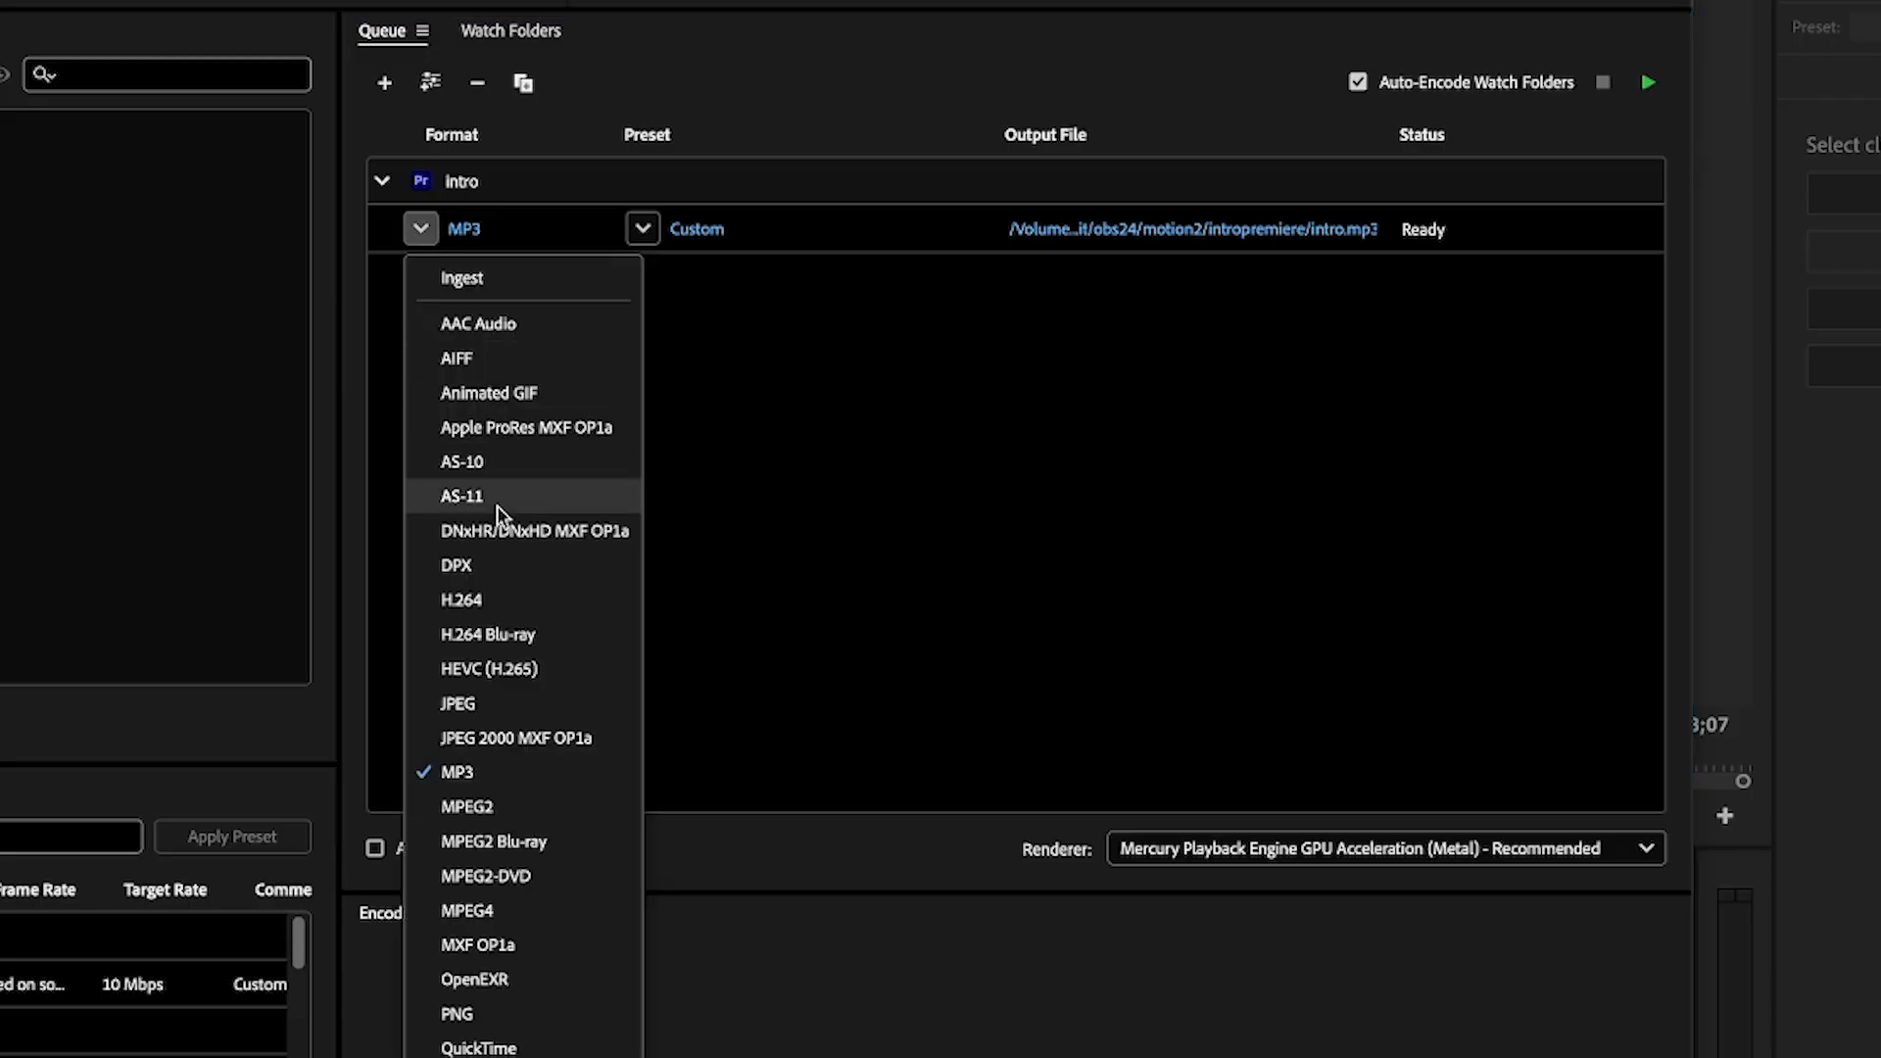
left_click(502, 600)
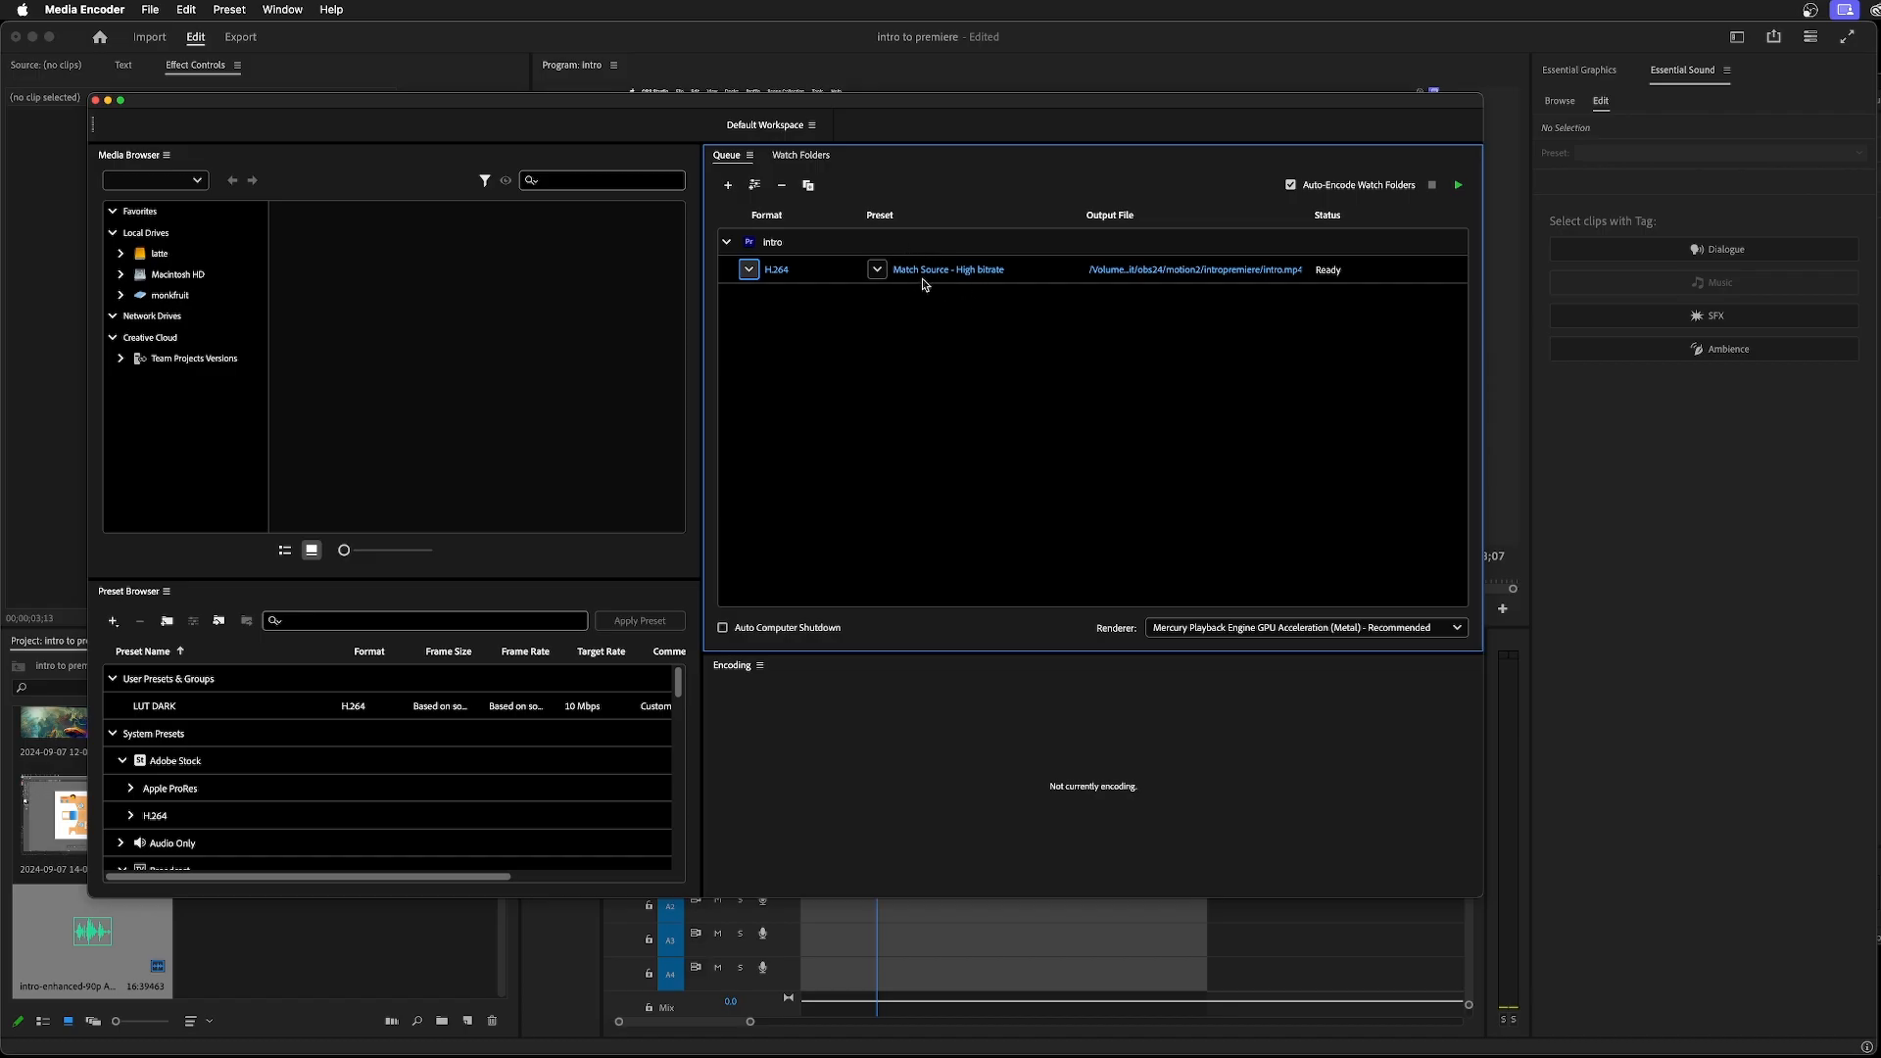
left_click(877, 269)
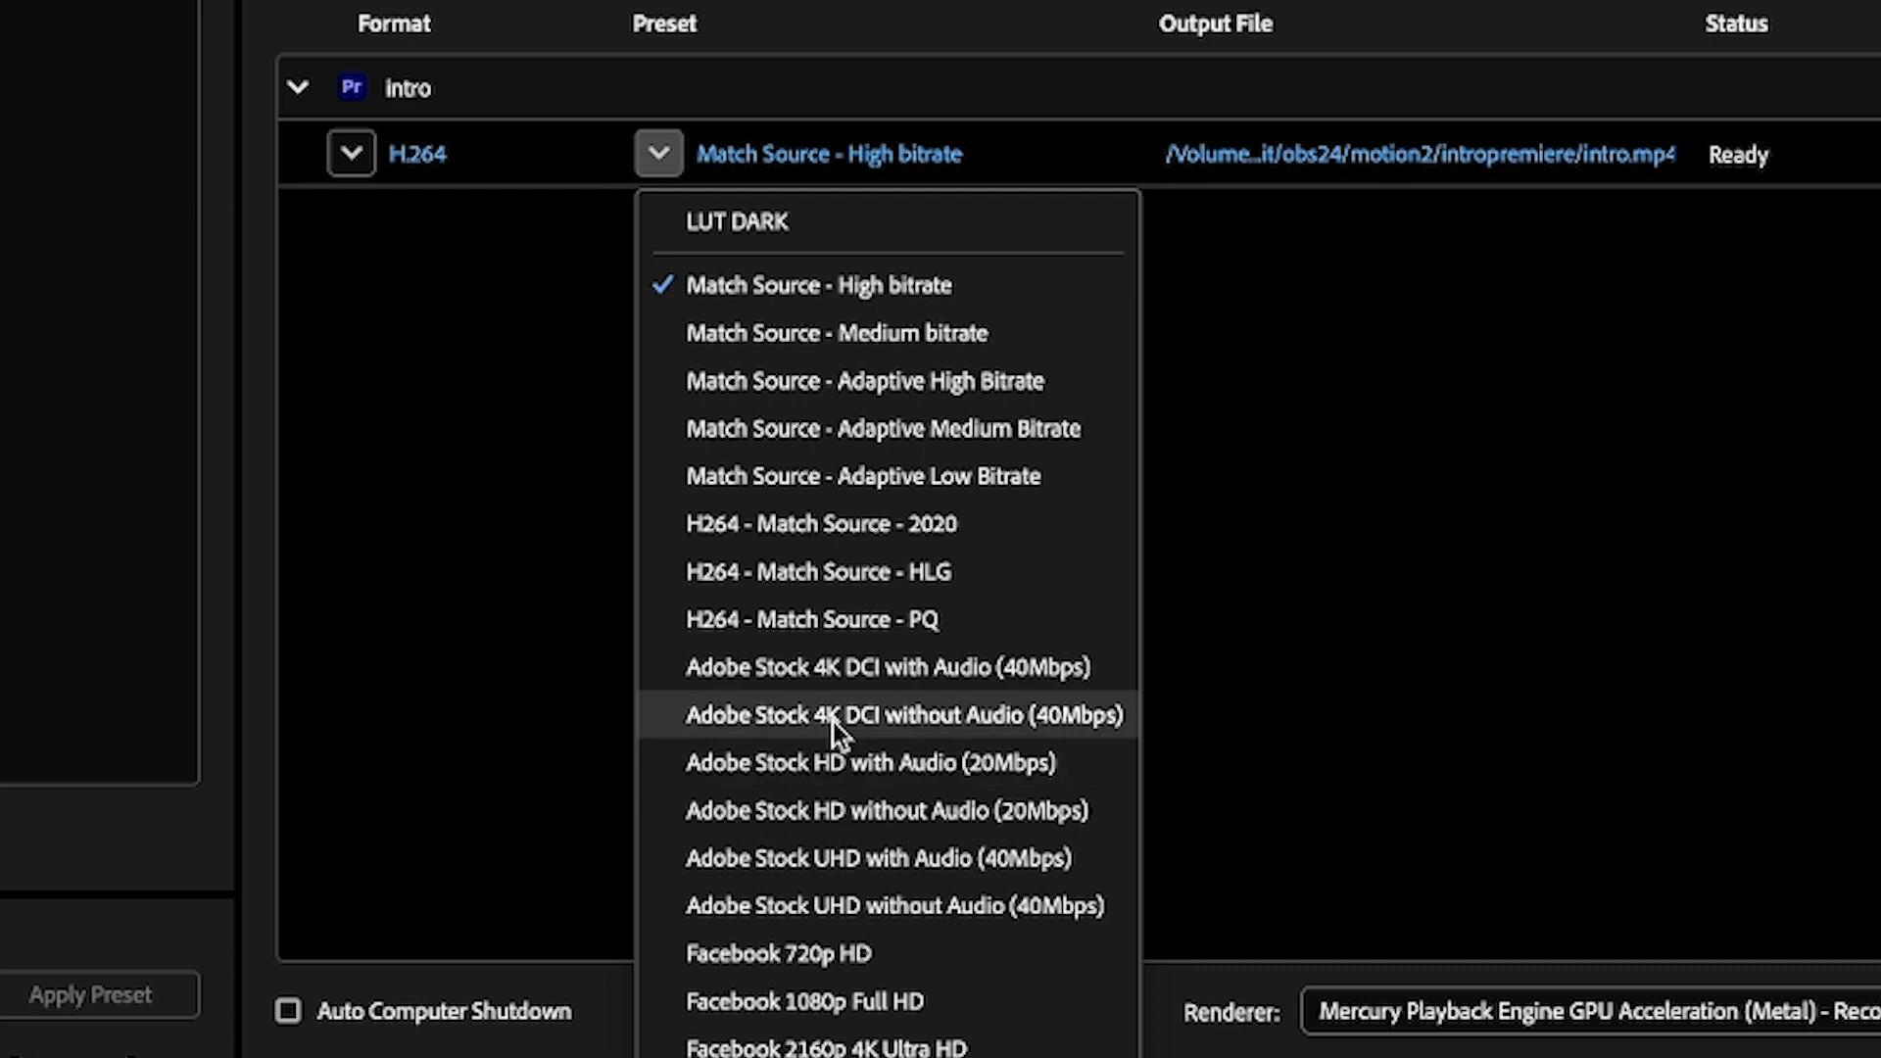
left_click(962, 762)
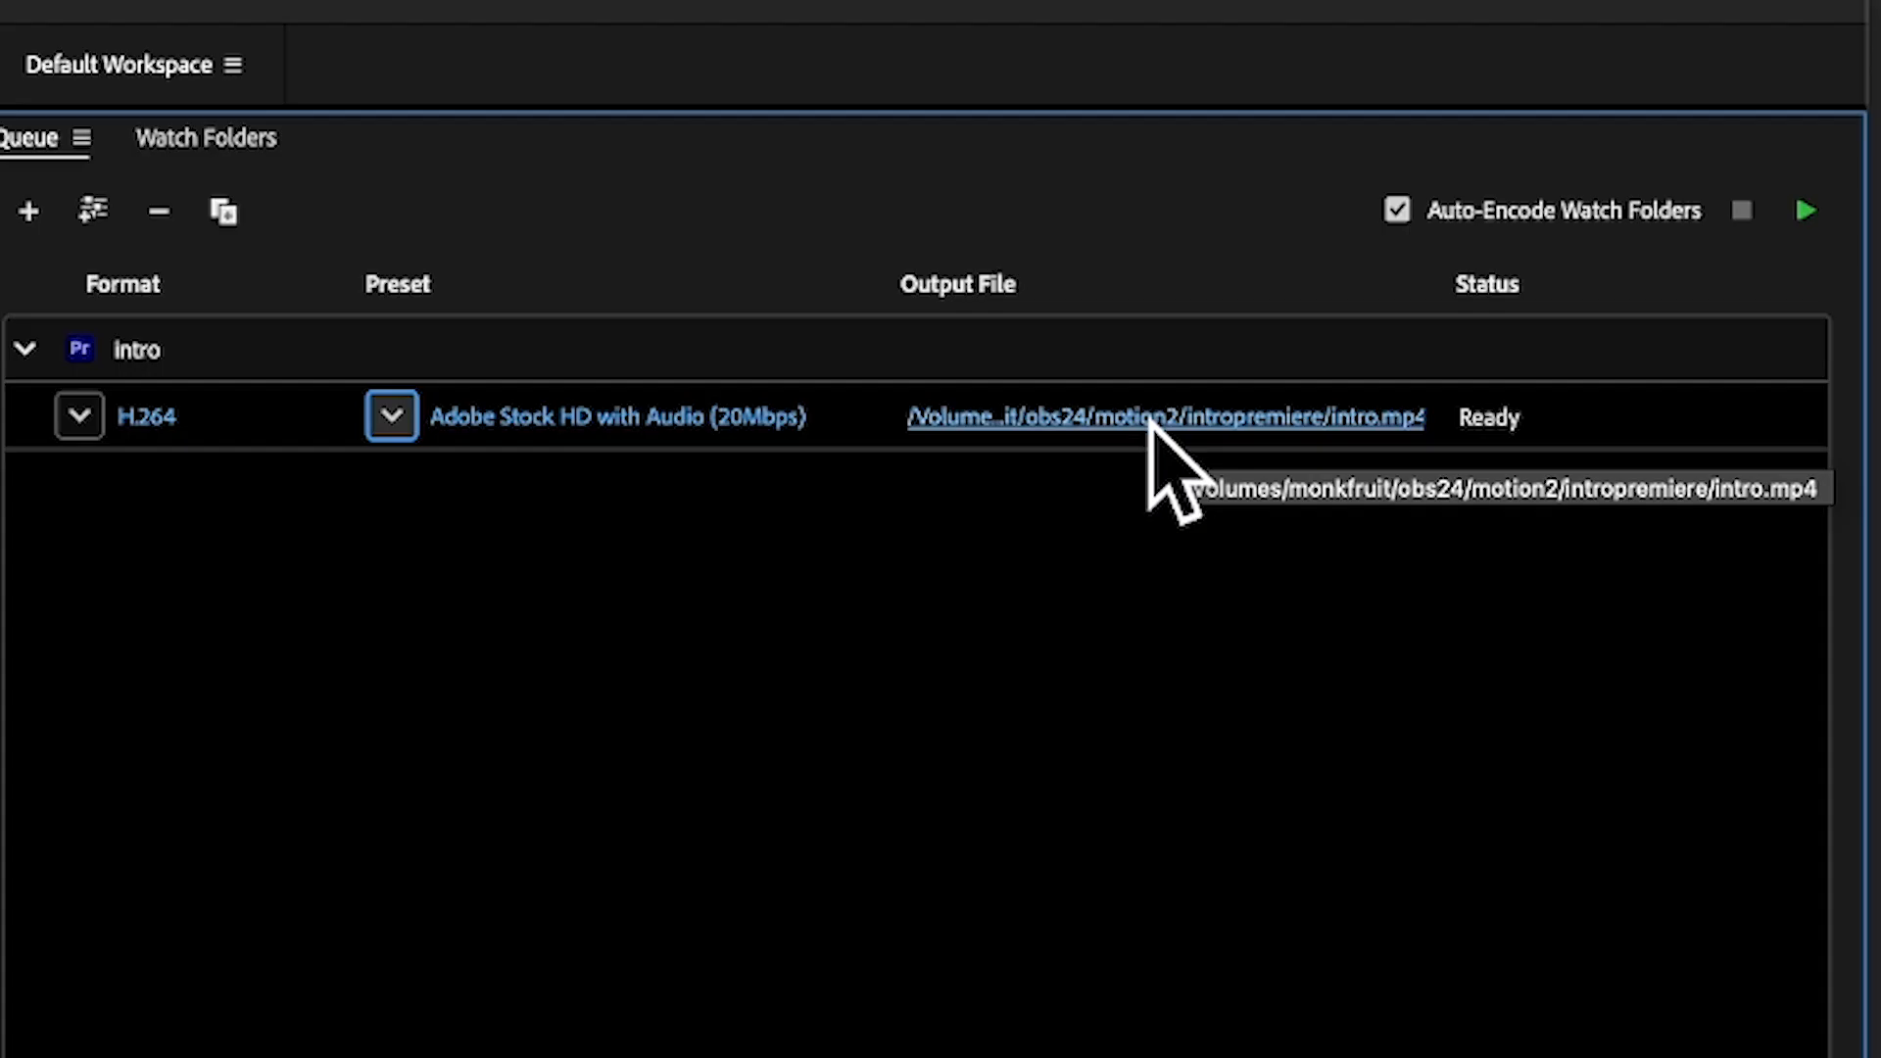
Set the intro export's output file to intro-tempfinal in the intropremiere folder
left_click(1149, 422)
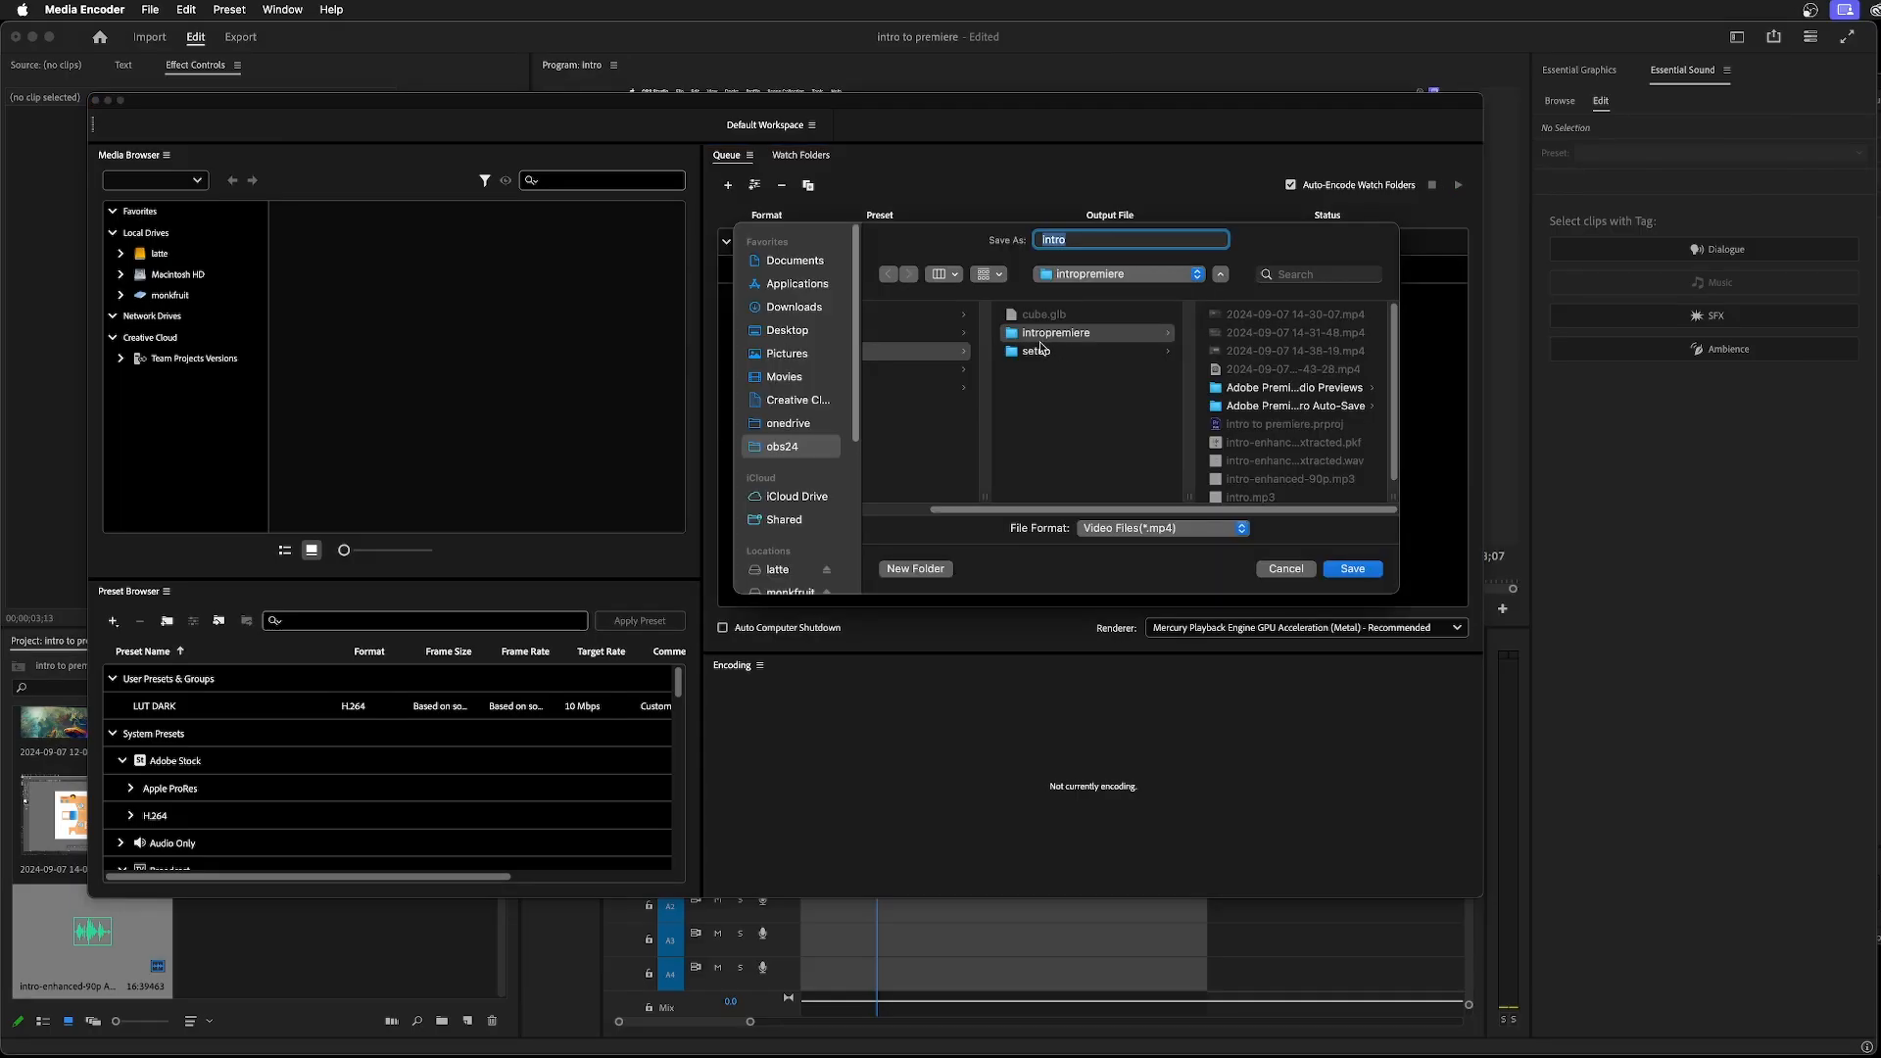
scroll(1009, 455, "left", 5)
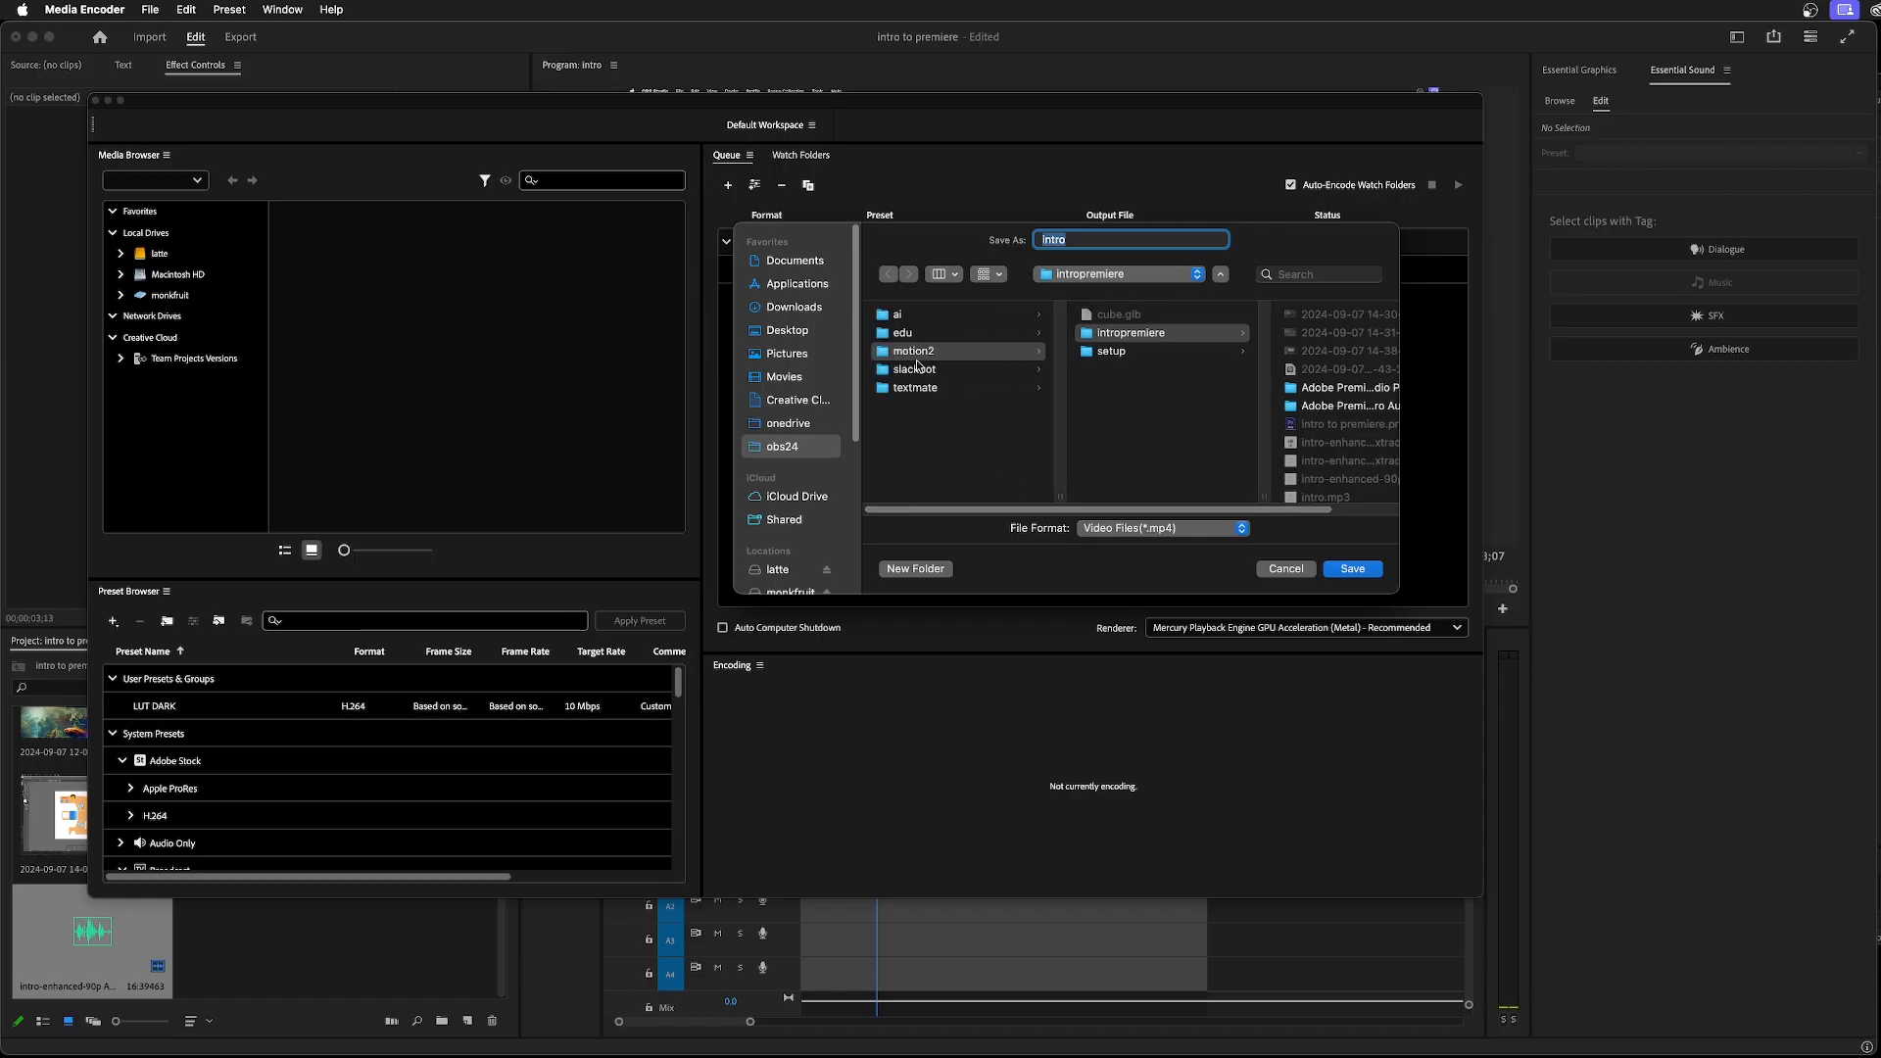
scroll(1188, 506, "right", 3)
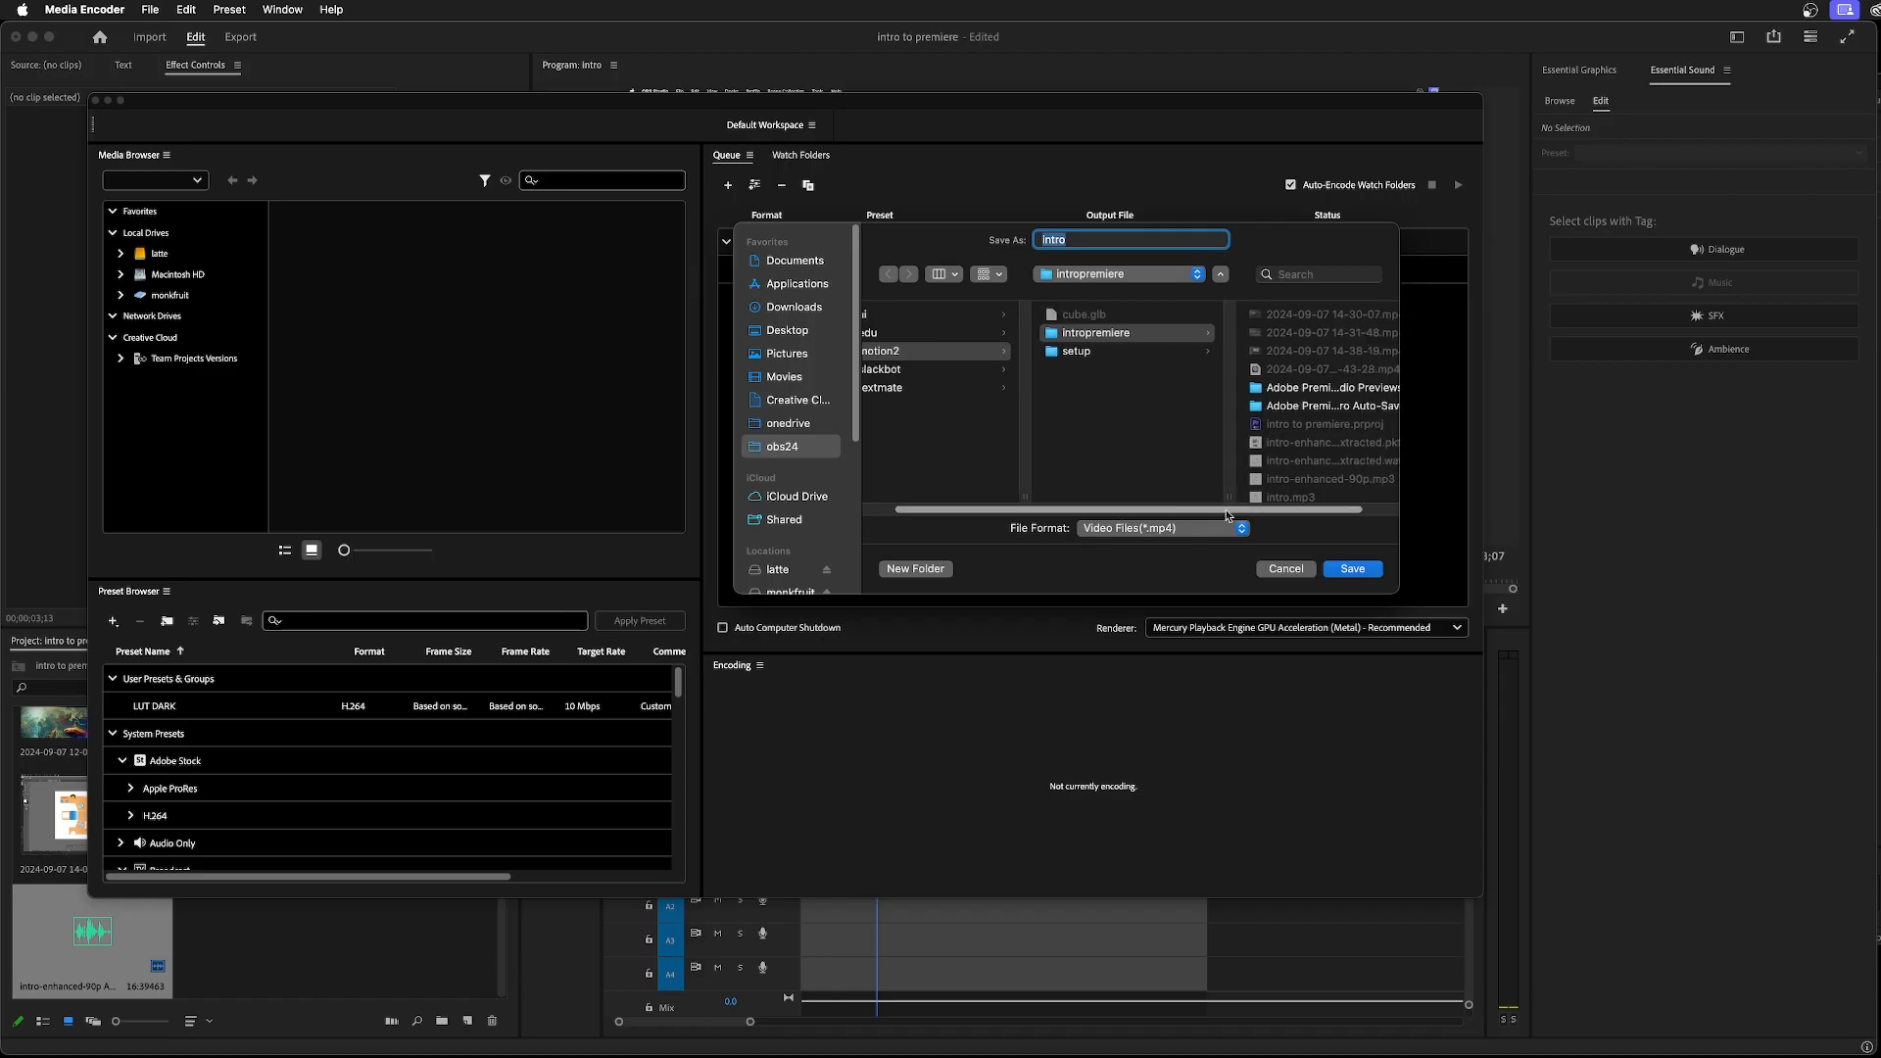
left_click(1118, 238)
type("-tempfinal")
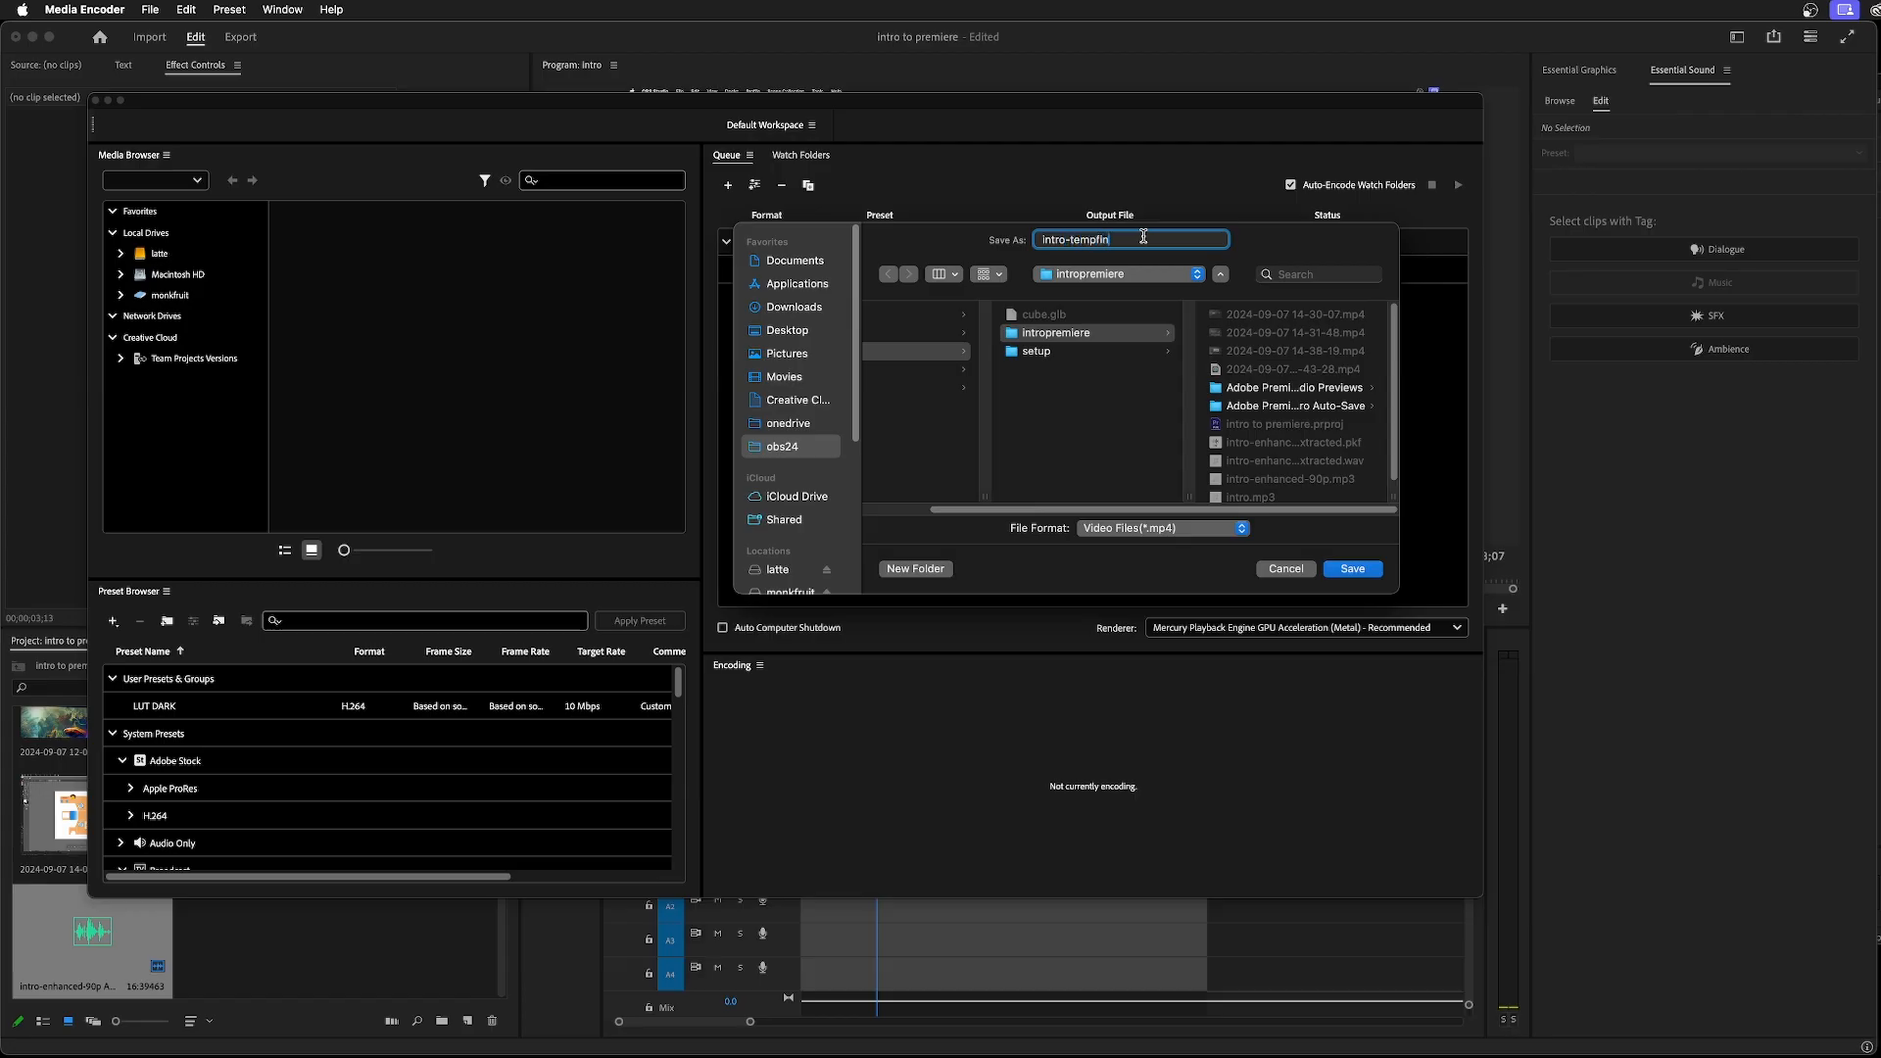
left_click(1352, 569)
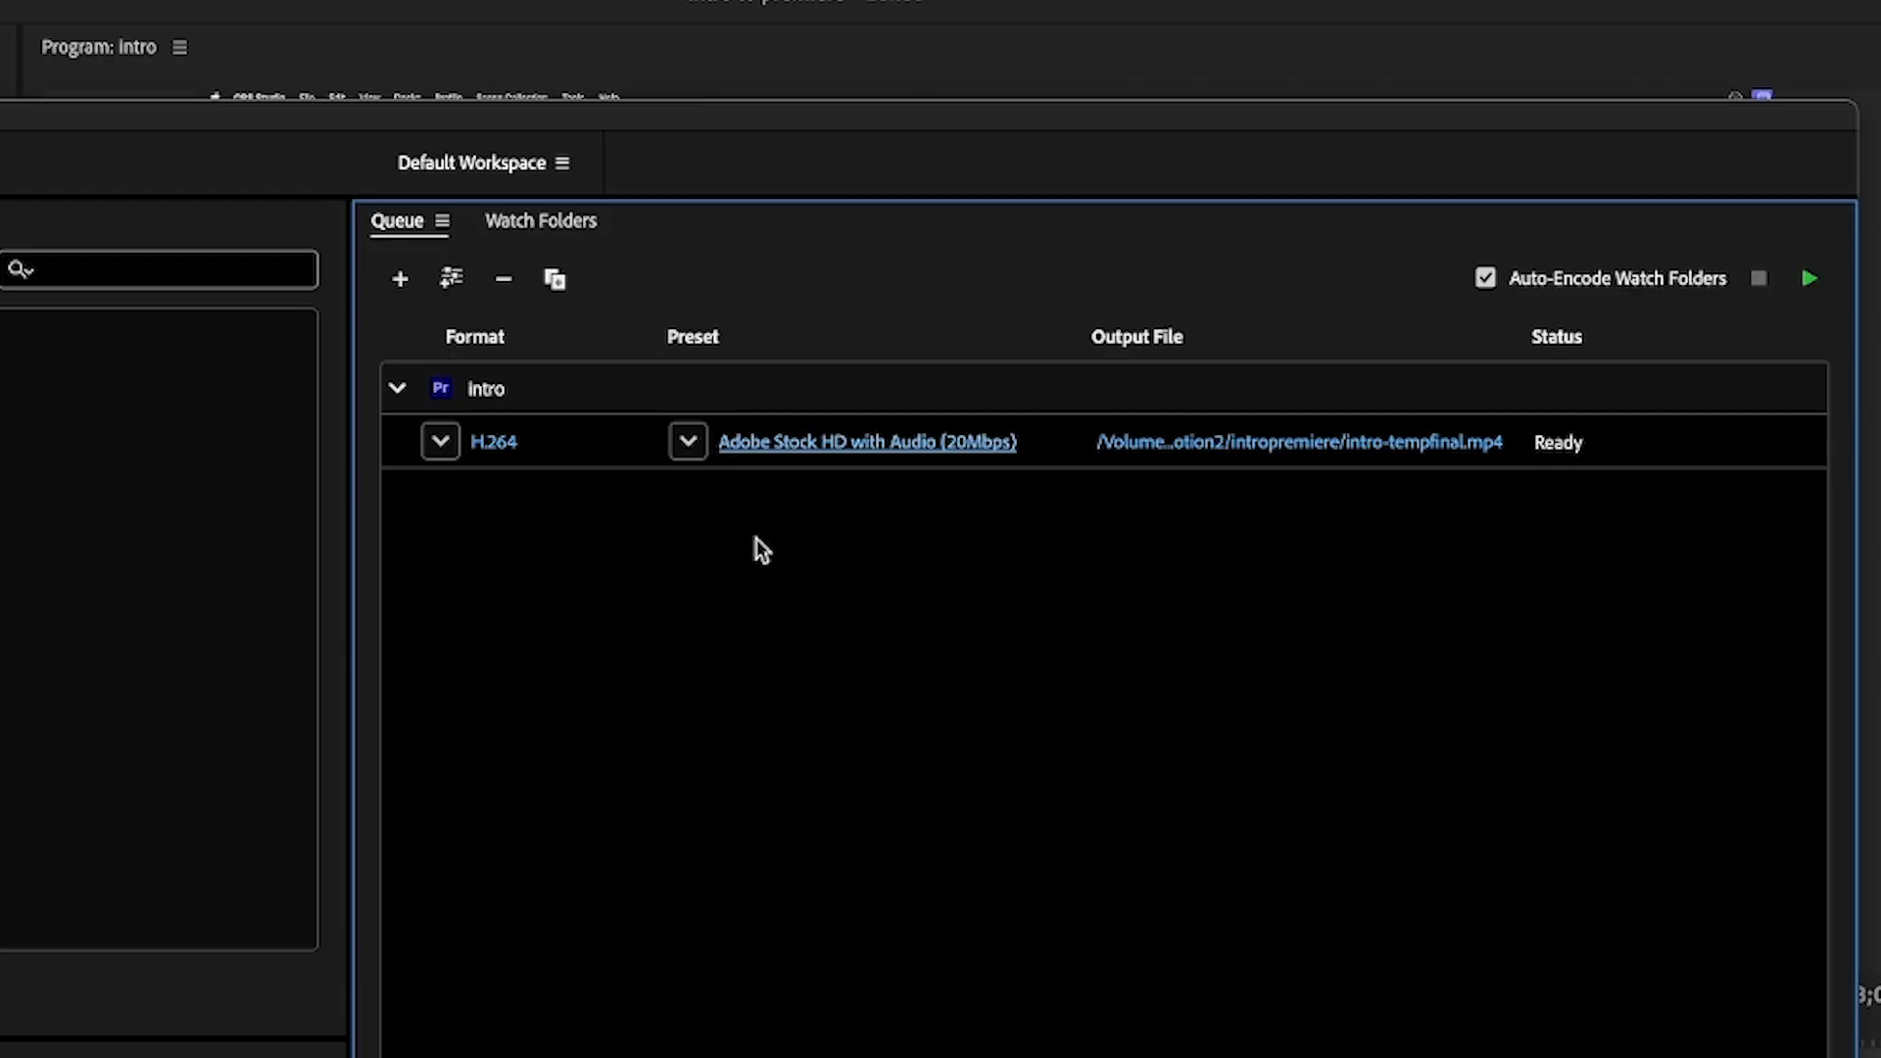
Open the export settings of the intro queue item and match its video settings to the source
left_click(822, 446)
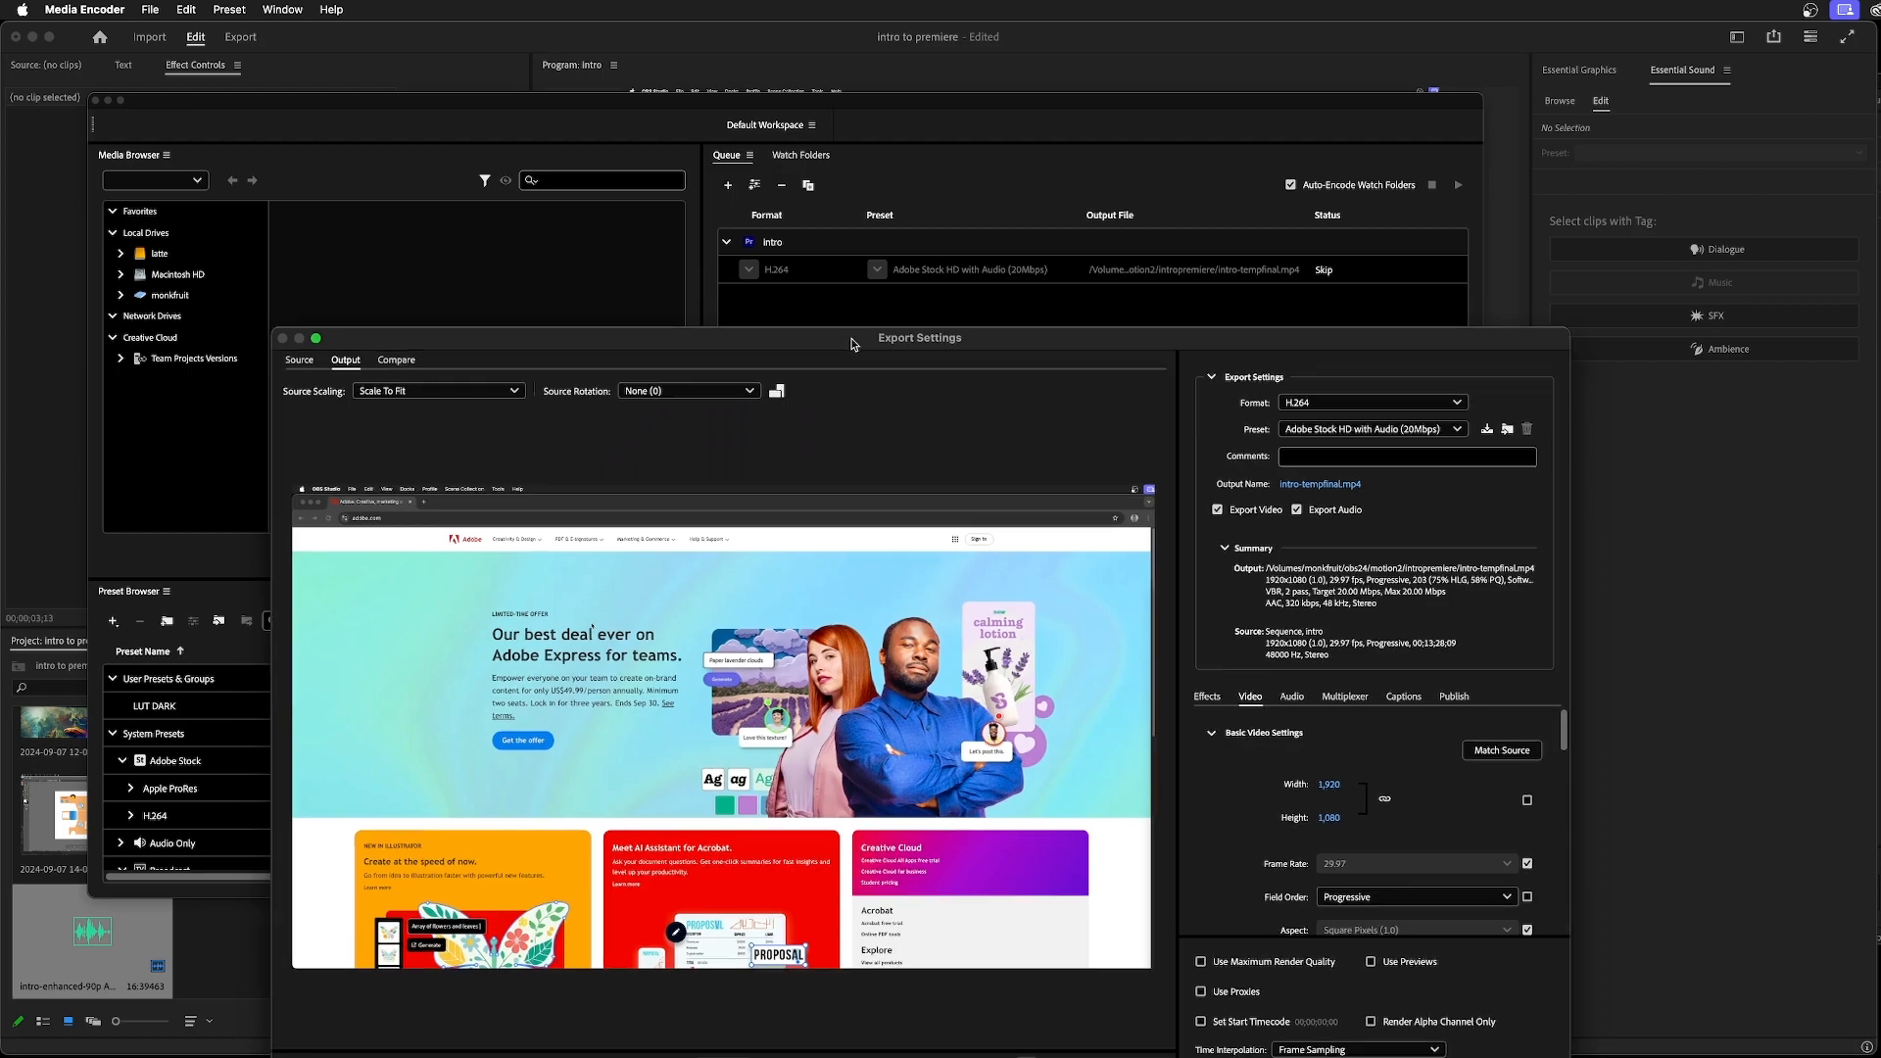
left_click_drag(852, 345, 635, 151)
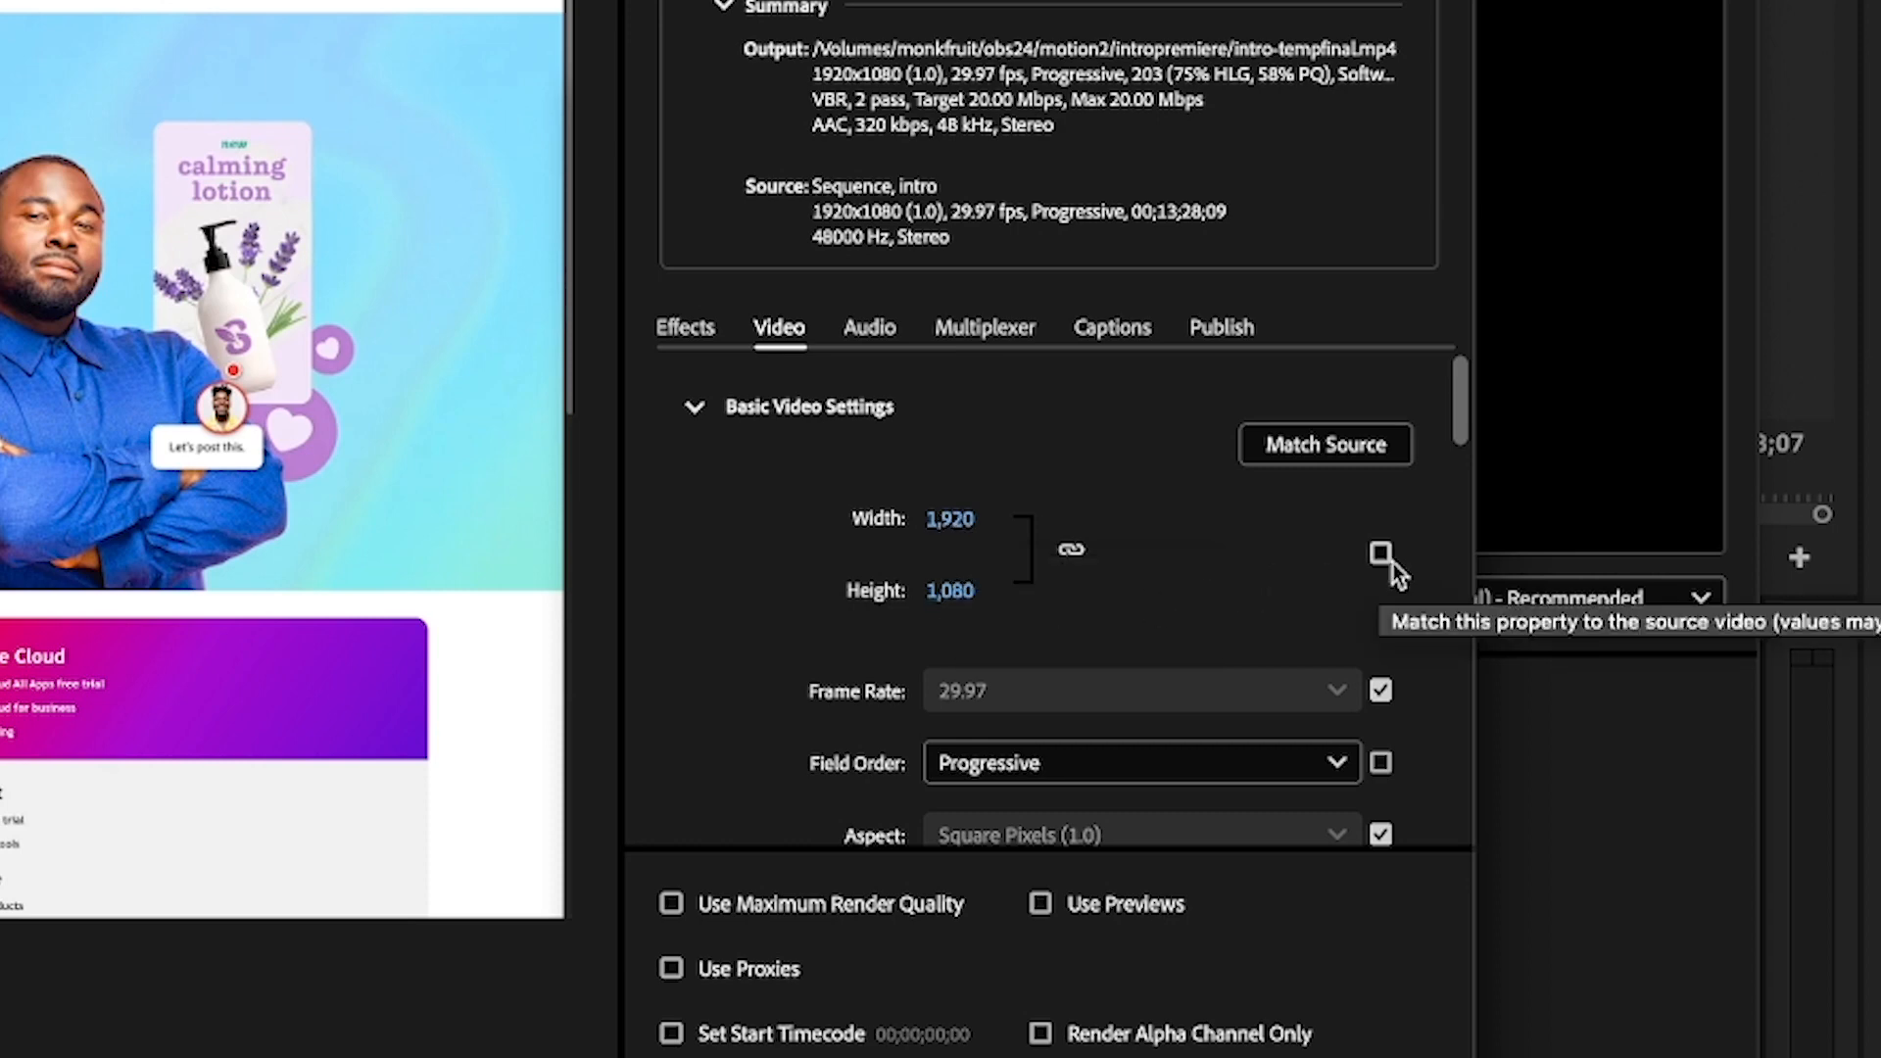
left_click(1324, 449)
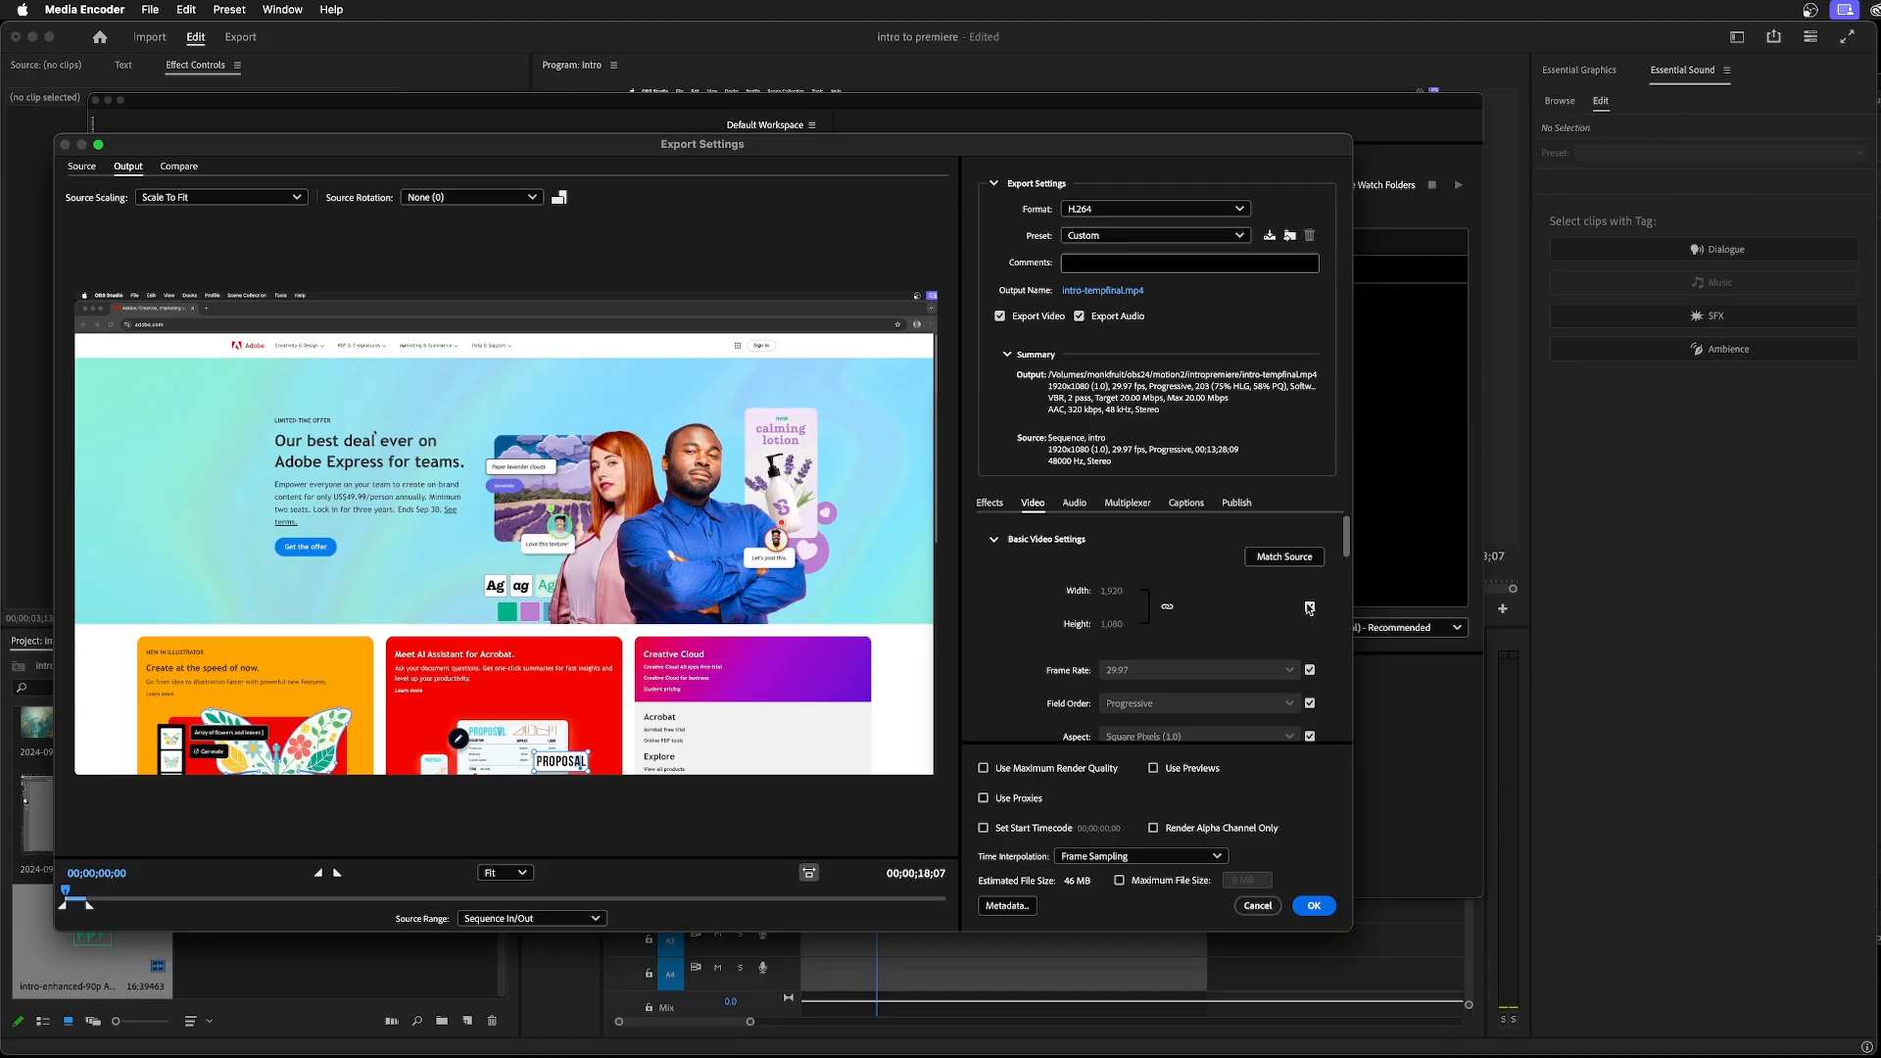
Stop matching the frame size to the source, unlink width and height, and set the height to 1920
left_click(1381, 554)
left_click(1167, 607)
left_click(1115, 625)
type("1920")
key("Return")
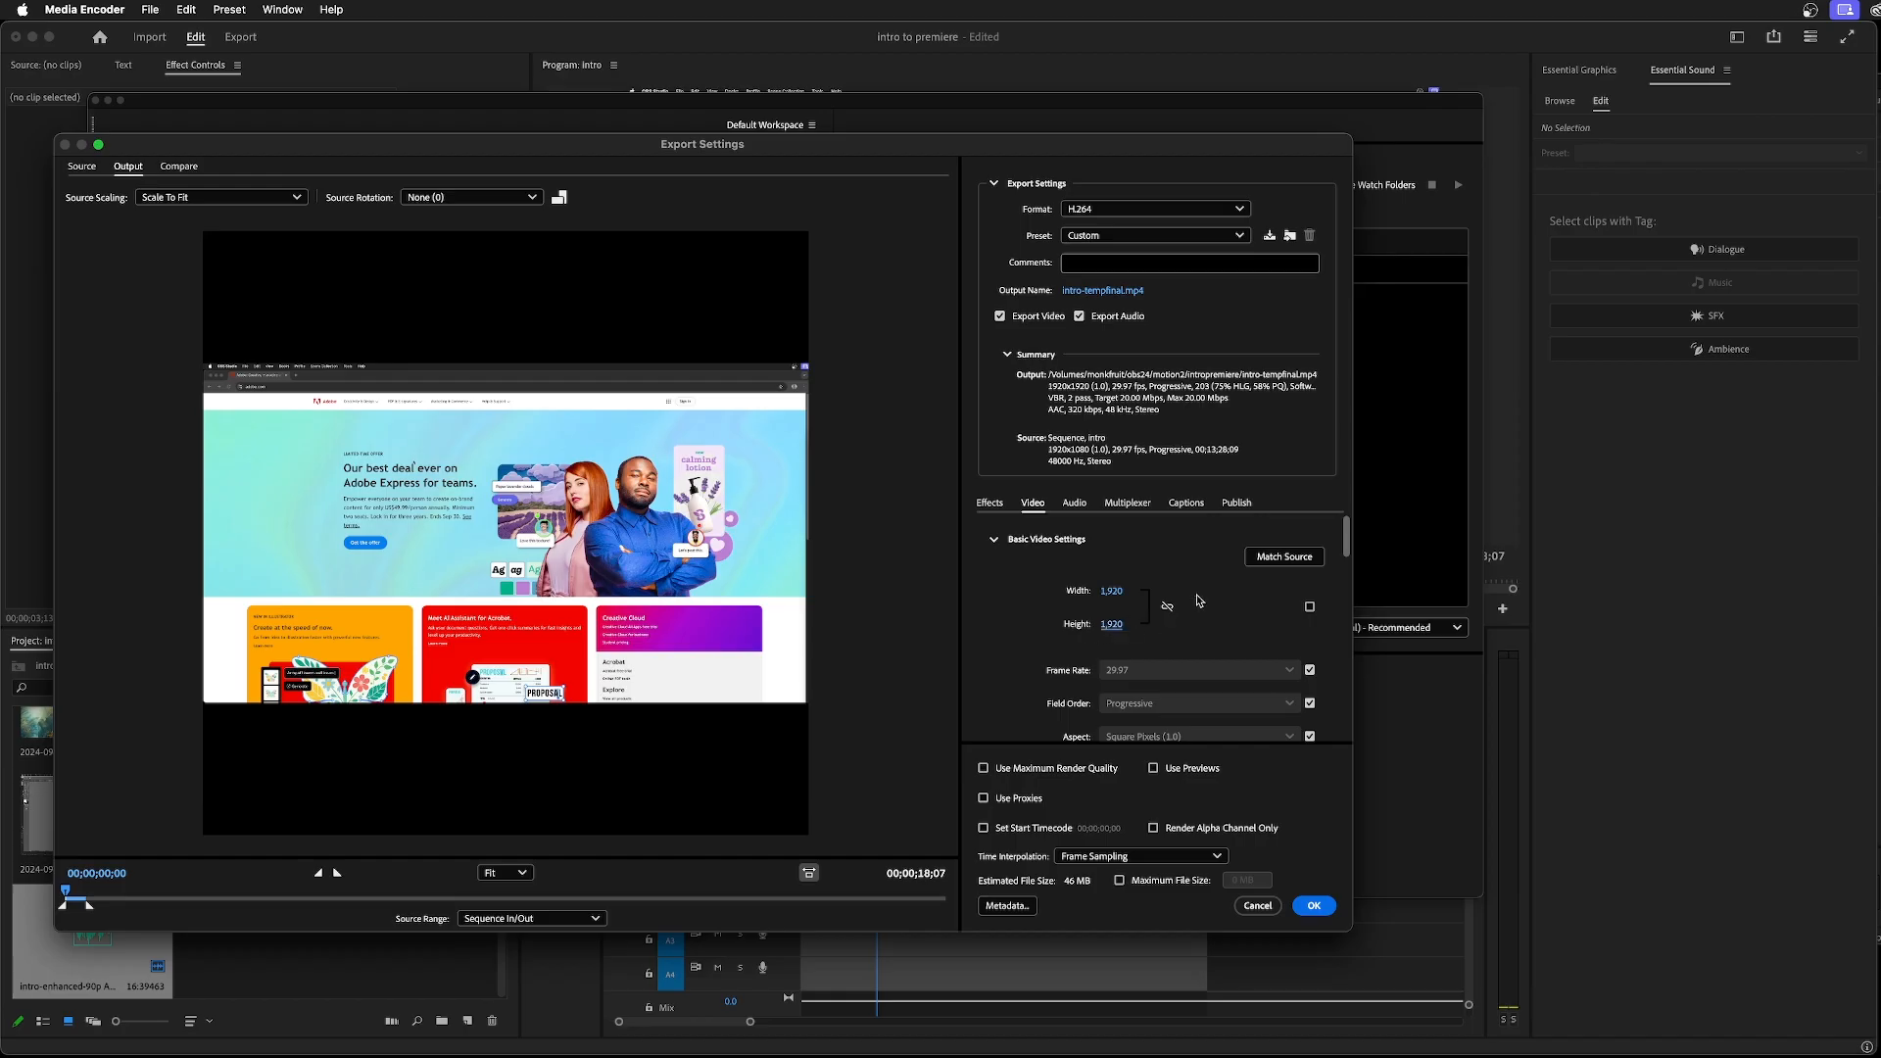
Match all video settings to the source again and apply the export settings
left_click(1284, 557)
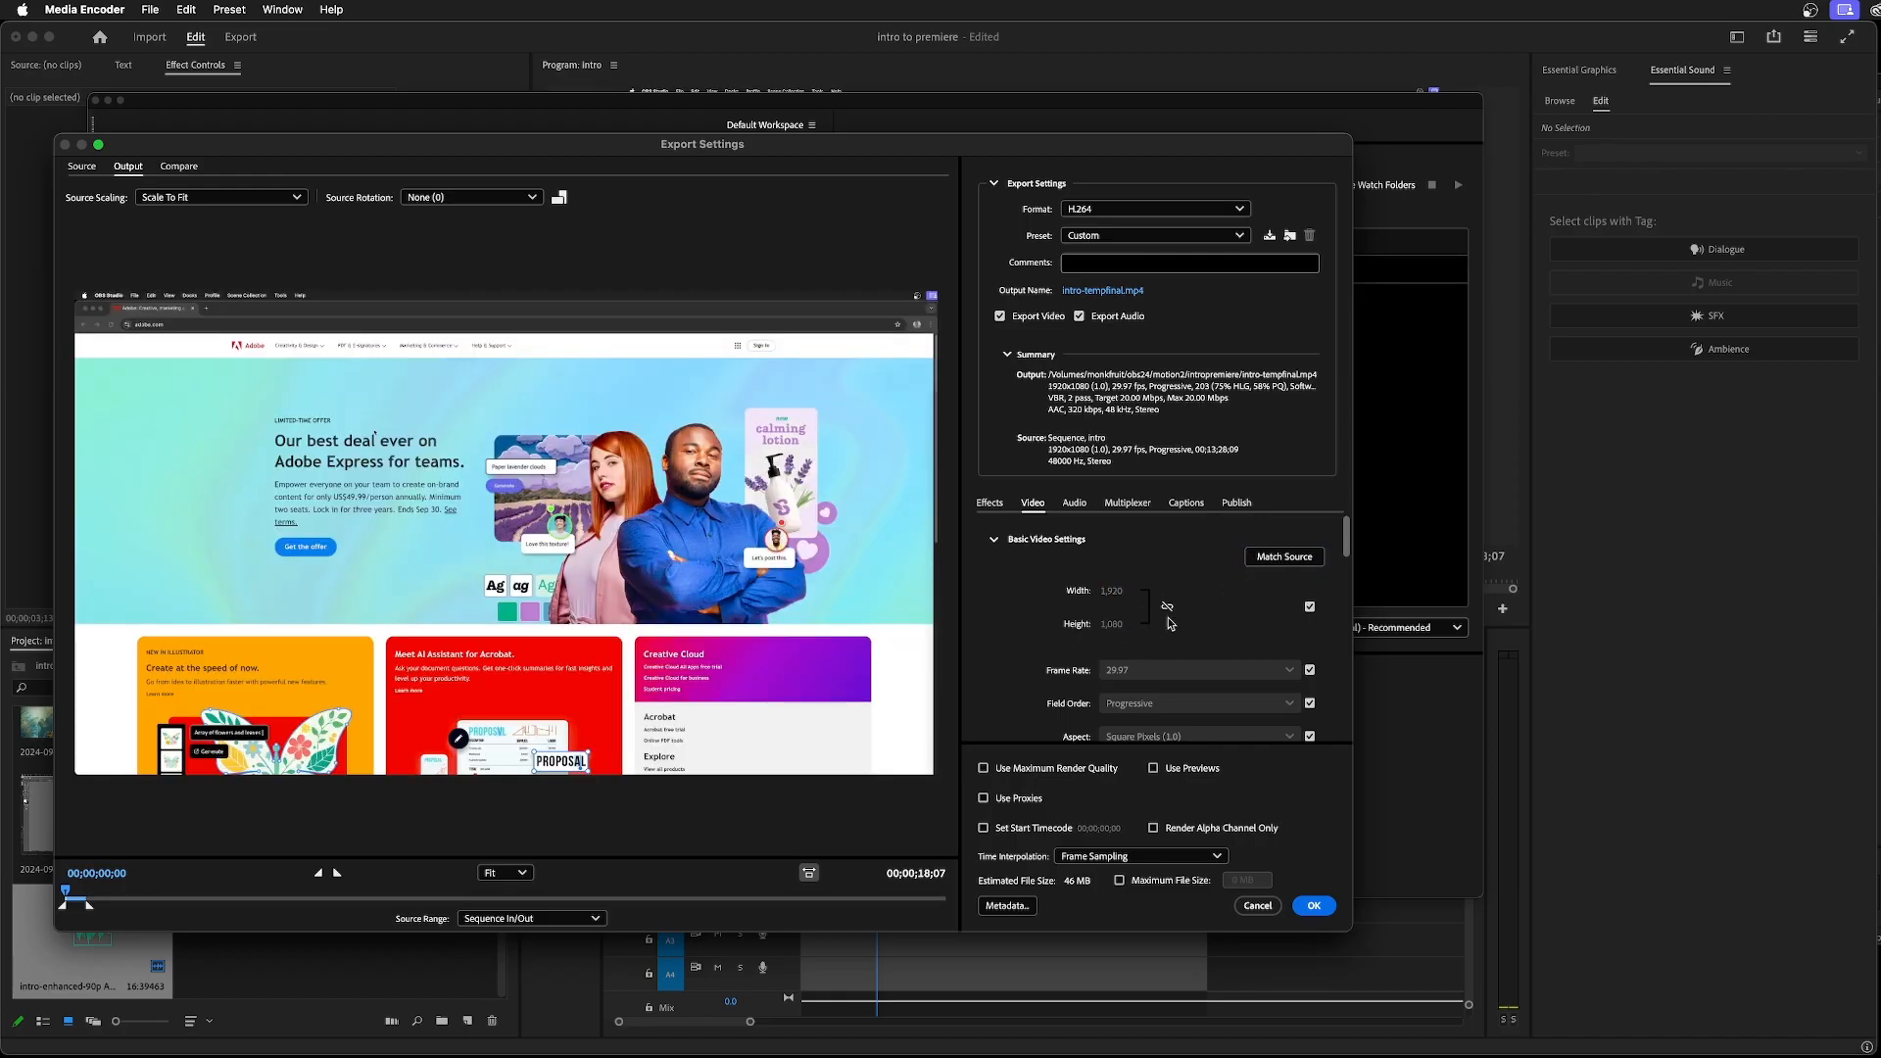
left_click(1313, 904)
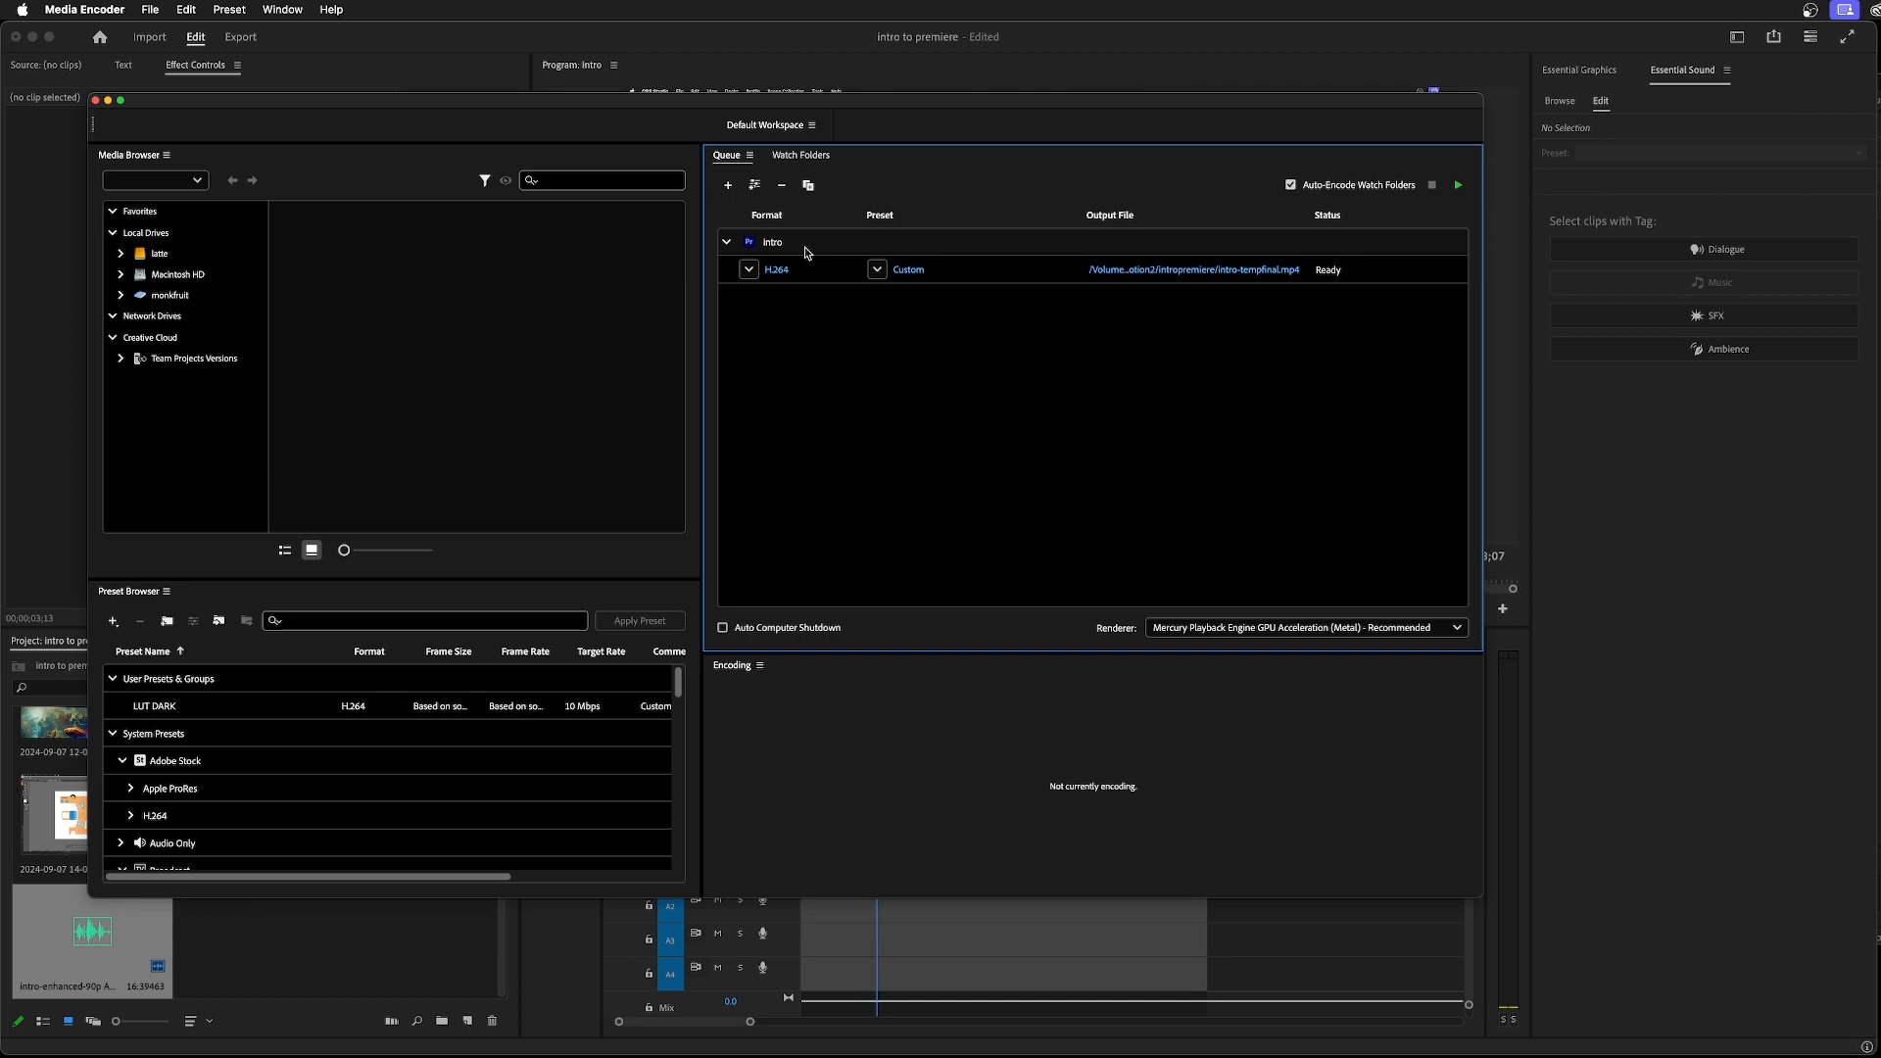
Duplicate the intro queue item and set the copy's frame size to 1280 by 720, unmatched from the source
key("super+d")
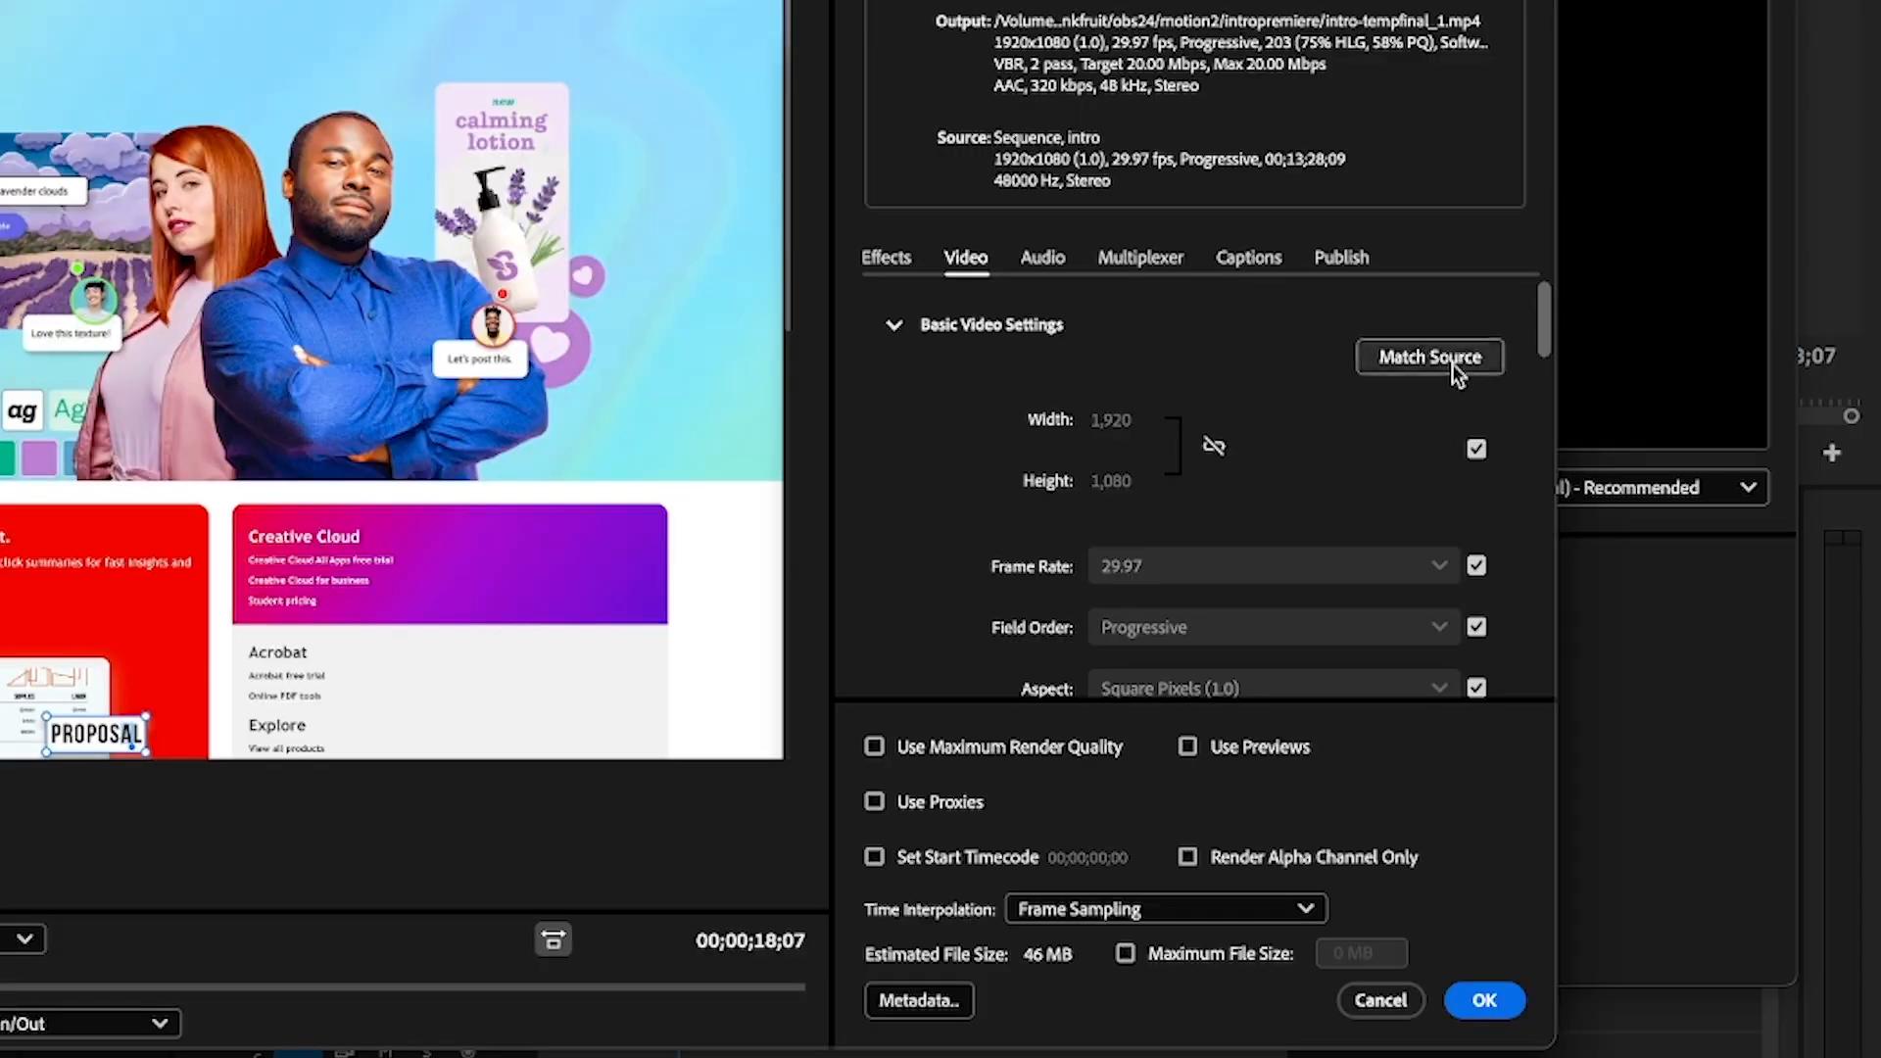
left_click(1476, 449)
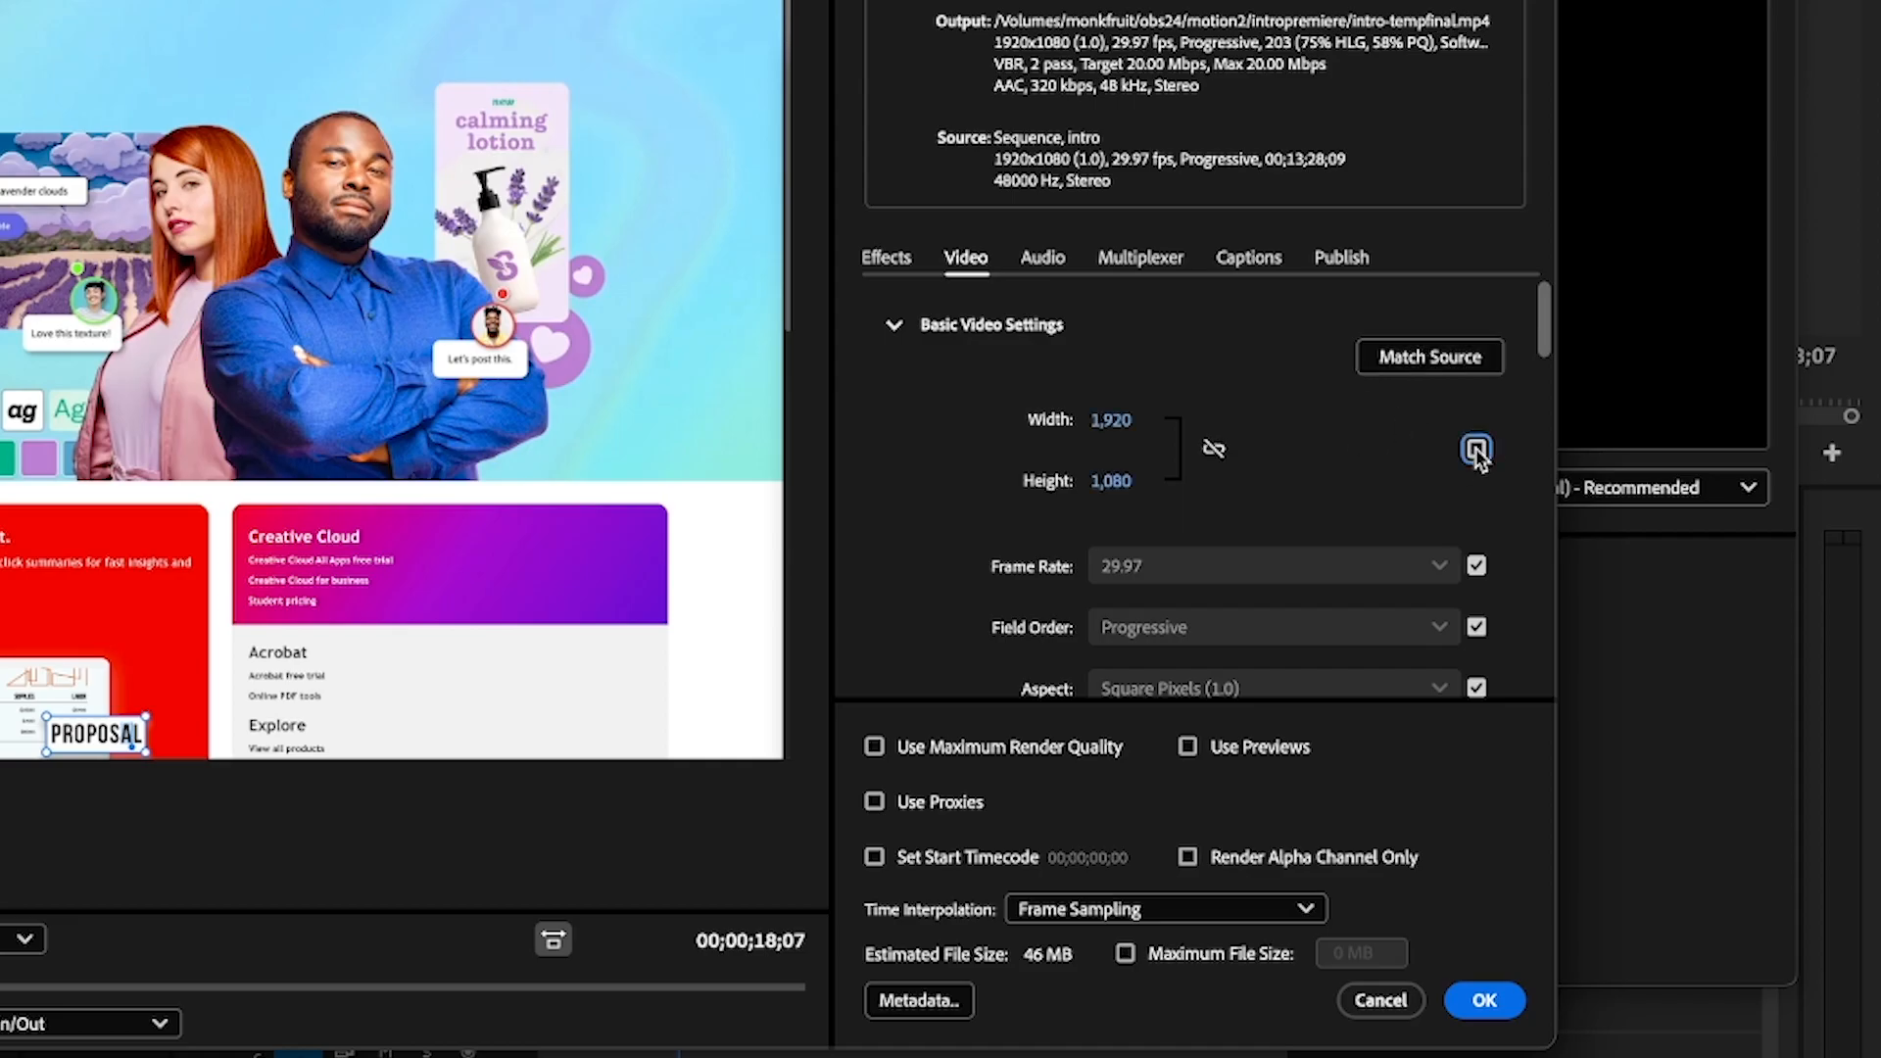
left_click(1158, 422)
type("1280")
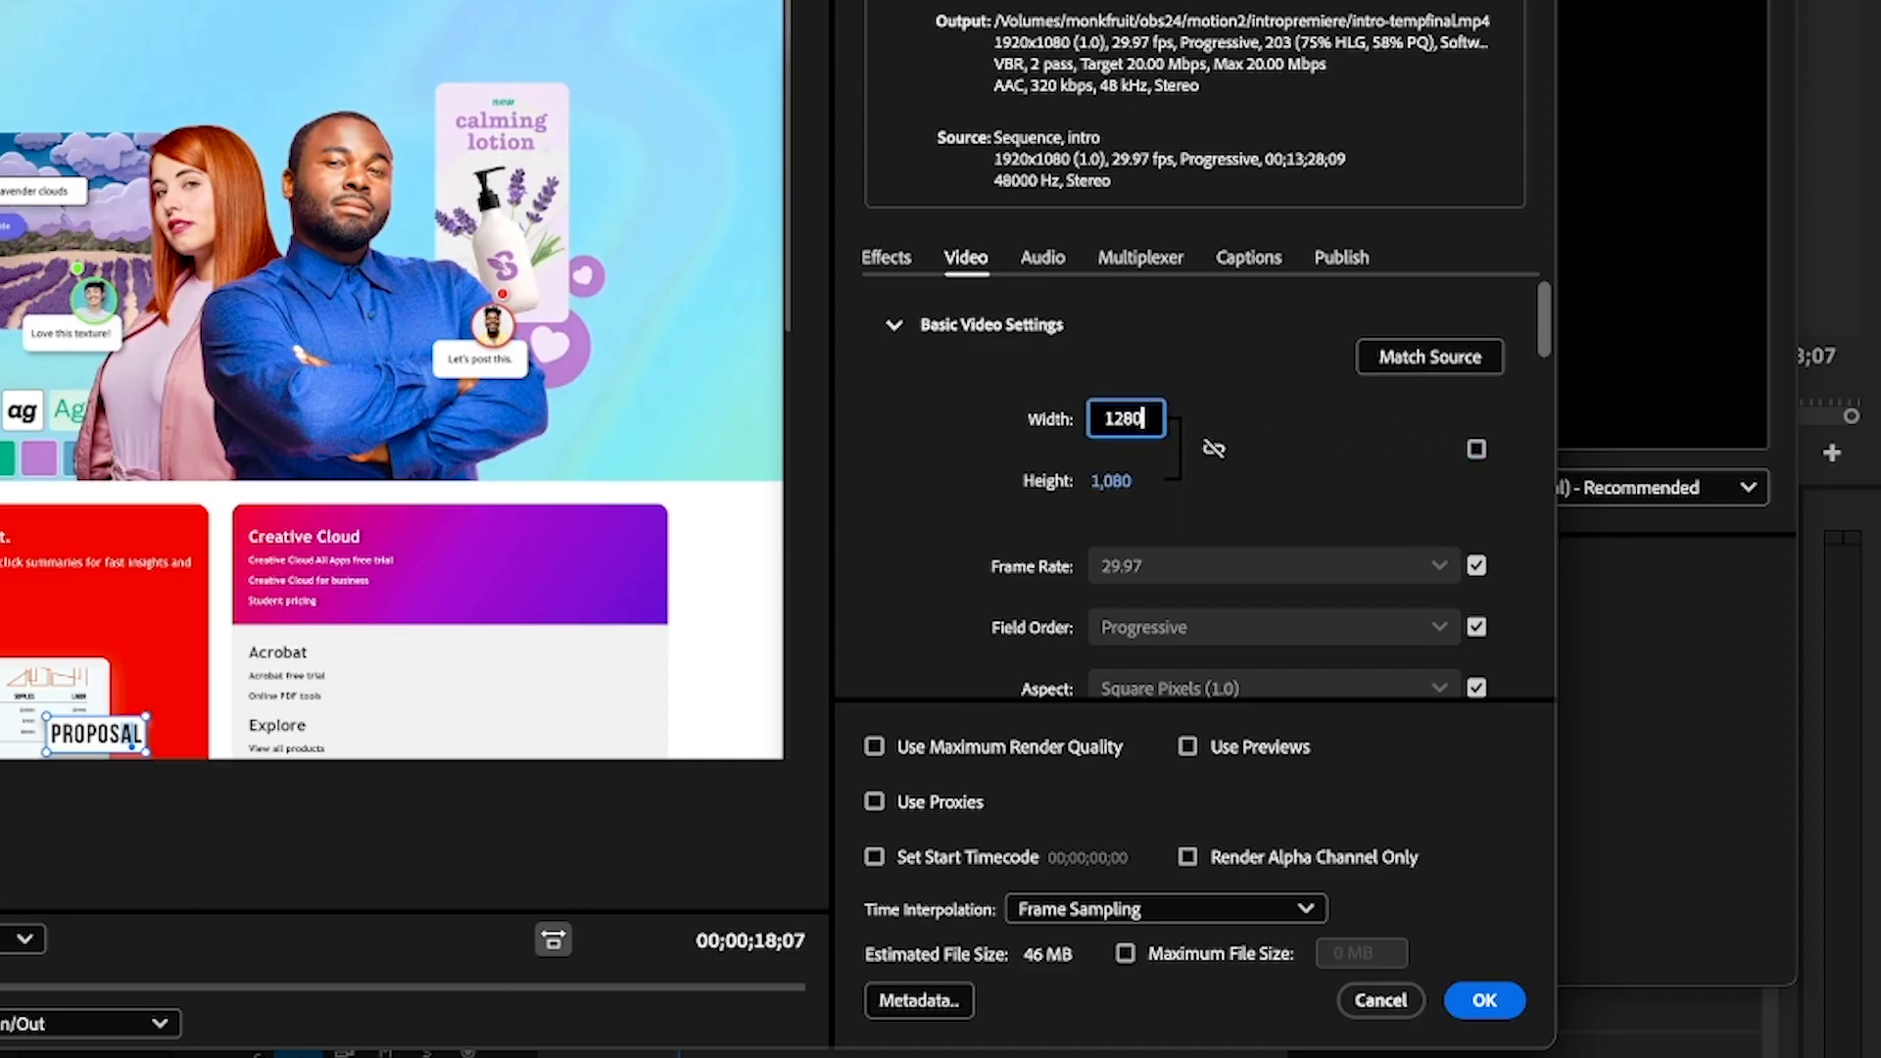
key("Return")
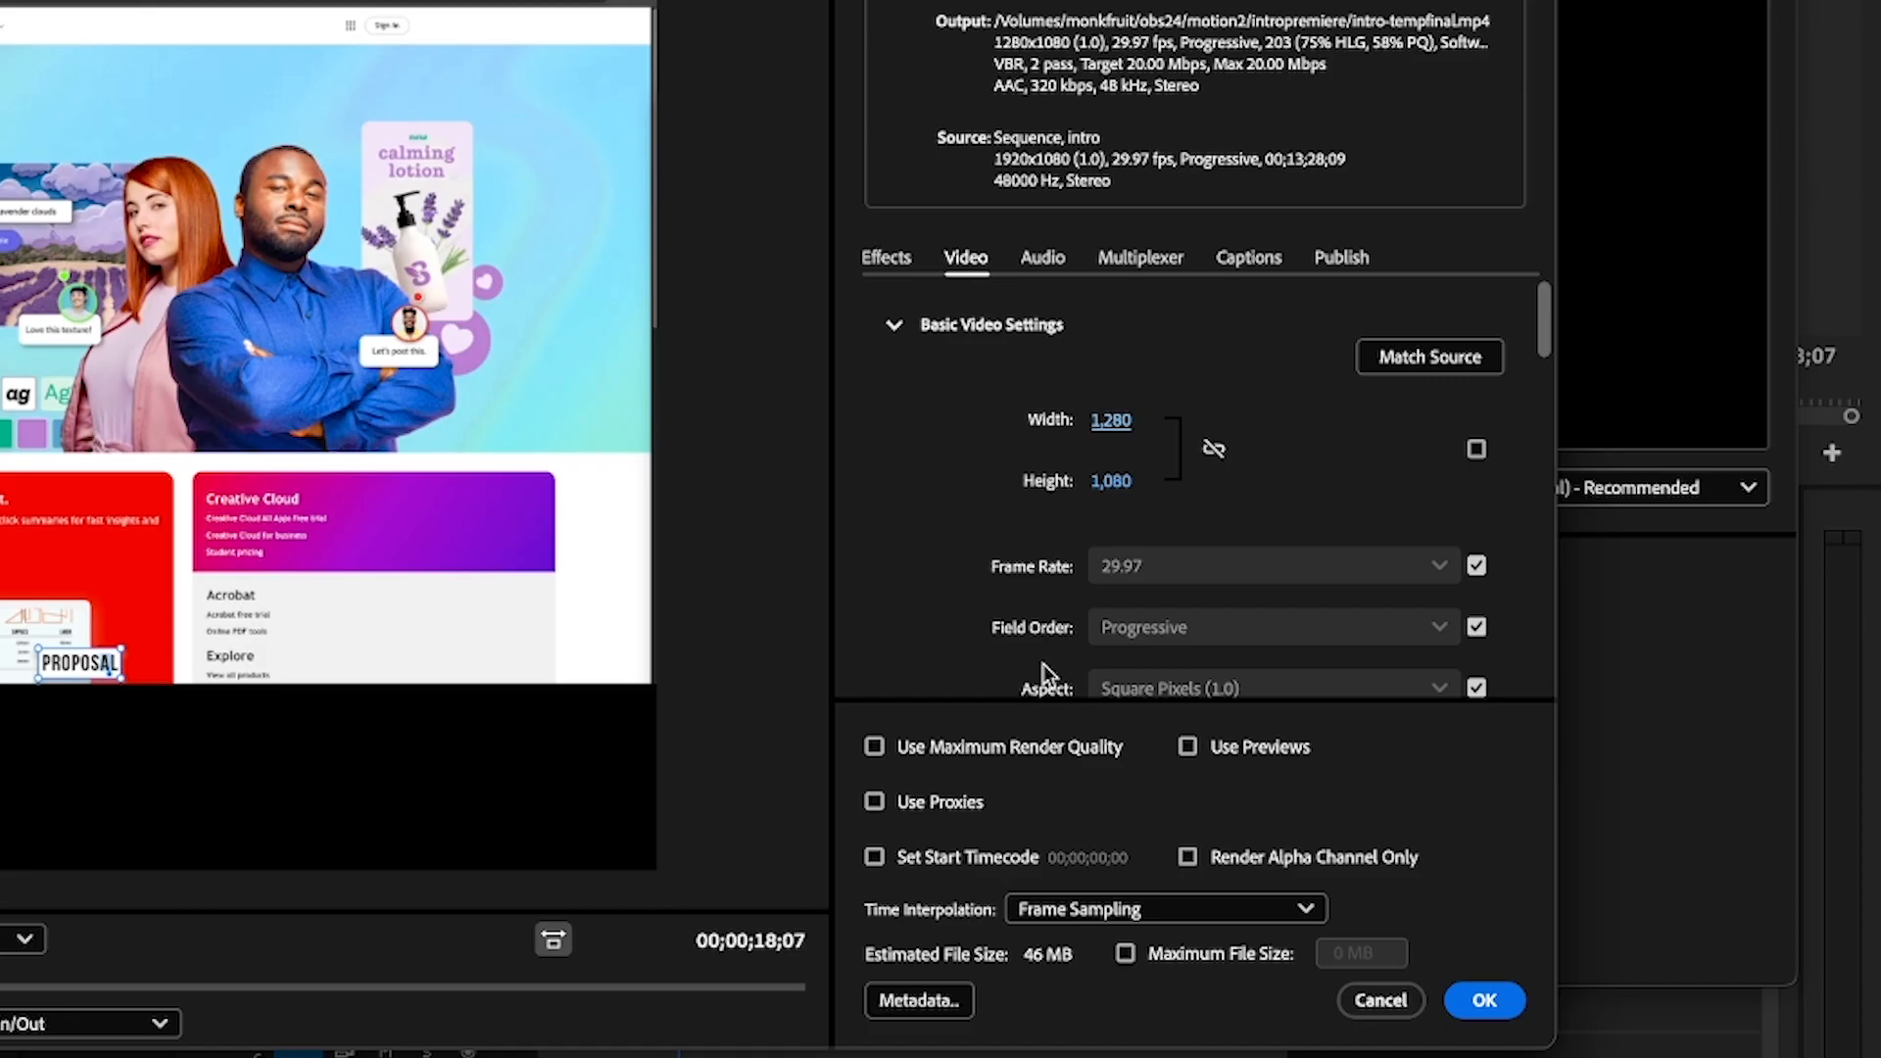
left_click(1215, 449)
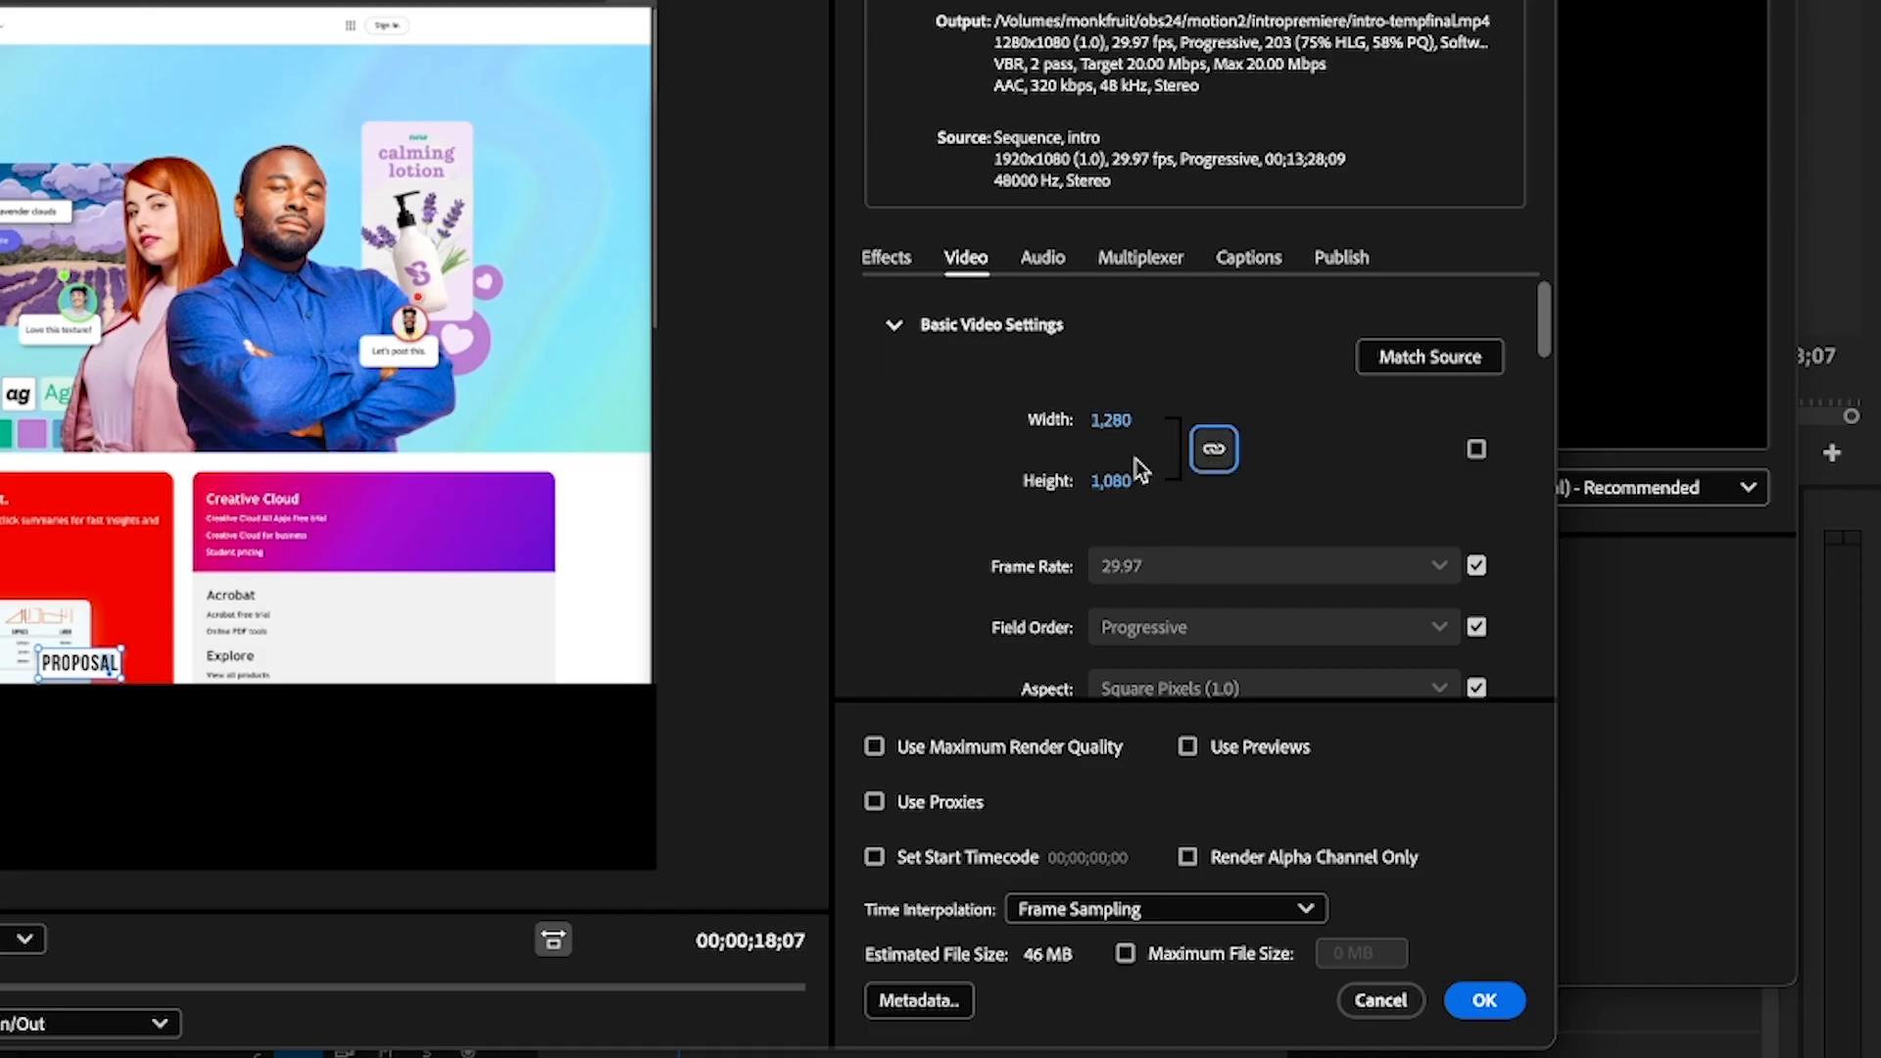
left_click(1148, 483)
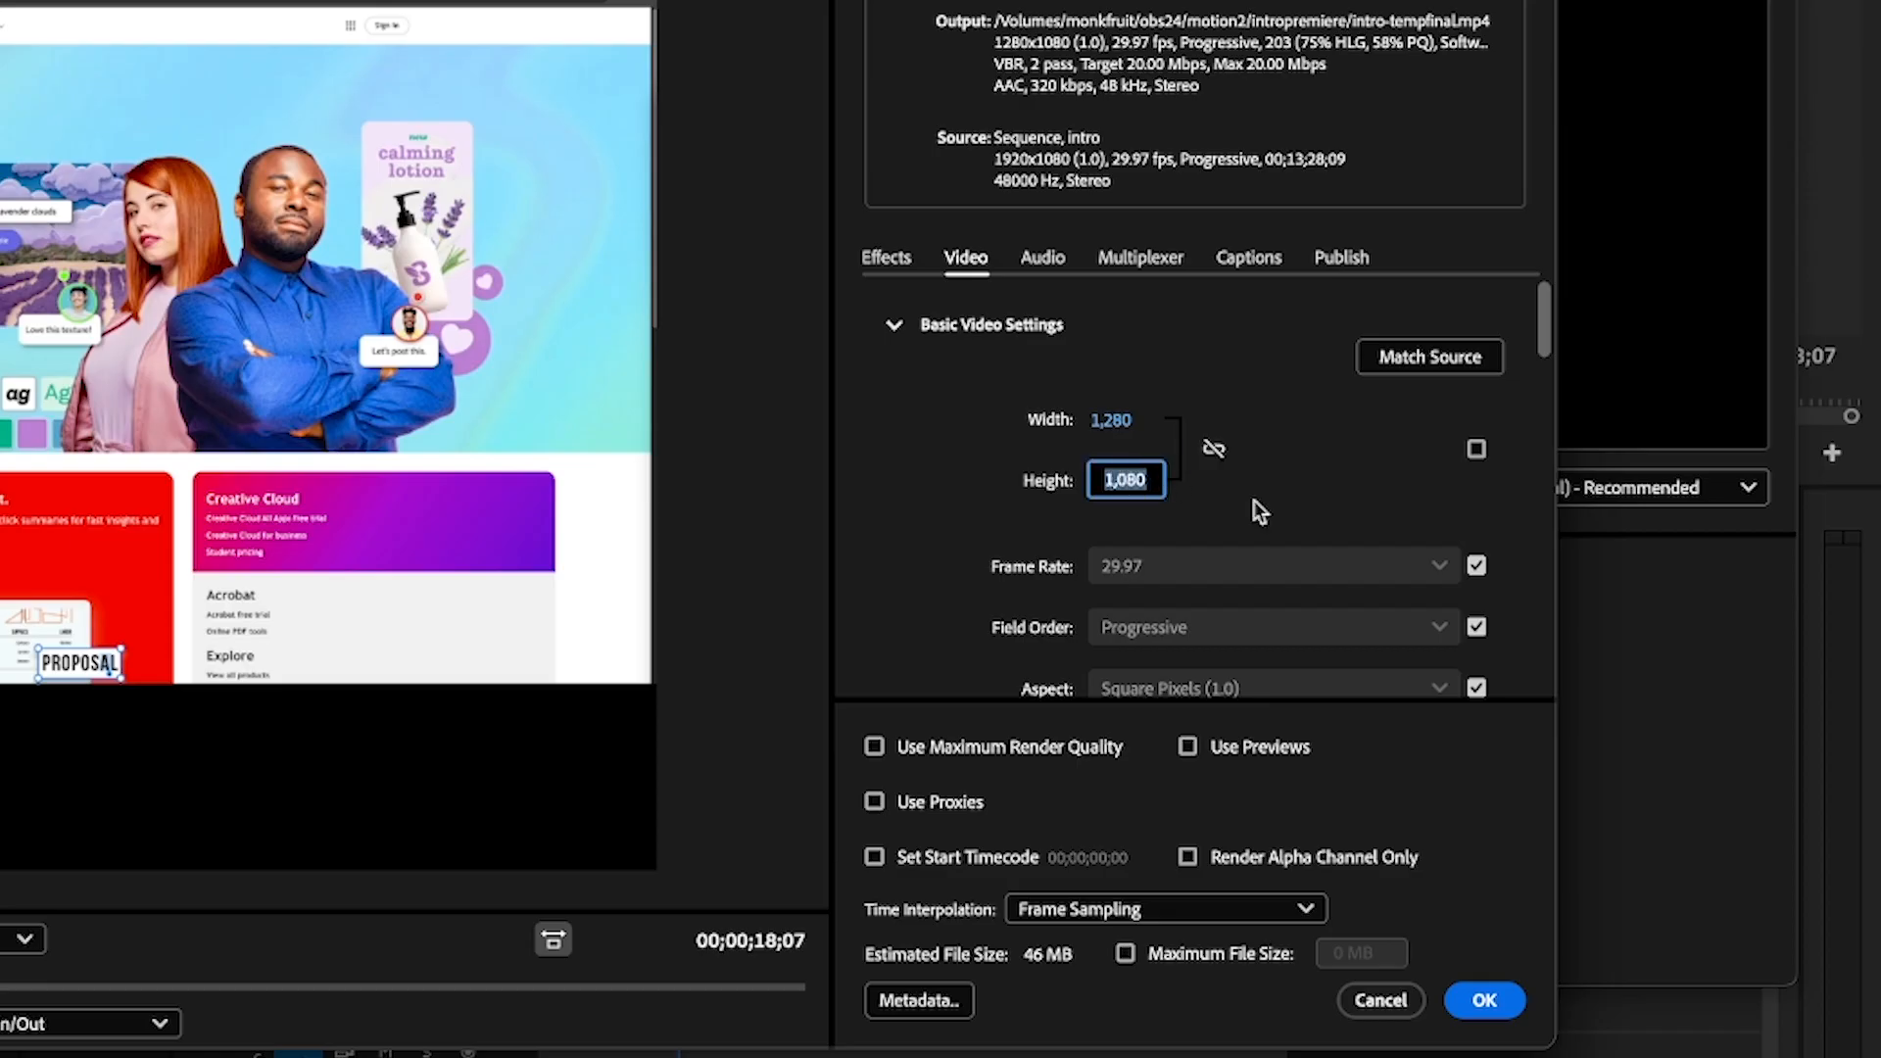
type("720")
key("Return")
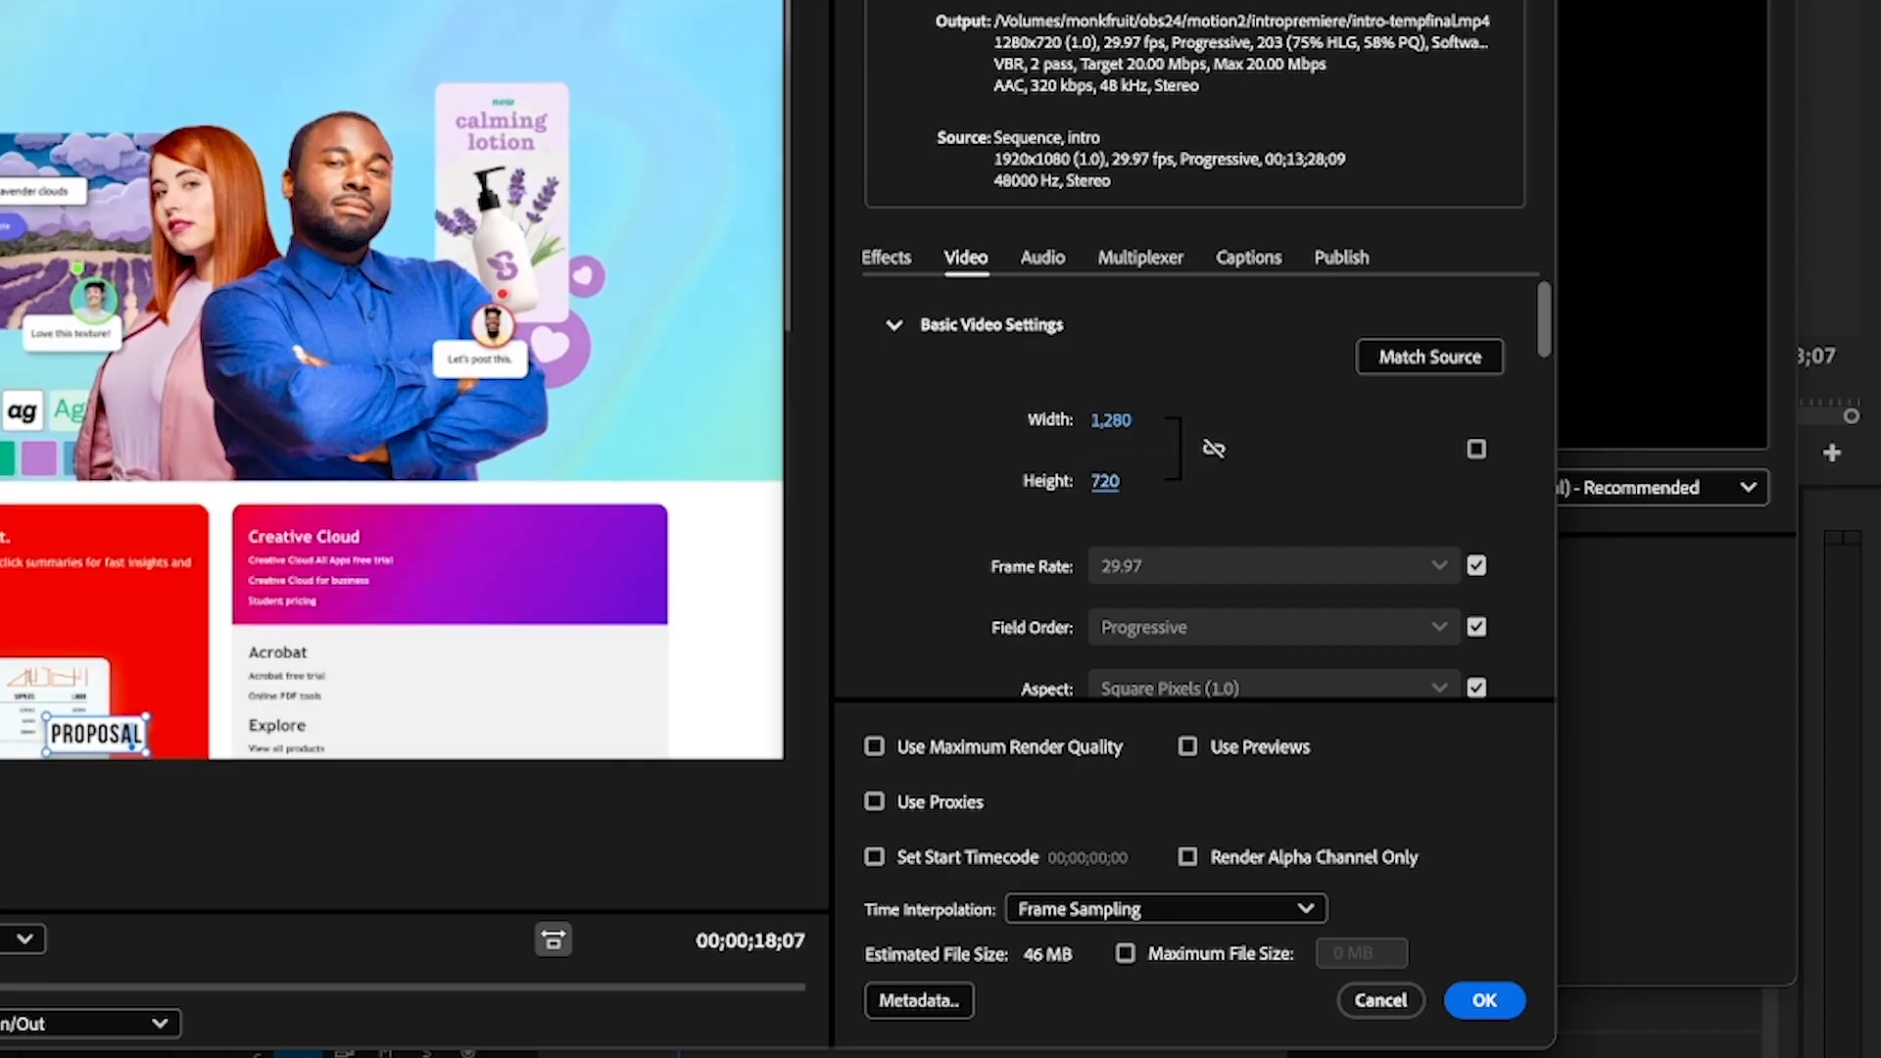
Link the copy's width and height, and change the width to 1920 and back to 1280
left_click(1213, 455)
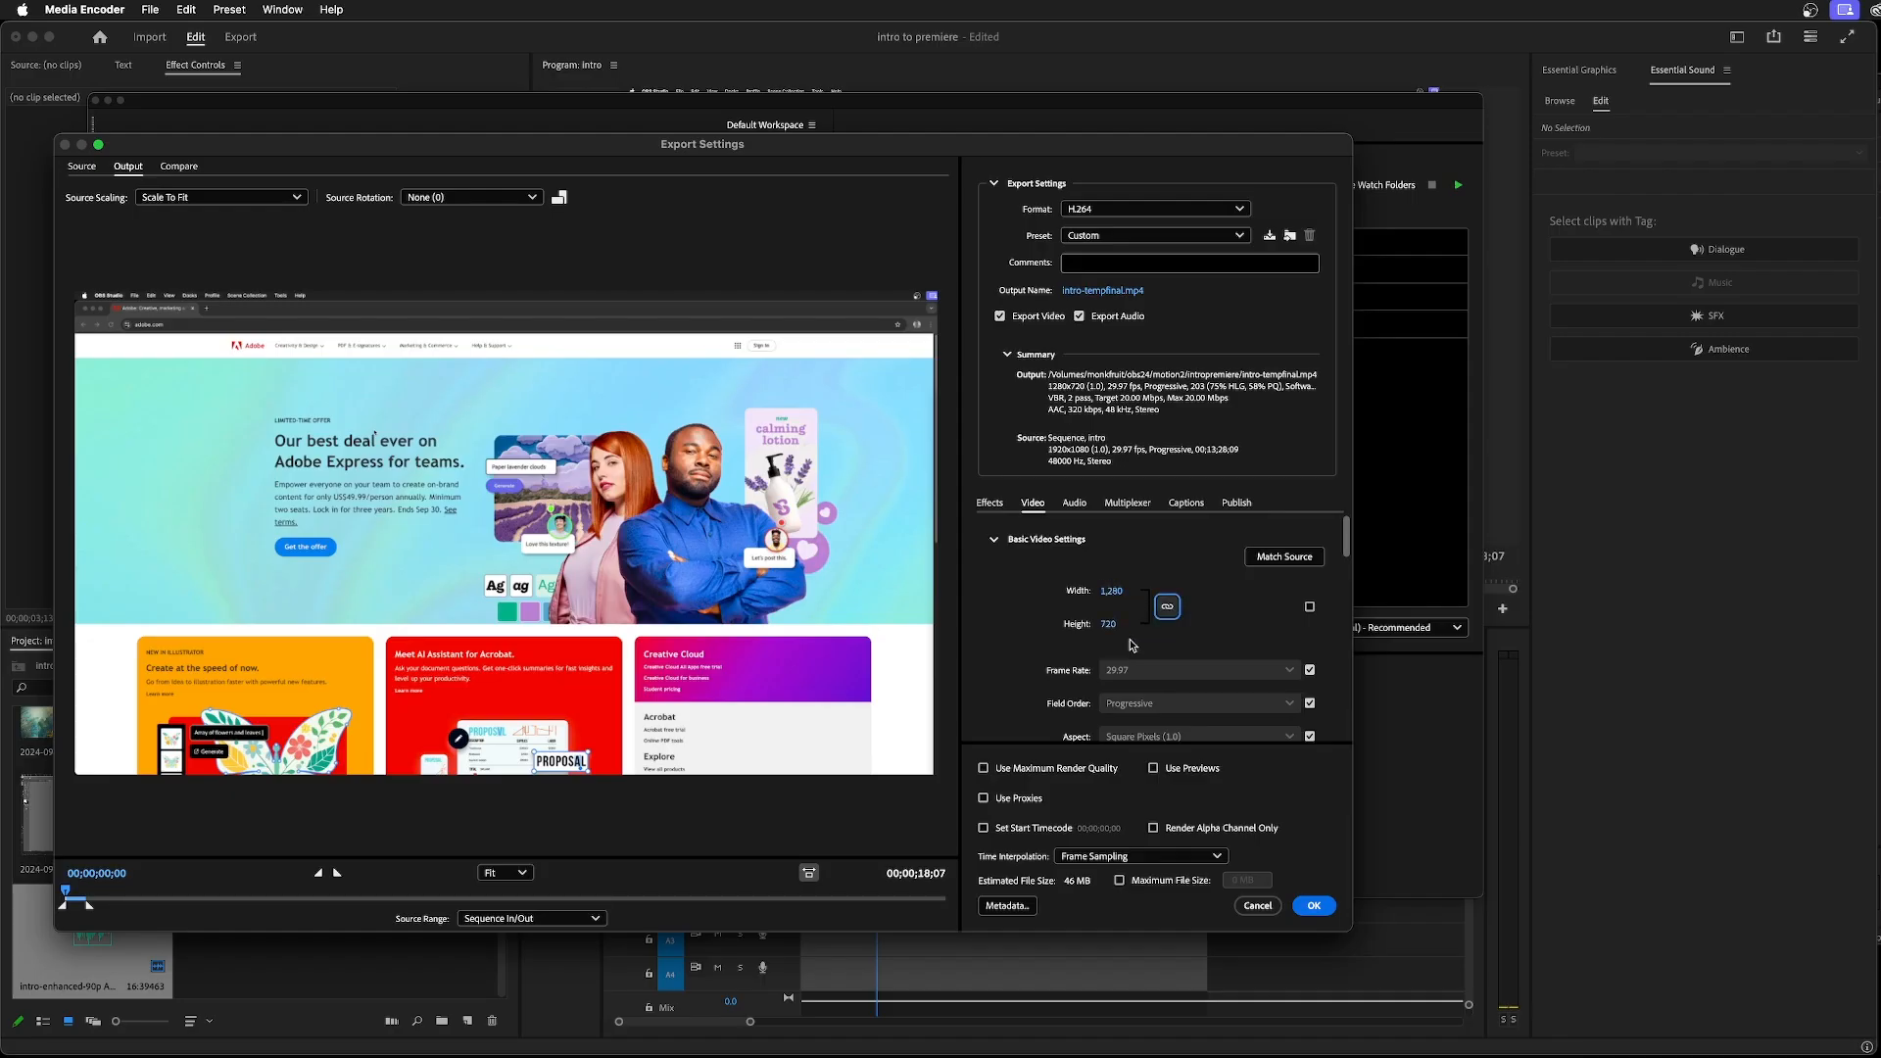
left_click(1109, 589)
type("1920")
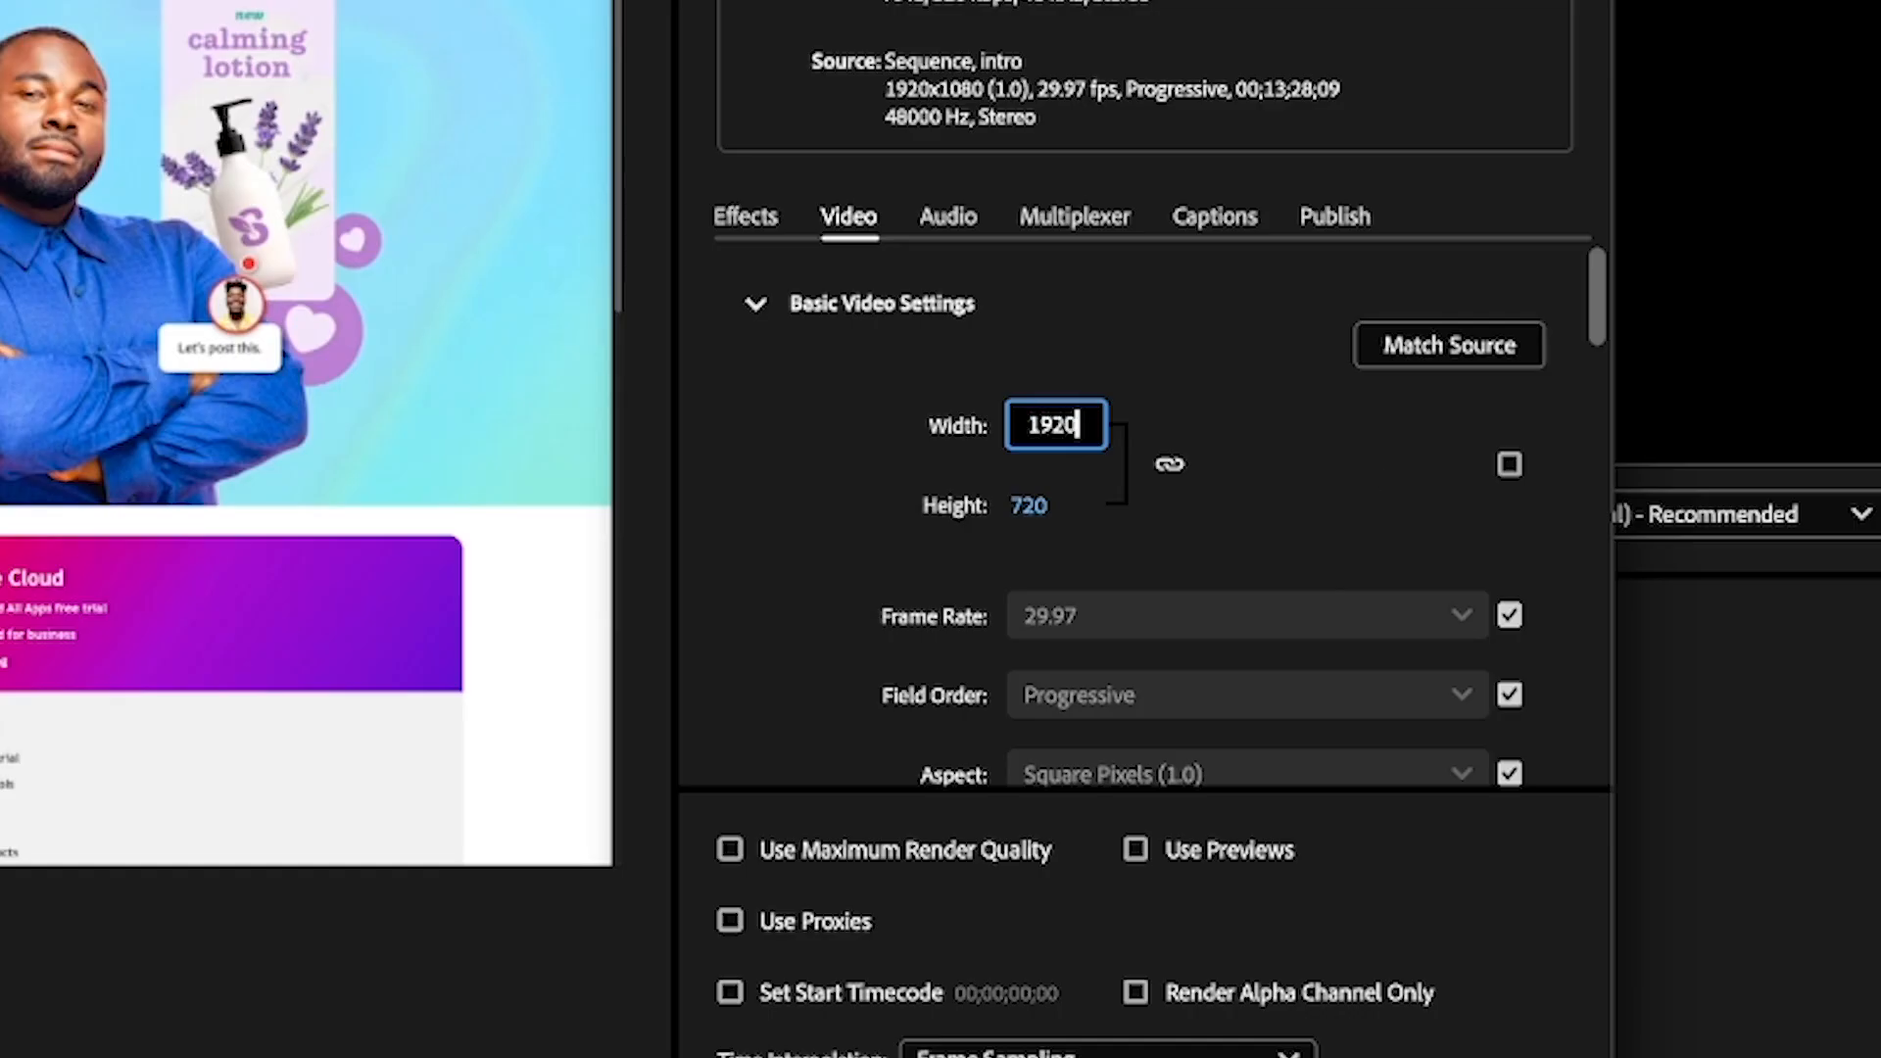
key("Return")
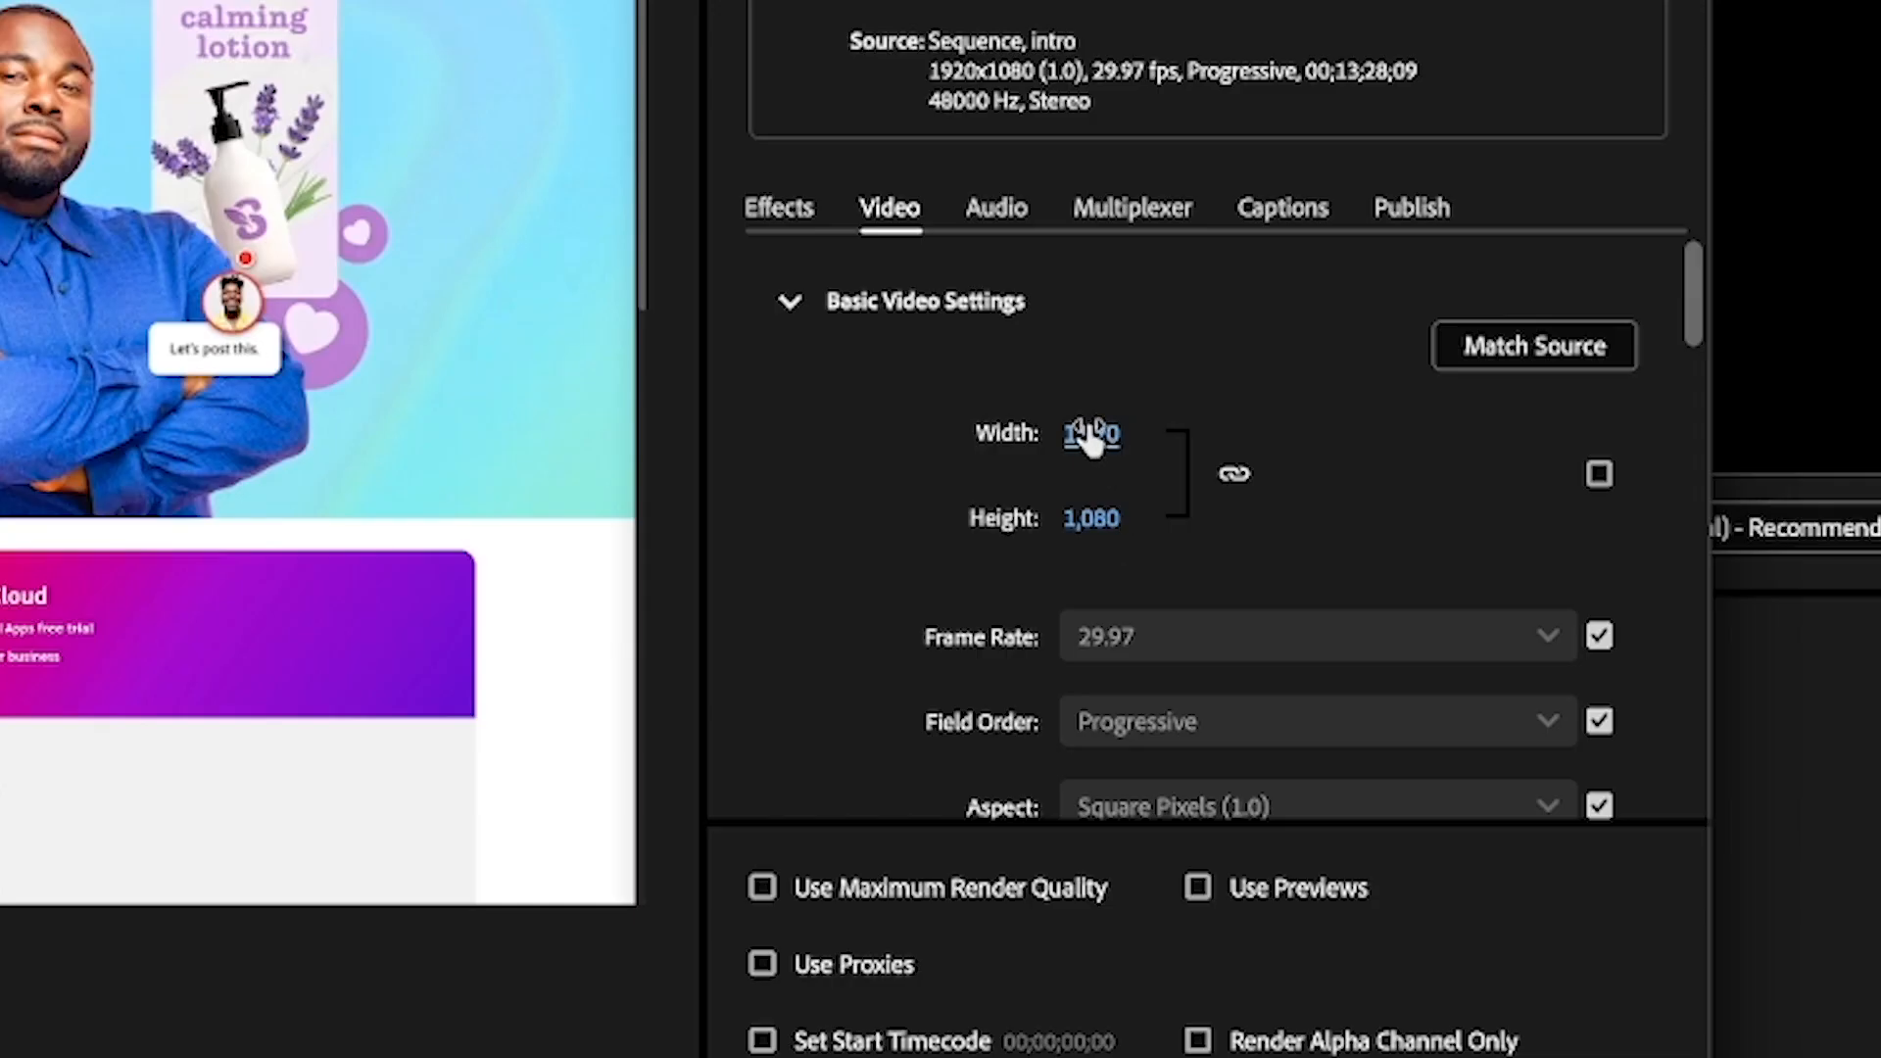
left_click(1109, 590)
type("1,280")
key("Return")
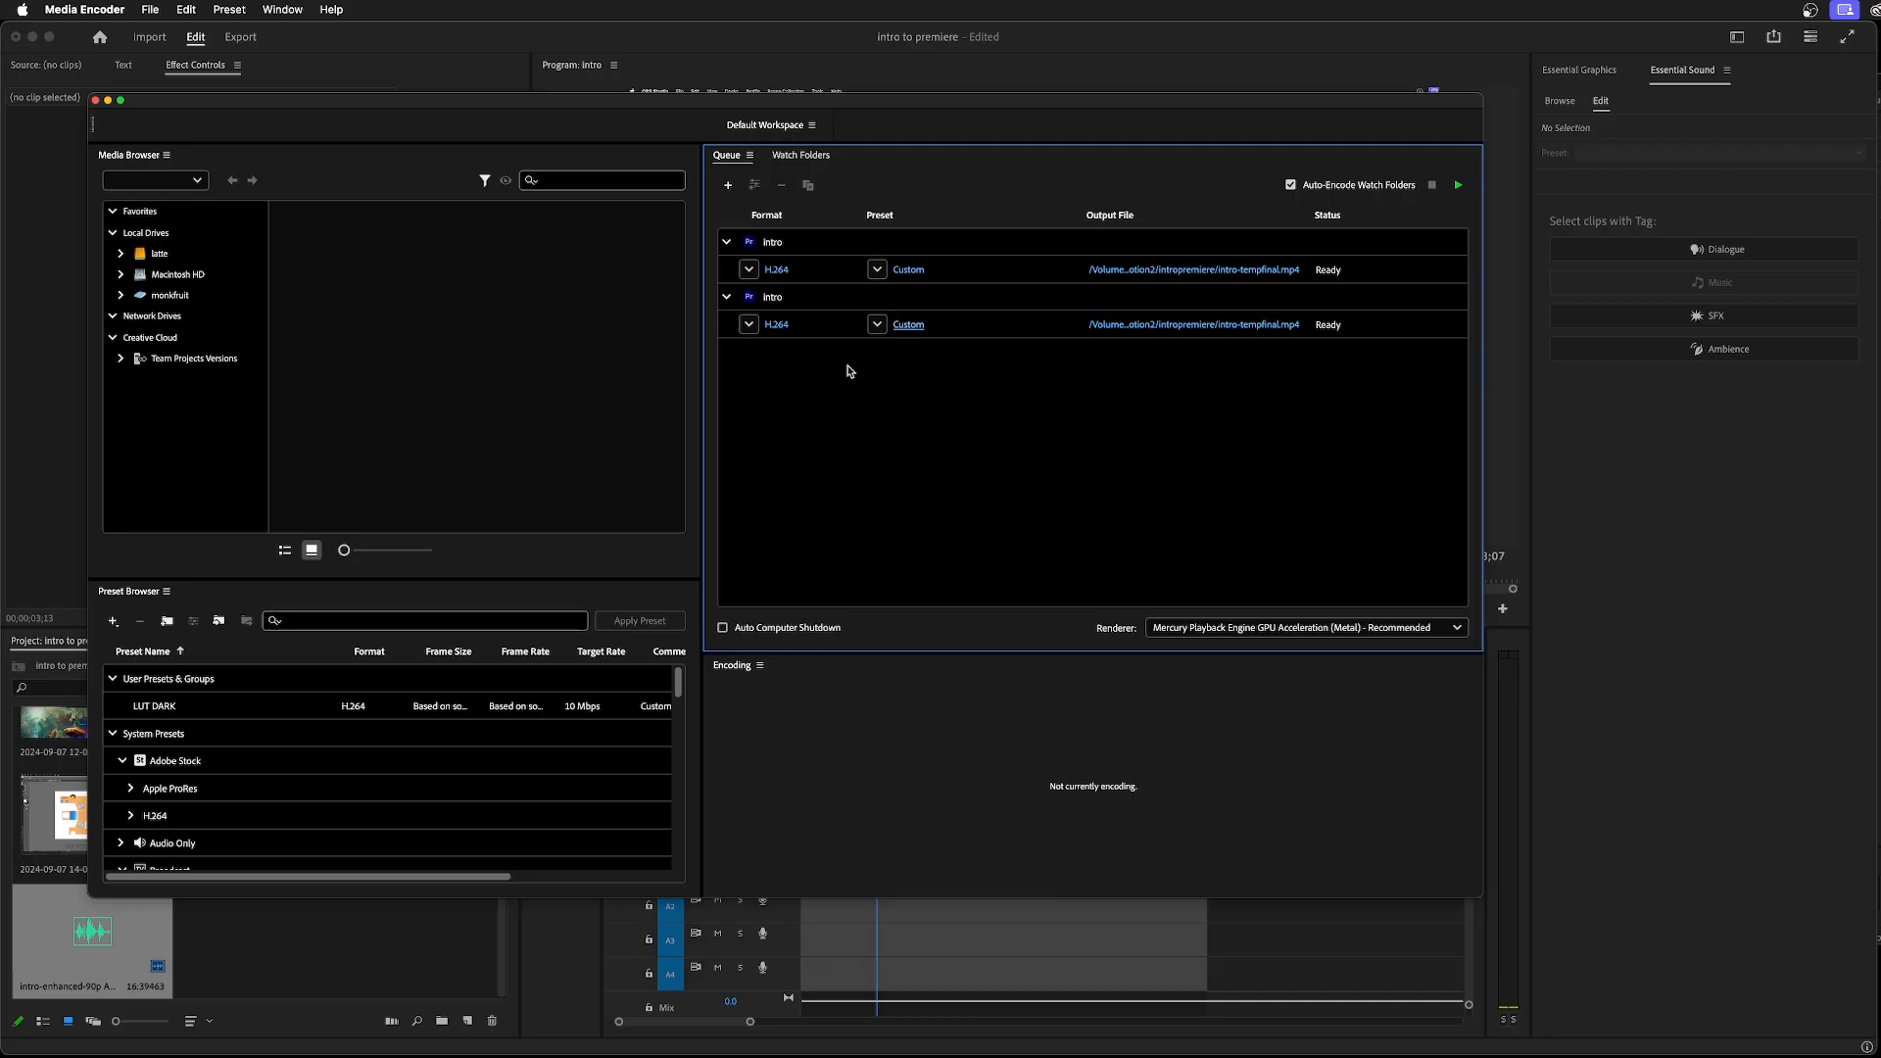
Remove the duplicated intro item from the encoding queue
left_click(795, 302)
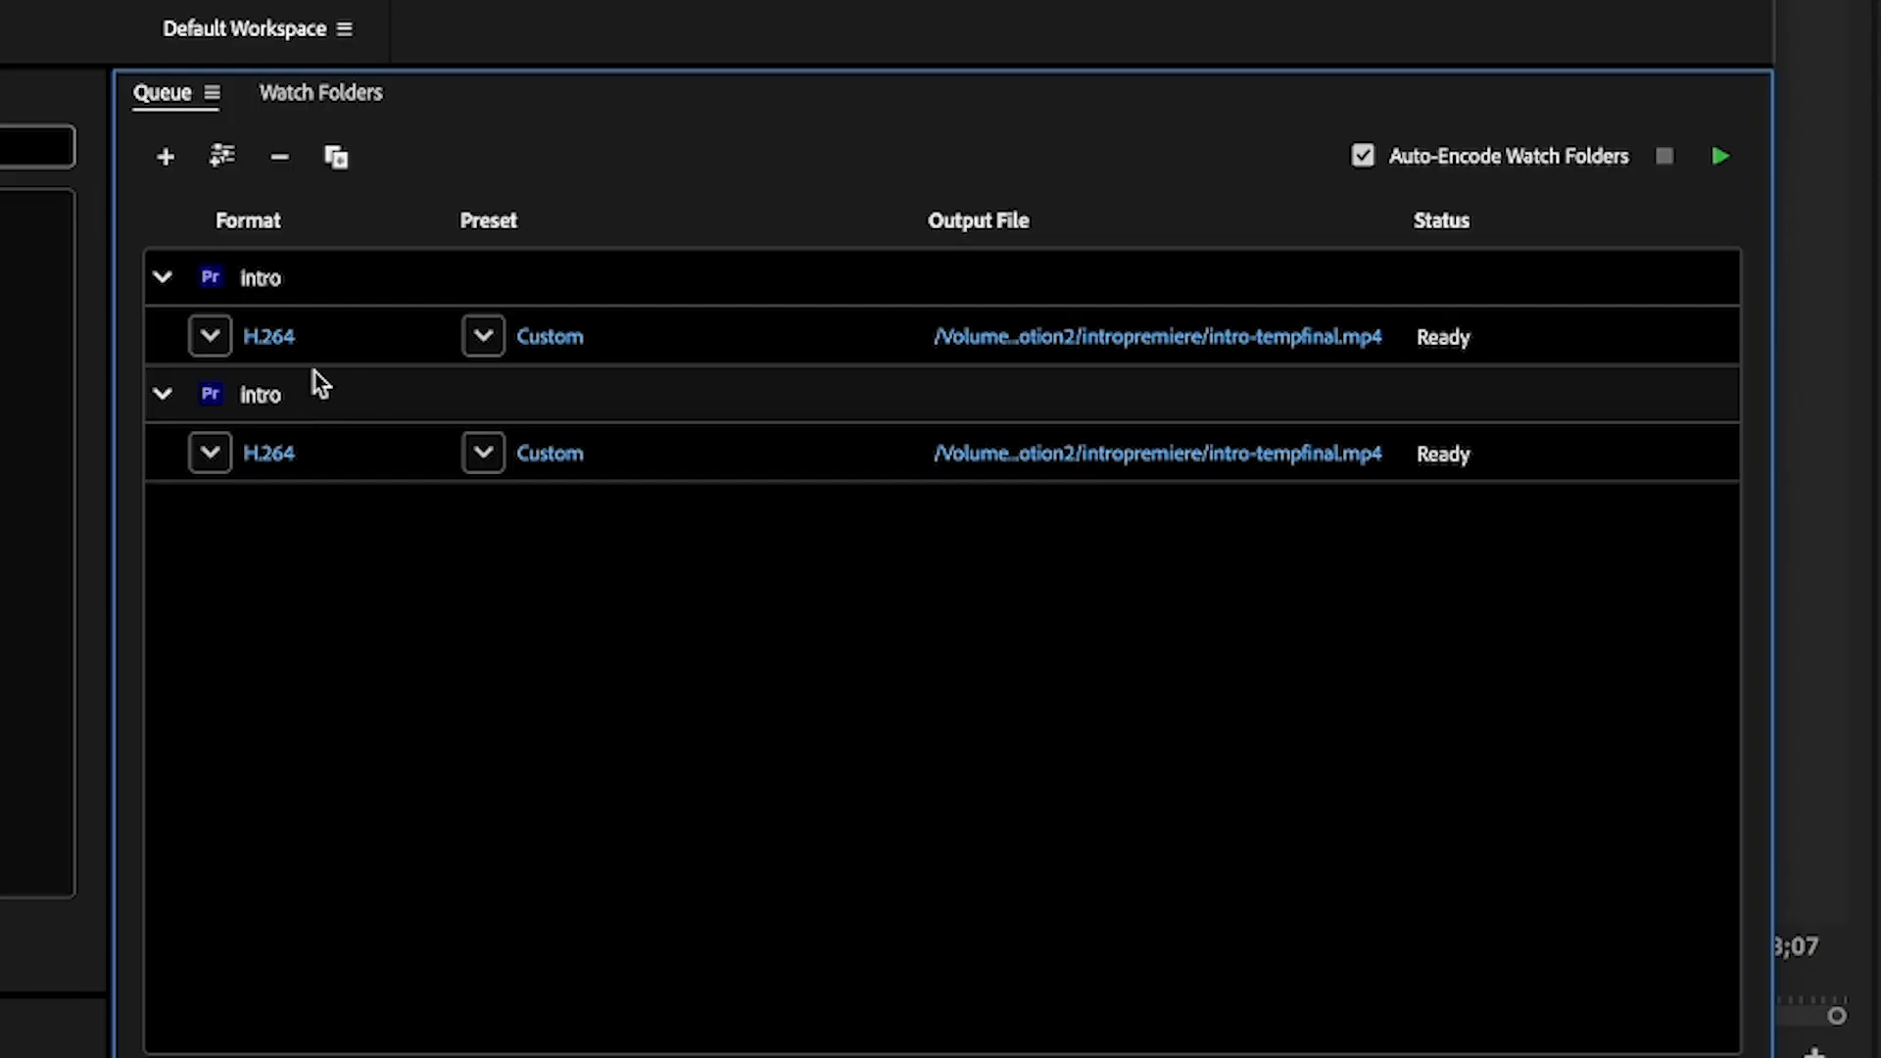
key("Delete")
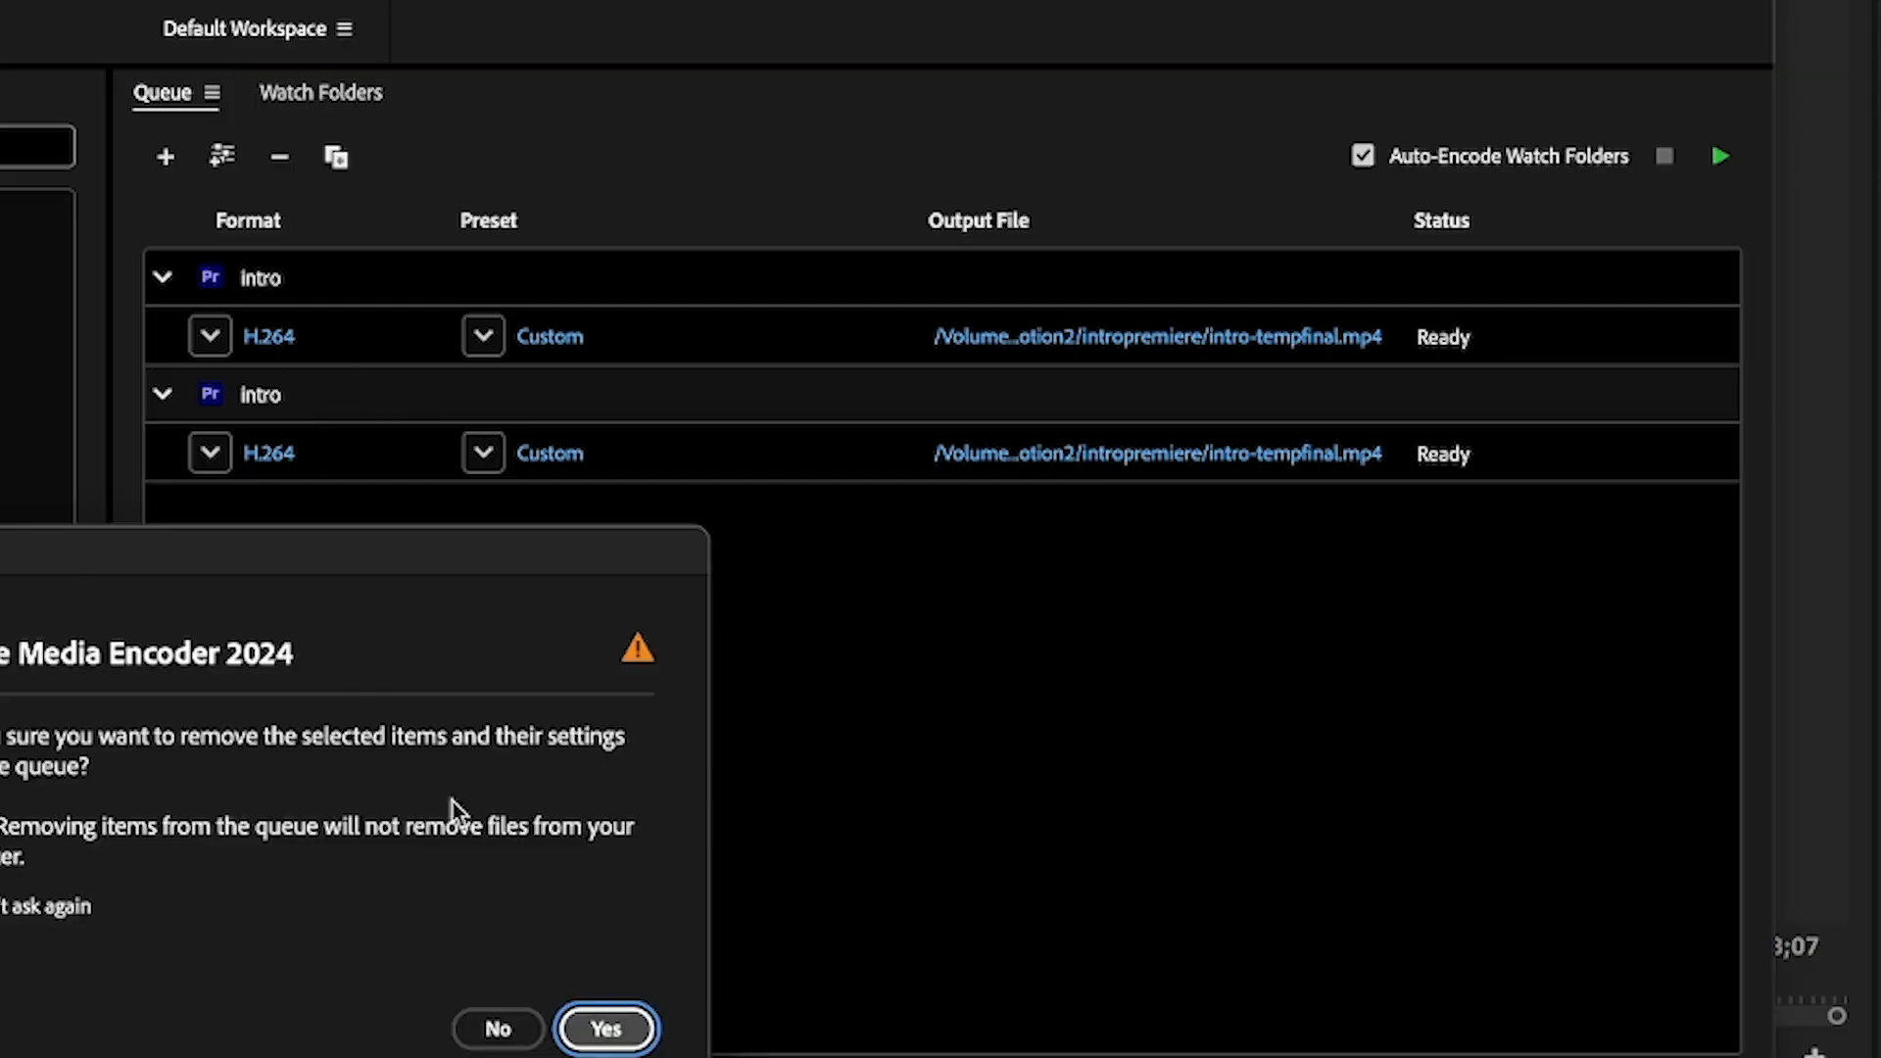
left_click(604, 1031)
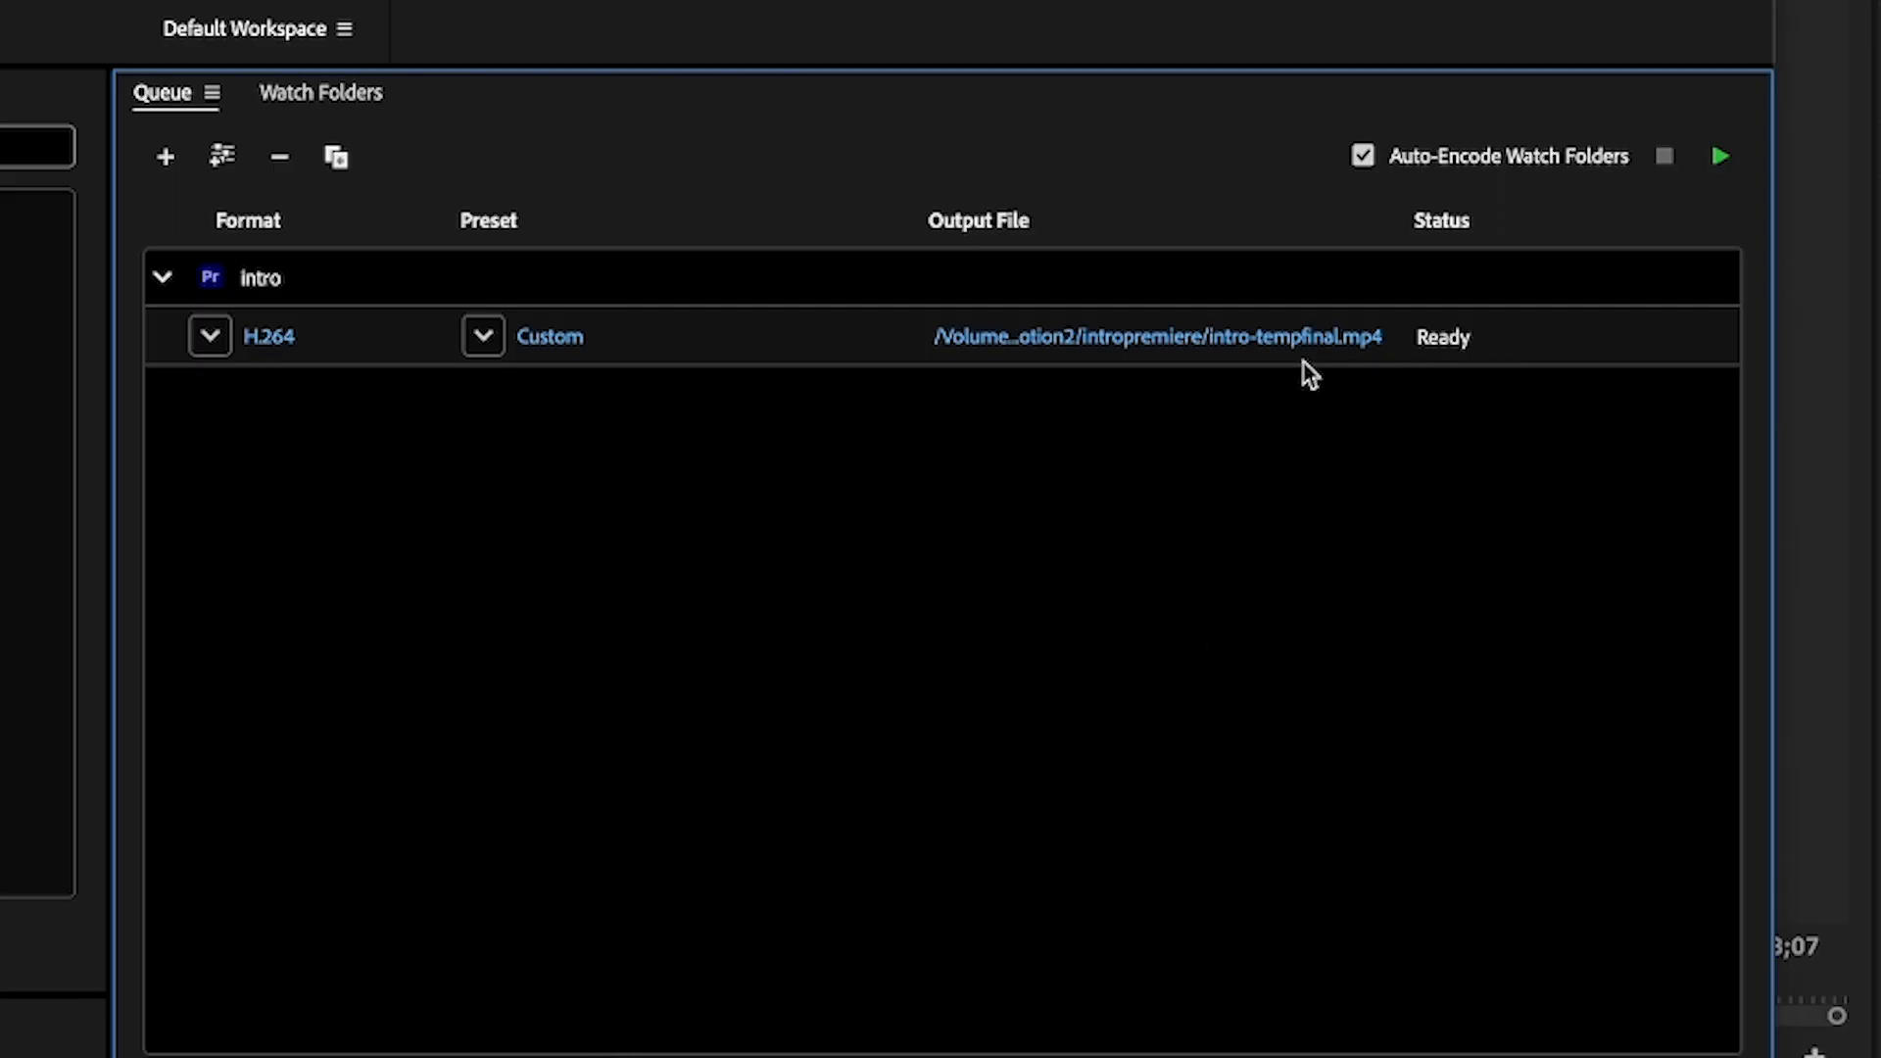
Encode the queued intro export and reveal the finished intro-tempfinal.mp4 in Finder
left_click(1722, 155)
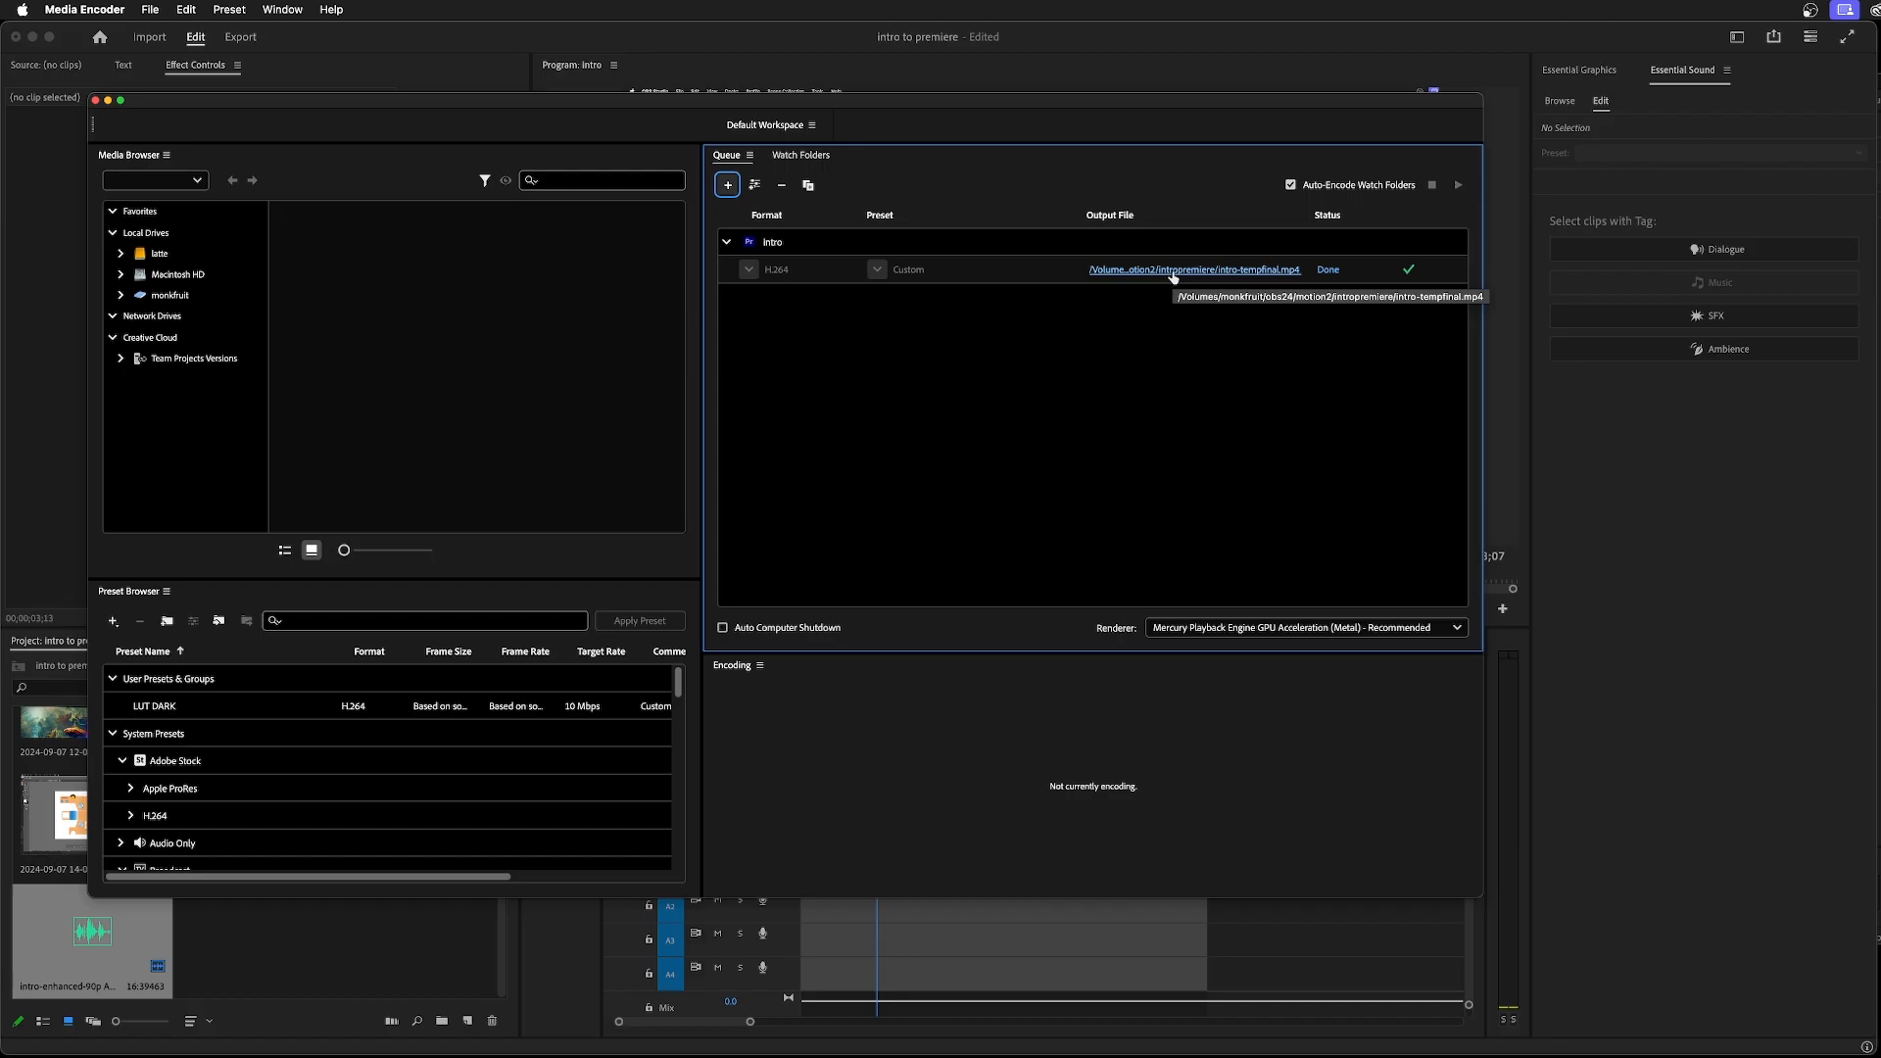
left_click(1001, 355)
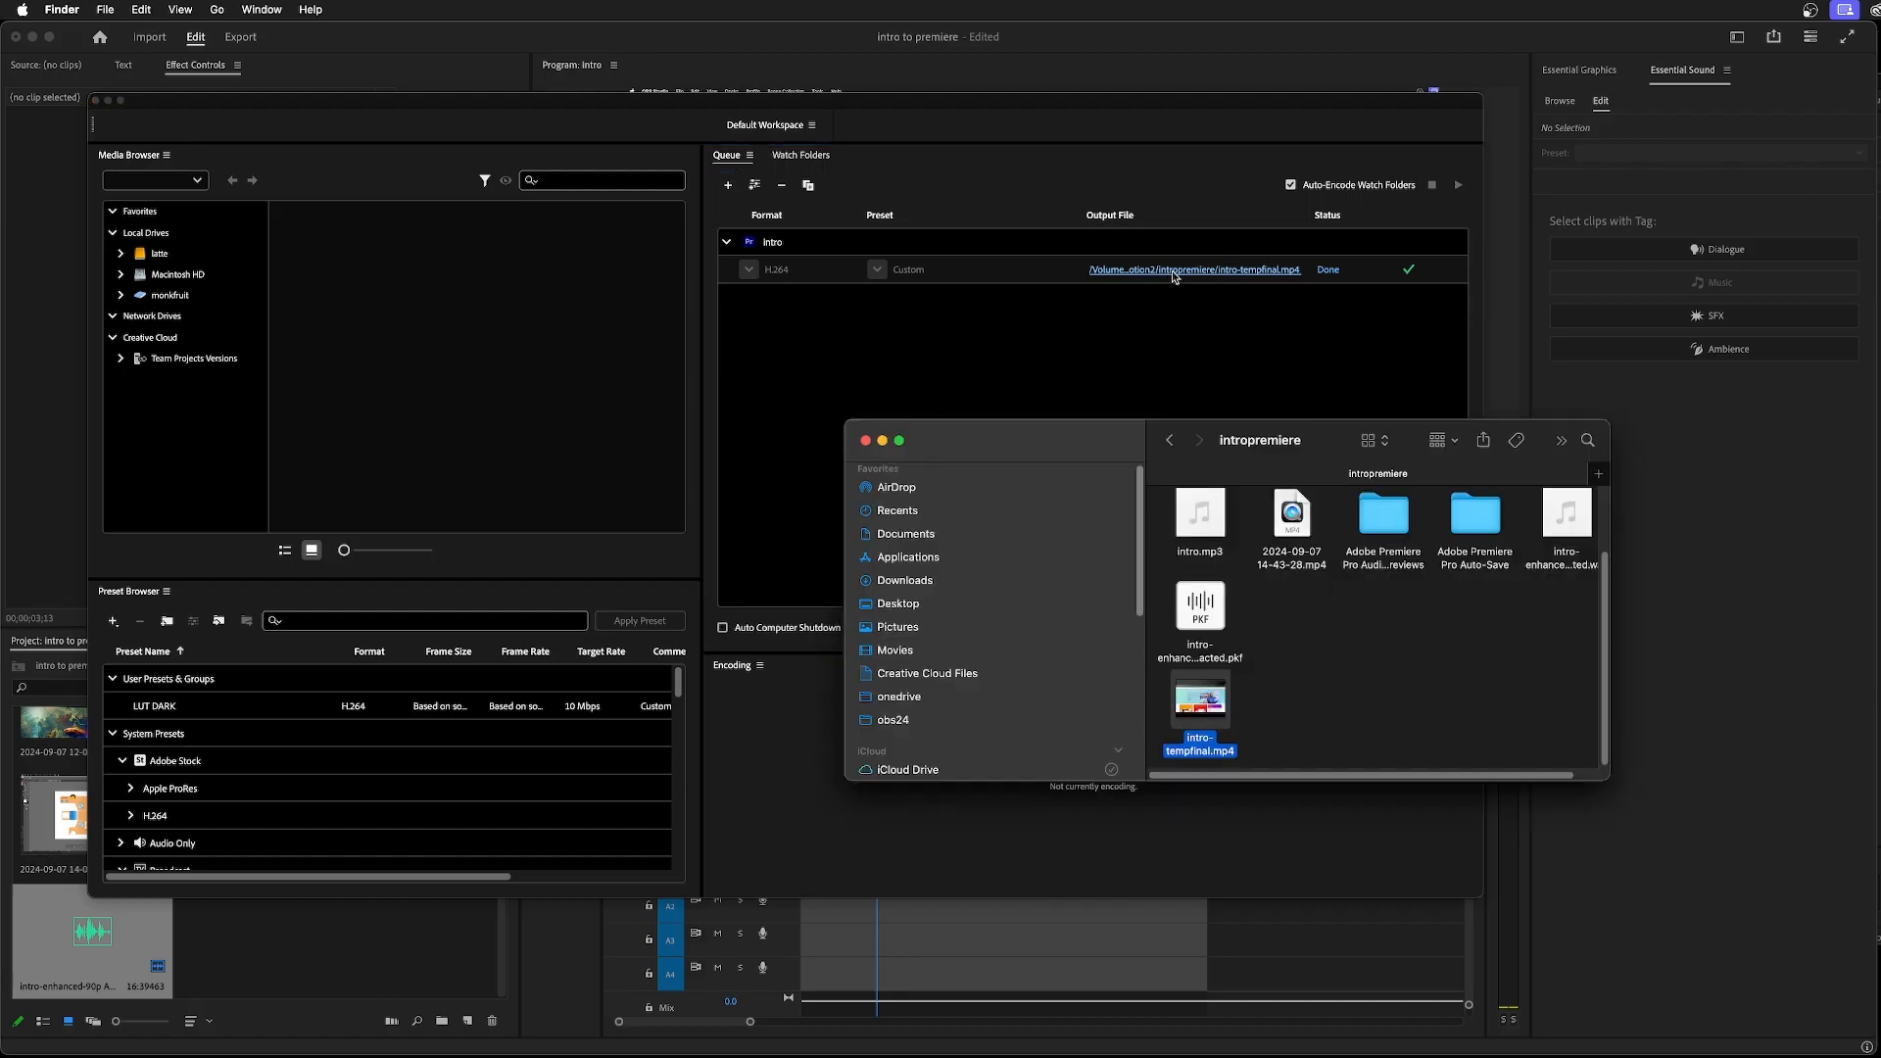
Play intro-tempfinal.mp4 in QuickTime Player to check the export, and close the player window
mouse_move(1214, 711)
double_click(1214, 711)
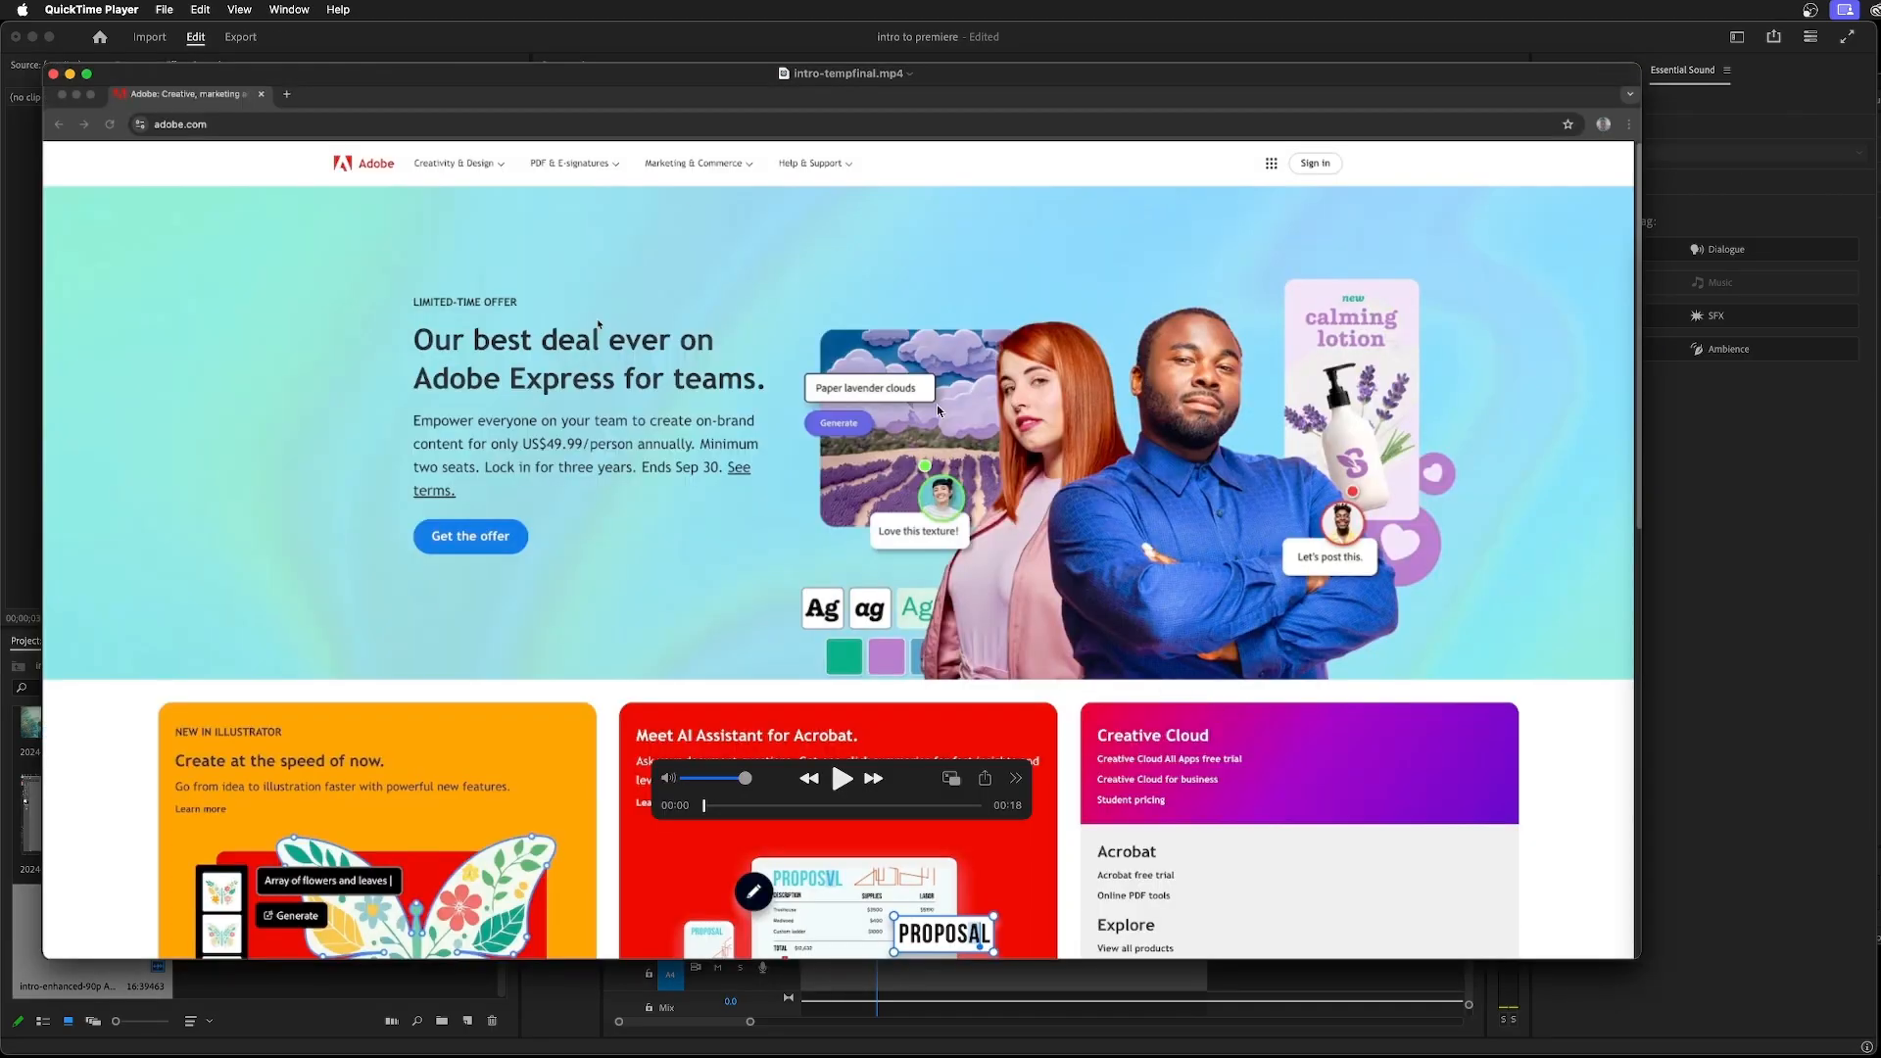
left_click_drag(447, 91, 420, 50)
left_click(814, 738)
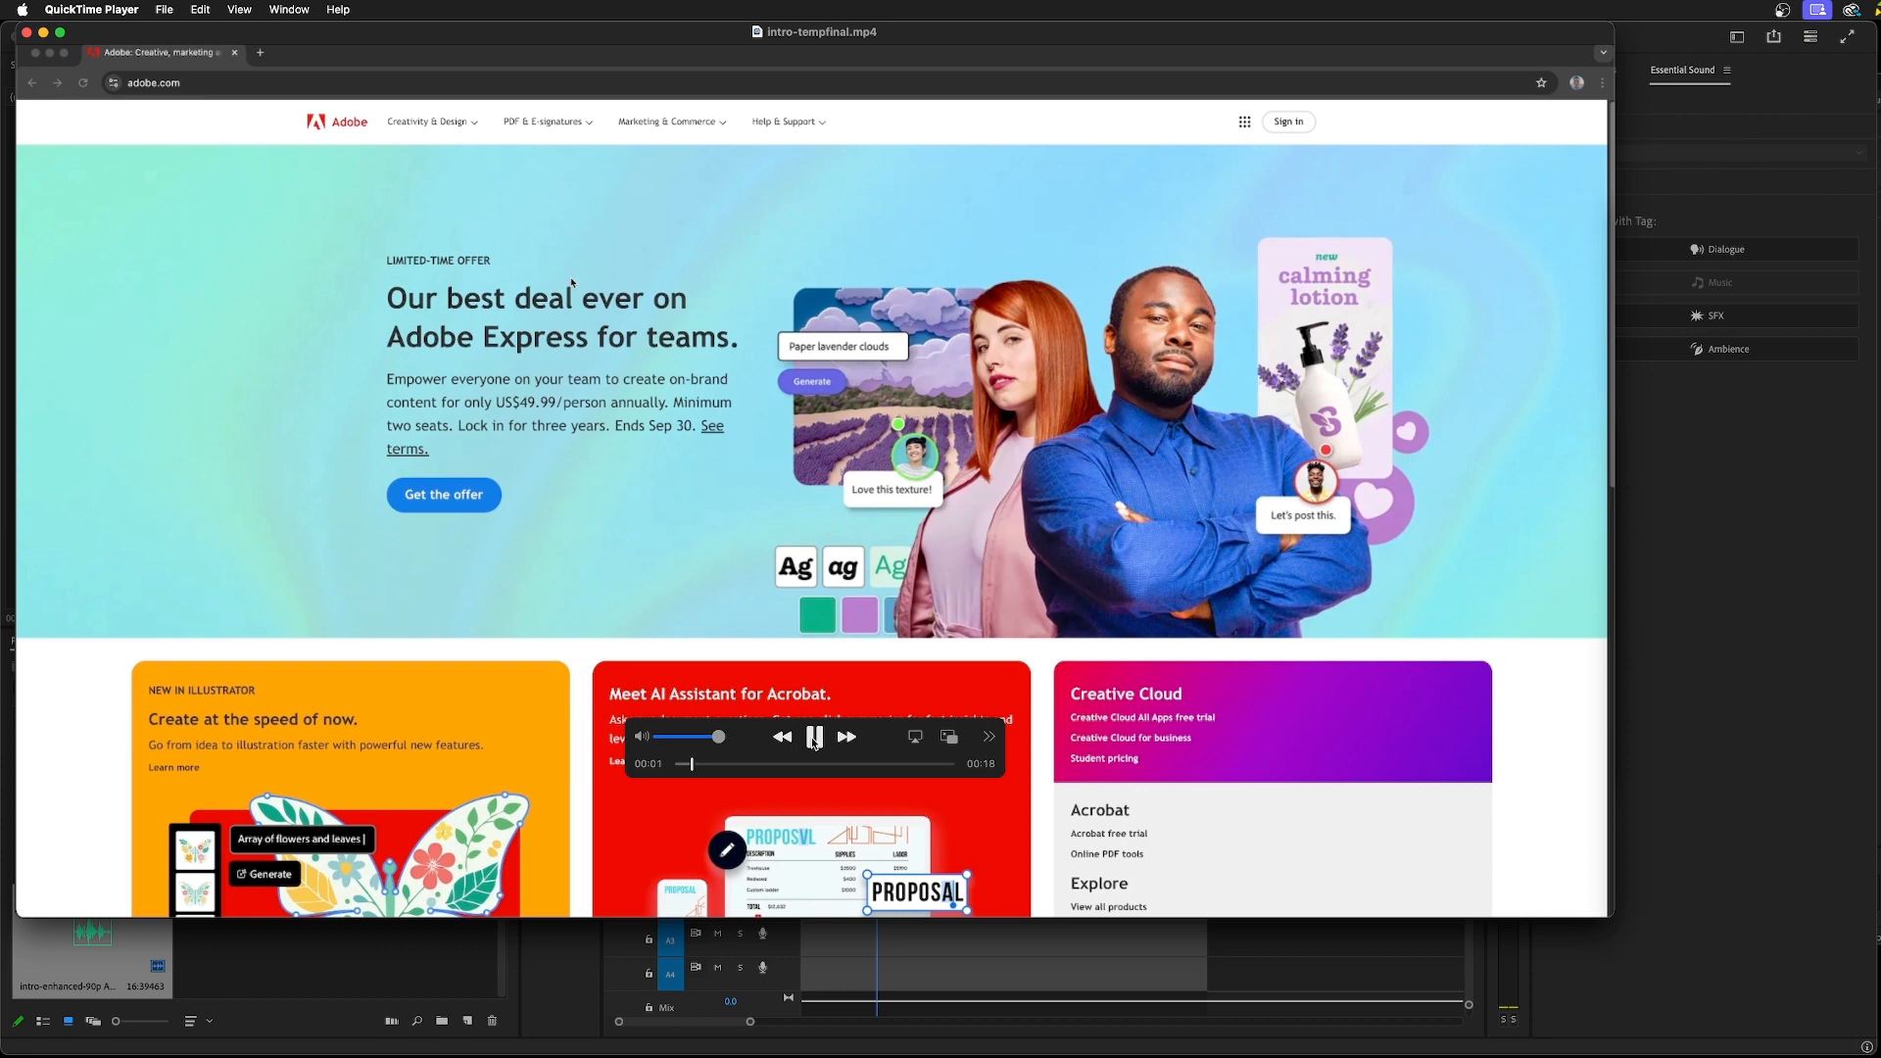
mouse_move(734, 771)
left_mouse_down()
mouse_move(960, 781)
mouse_move(722, 765)
left_mouse_up()
key("super+w")
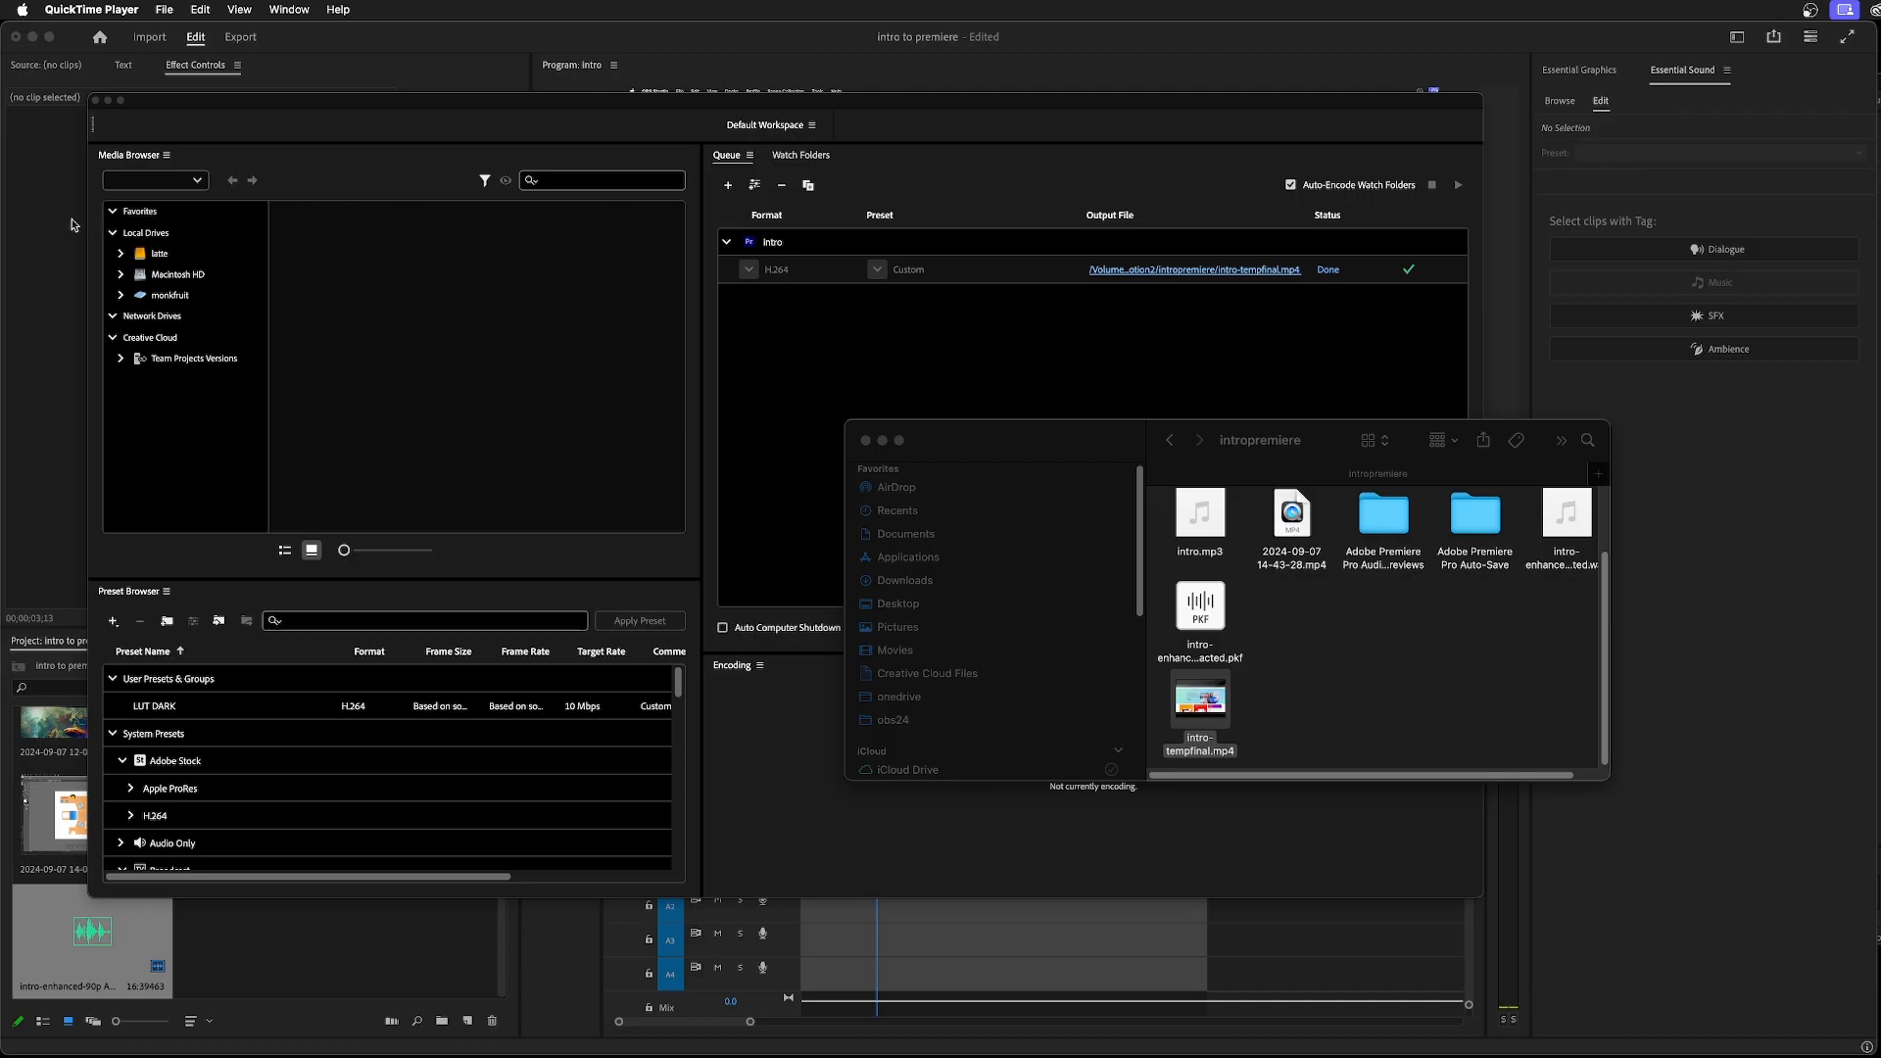
left_click(43, 226)
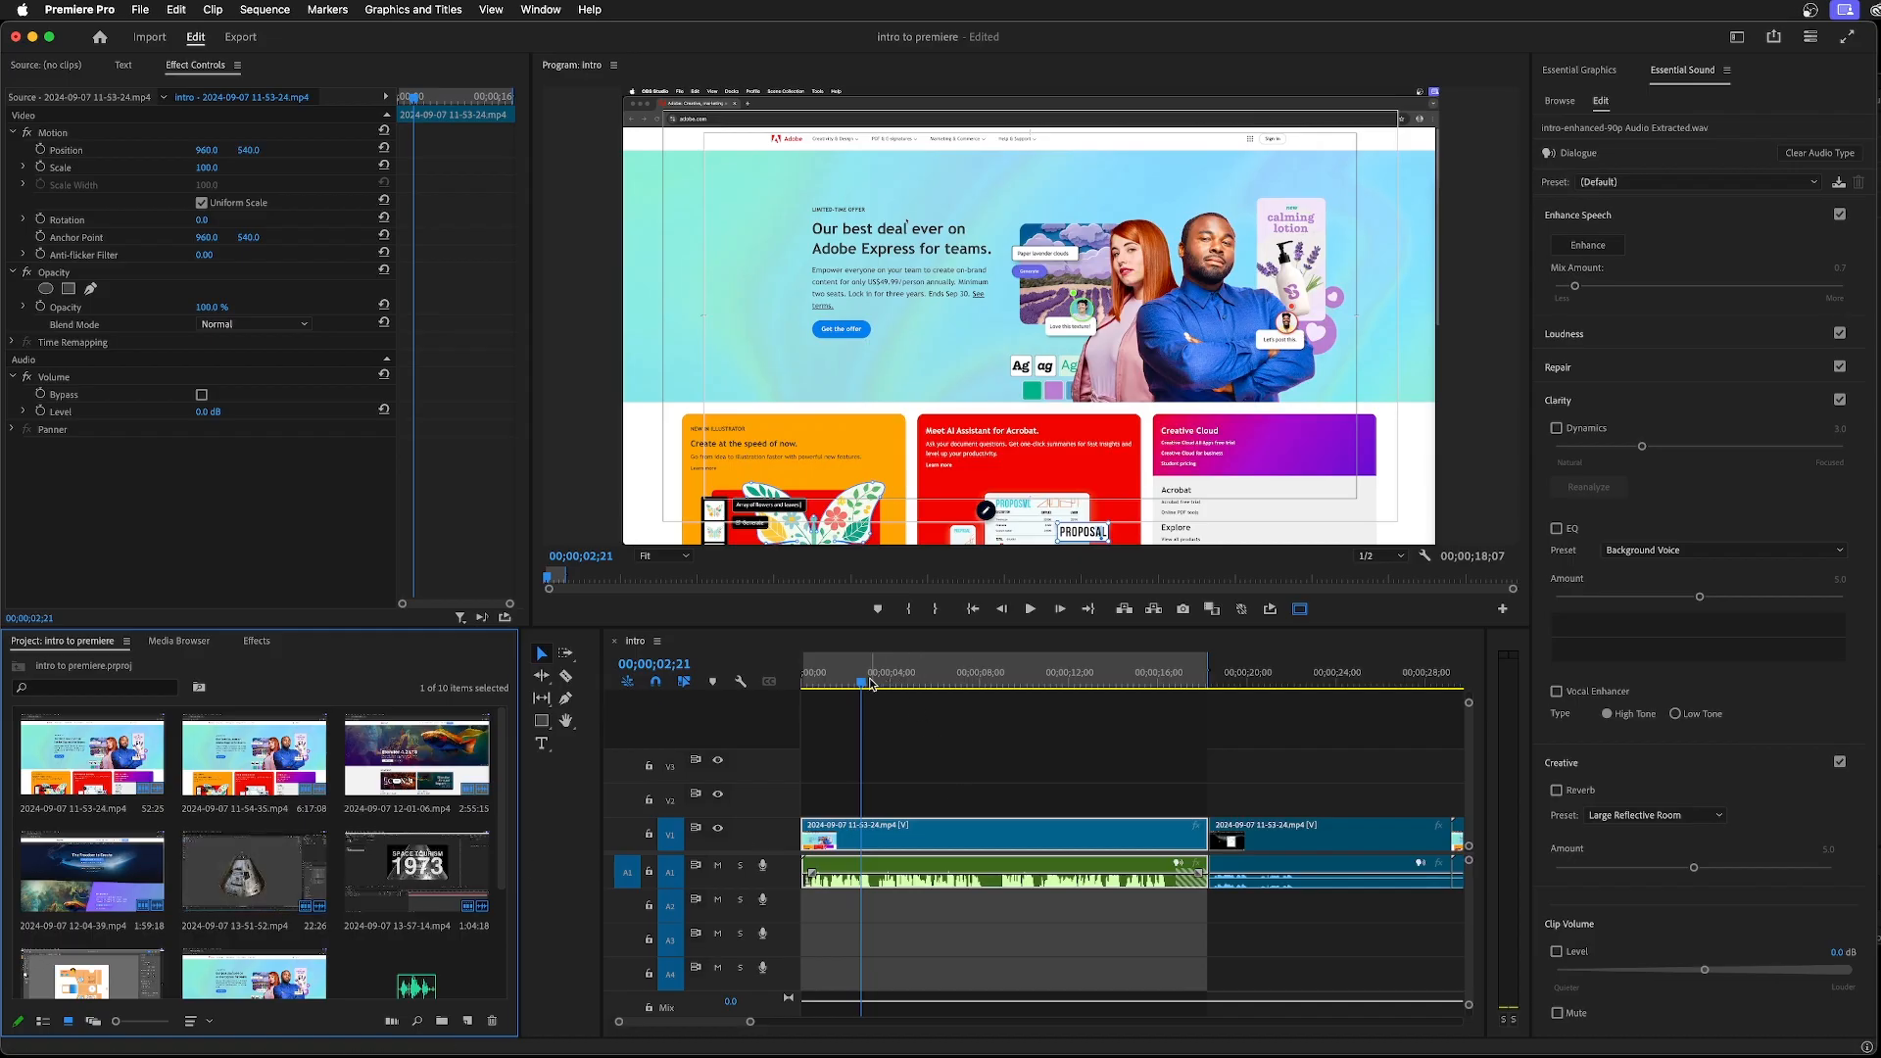
left_click(1160, 680)
left_click(244, 879)
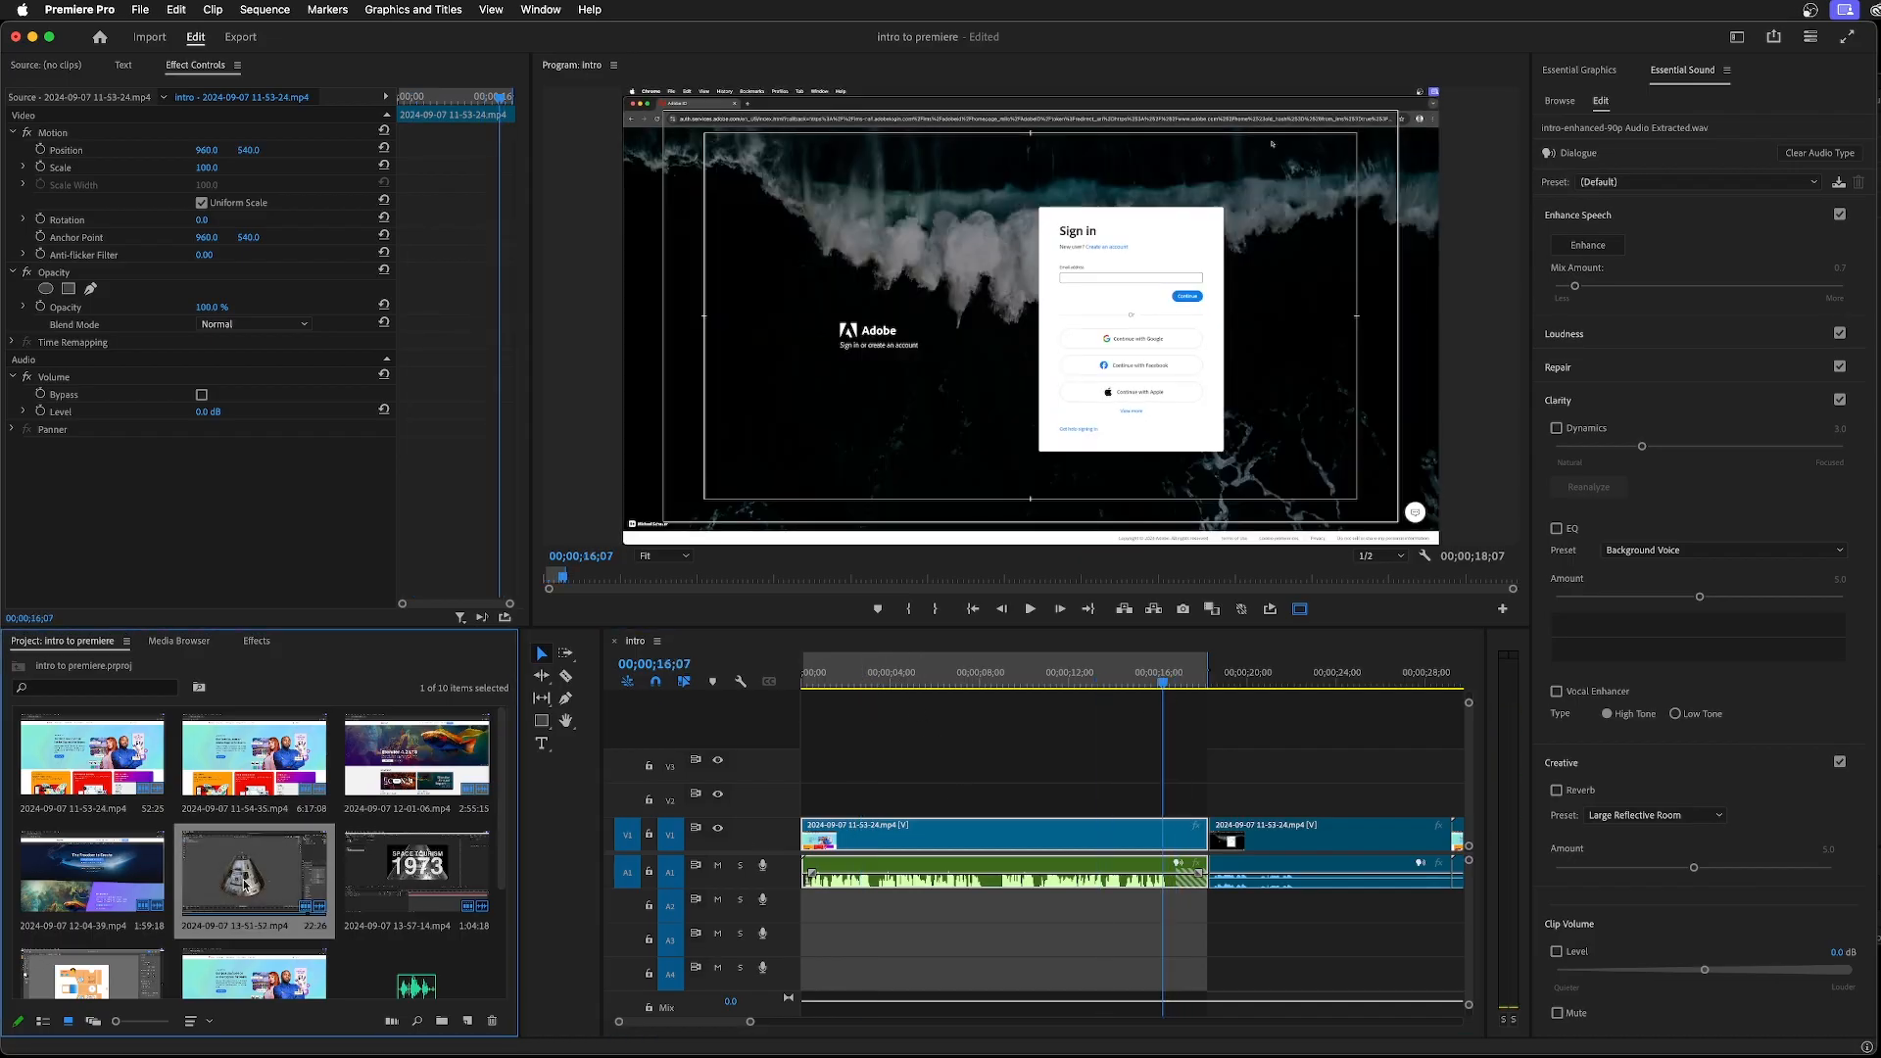
left_click_drag(244, 878, 1211, 860)
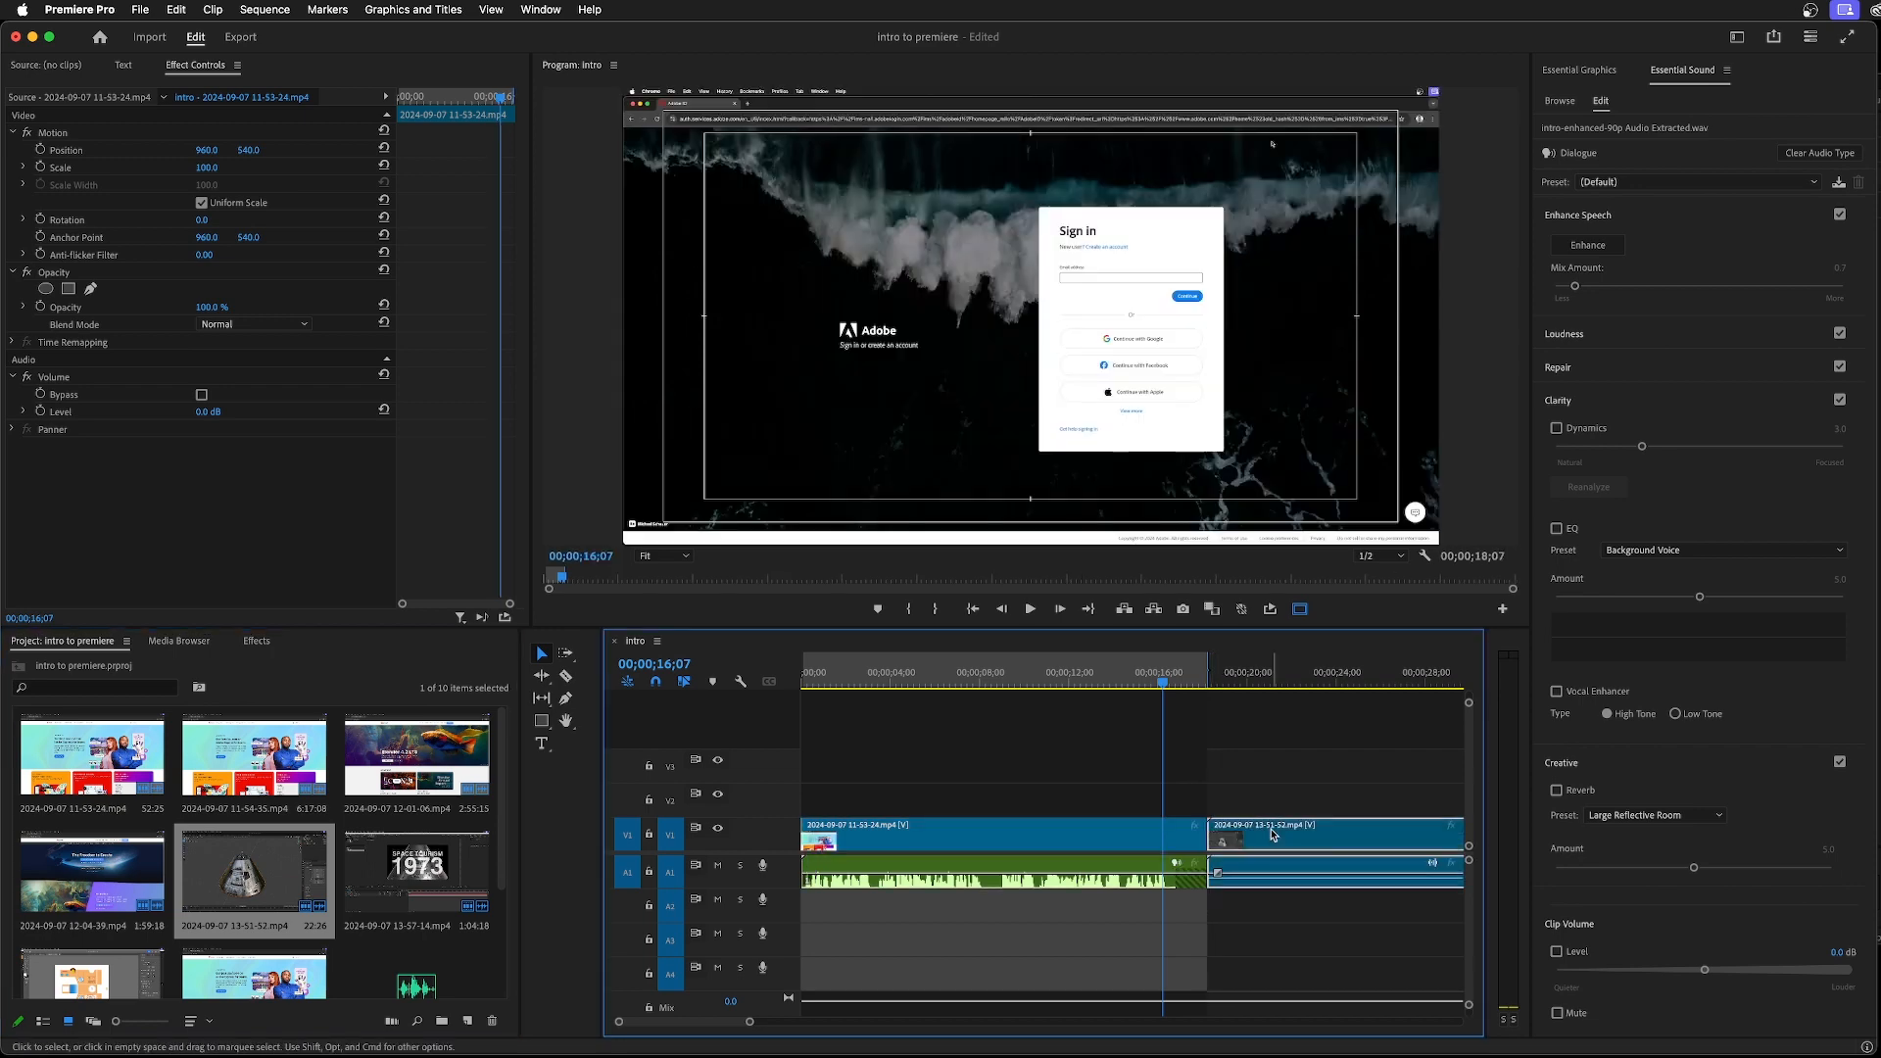
left_click_drag(1165, 674, 1292, 676)
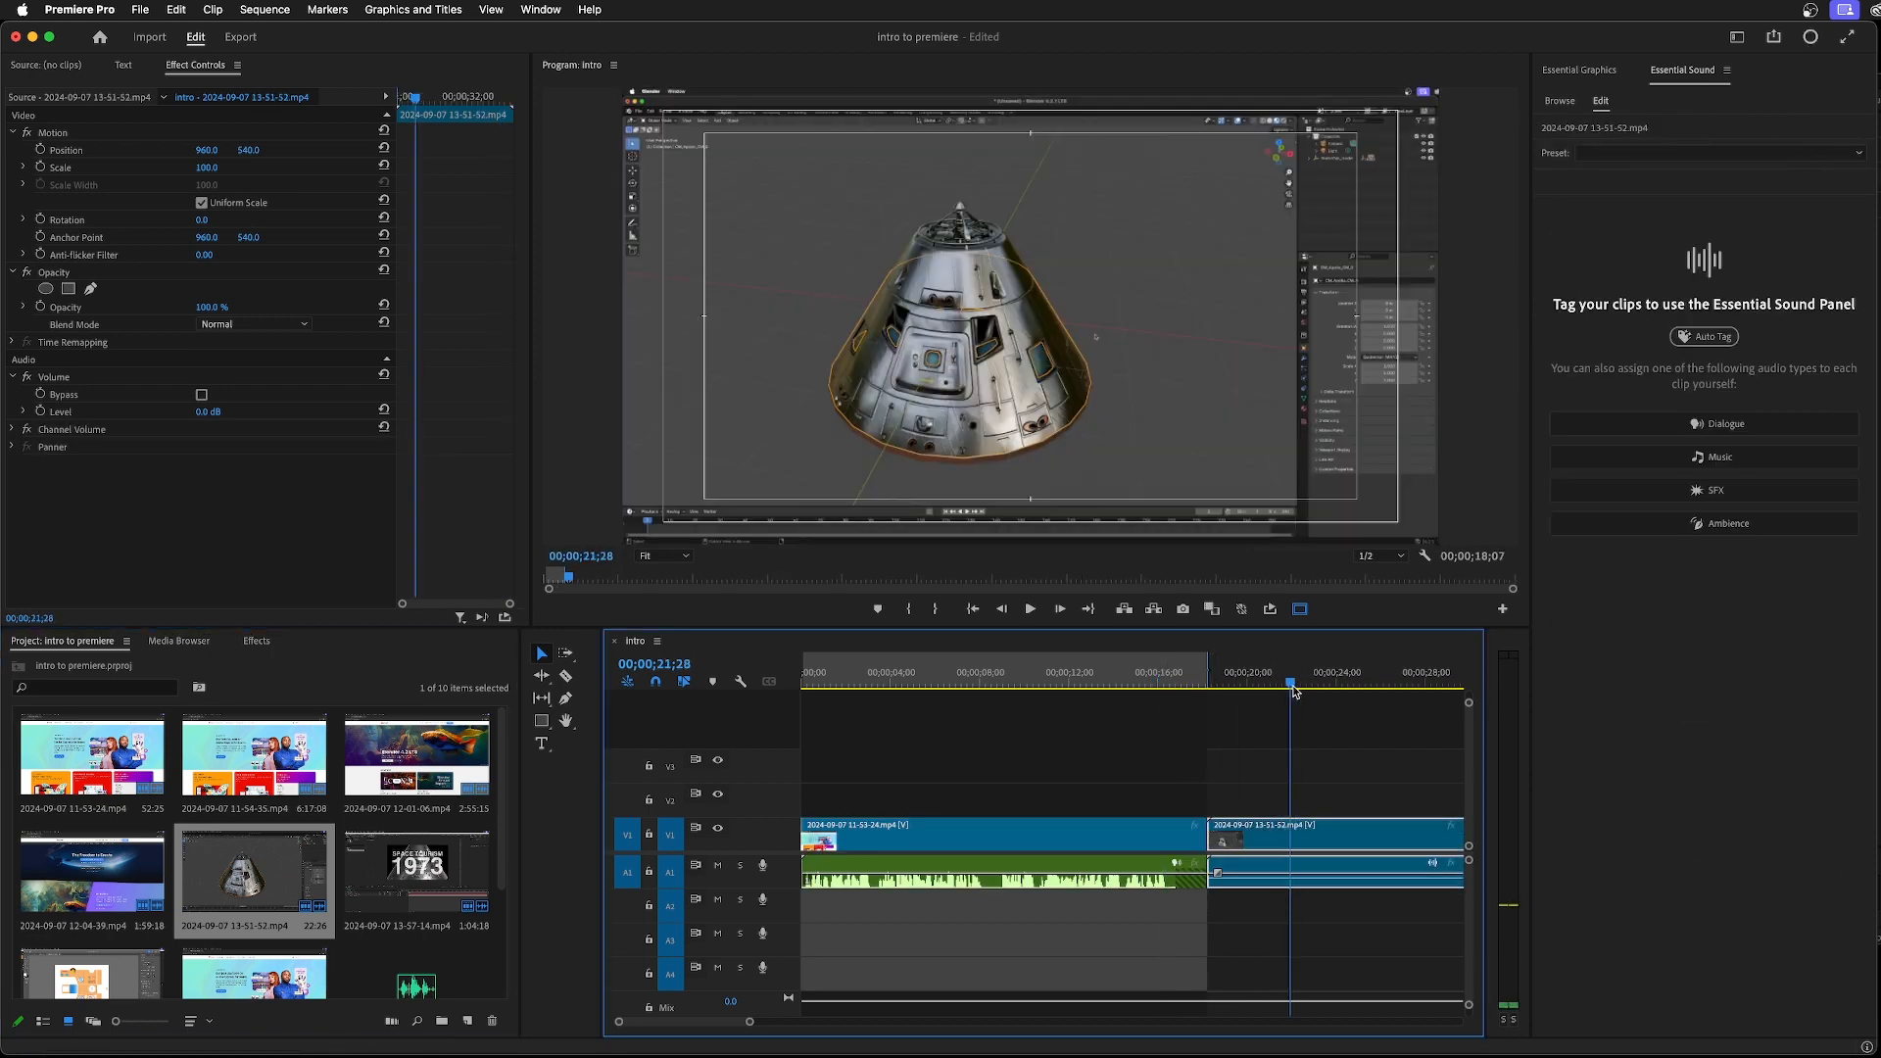
right_click(1151, 675)
left_click(1205, 848)
left_click_drag(1291, 684, 1300, 687)
key("shift+Delete")
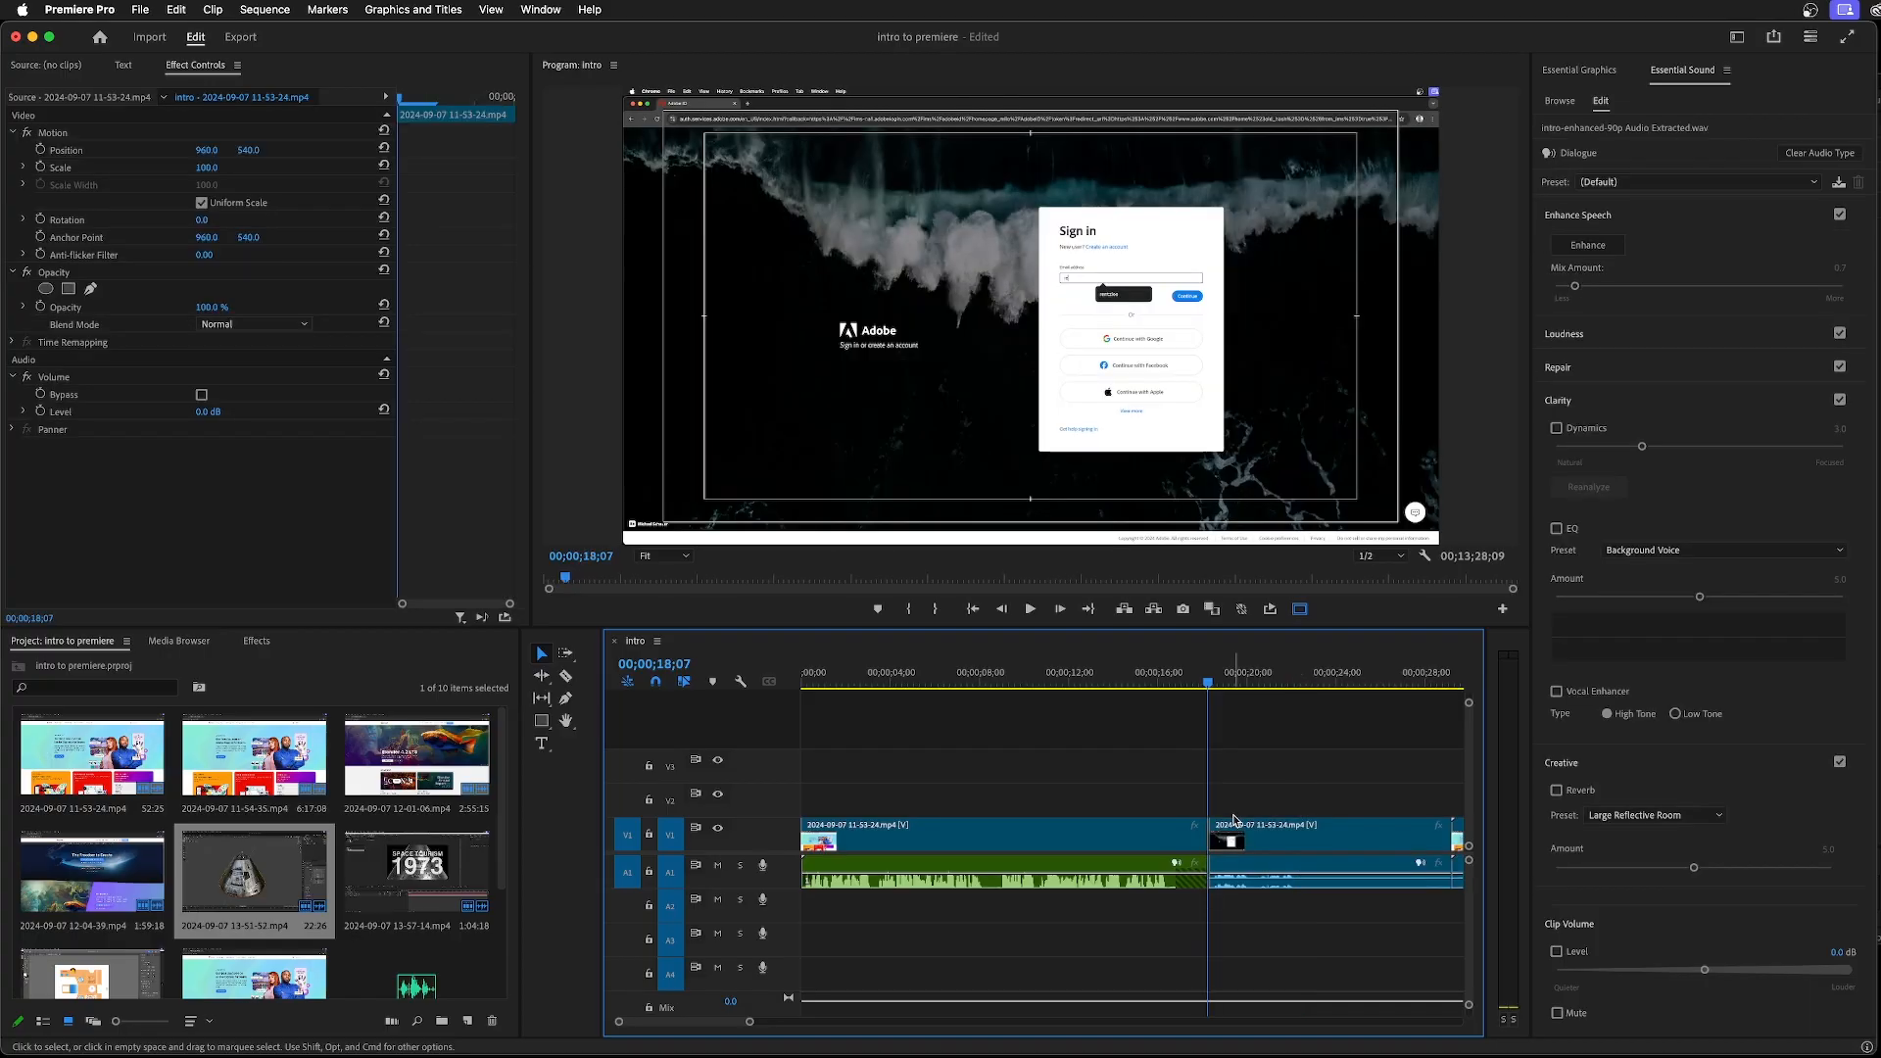
left_click_drag(1209, 684, 1001, 699)
left_click_drag(253, 872, 874, 802)
key("Home")
key("space")
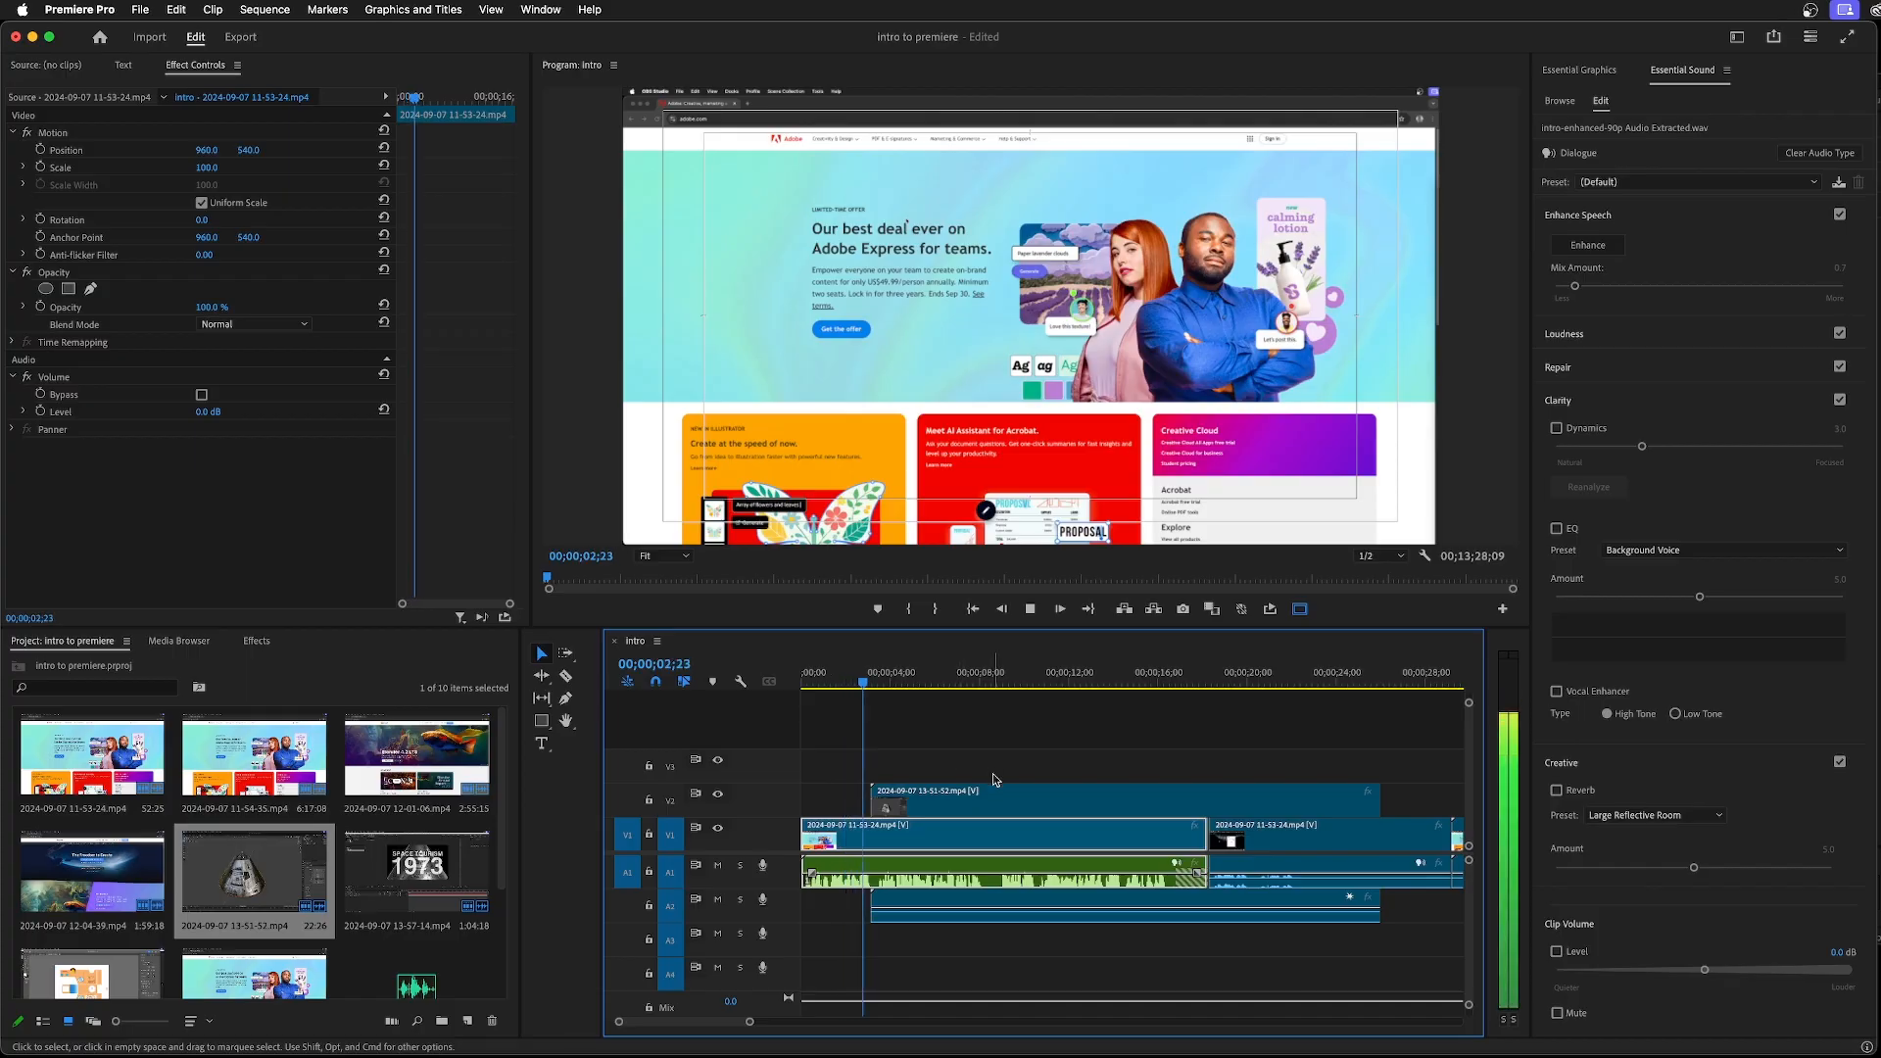
key("space")
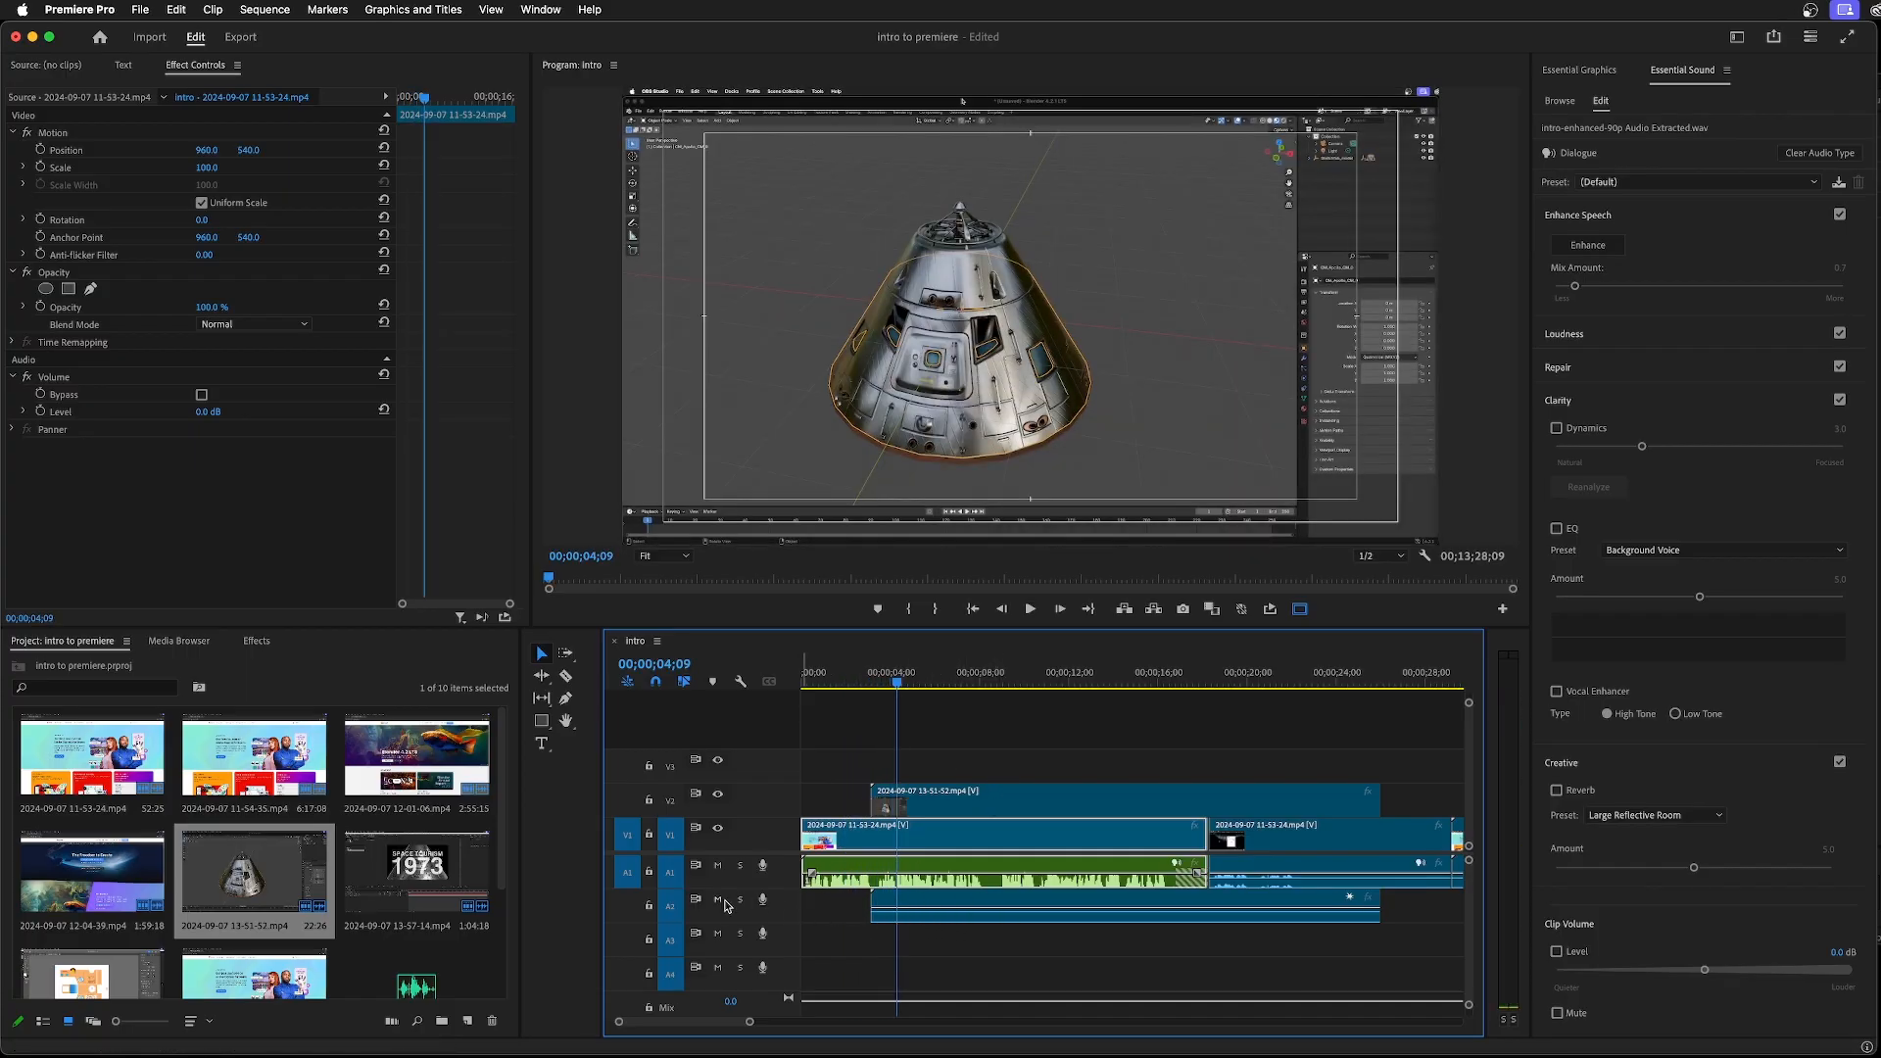
left_click(1040, 805)
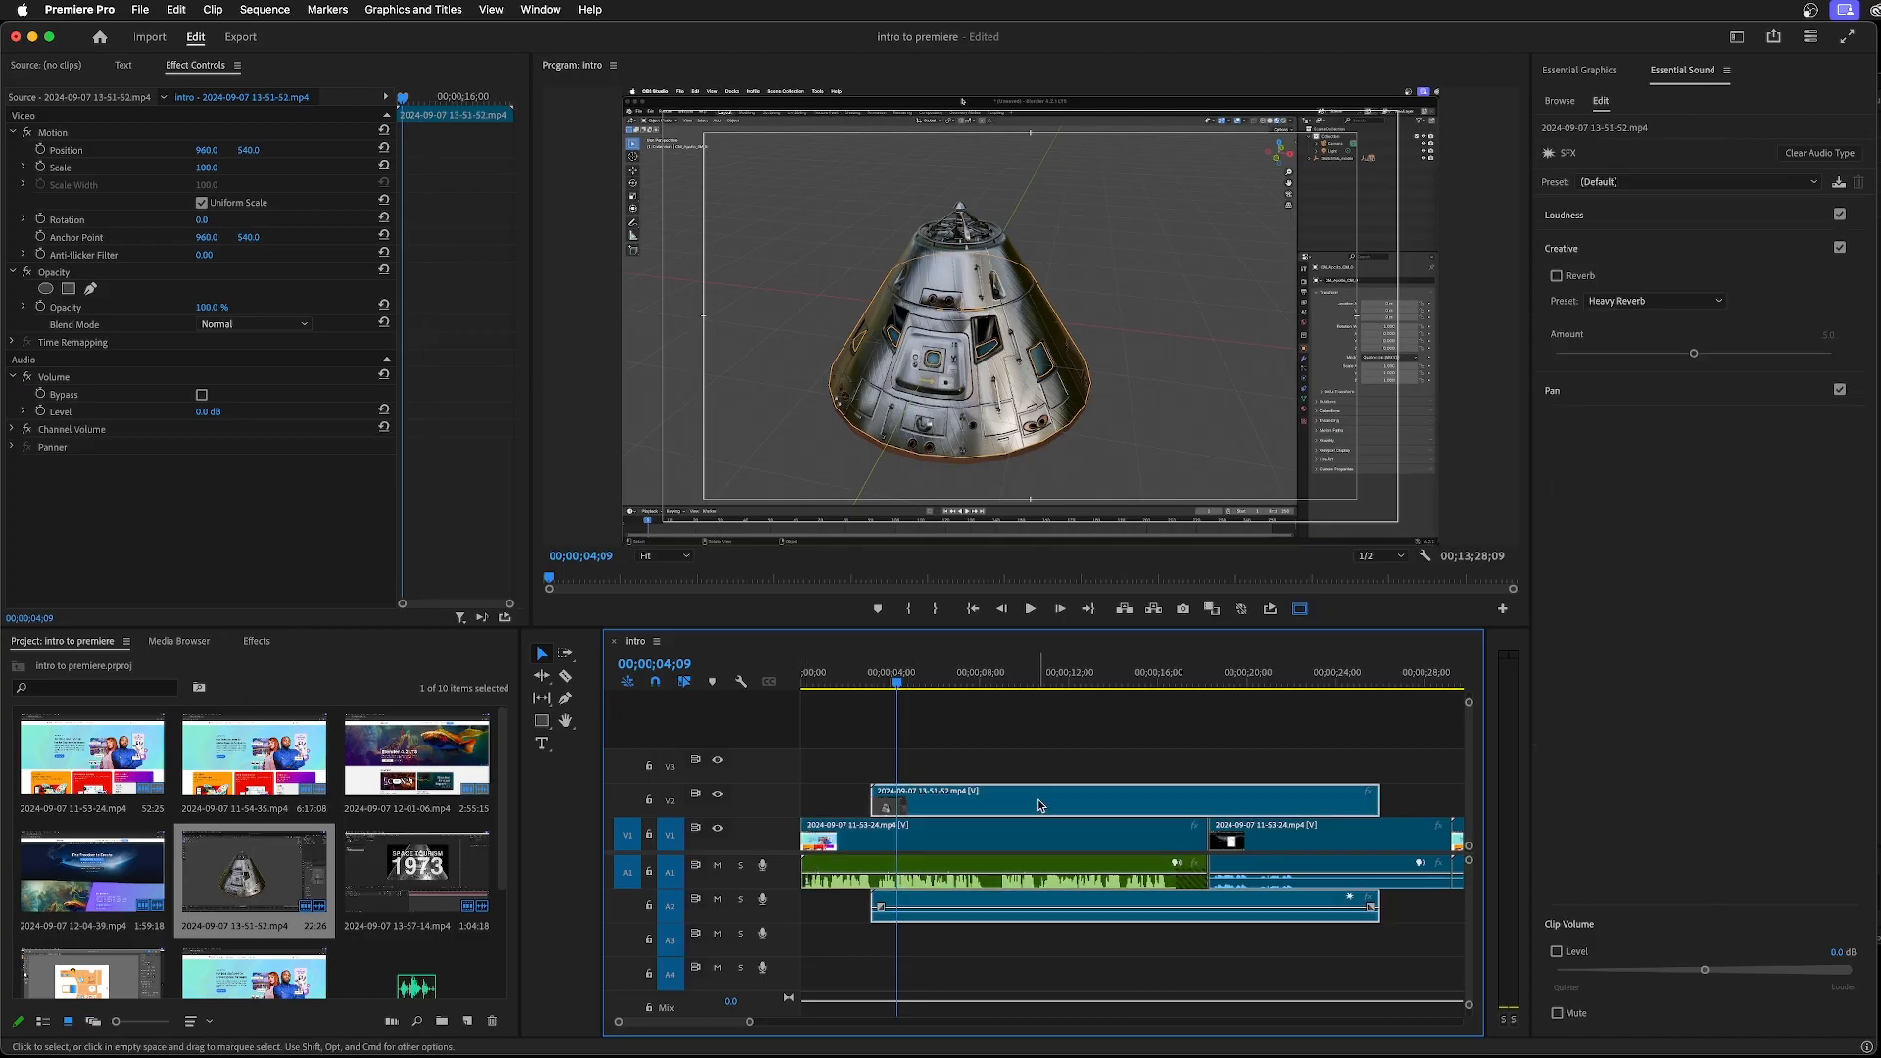
right_click(1040, 805)
left_click(1068, 542)
left_click(1031, 905)
key("Delete")
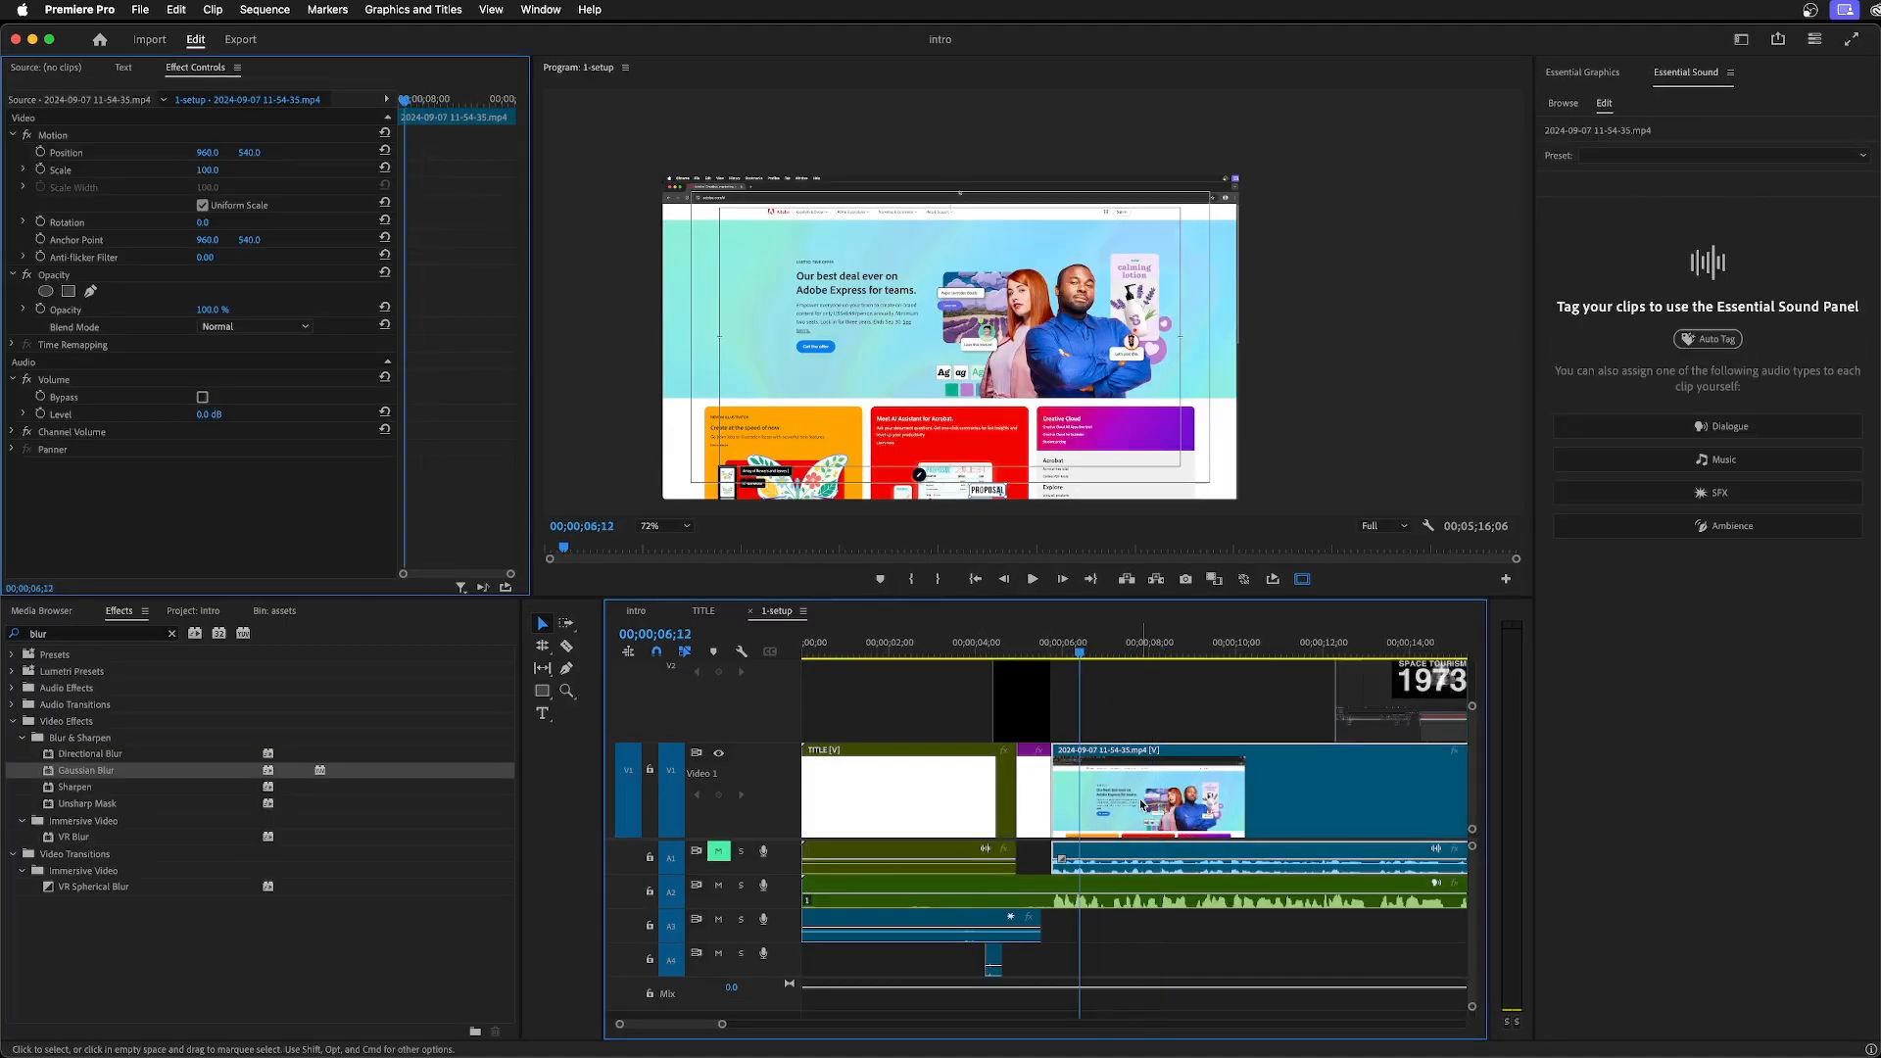
key("a")
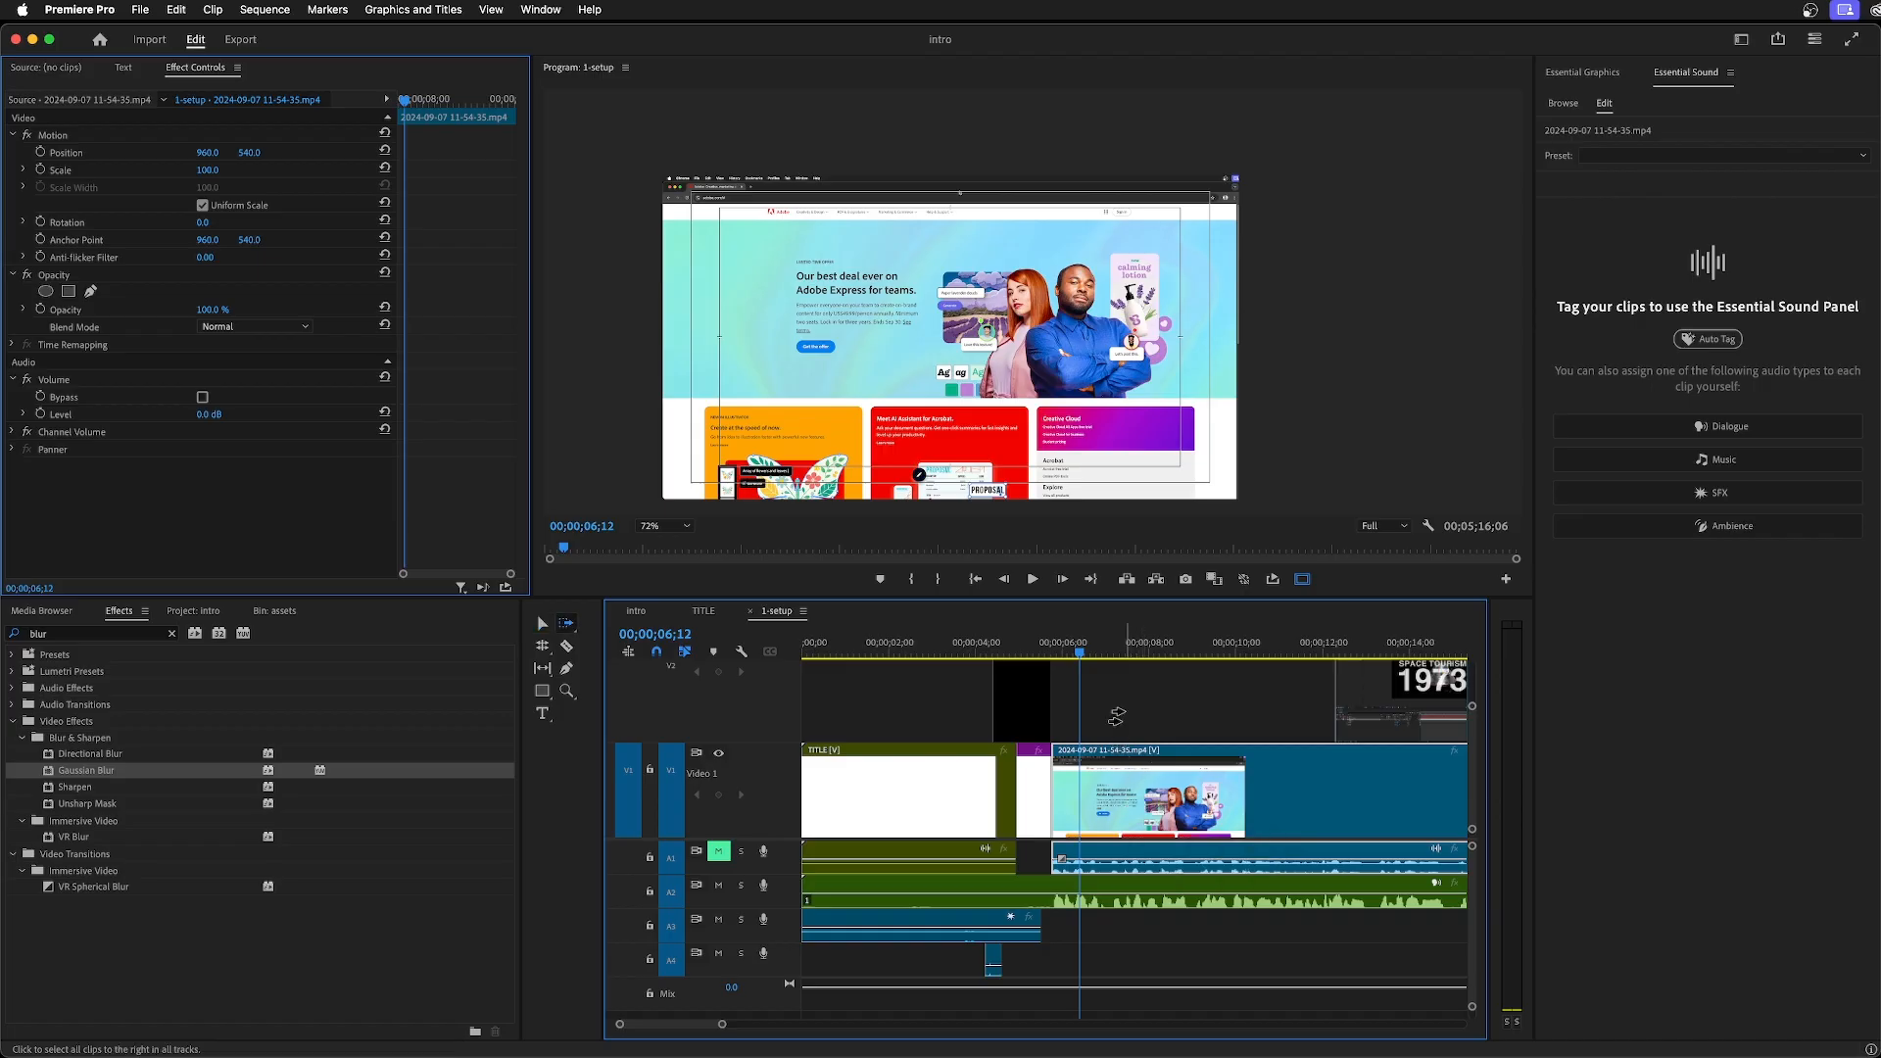
left_click_drag(1112, 771, 1239, 775)
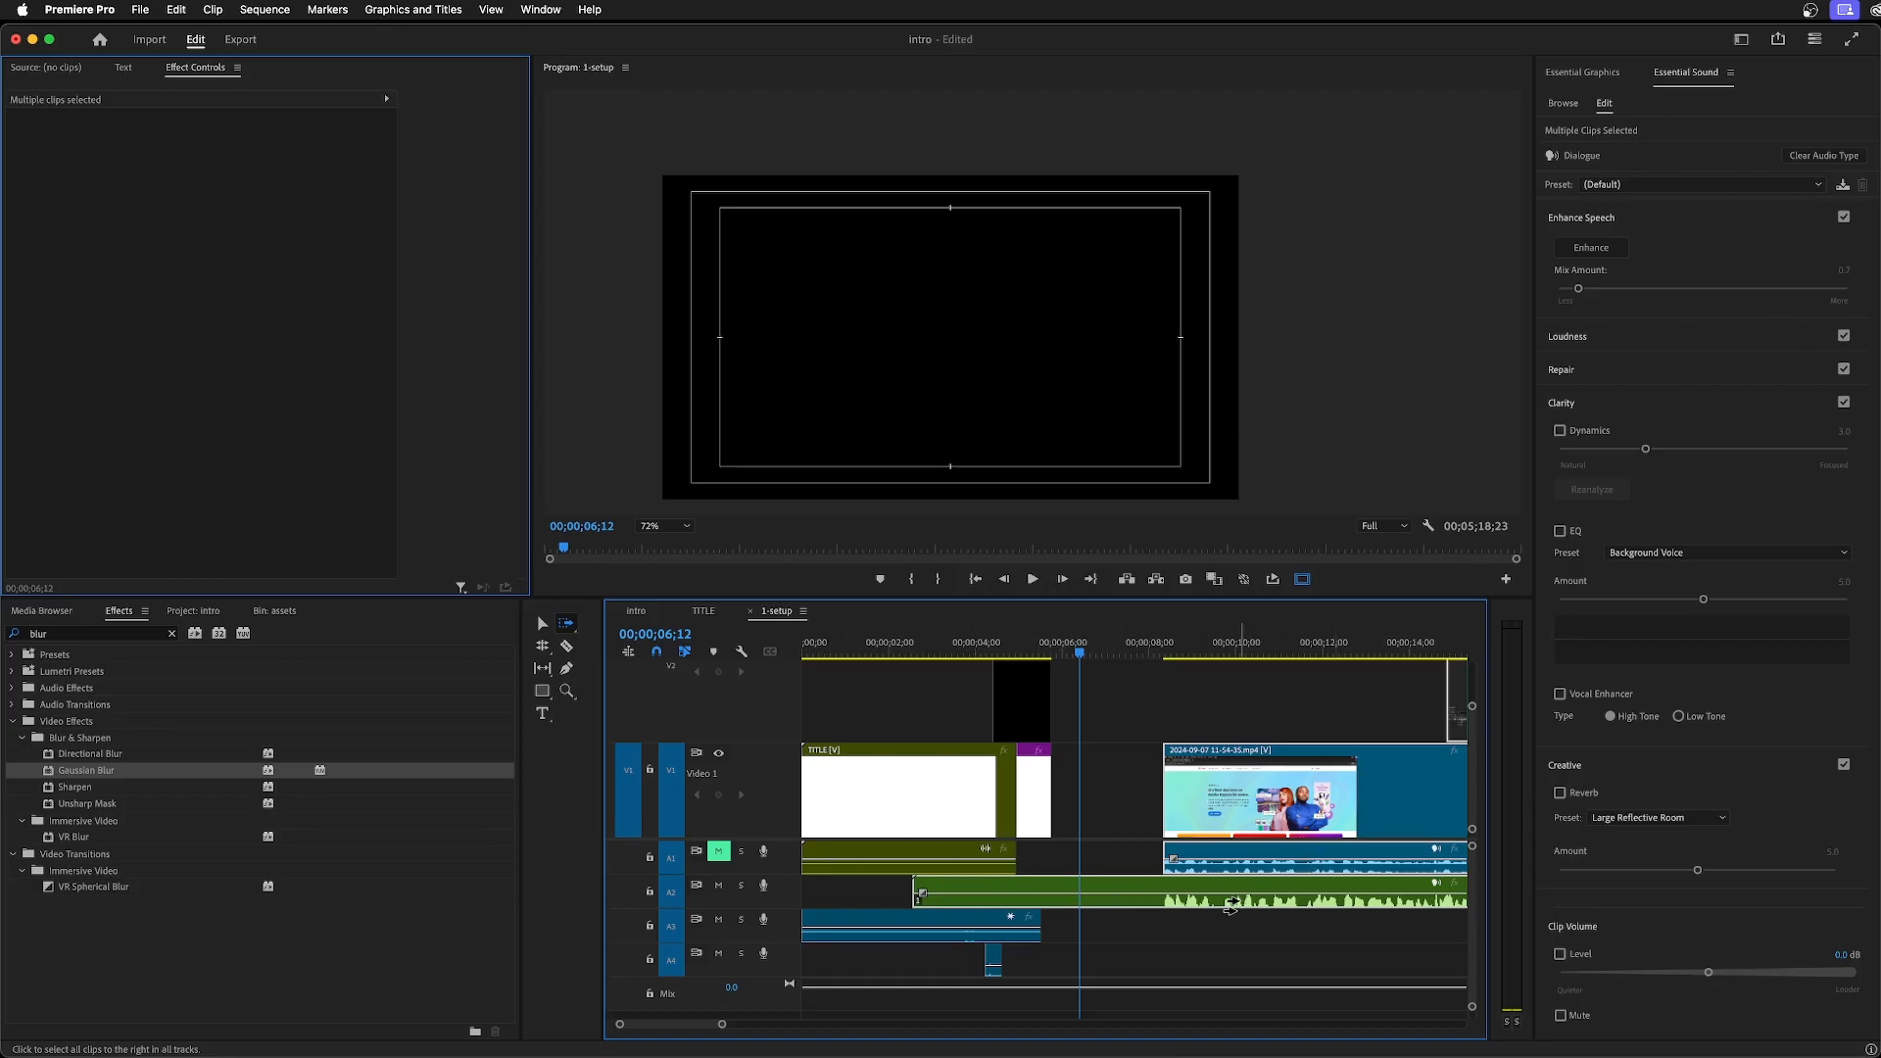
key("super+z")
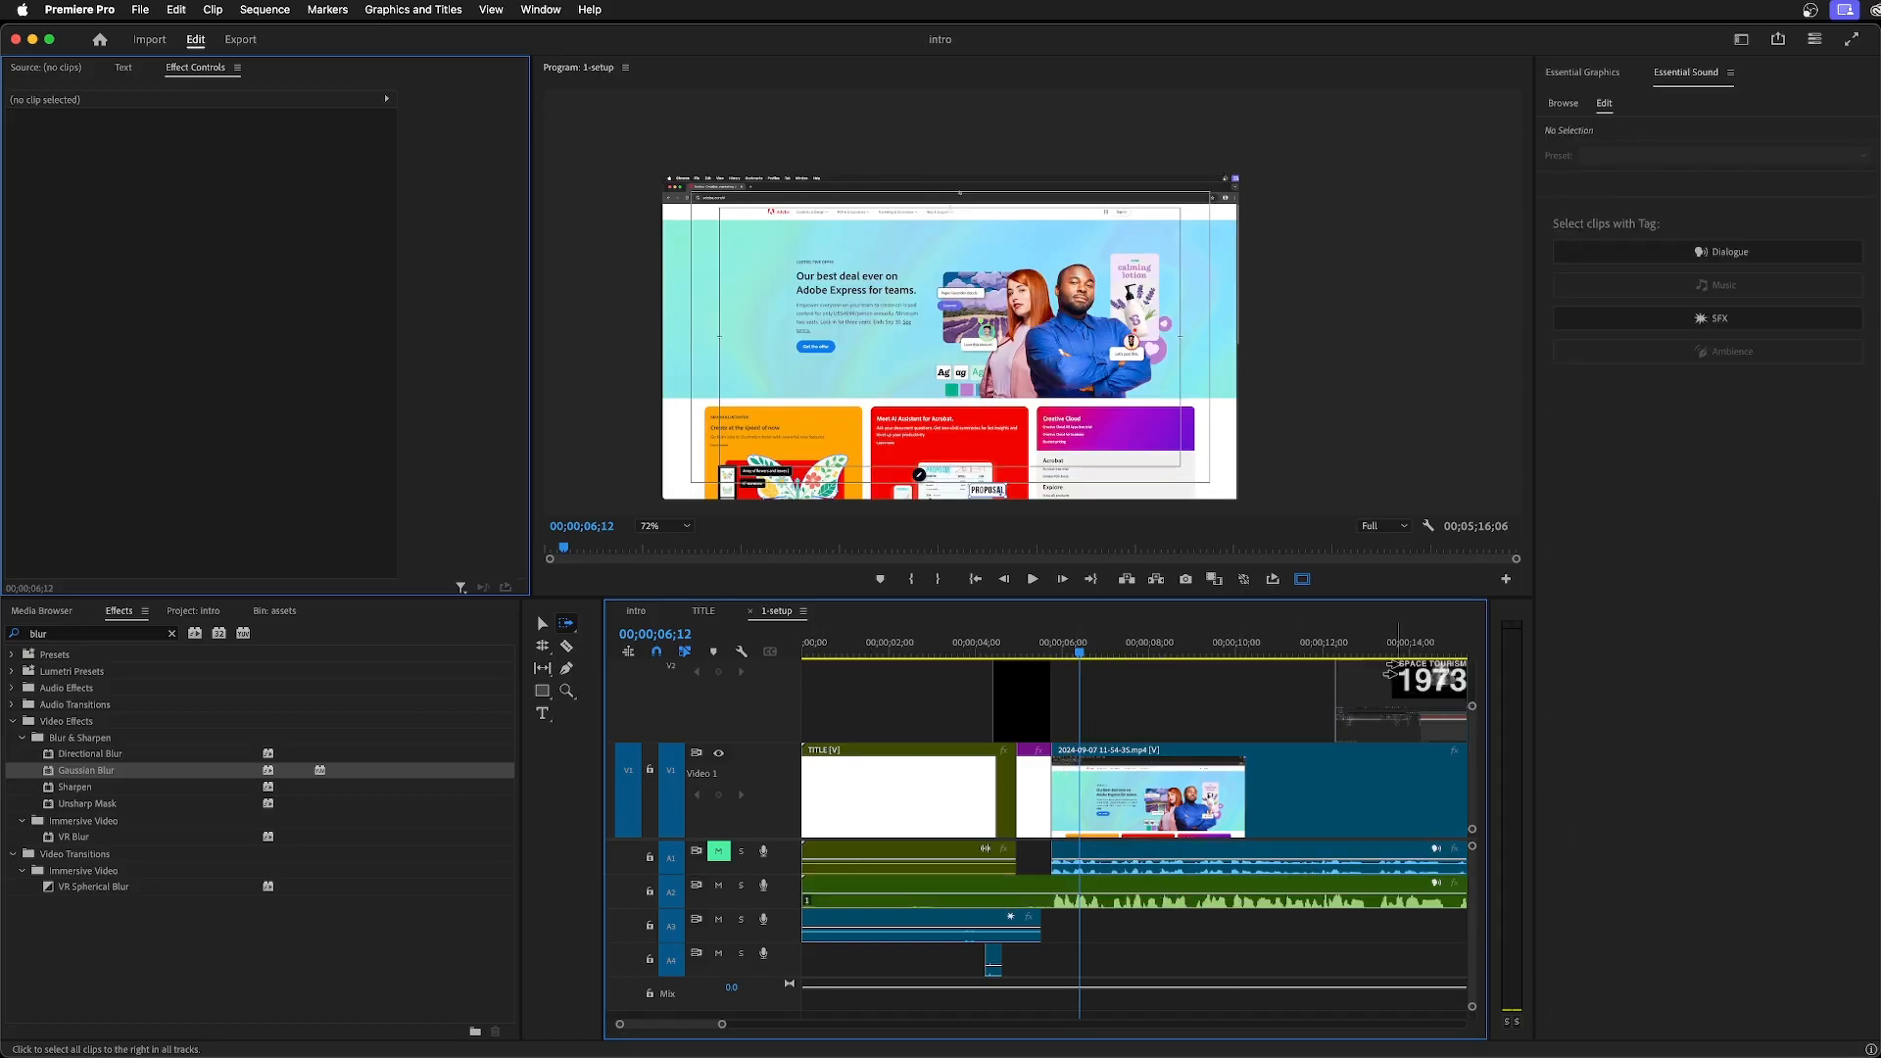
left_click_drag(1270, 791, 1381, 792)
key("super+z")
key("v")
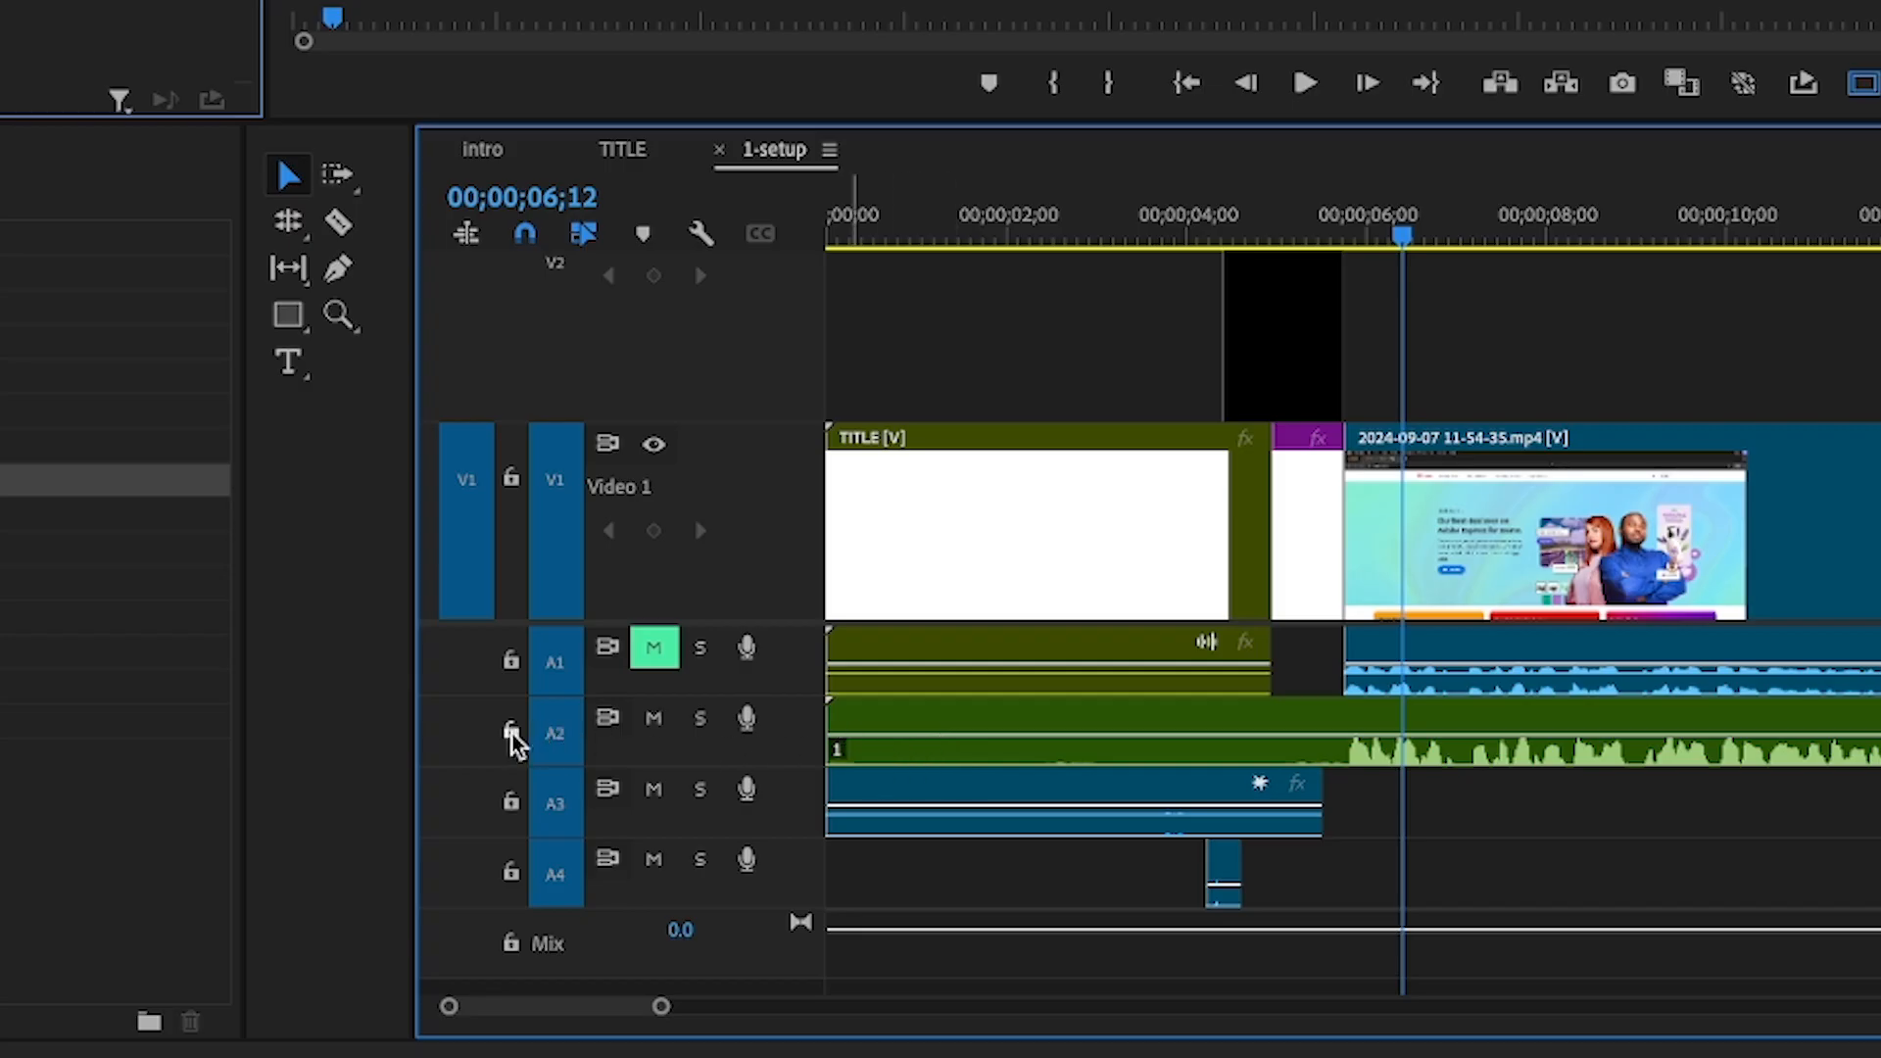
left_click(510, 731)
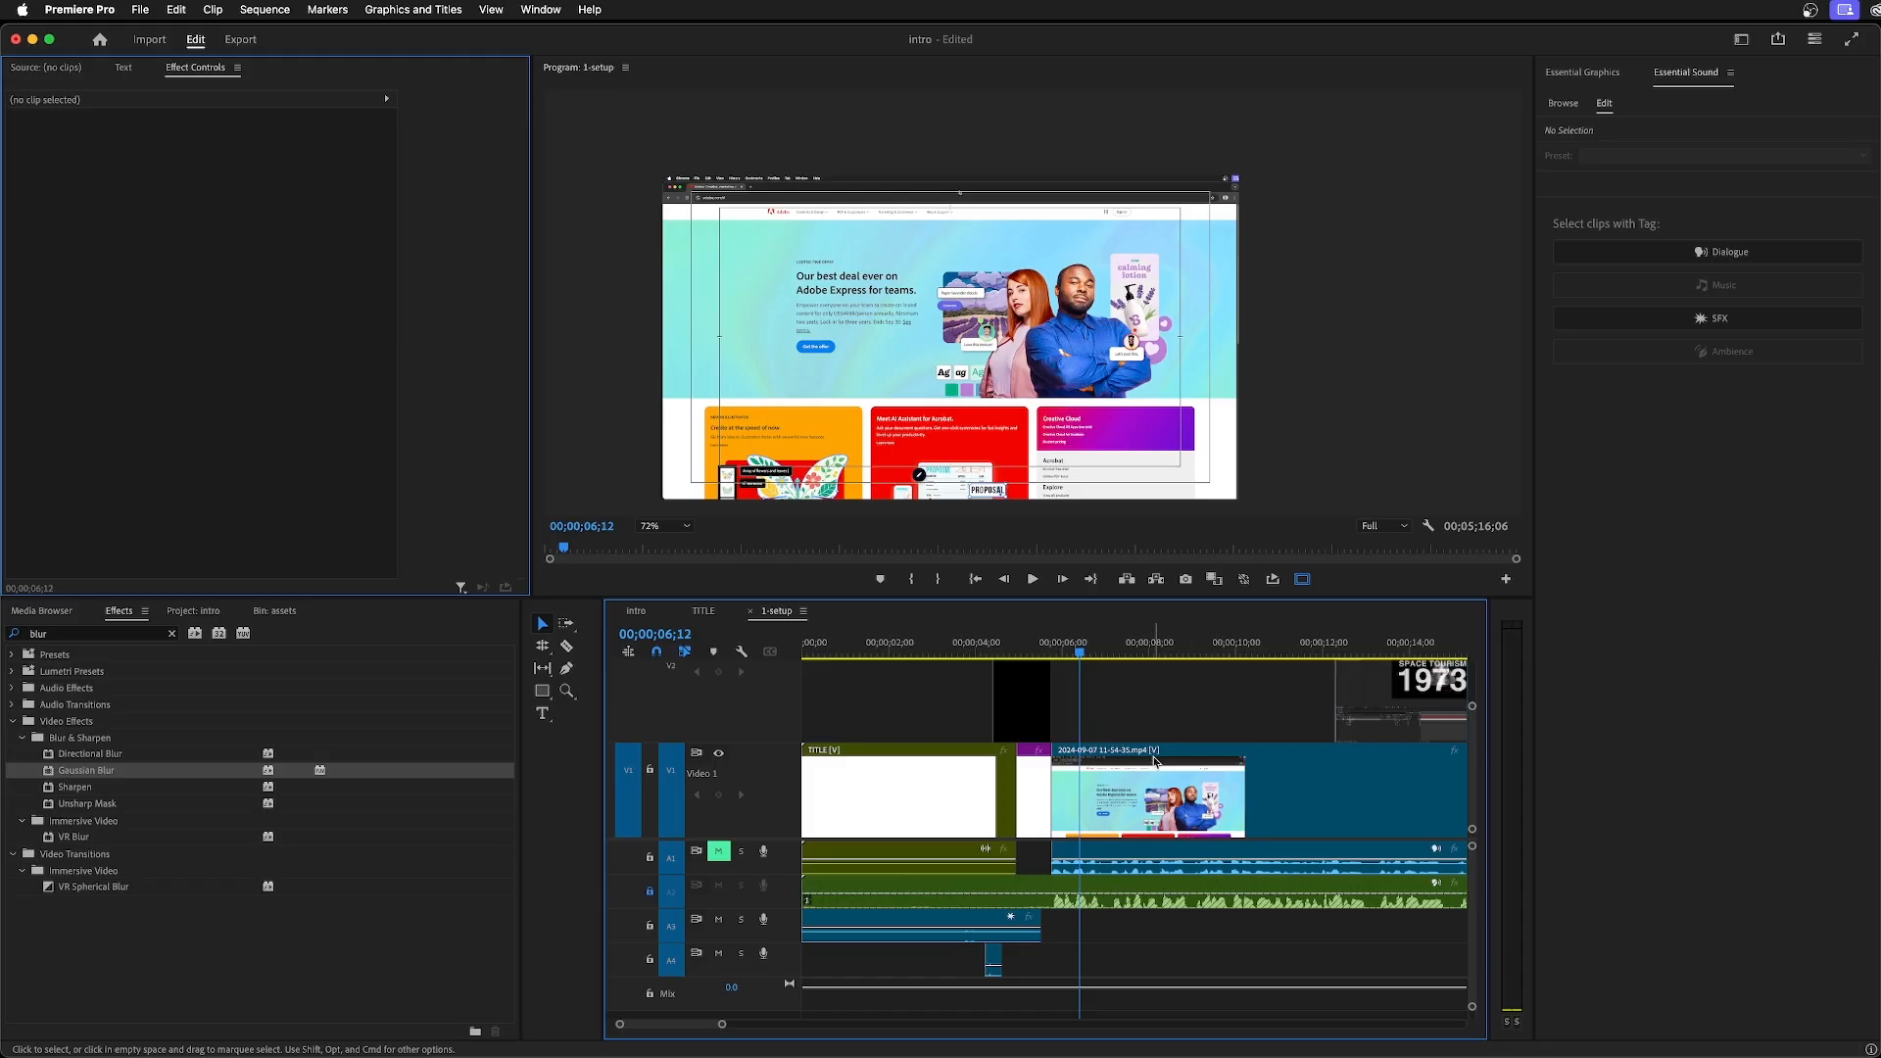
left_click(1155, 761)
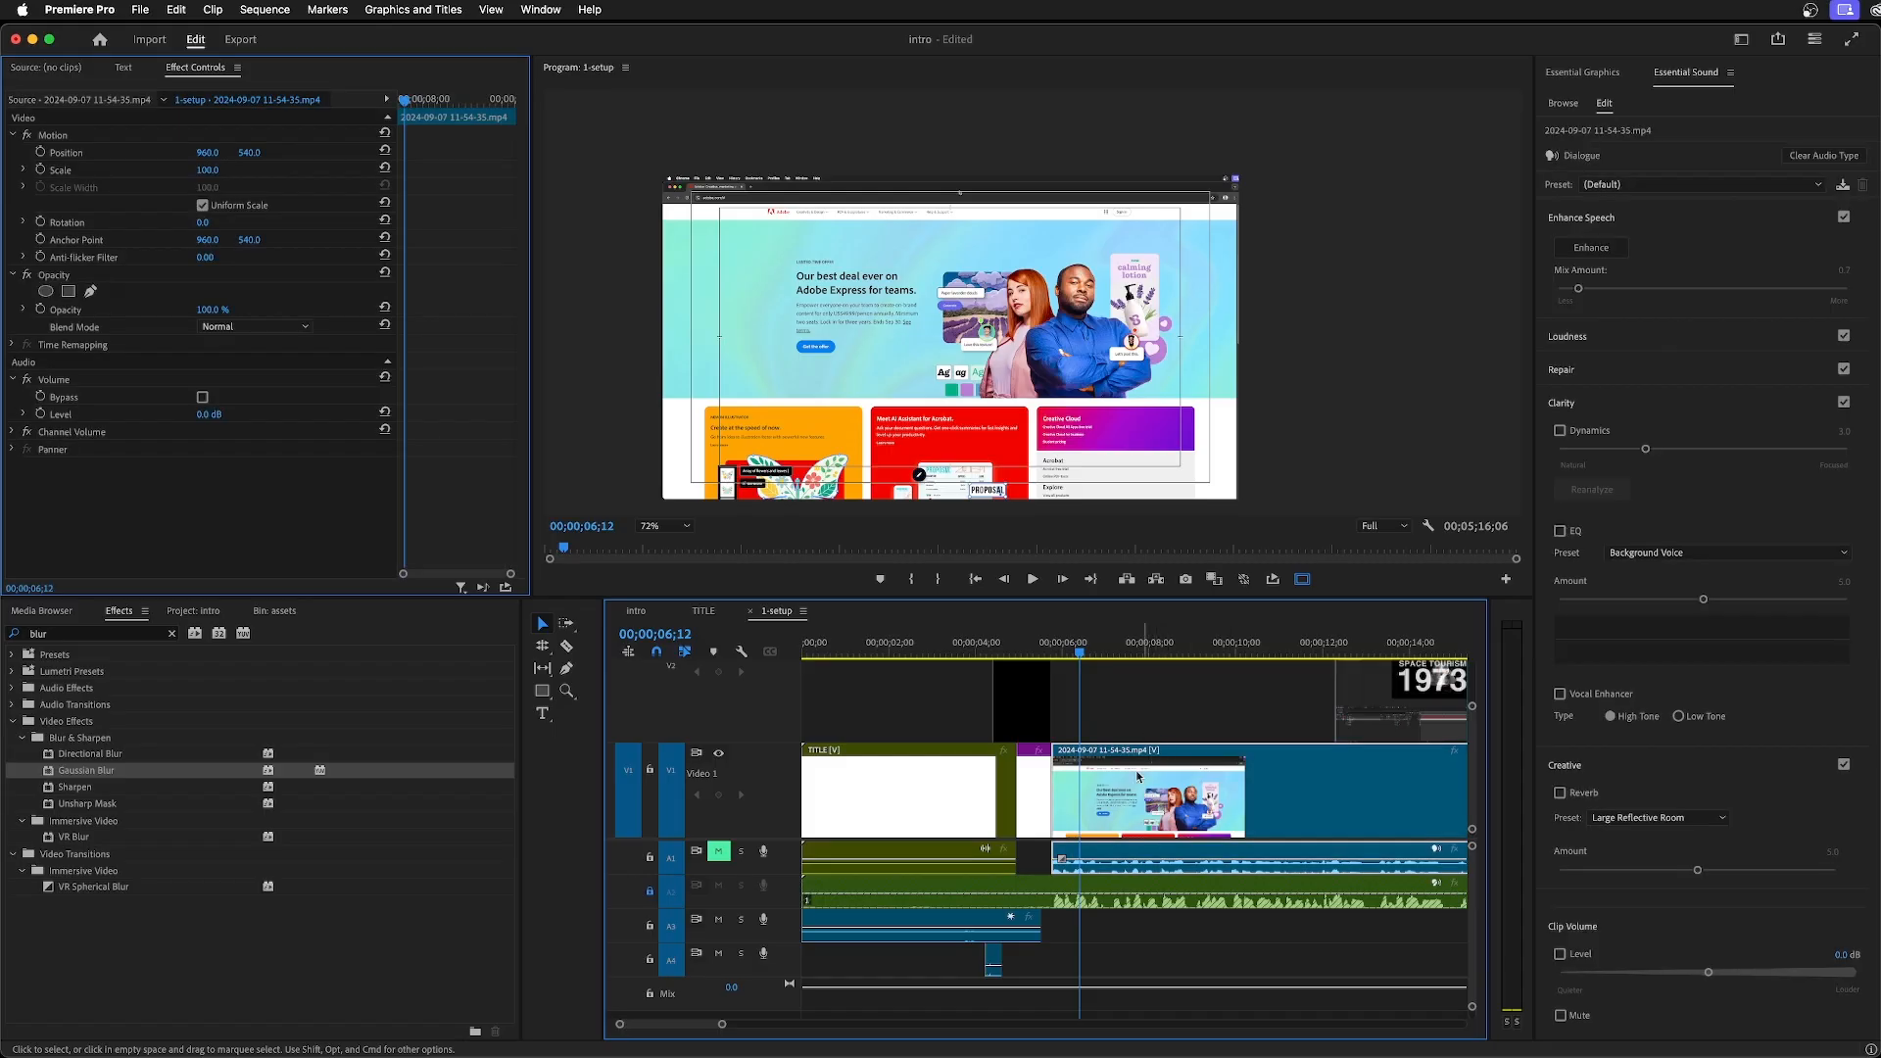
key("a")
left_click_drag(1183, 794, 1295, 795)
left_click_drag(722, 1025, 793, 1024)
left_click_drag(1000, 796, 1109, 803)
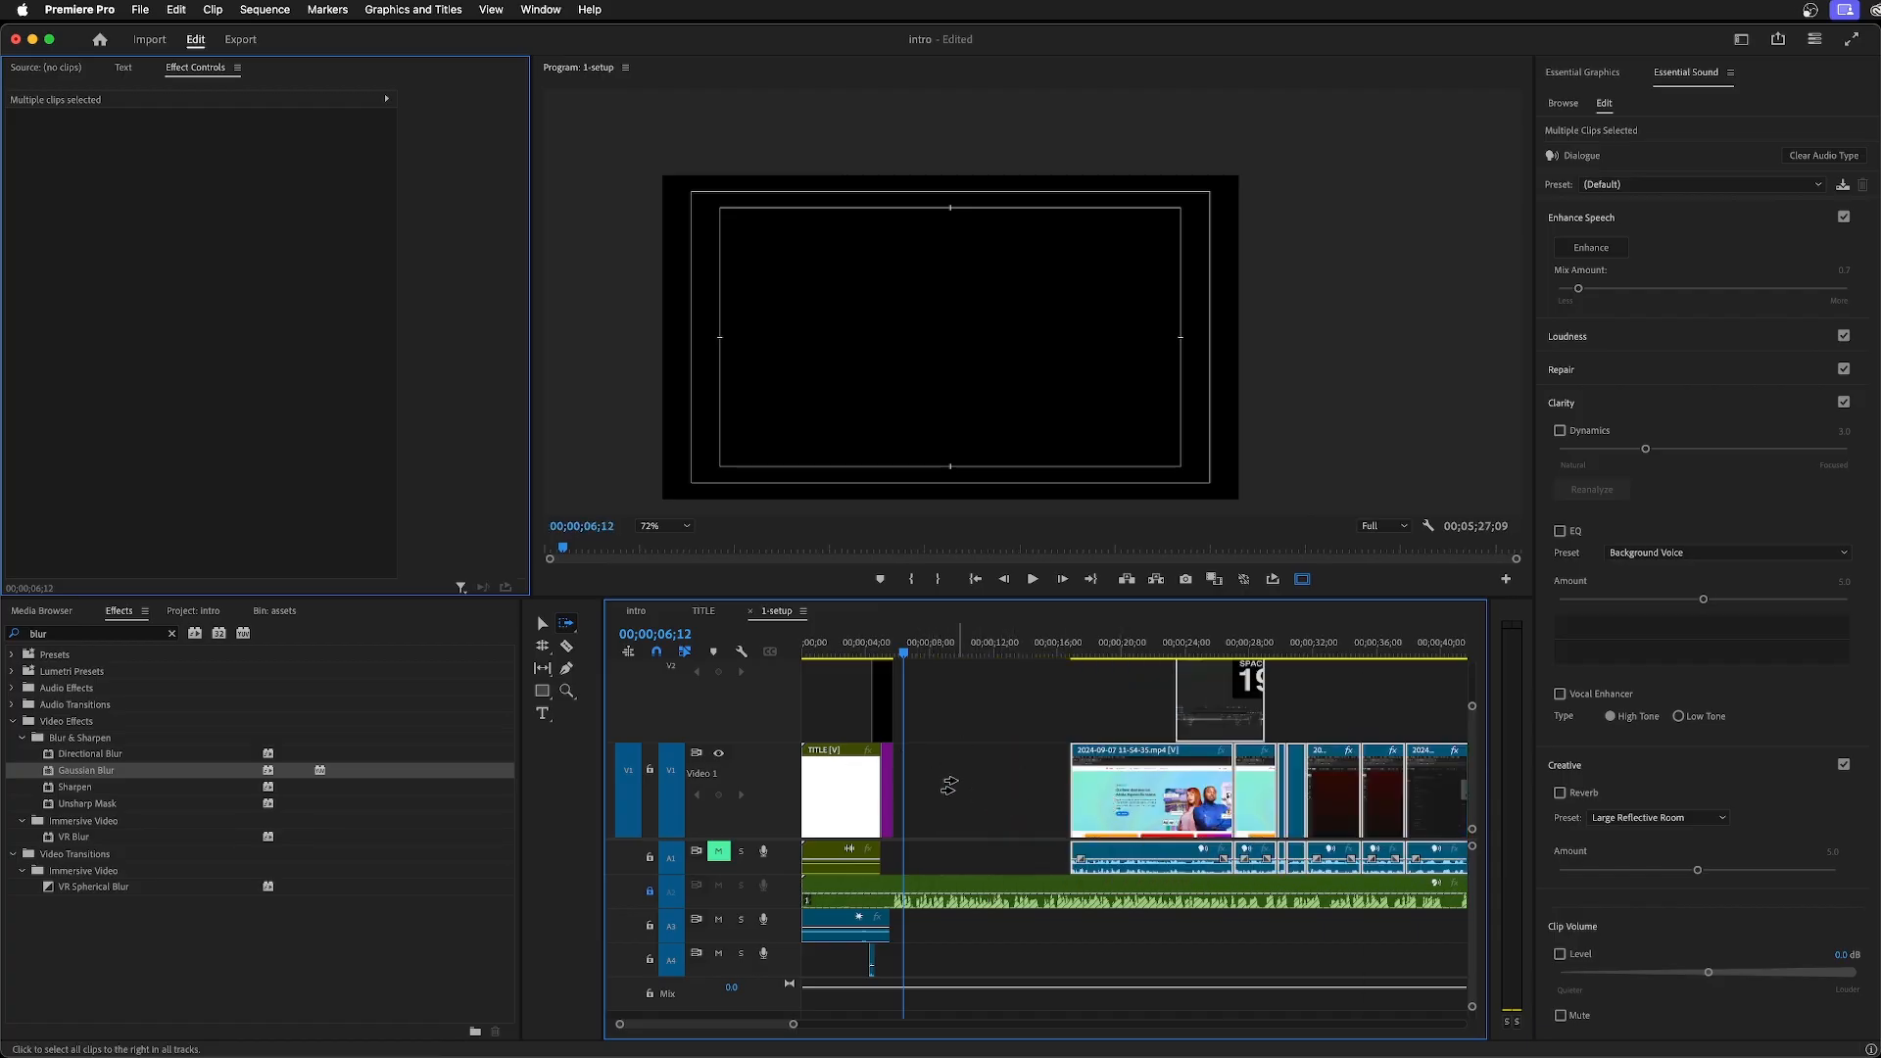
key("v")
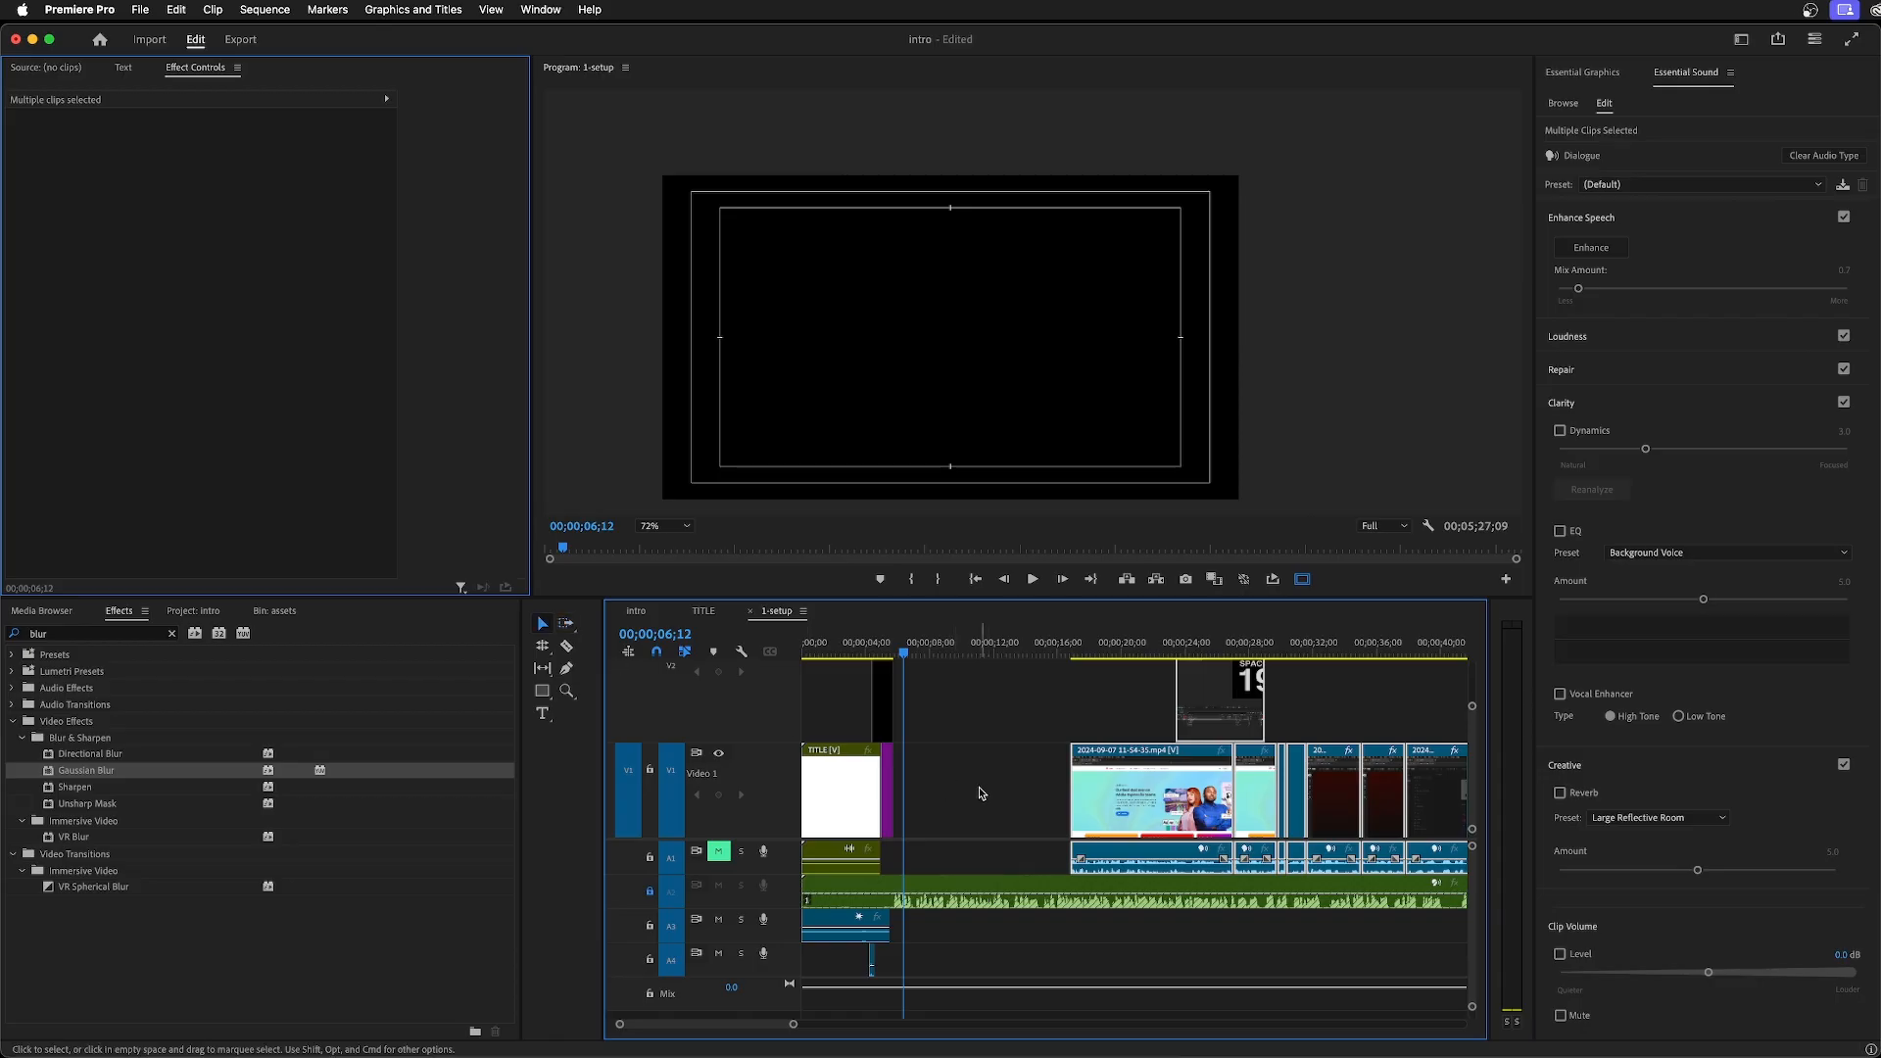
right_click(966, 795)
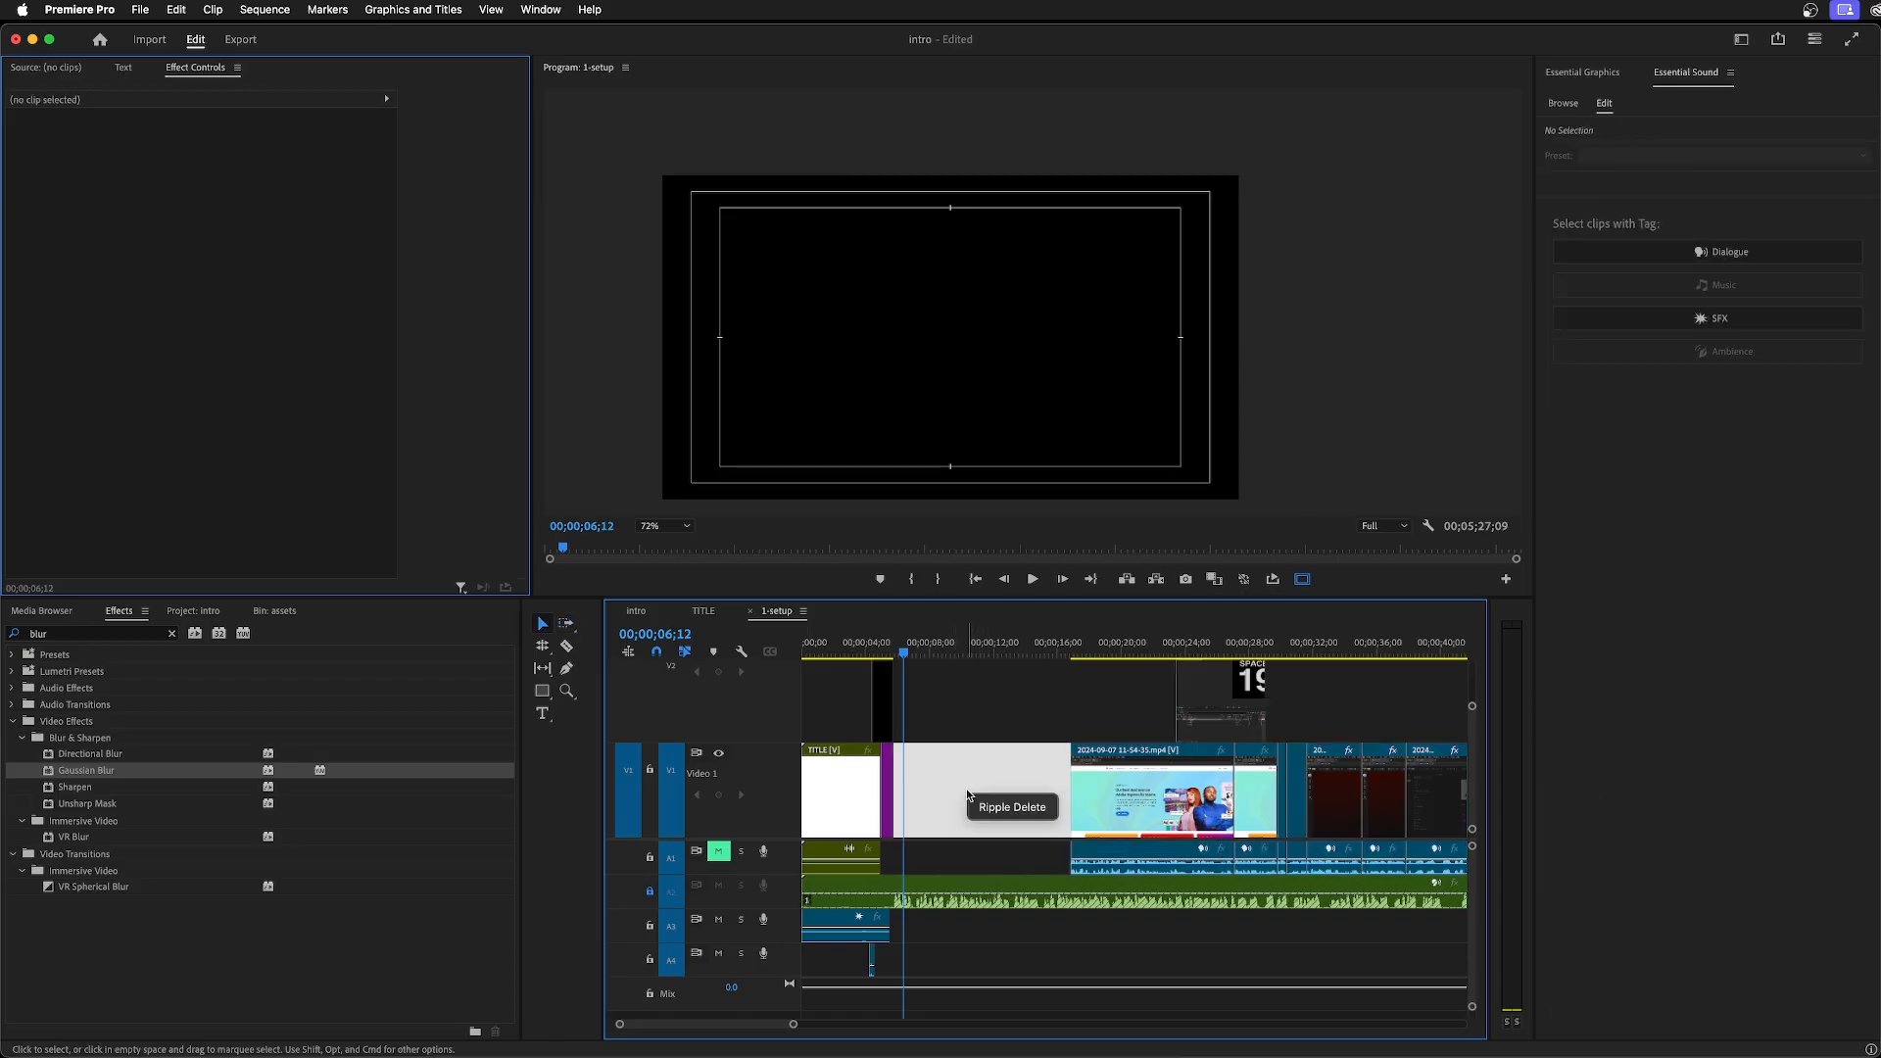
left_click(1012, 807)
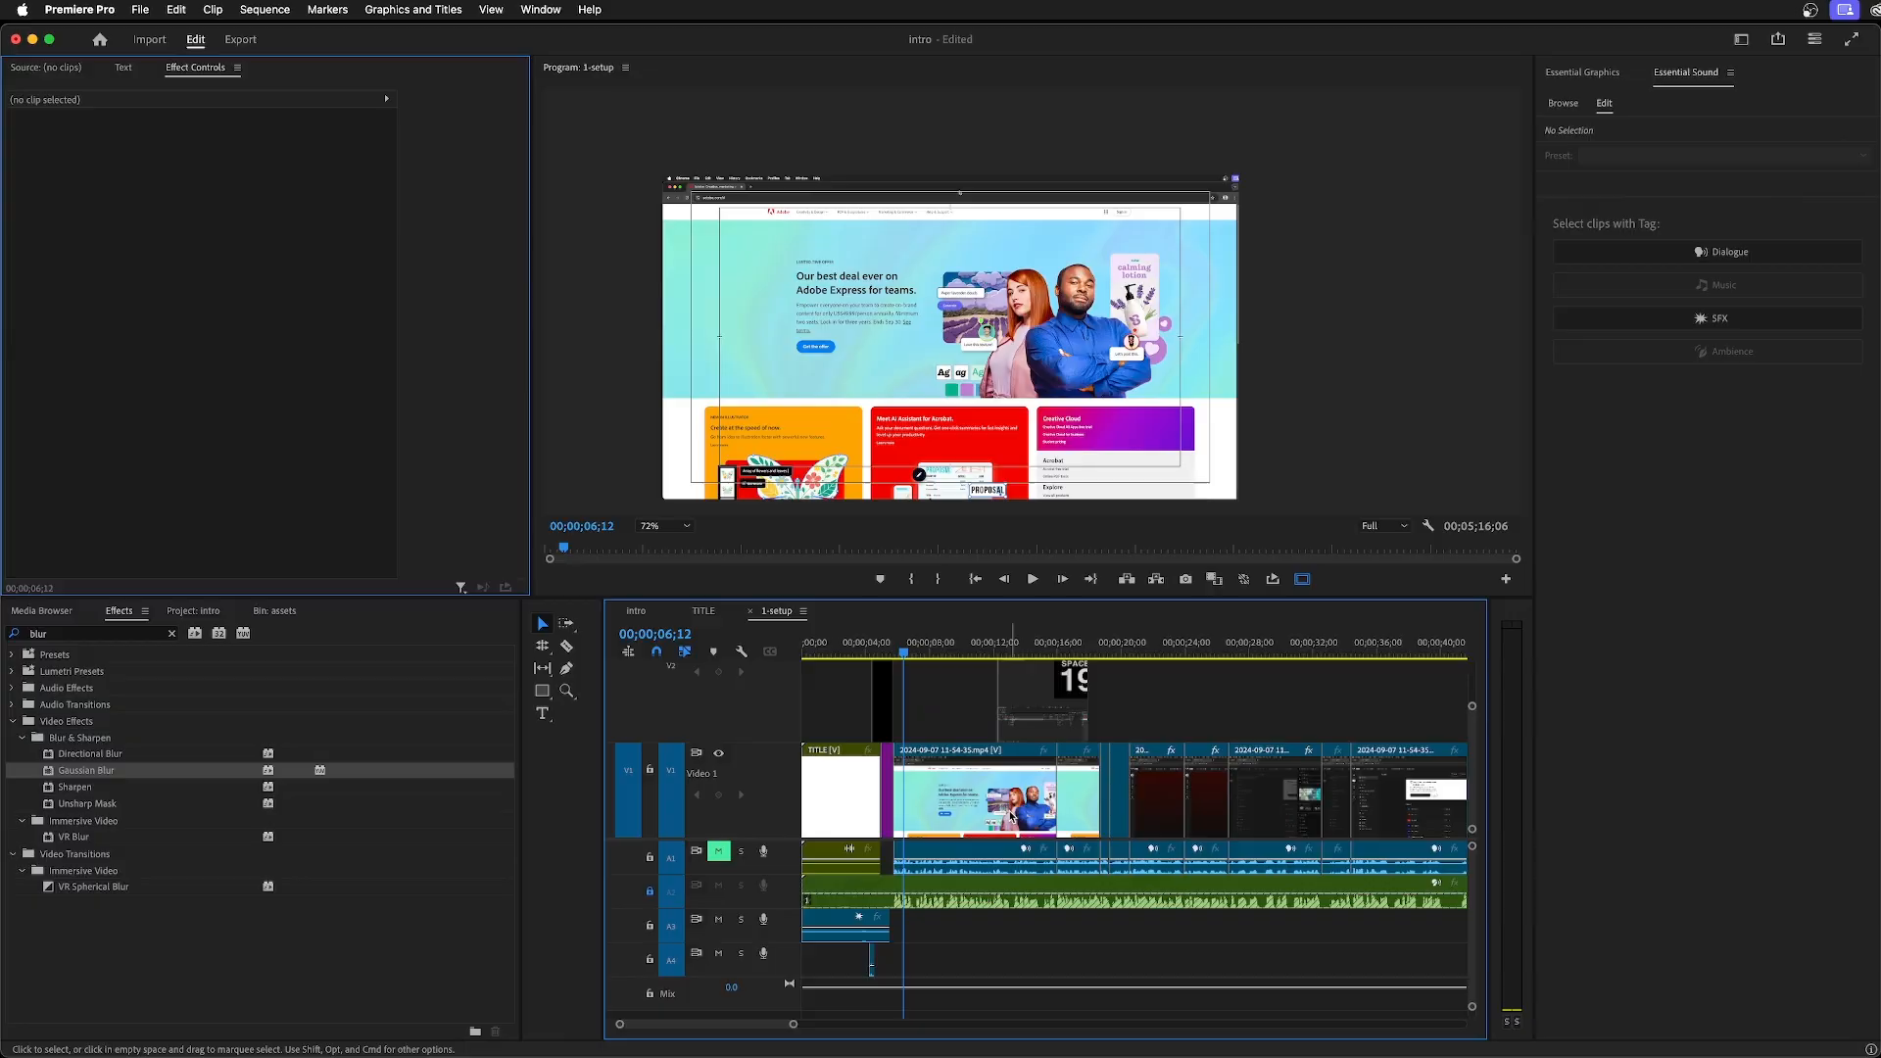